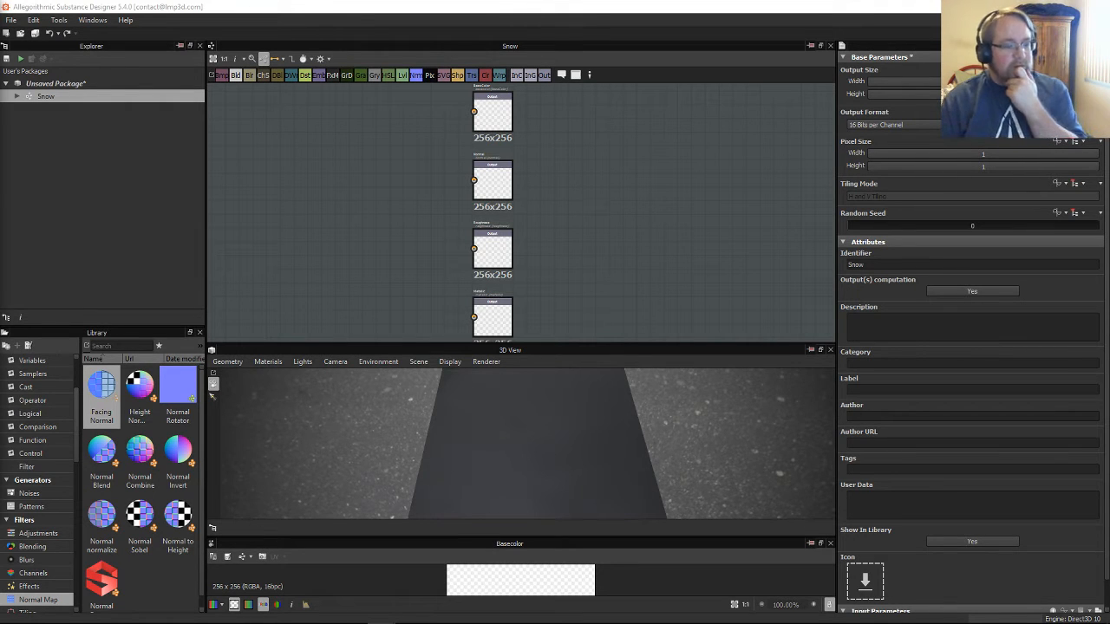
Step: Switch to the browser and examine the snow surface and shadows in the Snowcoat and Shadows_on_snow.jpg reference photos
left_click_drag(2, 139, 677, 101)
left_click(788, 102)
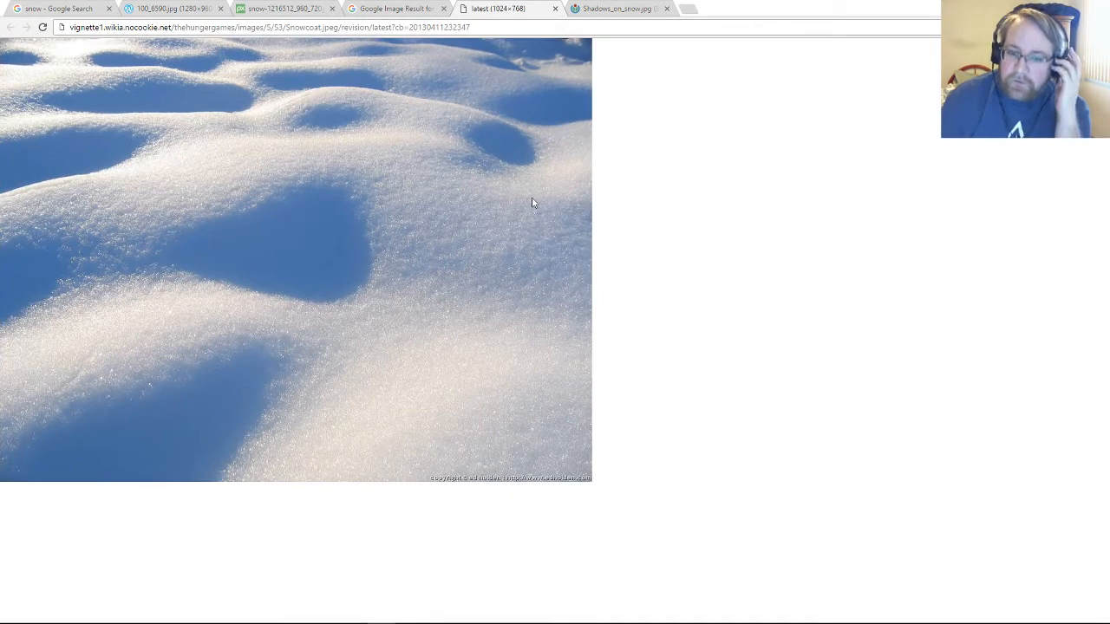
left_click(613, 9)
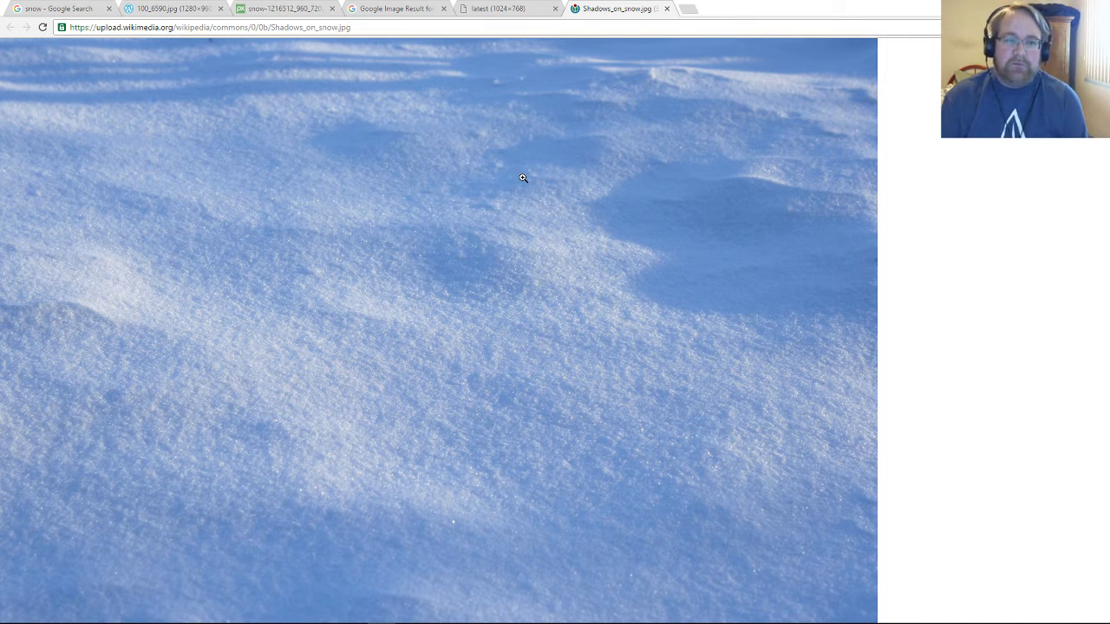
left_click(605, 618)
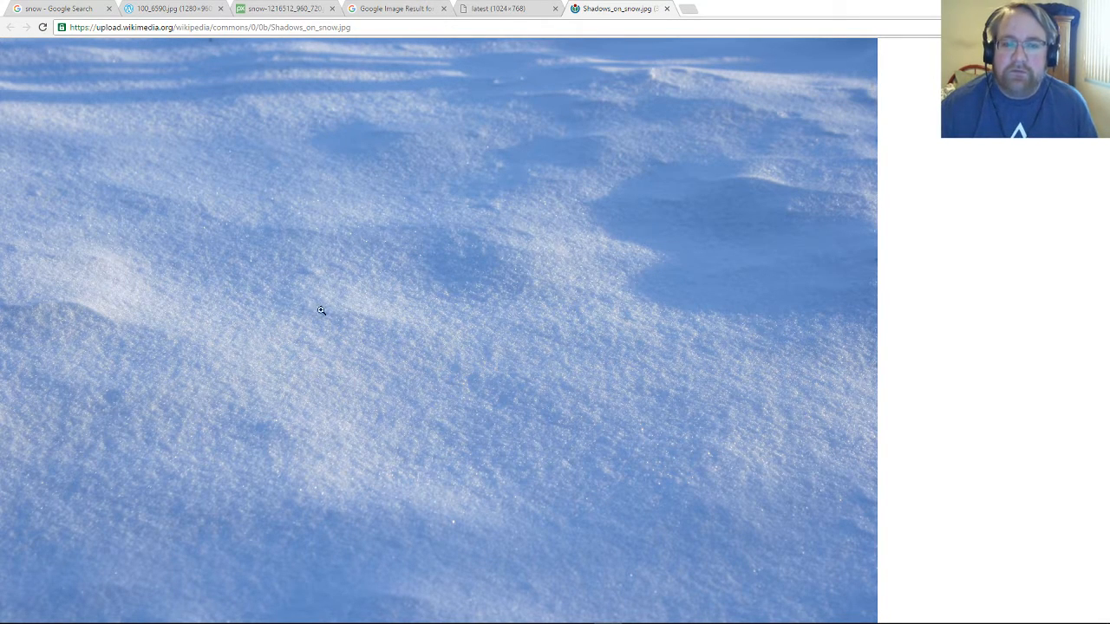
left_click(523, 11)
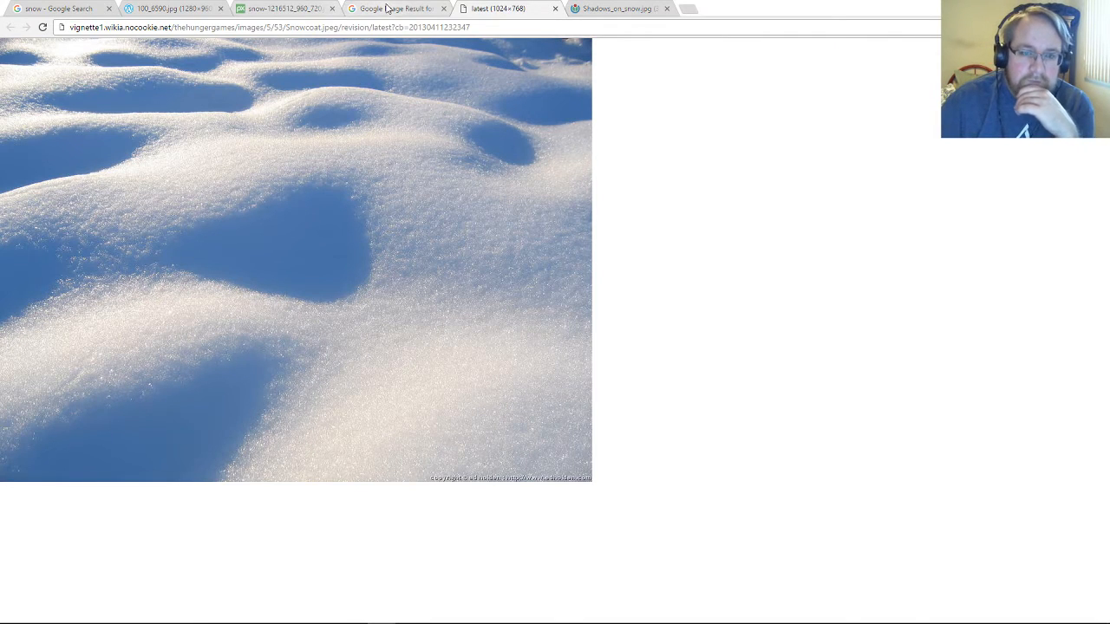
Step: Browse the images related to the Snowcoat search result and open the Ascensión a el Anie snow photo at full size
left_click(388, 8)
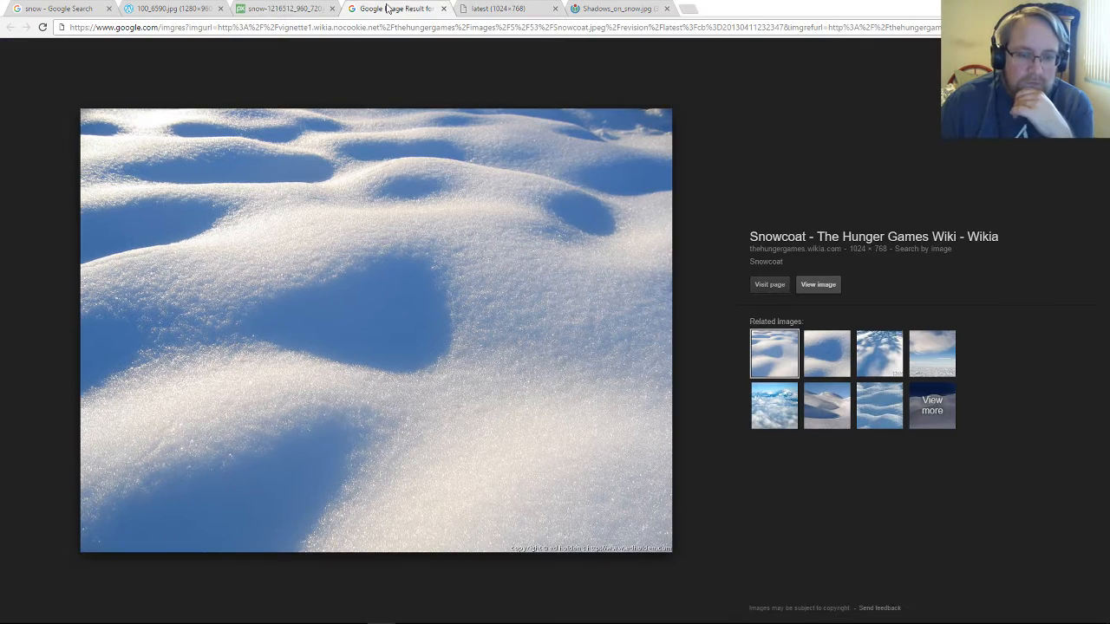
left_click(880, 354)
left_click(880, 413)
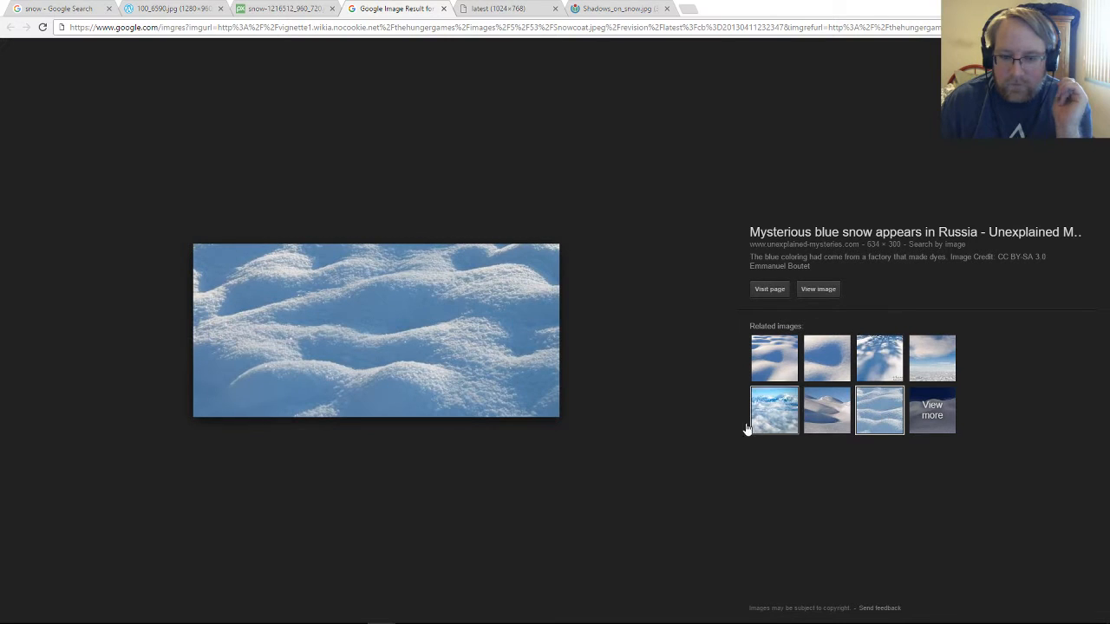
left_click(774, 420)
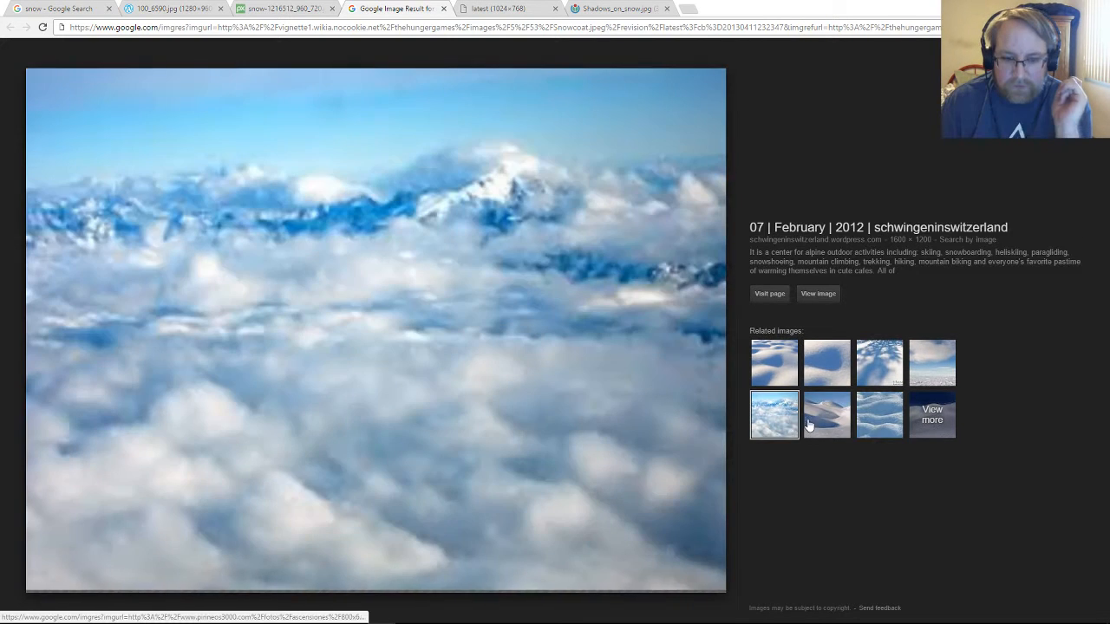
left_click(811, 426)
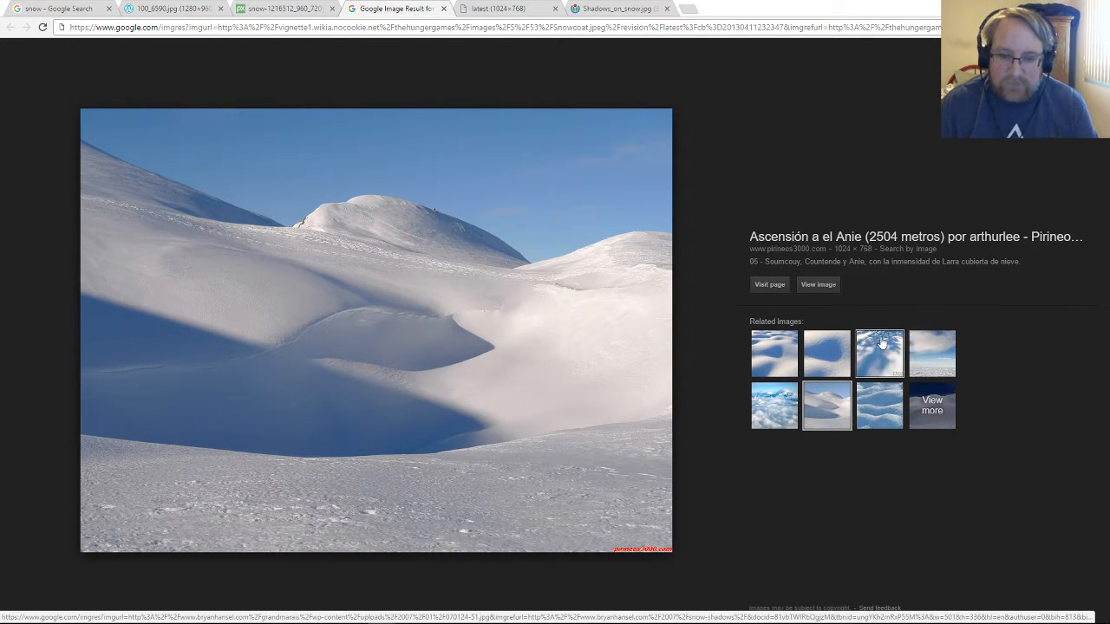
left_click(816, 286)
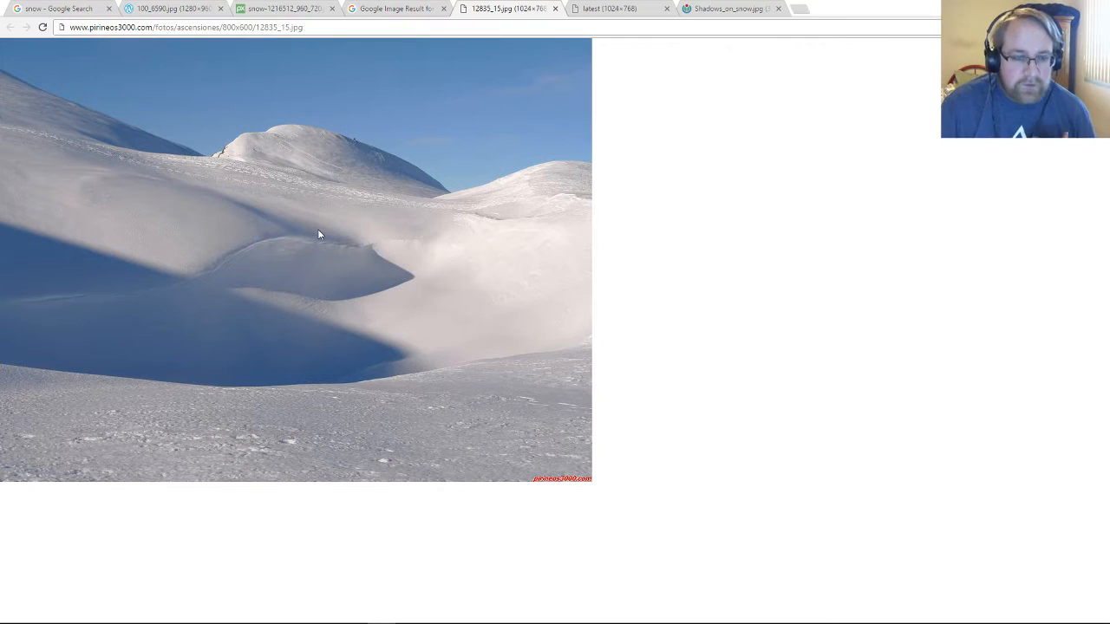
Step: Return to the image result and examine more related pictures, including the Clean Ethics close-up of snow
left_click(362, 8)
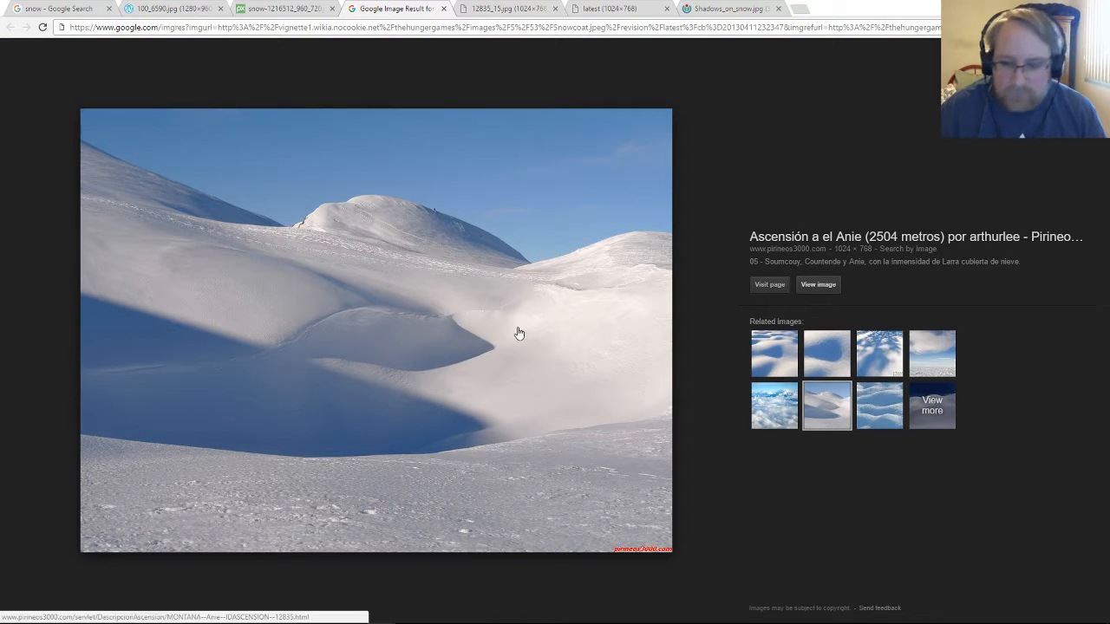
left_click(900, 391)
left_click(945, 363)
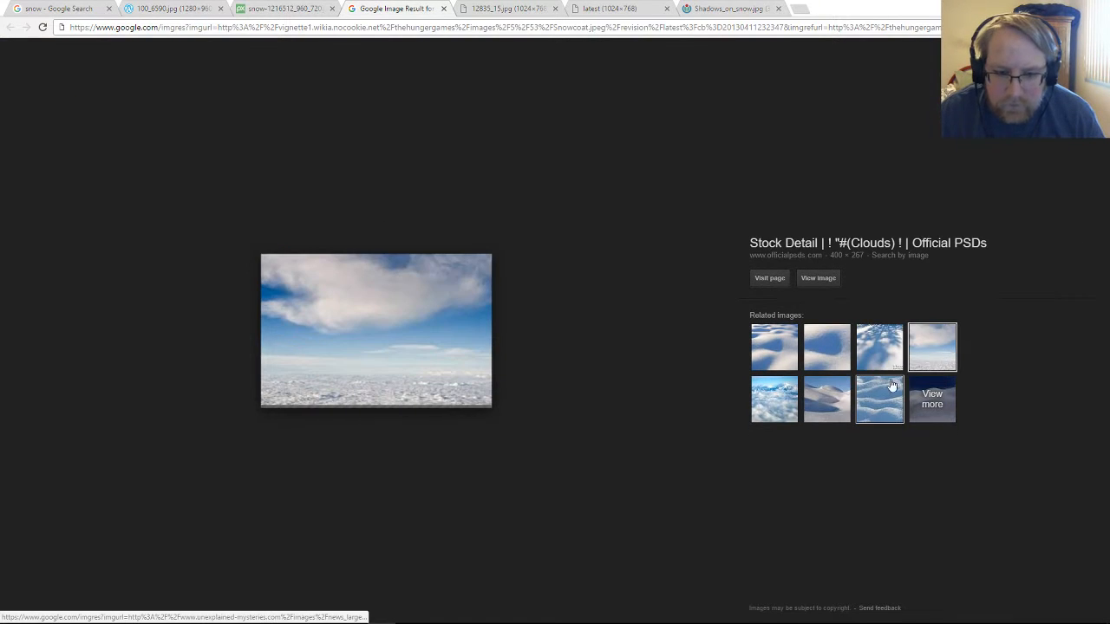
left_click(833, 357)
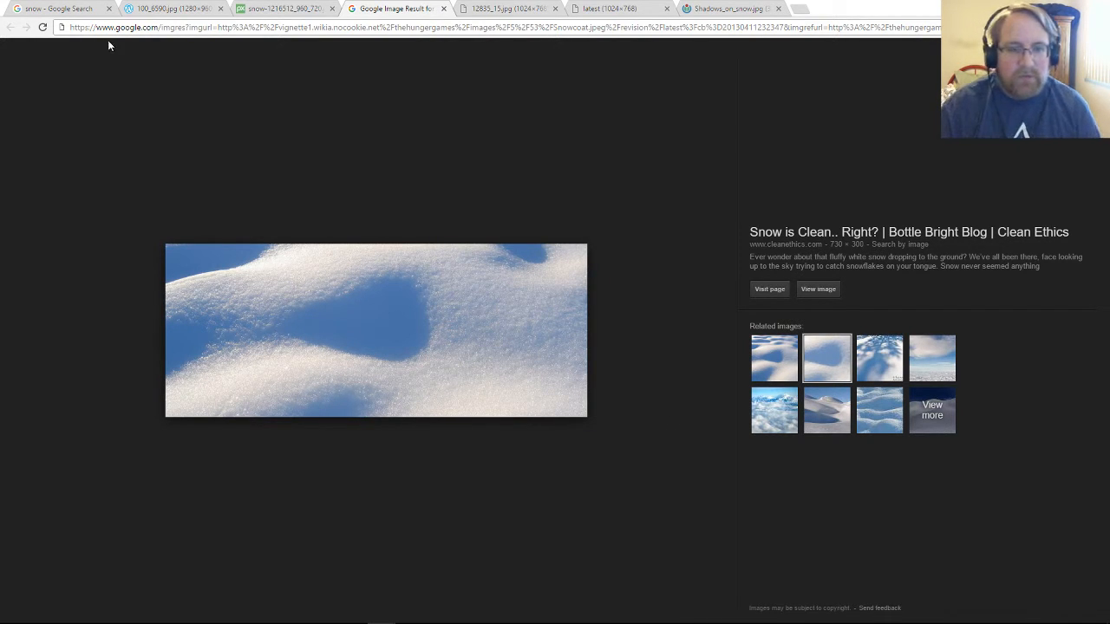
Step: Examine the snow-1216512 and 100_6590.jpg reference photos and switch back to Substance Designer
left_click(287, 9)
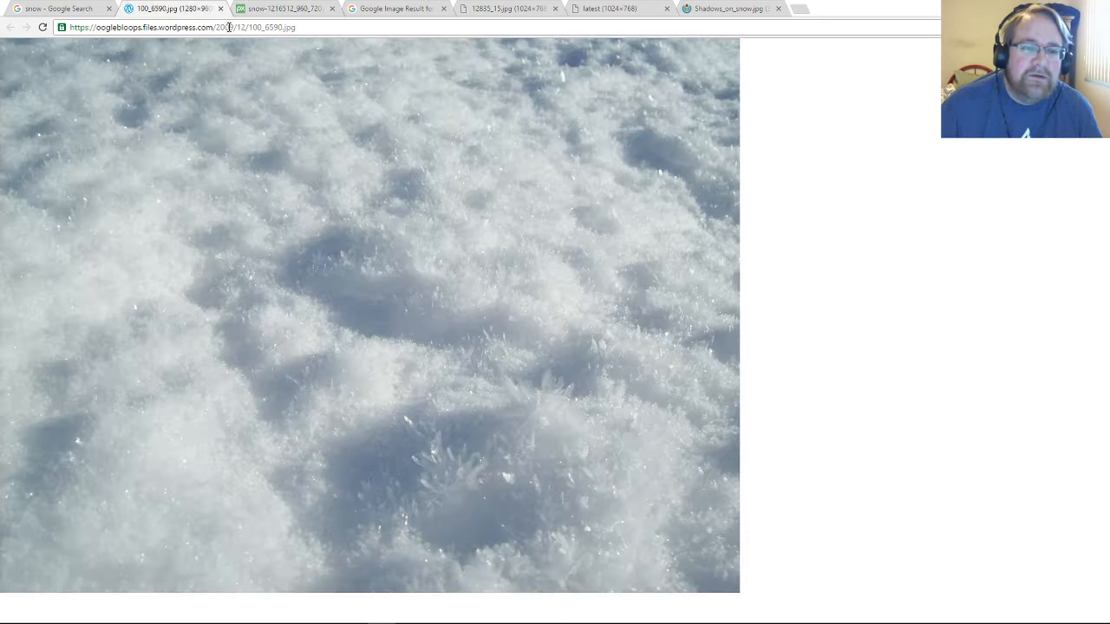
left_click(178, 8)
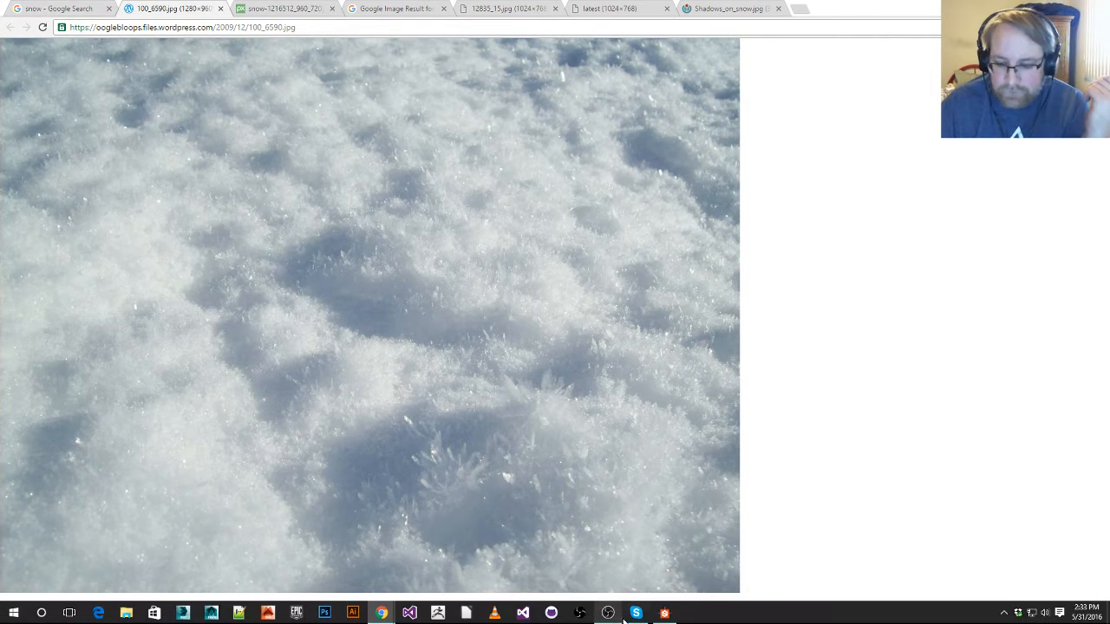
left_click(609, 614)
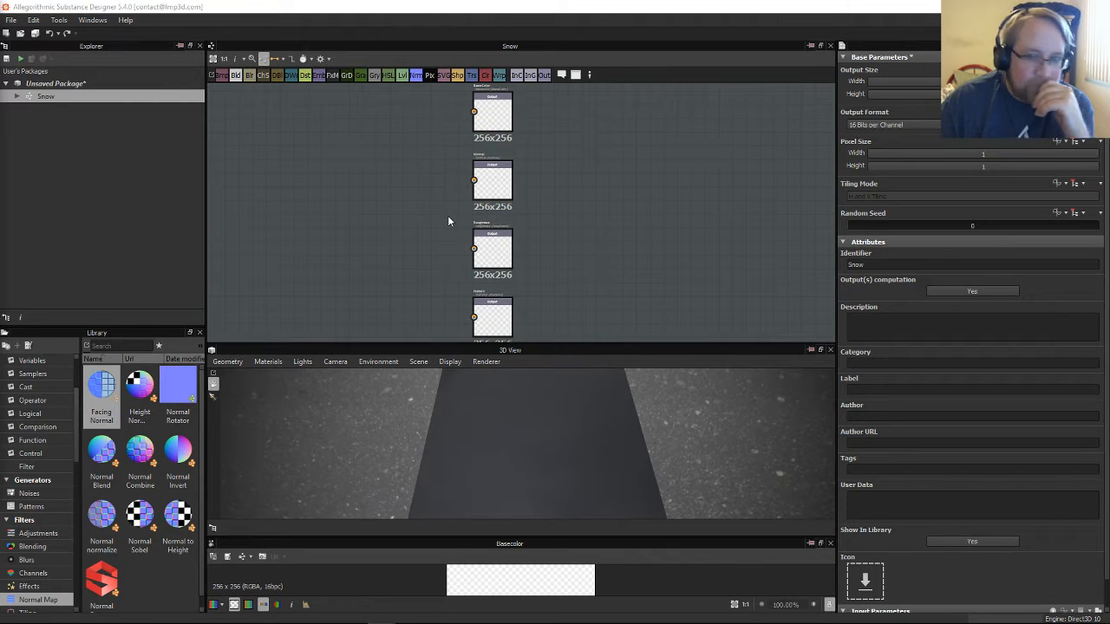
Step: Enlarge the 3D view at the expense of the graph area so the whole preview plane fits
left_click_drag(544, 481, 602, 441)
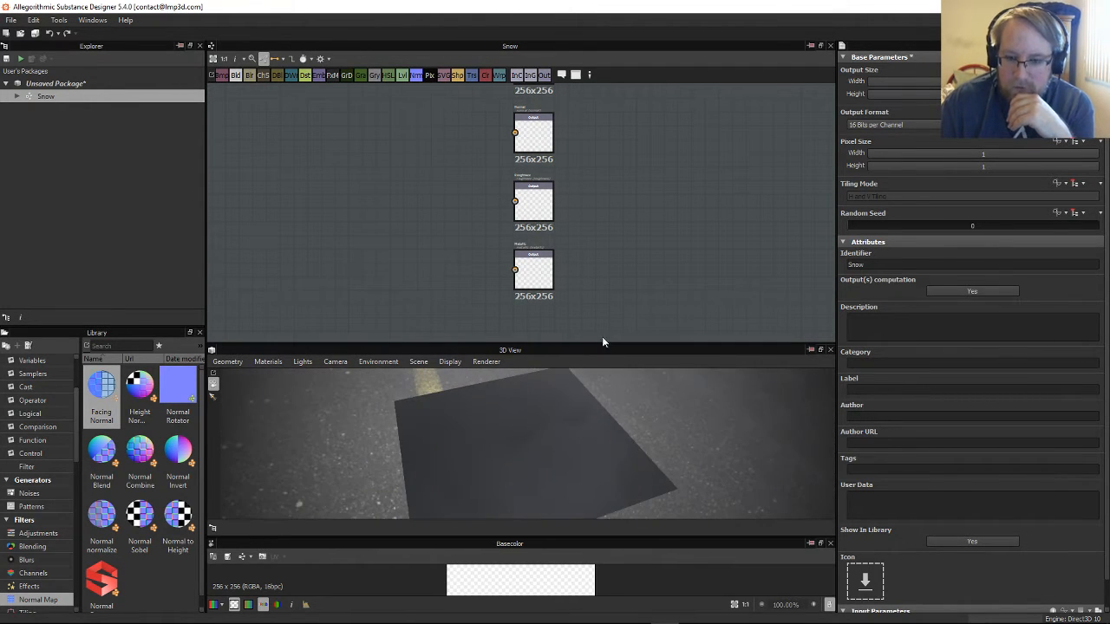
left_click_drag(603, 343, 618, 181)
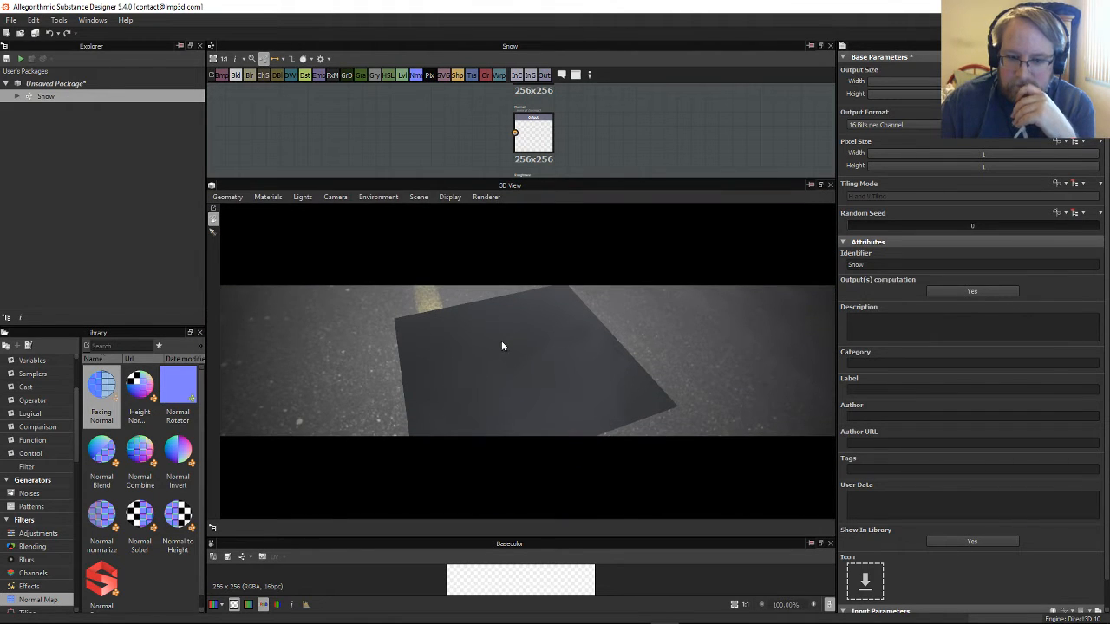
left_click_drag(501, 346, 633, 359)
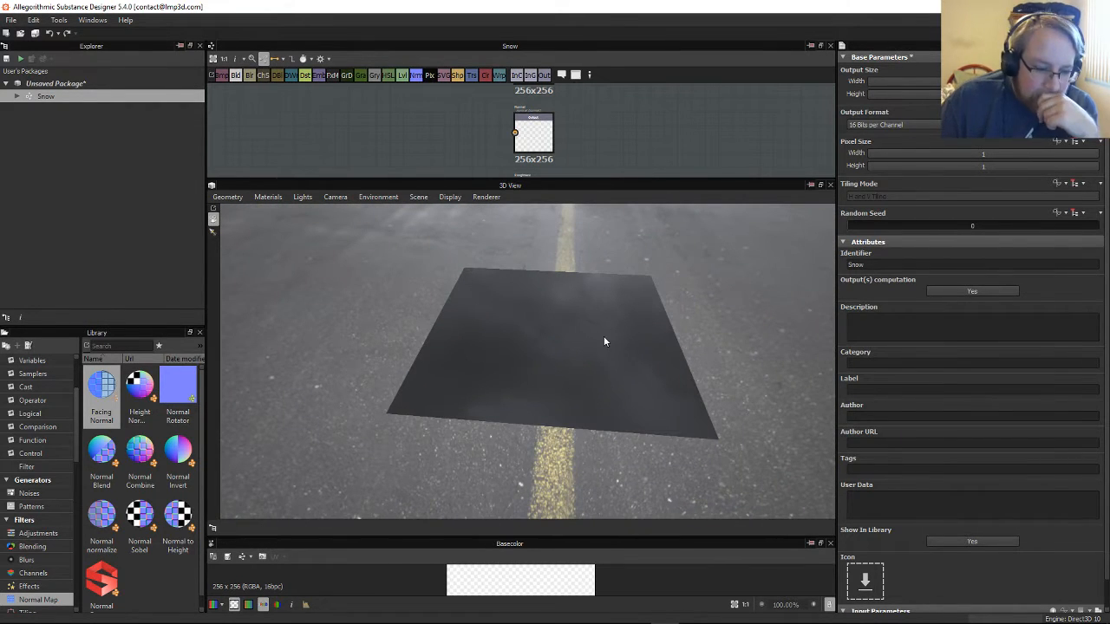
Step: Find the 3D View environment maps in the library and look through the available ones
scroll(48, 491, "down", 6)
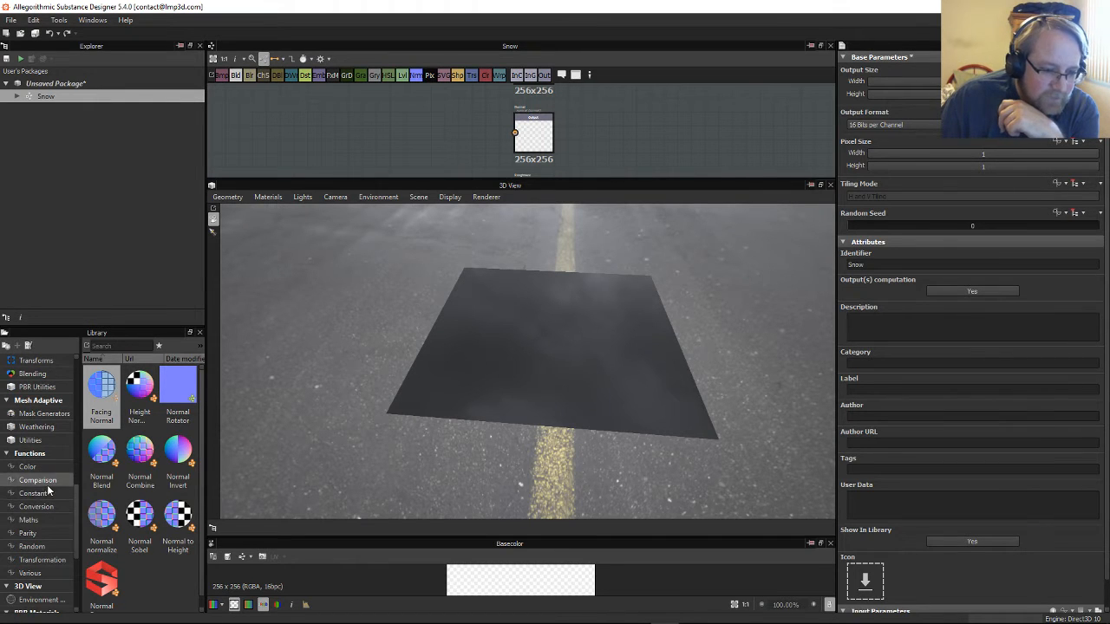
scroll(49, 491, "up", 2)
left_click(41, 465)
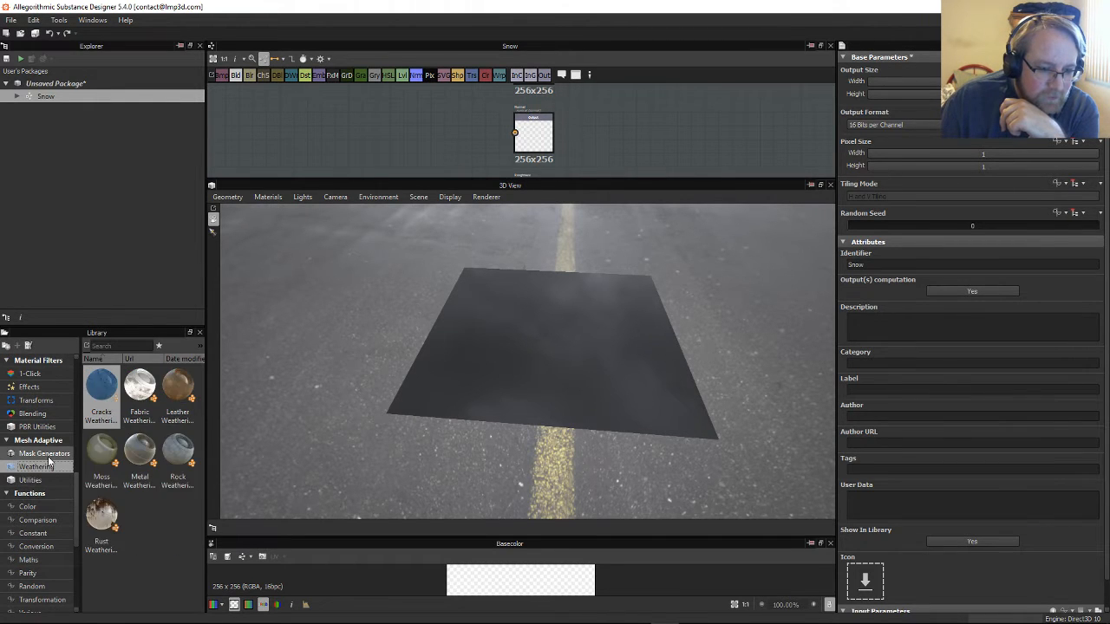
left_click(45, 455)
scroll(43, 472, "down", 3)
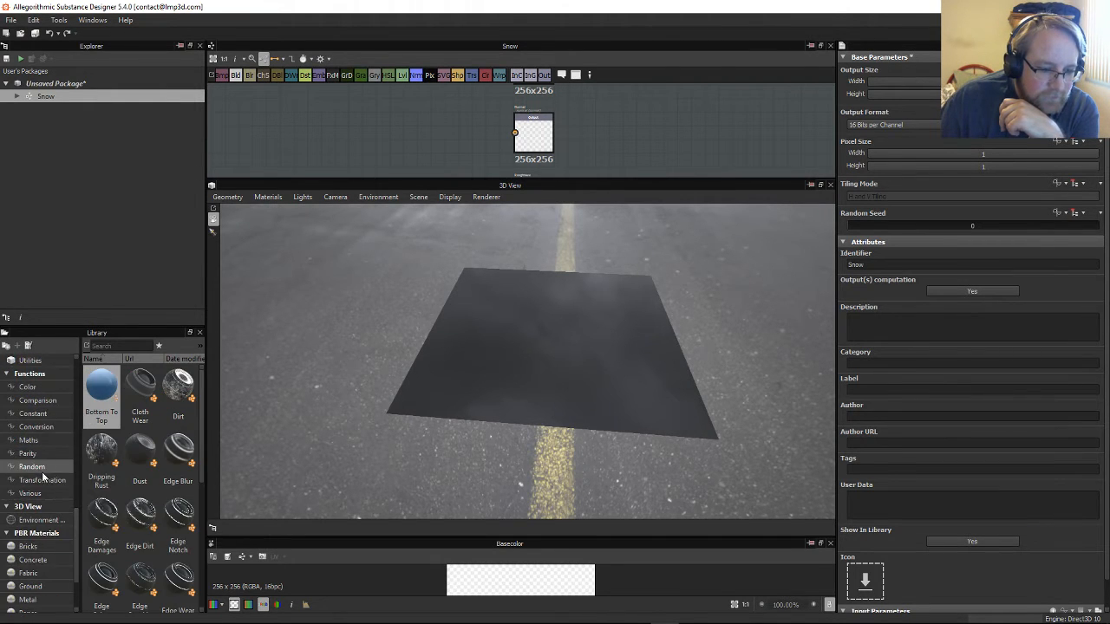
left_click(48, 521)
scroll(148, 485, "down", 5)
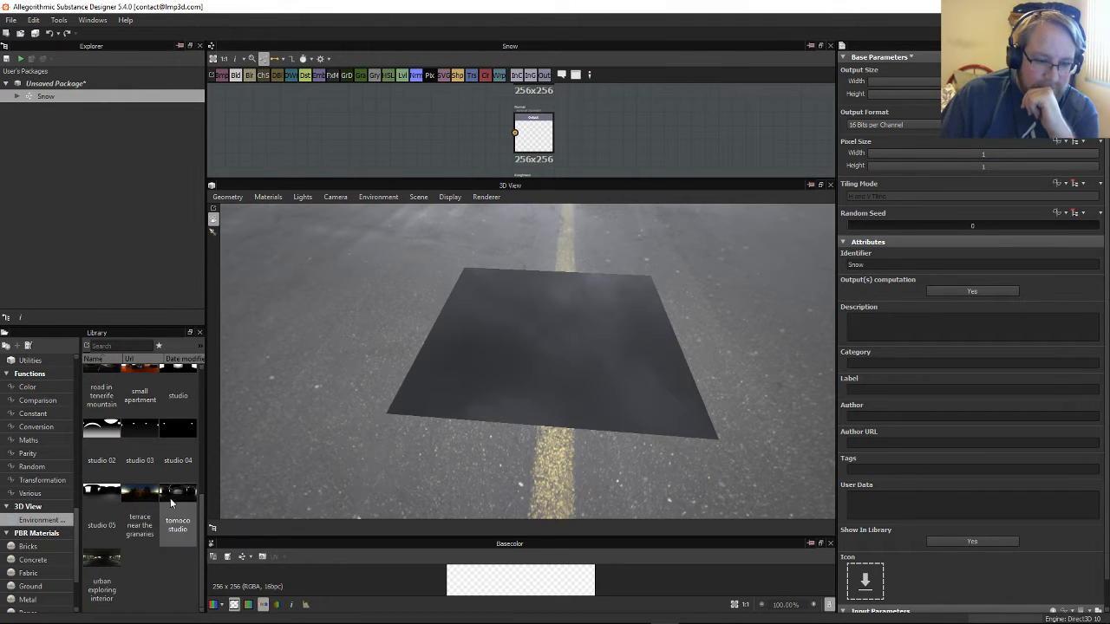
scroll(158, 565, "up", 3)
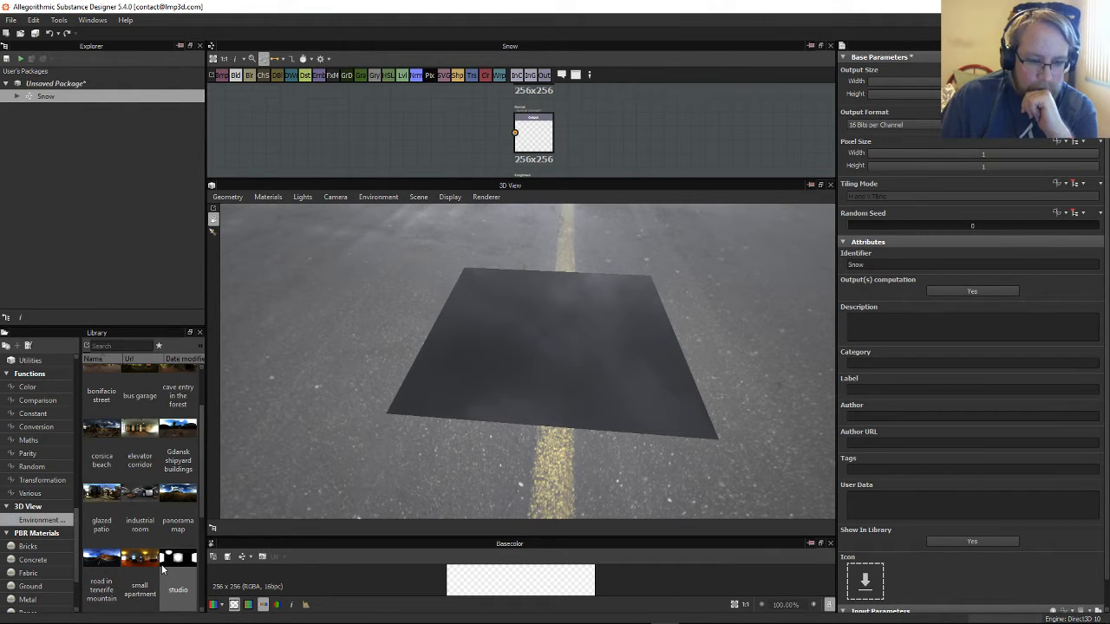
Step: Try the panorama map and airport environment maps as lighting for the 3D view
left_click_drag(169, 533, 550, 358)
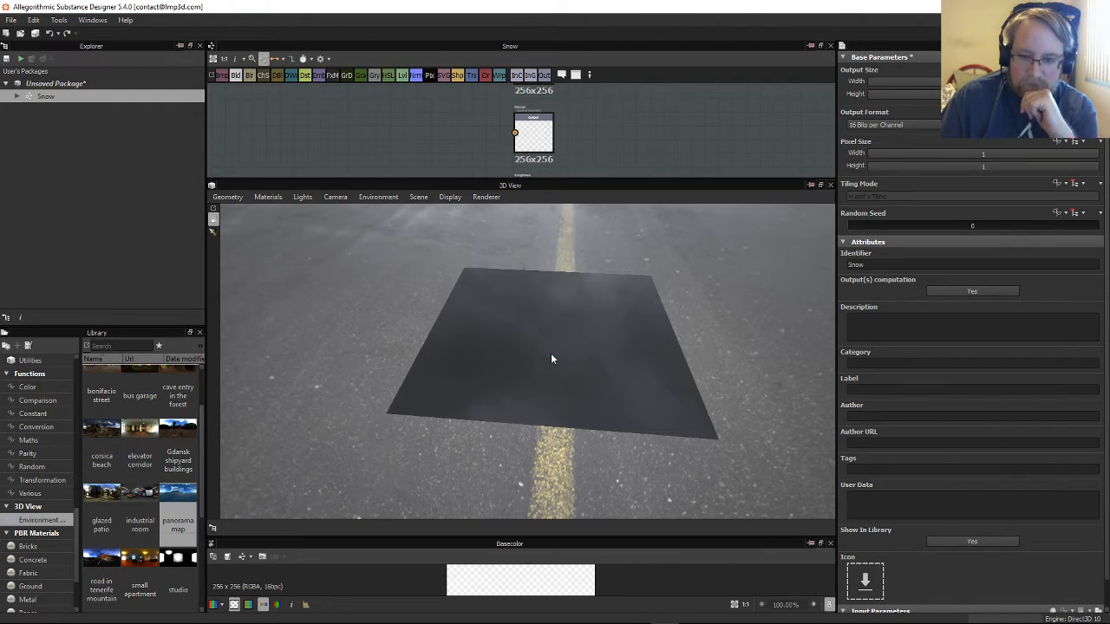
left_click_drag(337, 410, 507, 351)
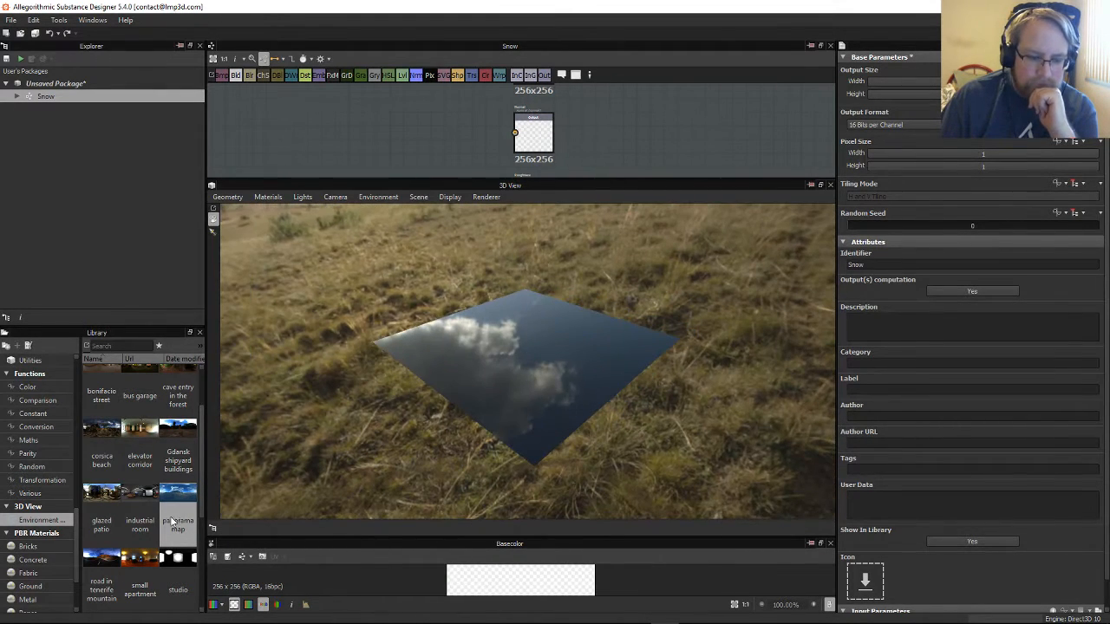
scroll(164, 515, "up", 2)
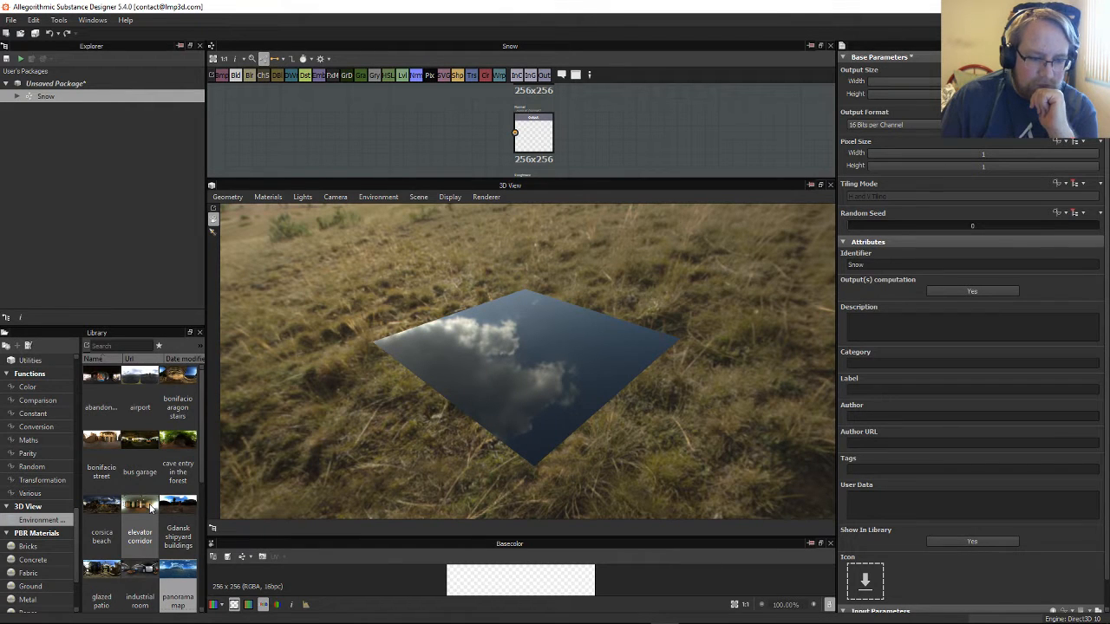
left_click_drag(140, 379, 635, 385)
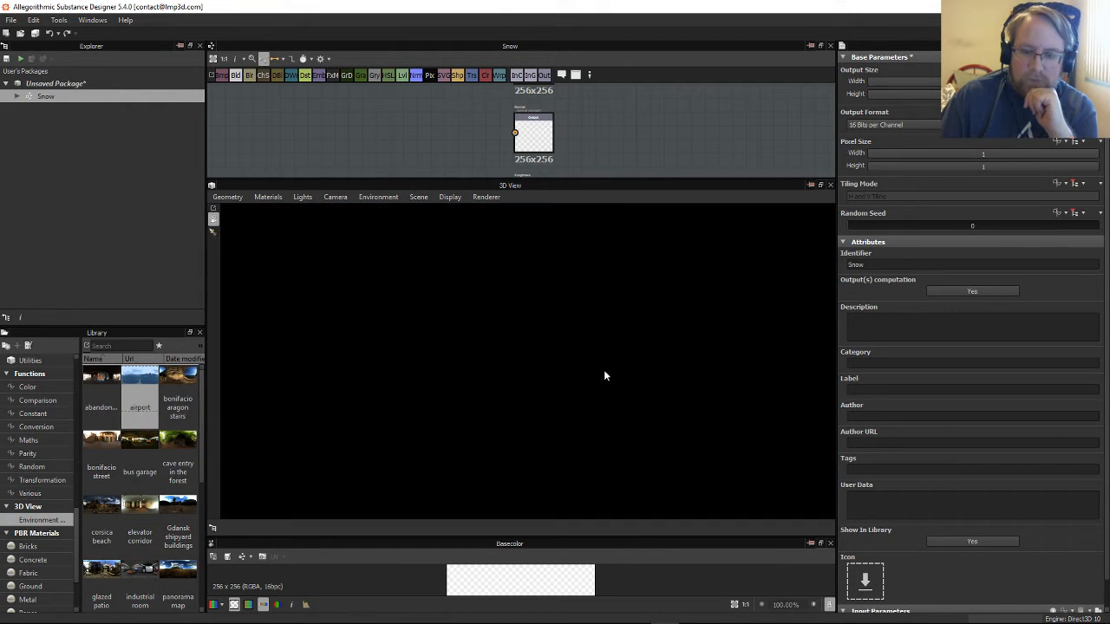
mouse_move(522, 374)
left_mouse_down()
mouse_move(563, 356)
mouse_move(505, 381)
left_mouse_up()
Step: Apply the road in tenerife mountain environment map to the 3D view and inspect the plane under its lighting
scroll(138, 447, "down", 5)
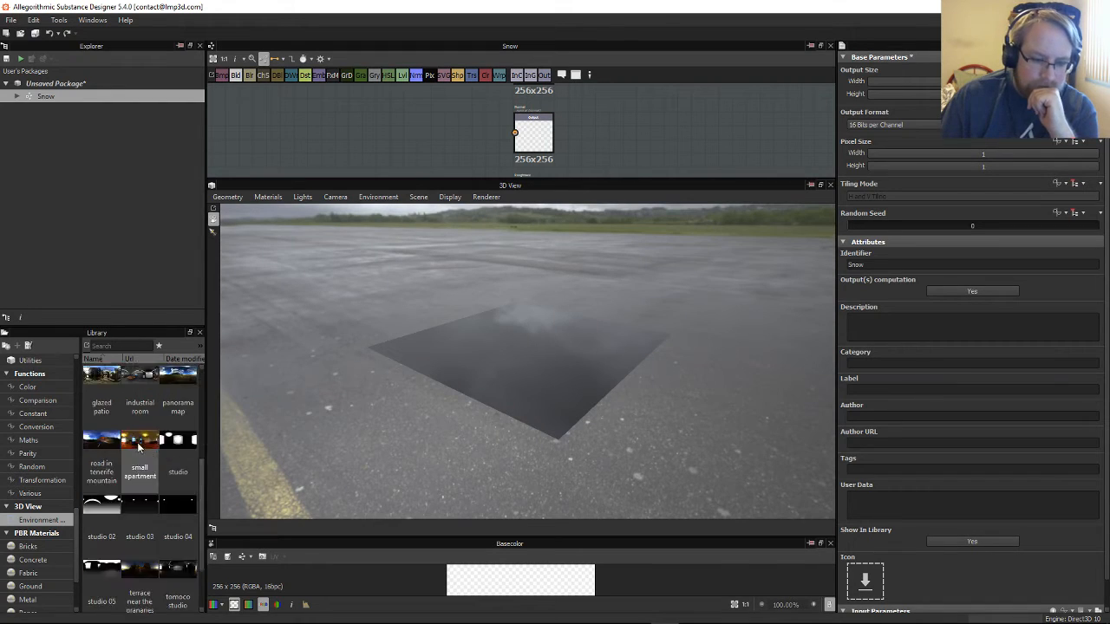
scroll(177, 495, "up", 3)
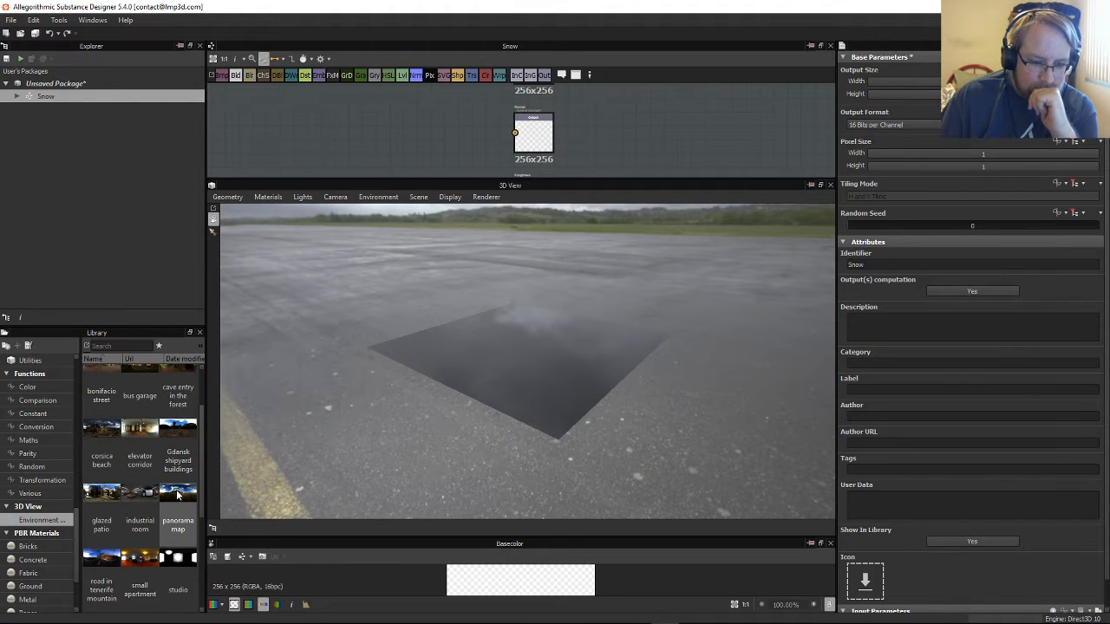
left_click_drag(99, 559, 682, 350)
left_click_drag(587, 367, 545, 346)
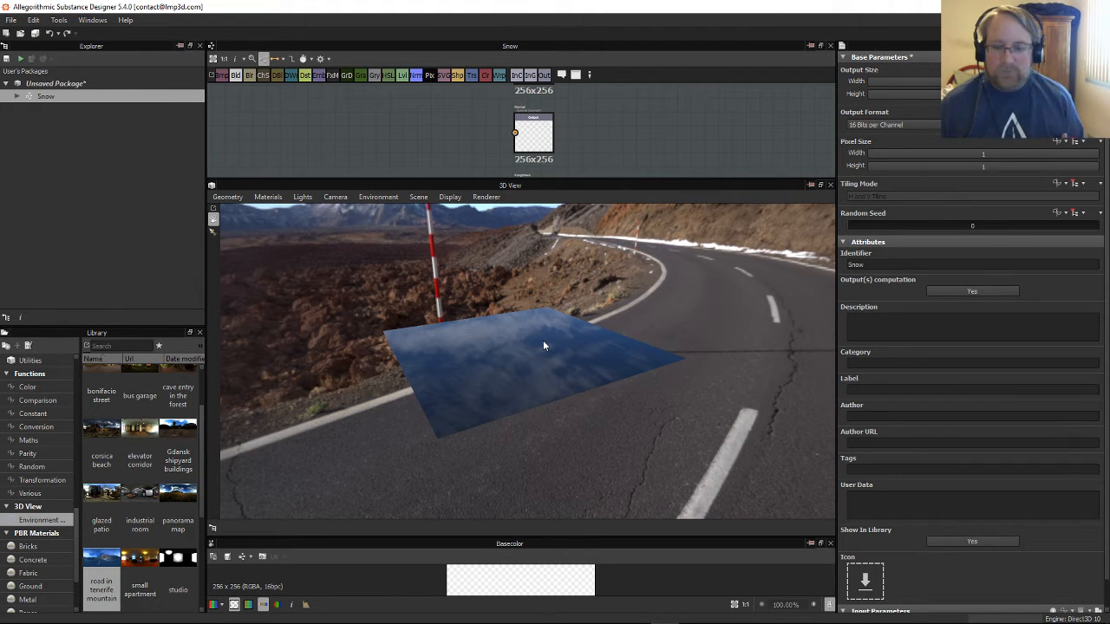
left_click_drag(545, 346, 584, 388)
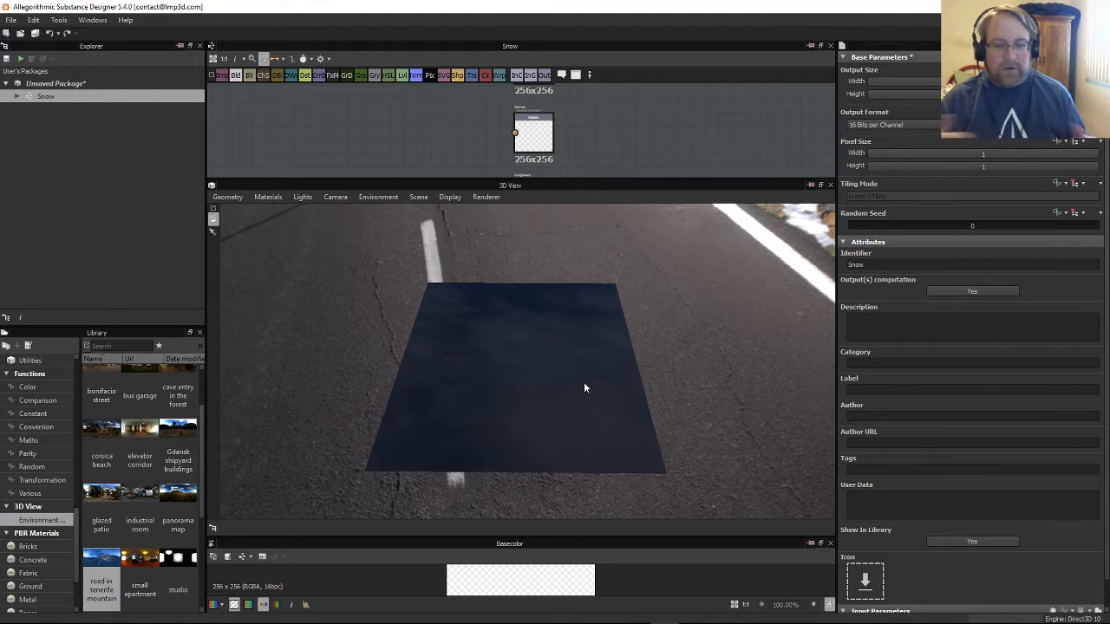
left_click_drag(564, 411, 650, 379)
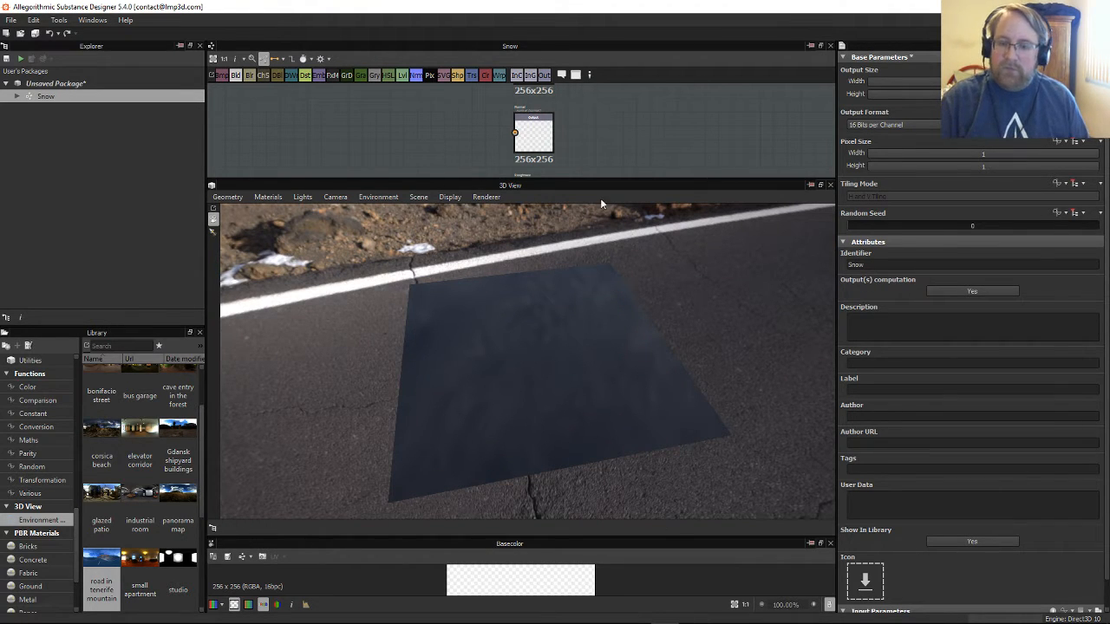
Step: Enlarge the graph area at the expense of the 3D view to work around the Base Color output
left_click_drag(639, 180, 654, 390)
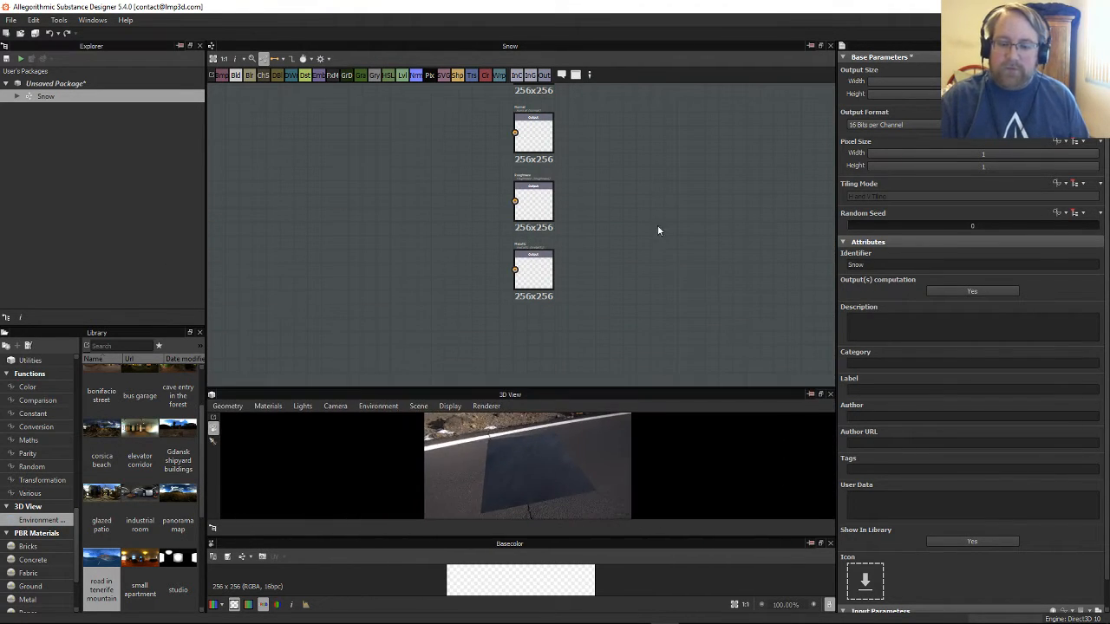
scroll(641, 213, "up", 3)
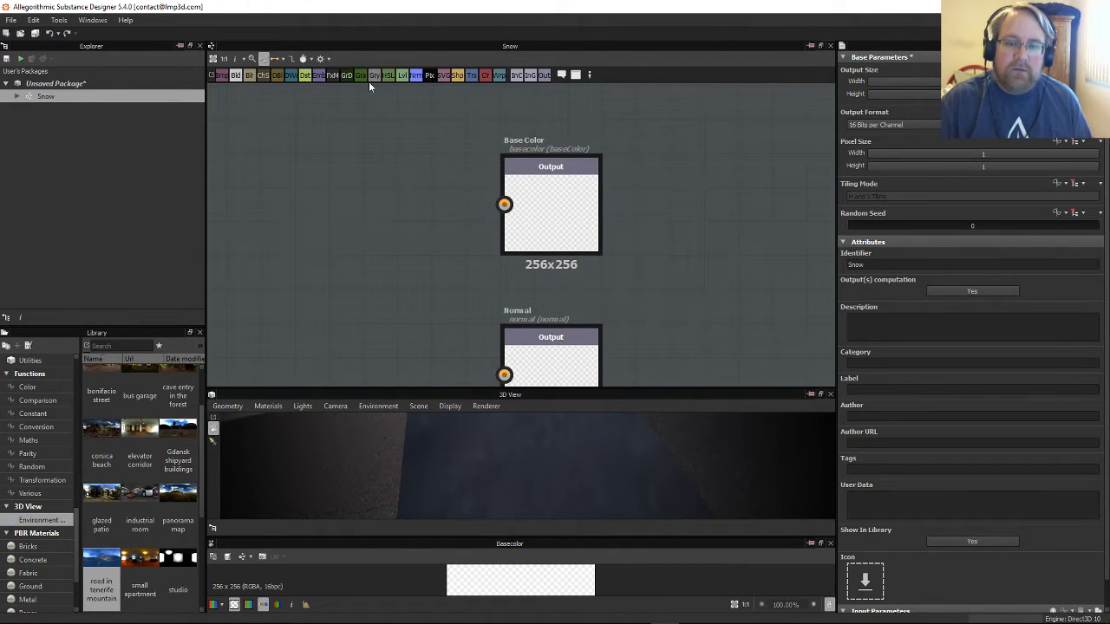
right_click(320, 151)
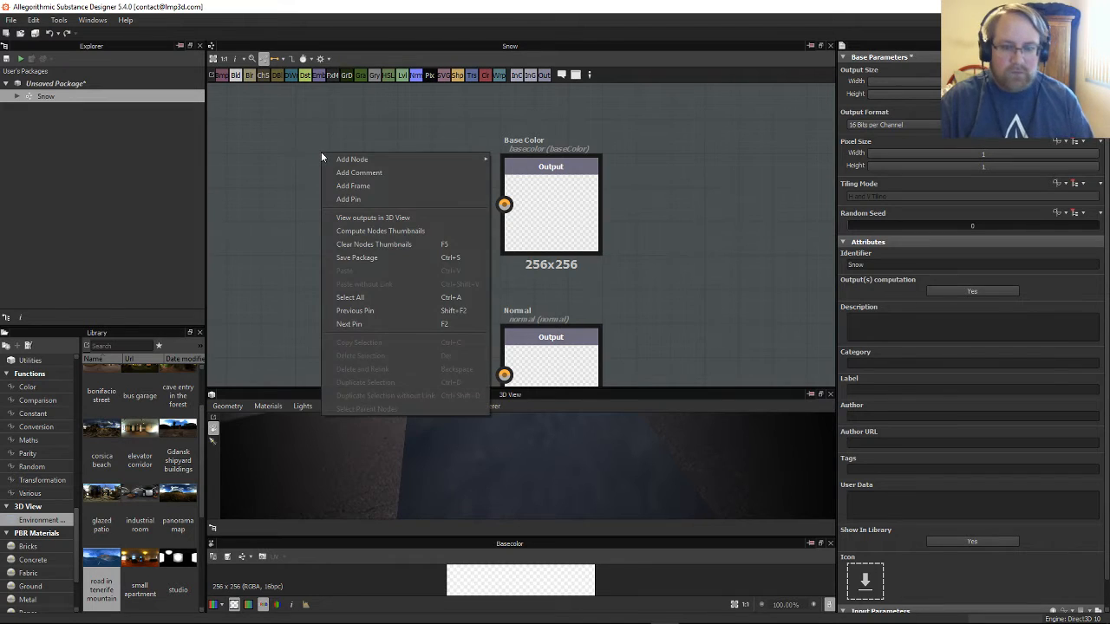
key("Escape")
key("space")
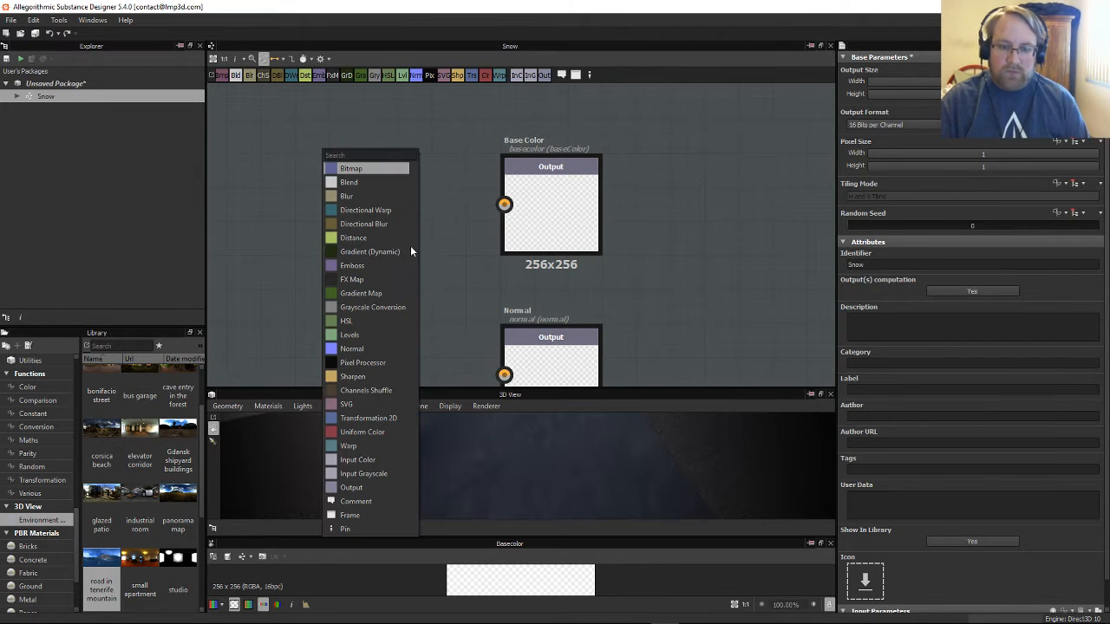
type("colo")
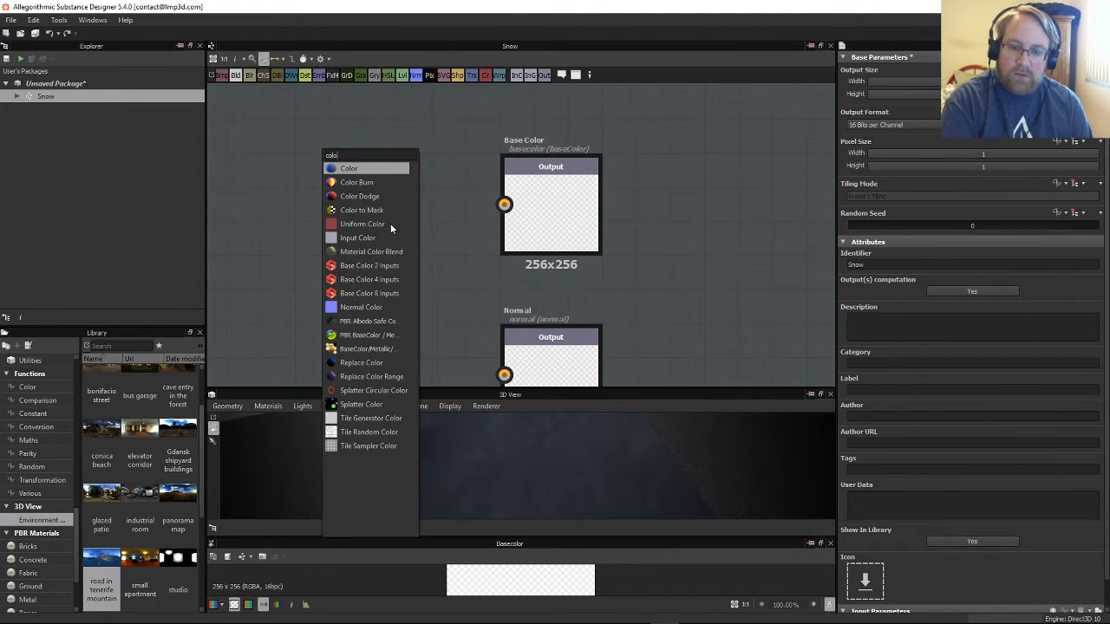
left_click(351, 168)
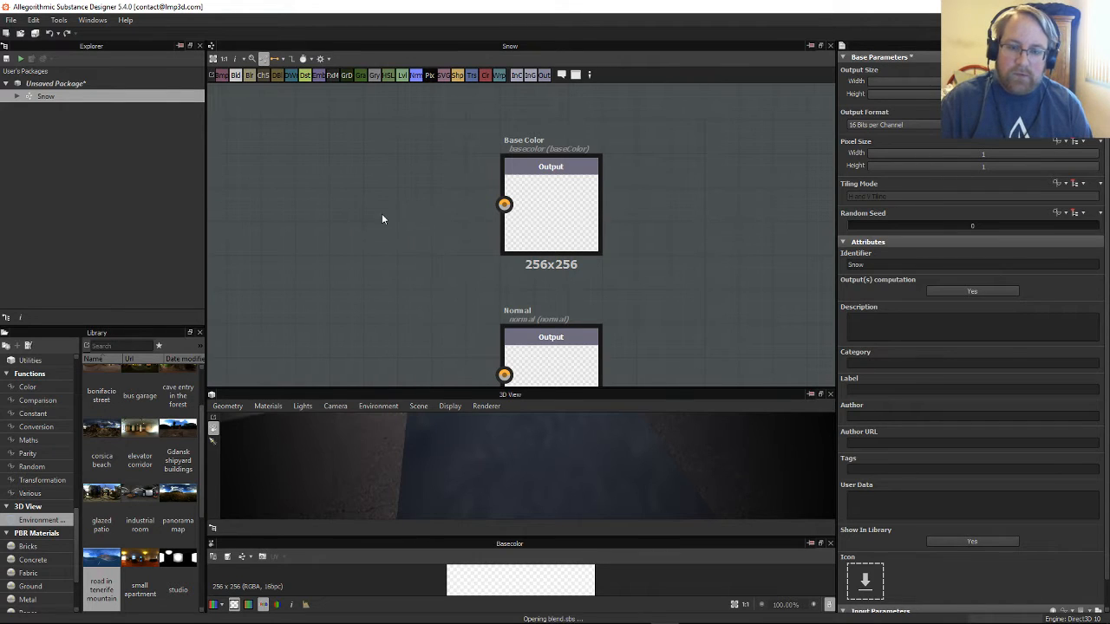
left_click_drag(339, 214, 328, 203)
key("Delete")
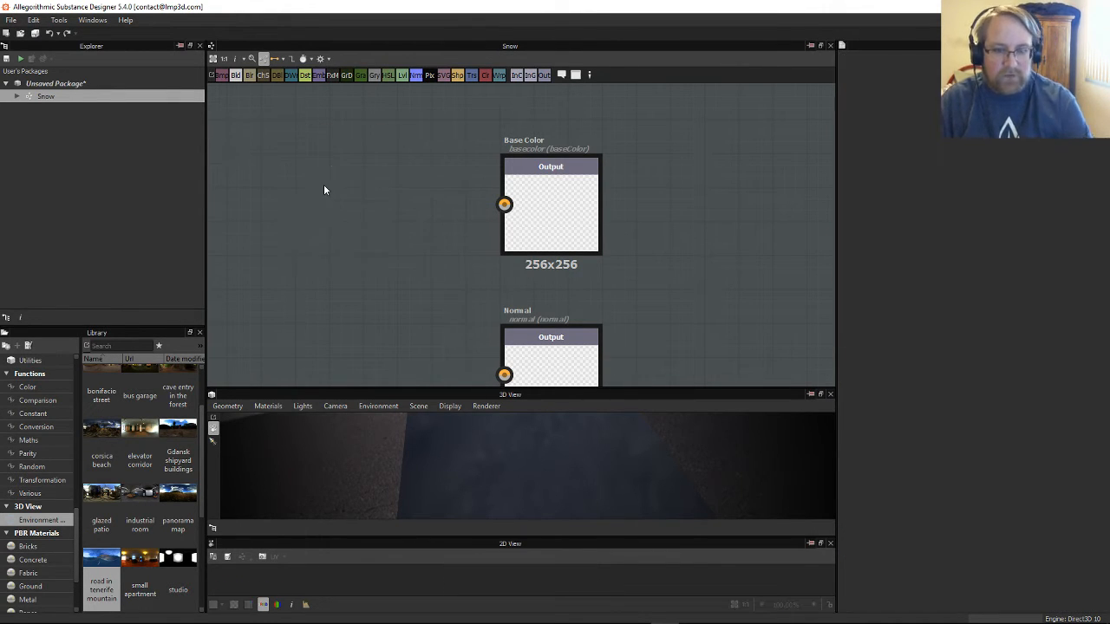
Step: Add a Uniform Color node to the graph and align it beside the Base Color output
right_click(323, 184)
left_click(315, 154)
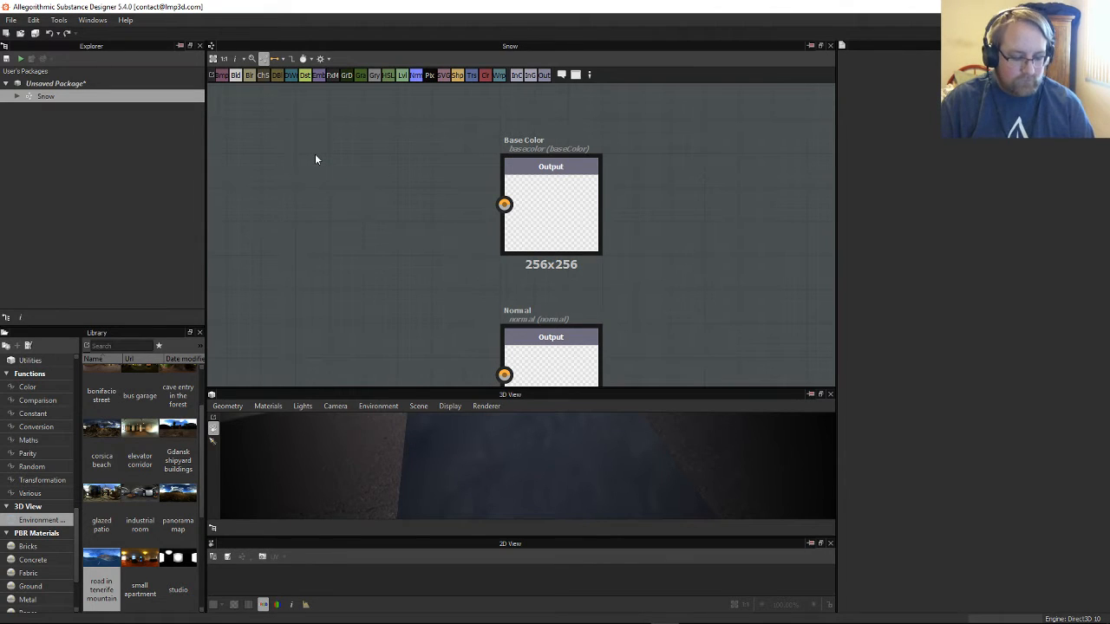
key("space")
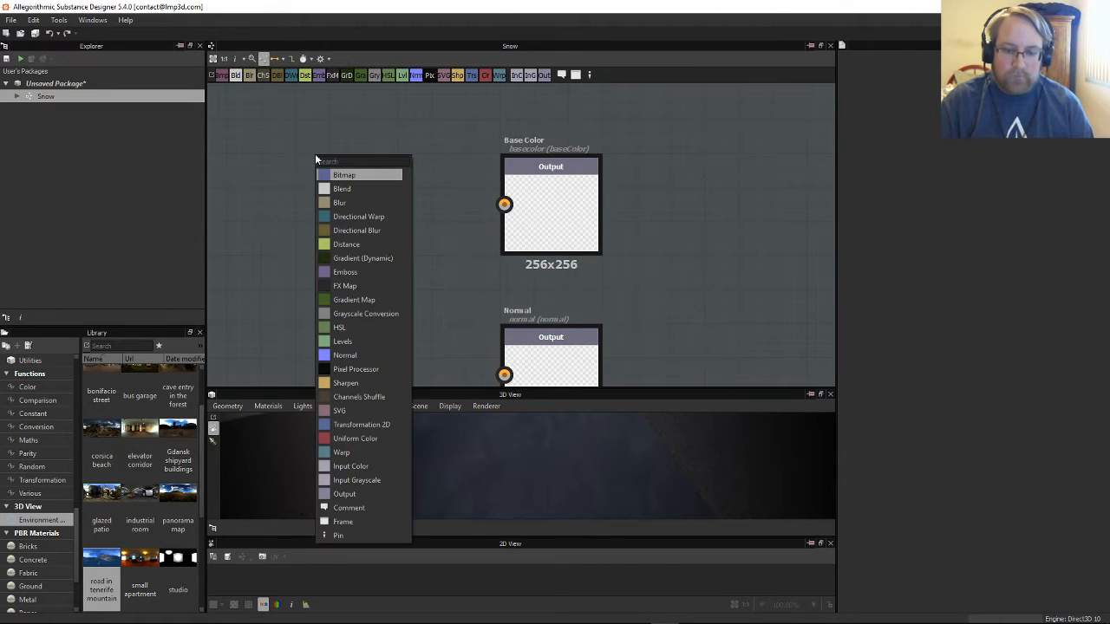
left_click(363, 438)
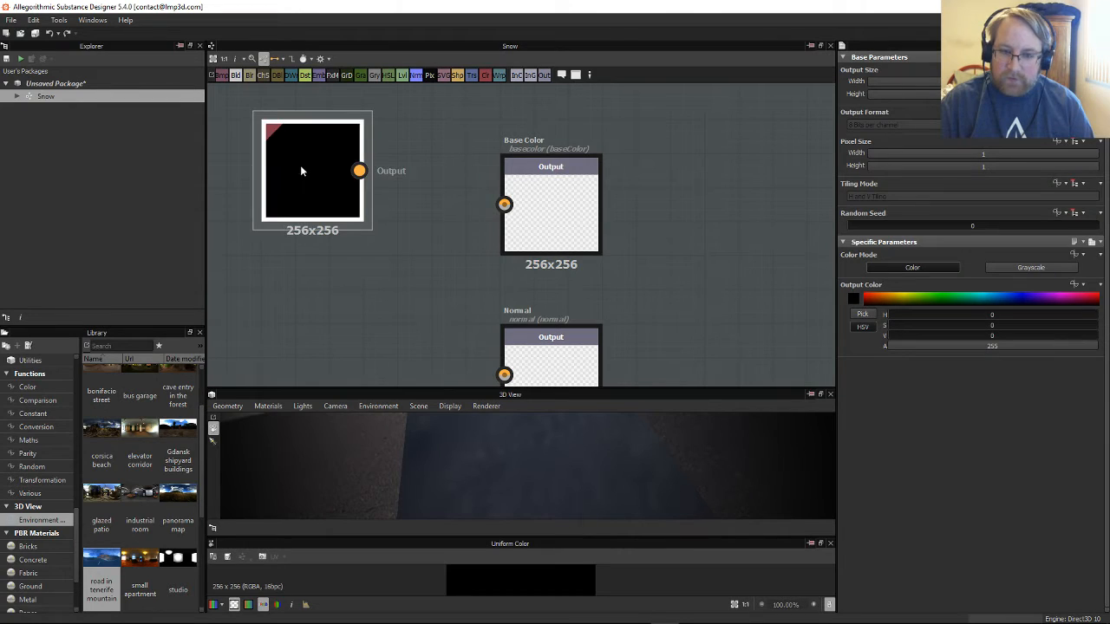
left_click_drag(300, 164, 335, 199)
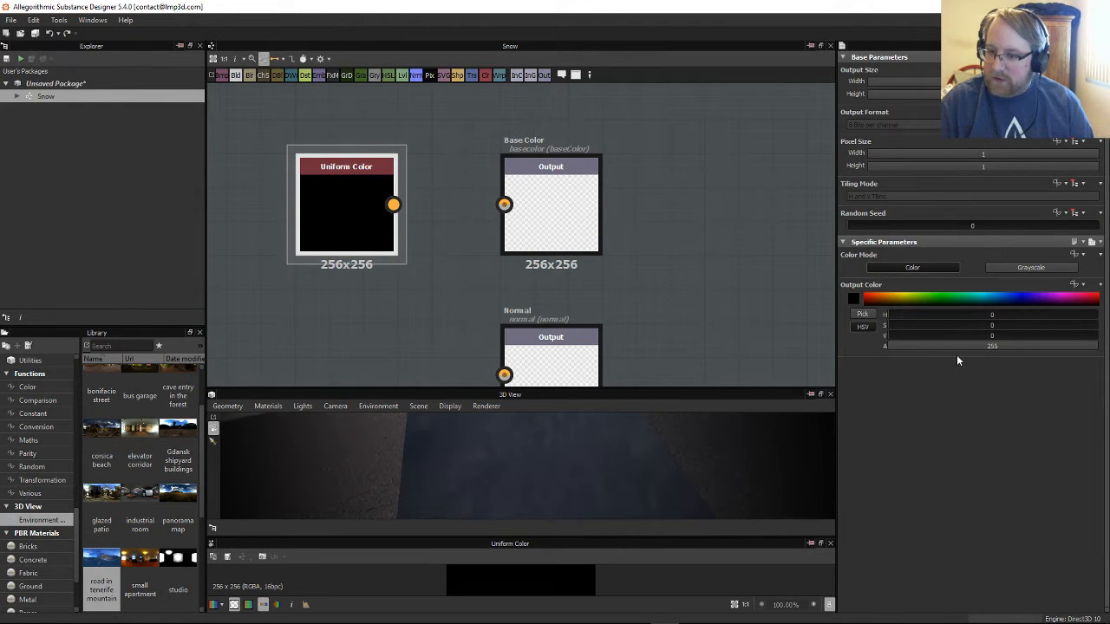
Step: Set the Uniform Color to a near-white of value 249 in color mode and connect it to the Base Color output
left_click(1030, 267)
left_click(1078, 300)
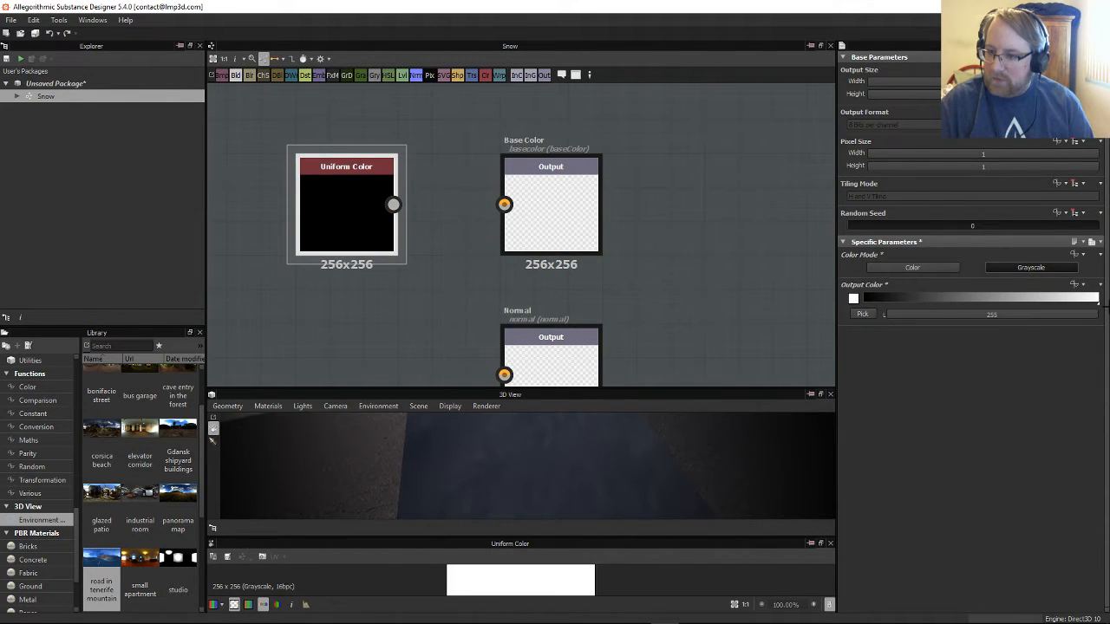
left_click_drag(1077, 306, 1092, 302)
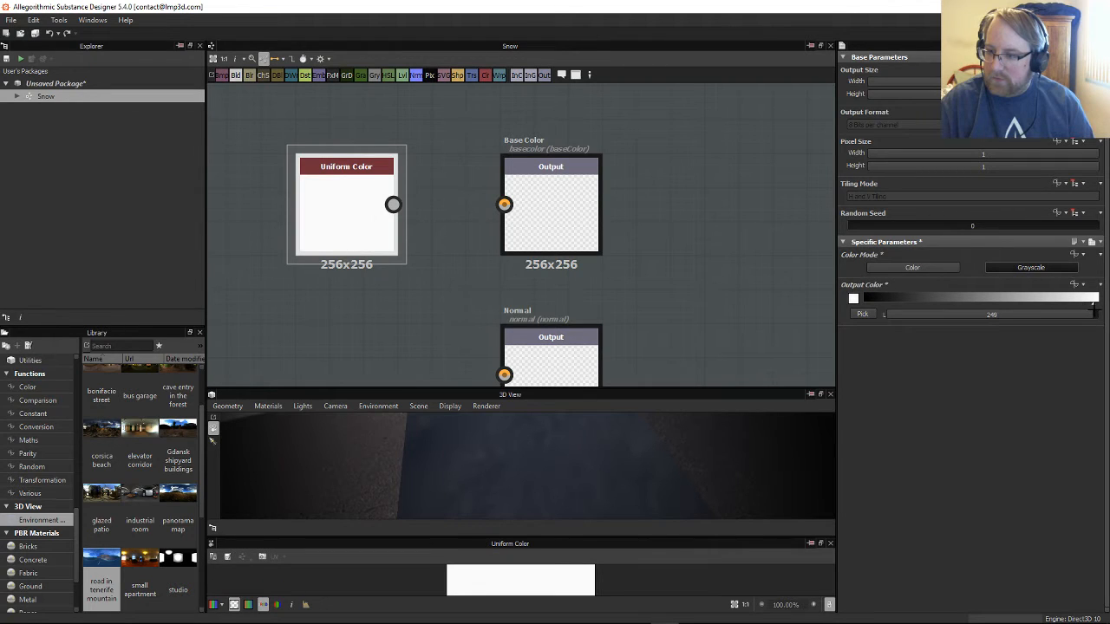
left_click(921, 267)
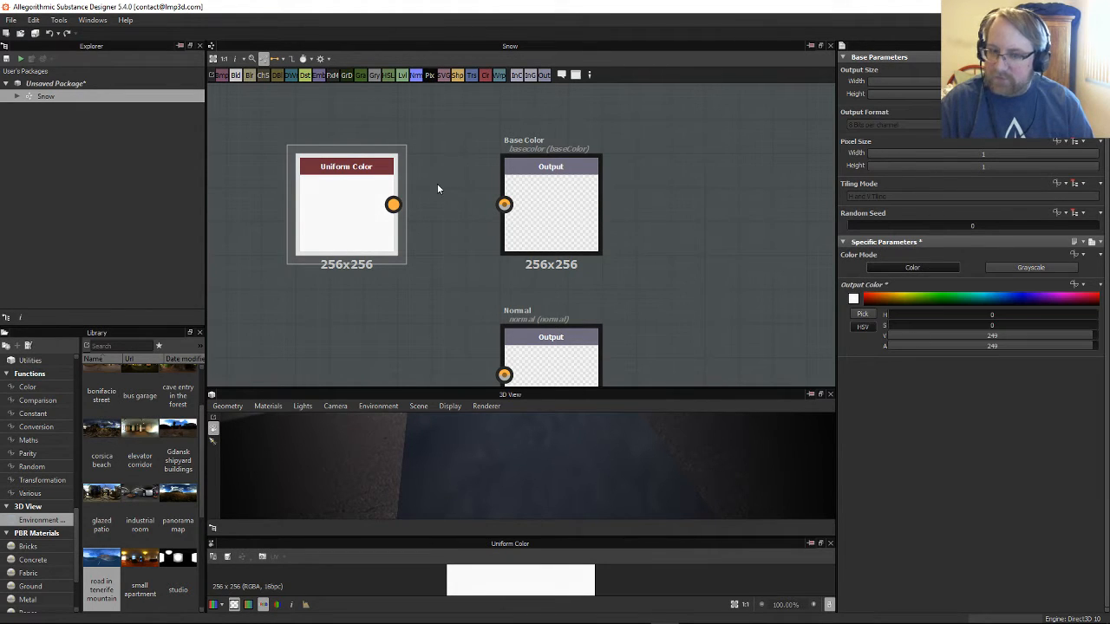
left_click_drag(392, 204, 505, 205)
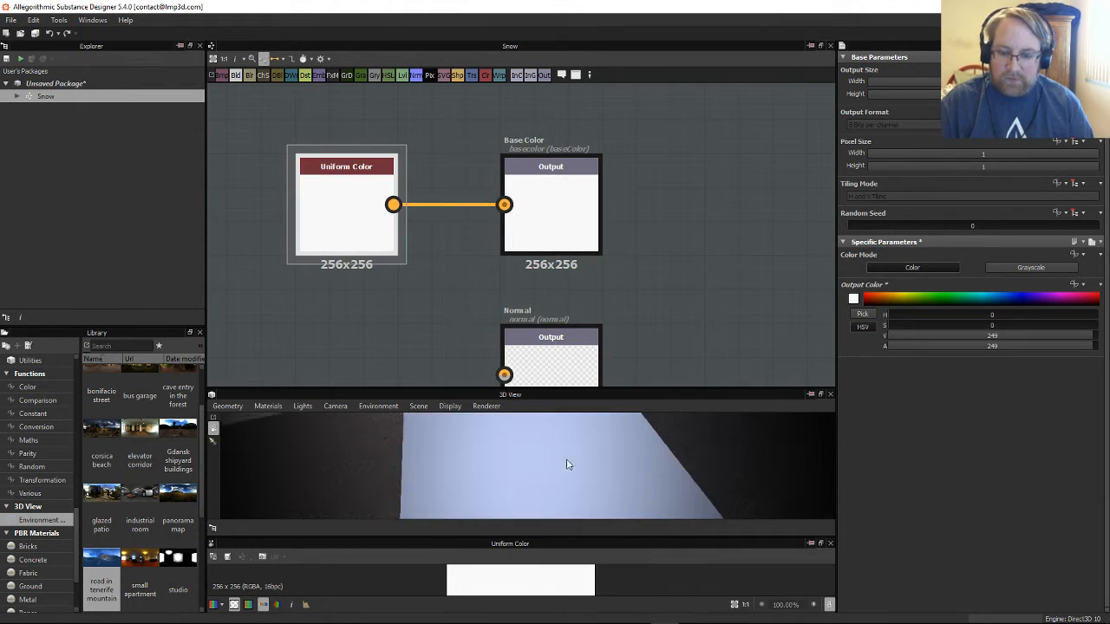
Step: Enlarge the 3D view and inspect the plane with its near-white base color from different angles
left_click_drag(591, 502, 651, 245)
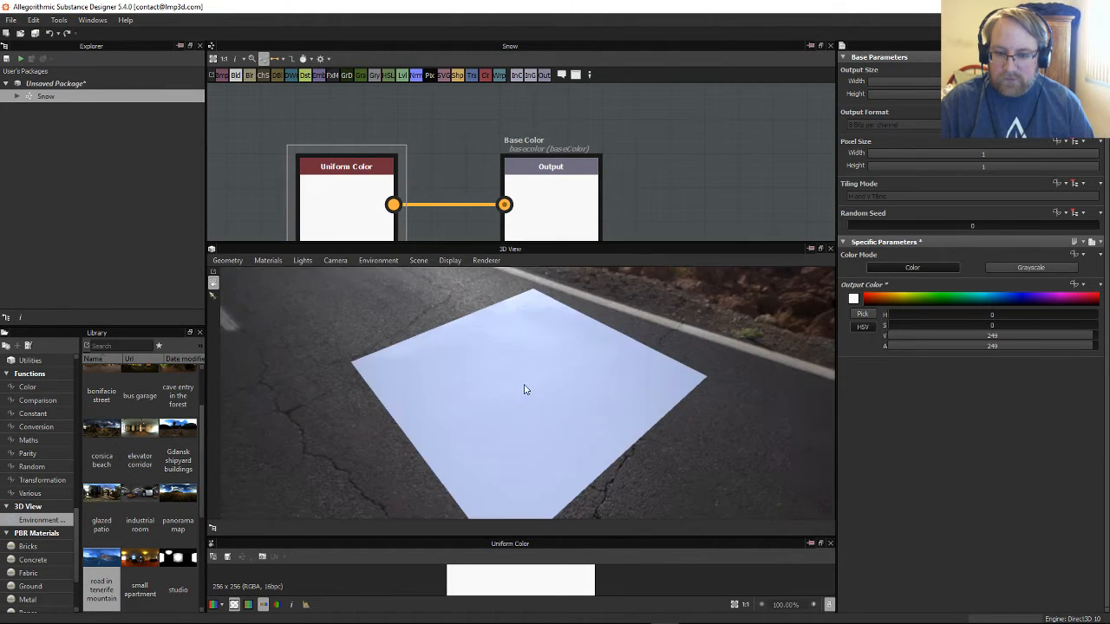
left_click_drag(626, 368, 641, 432)
middle_click_drag(645, 281, 666, 92)
Step: Give the graph more room again and add a second Uniform Color node near the Roughness output
left_click_drag(610, 481, 674, 451)
middle_click_drag(651, 327, 680, 266)
scroll(646, 310, "down", 2)
scroll(646, 310, "down", 2)
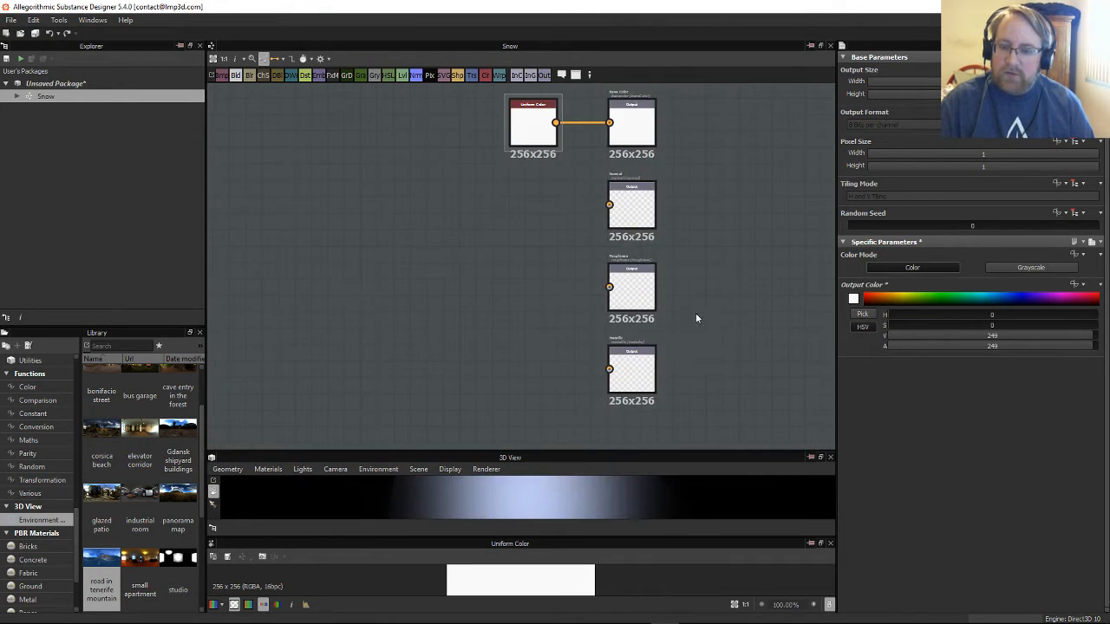
scroll(696, 317, "up", 3)
middle_click_drag(416, 283, 503, 292)
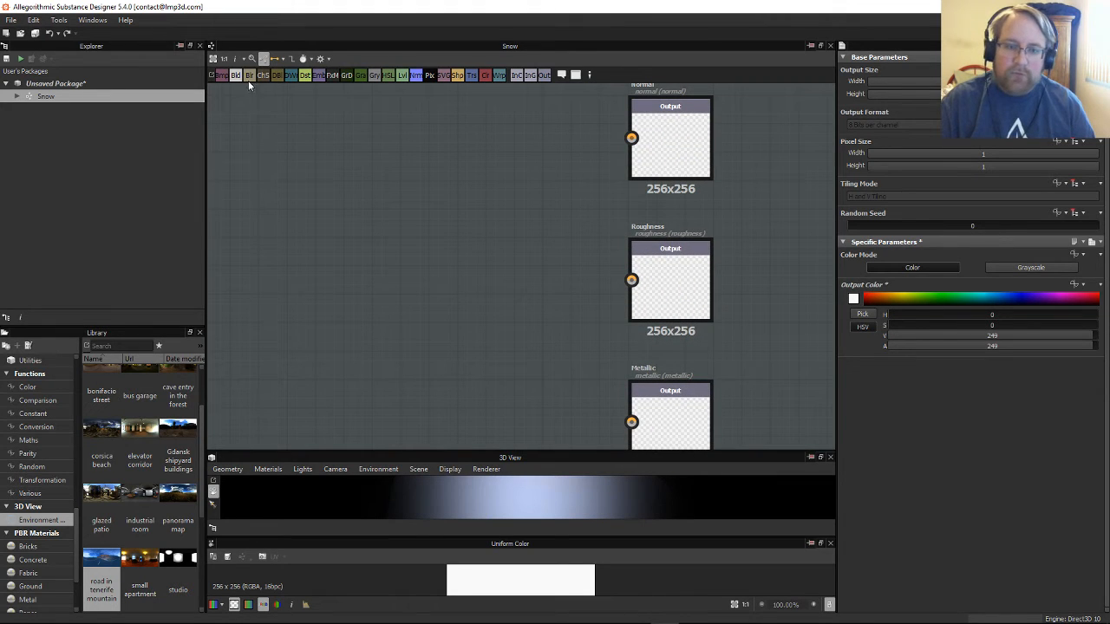
key("space")
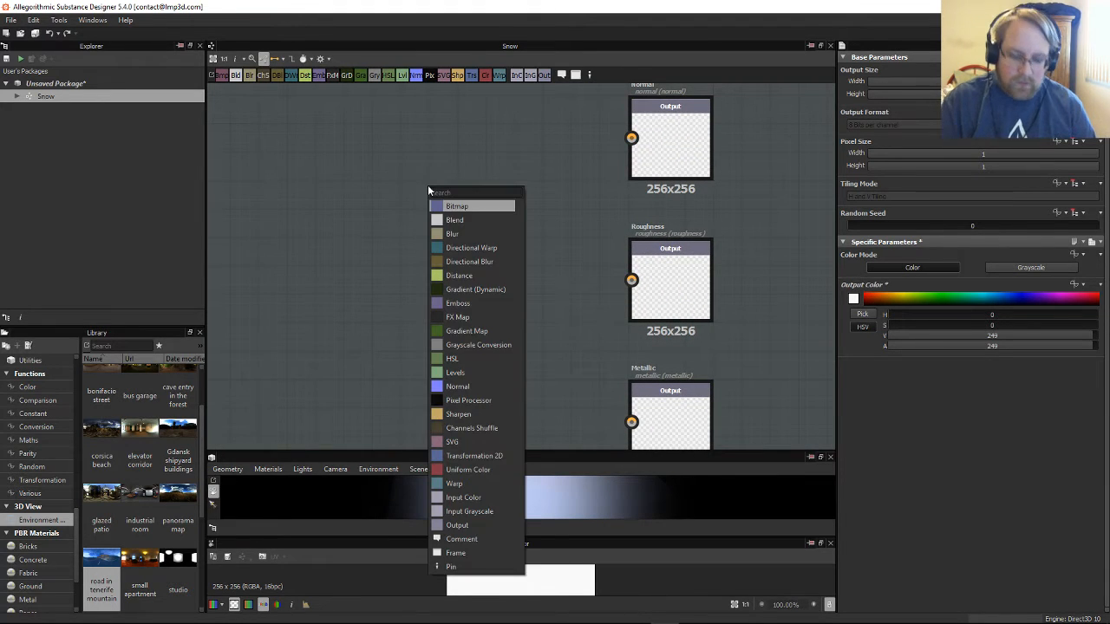
type("un")
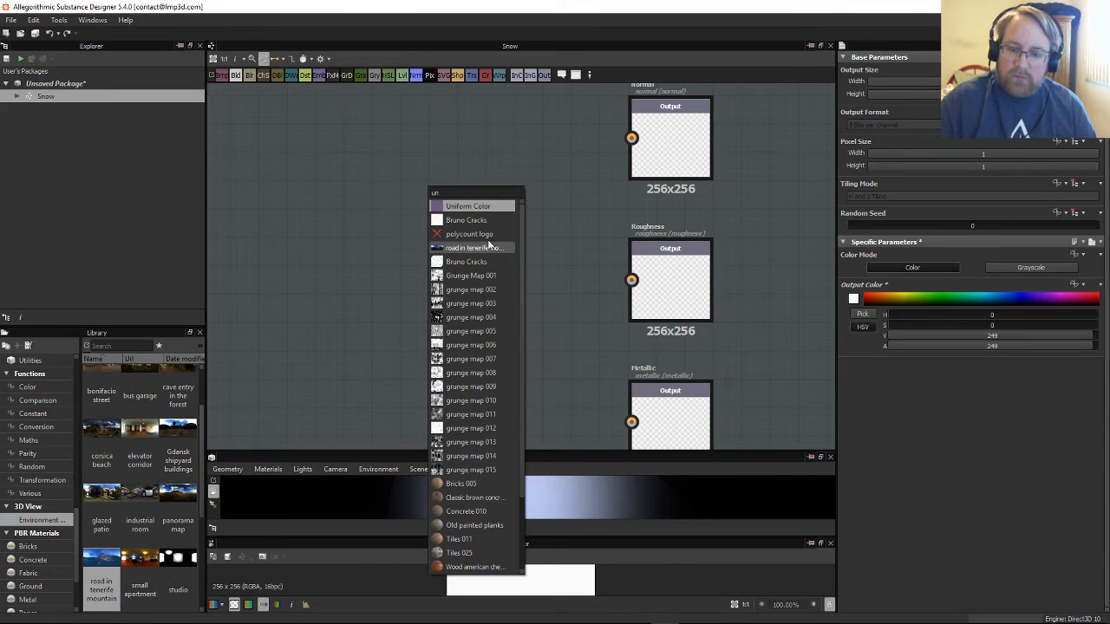
key("Return")
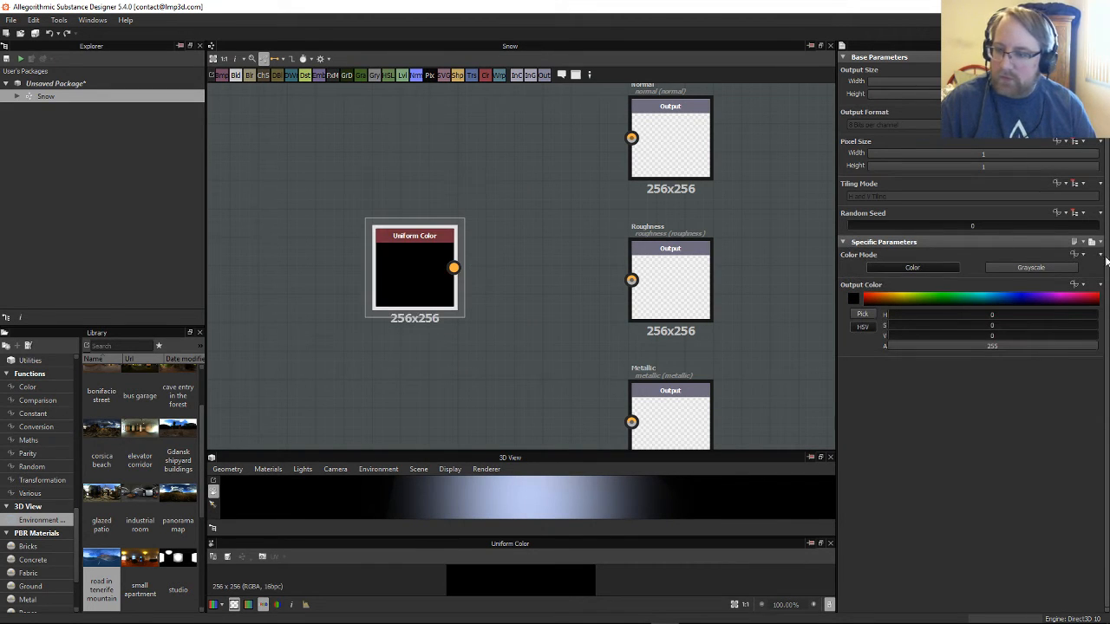
Step: Make the second Uniform Color grayscale white at 255, connect it to the Roughness output and align the two nodes
left_click(1049, 268)
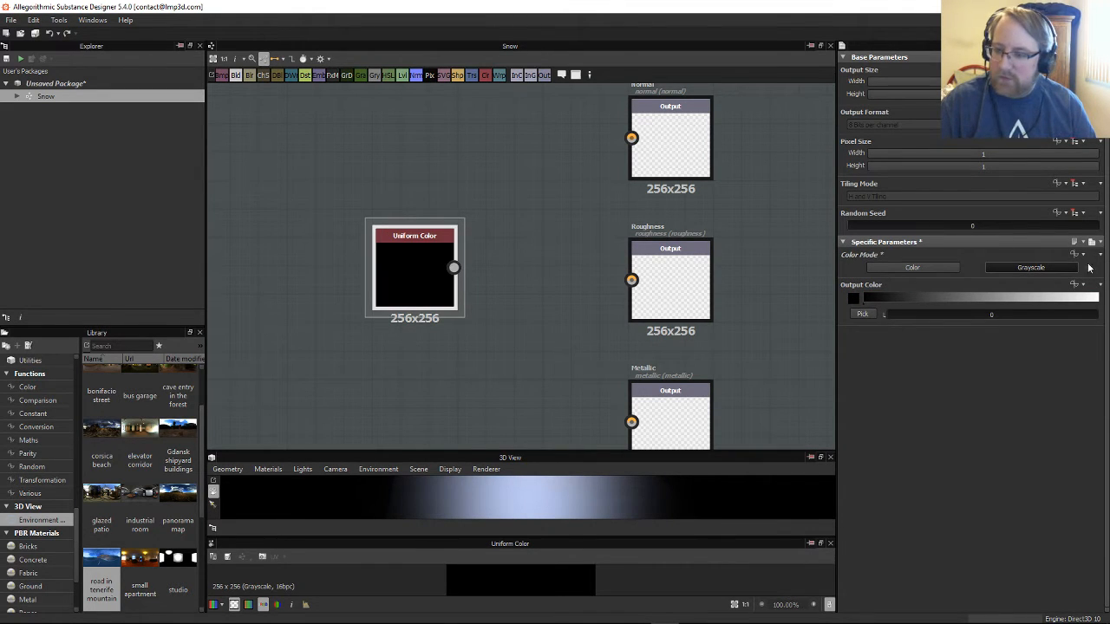
left_click_drag(960, 303, 1099, 299)
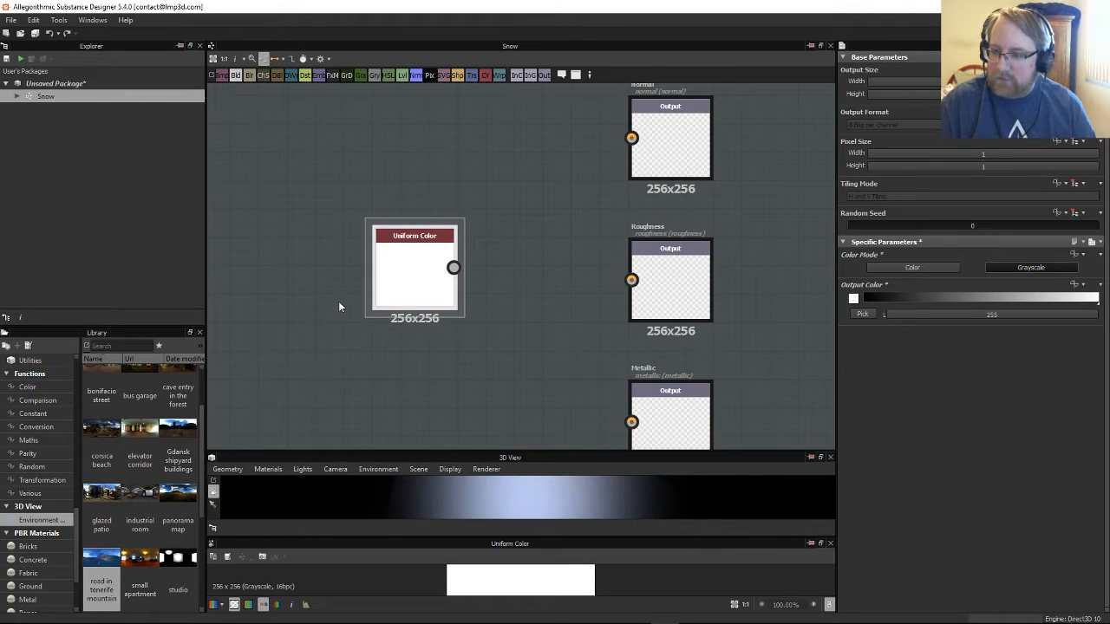
left_click_drag(453, 267, 641, 279)
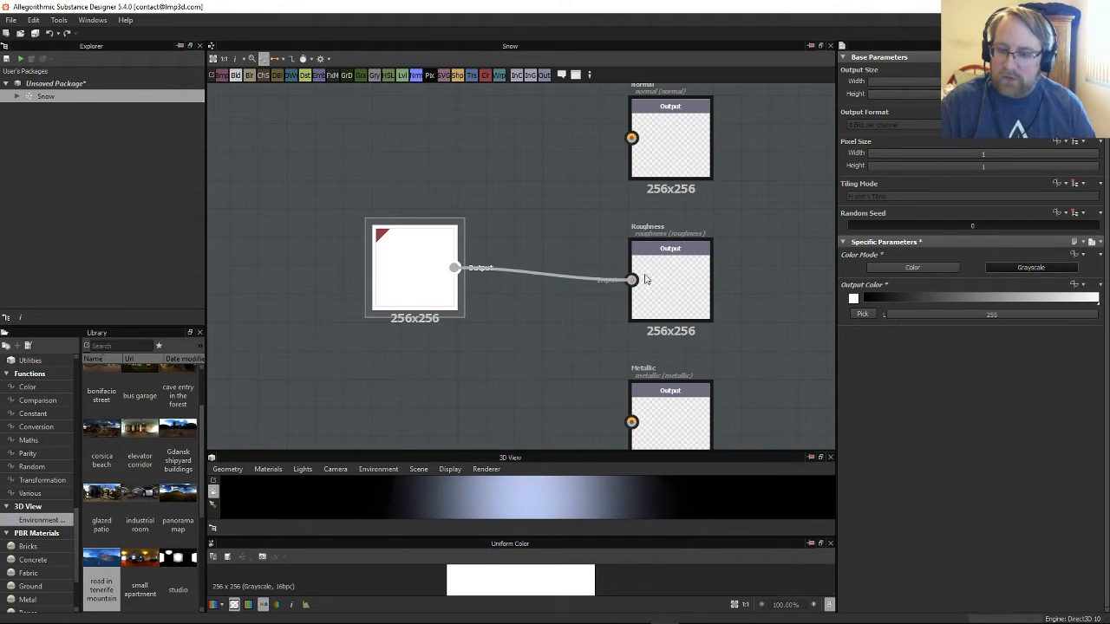
left_click_drag(412, 283, 497, 295)
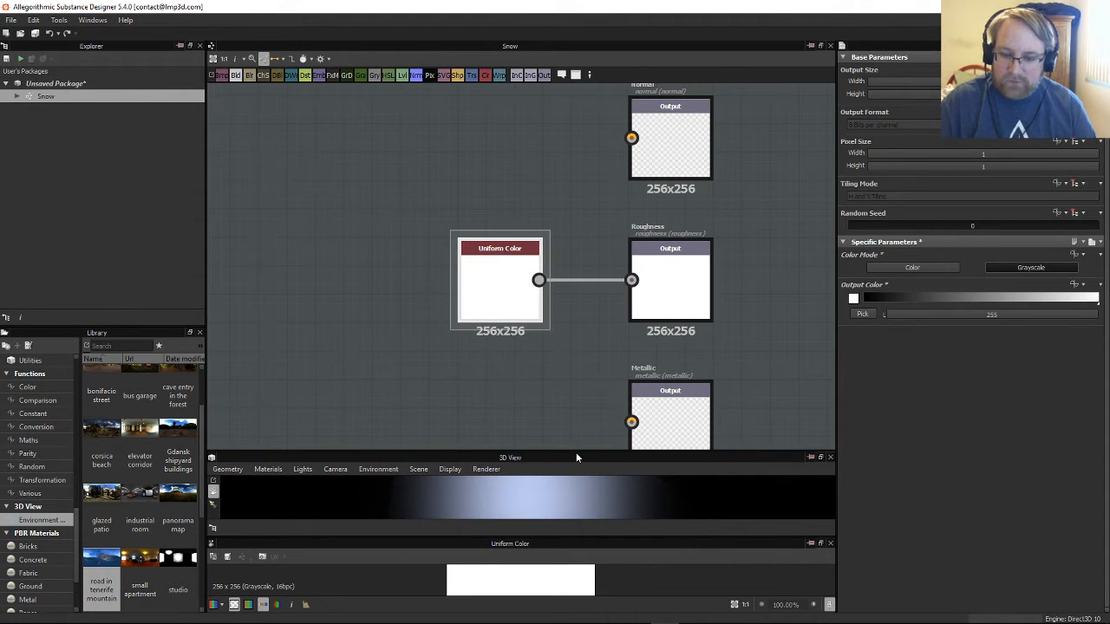
Step: Enlarge the 3D view and orbit around the plane to examine how the full roughness looks under the environment lighting
left_click_drag(576, 454, 568, 144)
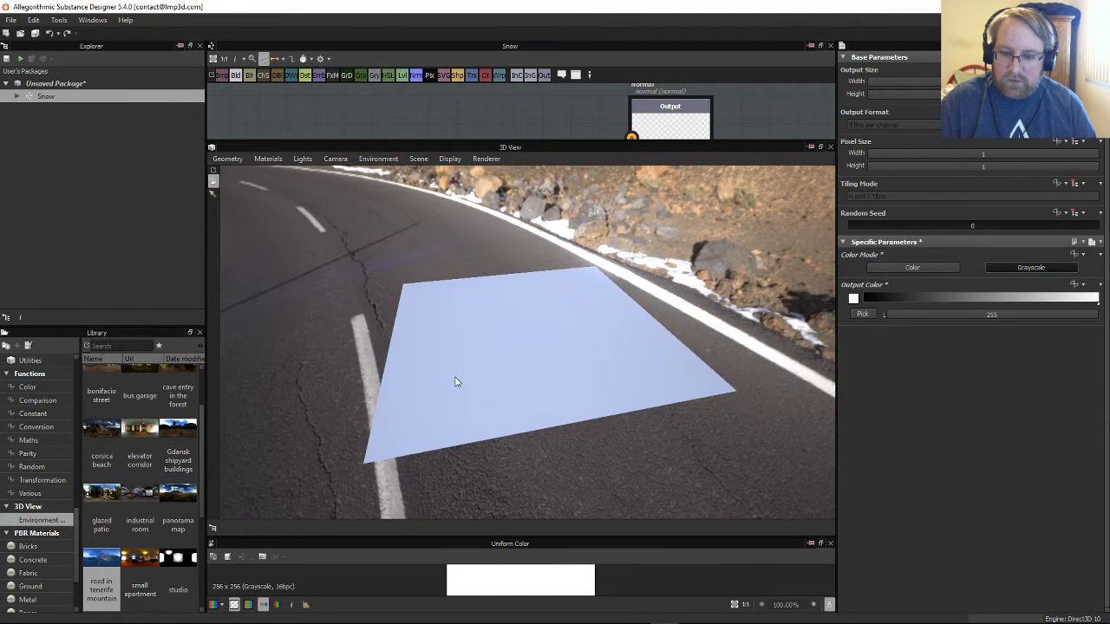
left_click_drag(457, 382, 612, 376)
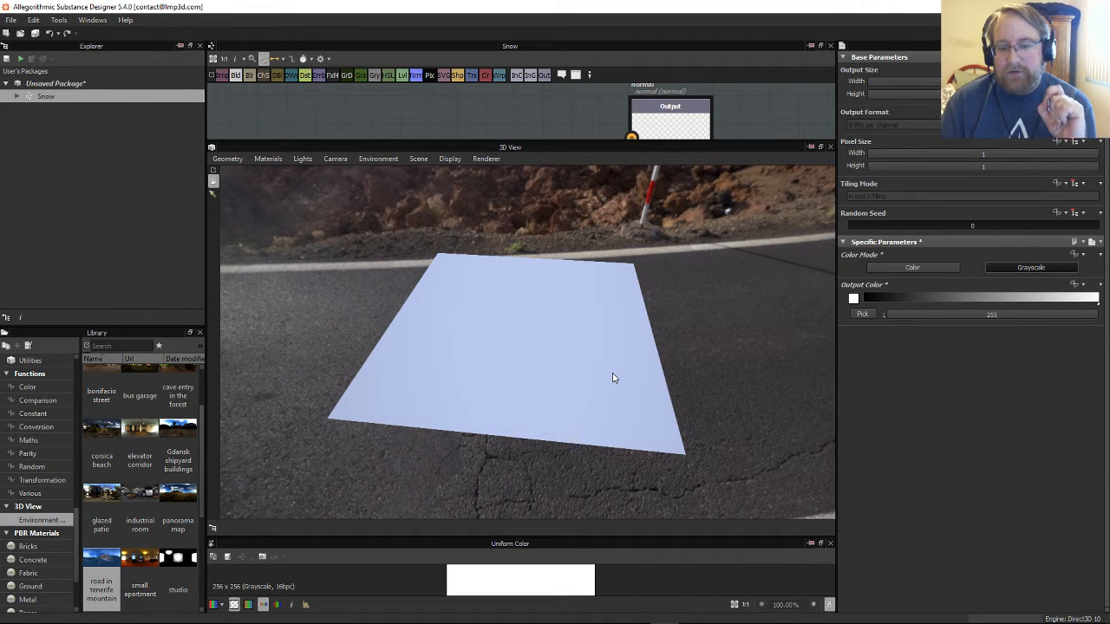
mouse_move(616, 376)
left_mouse_down()
mouse_move(614, 416)
mouse_move(617, 386)
left_mouse_up()
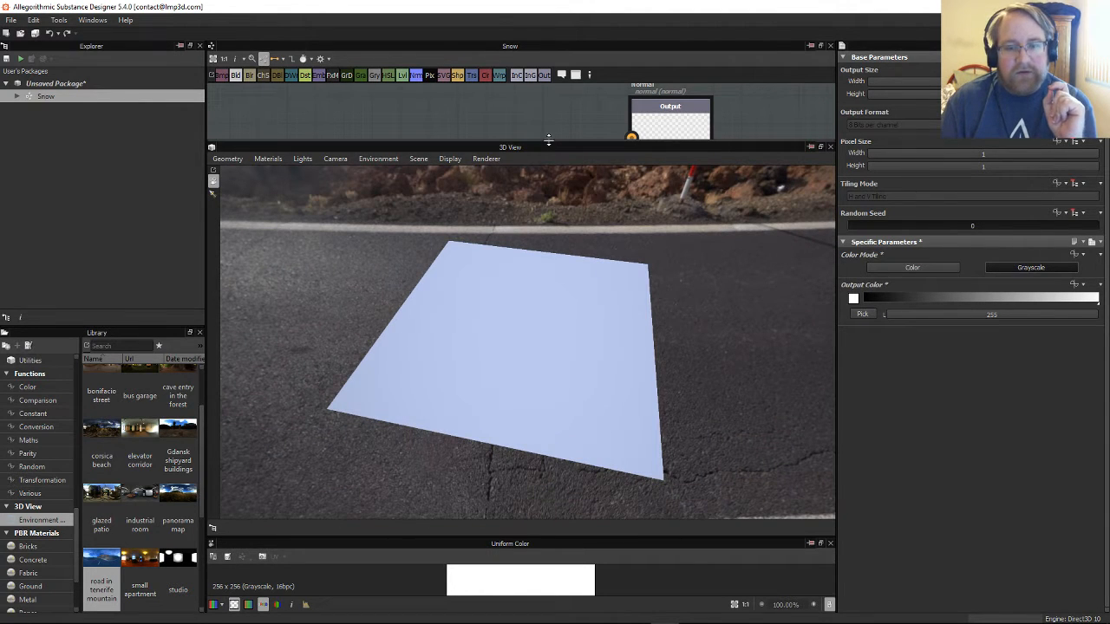
left_click_drag(551, 140, 552, 153)
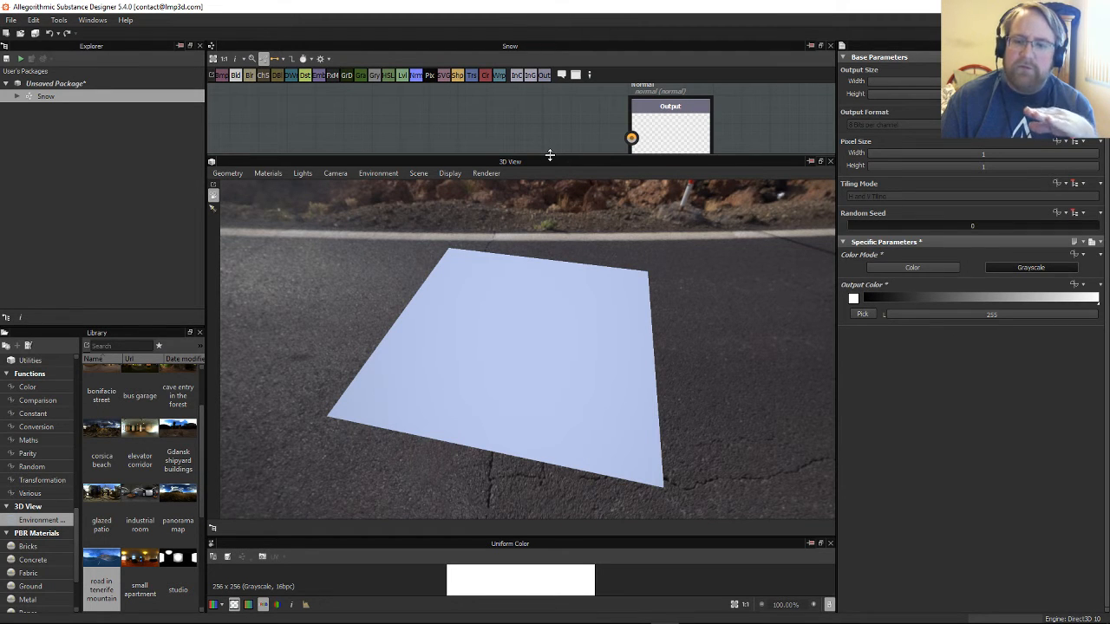
Step: Enlarge the graph area, add a black grayscale Uniform Color node beside the Metallic output and connect it to that output
left_click_drag(550, 155, 550, 440)
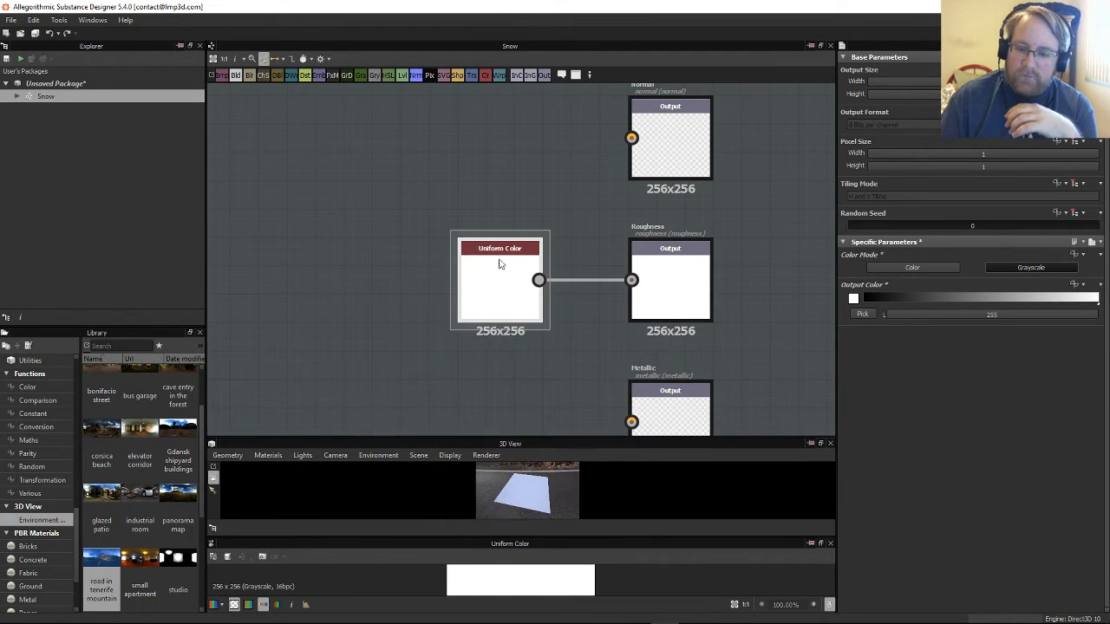
scroll(485, 271, "up", 2)
middle_click_drag(455, 223, 441, 278)
scroll(441, 276, "down", 1)
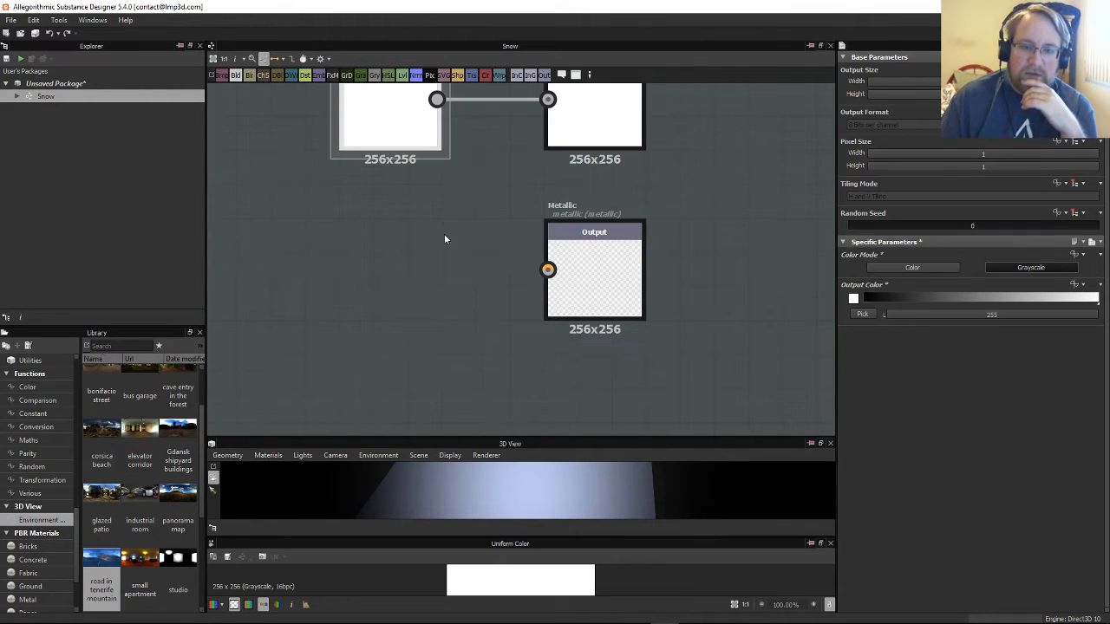
right_click(356, 203)
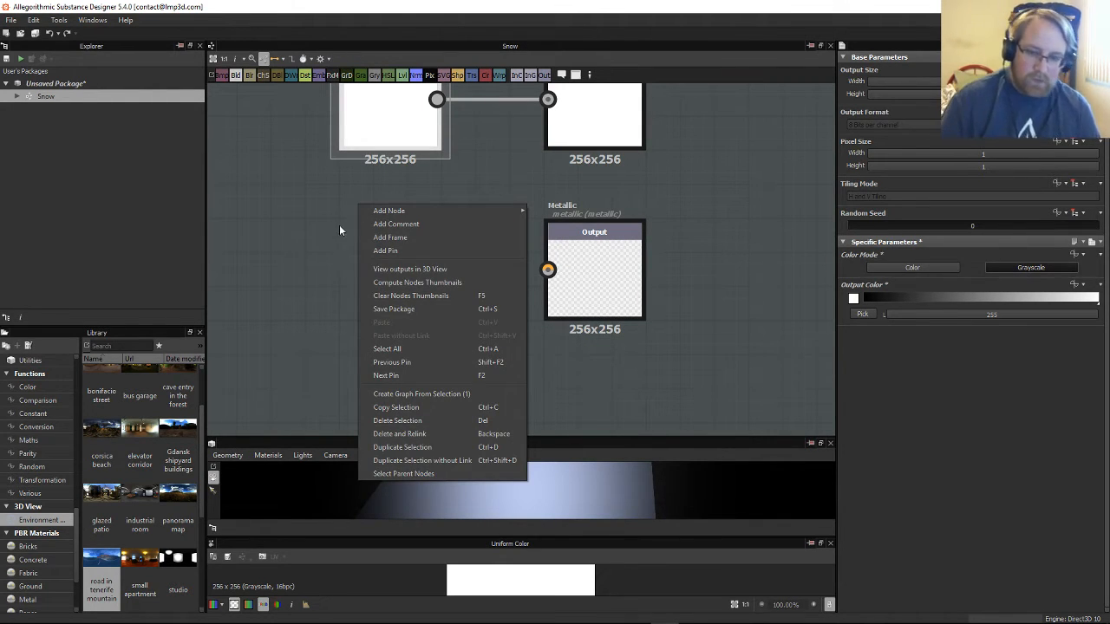
left_click(339, 223)
key("space")
type("uni")
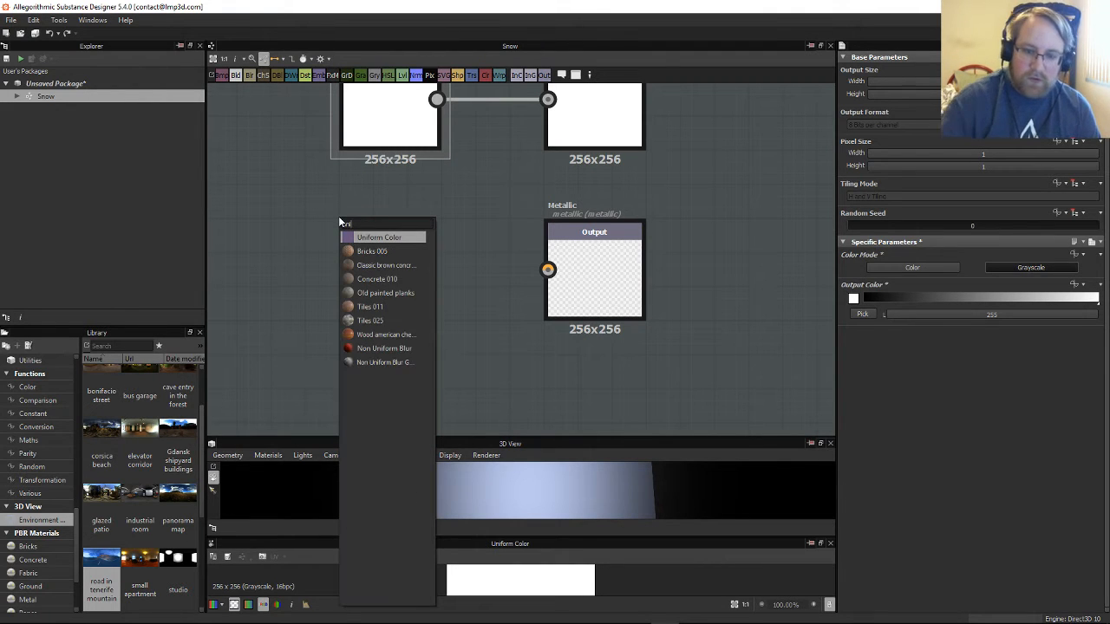
left_click(397, 237)
left_click_drag(309, 196, 548, 269)
left_click(1031, 267)
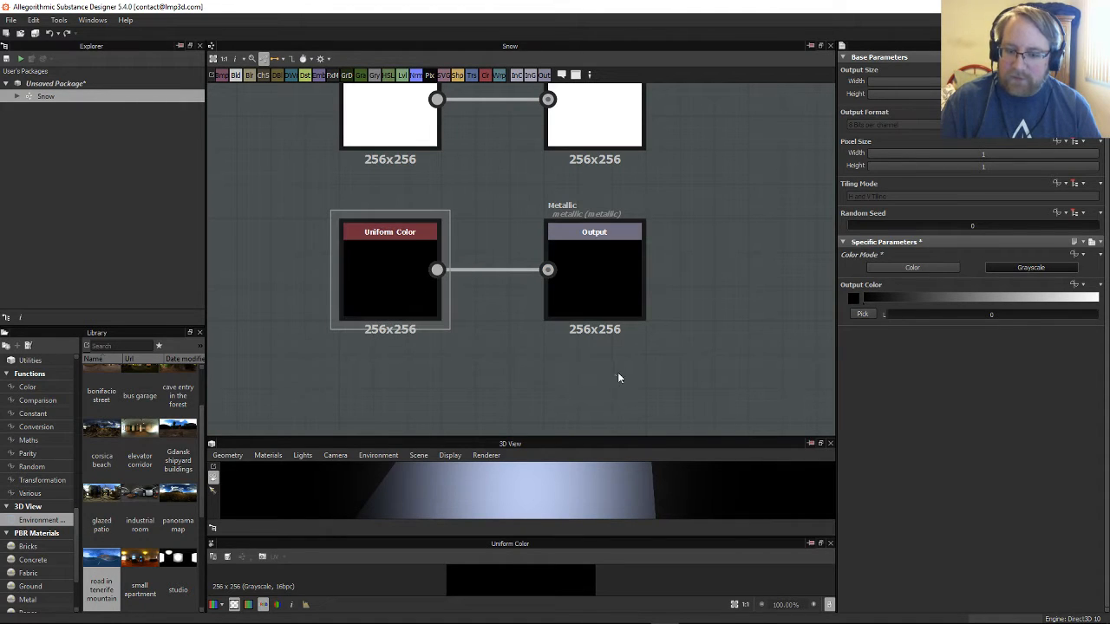
Step: Enlarge the 3D view and inspect the plane with the black metallic input connected
left_click_drag(656, 437, 638, 212)
left_click_drag(636, 282, 606, 372)
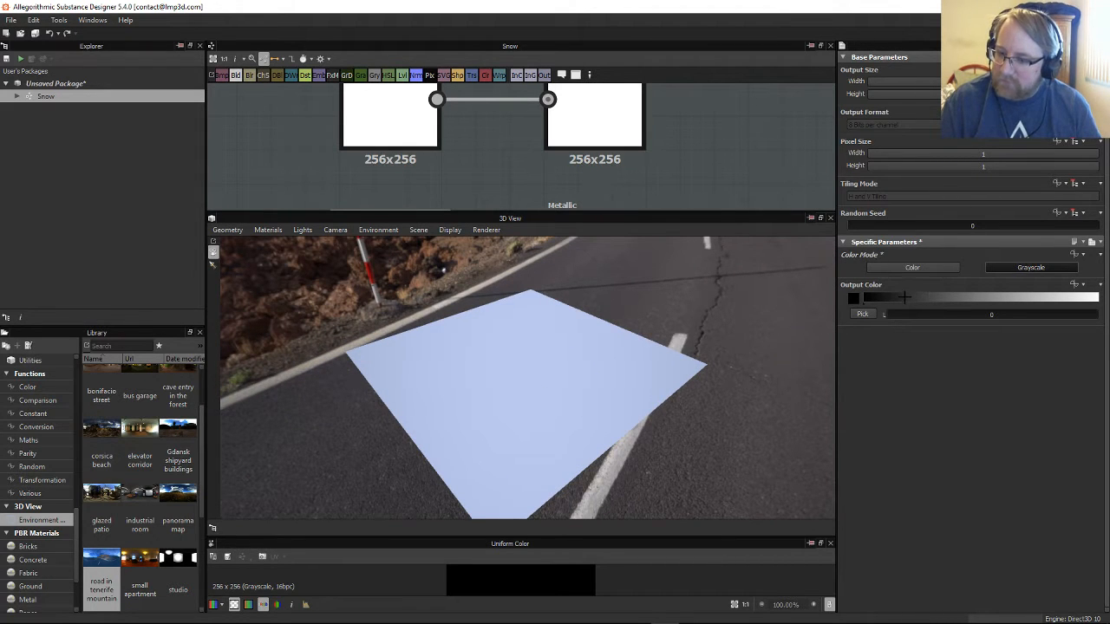
Step: Try raising the metallic Uniform Color's grayscale value, inspect the plane in the 3D view, and return the value to 0
left_click_drag(893, 314, 1097, 314)
left_click_drag(659, 368, 525, 339)
mouse_move(1085, 296)
left_mouse_down()
mouse_move(705, 331)
mouse_move(580, 377)
mouse_move(684, 330)
left_mouse_up()
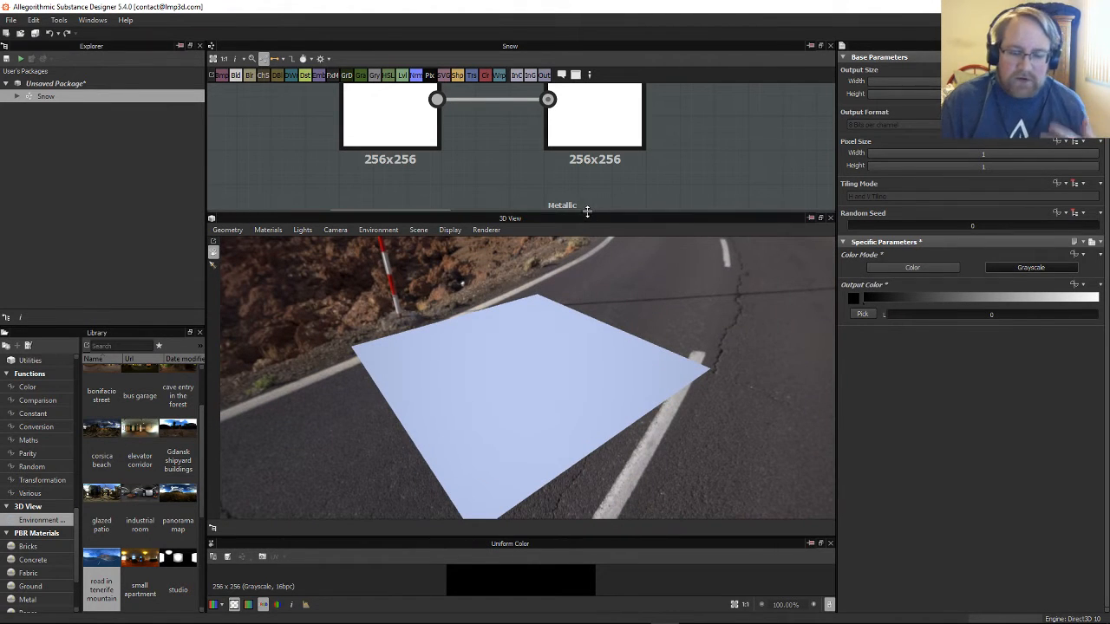
Step: Enlarge the graph area and review the Base Color, Normal, Roughness and Metallic outputs with their connected nodes
left_click_drag(592, 217, 581, 374)
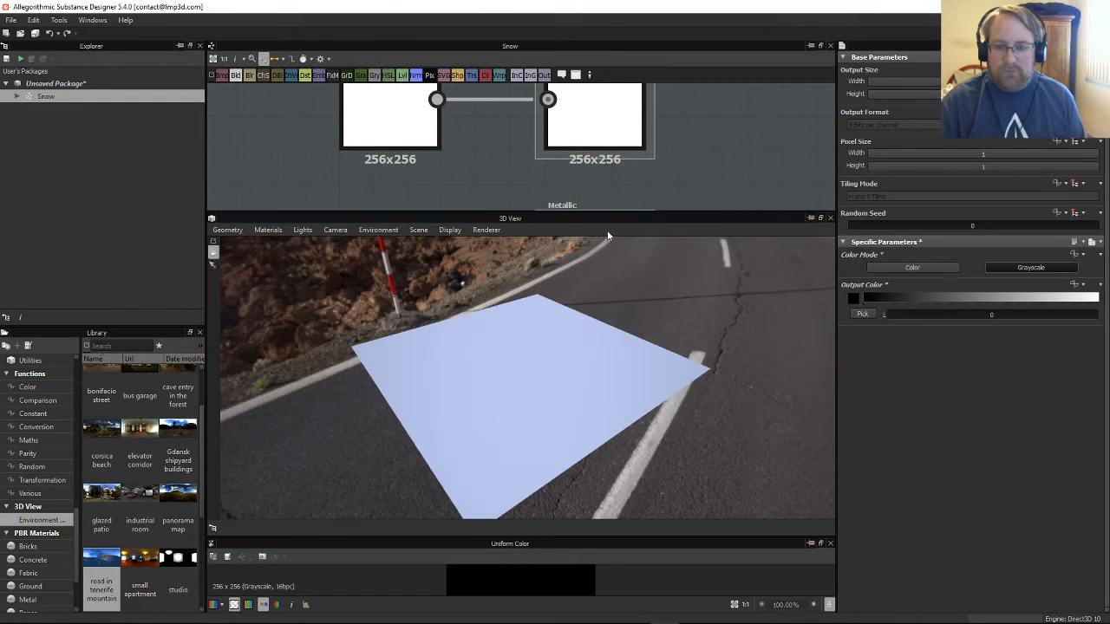
left_click_drag(622, 210, 624, 300)
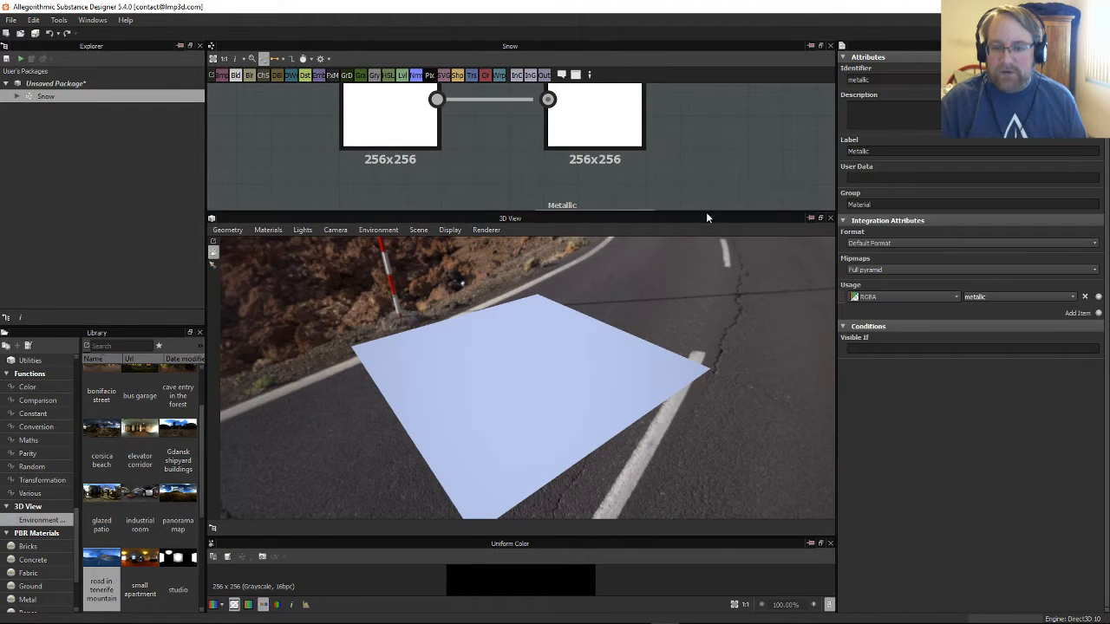
left_click_drag(703, 211, 675, 451)
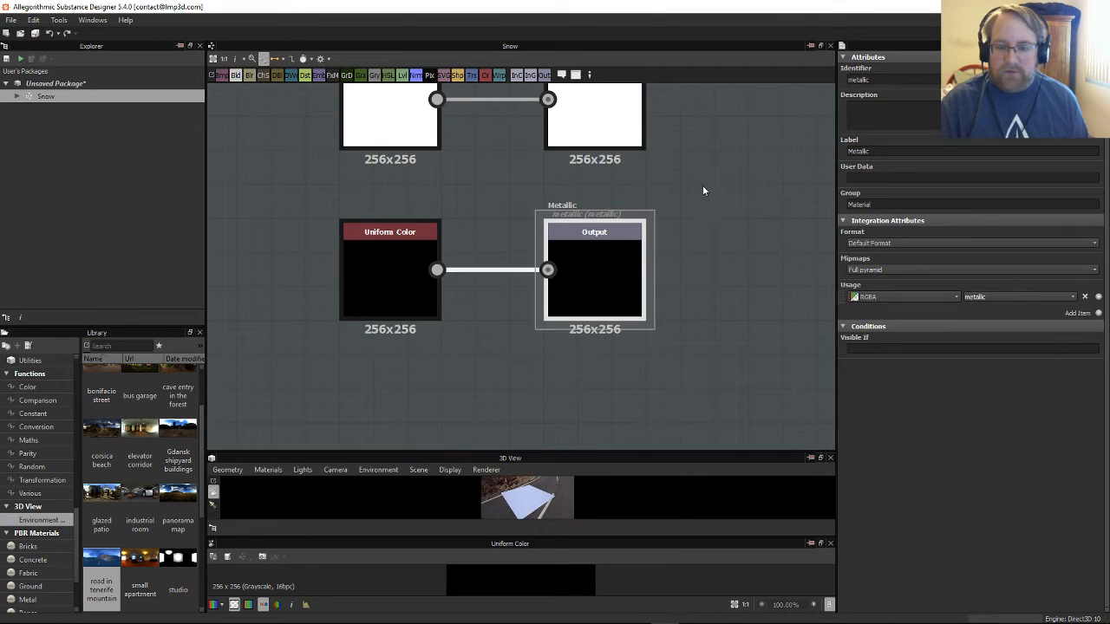
key("f")
middle_click_drag(664, 153, 644, 318)
scroll(644, 318, "up", 2)
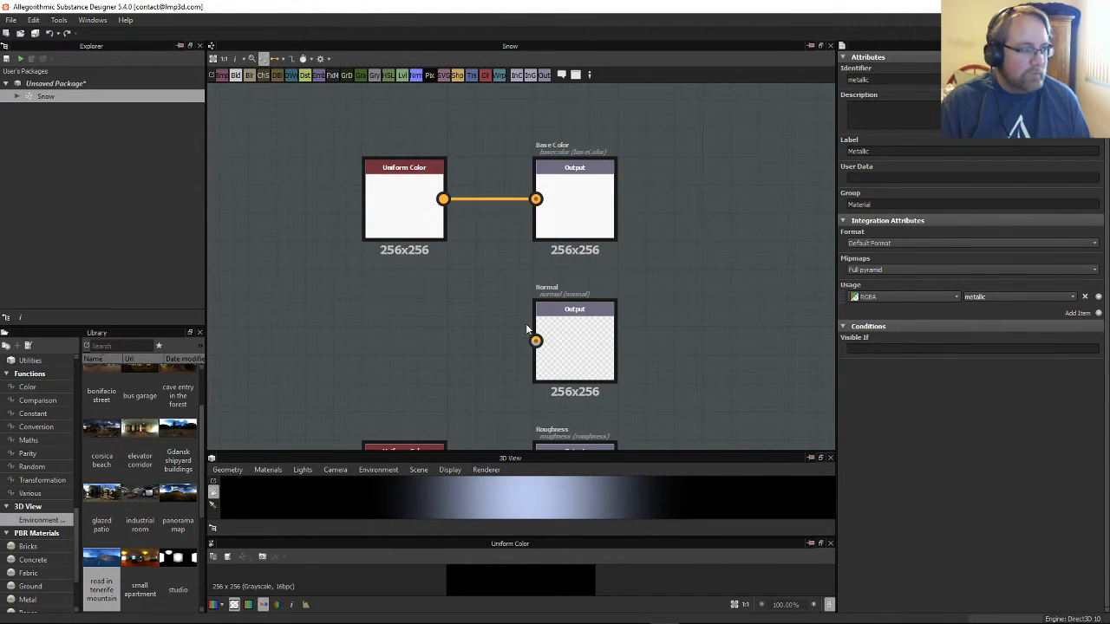
scroll(453, 352, "down", 2)
middle_click_drag(453, 352, 481, 211)
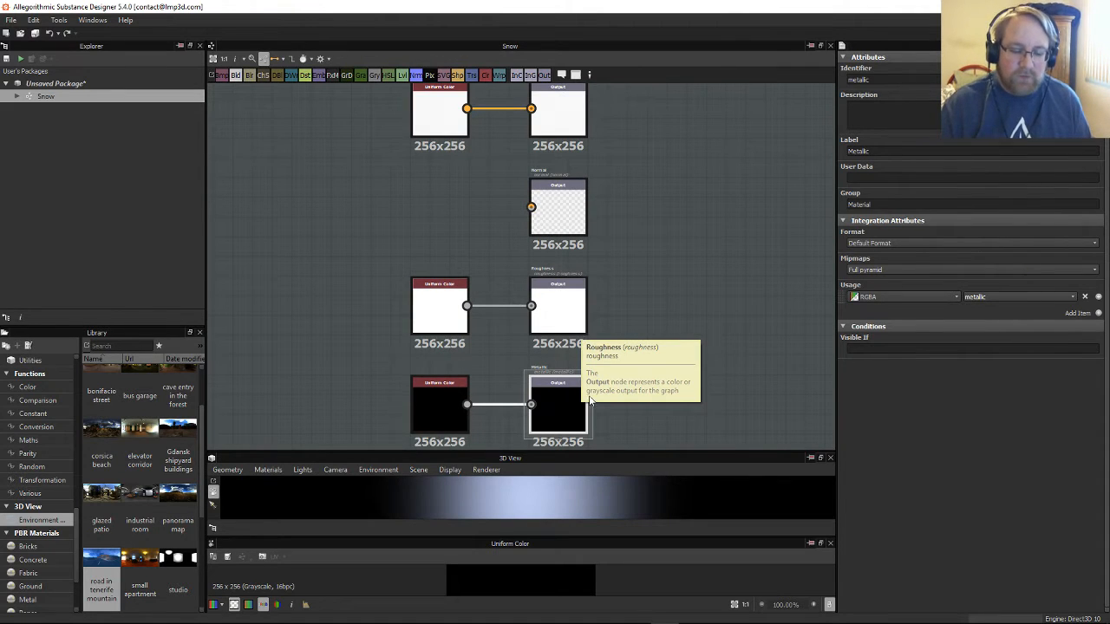
middle_click_drag(640, 418, 664, 356)
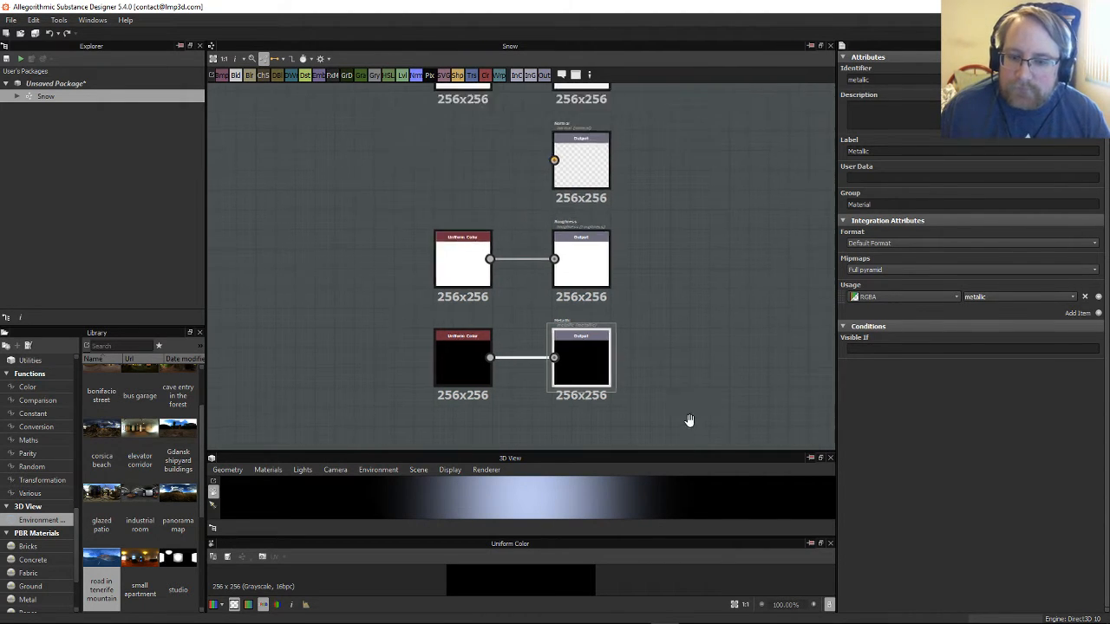
scroll(671, 327, "up", 3)
scroll(666, 246, "down", 1)
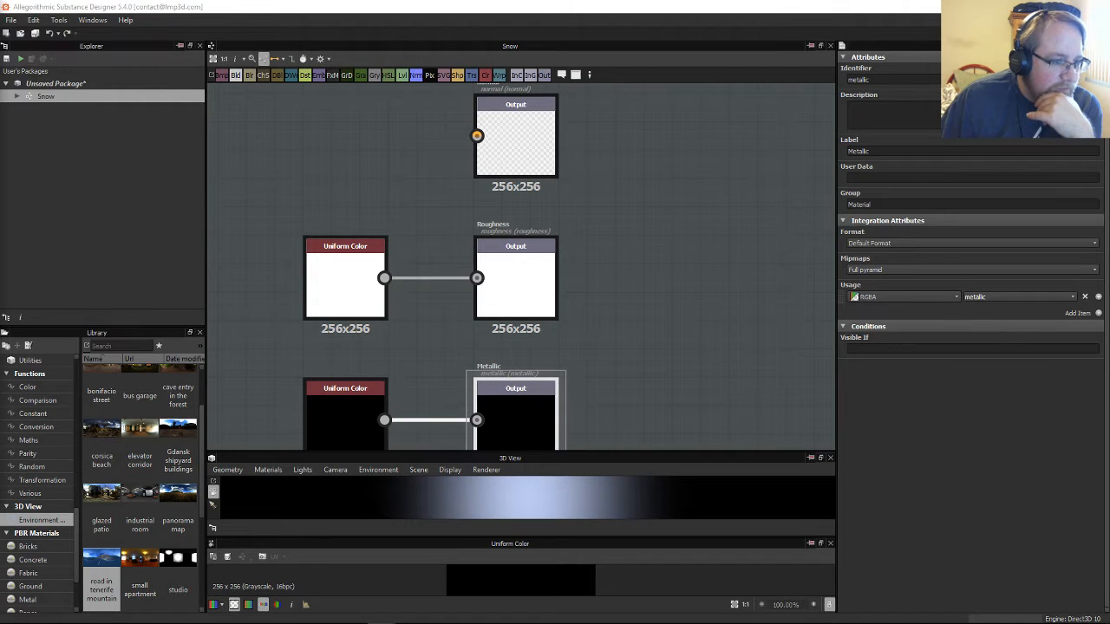
middle_click_drag(396, 381, 561, 274)
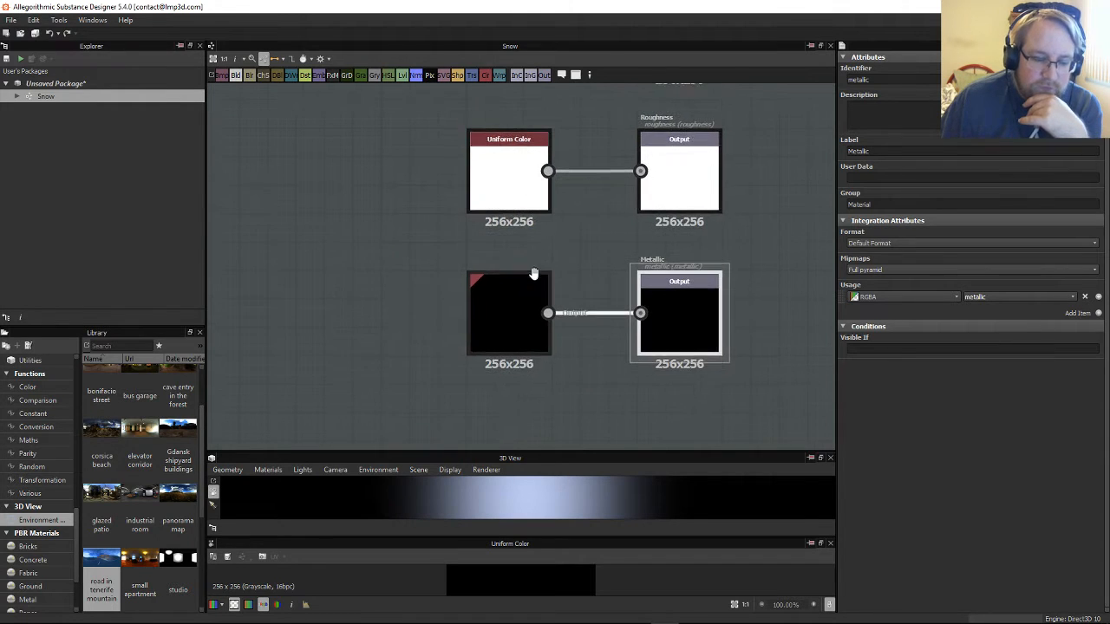
Step: Display the Noises generators in the library and widen the library beside the graph
scroll(39, 547, "up", 5)
left_click(43, 561)
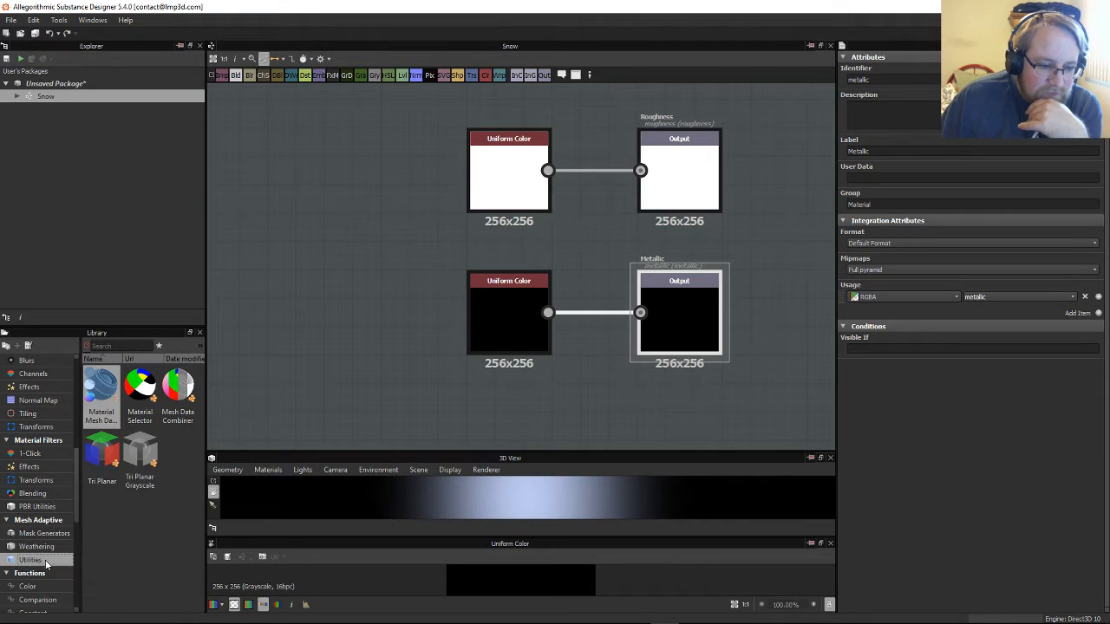
left_click(52, 520)
scroll(53, 497, "up", 5)
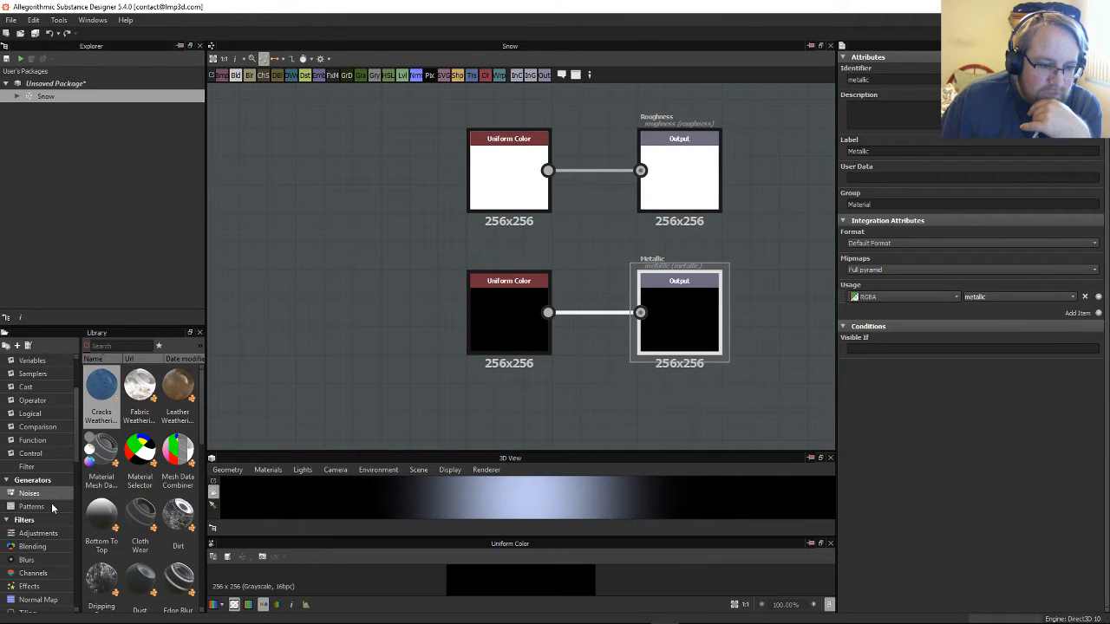
left_click(35, 493)
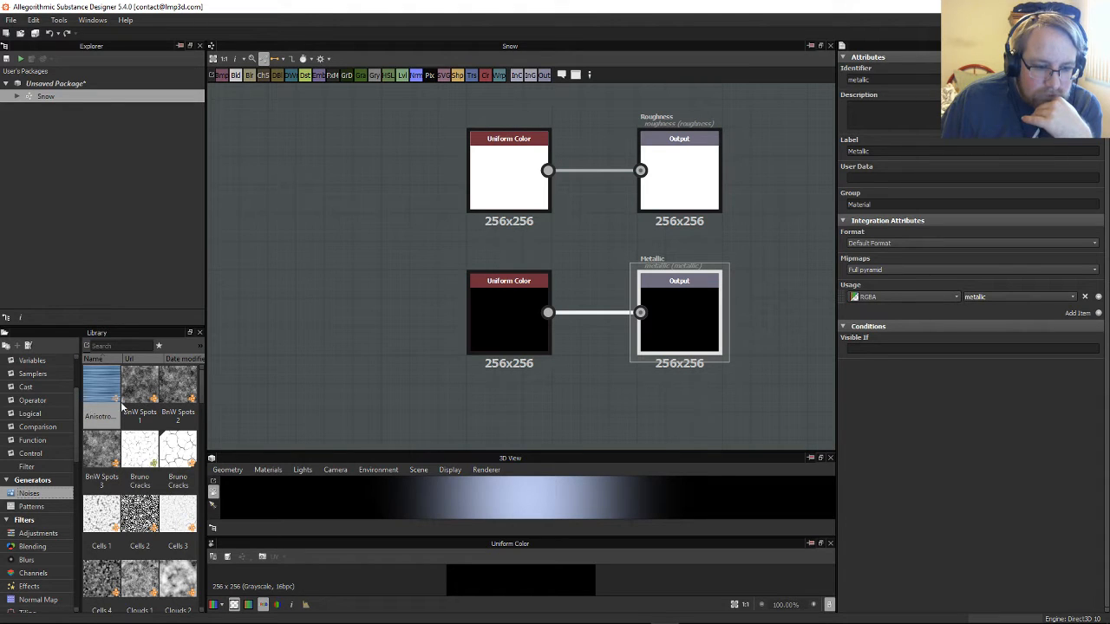
left_click_drag(206, 390, 237, 390)
middle_click_drag(344, 364, 389, 278)
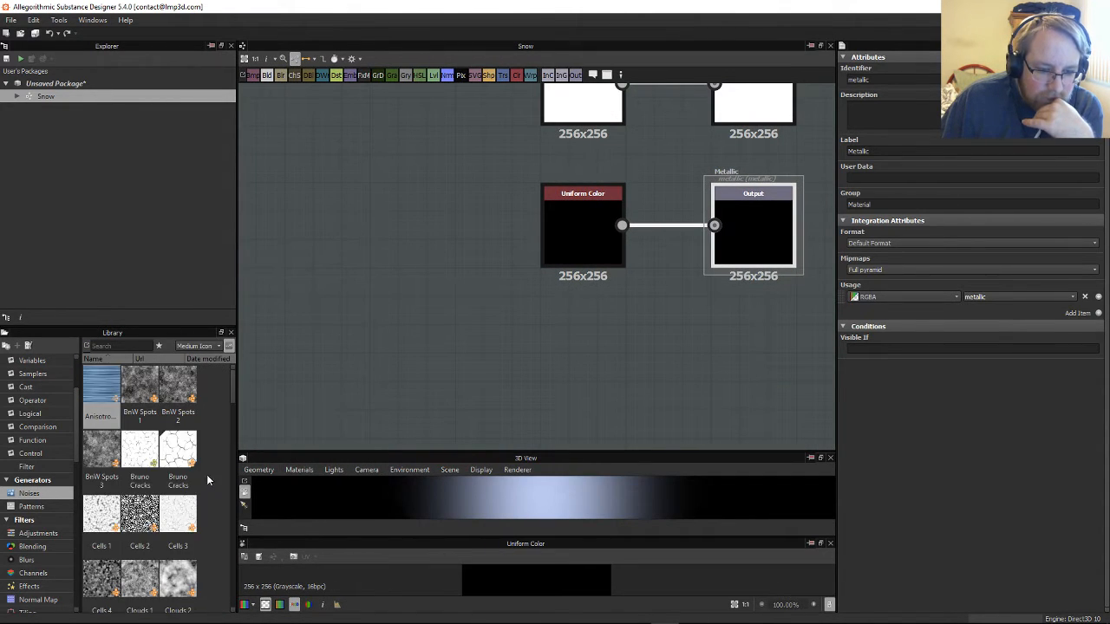
Step: Find the Fractal Sum 3 noise among the generators and add it to the graph beside the Uniform Color nodes
scroll(211, 446, "down", 3)
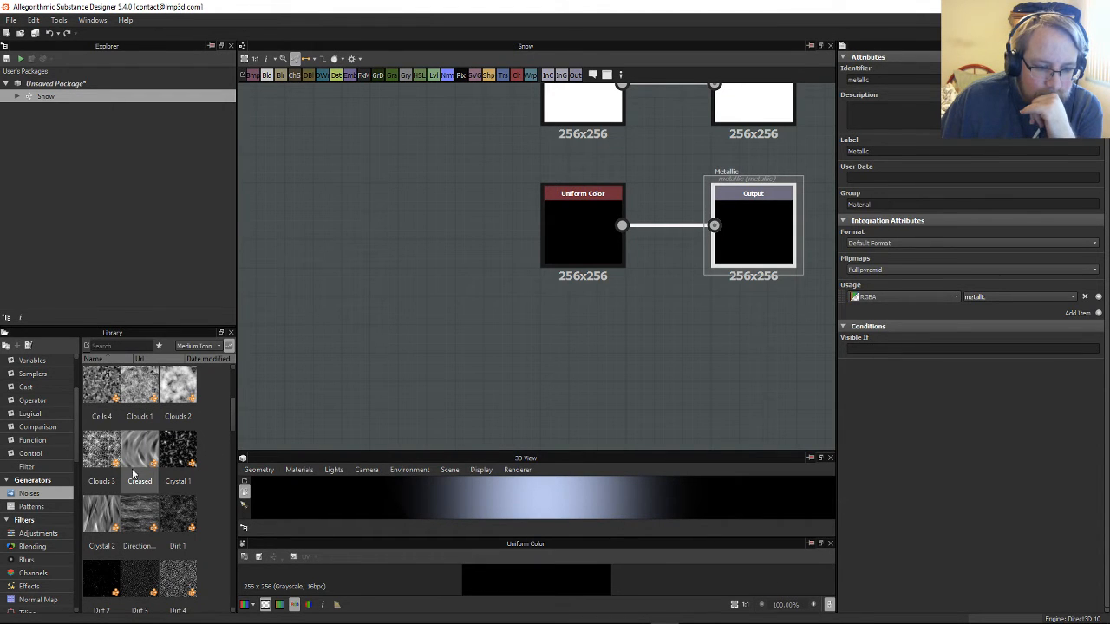
scroll(208, 532, "down", 6)
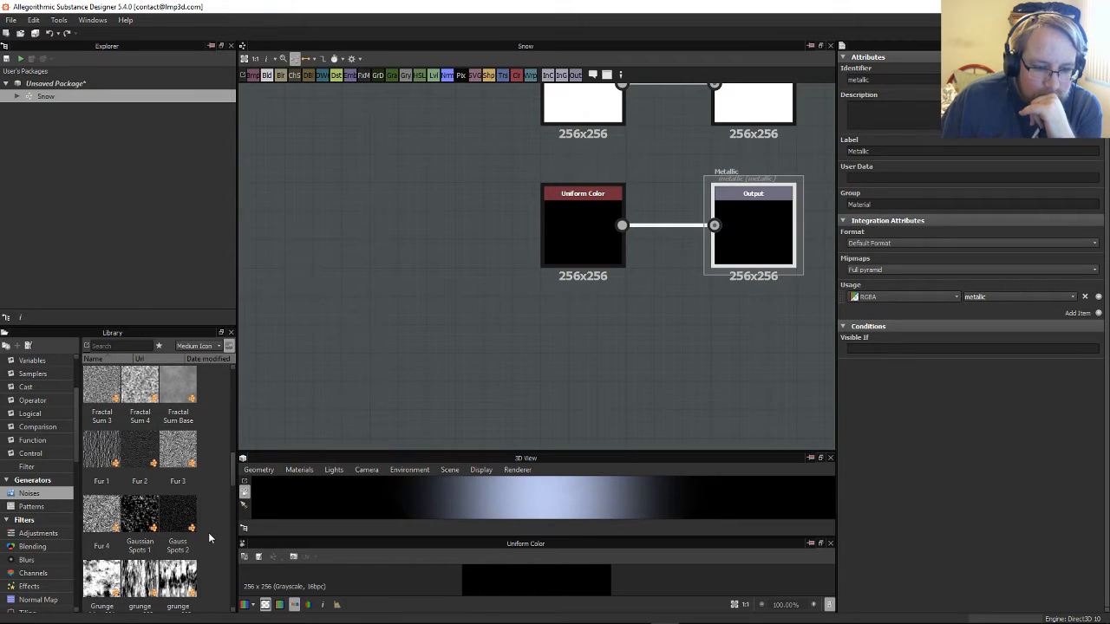
scroll(211, 533, "up", 3)
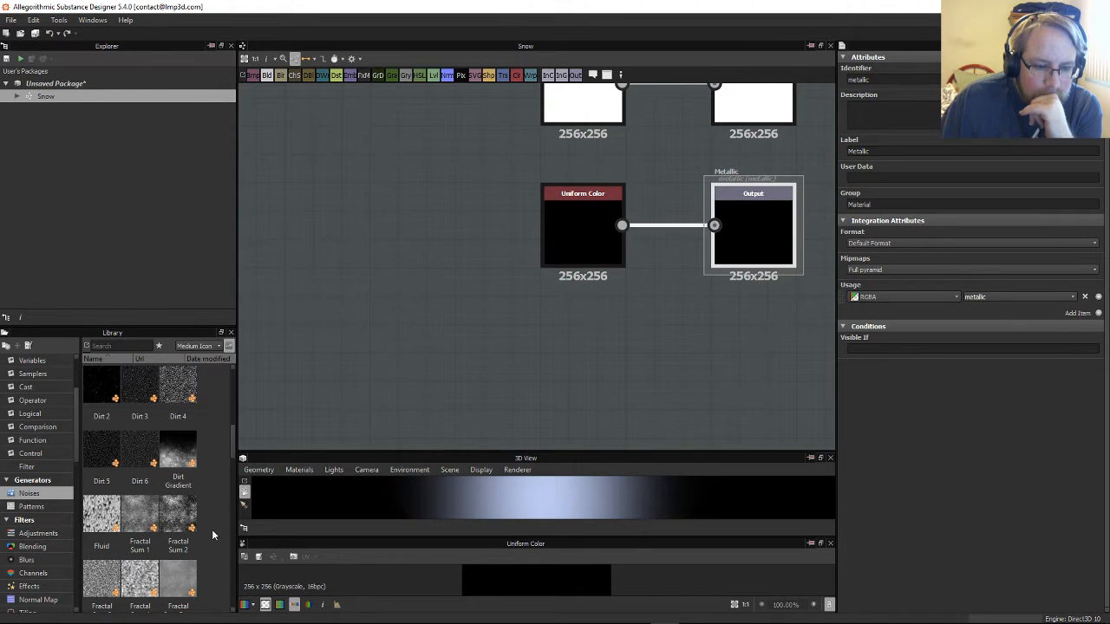
scroll(198, 535, "down", 3)
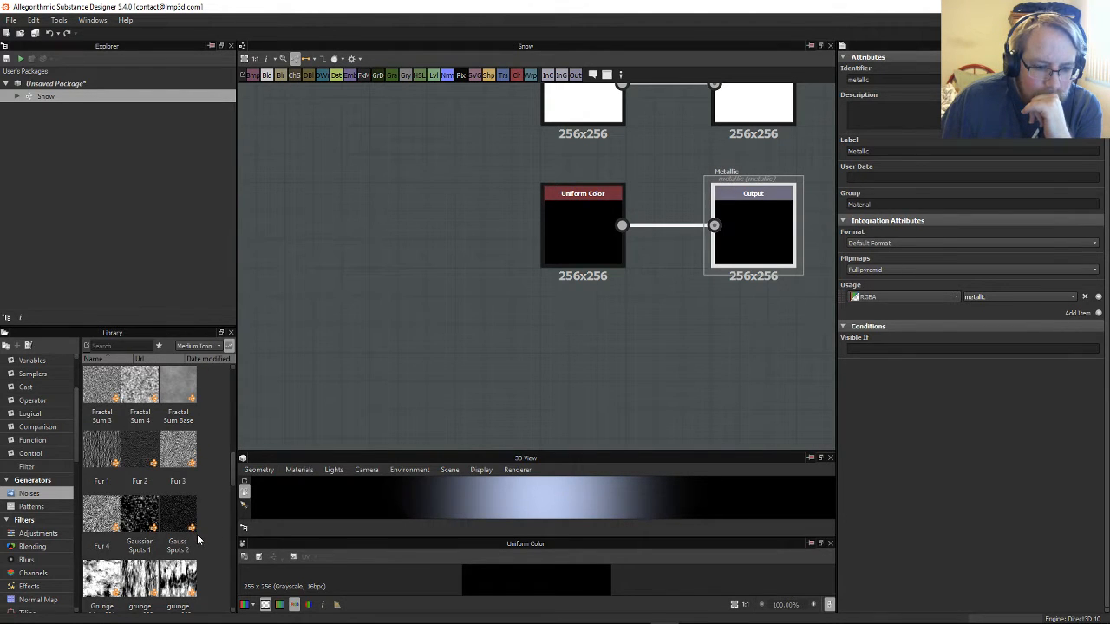
left_click_drag(99, 398, 373, 219)
scroll(387, 308, "up", 2)
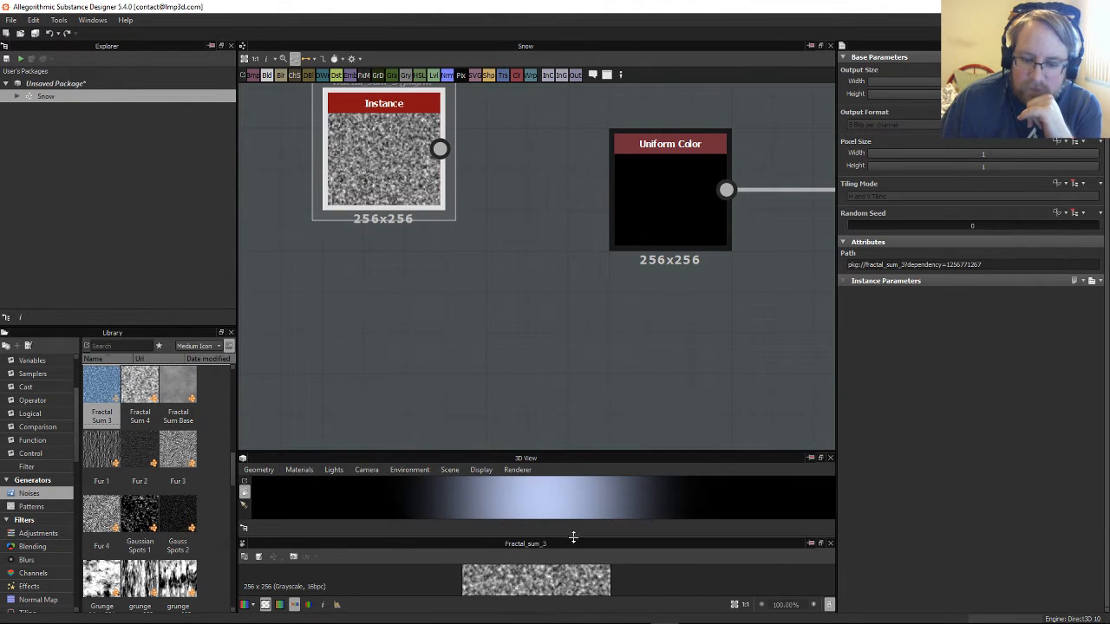
Step: Enlarge the 2D preview and examine the Fractal Sum 3 noise pattern up close
left_click_drag(577, 537, 581, 334)
scroll(573, 489, "up", 3)
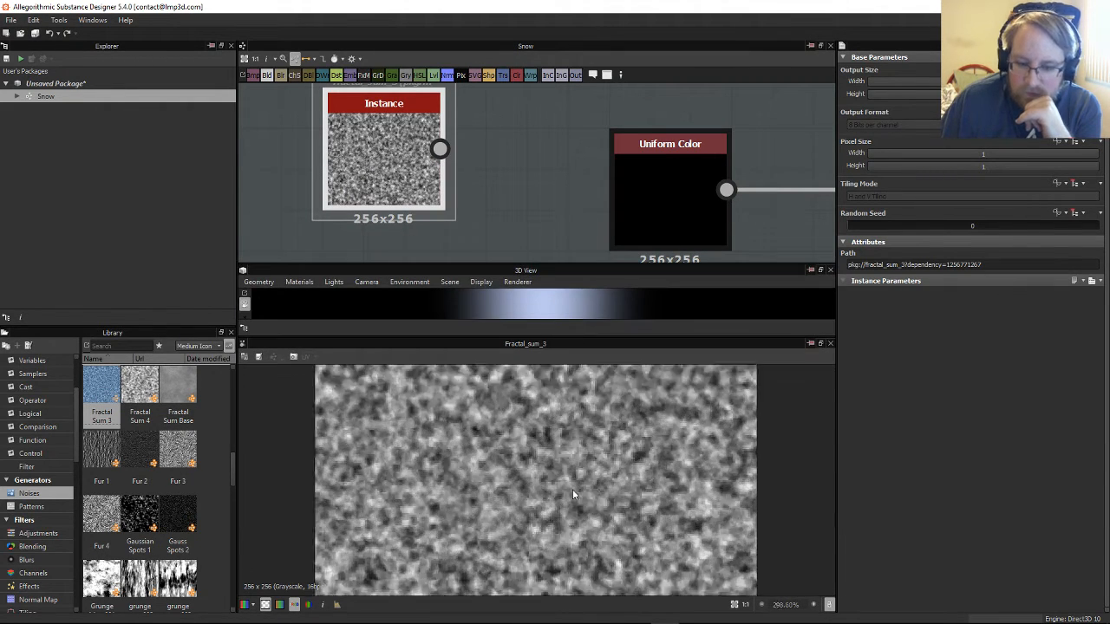
scroll(594, 485, "down", 3)
scroll(592, 469, "up", 2)
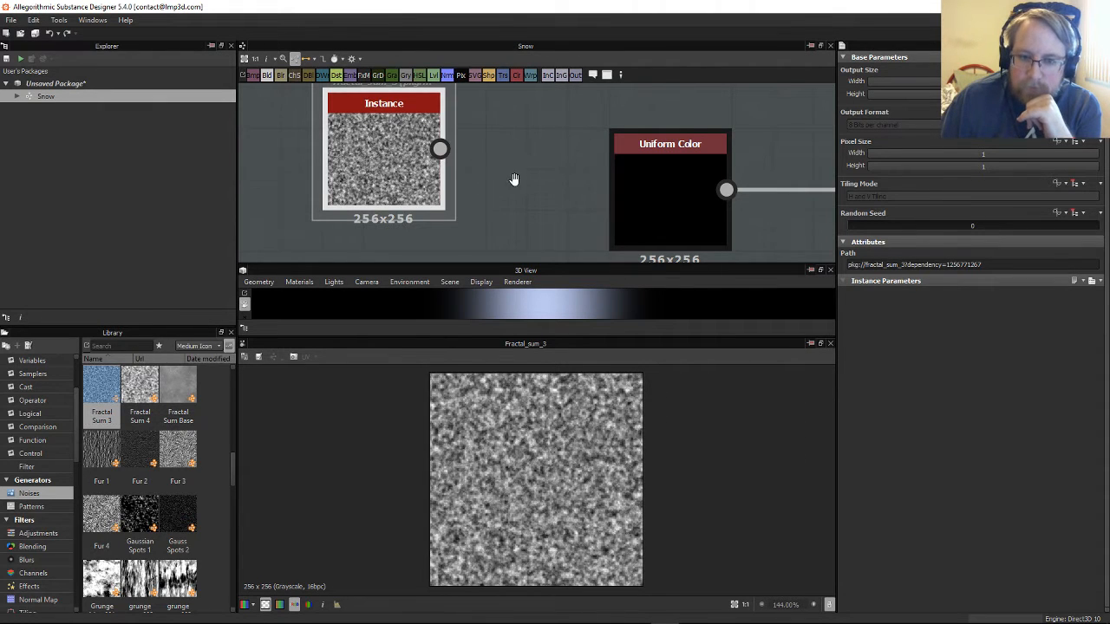
scroll(529, 175, "down", 3)
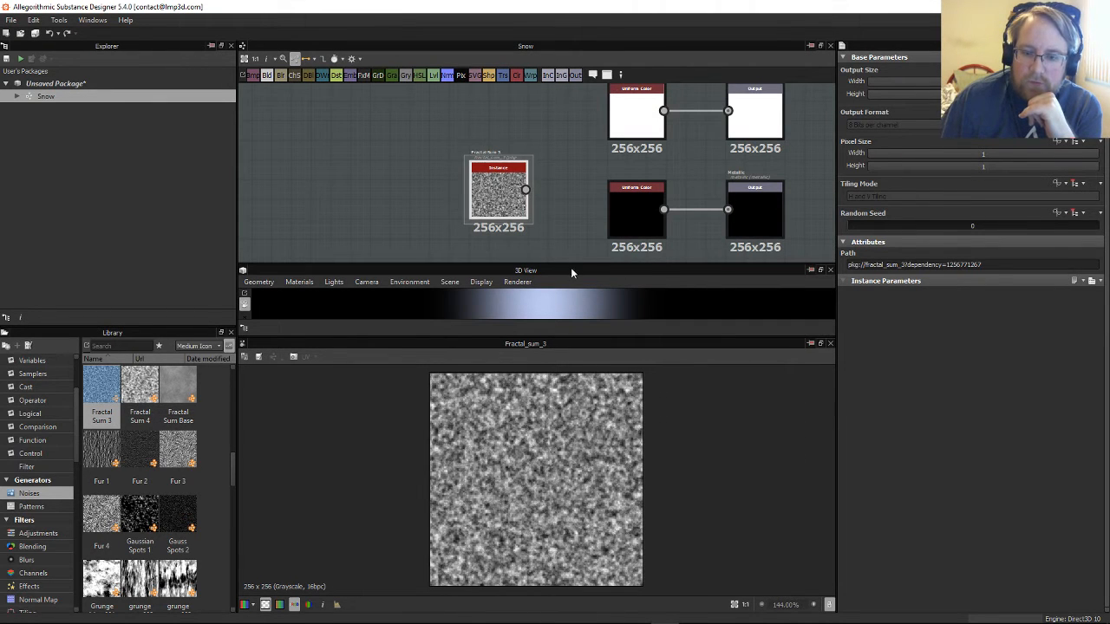
Step: Enlarge the graph area and move the Fractal Sum 3 node into empty space well away from the output nodes
left_click_drag(571, 266, 575, 437)
middle_click_drag(473, 326, 631, 387)
scroll(631, 387, "down", 3)
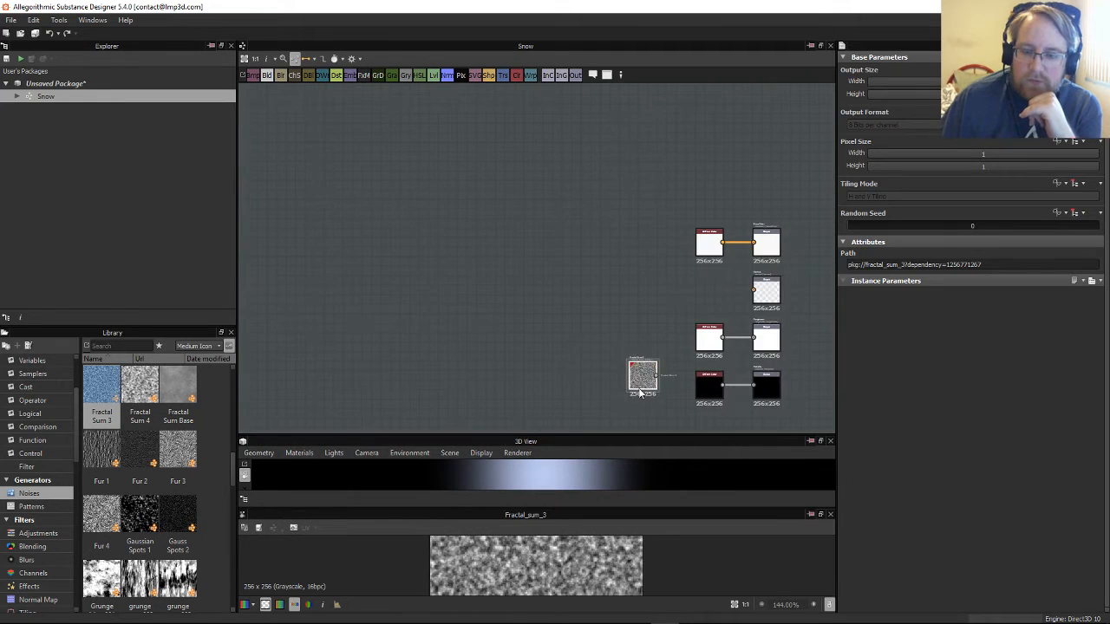
left_click_drag(640, 377, 337, 225)
scroll(435, 304, "up", 3)
middle_click_drag(387, 295, 633, 392)
scroll(559, 352, "up", 3)
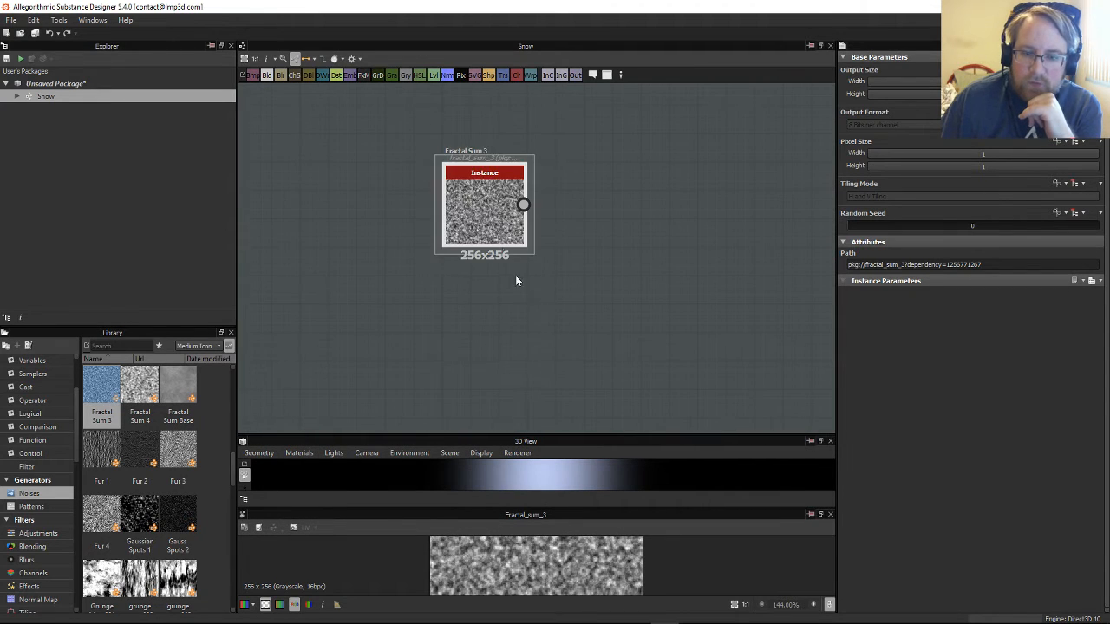
left_click_drag(503, 218, 446, 245)
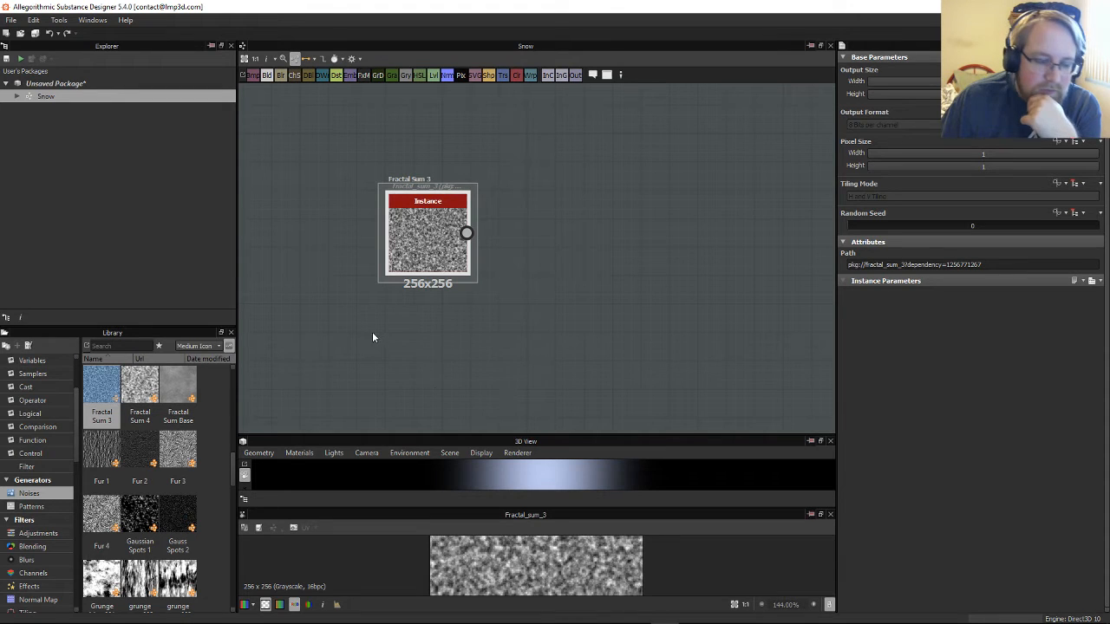
Step: Search the node list for "slo" and add a Slope Blur Grayscale node beside Fractal Sum 3
right_click(598, 230)
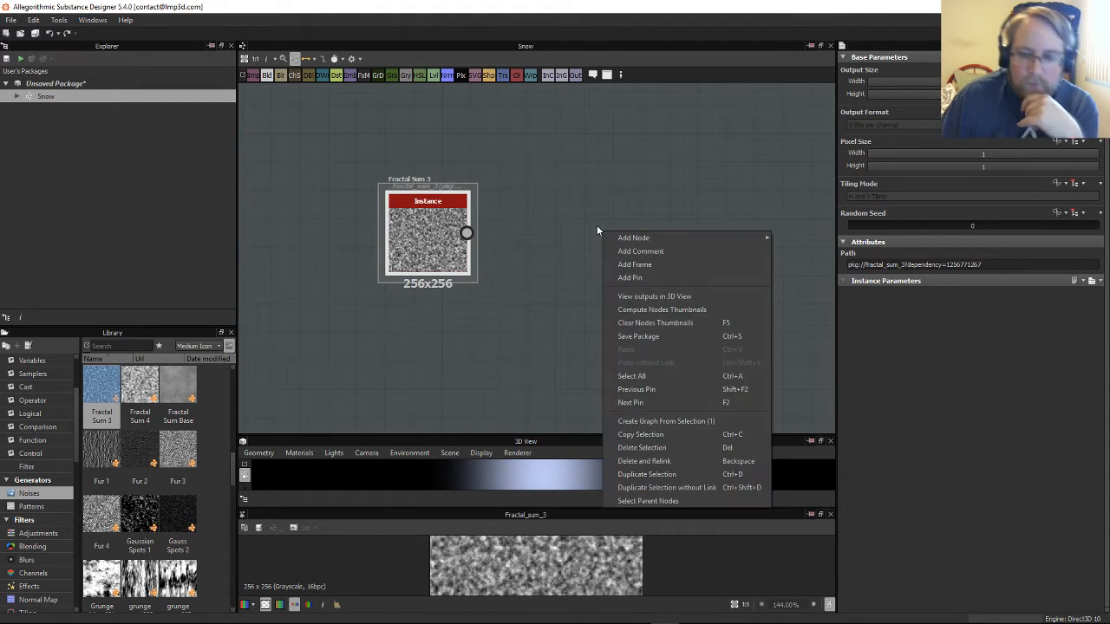
left_click(575, 233)
key("space")
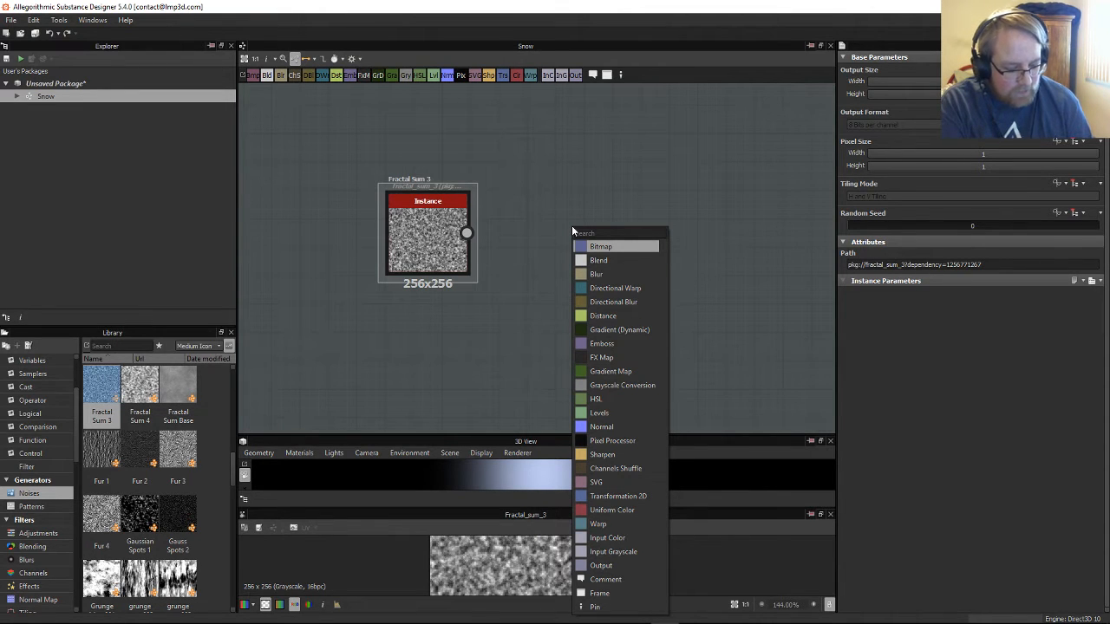
type("slo")
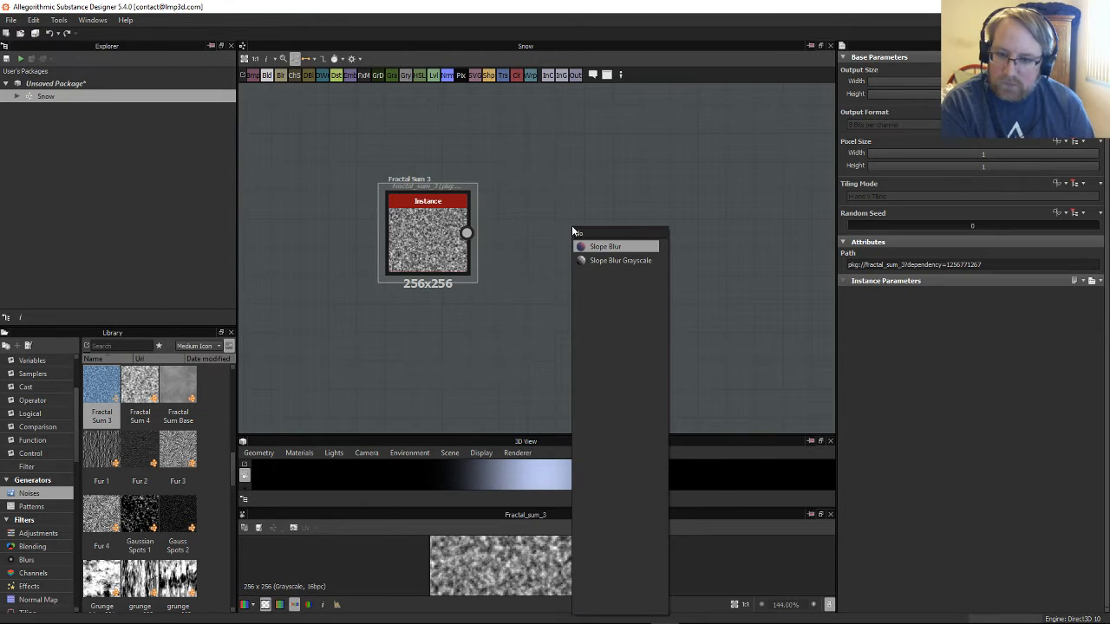
left_click(607, 260)
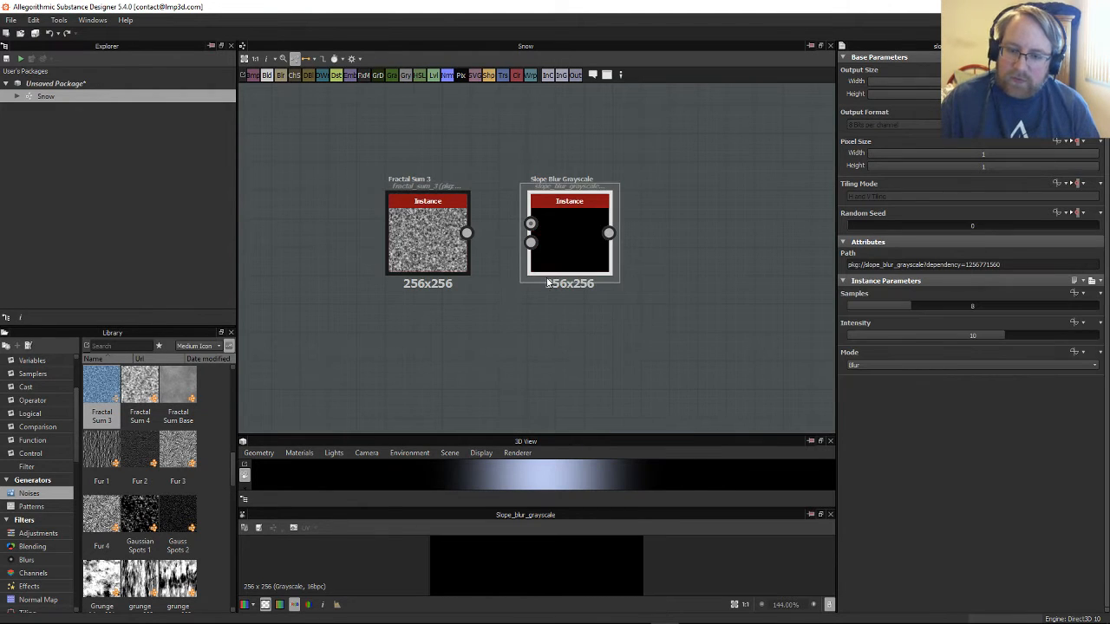
Step: Connect Fractal Sum 3 to the Slope input of Slope Blur Grayscale and place the noise node slightly lower
left_click_drag(532, 225, 442, 241)
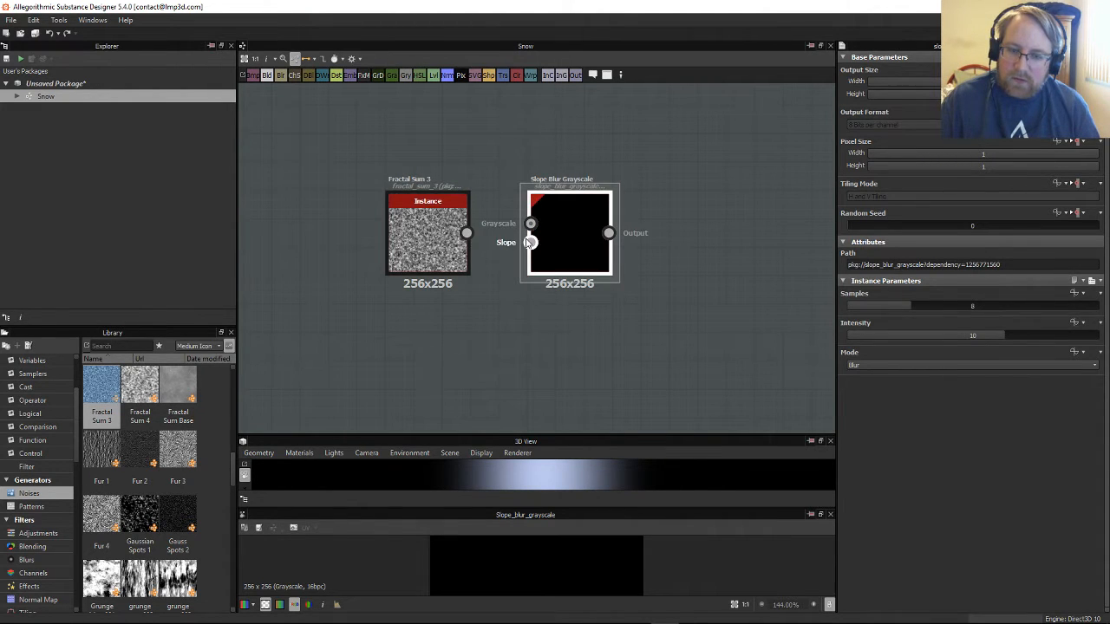
left_click(429, 238)
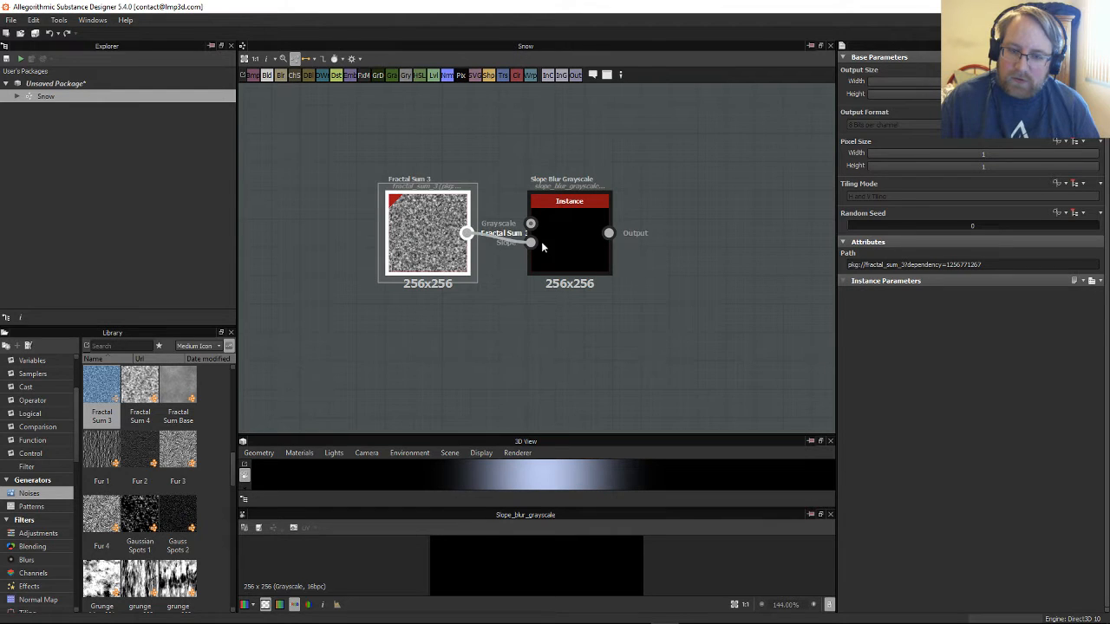
left_click_drag(399, 245, 399, 288)
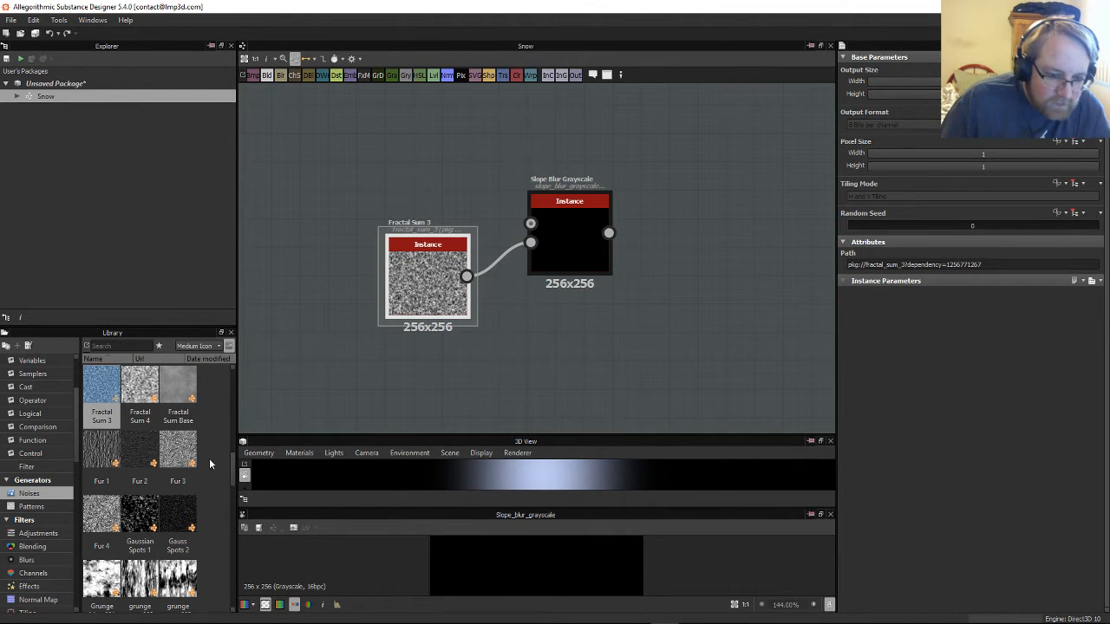
Step: Add a White Noise node from the noise library above Fractal Sum 3 and connect it to the Grayscale input of Slope Blur Grayscale
scroll(219, 474, "down", 3)
scroll(219, 474, "down", 3)
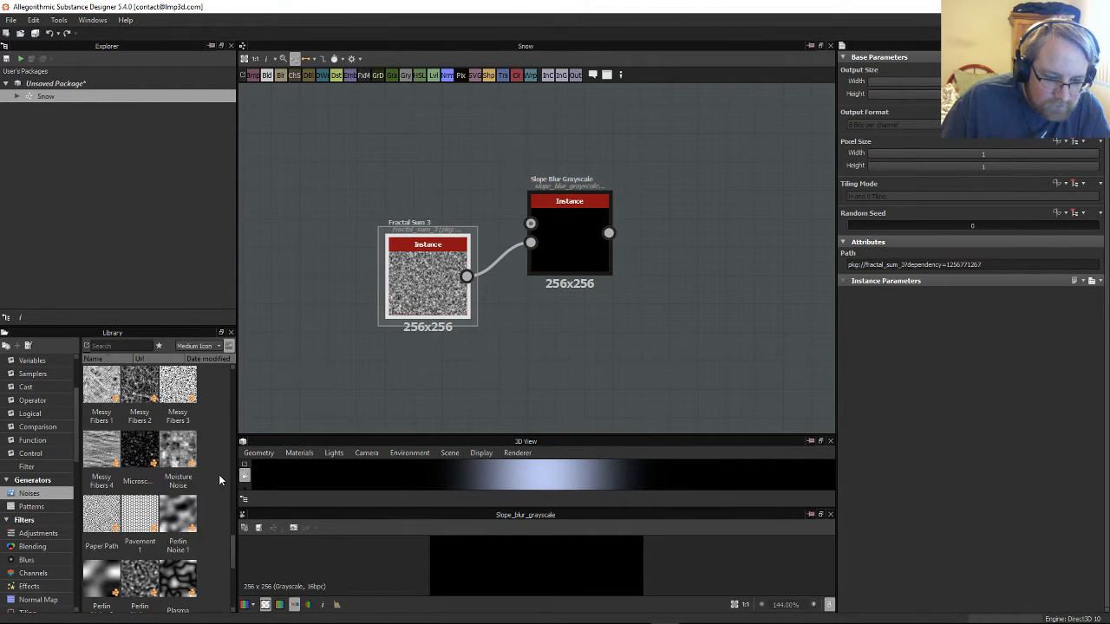
scroll(218, 474, "down", 3)
scroll(217, 478, "down", 3)
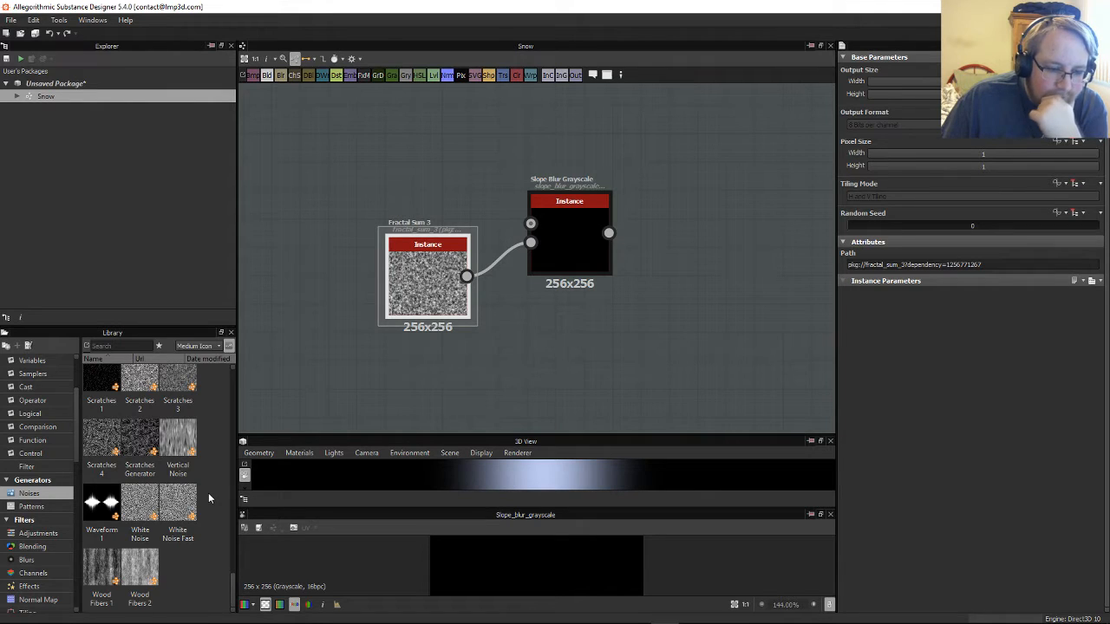
scroll(208, 494, "up", 3)
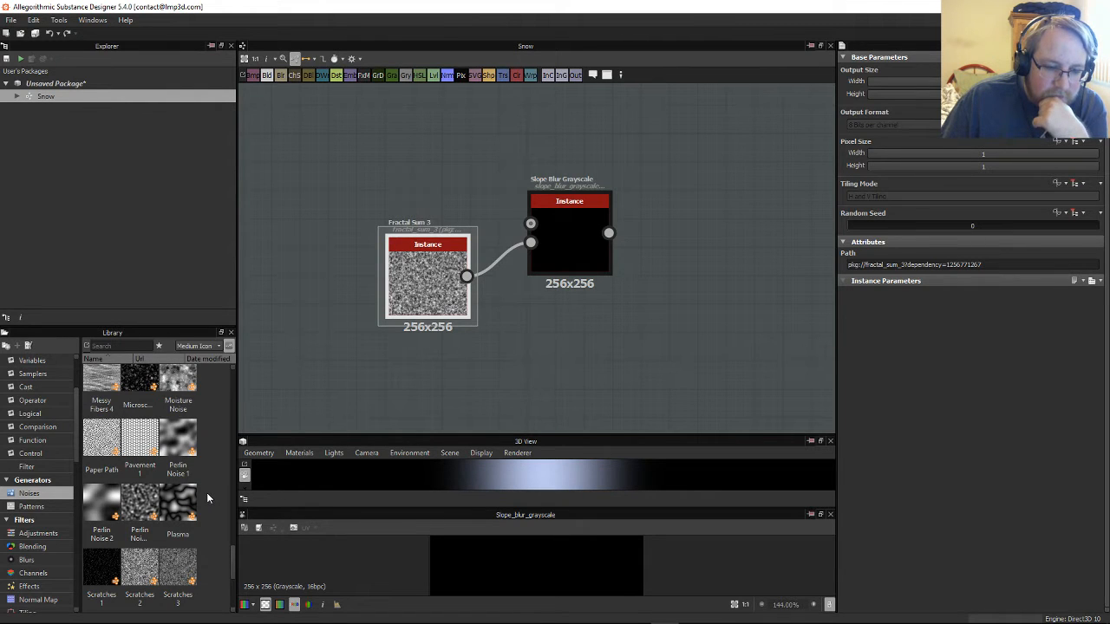
scroll(208, 498, "down", 3)
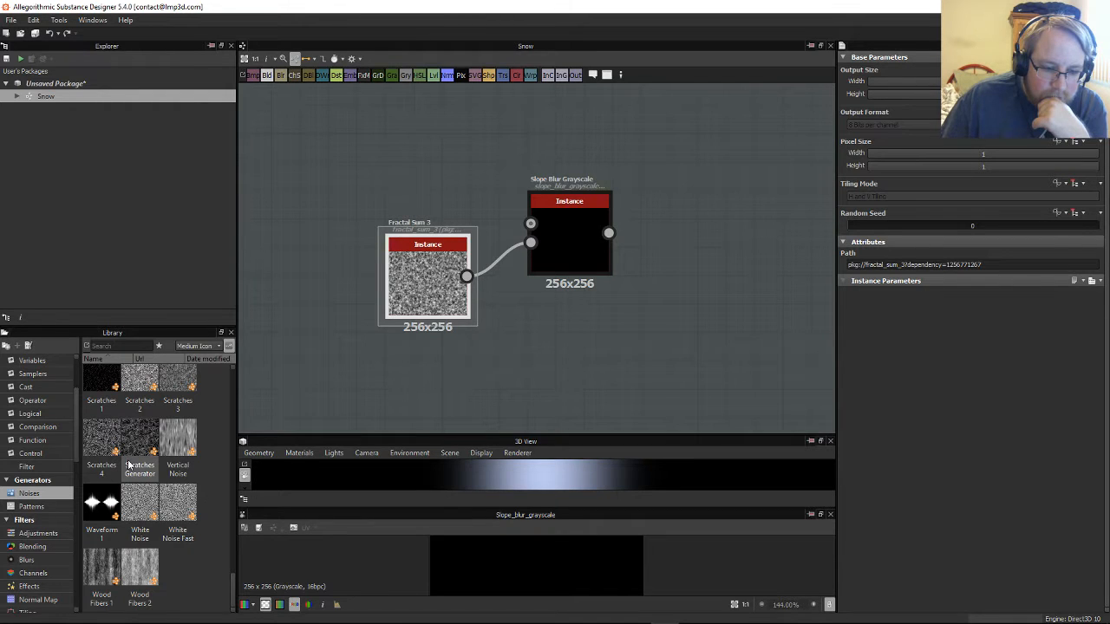
left_click_drag(143, 512, 420, 176)
left_click_drag(419, 270, 391, 285)
left_click_drag(420, 122, 530, 224)
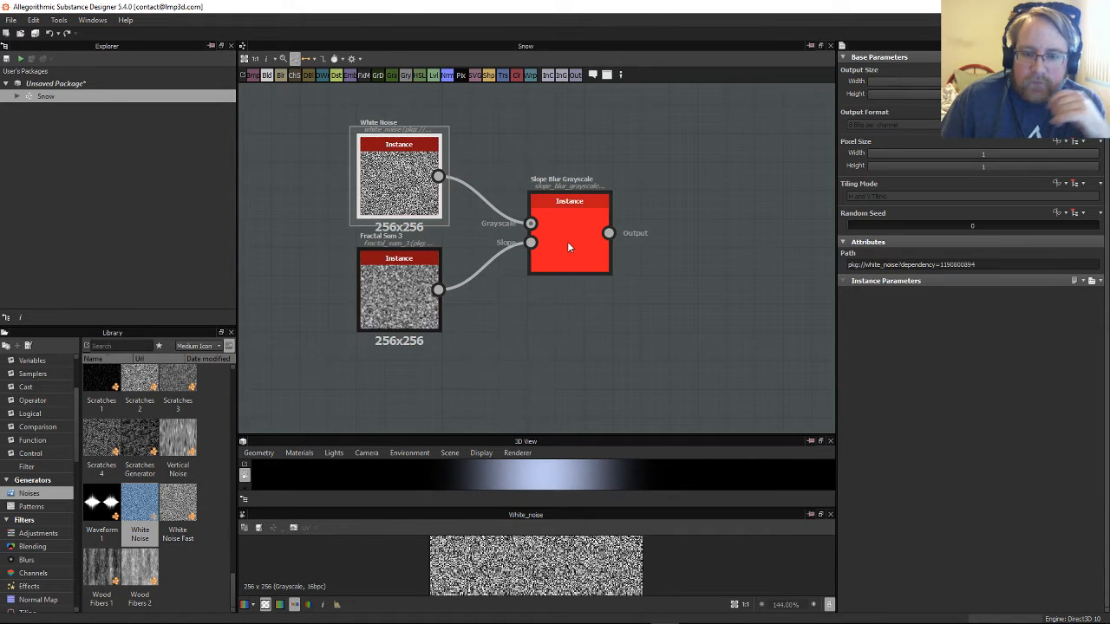
Step: Preview the Slope Blur Grayscale node in an enlarged 2D view and set its samples to 32 and intensity to 0.41
double_click(568, 247)
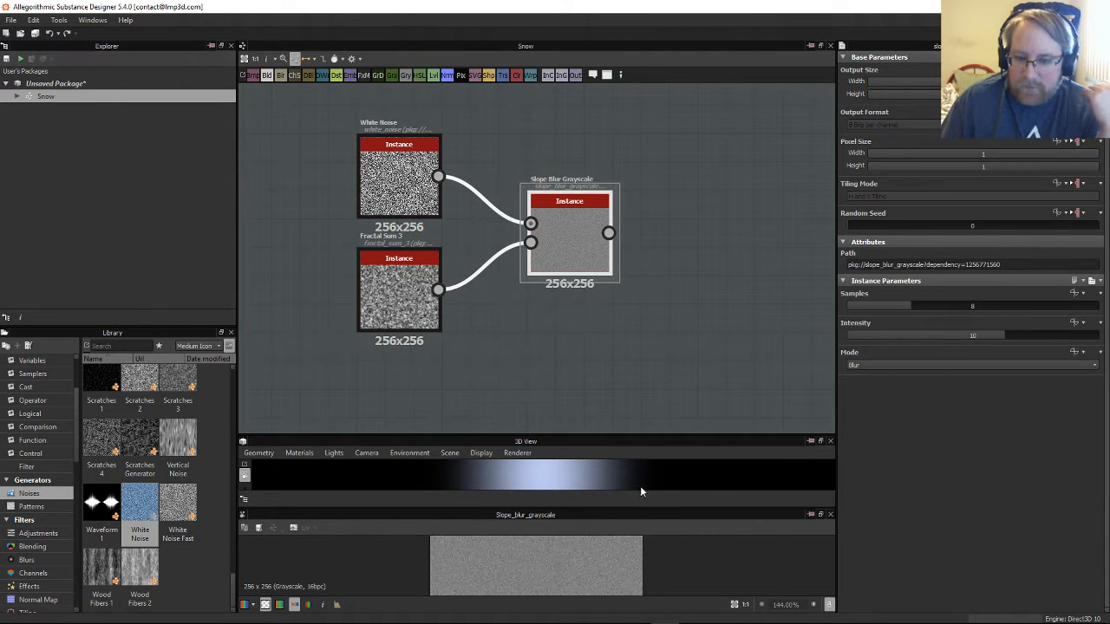
left_click_drag(649, 508, 627, 280)
scroll(622, 442, "up", 4)
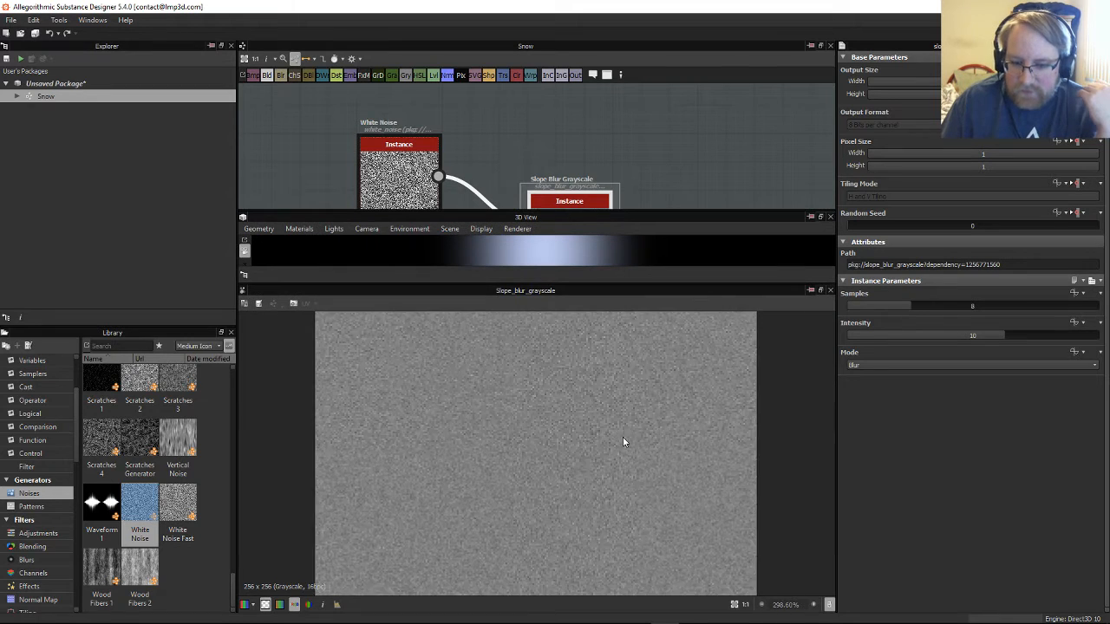
scroll(622, 440, "down", 4)
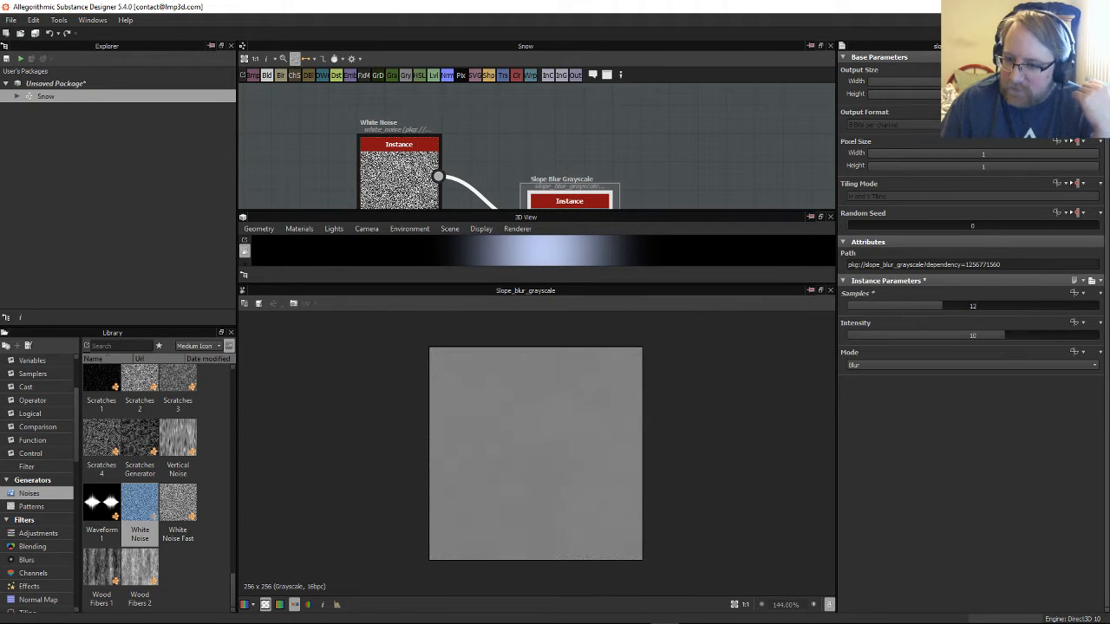
left_click_drag(942, 305, 1107, 303)
left_click_drag(912, 336, 858, 336)
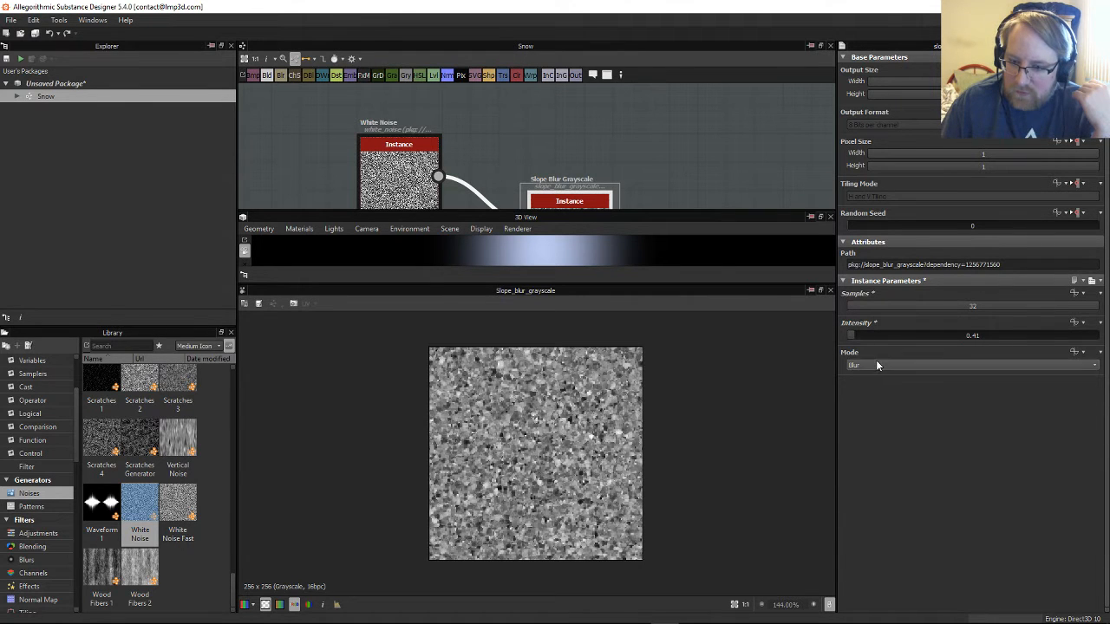
Step: Compare the slope blur's Min and Max modes in the 2D preview and return the mode to Blur
left_click(876, 365)
left_click(877, 382)
left_click(871, 364)
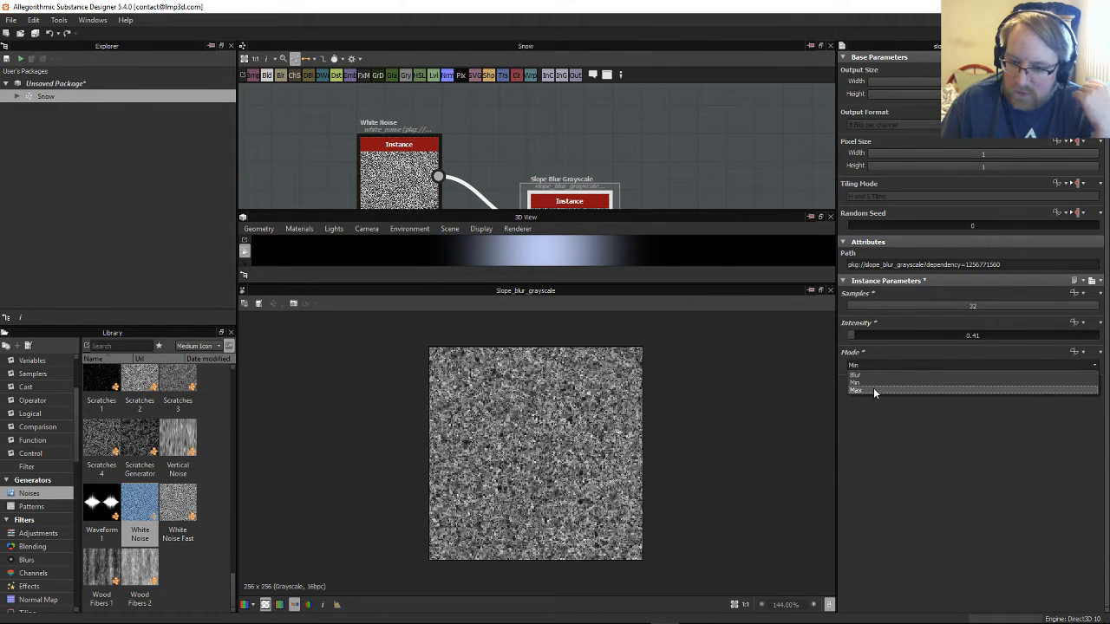
left_click(873, 388)
scroll(692, 447, "up", 3)
scroll(714, 418, "down", 1)
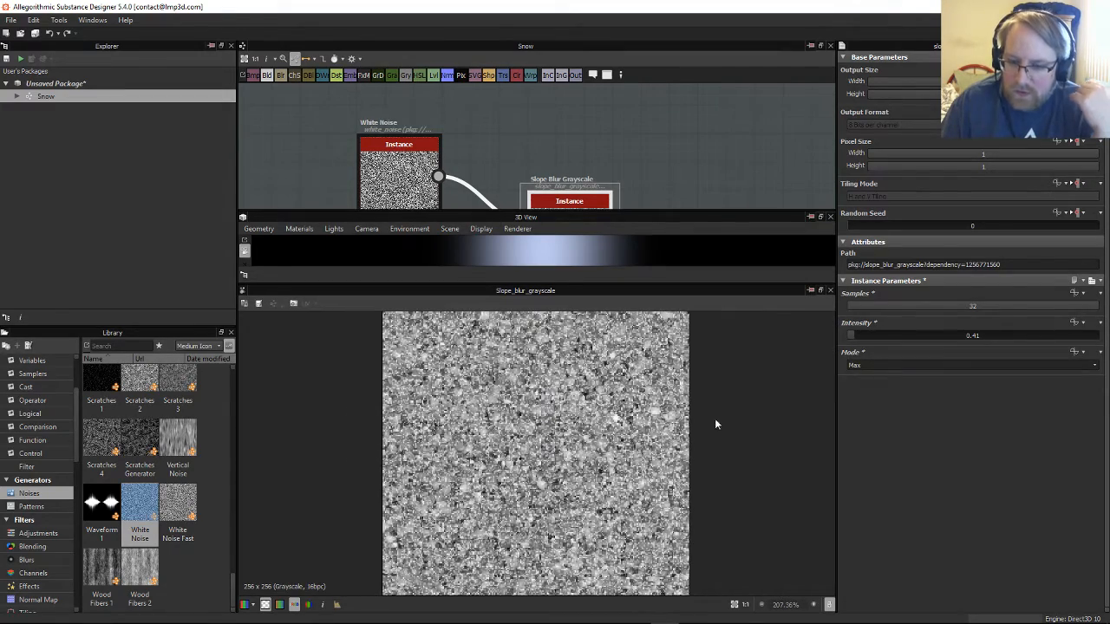
left_click(904, 362)
left_click(891, 376)
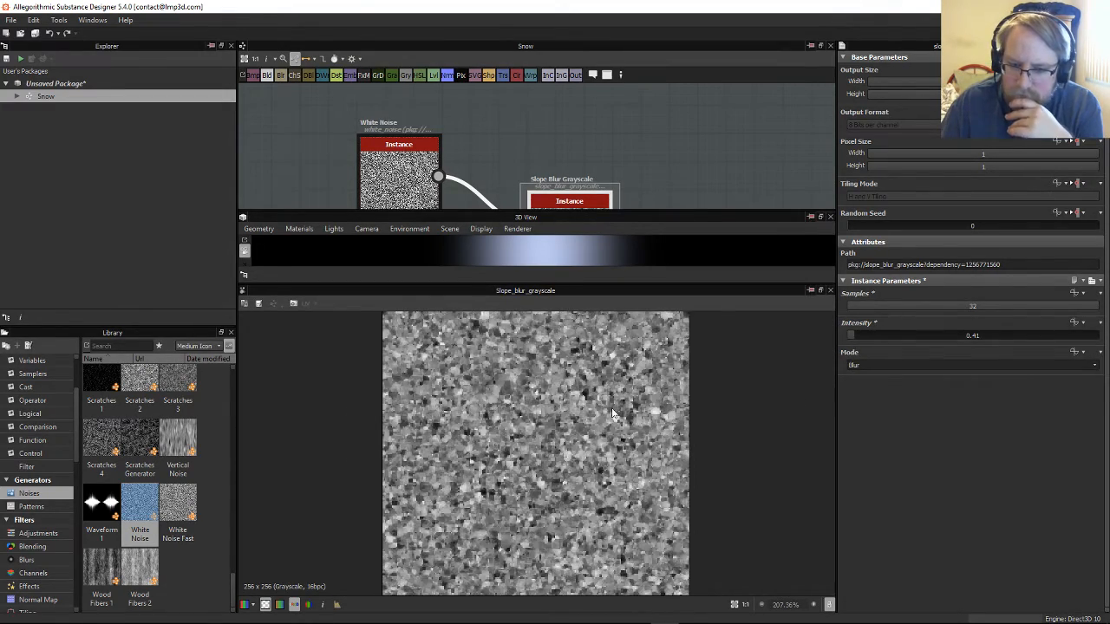
Step: Lower the slope blur's intensity to 0.3 and check the noise pattern in the 2D preview
scroll(612, 409, "up", 1)
left_click_drag(858, 335, 851, 336)
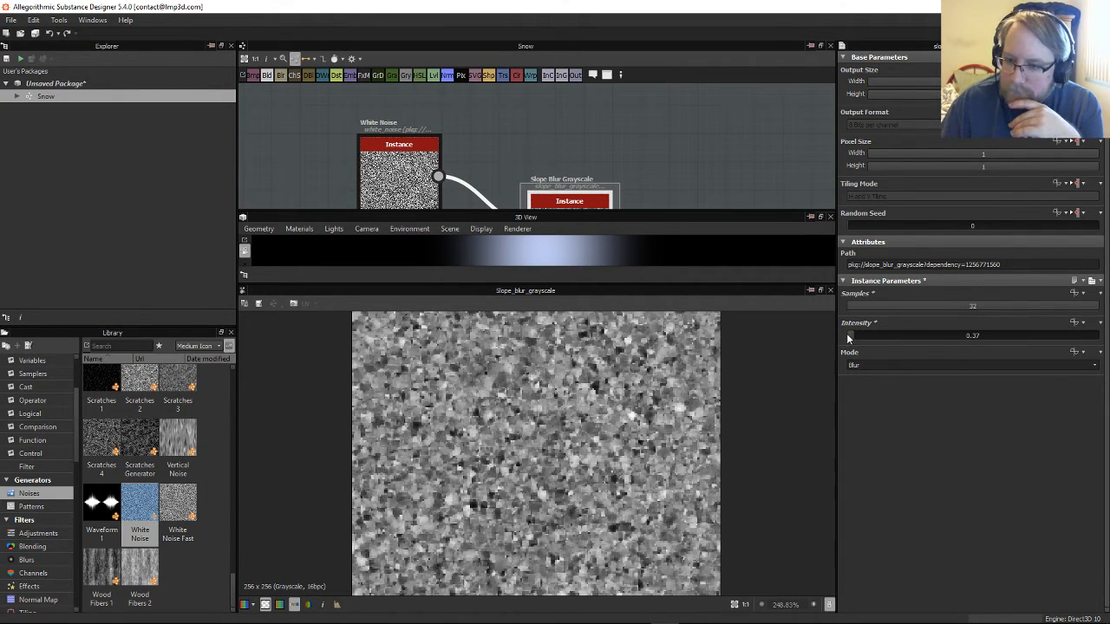
left_click_drag(849, 334, 851, 338)
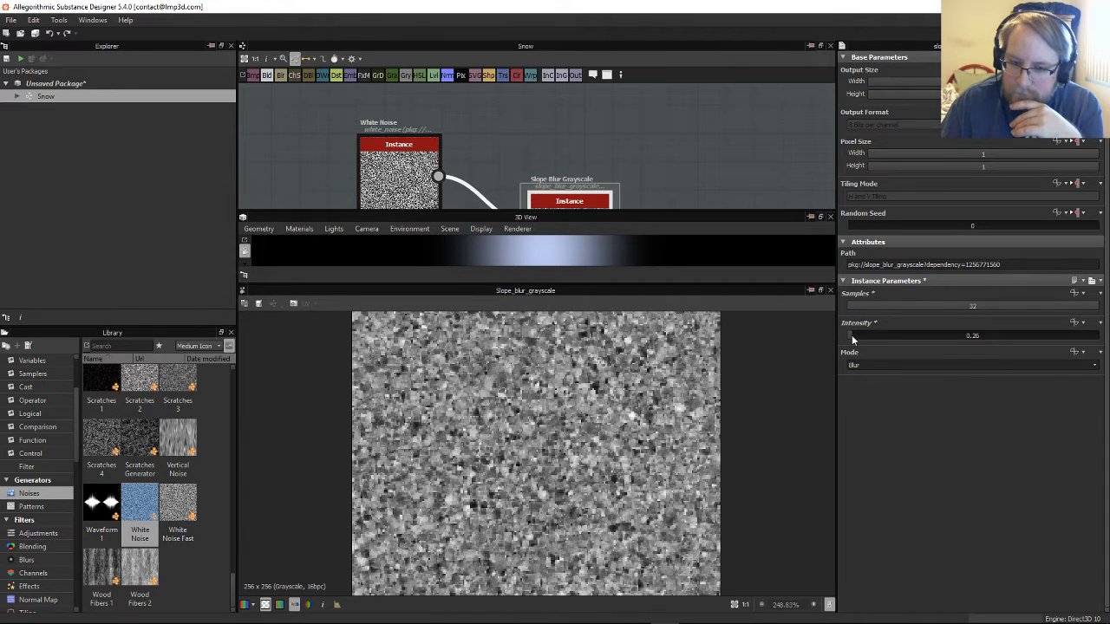
scroll(597, 424, "down", 3)
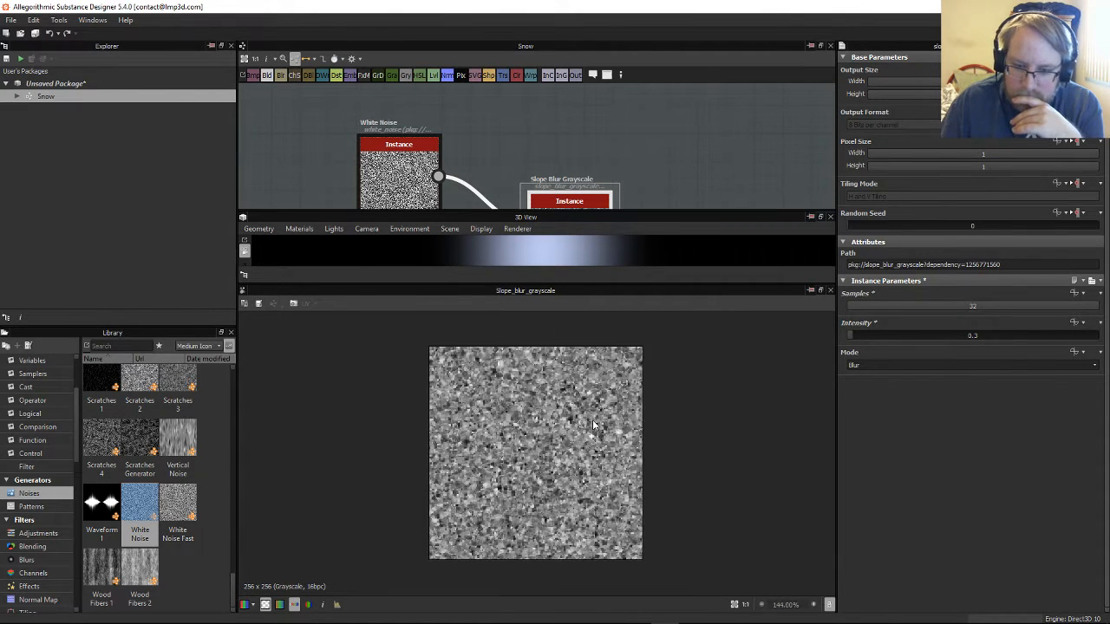
scroll(597, 424, "up", 3)
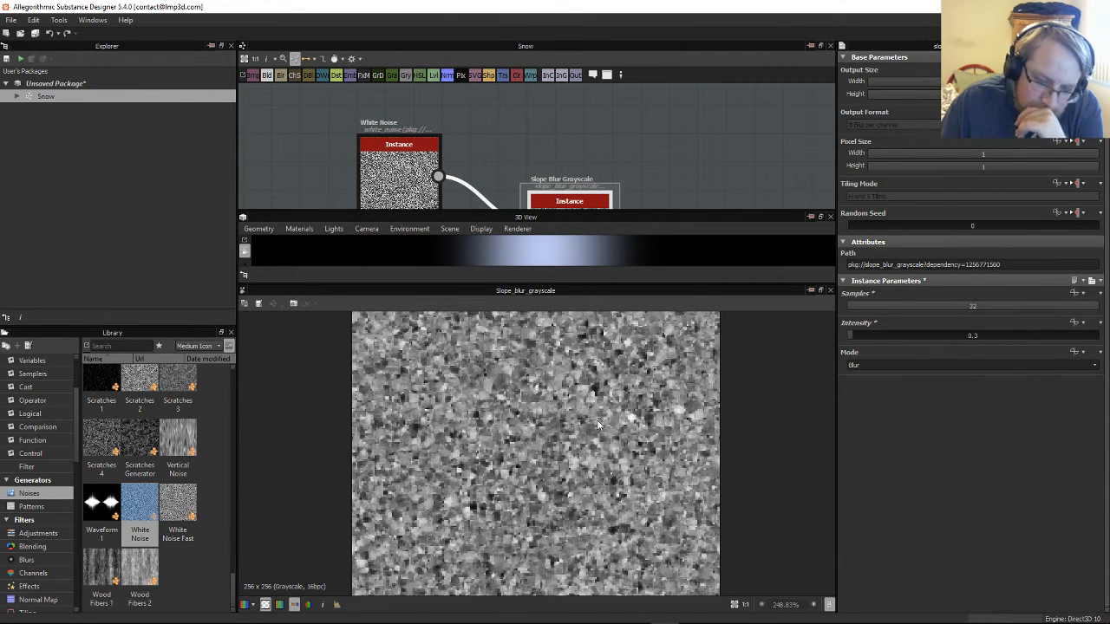
scroll(598, 424, "down", 2)
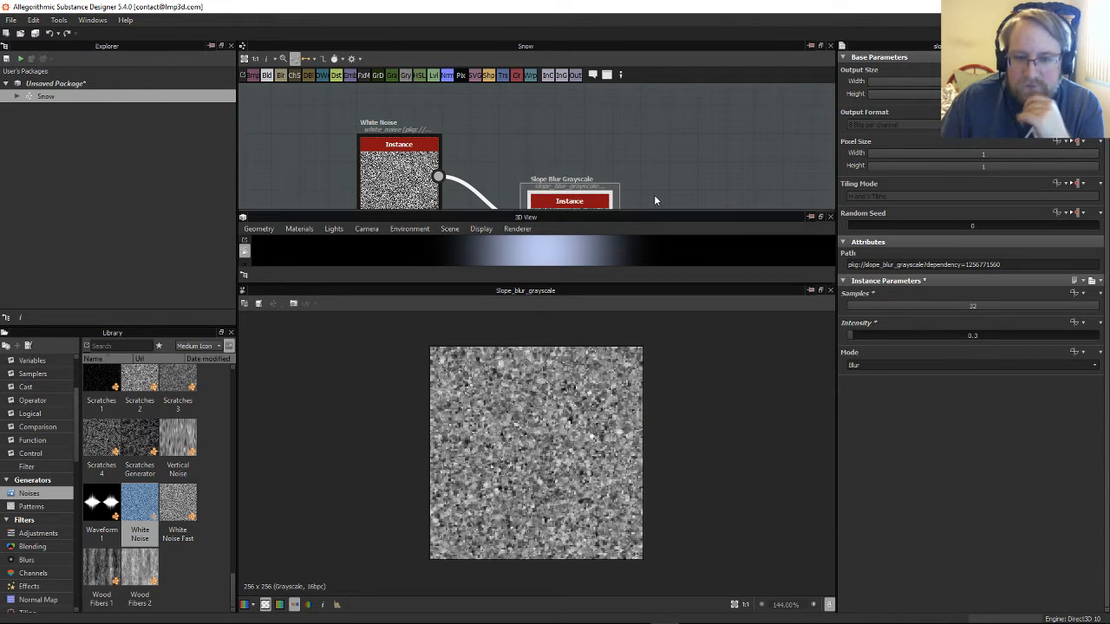
Step: Set the Snow graph's output size to 2048 x 2048 and check the whole slope blur texture
middle_click_drag(669, 186, 619, 168)
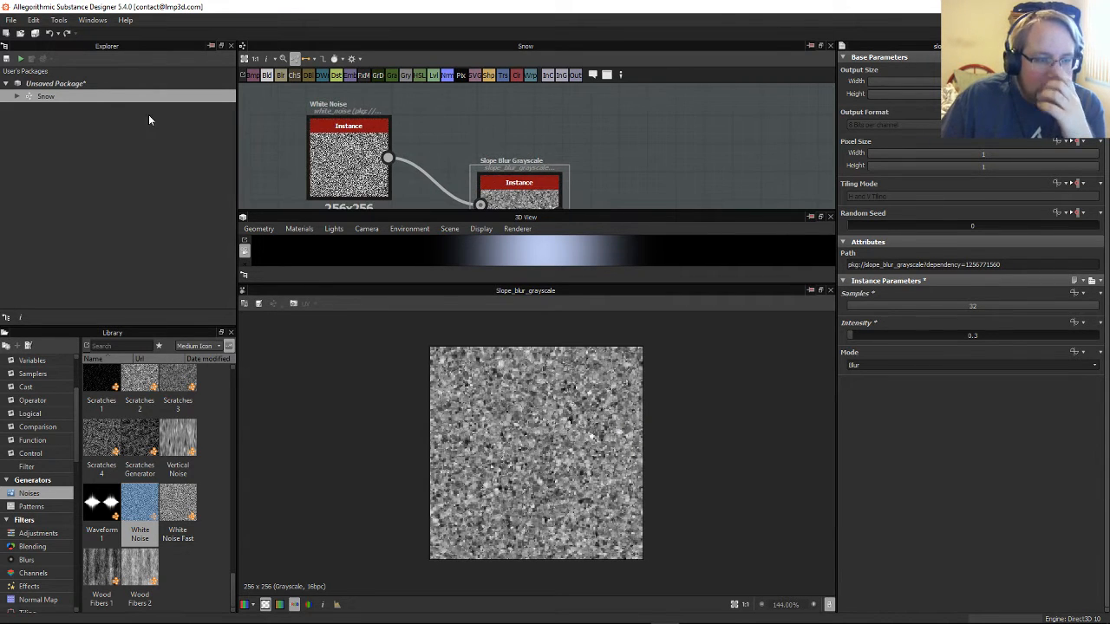
left_click(46, 97)
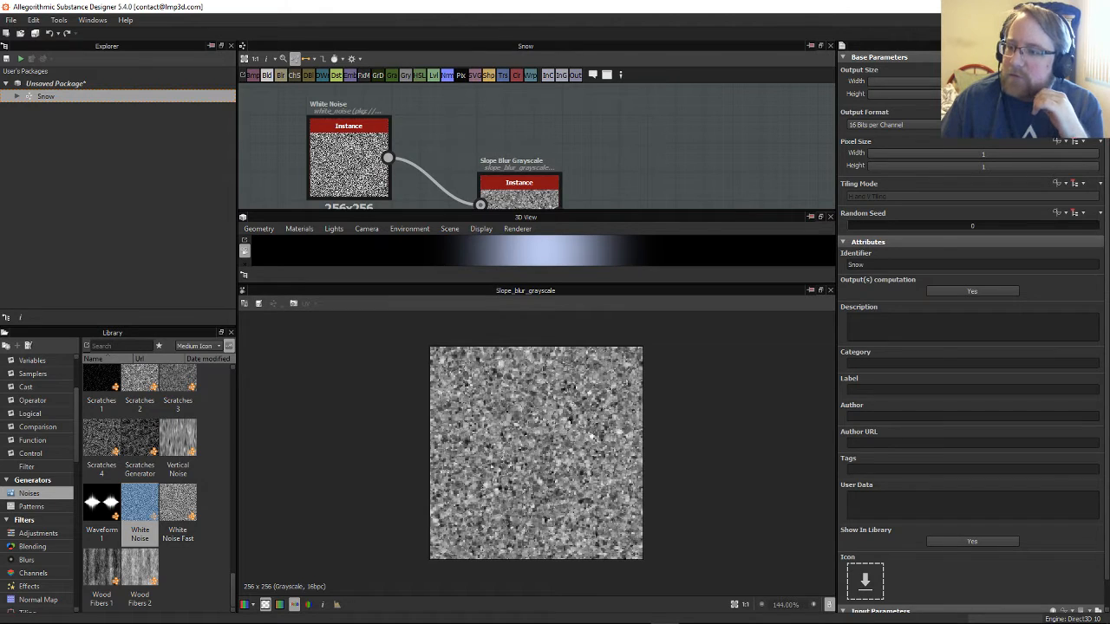
left_click(983, 81)
mouse_move(1002, 82)
left_mouse_down()
mouse_move(1012, 81)
mouse_move(993, 94)
left_mouse_up()
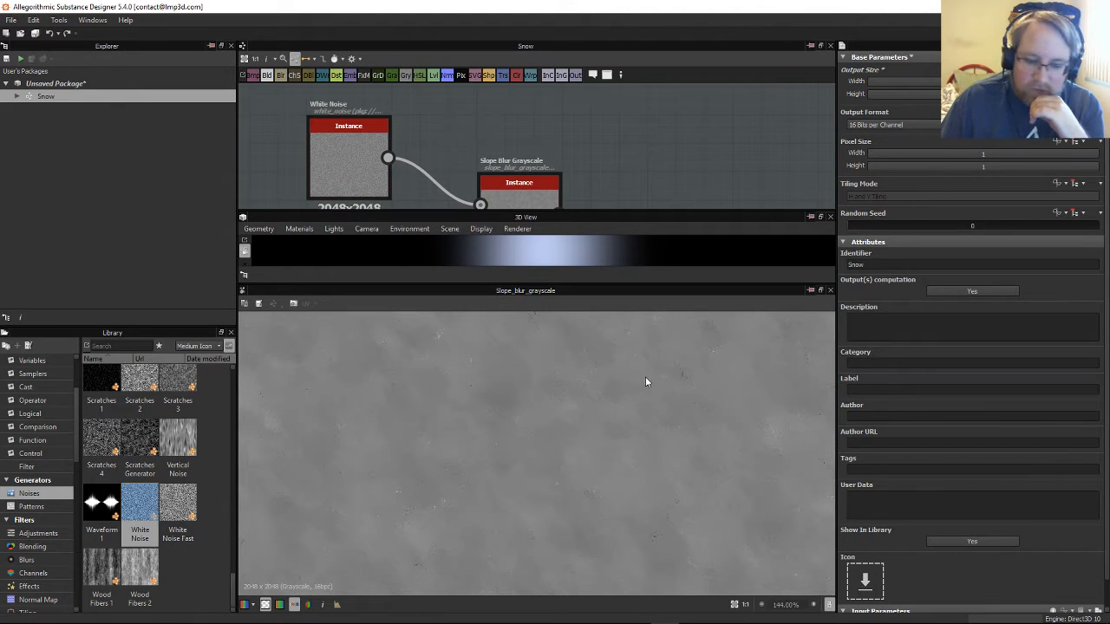
scroll(648, 383, "down", 5)
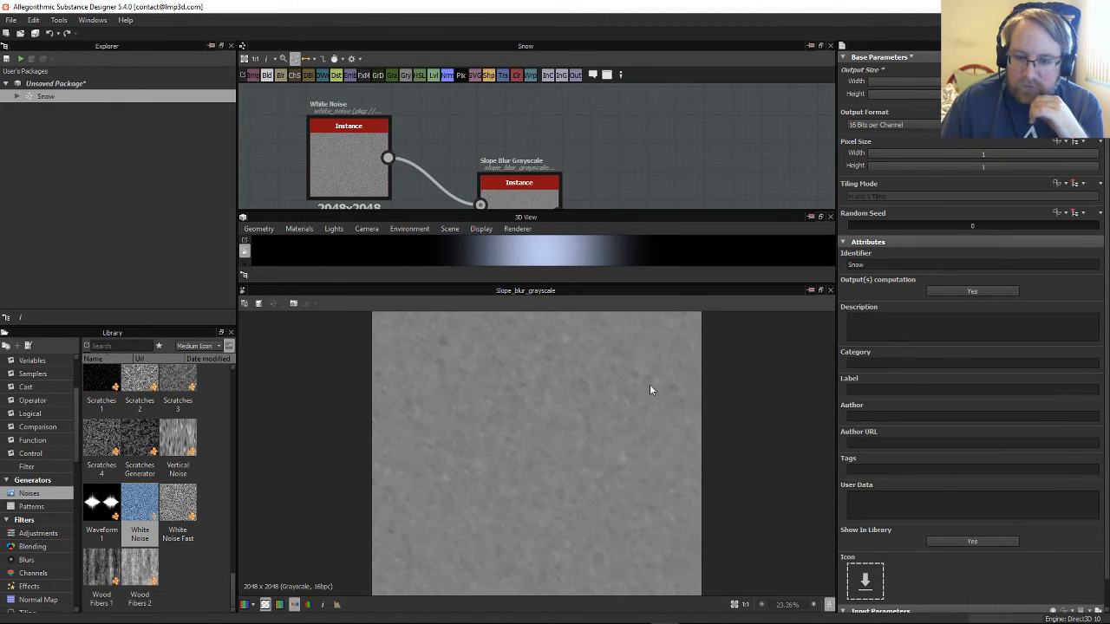
Step: Reduce the Slope Blur Grayscale intensity to 0.04 and inspect the grain of the noise up close
middle_click_drag(649, 201, 653, 111)
middle_click_drag(665, 161, 663, 135)
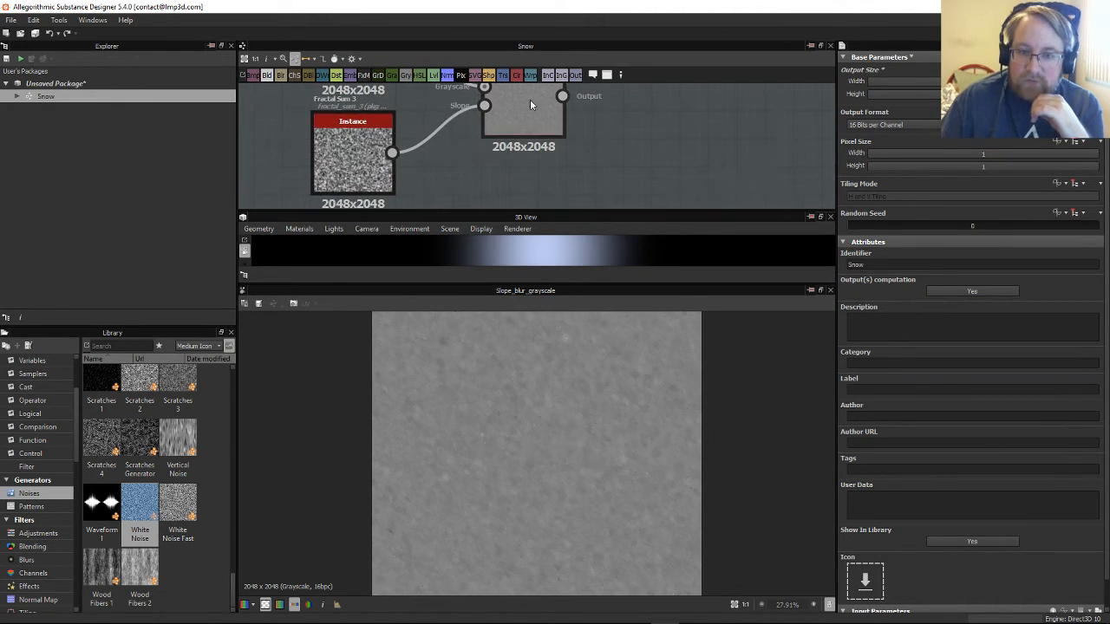
left_click(532, 105)
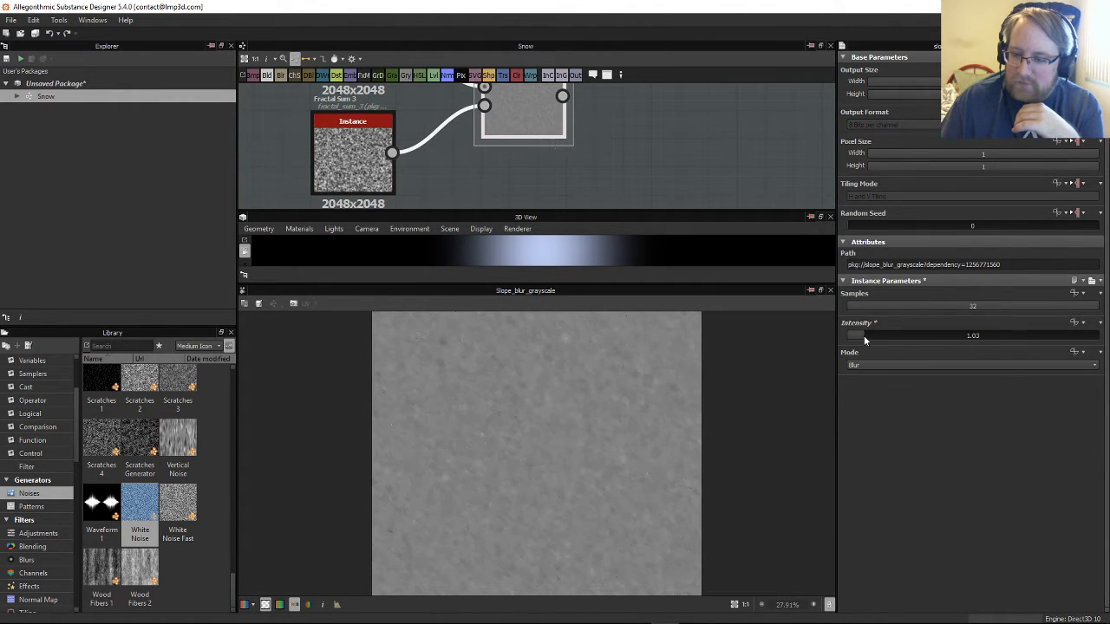
left_click_drag(855, 335, 848, 336)
double_click(852, 336)
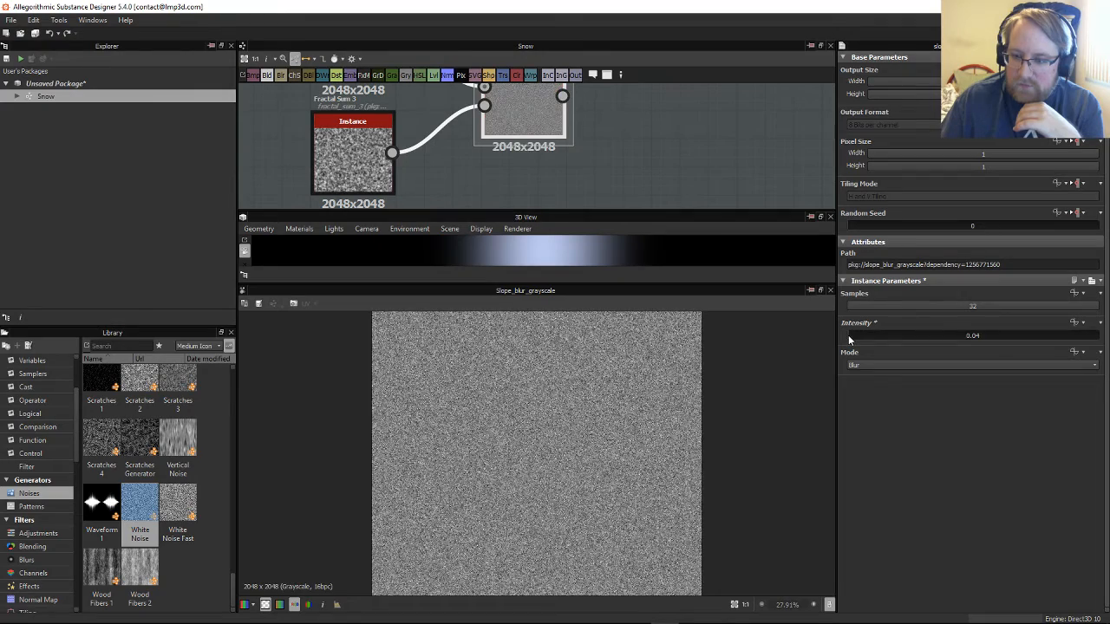
scroll(671, 425, "up", 5)
scroll(672, 425, "up", 3)
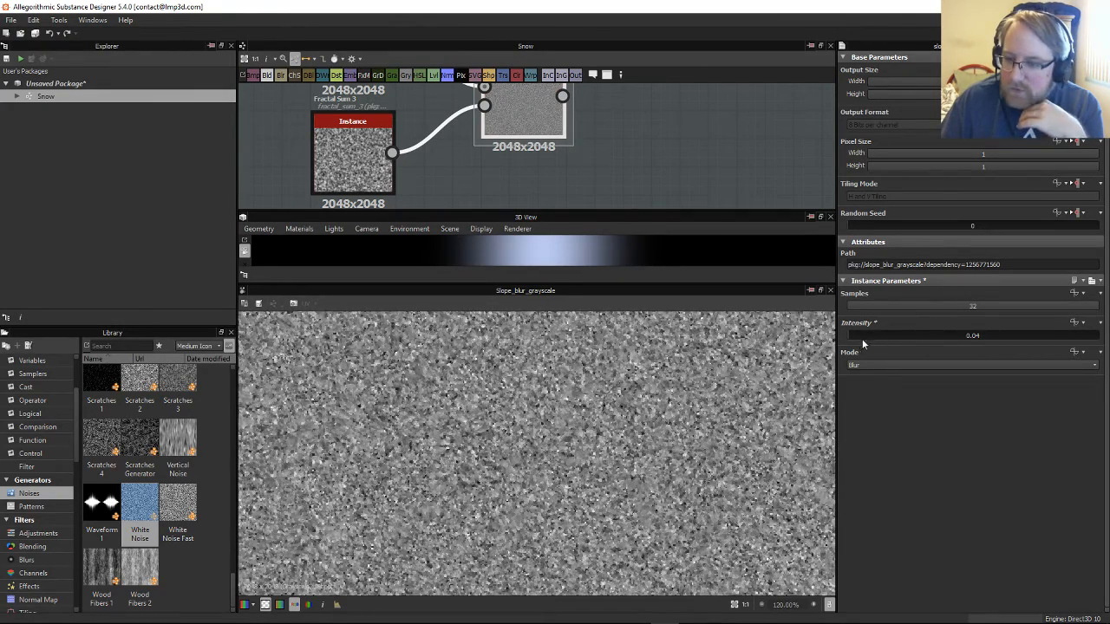
Step: Set the slope blur's intensity to exactly 0.05 and examine the resulting pattern both close up and from farther away
left_click(976, 336)
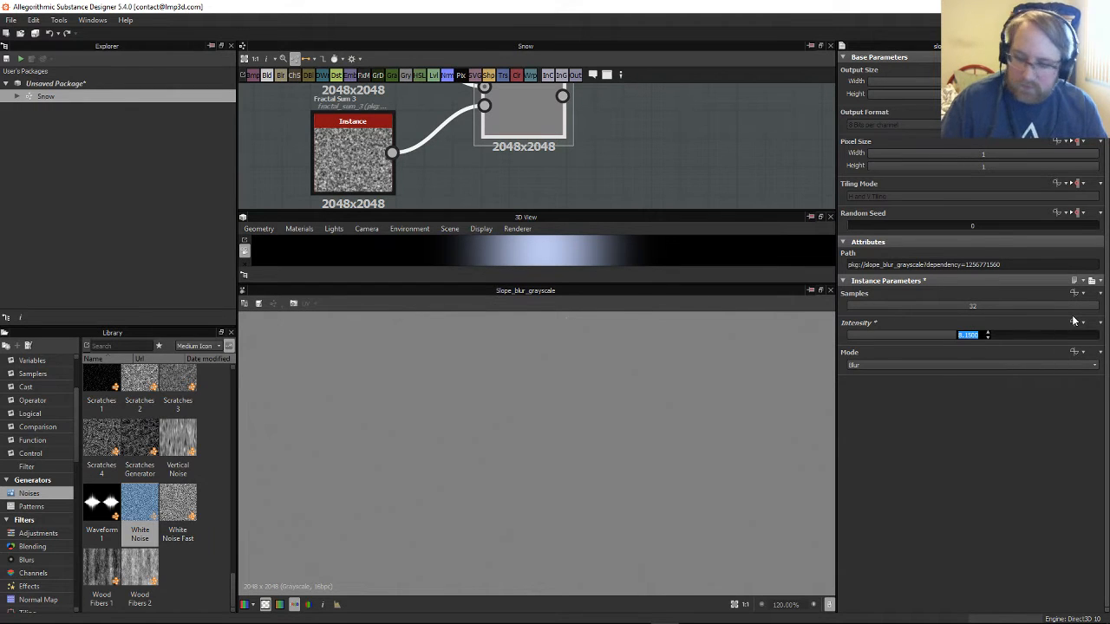
type(".")
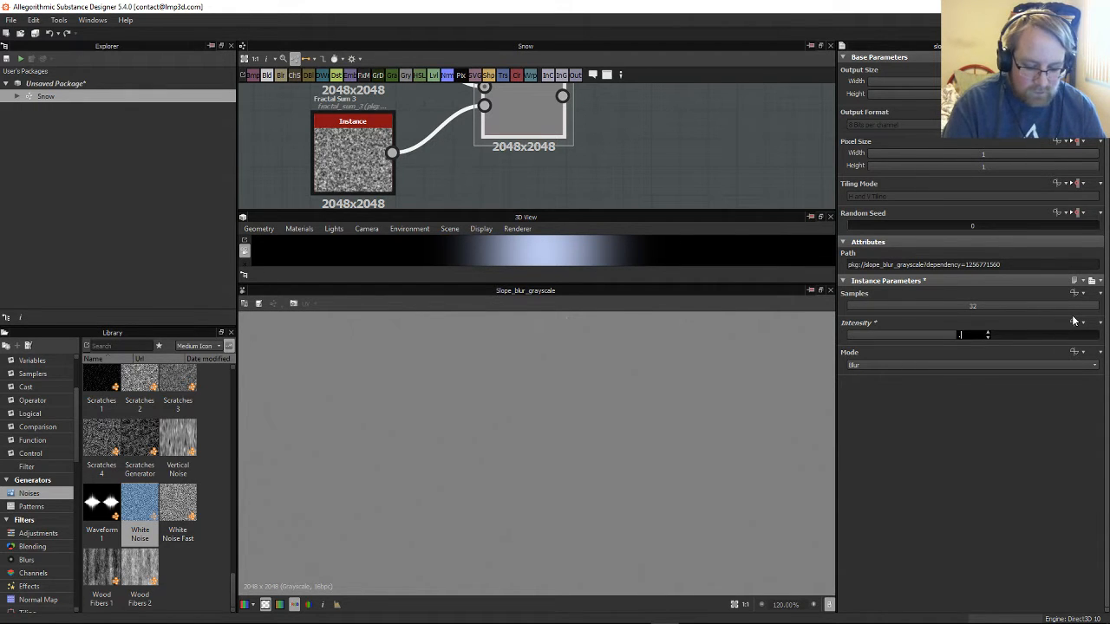
type("05")
key("Return")
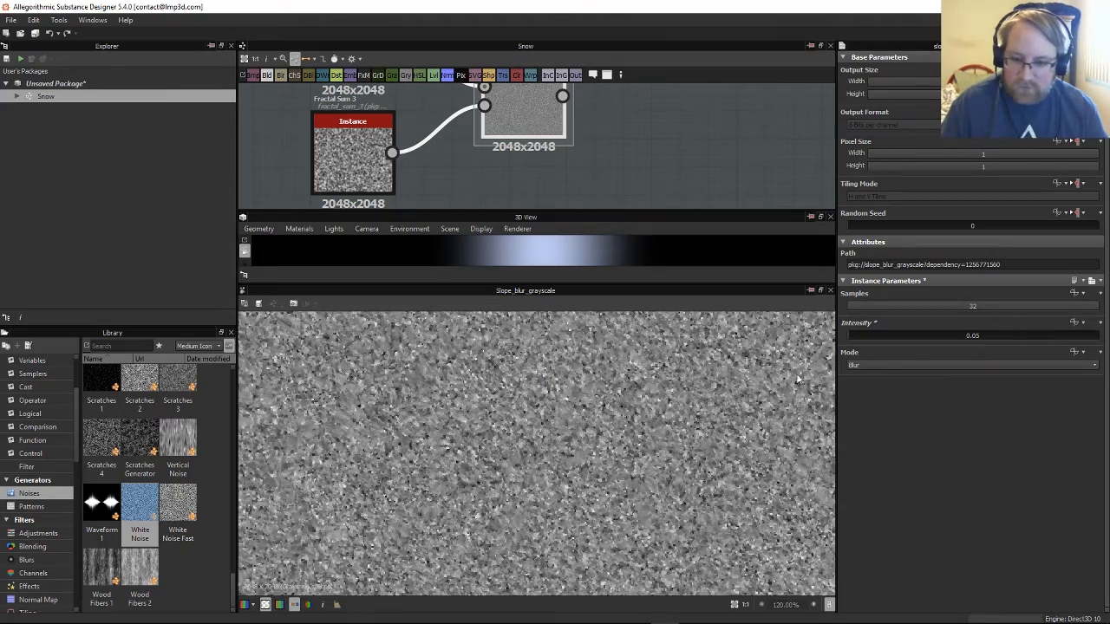
scroll(643, 417, "down", 4)
scroll(671, 431, "up", 3)
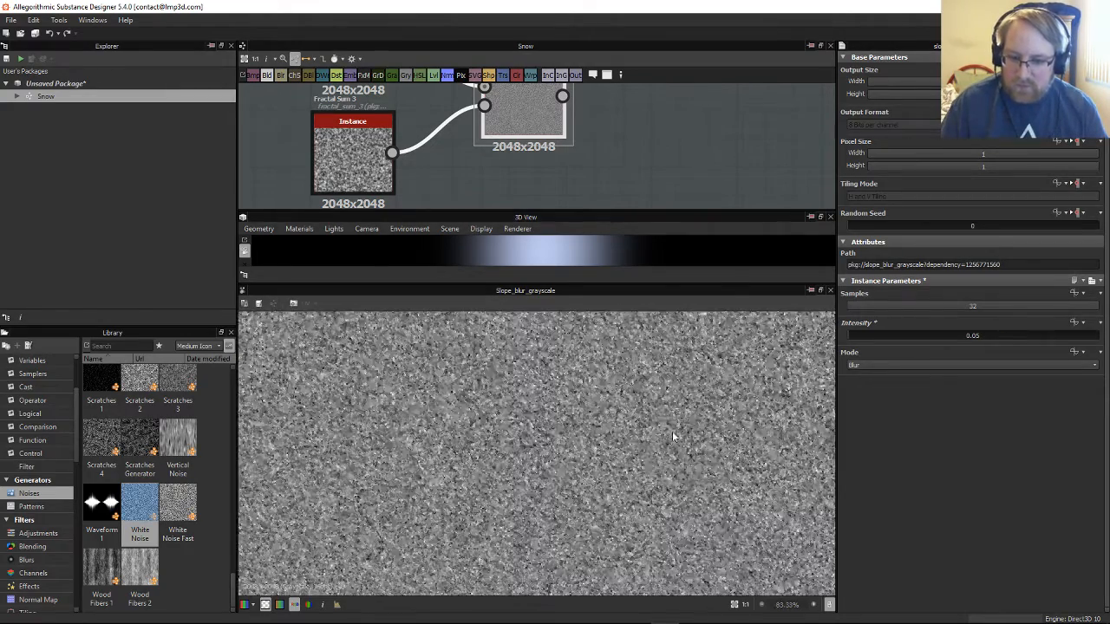
scroll(659, 447, "up", 4)
scroll(665, 458, "down", 7)
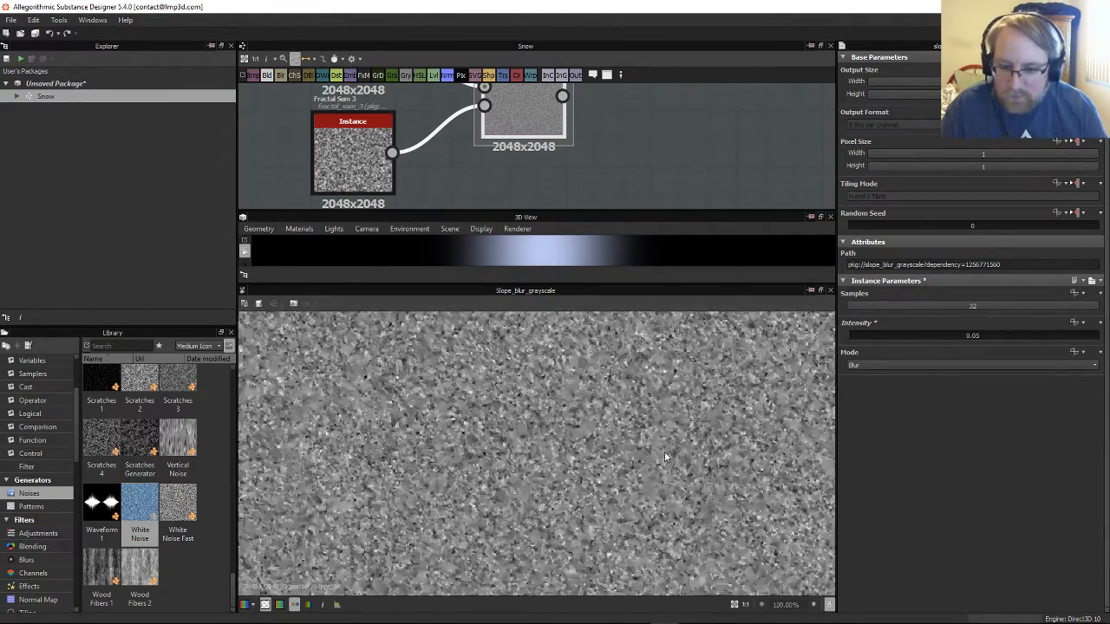
scroll(678, 426, "up", 2)
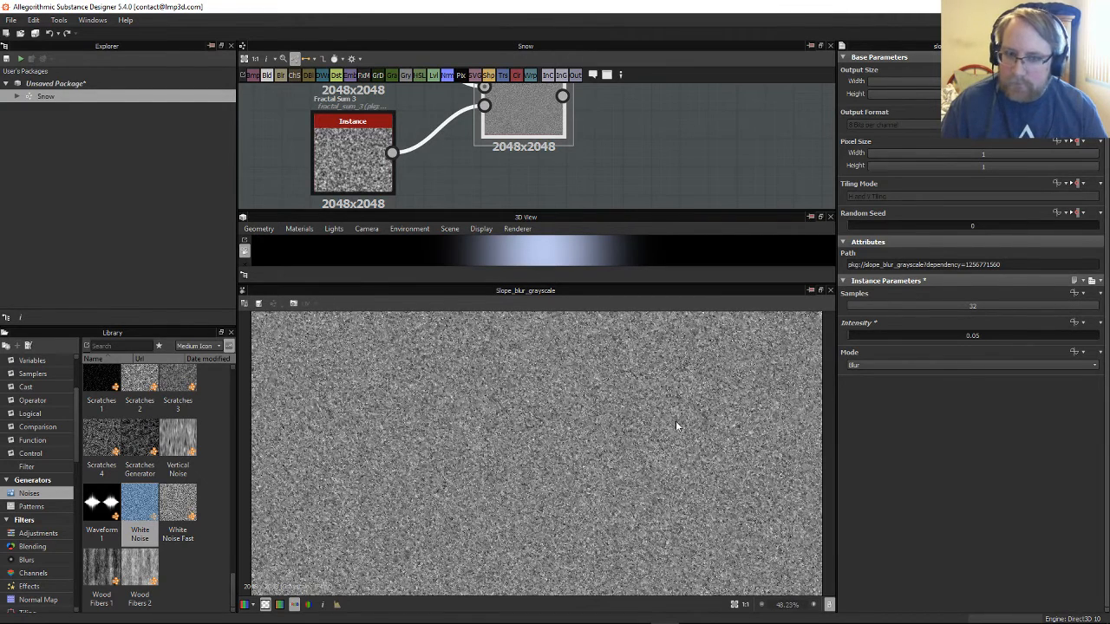
scroll(682, 148, "down", 1)
Step: Look through the library's noise generators for an alternative to the white noise feeding the slope blur
middle_click_drag(662, 87, 709, 156)
scroll(709, 156, "down", 1)
middle_click_drag(511, 141, 512, 96)
left_click(496, 112)
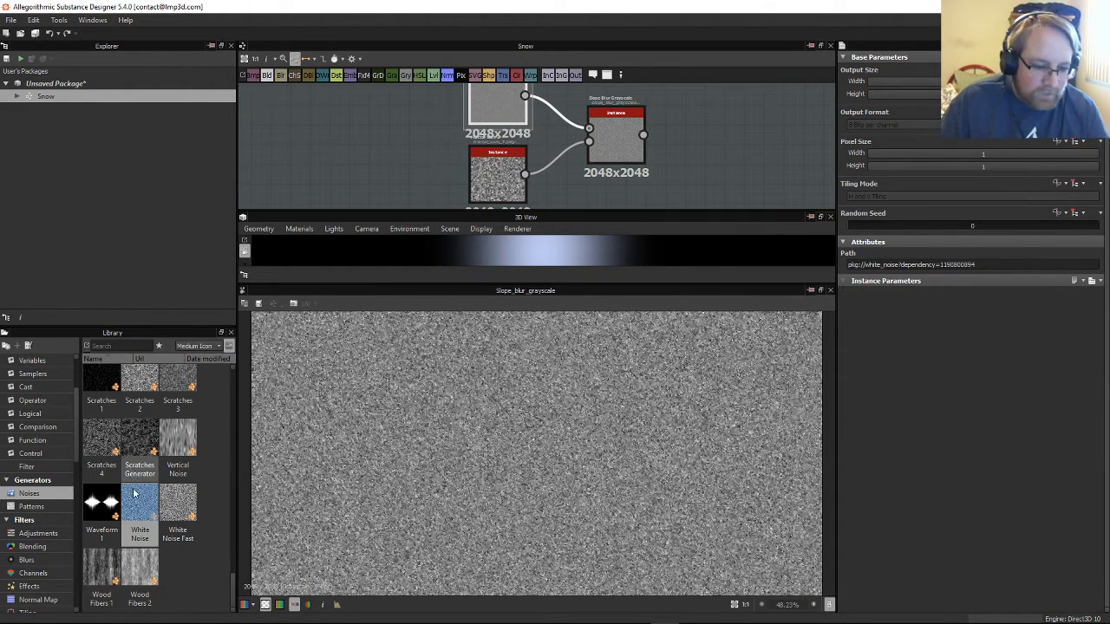
scroll(192, 565, "up", 6)
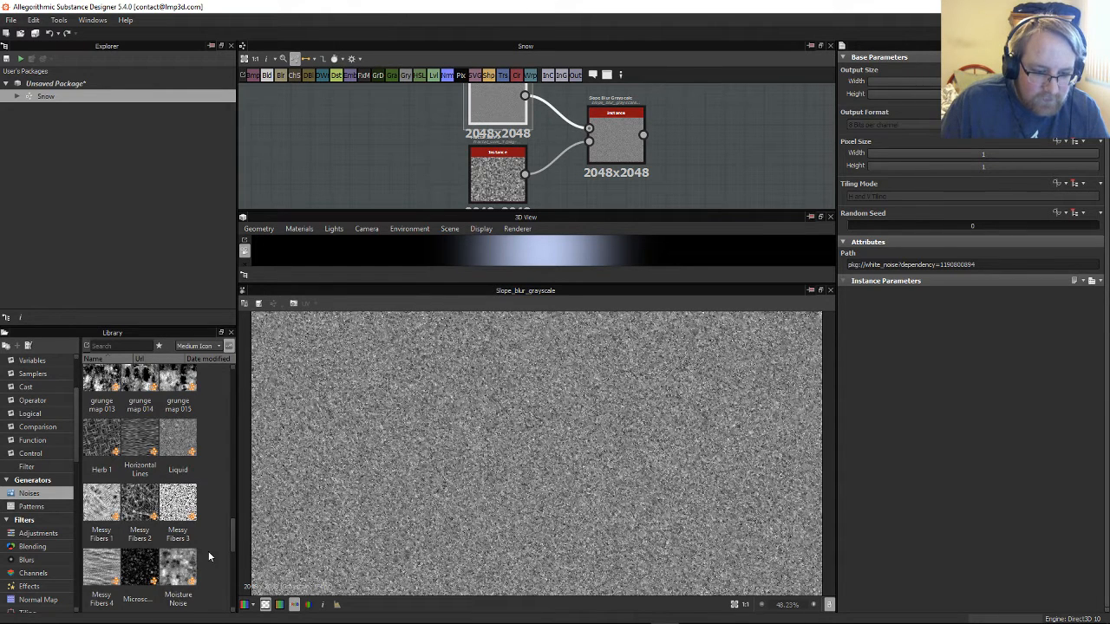
scroll(210, 546, "up", 6)
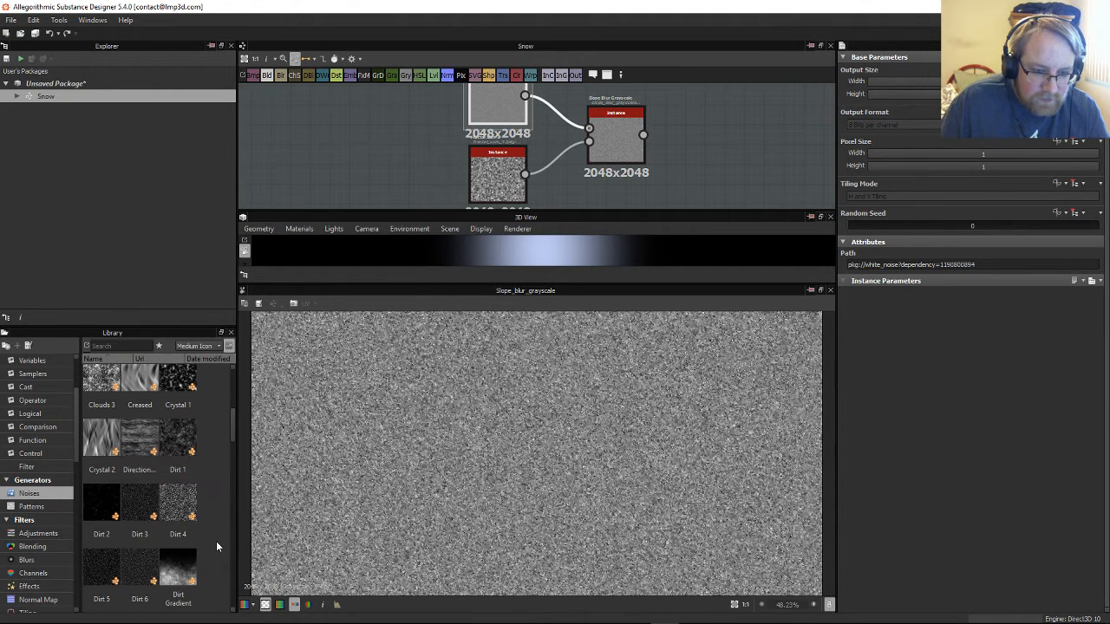
scroll(217, 546, "up", 4)
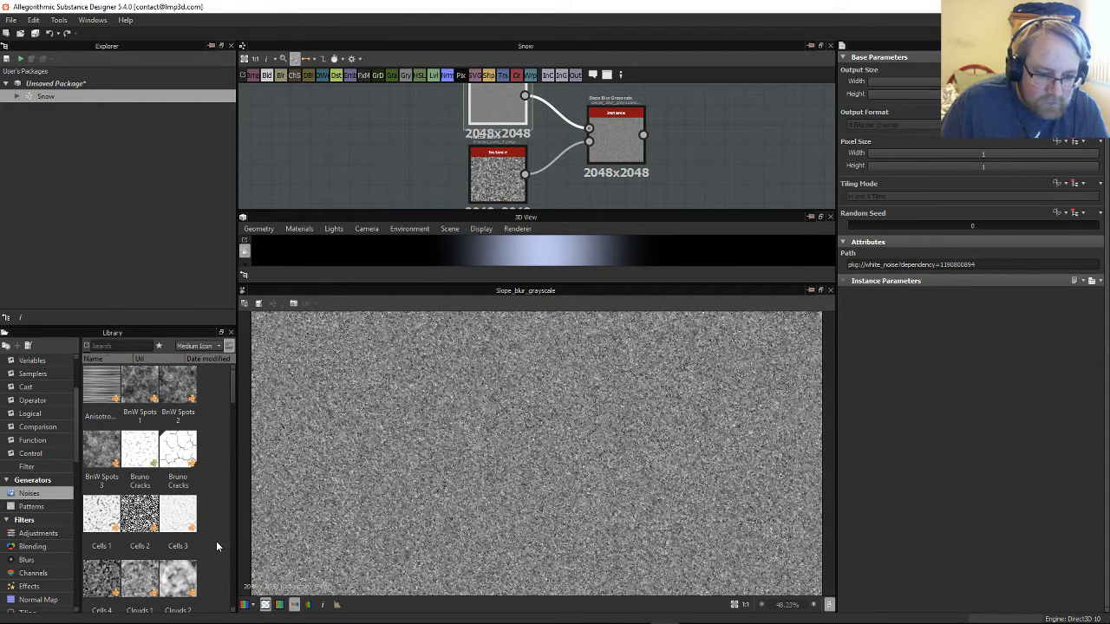
scroll(217, 546, "down", 3)
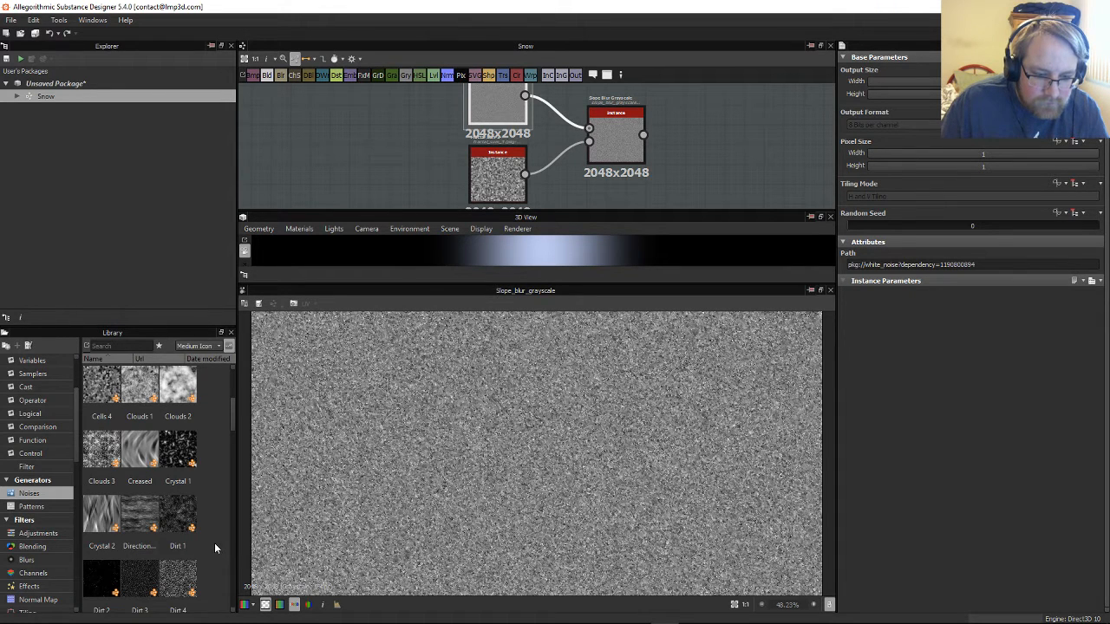
Step: Try Dirt 4 noise in the graph beside the existing noises, preview it and delete it again
left_click_drag(178, 577, 341, 140)
left_click_drag(182, 585, 340, 191)
scroll(476, 112, "down", 1)
middle_click_drag(399, 156, 492, 138)
scroll(586, 461, "up", 4)
scroll(585, 405, "down", 2)
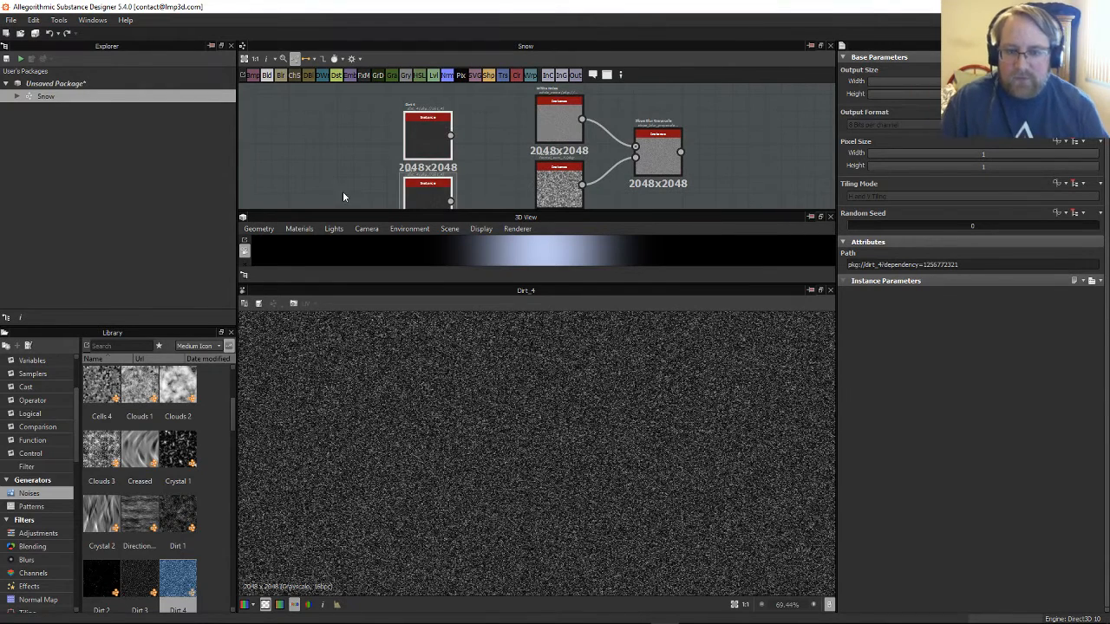
key("Delete")
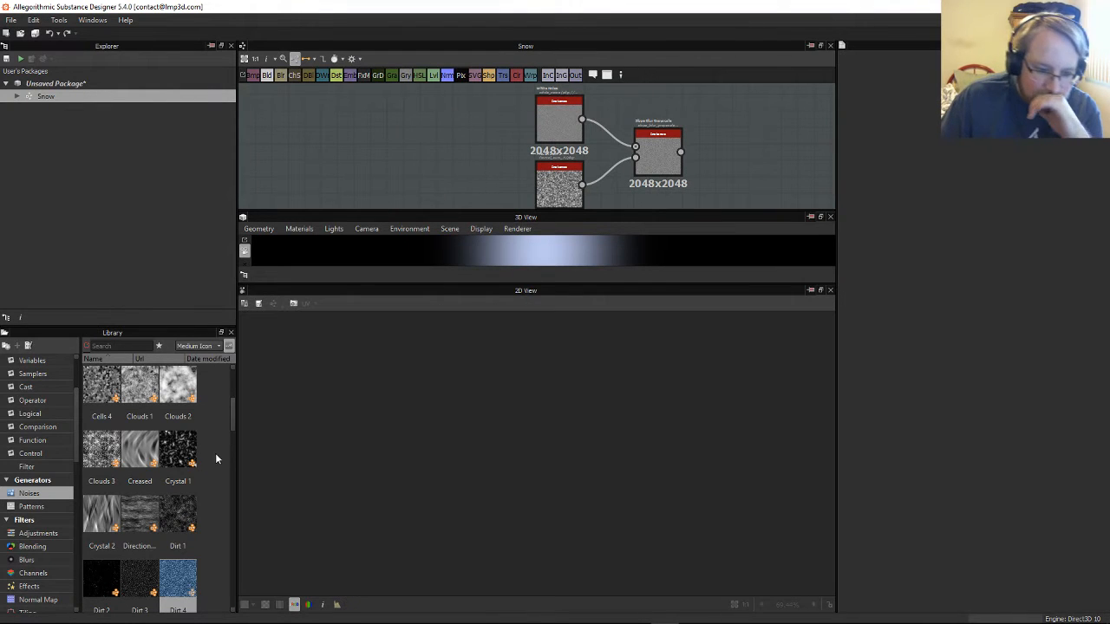
Step: Add a Fractal Sum 1 noise to the graph, preview it and compare it with the Fractal Sum 3 node
scroll(213, 451, "down", 3)
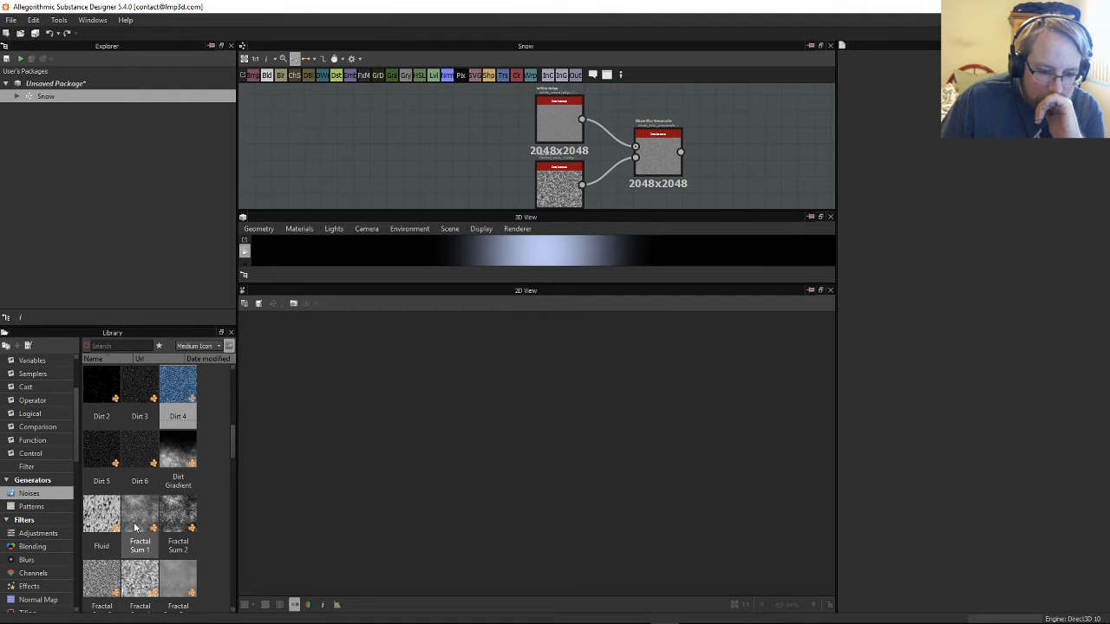
left_click_drag(134, 527, 343, 174)
double_click(343, 172)
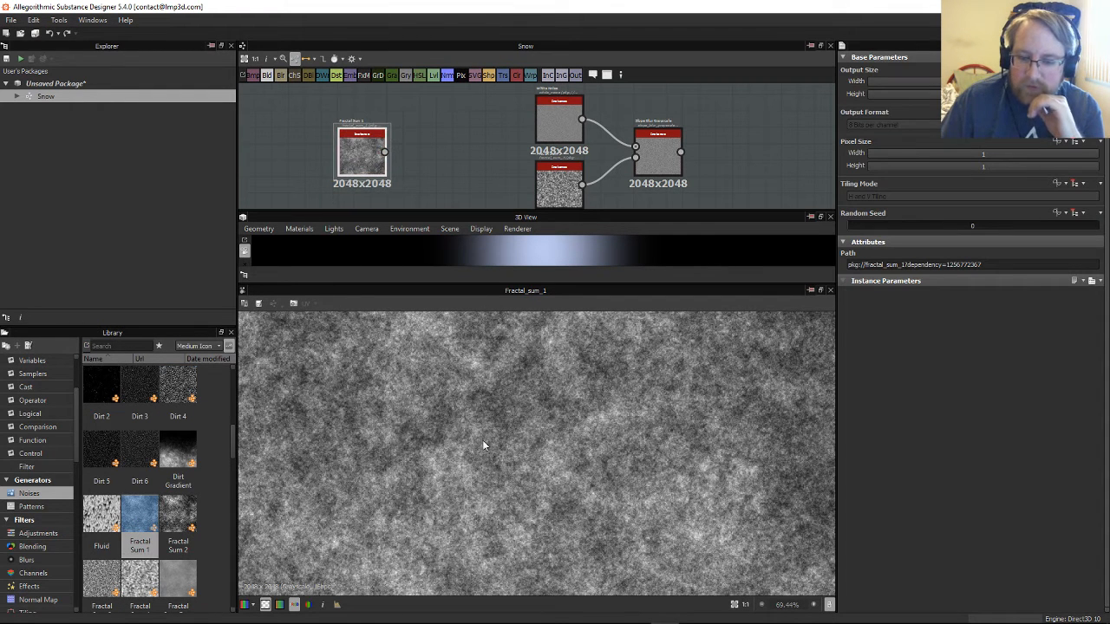
left_click(559, 176)
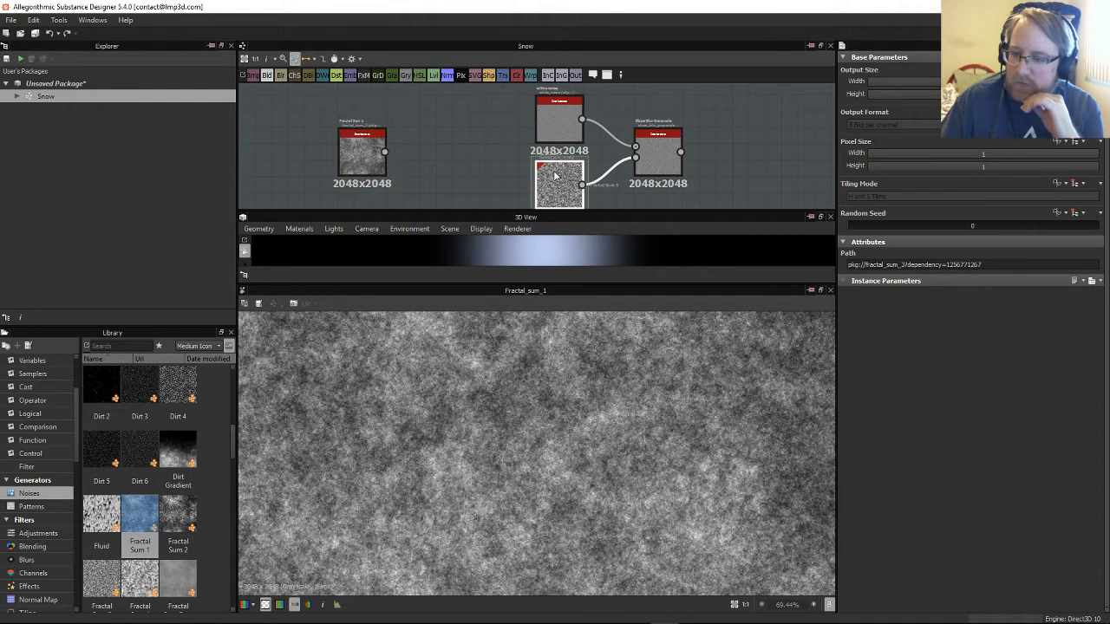
scroll(520, 164, "up", 5)
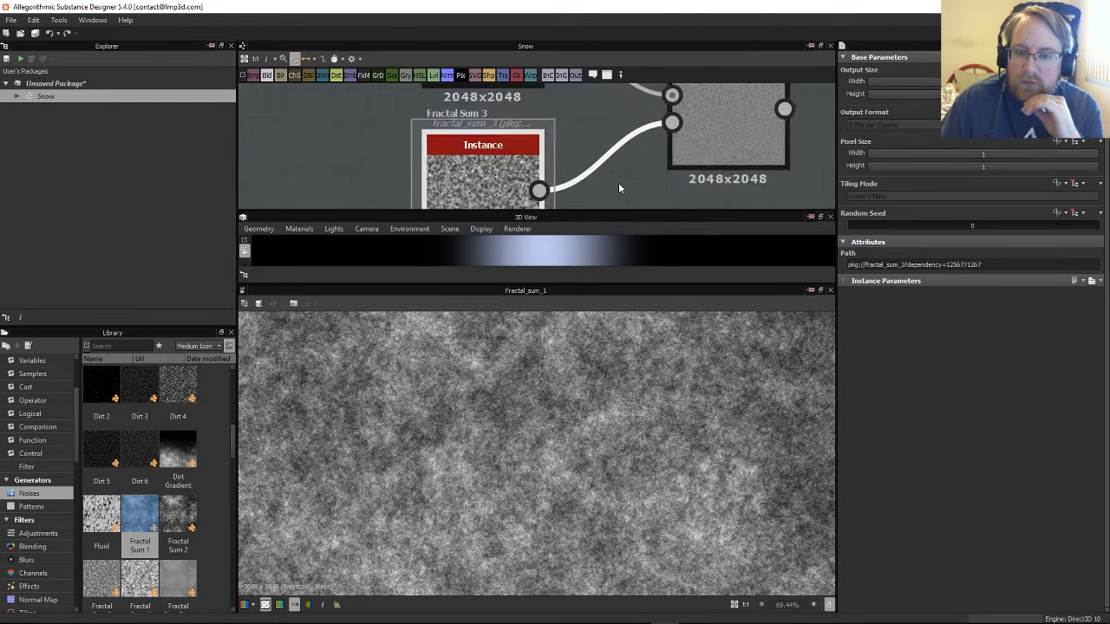
scroll(618, 184, "down", 5)
middle_click_drag(378, 148, 457, 172)
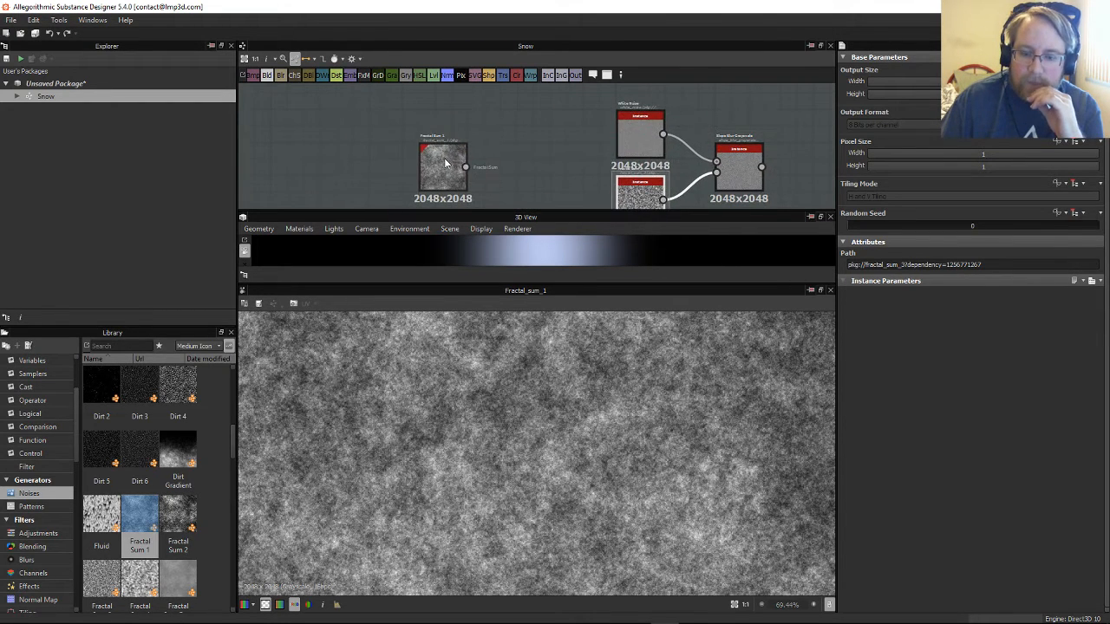
Step: Replace the White Noise node with Fractal Sum 1 as the slope blur's grayscale input and preview the blurred texture
left_click(634, 130)
key("Delete")
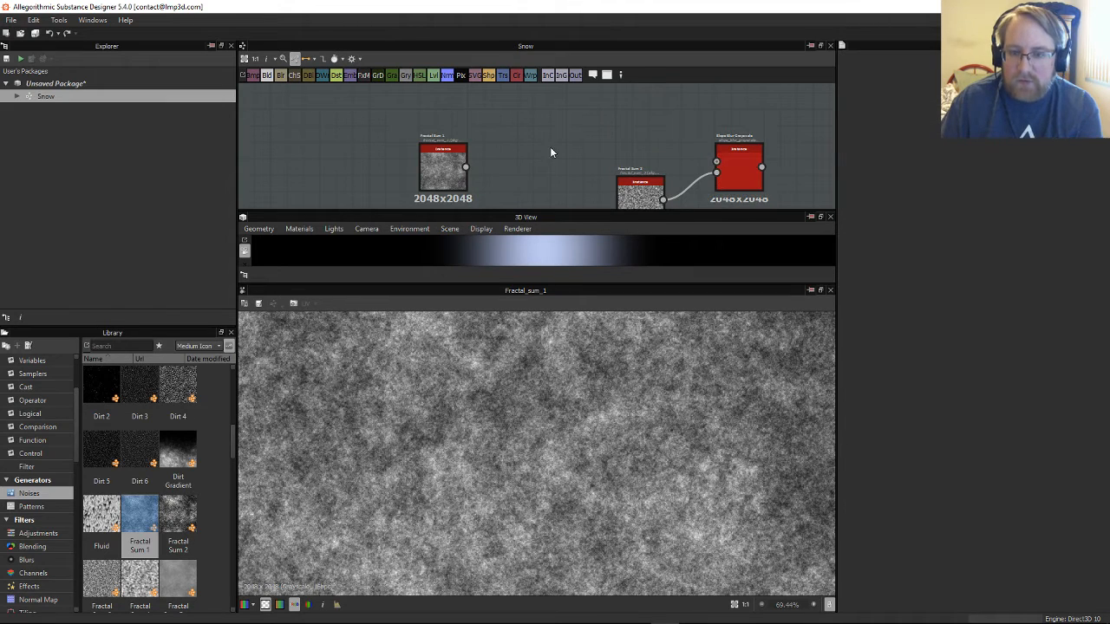
left_click_drag(460, 158, 716, 162)
double_click(735, 175)
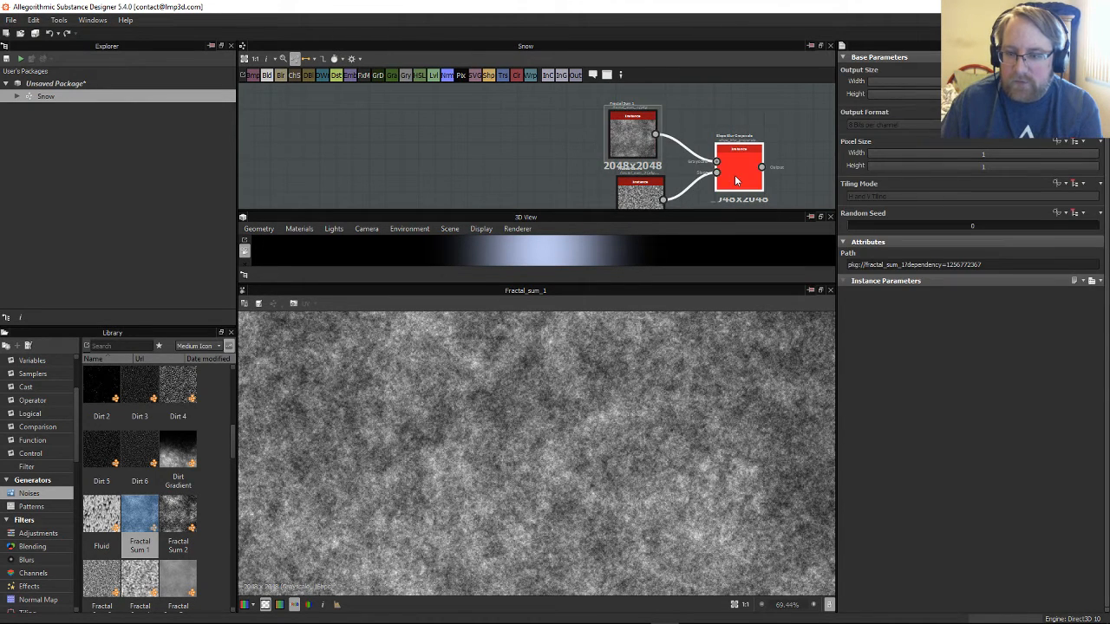
scroll(673, 448, "up", 5)
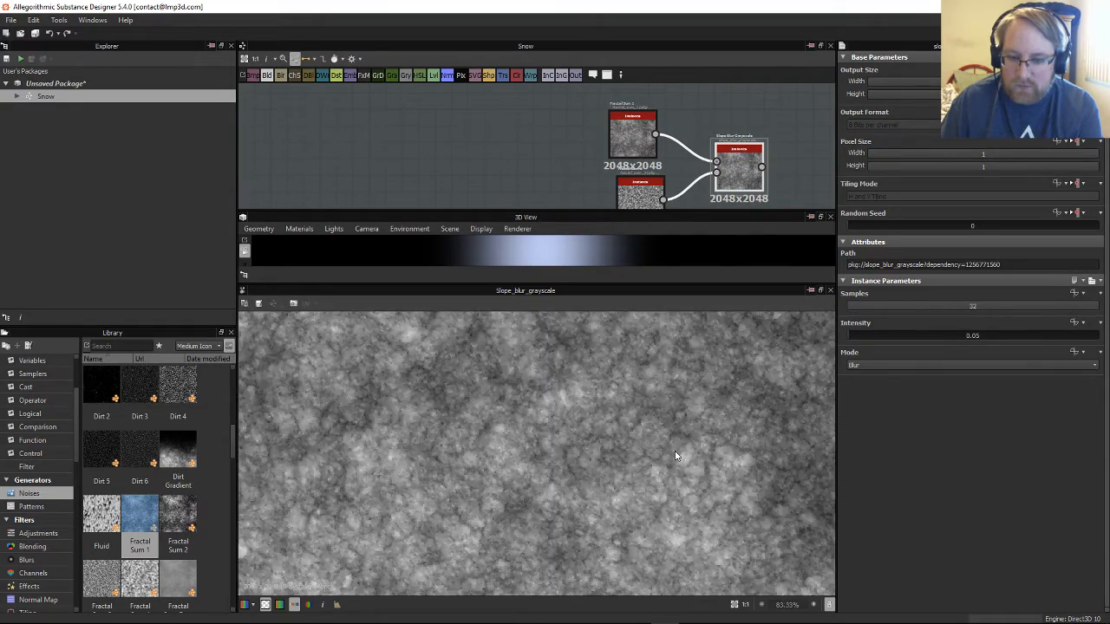
scroll(677, 456, "down", 5)
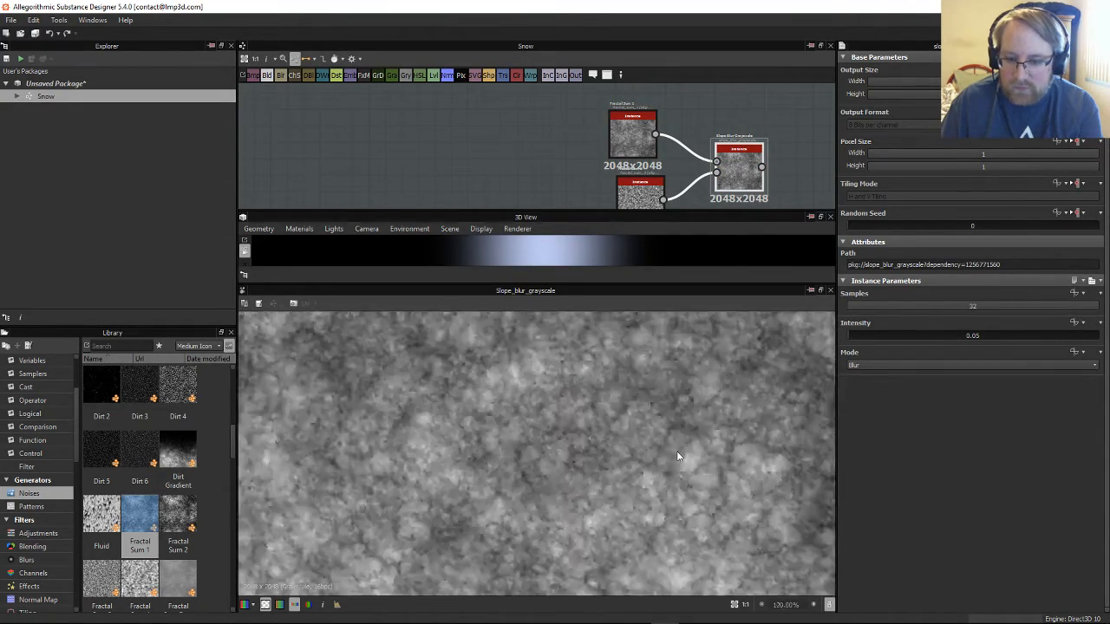
scroll(691, 464, "up", 1)
scroll(627, 104, "up", 1)
Step: Enlarge the graph area by shrinking the 2D and 3D views so that the noise and output nodes all fit
middle_click_drag(628, 104, 393, 42)
left_click_drag(617, 283, 618, 540)
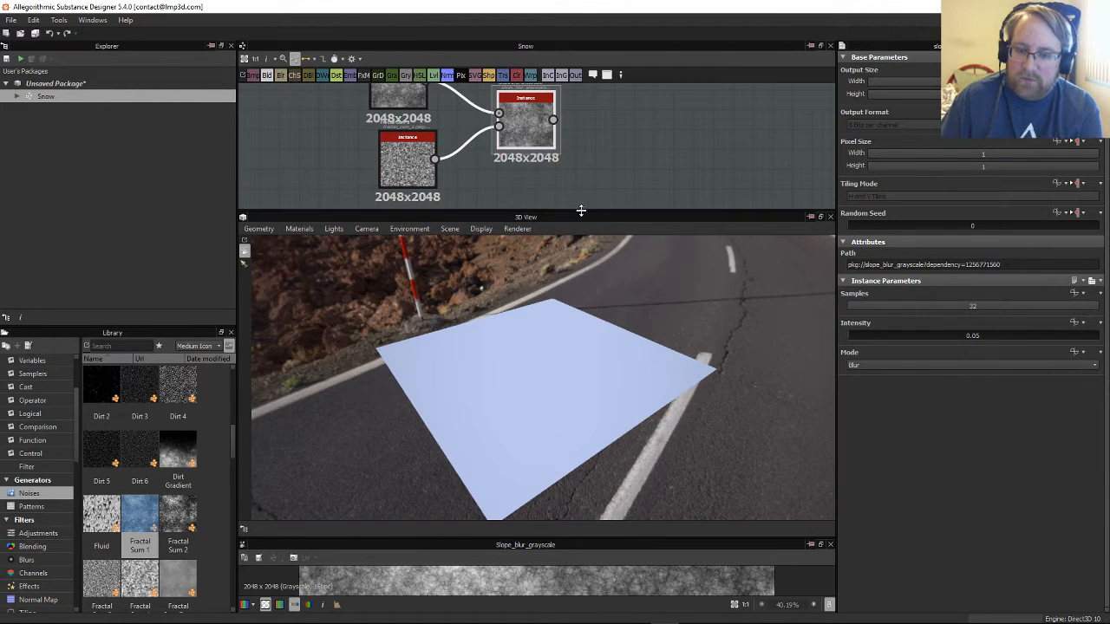
left_click_drag(581, 212, 580, 423)
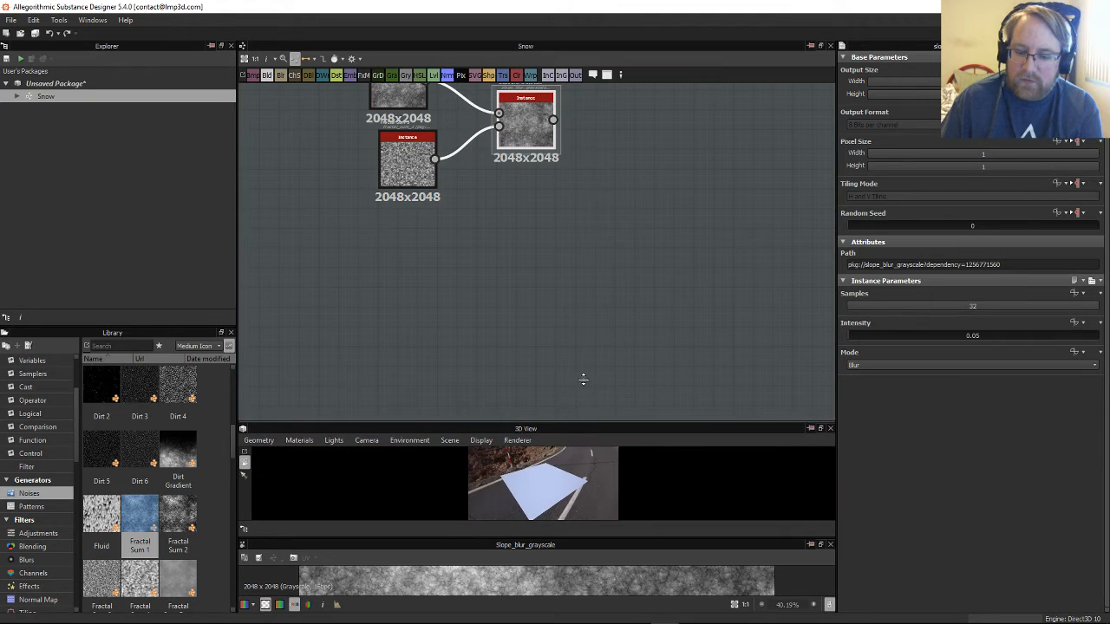
scroll(480, 290, "down", 2)
scroll(611, 324, "down", 1)
middle_click_drag(612, 323, 567, 294)
Step: Move both Fractal Sum nodes and the slope blur node together to a new spot in the graph
left_click(433, 179)
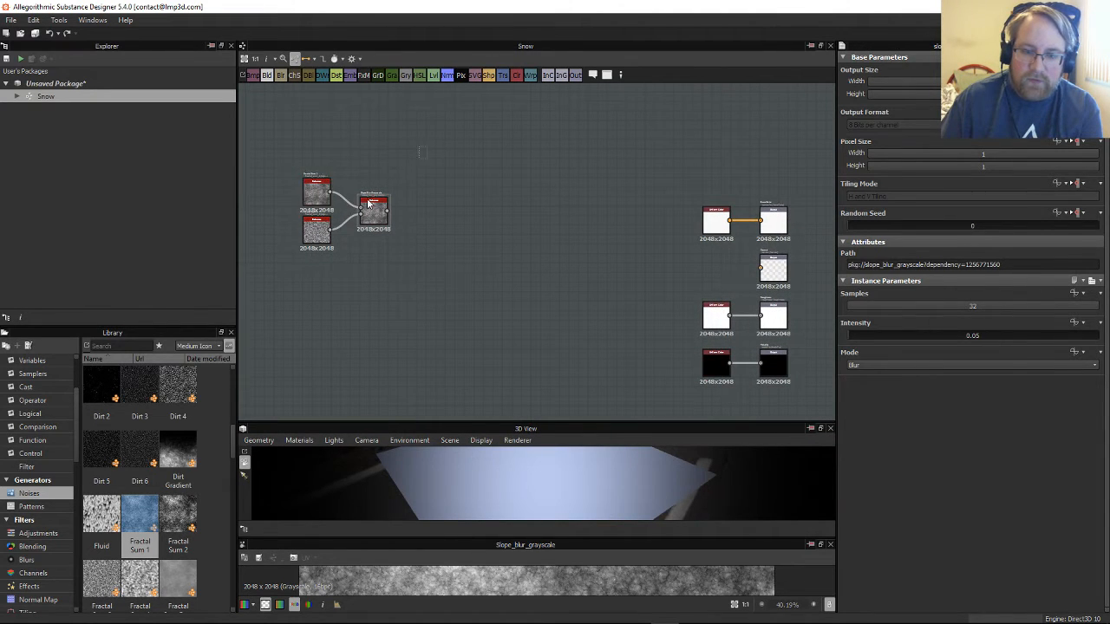
left_click_drag(266, 146, 403, 276)
left_click_drag(383, 210, 425, 267)
left_click(482, 197)
Step: Add a Normal node, feed it from the Slope Blur Grayscale node and connect it to the material's Normal output
scroll(482, 198, "up", 4)
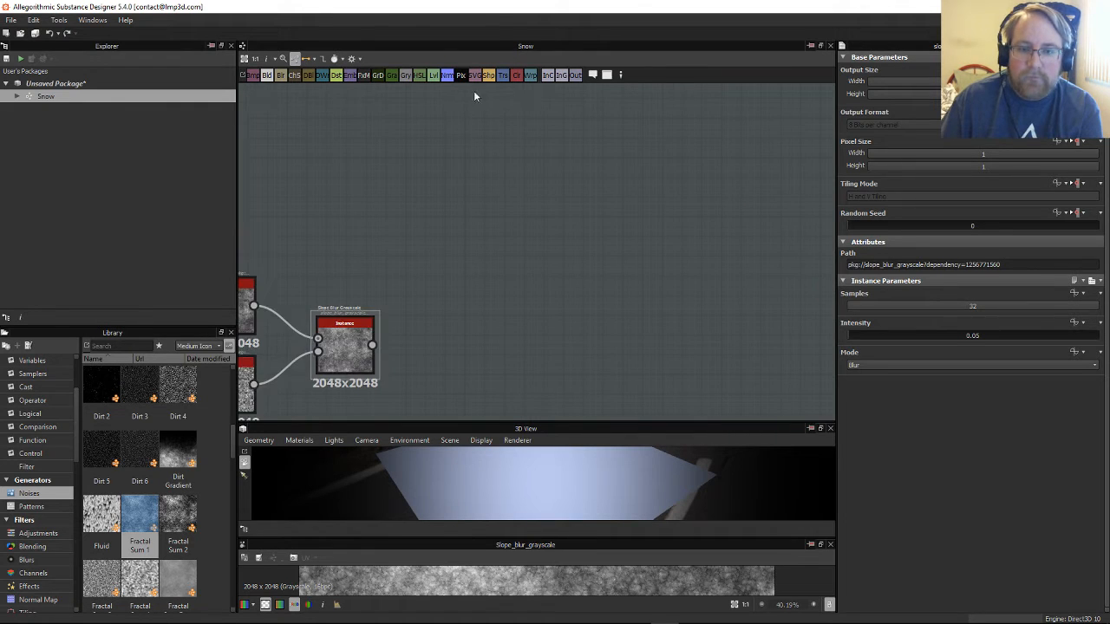
scroll(503, 141, "down", 3)
middle_click_drag(528, 192, 475, 143)
left_click_drag(447, 75, 572, 215)
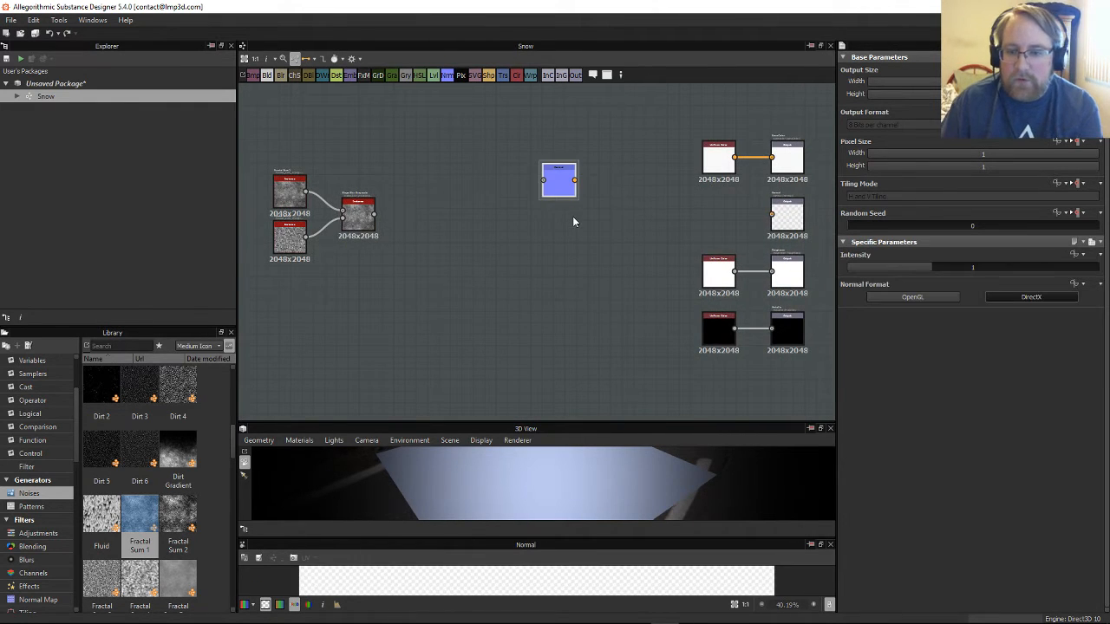
scroll(572, 216, "up", 2)
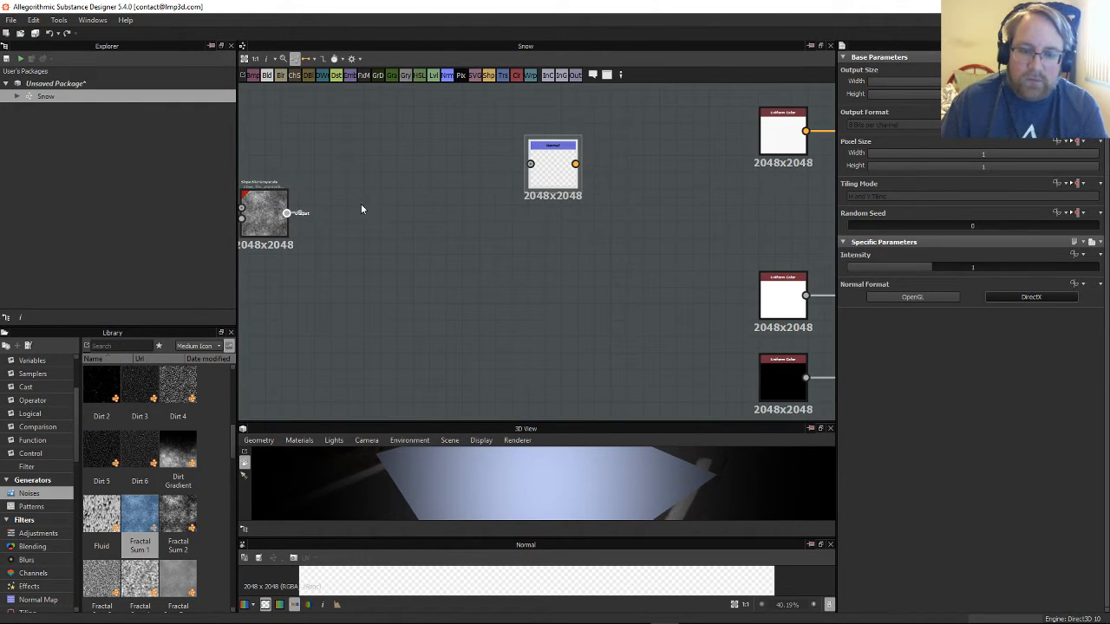
left_click_drag(286, 212, 531, 164)
middle_click_drag(599, 170, 469, 191)
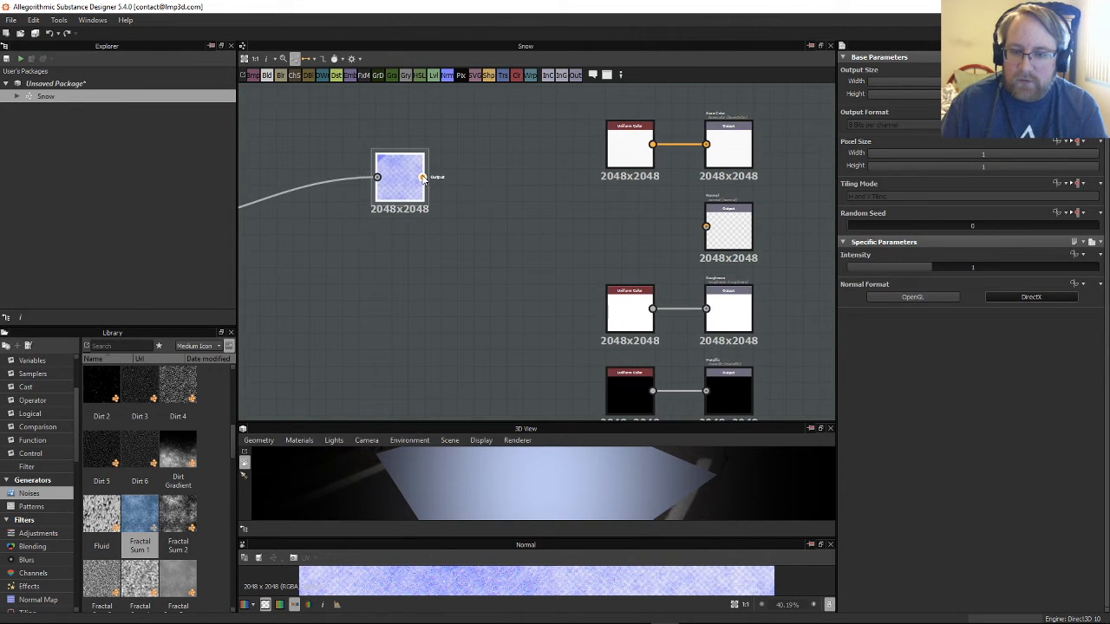
left_click_drag(423, 179, 706, 226)
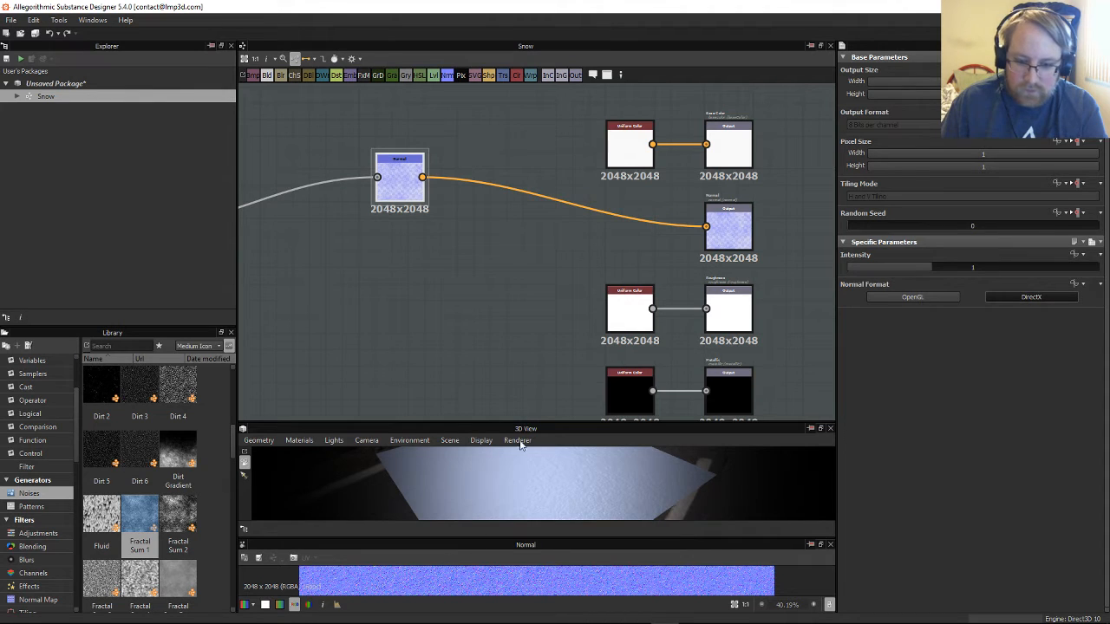
Step: Enlarge the 3D view and examine the surface relief on the plane up close and from another angle
middle_click_drag(546, 325, 572, 192)
scroll(572, 191, "up", 1)
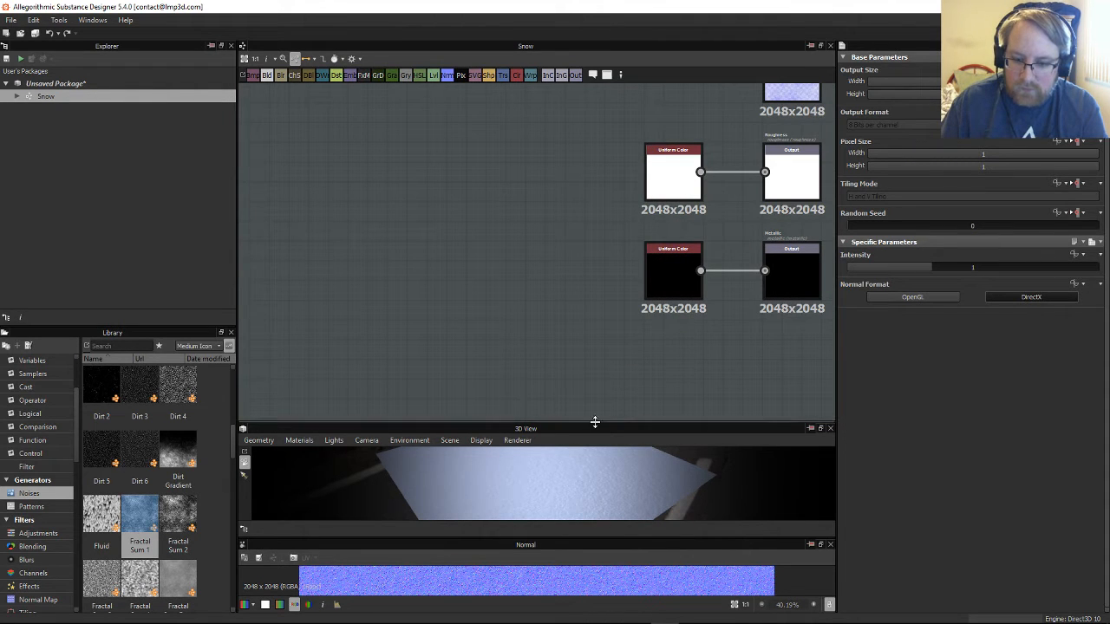
left_click_drag(596, 422, 590, 131)
scroll(638, 318, "up", 6)
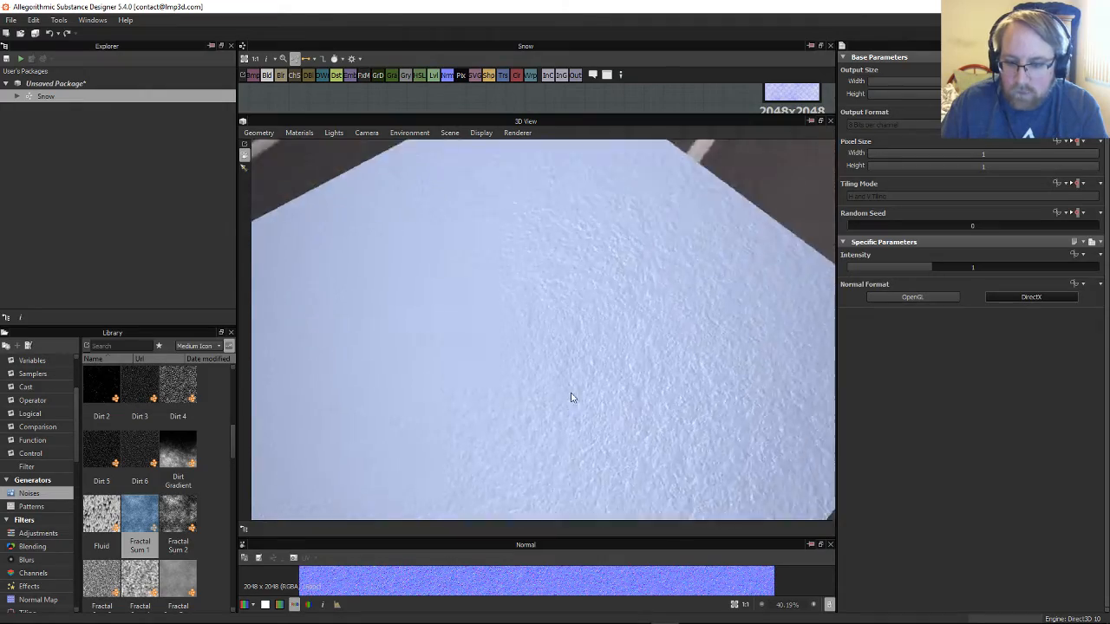
left_click_drag(572, 398, 610, 399)
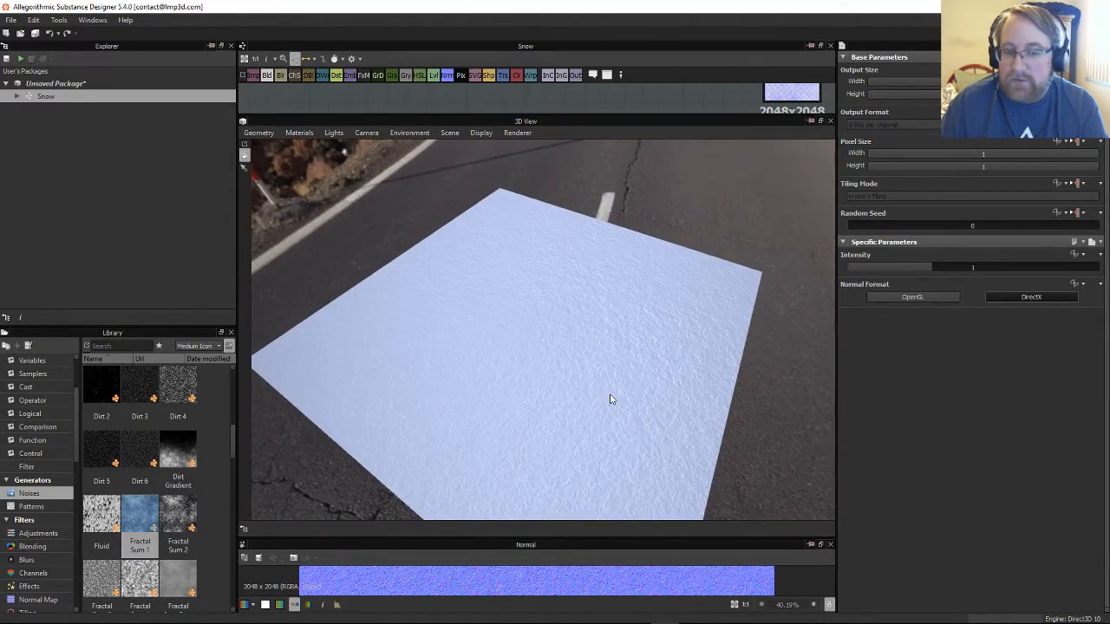
Step: Switch the 3D preview geometry from the high-resolution plane to a sphere
left_click(256, 132)
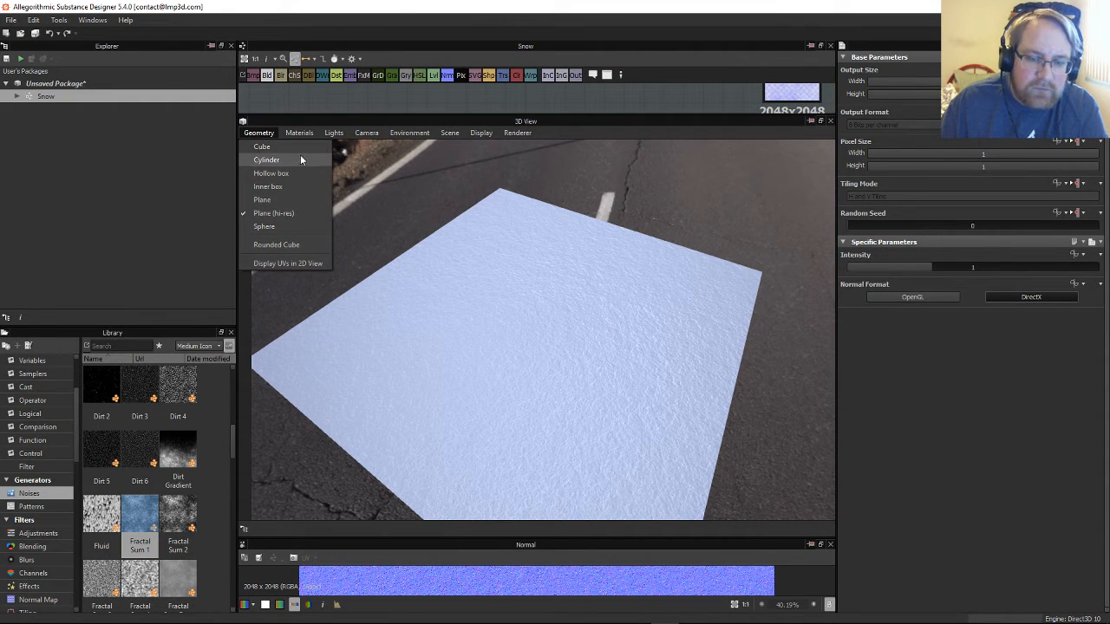
left_click(295, 230)
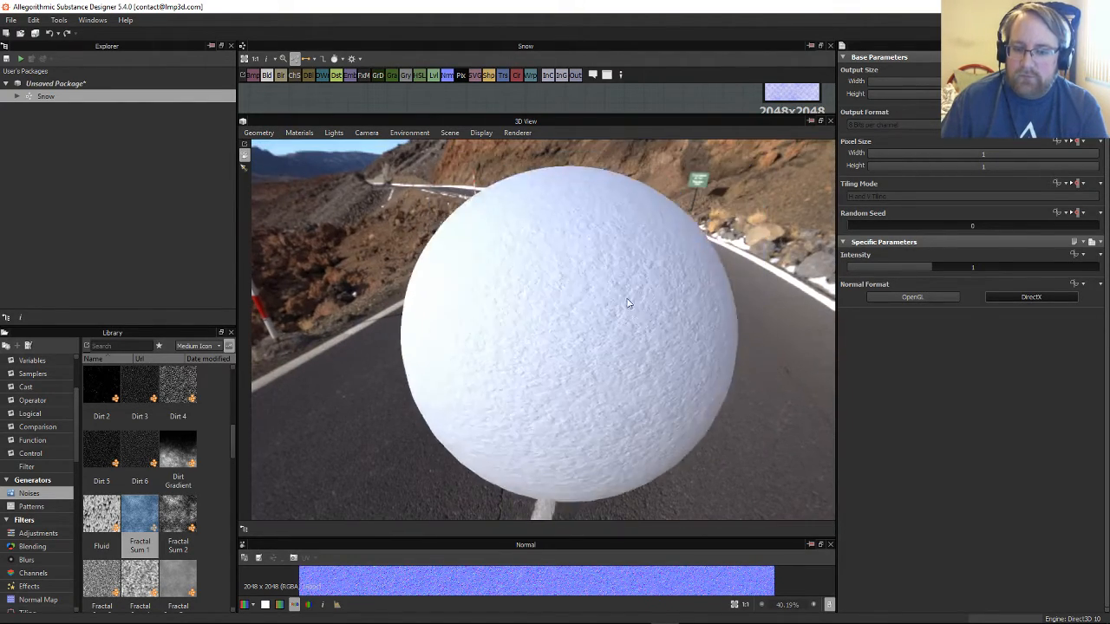
middle_click_drag(569, 291, 552, 312)
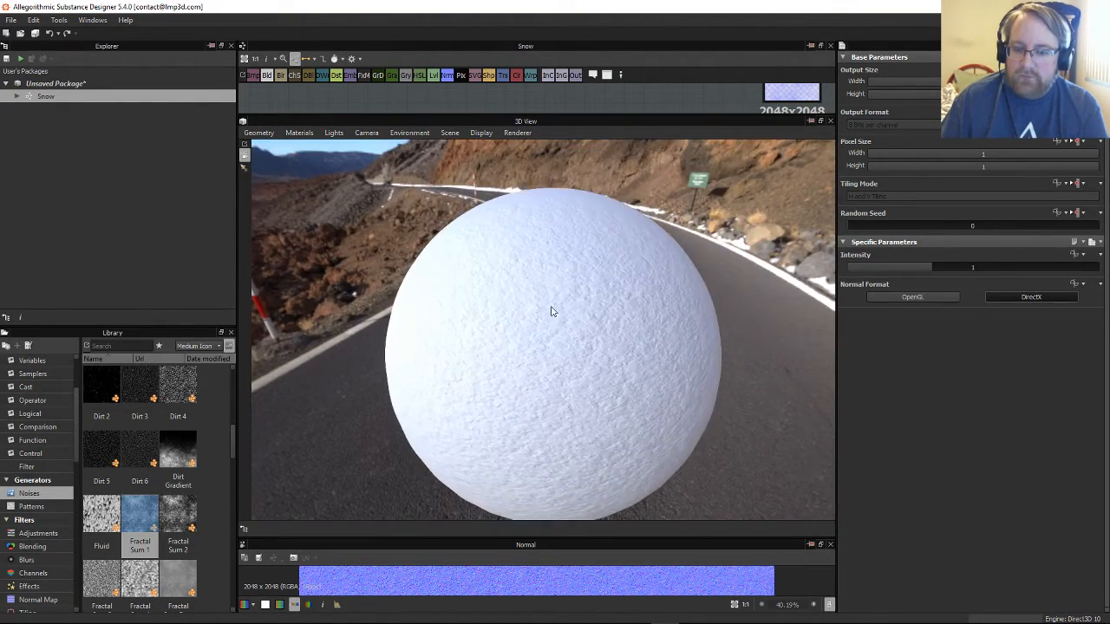
Step: Examine the snow surface on the sphere from several sides and distances under the environment lighting
left_click_drag(552, 313, 810, 300)
middle_click_drag(649, 304, 653, 306)
scroll(657, 311, "up", 5)
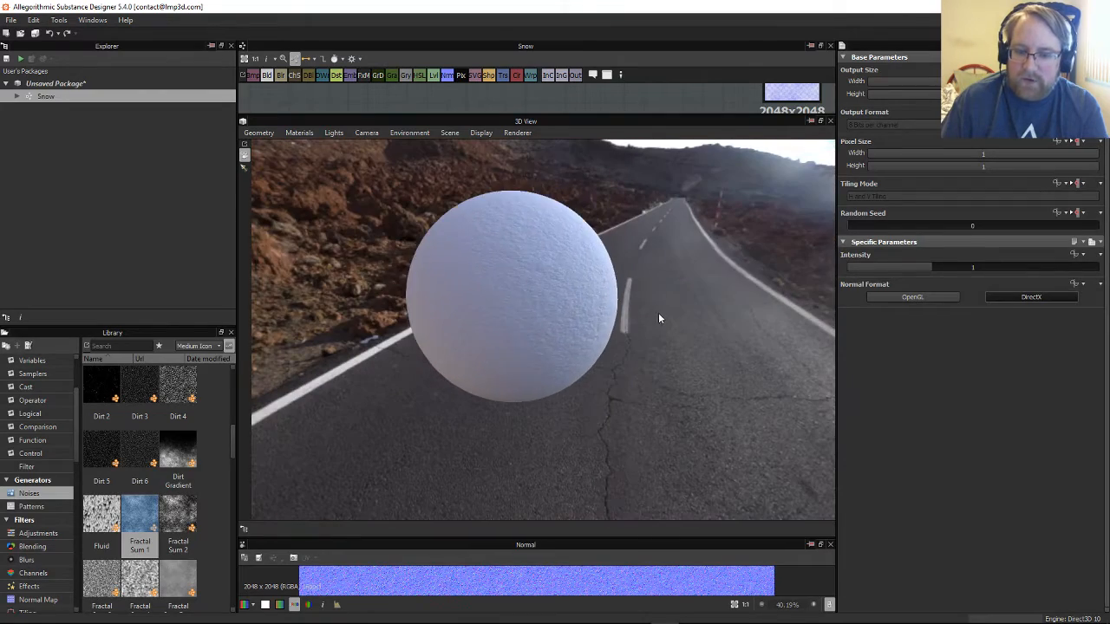
left_click_drag(665, 297, 479, 307)
scroll(552, 314, "down", 4)
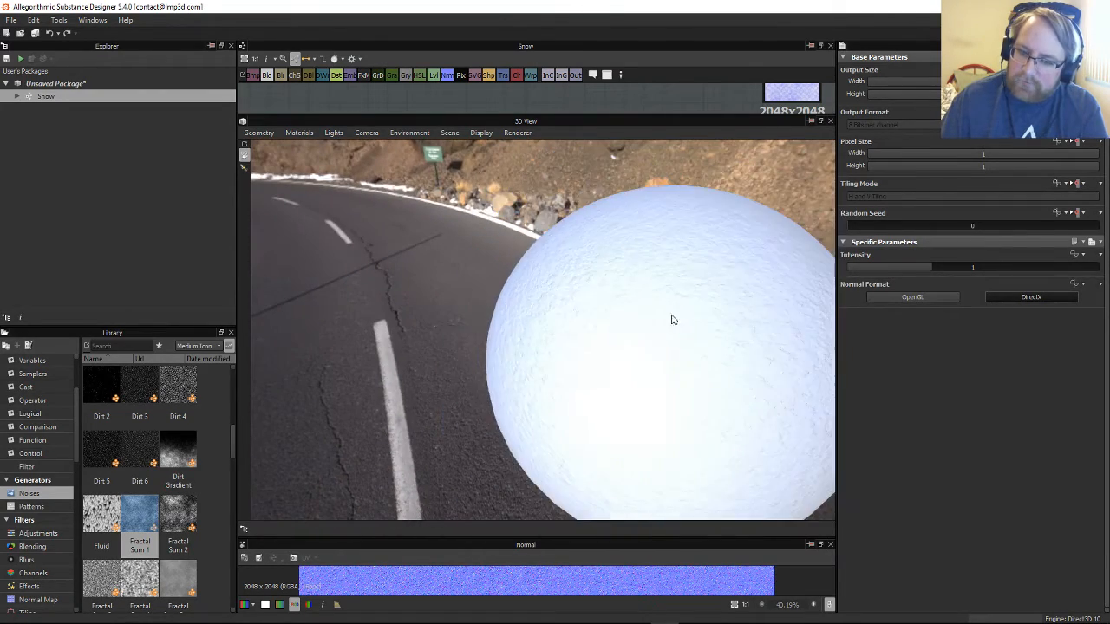
middle_click_drag(671, 320, 591, 308)
mouse_move(599, 306)
left_mouse_down()
mouse_move(531, 296)
mouse_move(634, 300)
mouse_move(611, 298)
left_mouse_up()
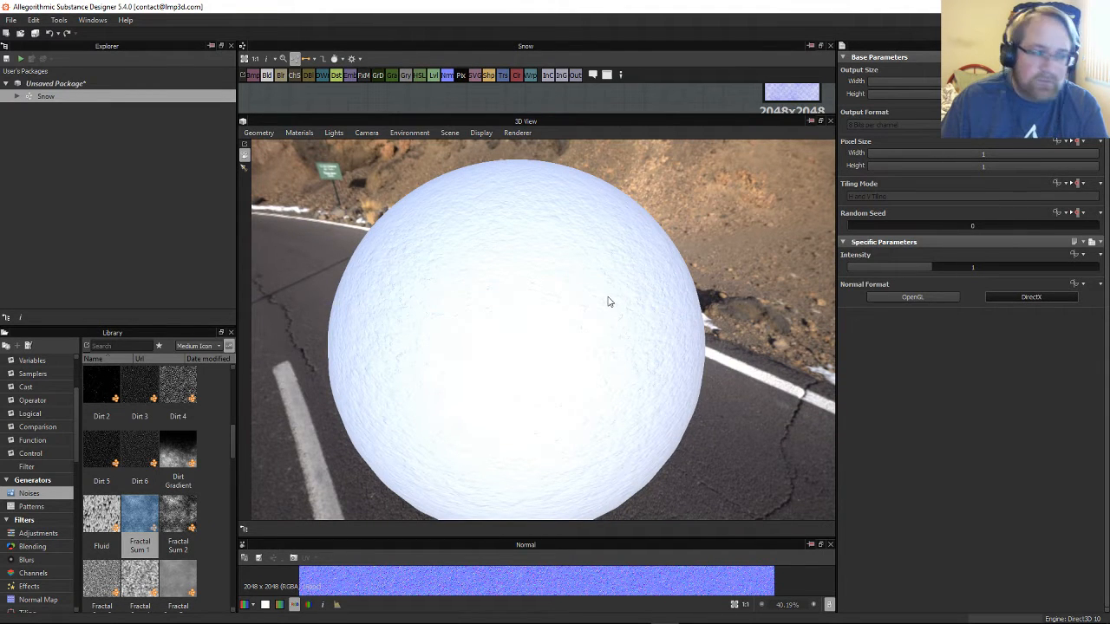
left_click_drag(607, 306, 487, 282)
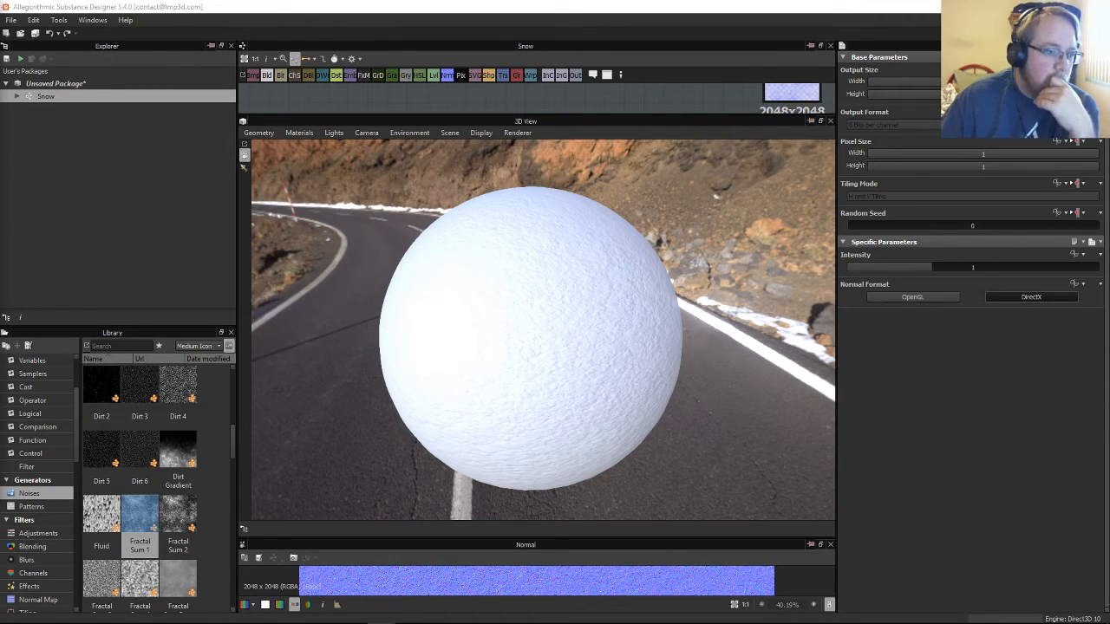
Step: Switch to Chrome, open the Wikipedia Albedo article from the search results in a new tab, and read its Snow section
key("alt+Tab")
left_click(625, 88)
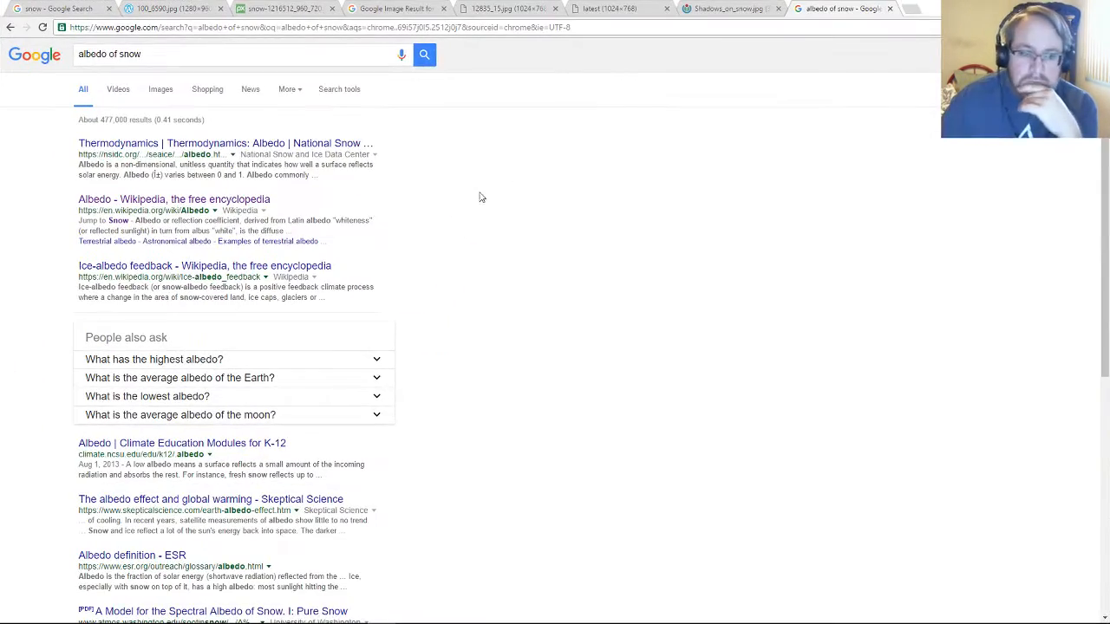
right_click(200, 200)
left_click(271, 211)
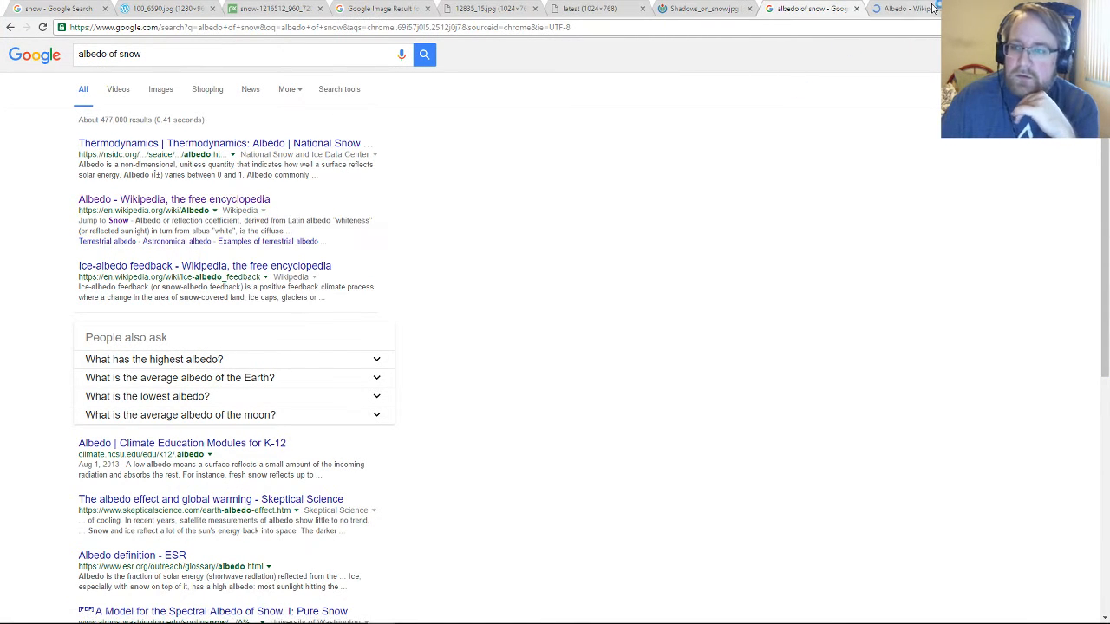
key("ctrl+Tab")
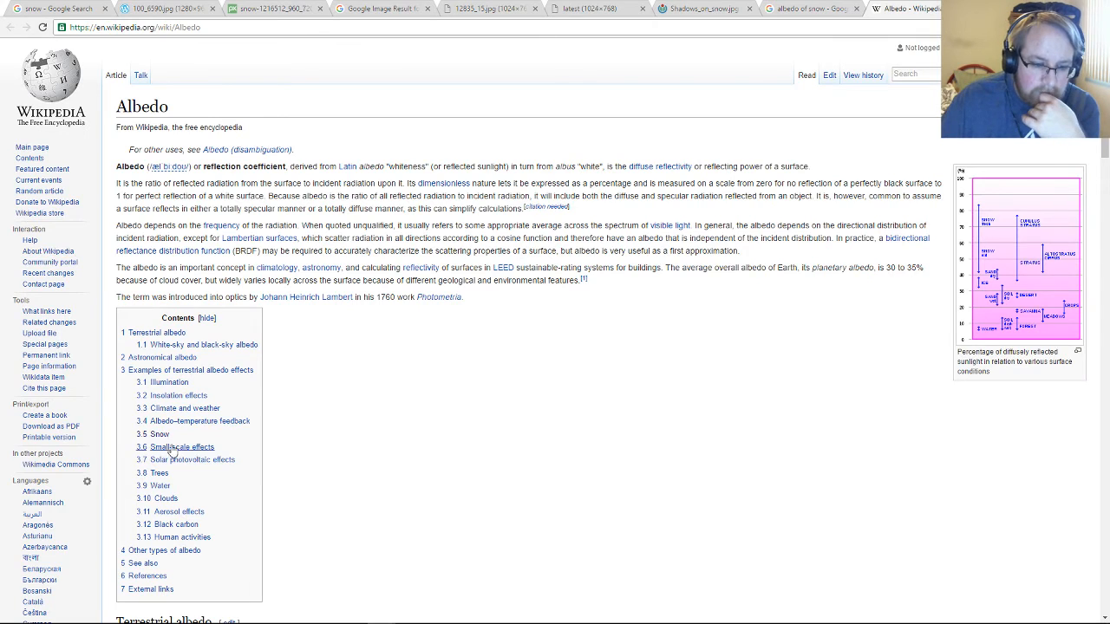
left_click(159, 433)
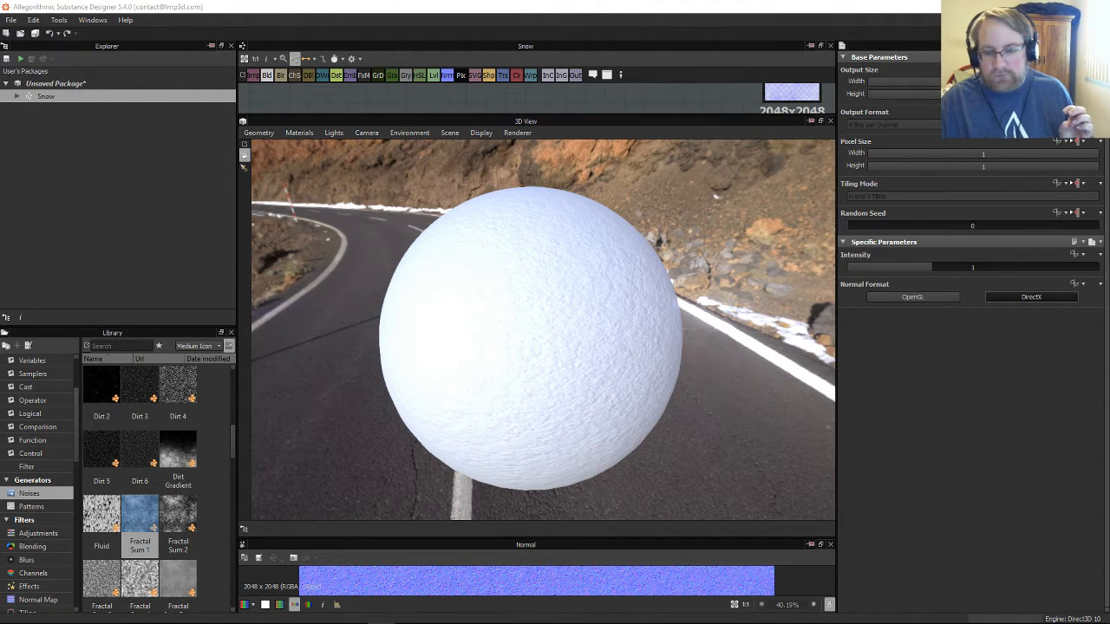
Step: Return to Substance Designer and open the Windows Calculator over it
mouse_move(323, 621)
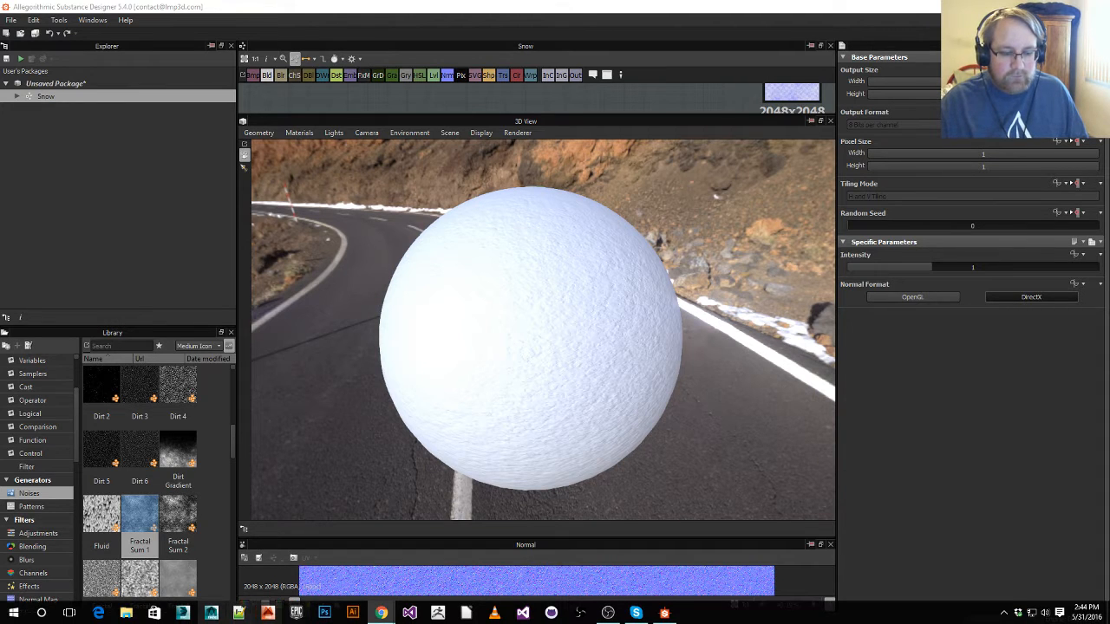
left_click(14, 613)
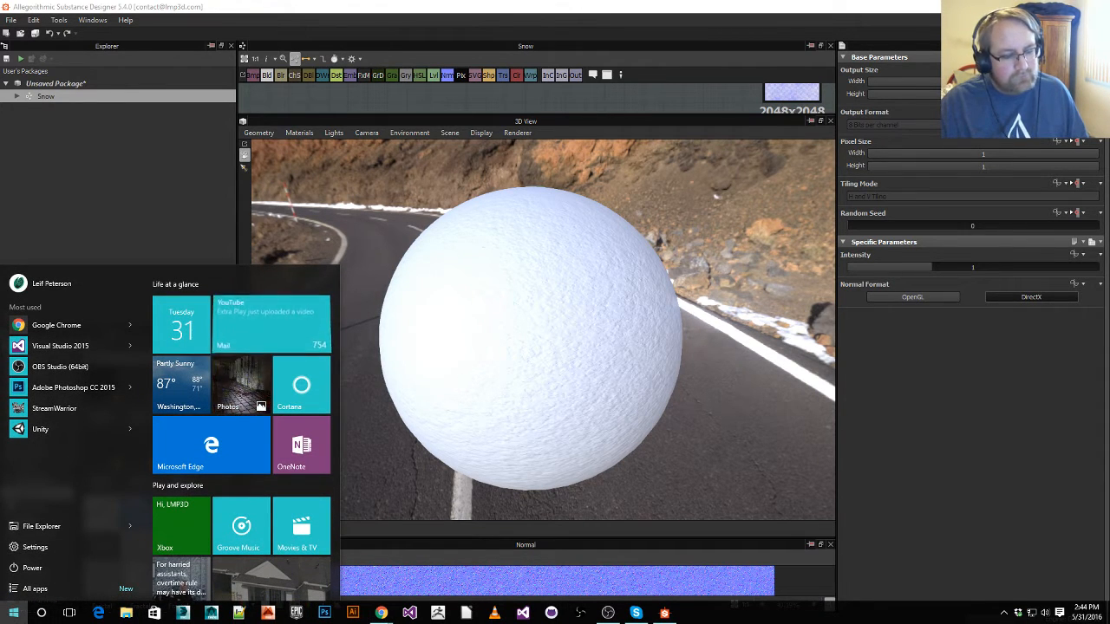
left_click(15, 615)
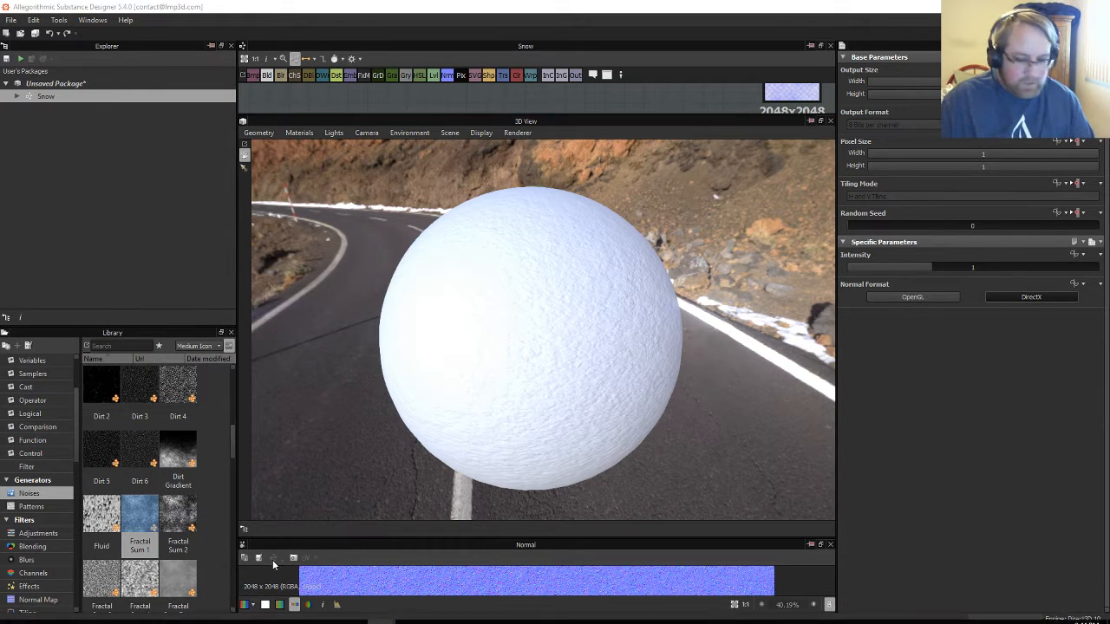
left_click(14, 613)
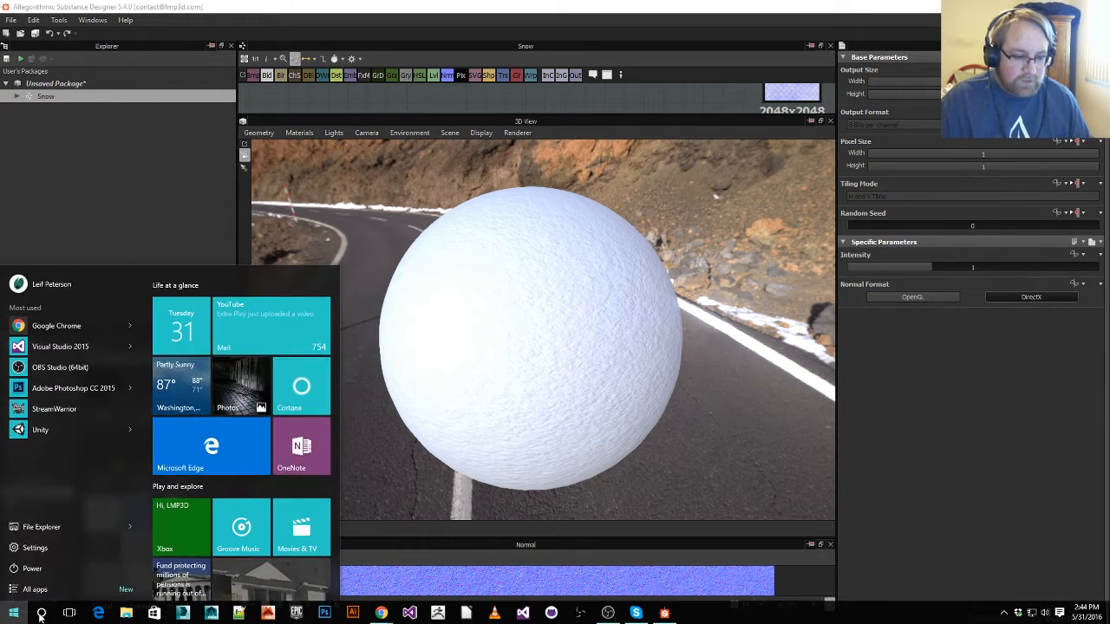
scroll(305, 534, "down", 3)
left_click(254, 555)
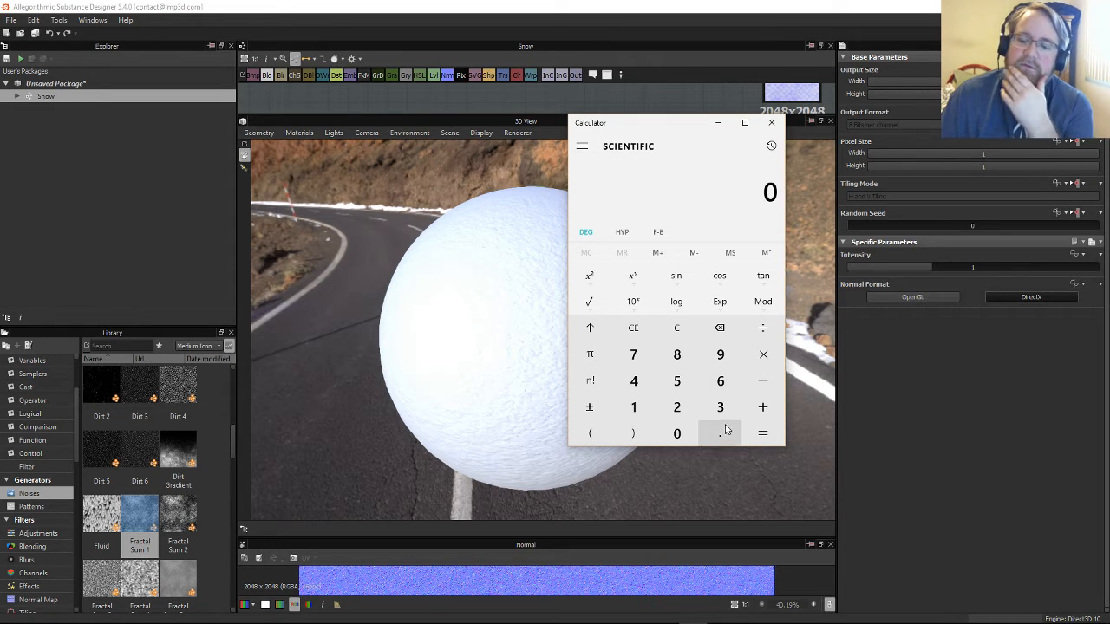
left_click(675, 408)
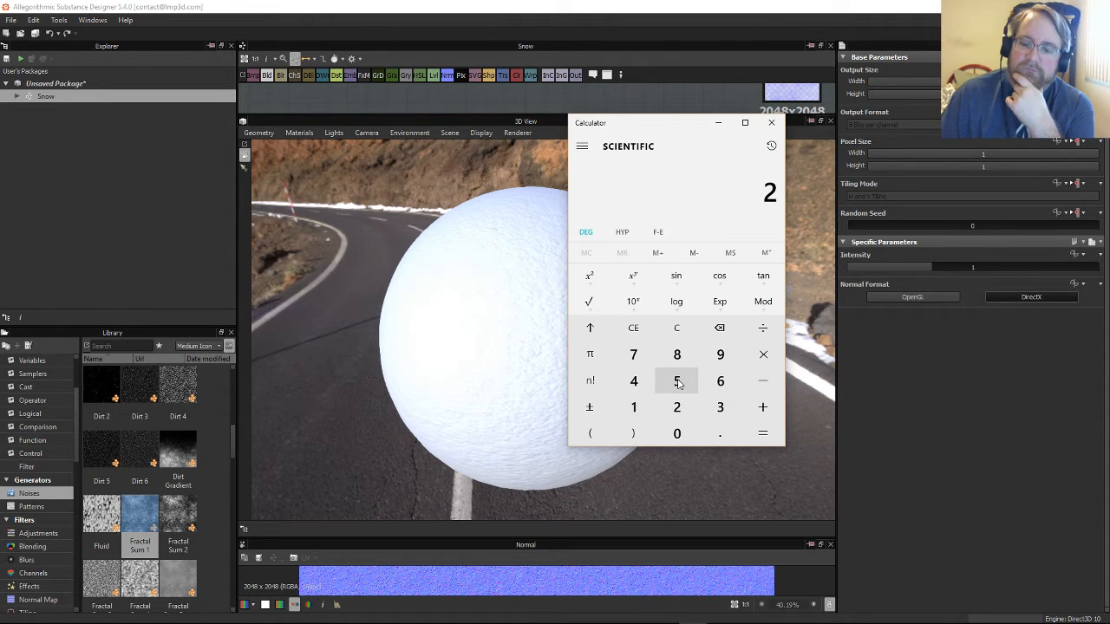
double_click(677, 382)
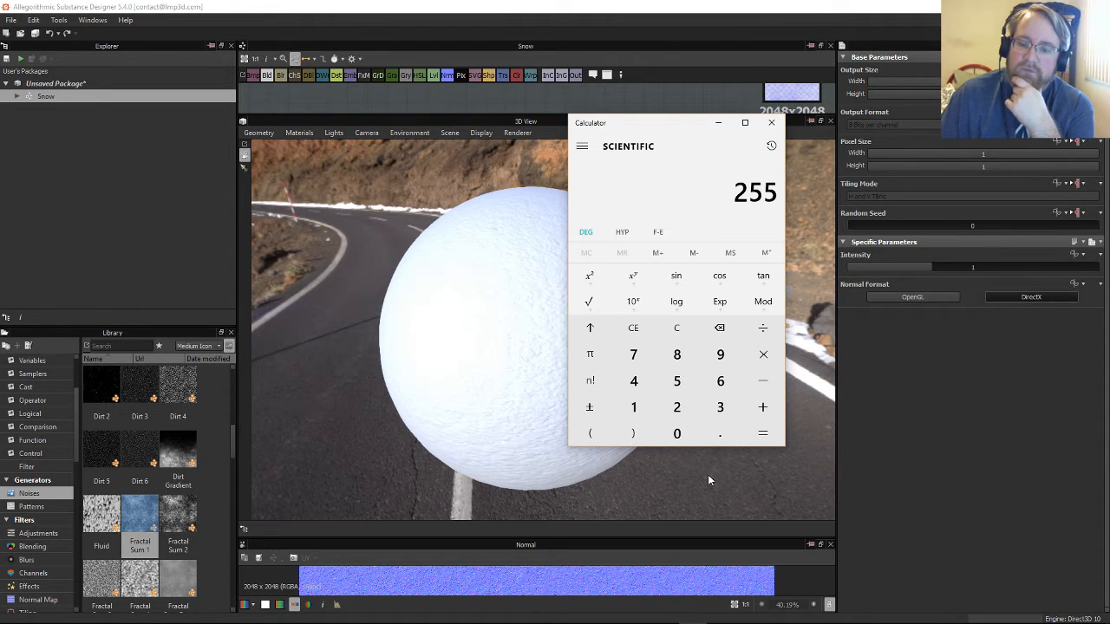
left_click(763, 333)
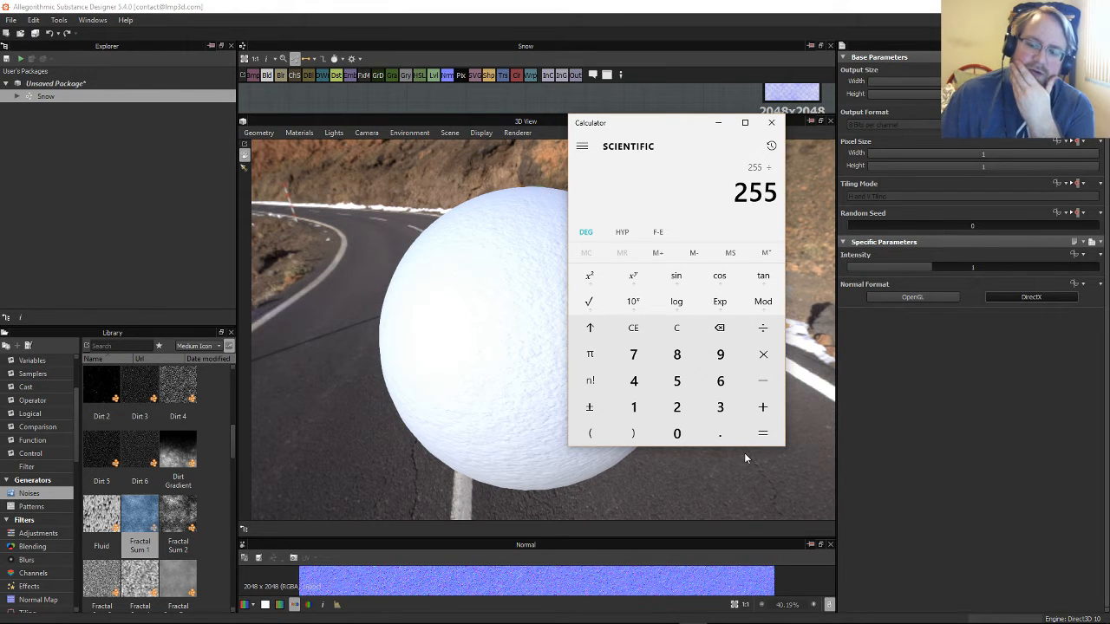
left_click(673, 331)
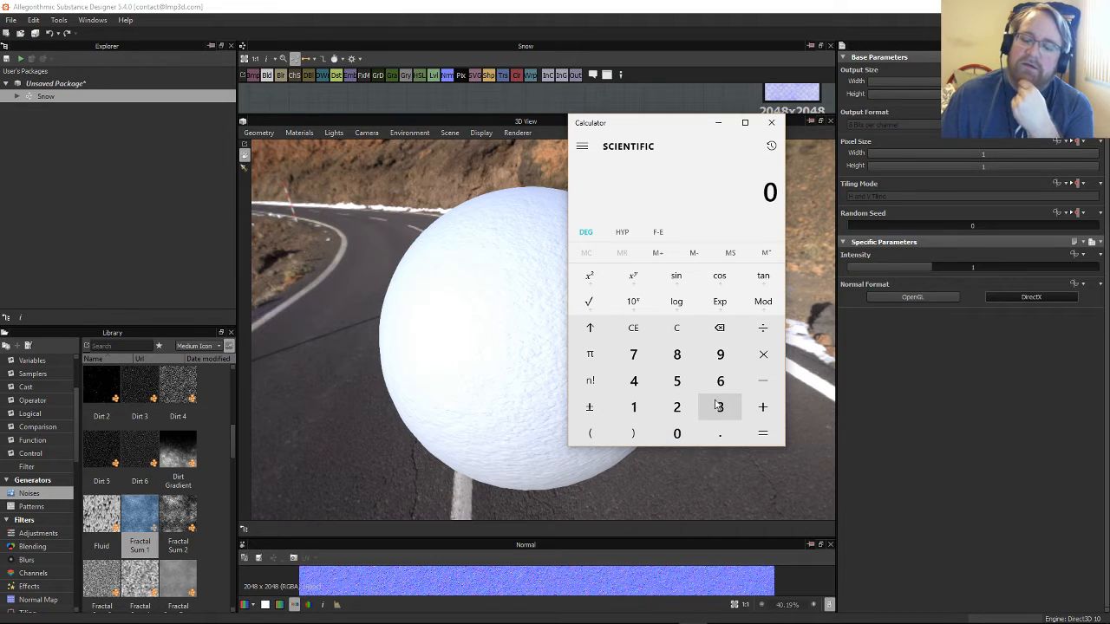
Step: Calculate 255 × 0.9 for the snow's albedo value and move the Calculator out of the way
left_click(677, 405)
left_click(678, 382)
left_click(678, 383)
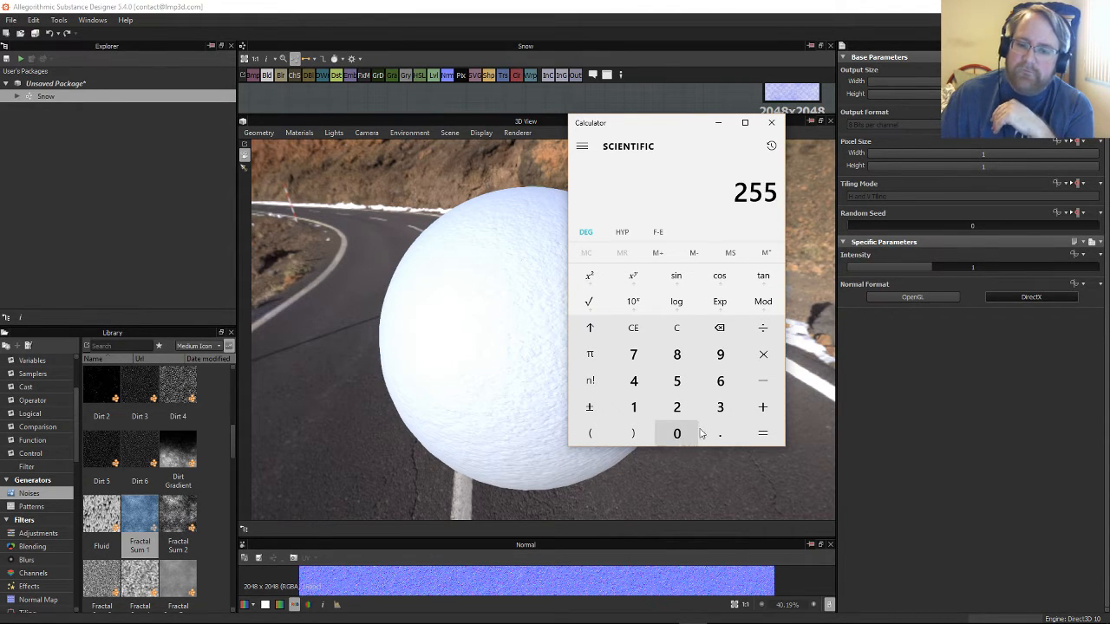
left_click(764, 355)
left_click(720, 433)
left_click(720, 354)
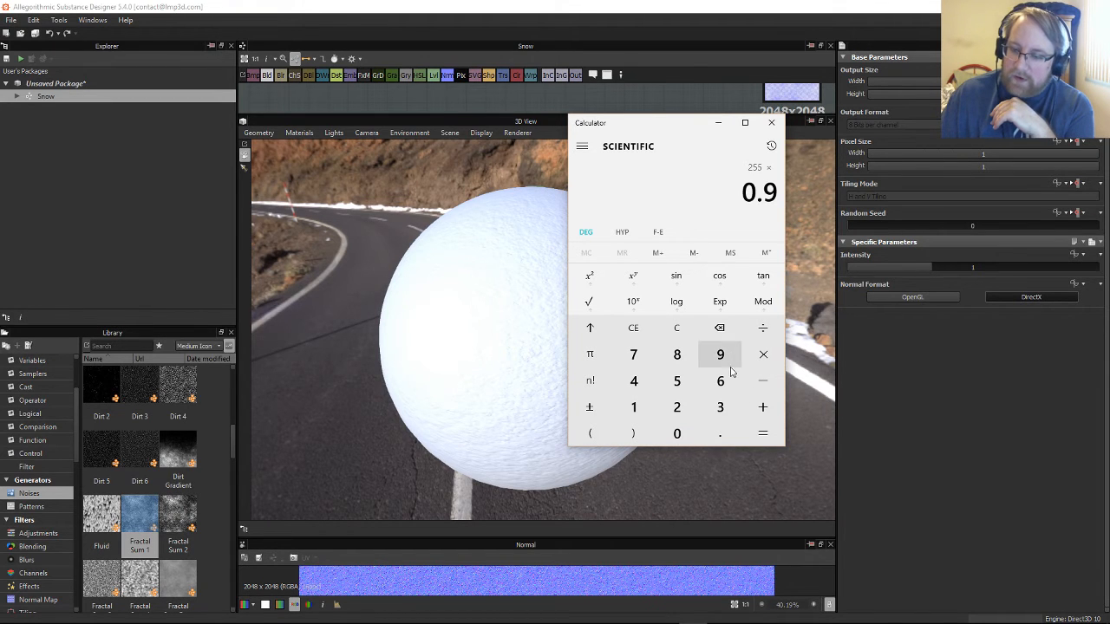
left_click(763, 433)
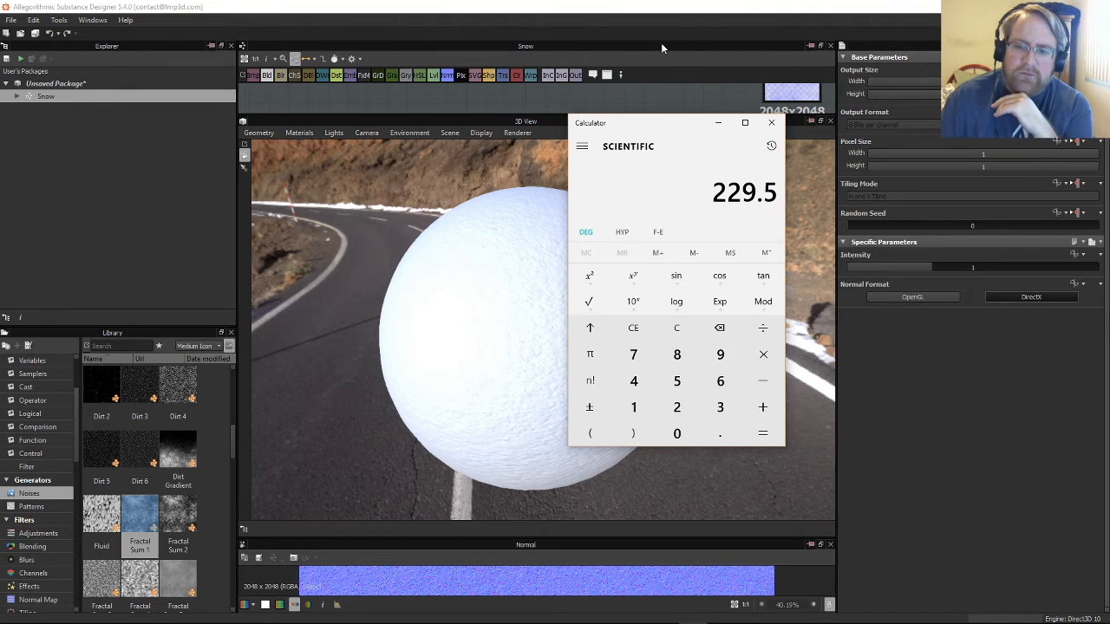
left_click_drag(656, 123, 0, 208)
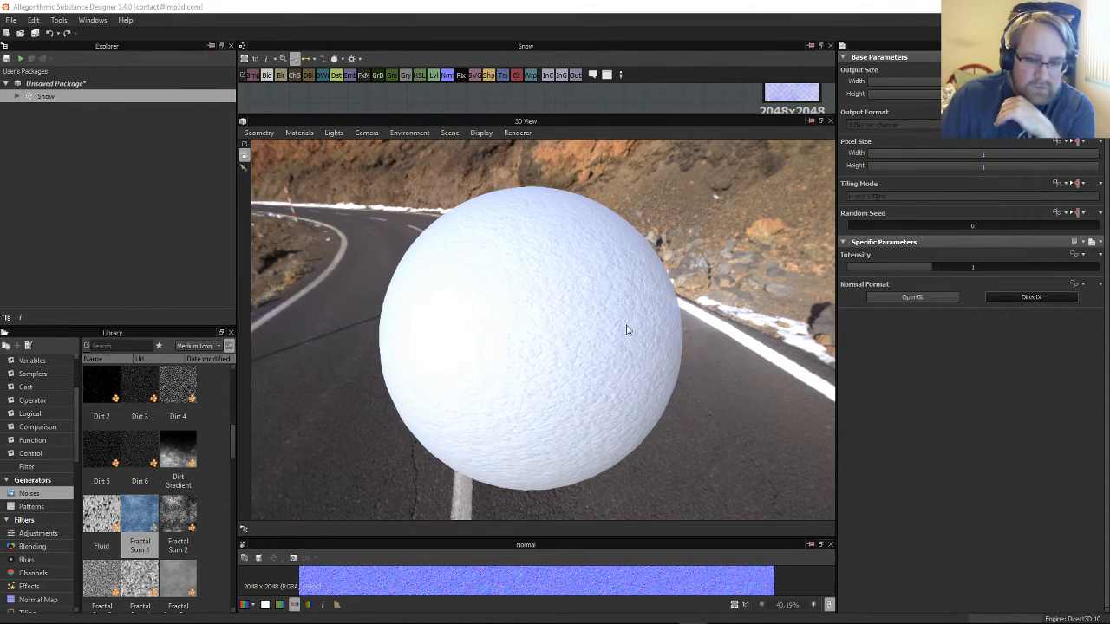
Step: Set the base color's Uniform Color node to a value (V) of 229 and an alpha of 255
left_click_drag(610, 114, 441, 371)
left_click(524, 211)
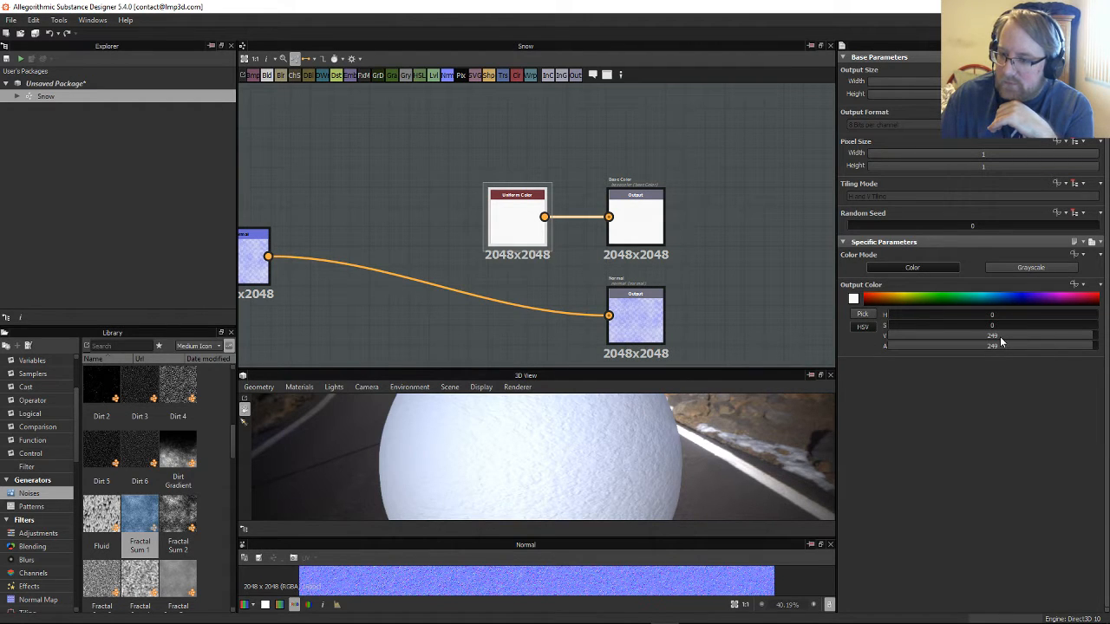
left_click_drag(1000, 336, 1066, 337)
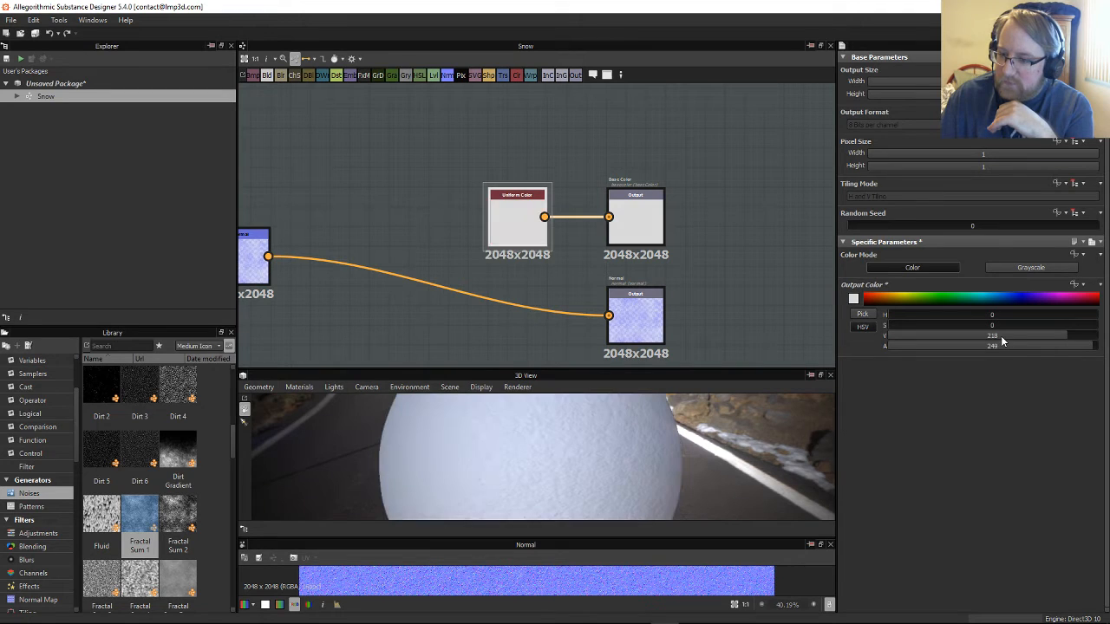
double_click(1000, 336)
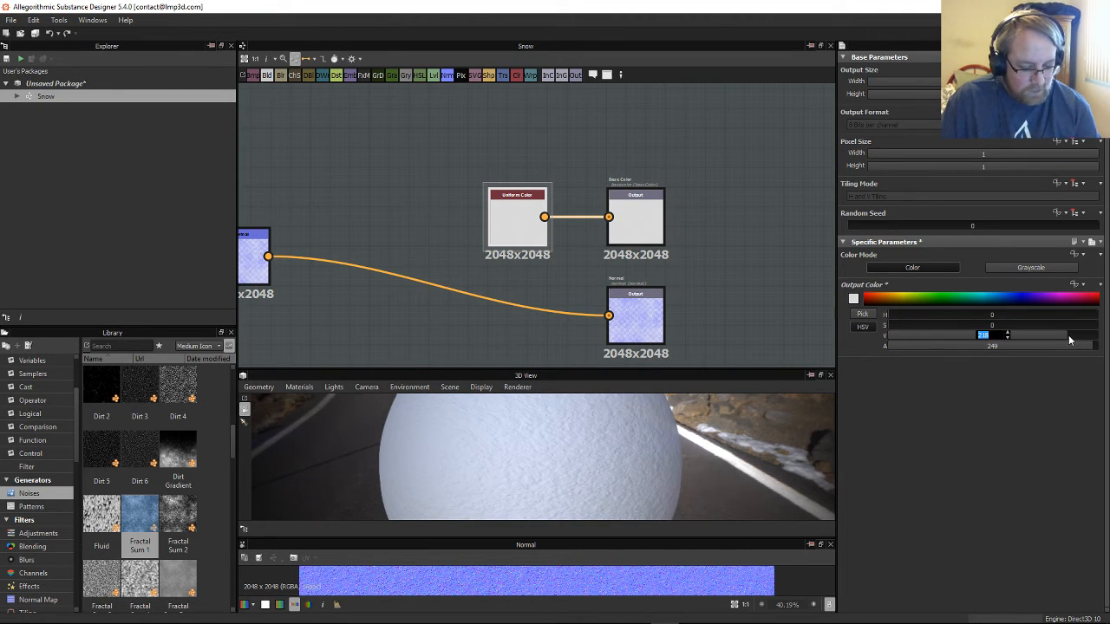
type("2")
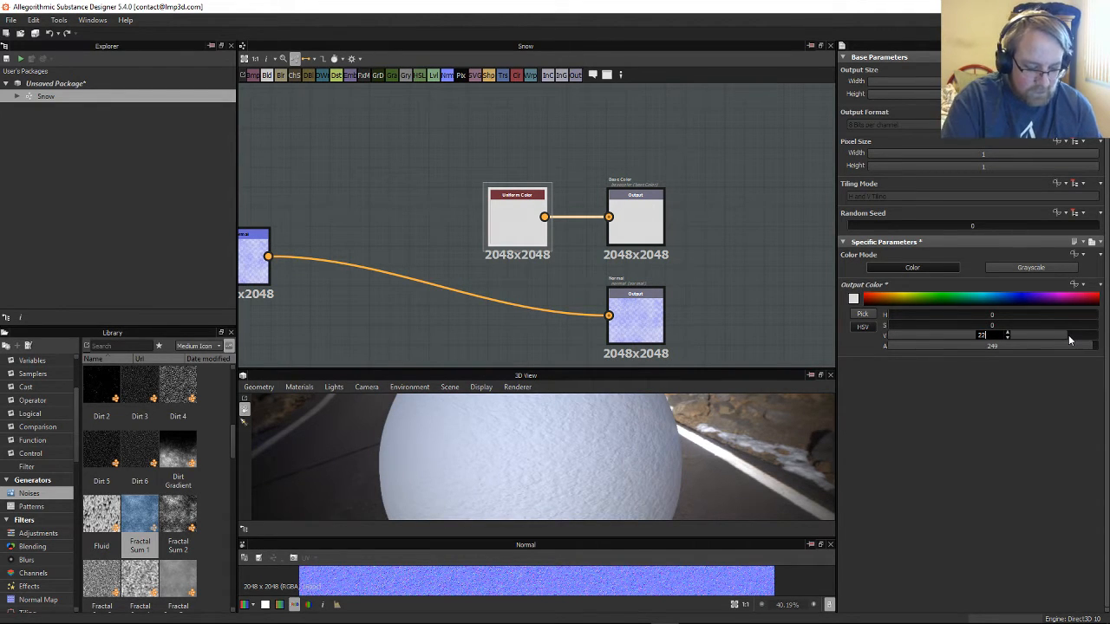
type("59")
key("Return")
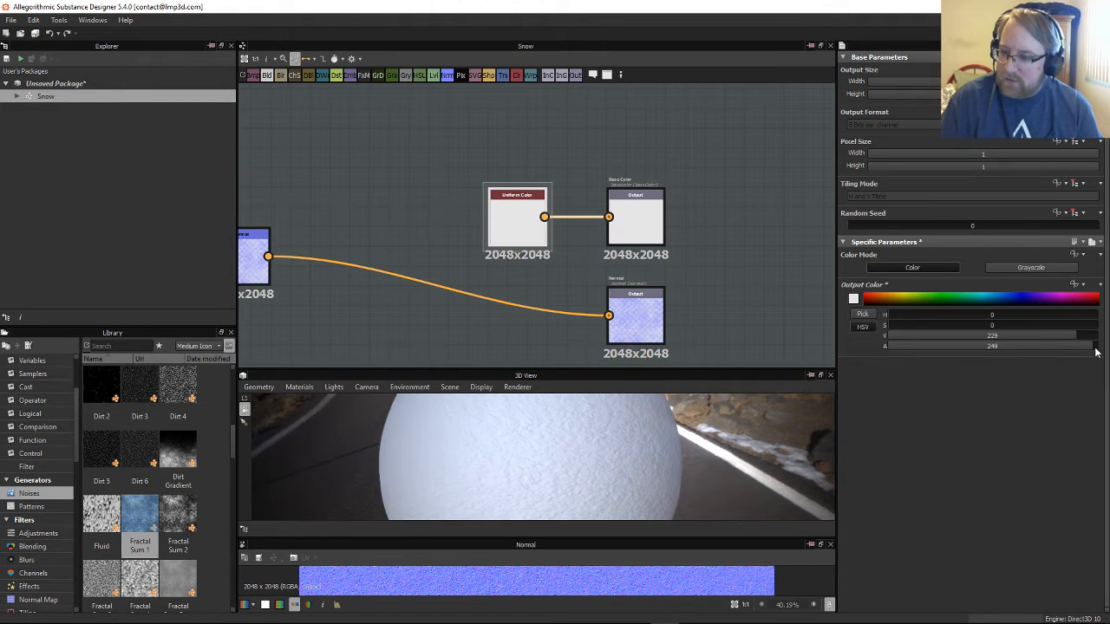
left_click(1094, 347)
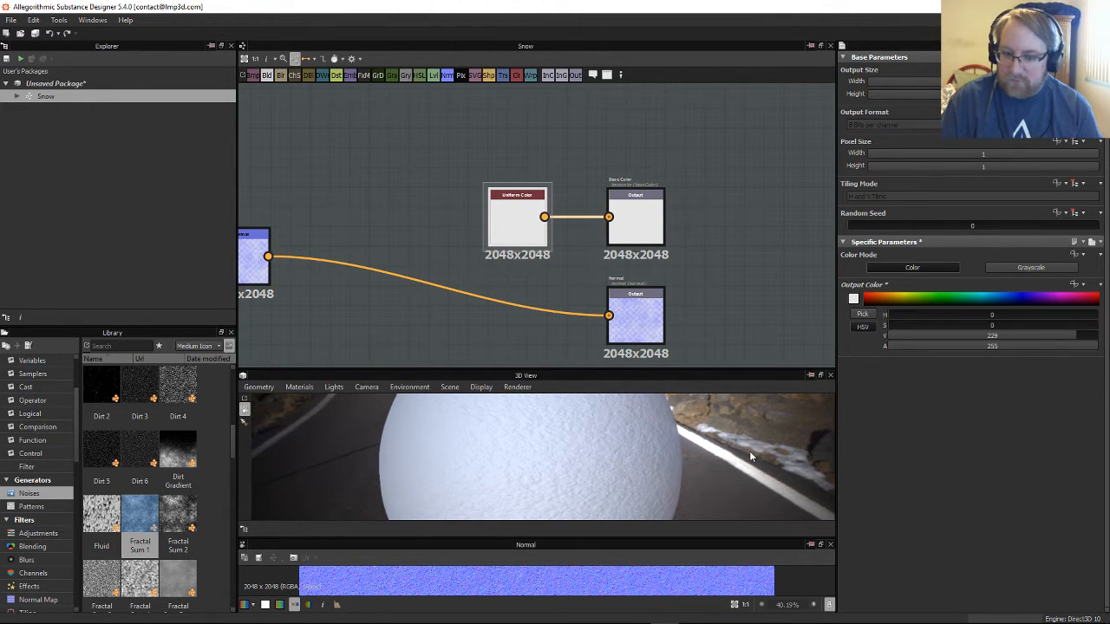
Step: Enlarge the 3D view and examine the darker base color on the sphere from several sides and distances
left_click_drag(749, 451, 617, 432)
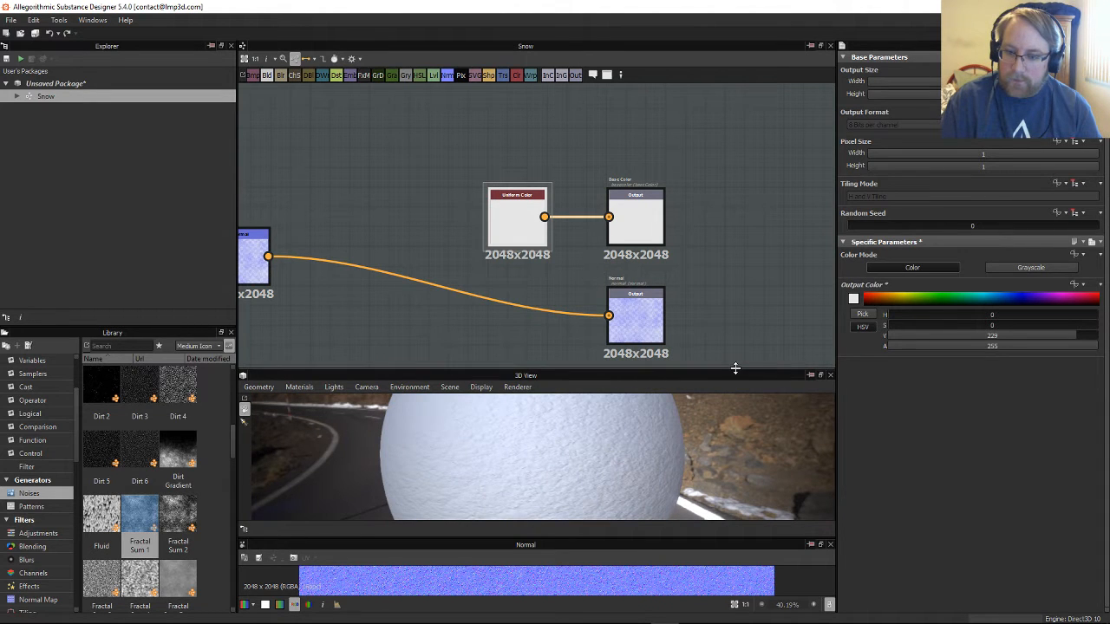
left_click_drag(735, 369, 728, 169)
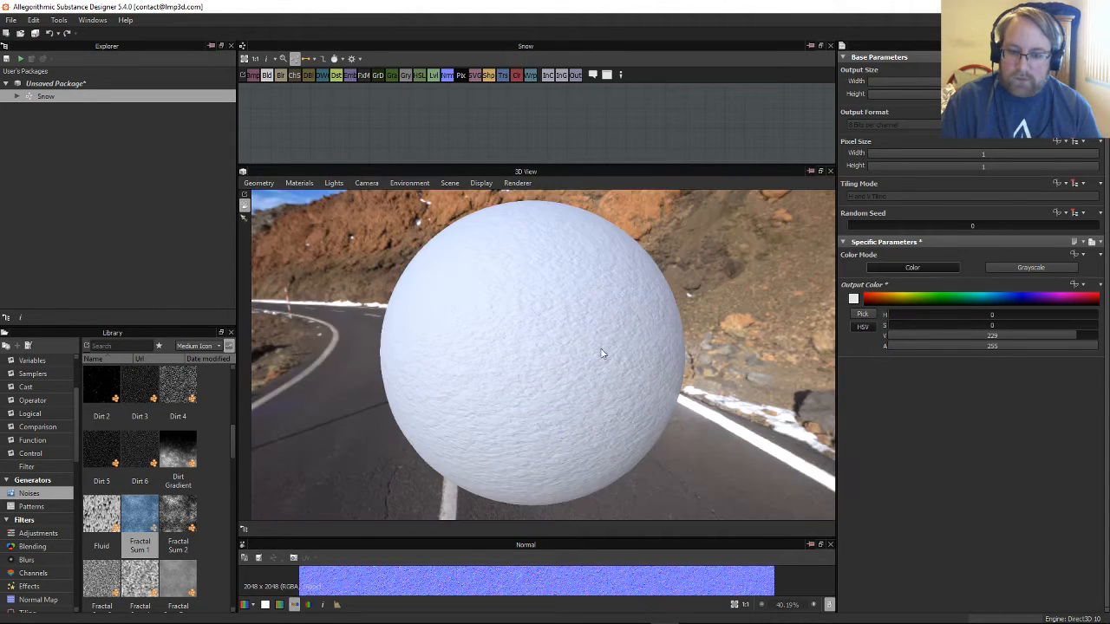
left_click_drag(635, 299, 644, 330)
scroll(634, 331, "up", 6)
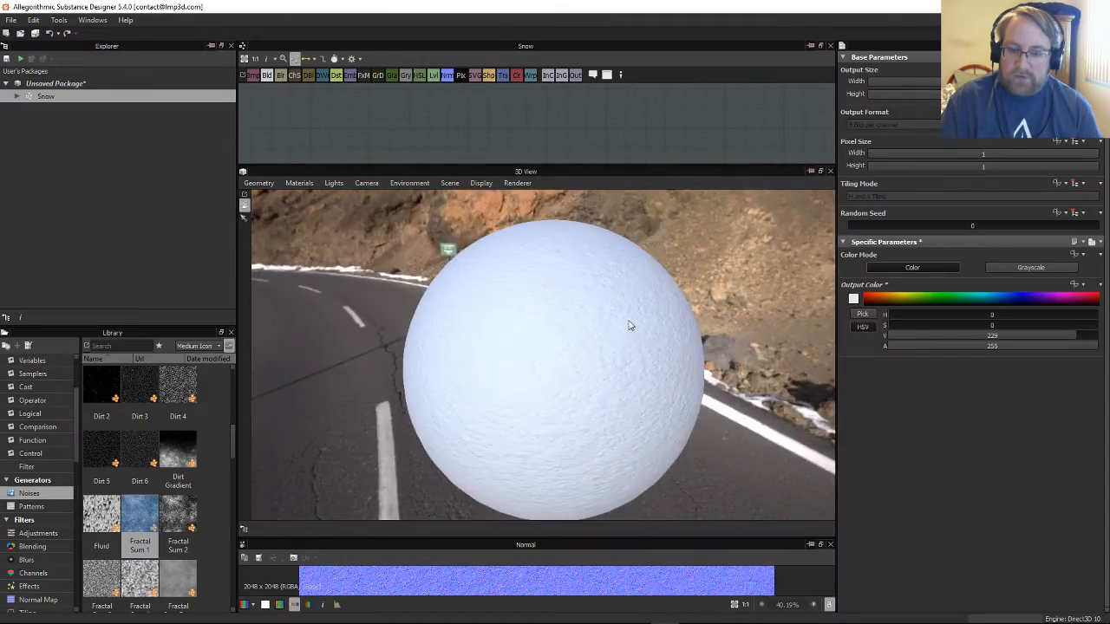
scroll(633, 335, "down", 5)
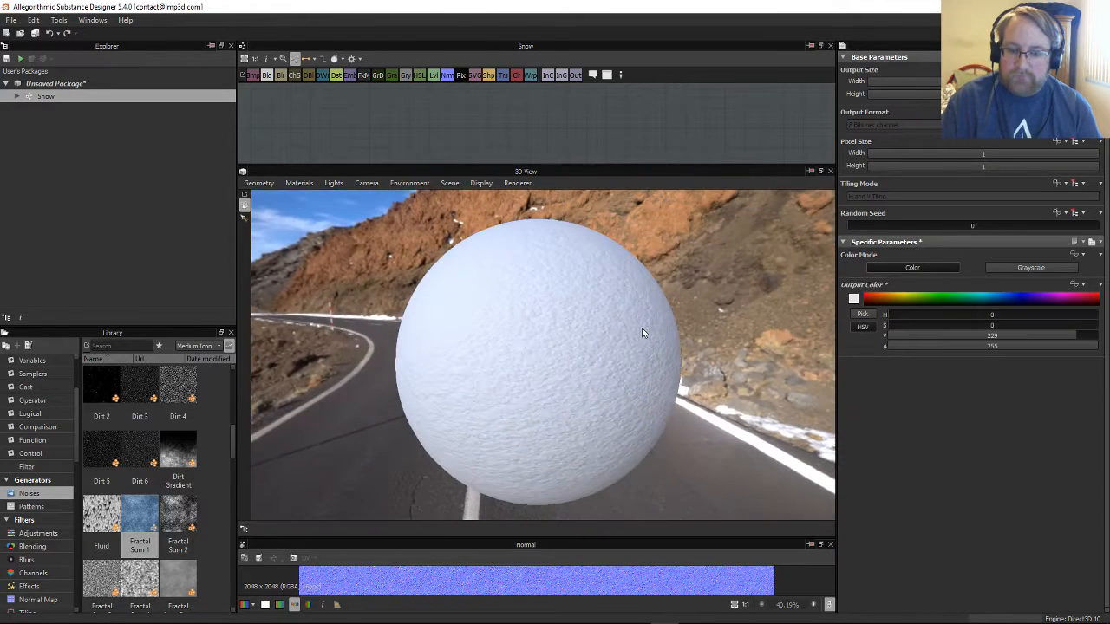
Step: Switch the 3D preview geometry to the standard plane and turn it to show the snow surface
left_click(251, 183)
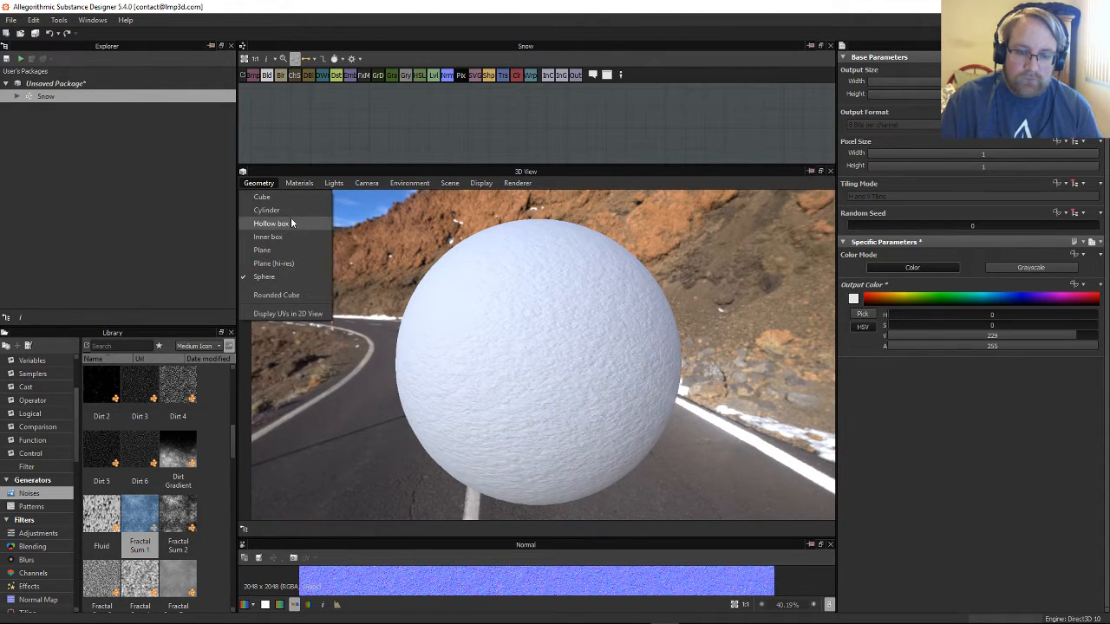
left_click(290, 252)
left_click_drag(521, 364, 618, 353)
scroll(629, 347, "up", 10)
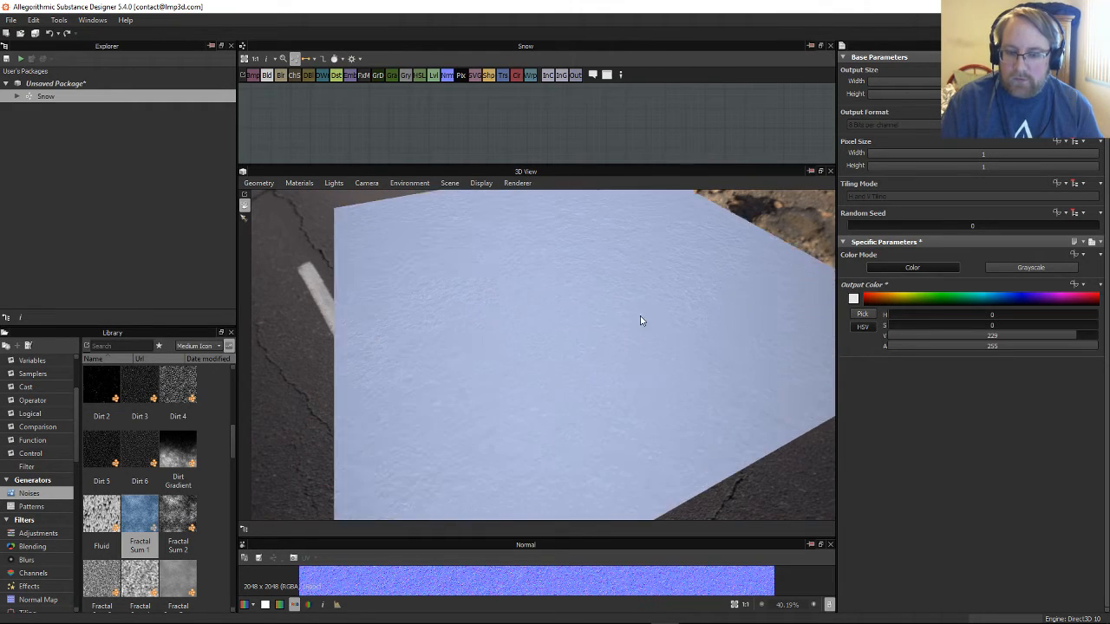
left_click_drag(547, 382, 599, 178)
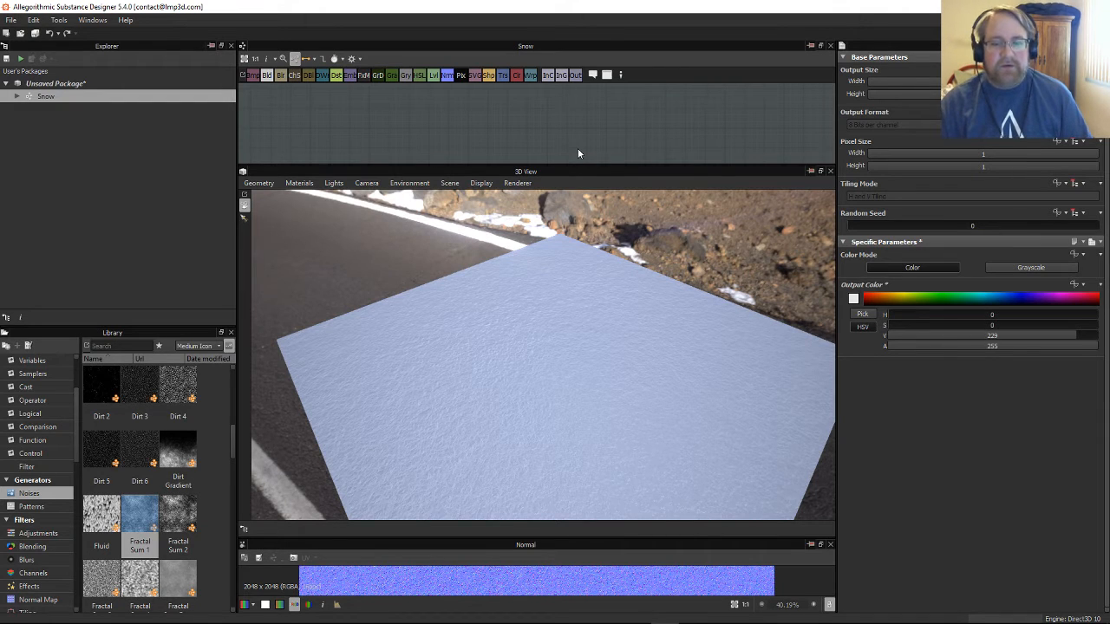
Step: Examine the snow relief and shading on the plane up close and from a lower angle
left_click_drag(583, 165, 586, 217)
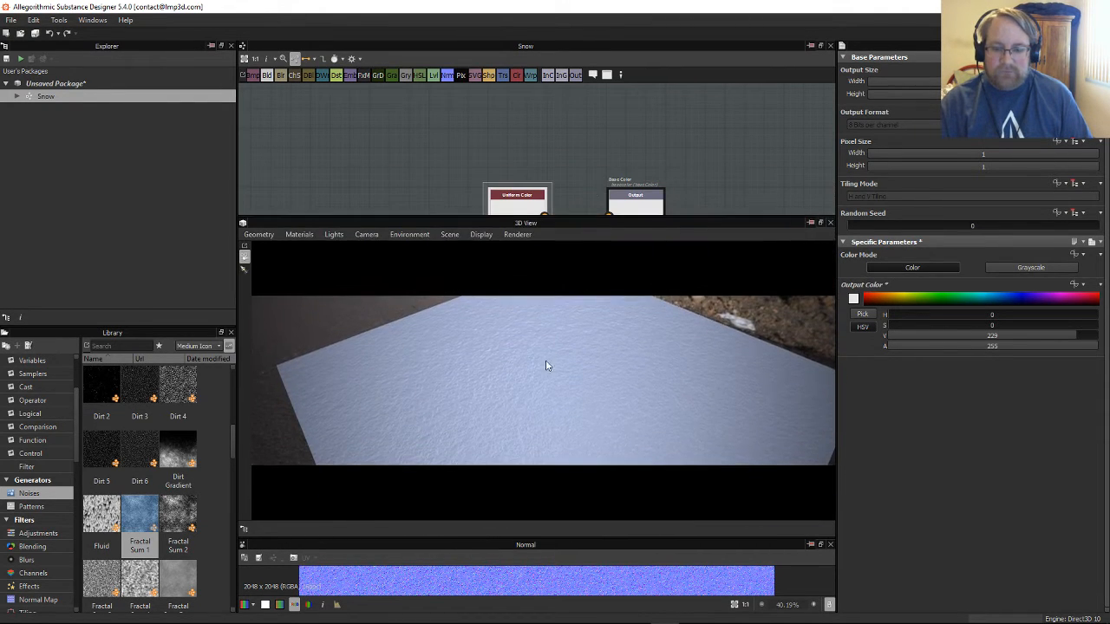
scroll(554, 355, "up", 5)
scroll(602, 394, "down", 1)
scroll(646, 360, "up", 1)
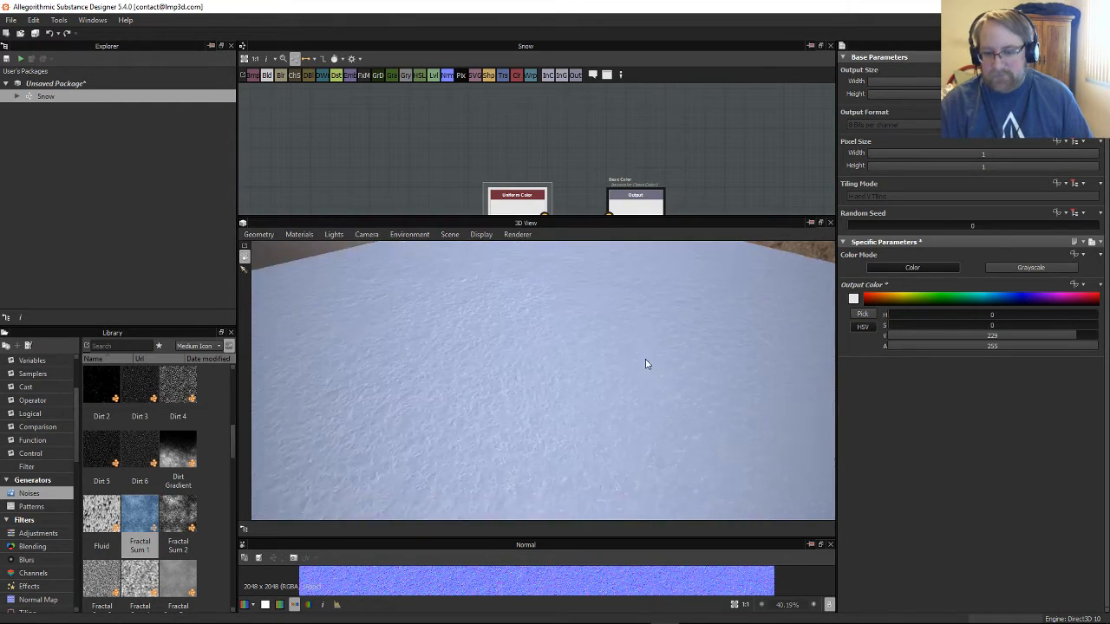
left_click_drag(646, 364, 626, 311)
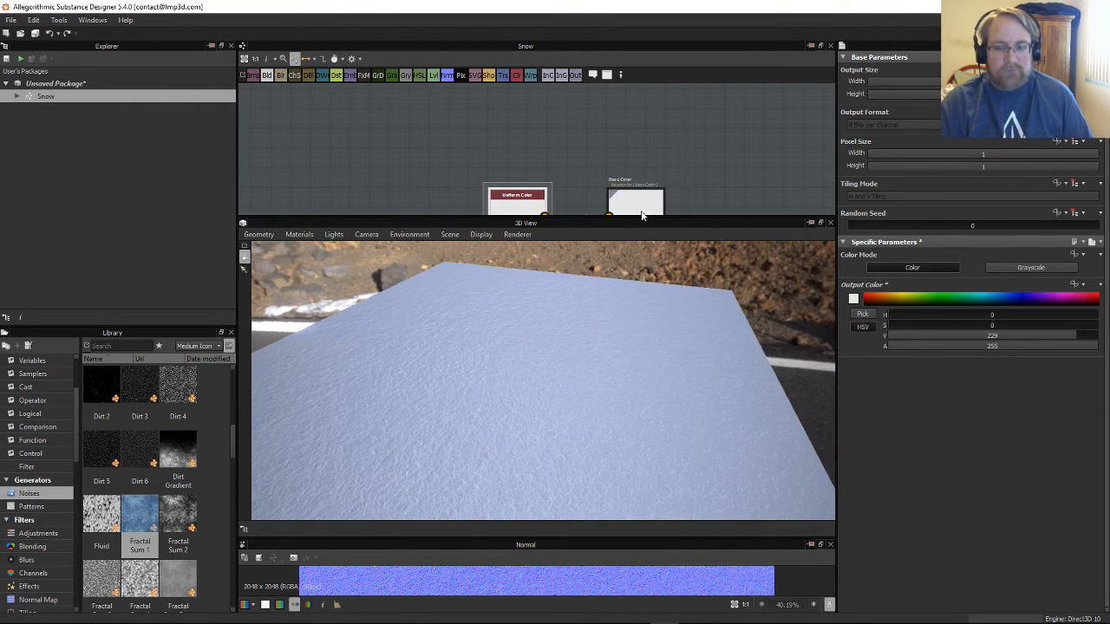
Step: Add a Shape pattern node to the empty graph area beside the roughness Uniform Color node
left_click_drag(665, 218, 651, 395)
middle_click_drag(697, 280, 701, 194)
scroll(681, 260, "up", 4)
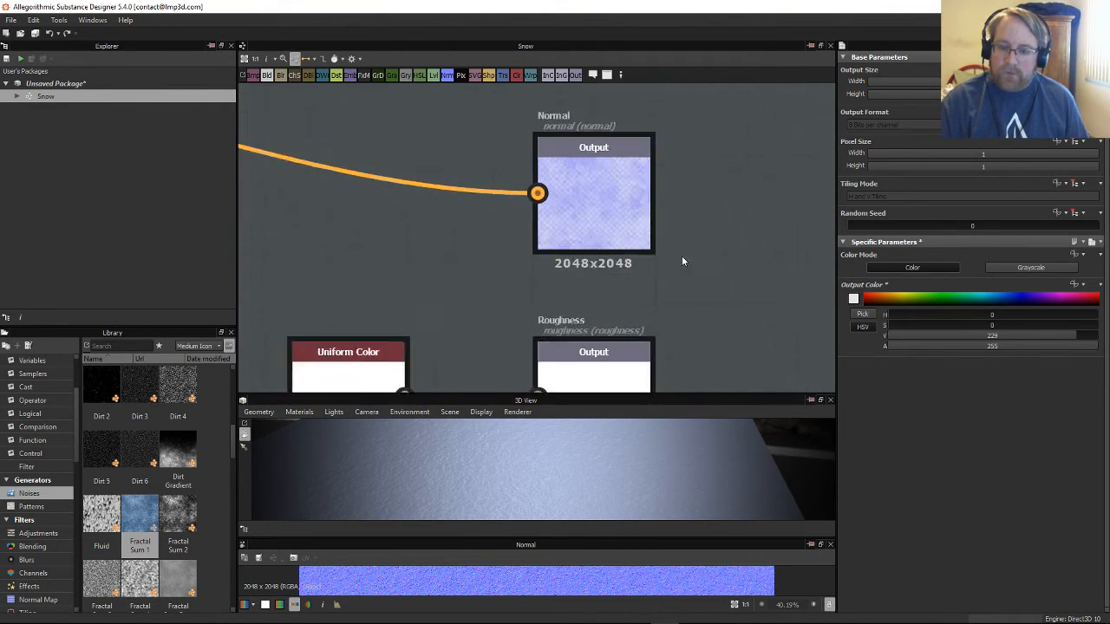
scroll(681, 260, "up", 1)
middle_click_drag(341, 247, 574, 192)
scroll(532, 202, "down", 2)
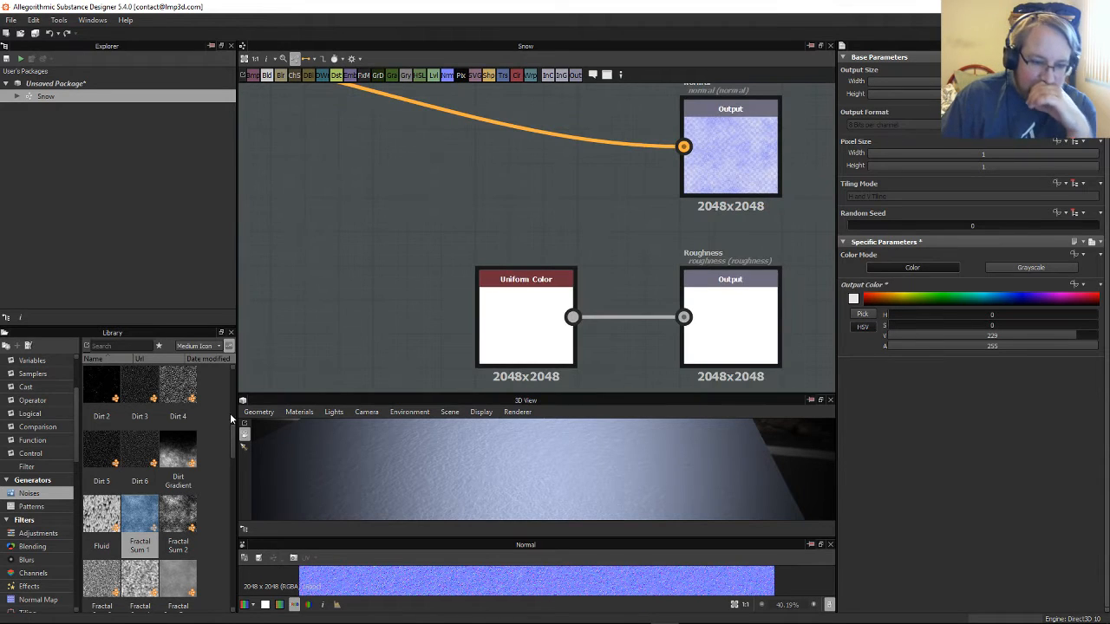
left_click(68, 506)
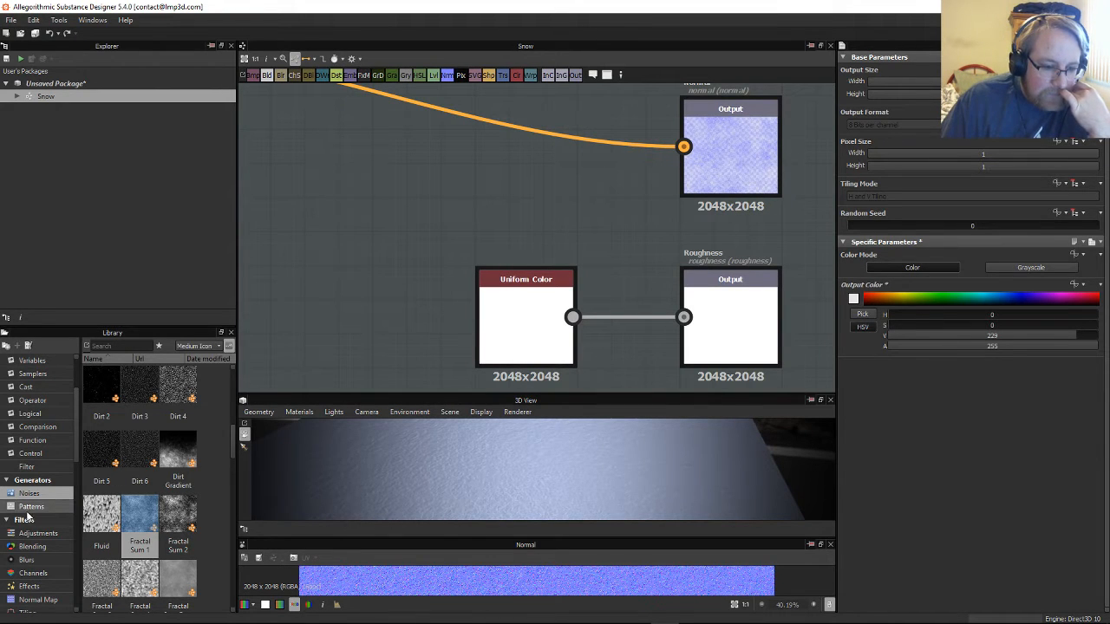
scroll(173, 520, "down", 5)
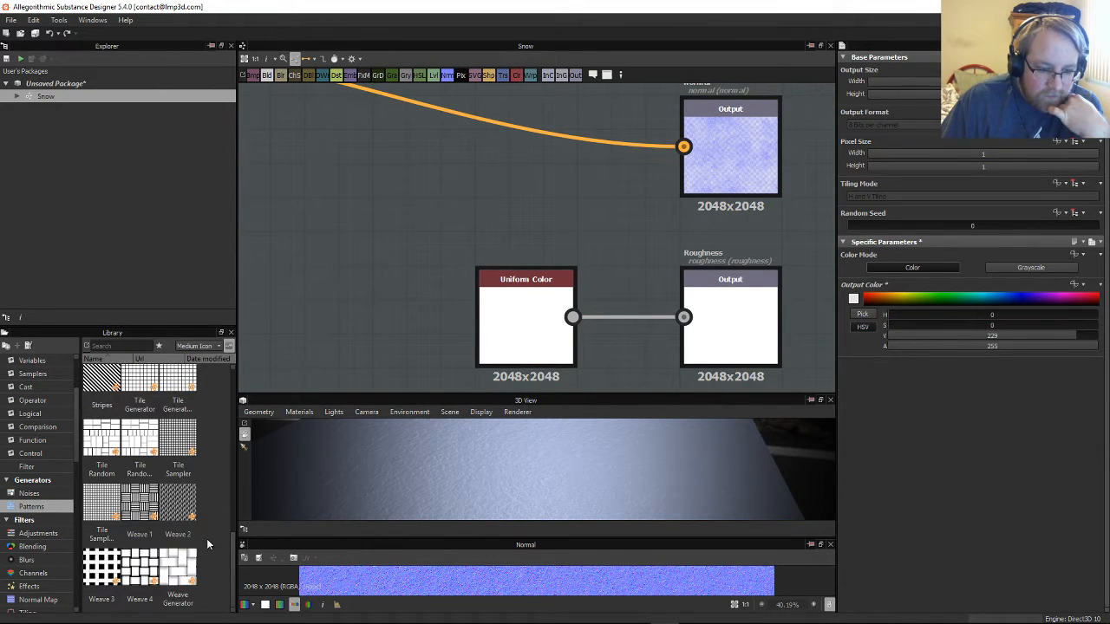
scroll(207, 539, "up", 3)
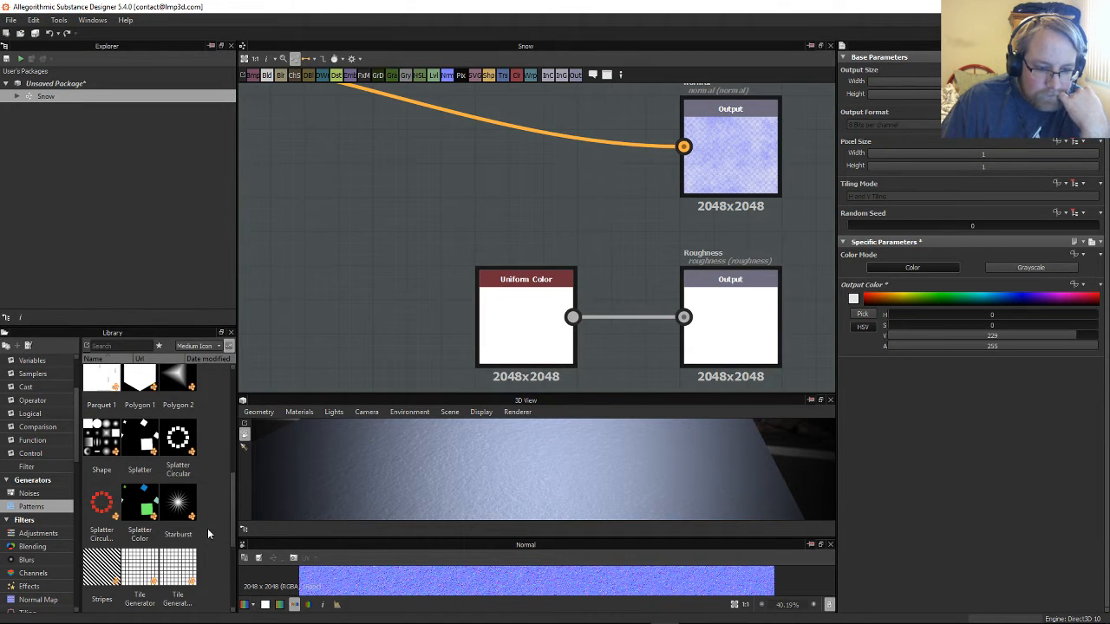
middle_click_drag(359, 319, 506, 282)
left_click_drag(101, 438, 368, 193)
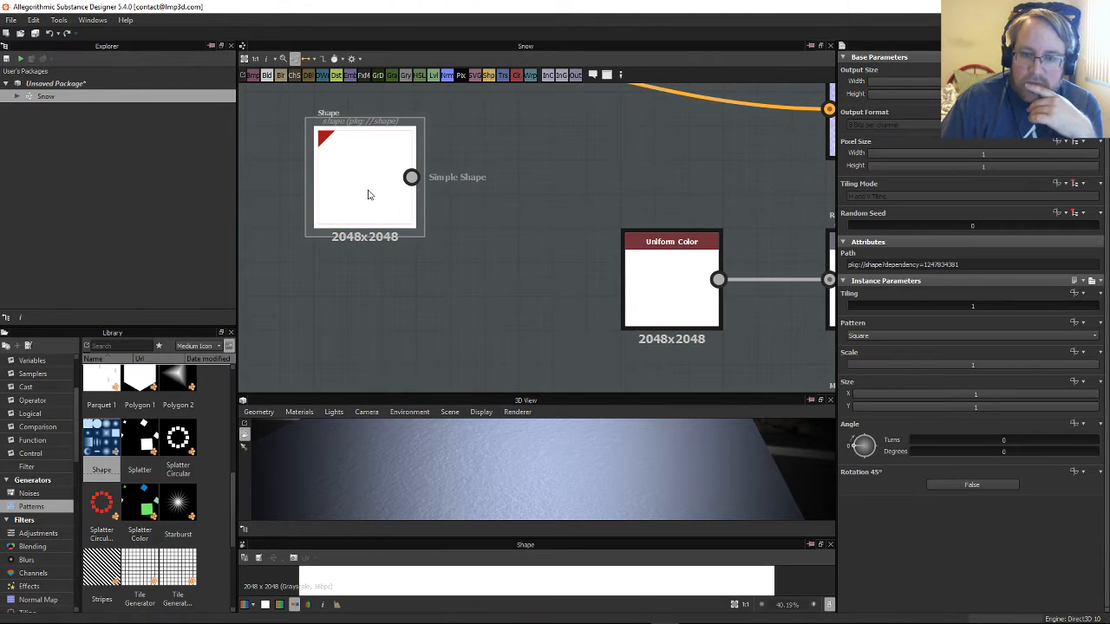
Step: Try the Gaussian, Paraboloid and Gradation patterns on the Shape node
left_click(920, 336)
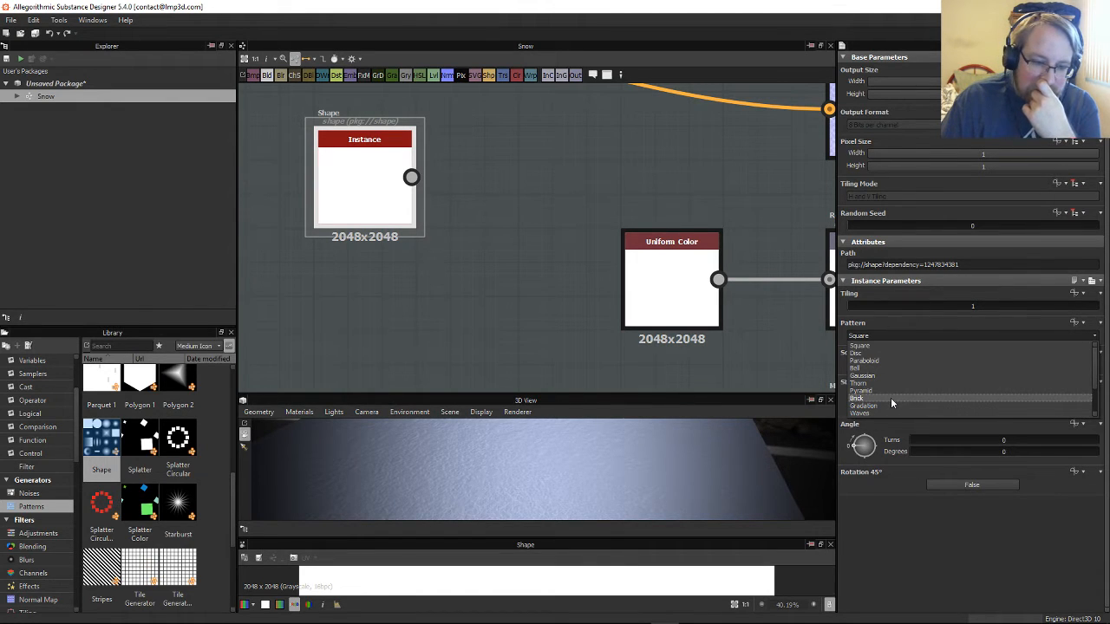
left_click(891, 376)
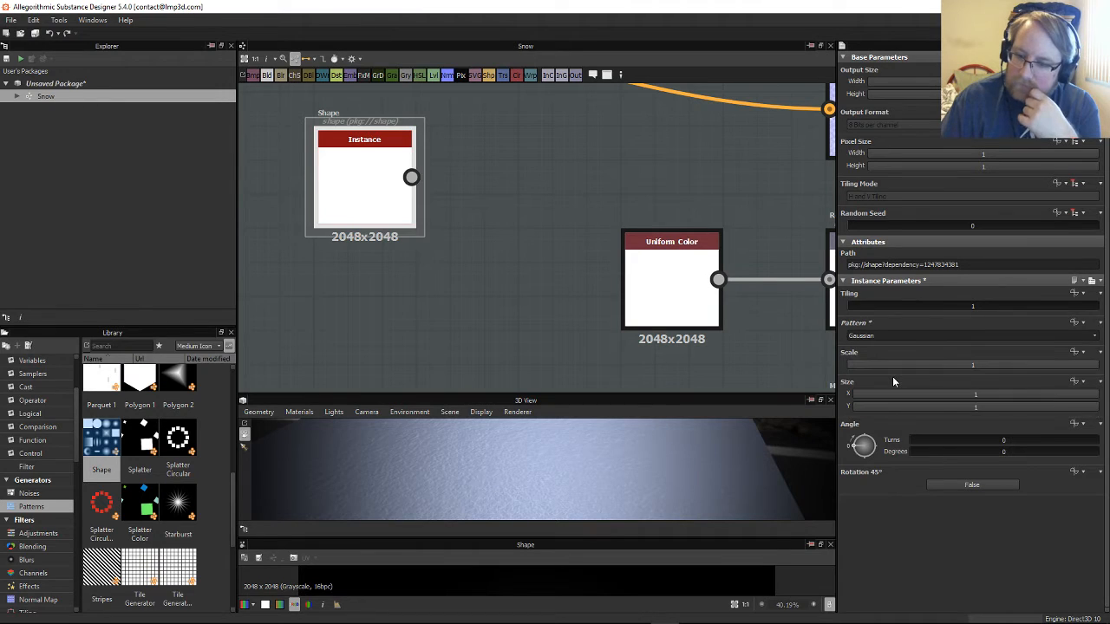
left_click(917, 334)
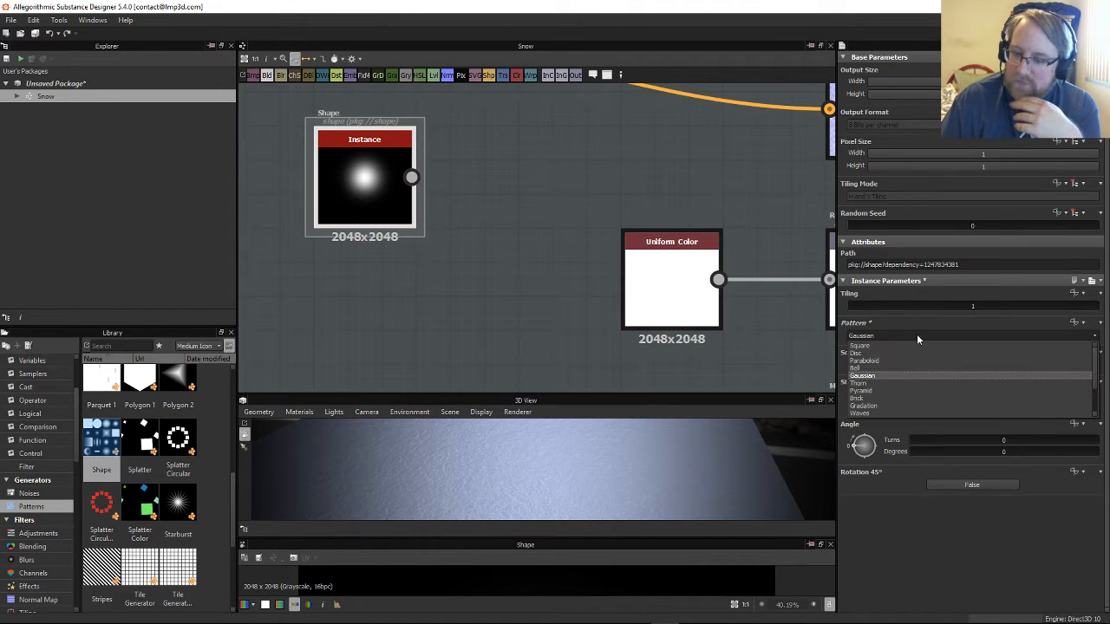
left_click(896, 362)
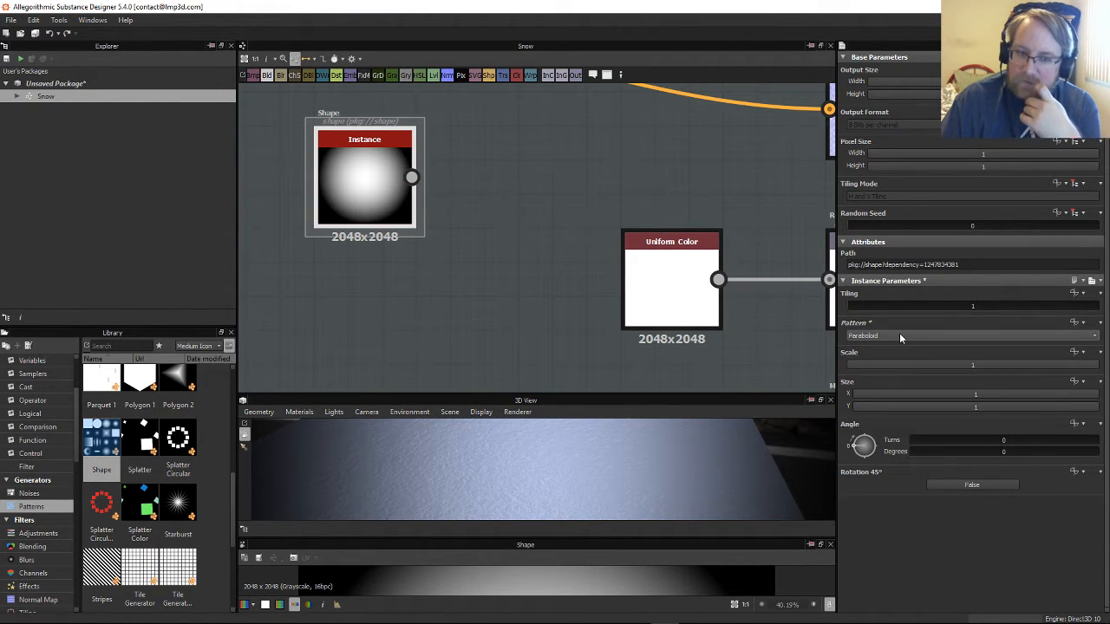
left_click(899, 337)
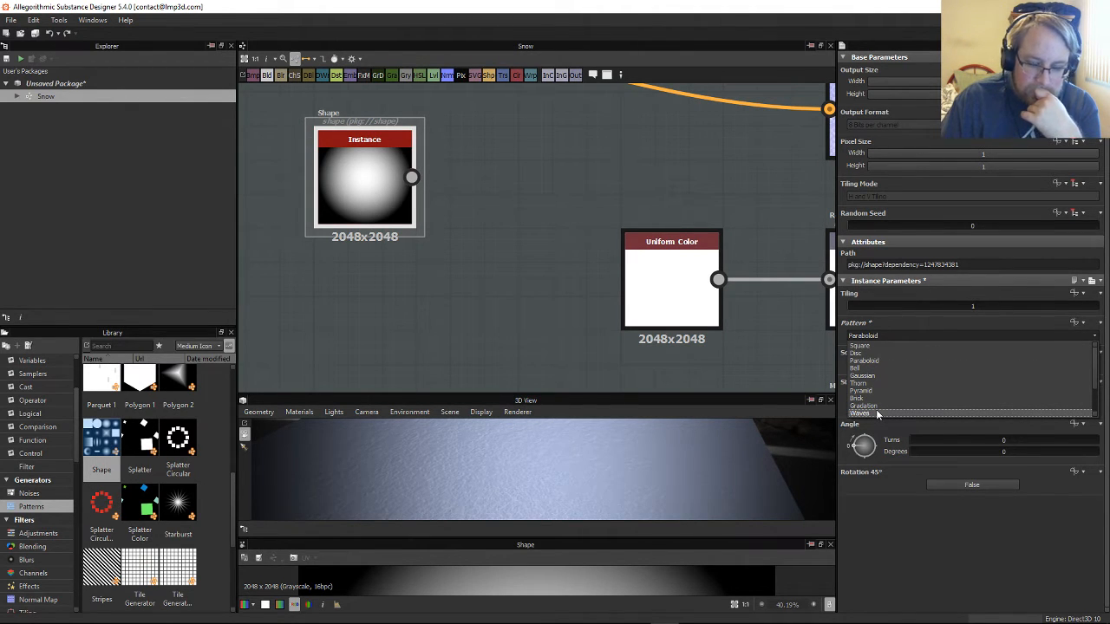
left_click(880, 405)
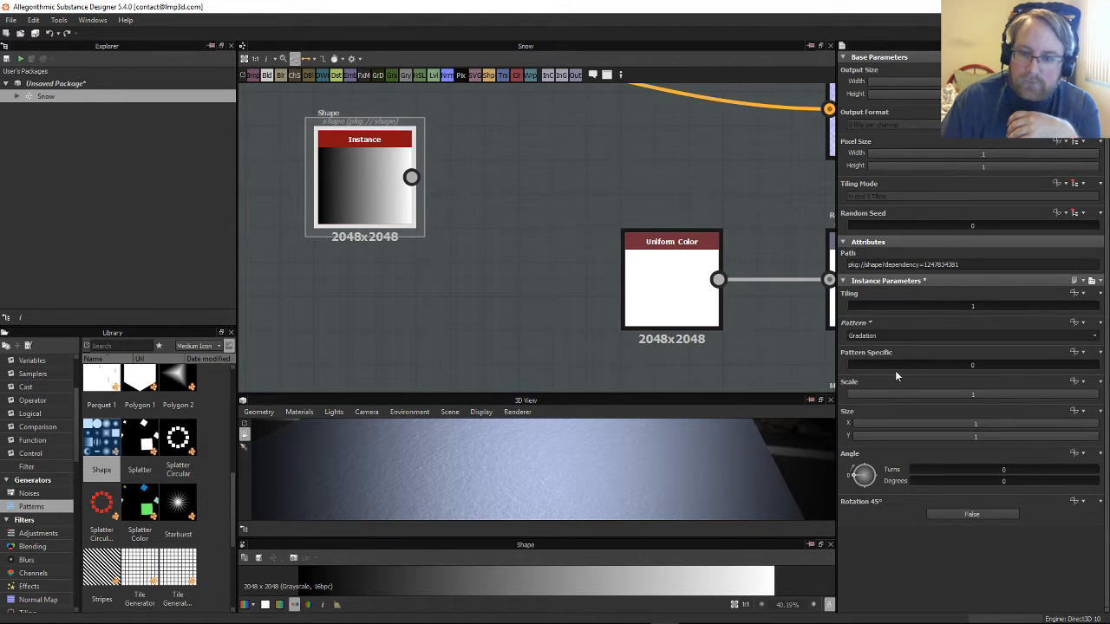
Step: Set the Shape node's pattern to Pyramid and its scale to 0.5
left_click(907, 337)
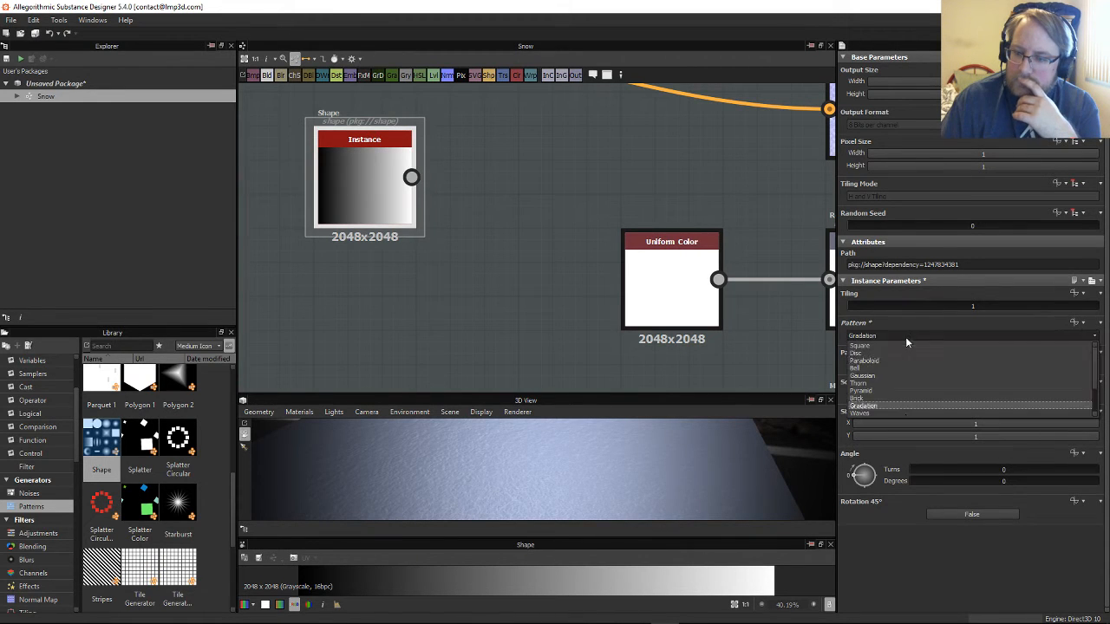
left_click(898, 390)
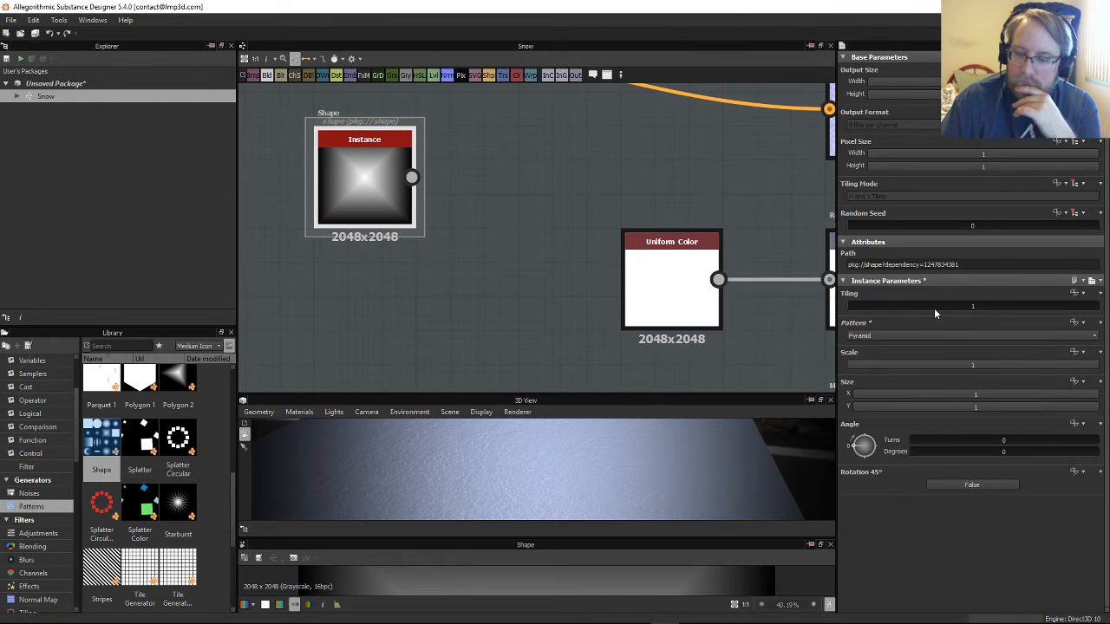
left_click_drag(1006, 363, 972, 371)
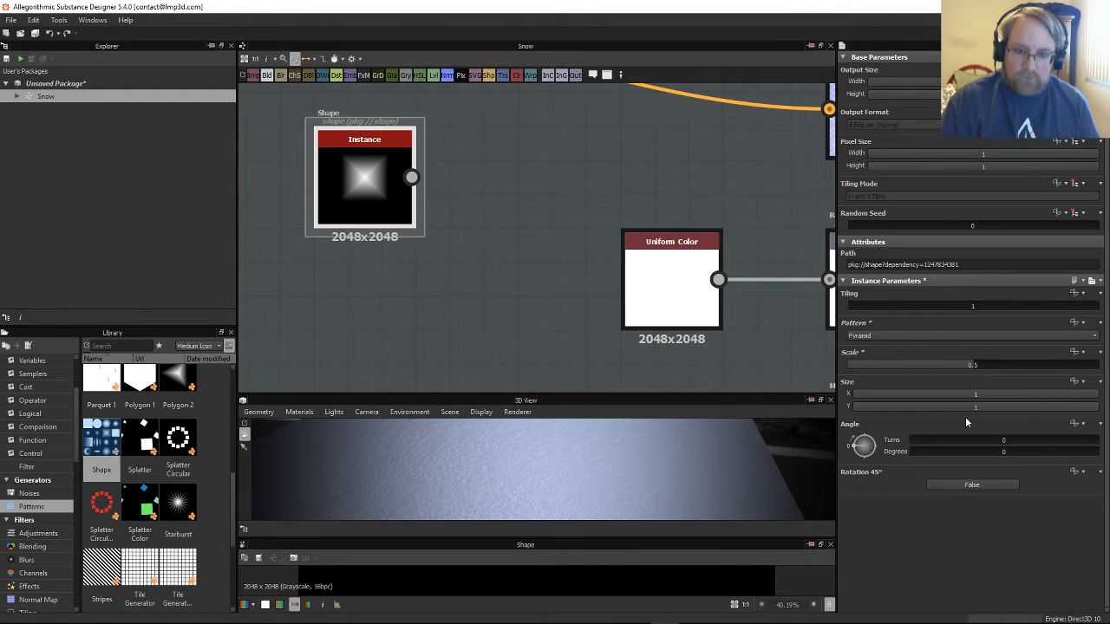
Step: Add a Splatter Circular node beside the Shape node and connect the shape to its Pattern Image Input
scroll(459, 264, "down", 3)
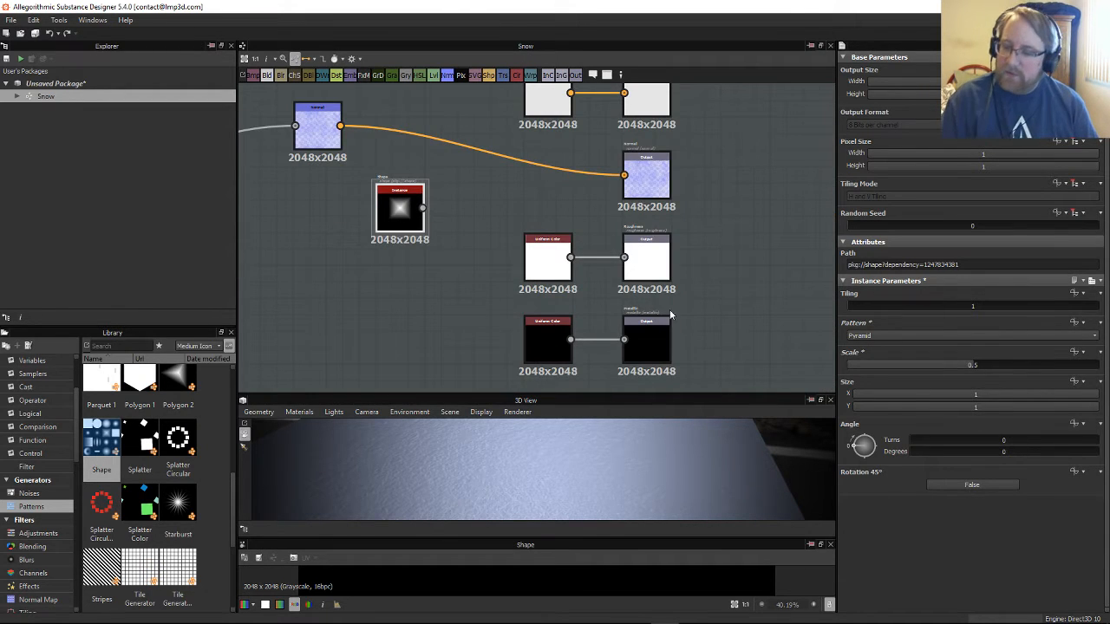
scroll(468, 285, "up", 3)
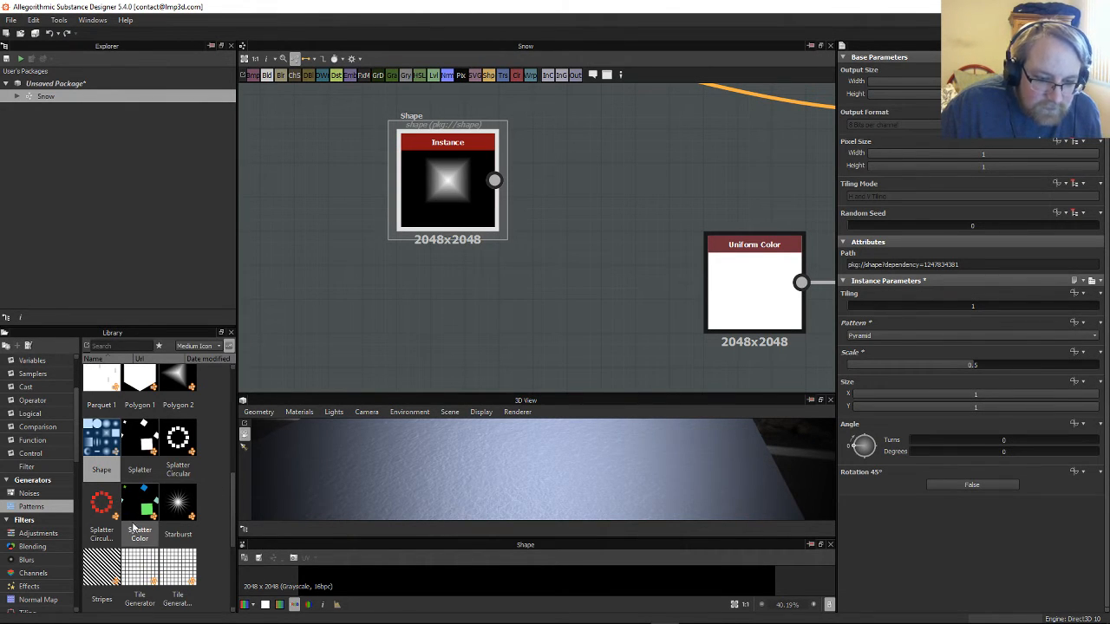
middle_click_drag(397, 317, 456, 315)
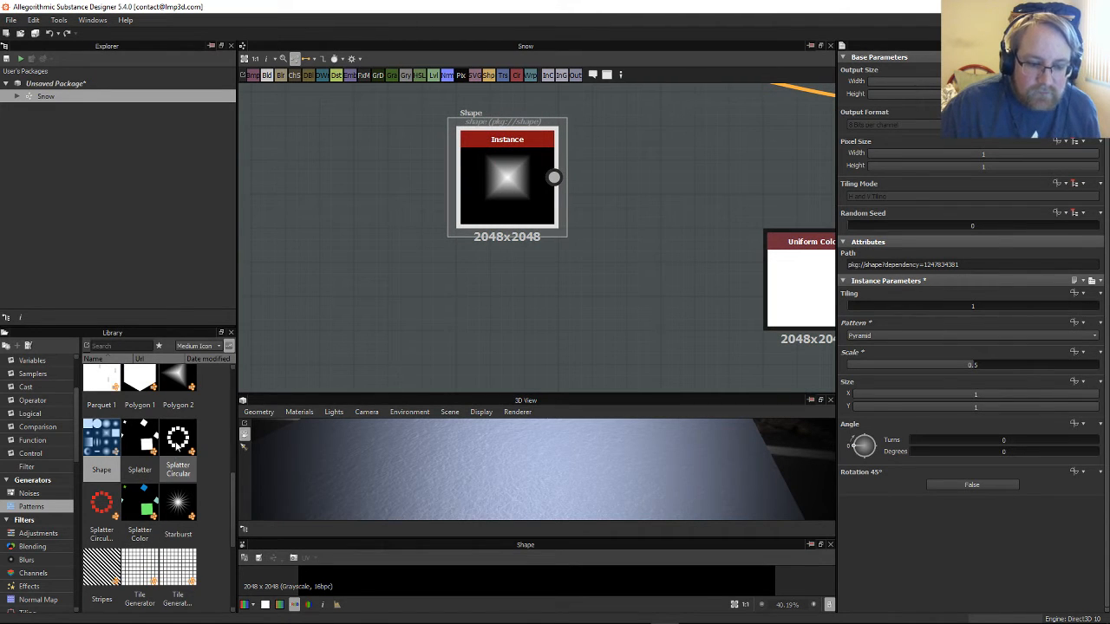
left_click_drag(178, 440, 637, 227)
left_click_drag(503, 196, 423, 254)
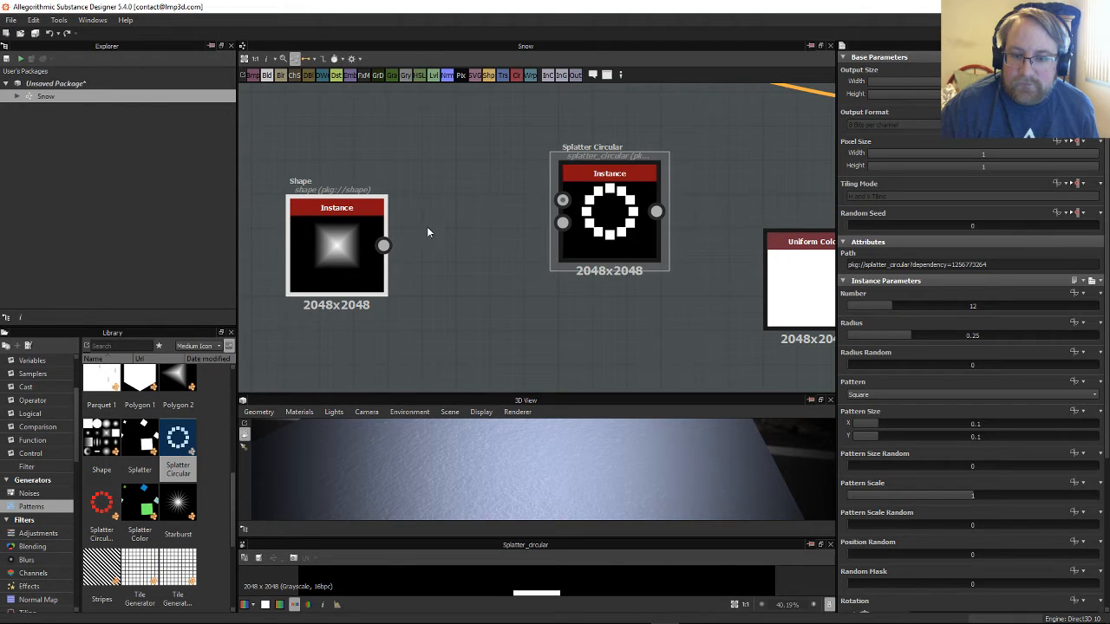
left_click_drag(383, 245, 563, 200)
left_click(349, 246)
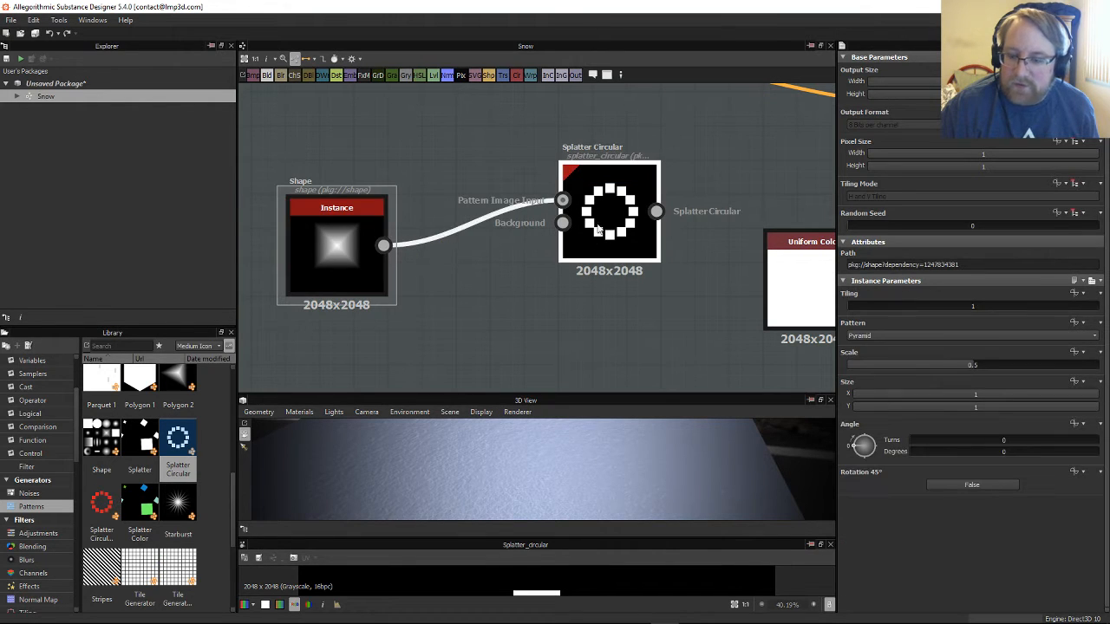
left_click_drag(617, 224, 548, 242)
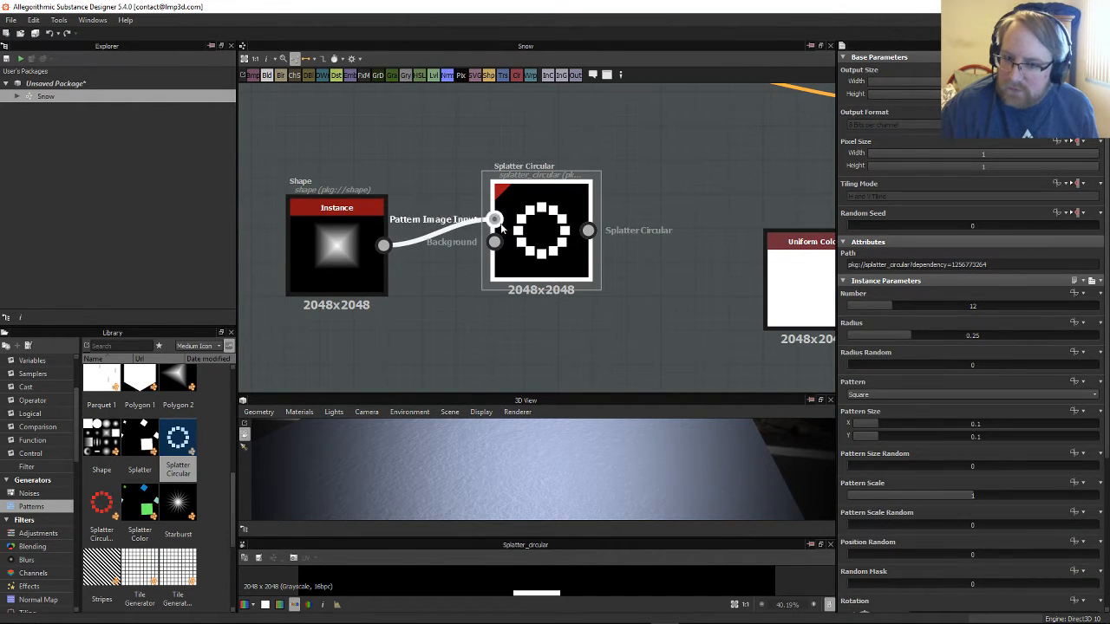
Step: Set the Splatter Circular node's pattern to Image Input and check the resulting ring of shapes up close
left_click(916, 391)
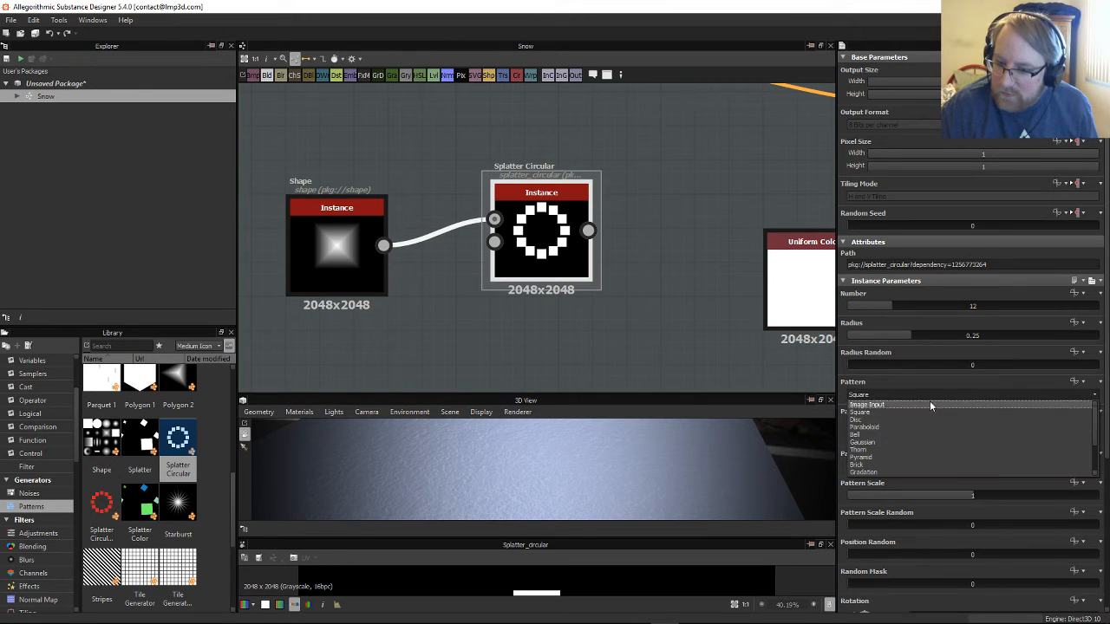
left_click(917, 402)
scroll(566, 287, "up", 3)
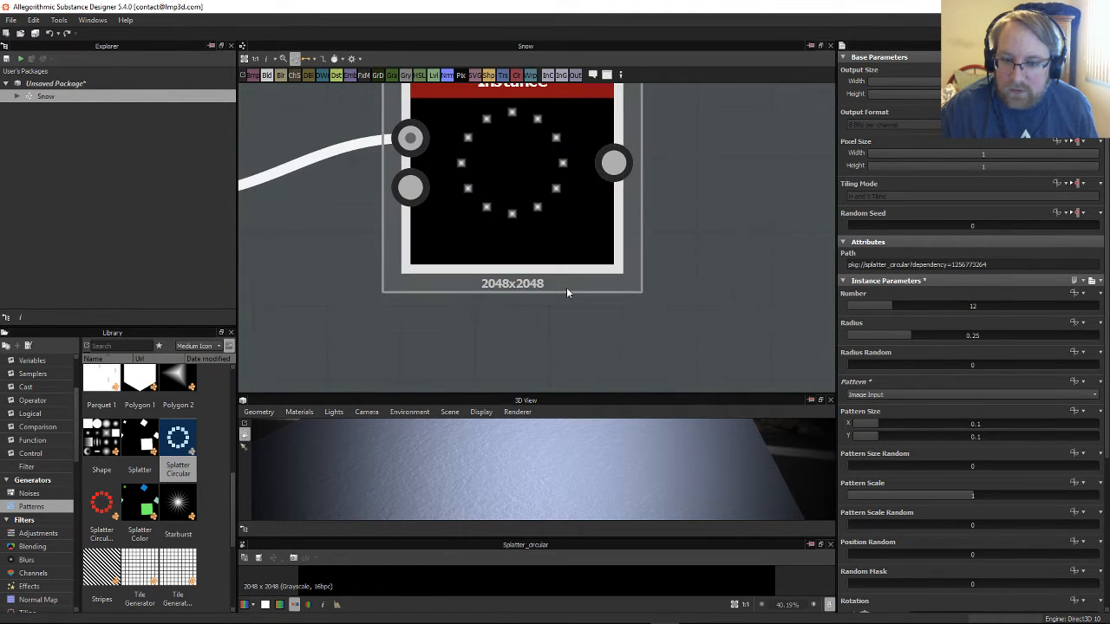
scroll(563, 236, "down", 1)
scroll(579, 241, "down", 2)
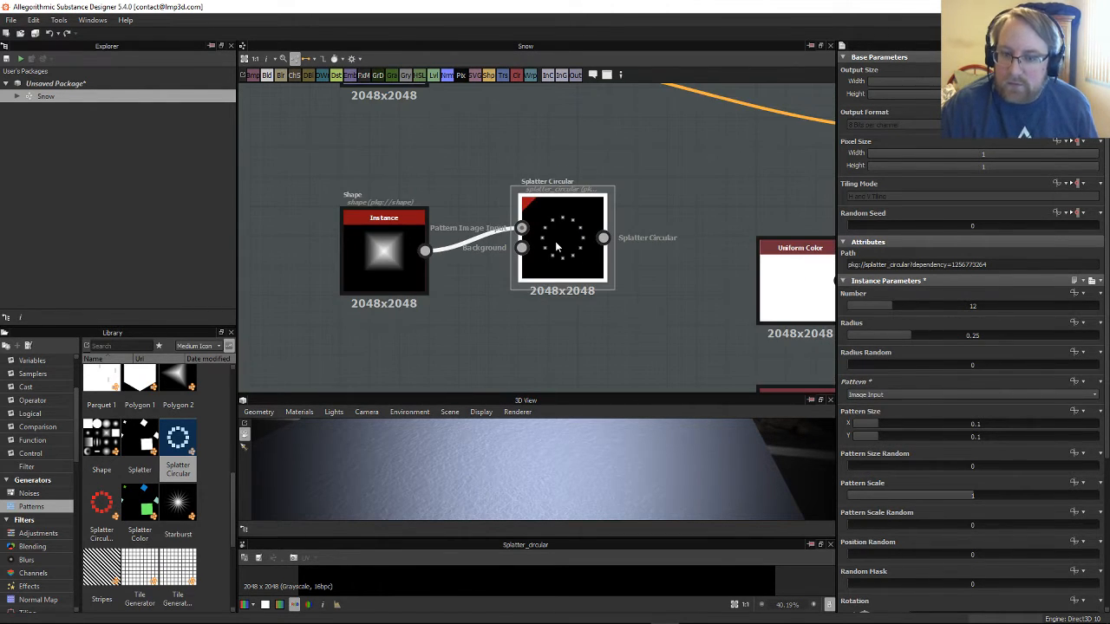
scroll(687, 337, "up", 3)
middle_click_drag(591, 306, 651, 413)
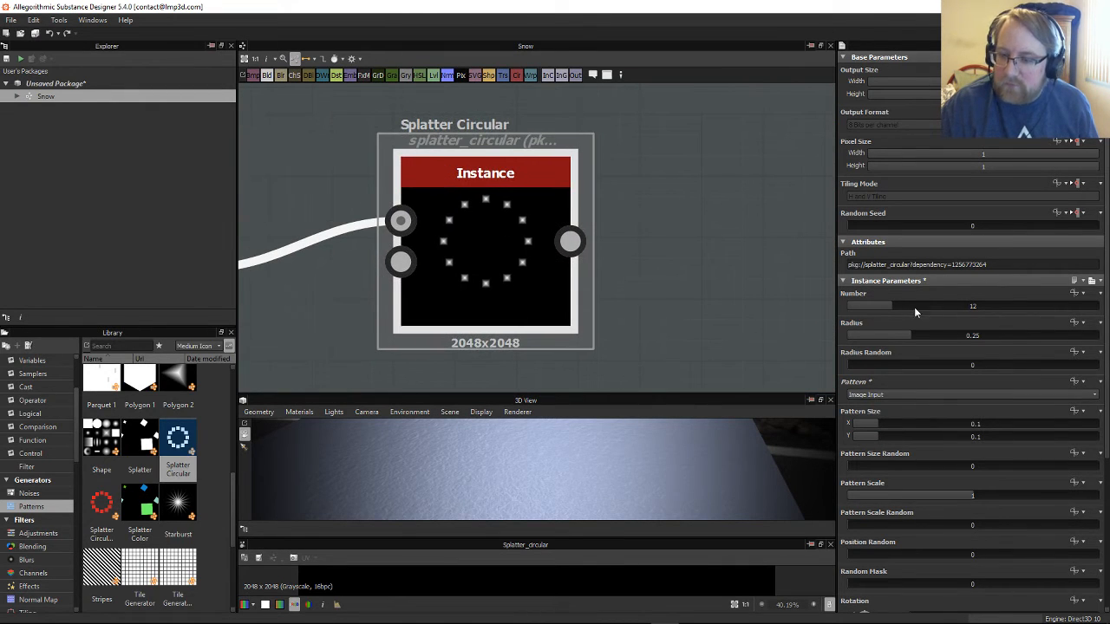
Step: Set the Splatter Circular number to 64, the radius to 1 and the radius random to 1
left_click_drag(913, 307, 1097, 306)
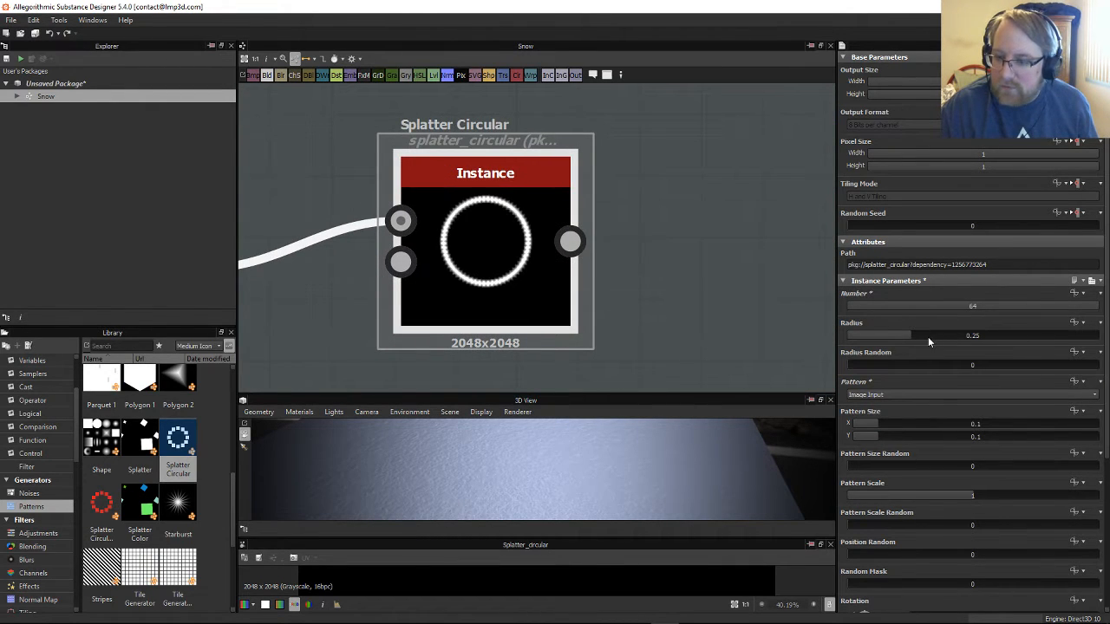
left_click_drag(913, 336, 1104, 344)
left_click_drag(858, 370, 1101, 369)
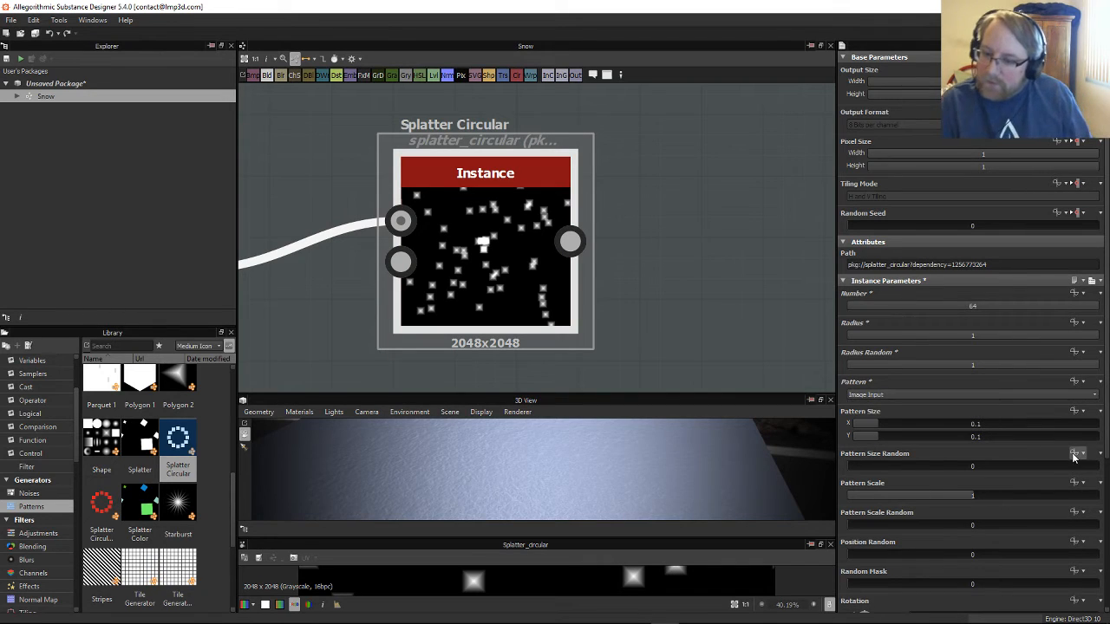
Step: Set the Splatter Circular pattern size X to 0.08 and the number to 200
mouse_move(878, 422)
left_mouse_down()
mouse_move(904, 421)
mouse_move(872, 425)
left_mouse_up()
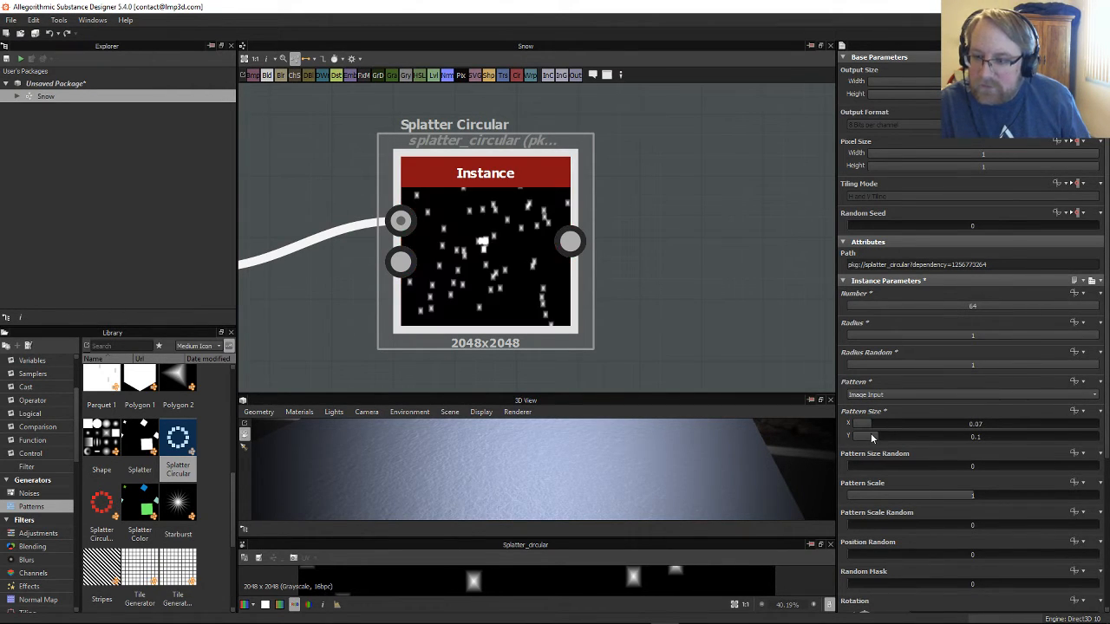
double_click(971, 307)
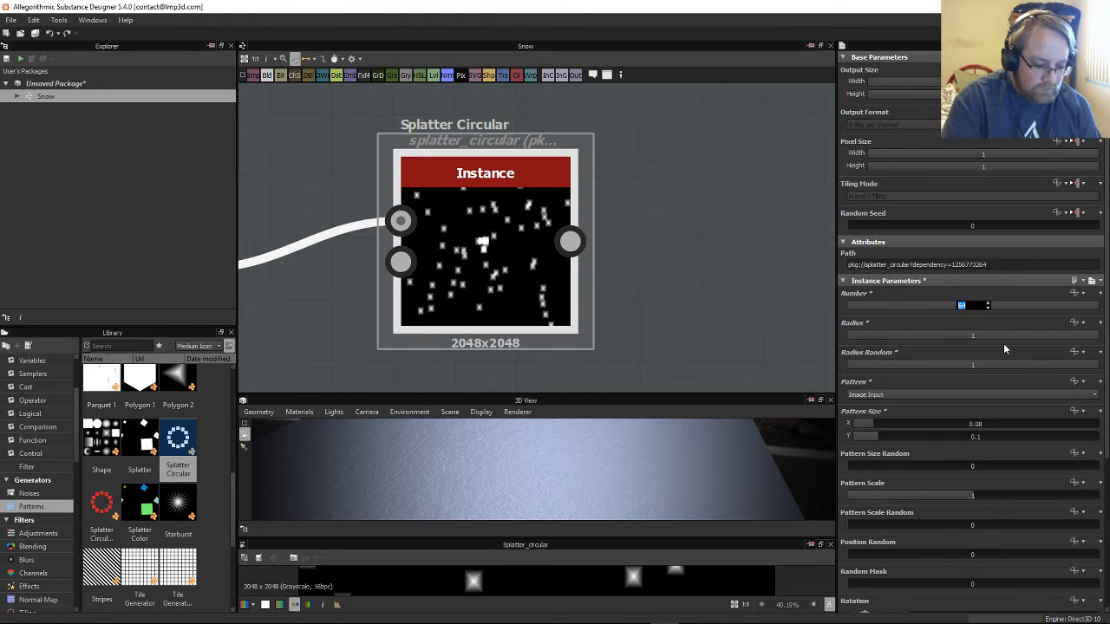
type("200")
key("Return")
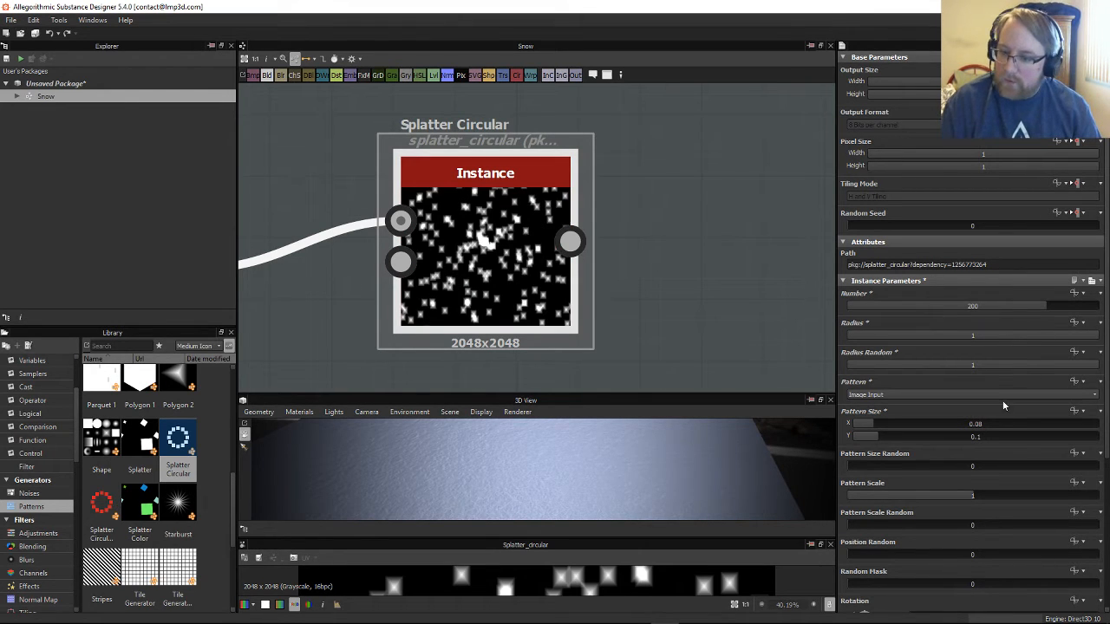
Step: Try pattern size Y values of 0.05 and 0.27 on the Splatter Circular node
double_click(871, 436)
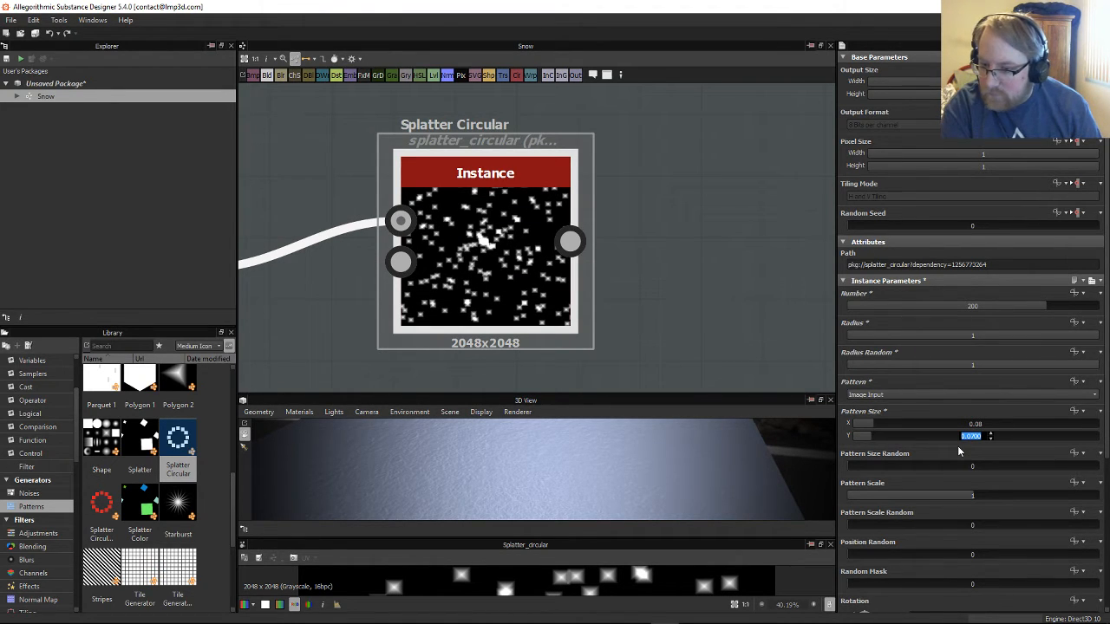
type(".0")
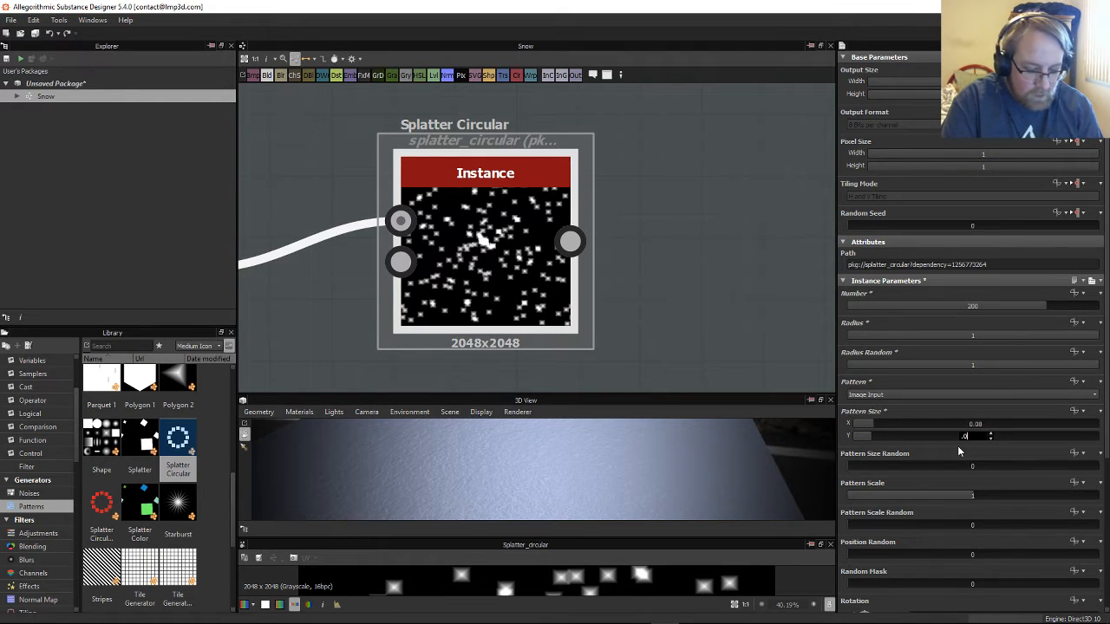
type("5")
key("Return")
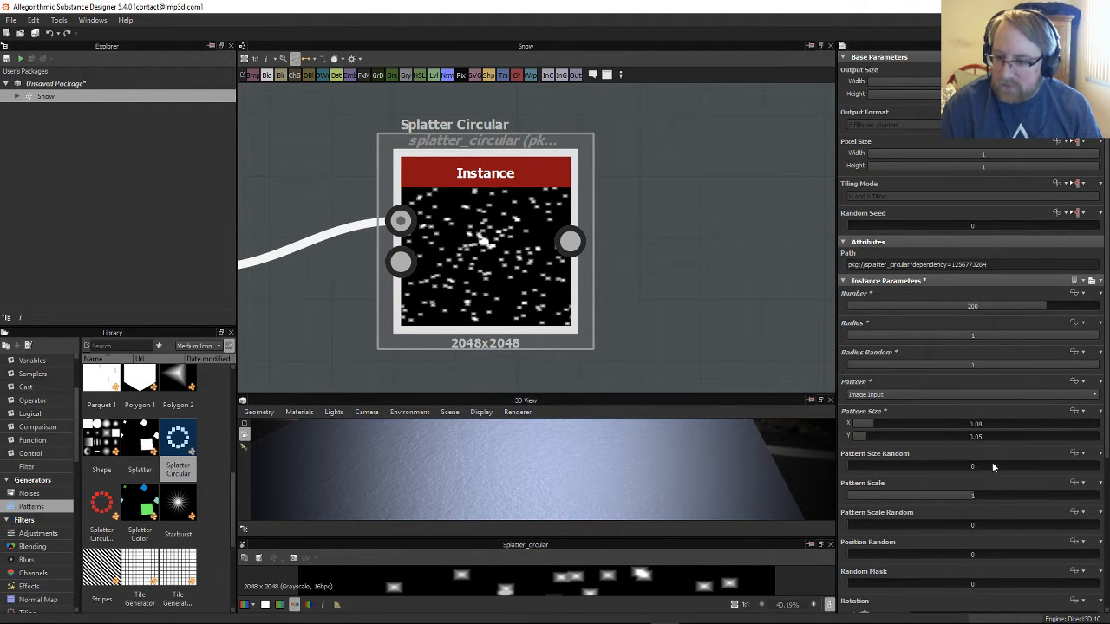
left_click(919, 437)
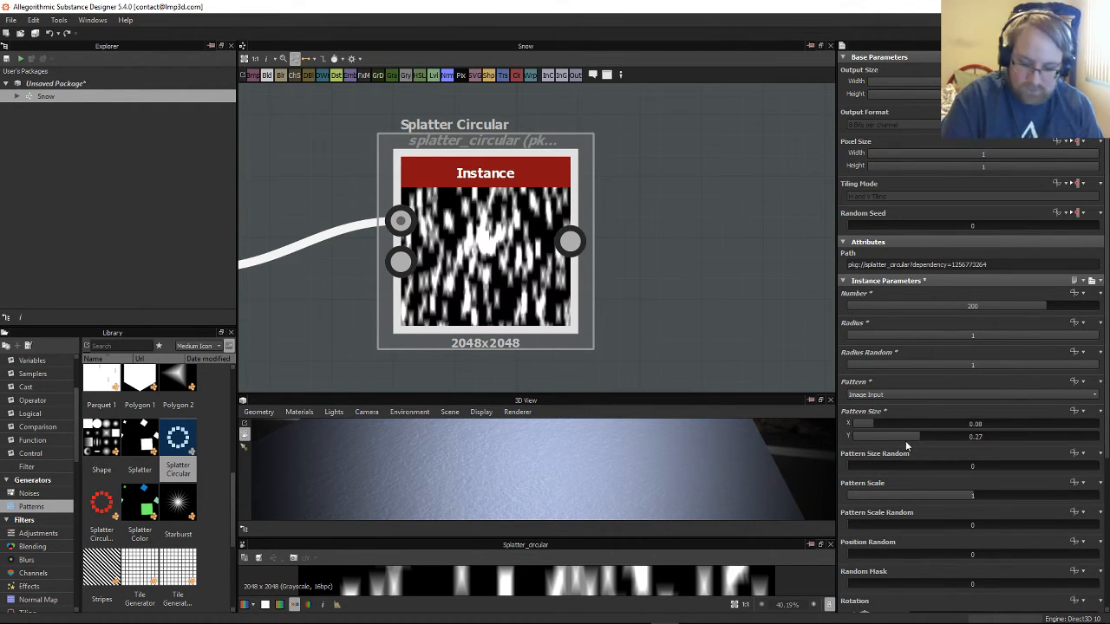
Step: Try a Splatter Circular pattern size of 0.01 in both X and Y
double_click(975, 438)
key("BackSpace")
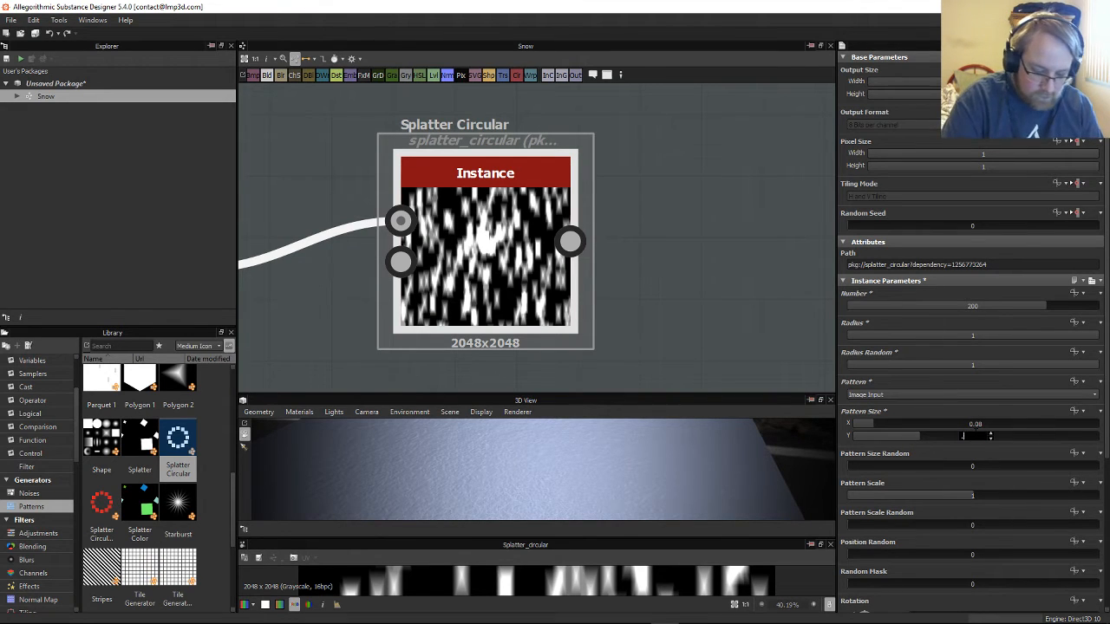
type(".01")
key("Return")
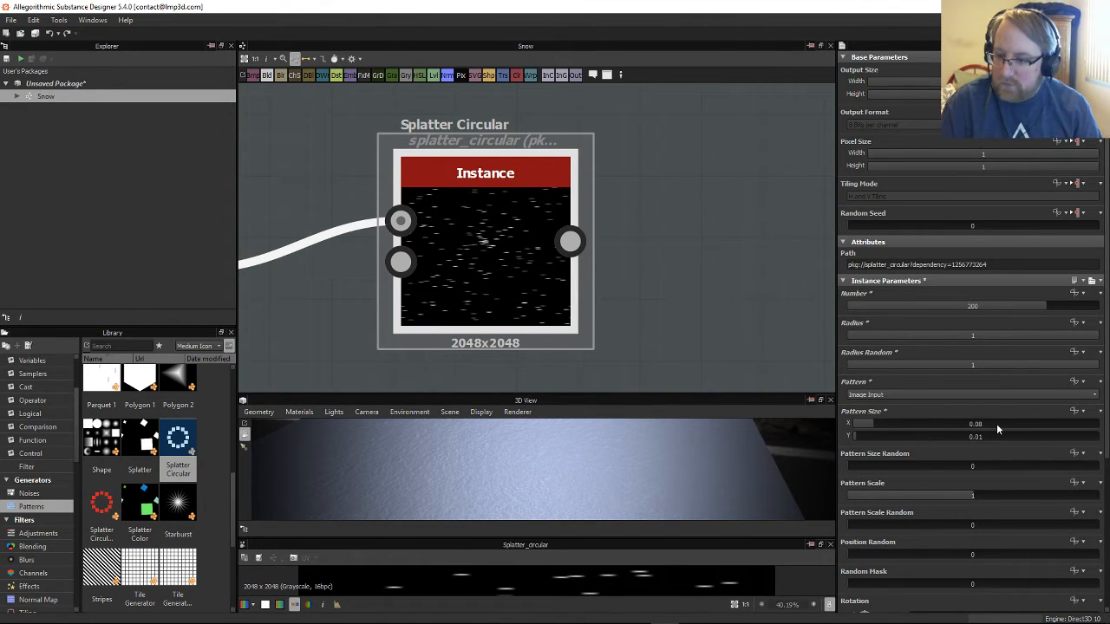
type(".01")
key("Return")
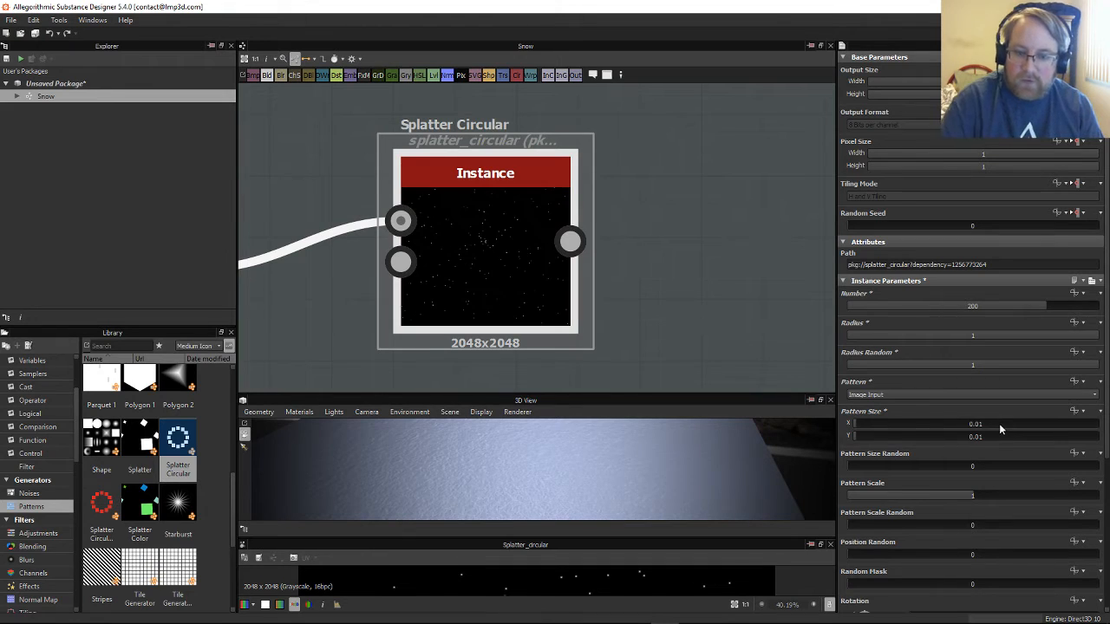
Step: Set the Splatter Circular pattern size X and Y to 0.02 and the pattern size random to 1
left_click_drag(983, 425, 985, 428)
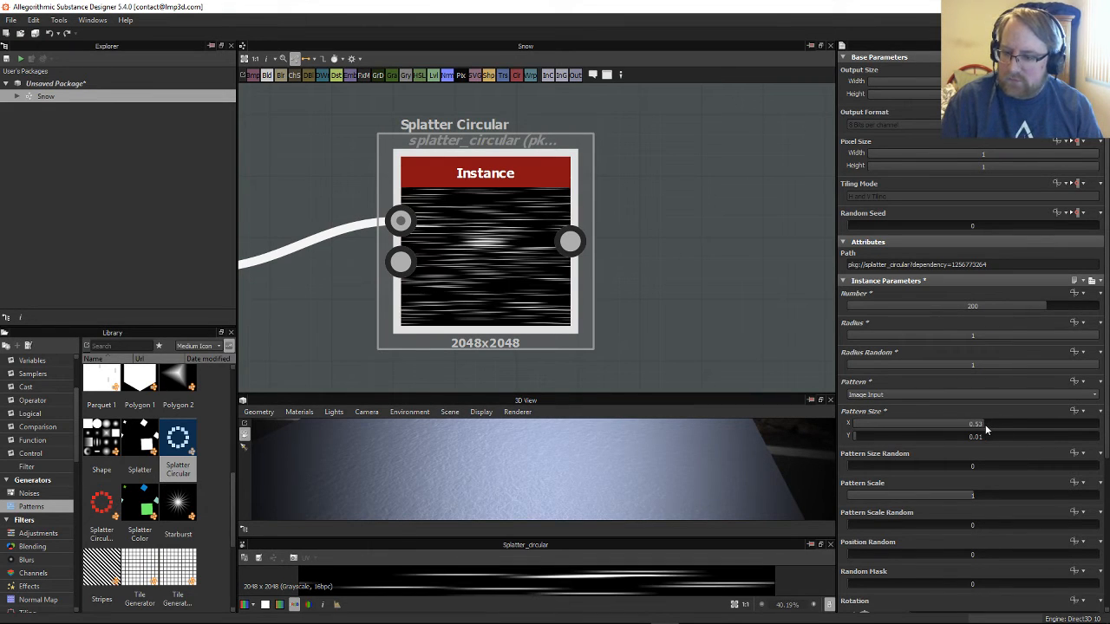
type(".02")
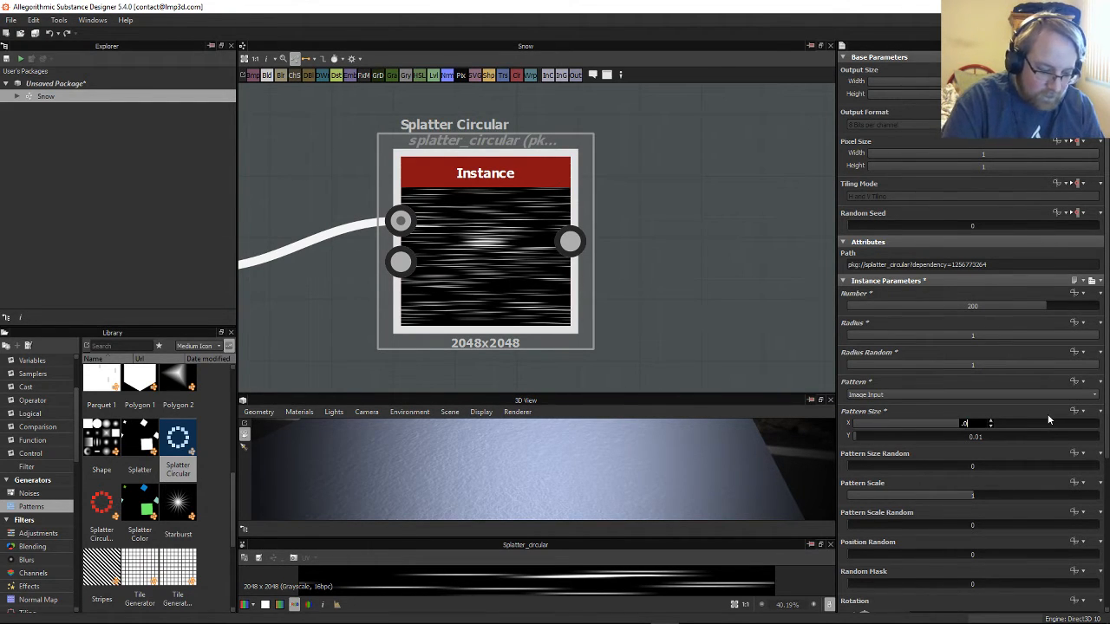
key("Return")
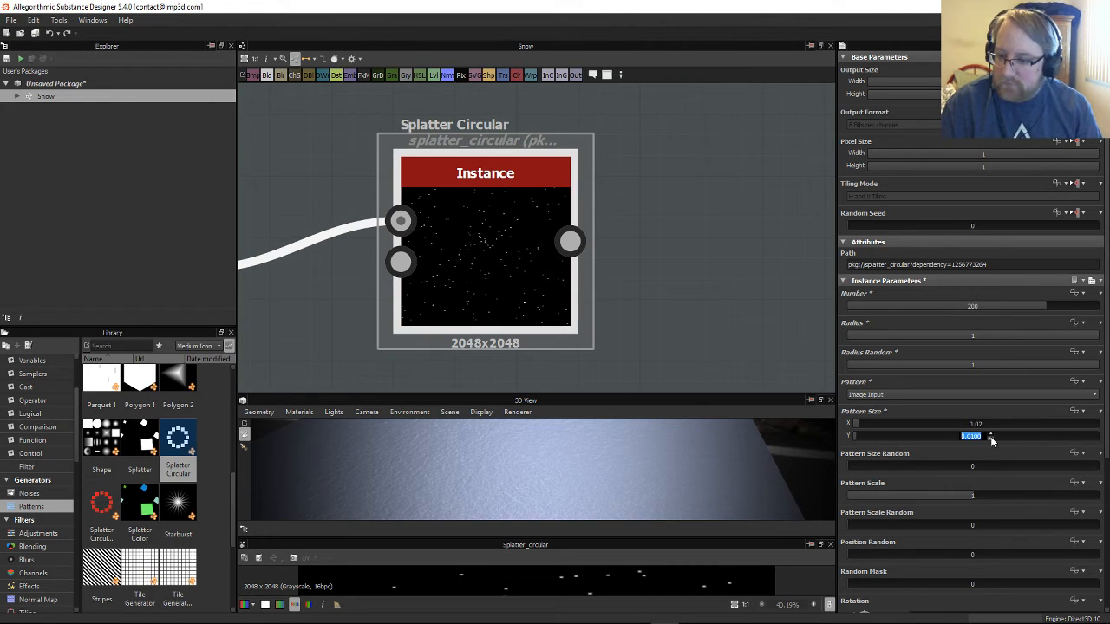
type(".02")
key("Return")
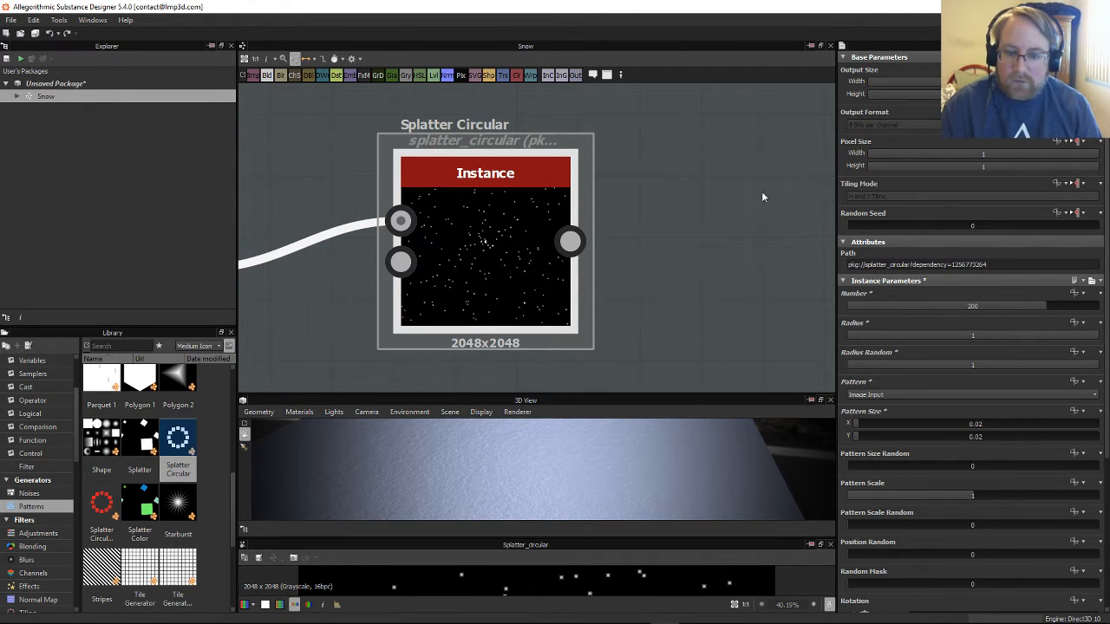
scroll(459, 227, "up", 2)
scroll(556, 262, "down", 3)
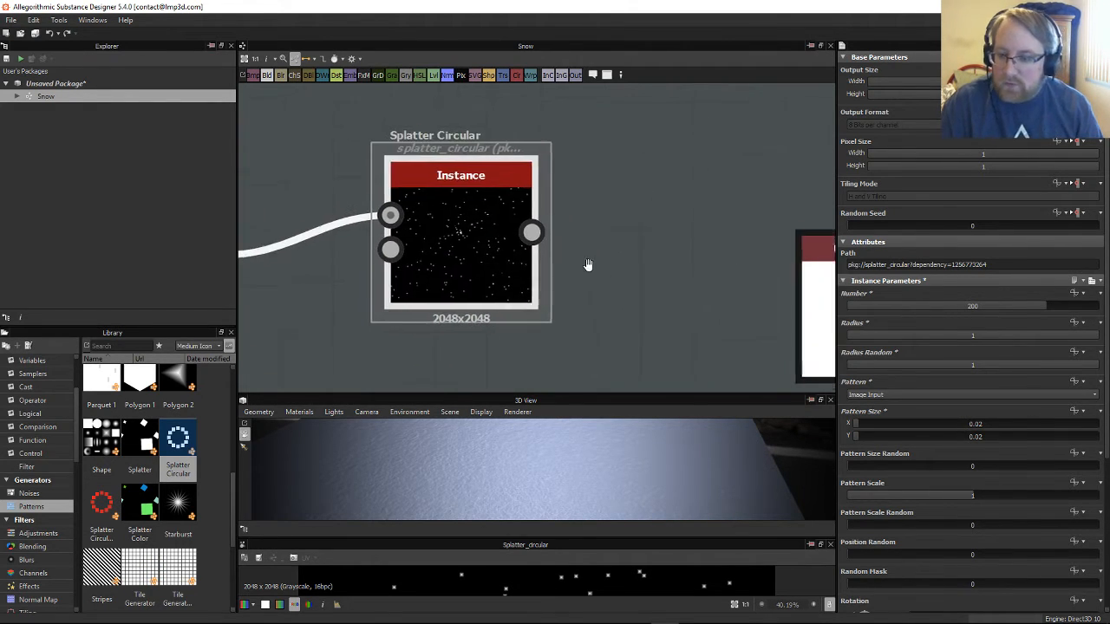
left_click_drag(883, 466, 1108, 485)
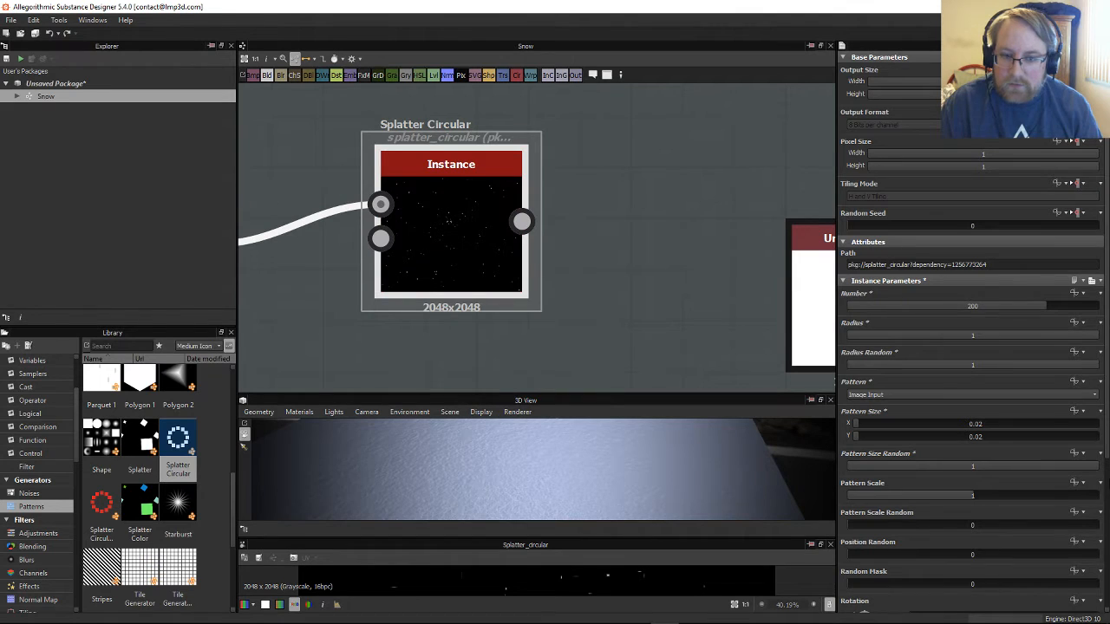
Step: Insert a Levels node between the pyramid Shape and Splatter Circular, and lower its white input point to brighten the pyramid
middle_click_drag(387, 270, 776, 259)
double_click(550, 252)
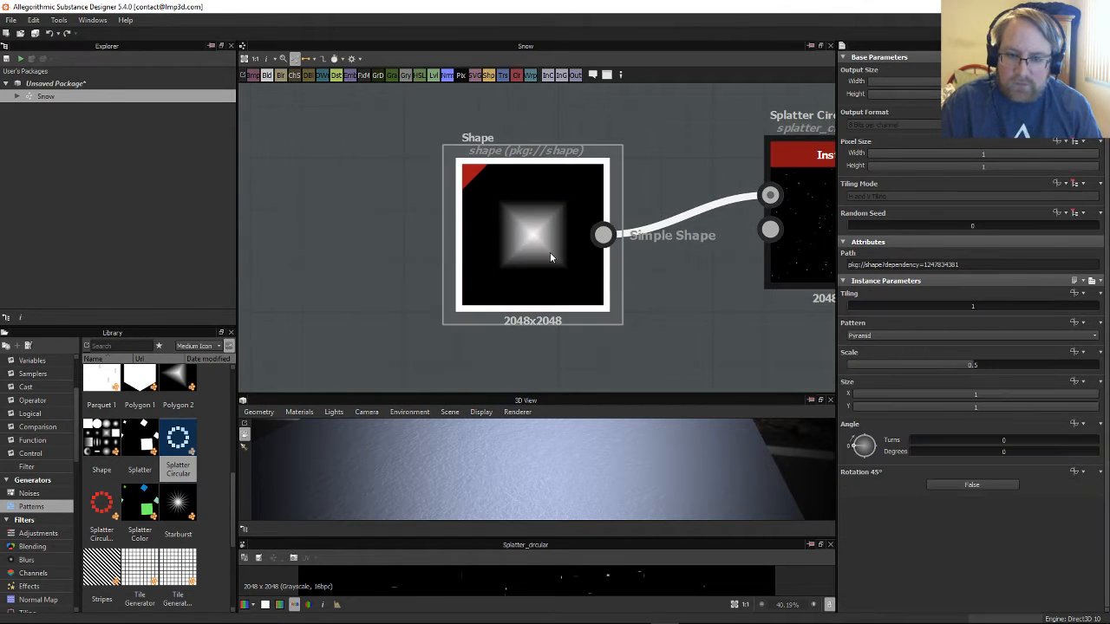
left_click_drag(550, 252, 346, 252)
middle_click_drag(465, 255, 470, 257)
left_click_drag(431, 77, 568, 217)
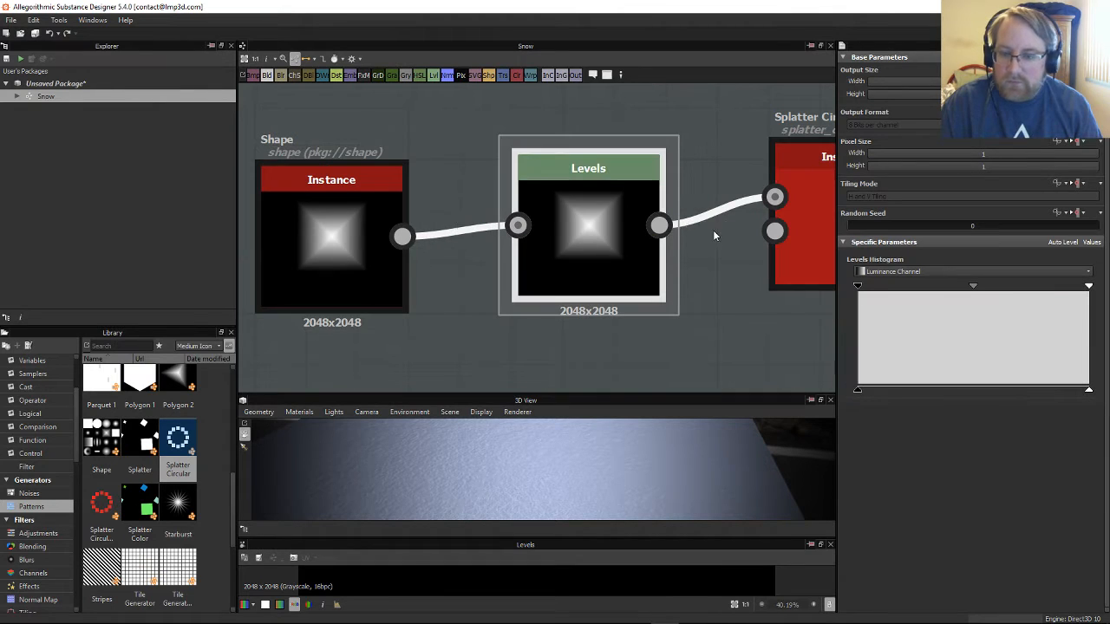
left_click_drag(1089, 287, 1021, 303)
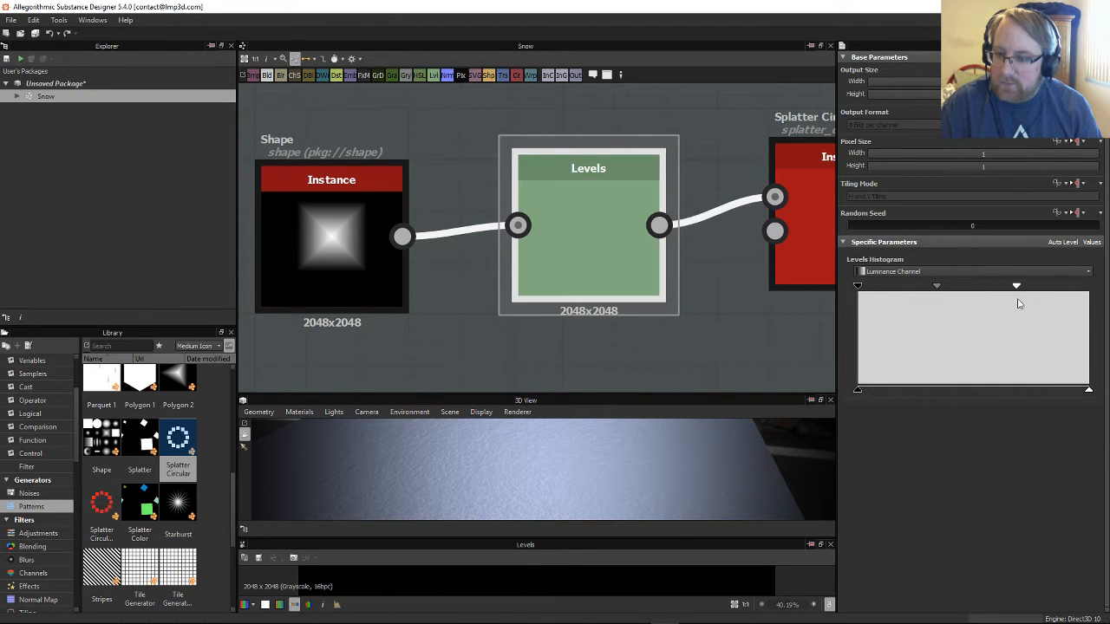
Step: Move the Shape and Levels nodes together farther away from the Splatter Circular node
scroll(535, 279, "down", 3)
left_click_drag(507, 184, 390, 260)
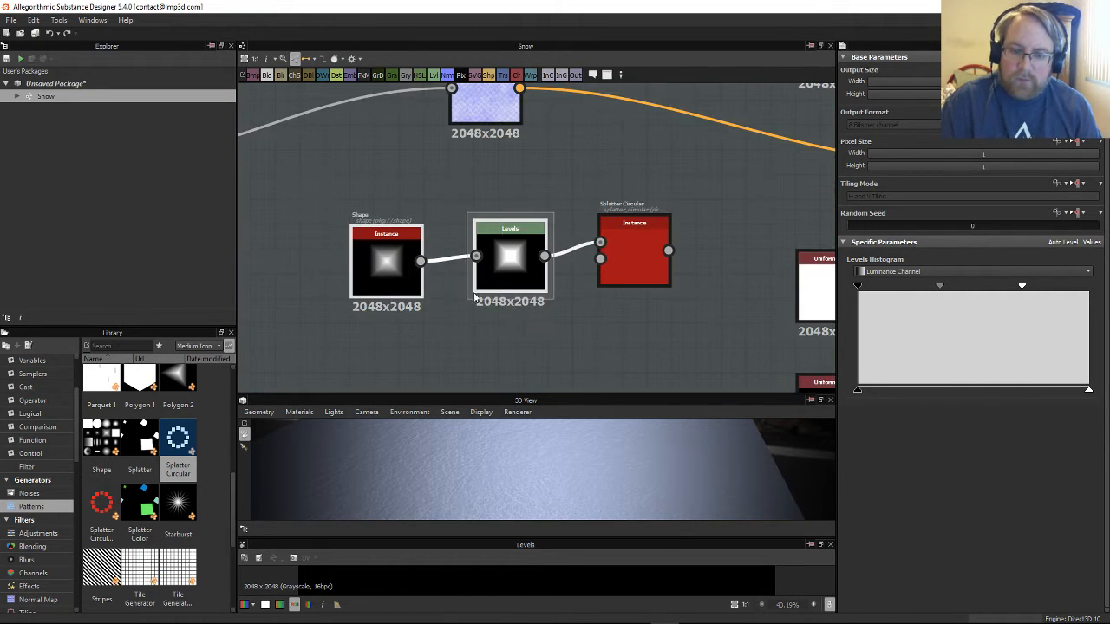
left_click_drag(501, 279, 377, 270)
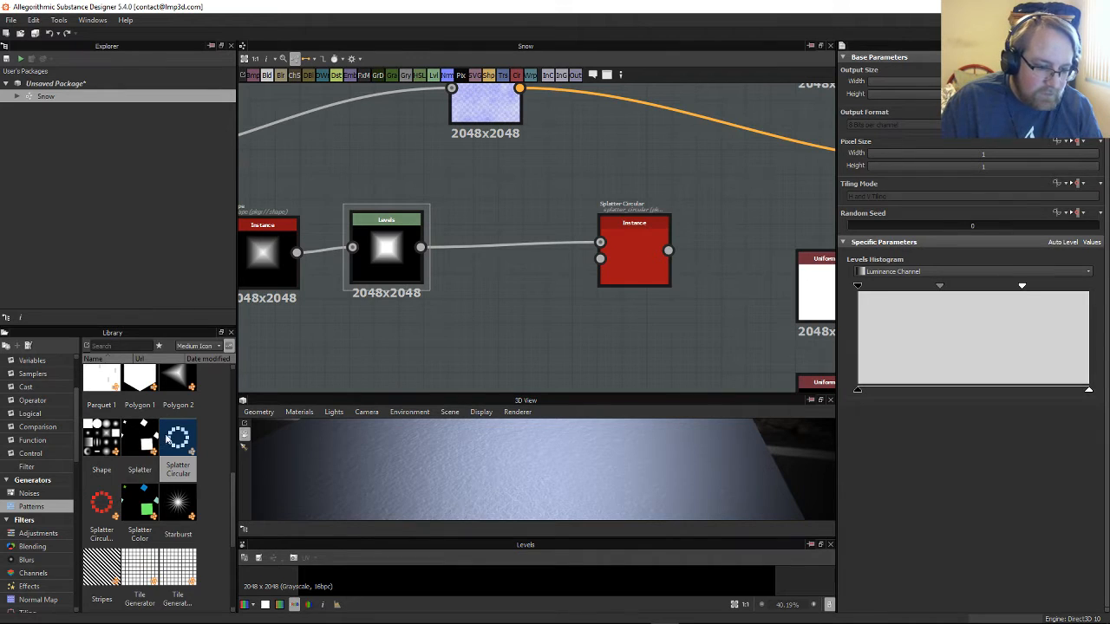
Step: Browse the library's noise generators and add a Clouds 2 node below the Shape node
middle_click_drag(452, 327, 485, 285)
scroll(459, 293, "down", 2)
right_click(454, 293)
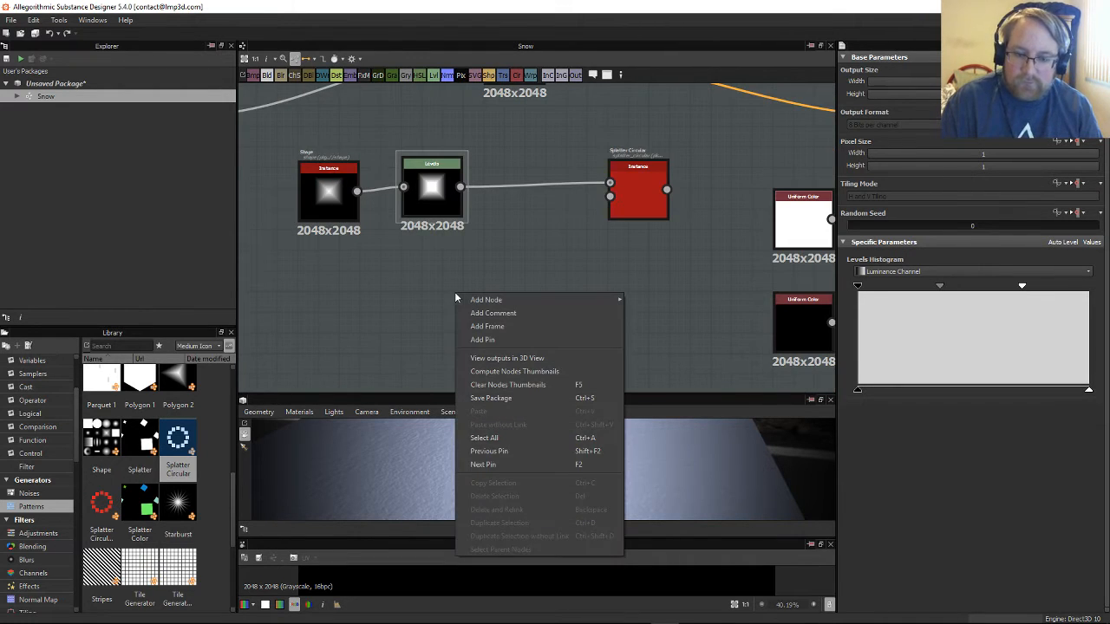
left_click(378, 271)
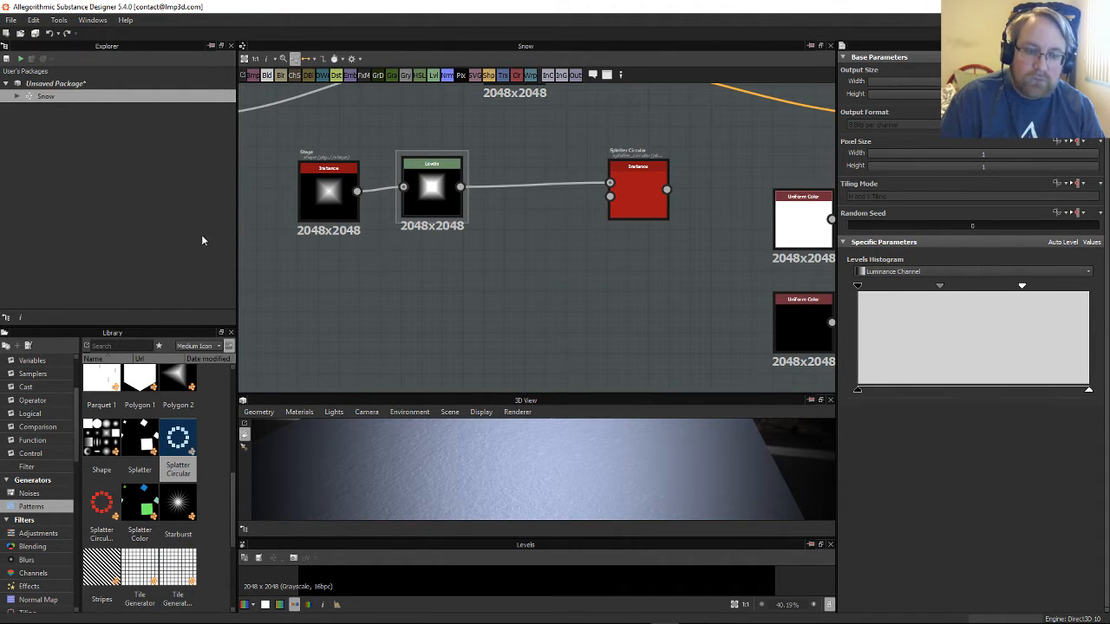
left_click(51, 493)
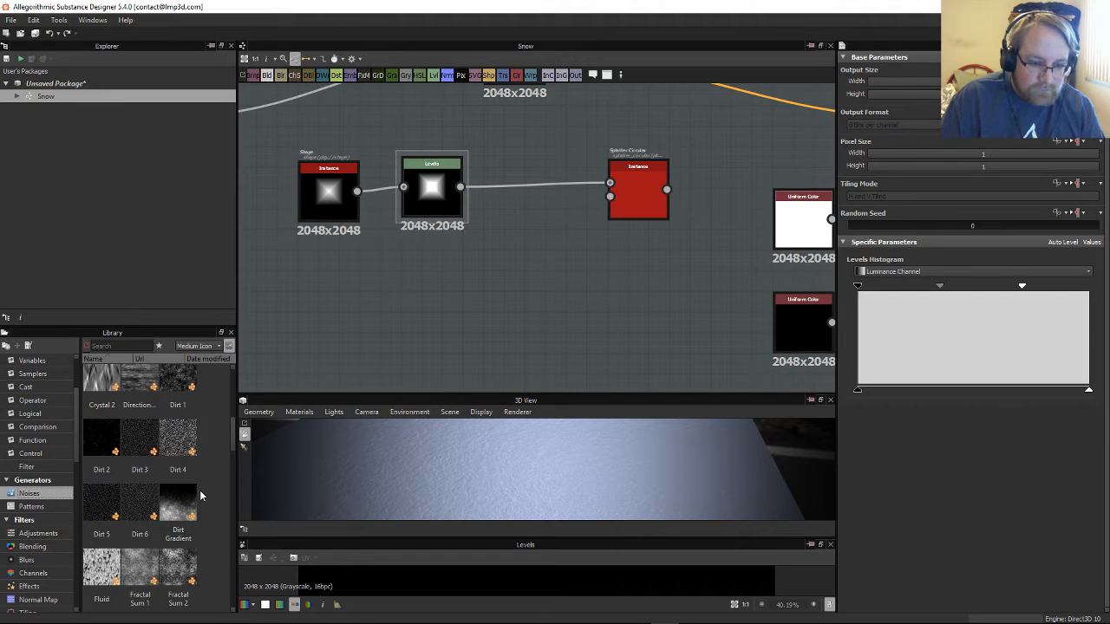
scroll(203, 517, "down", 6)
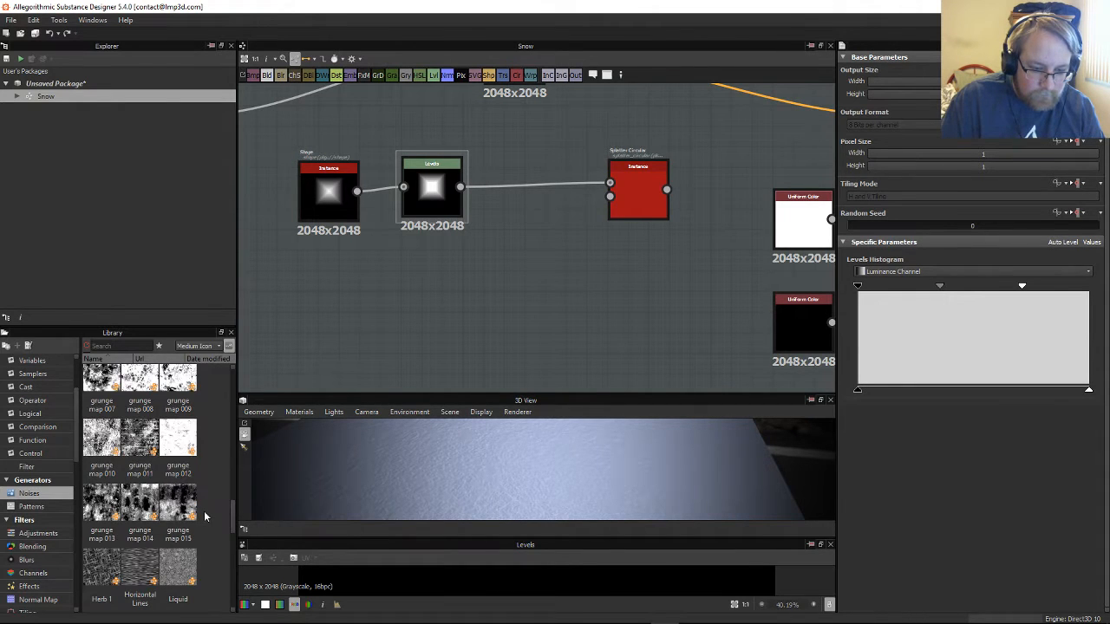
scroll(205, 517, "down", 4)
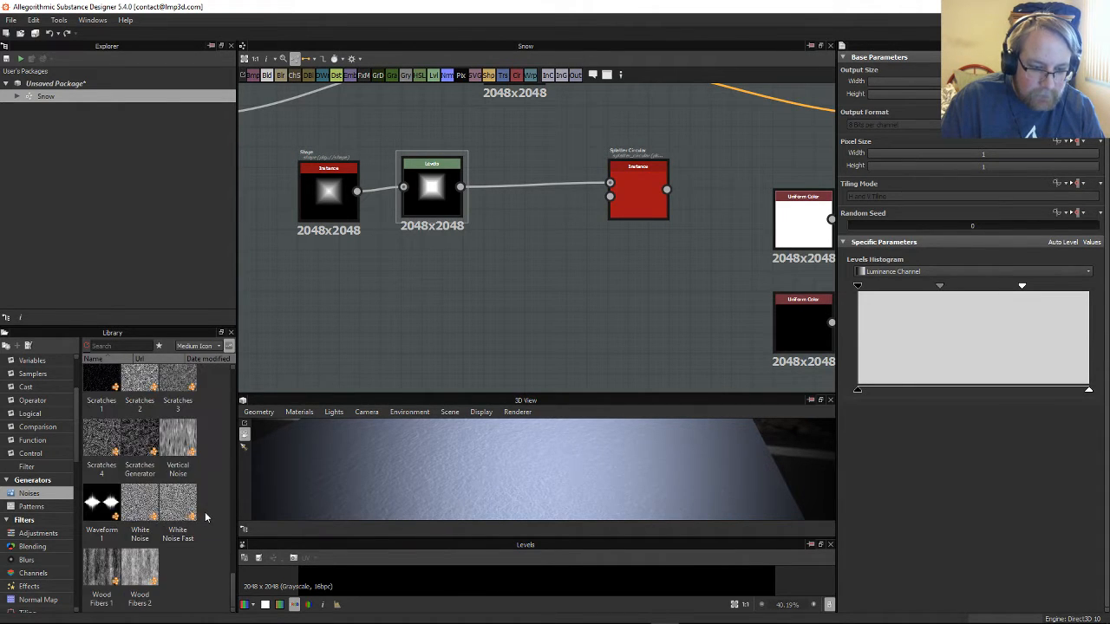
scroll(206, 517, "up", 12)
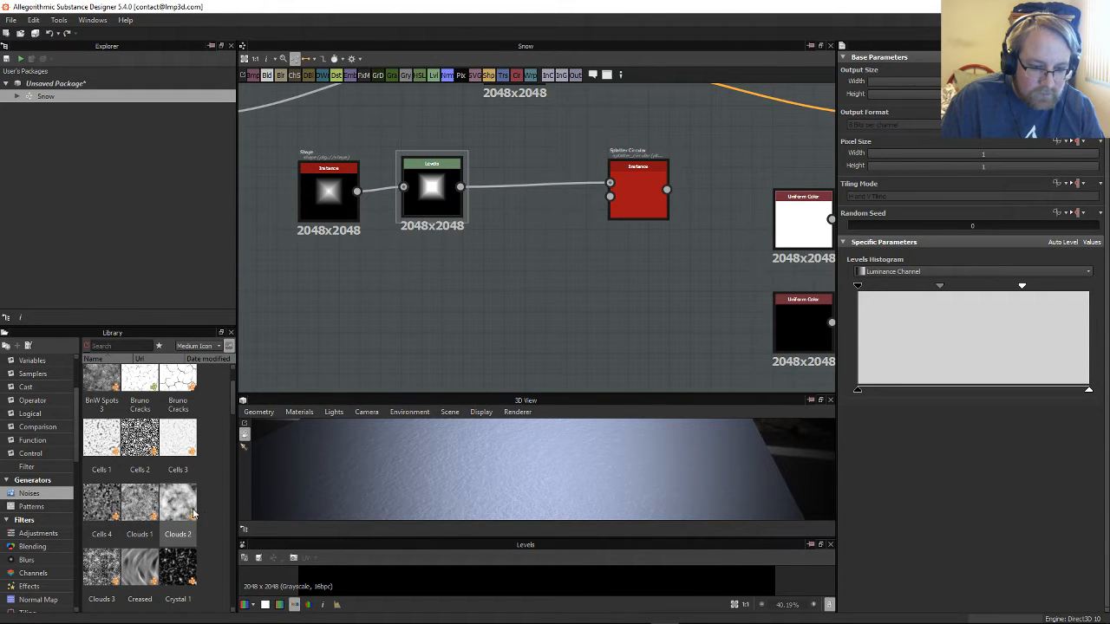
left_click_drag(172, 513, 306, 330)
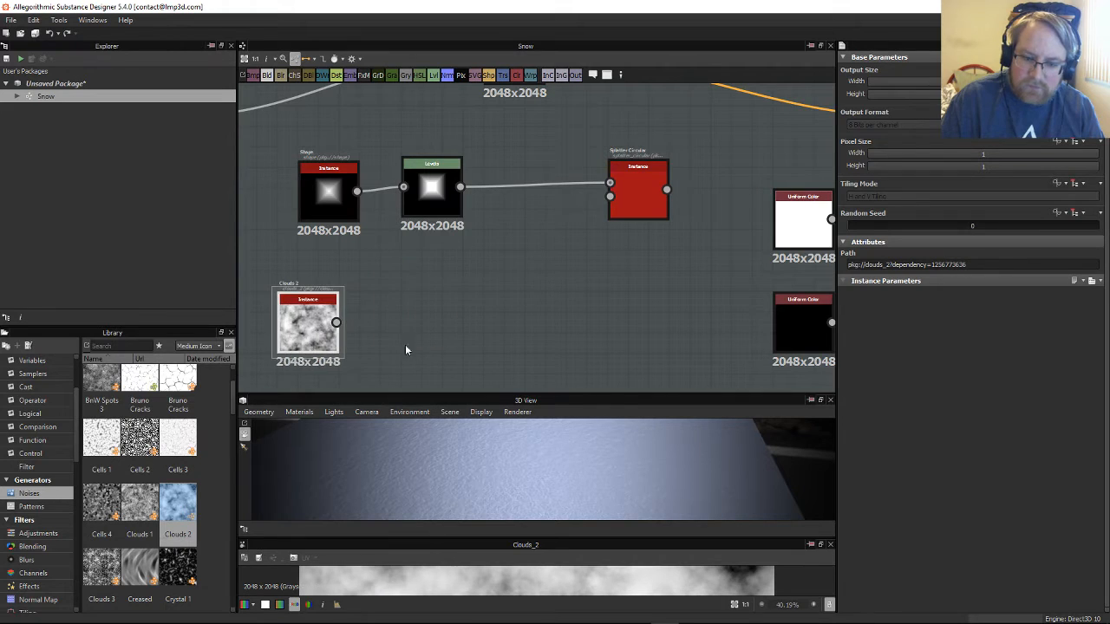
Step: Add a Dirt 1 noise node below the Clouds 2 node
middle_click_drag(408, 349, 436, 304)
scroll(156, 524, "up", 1)
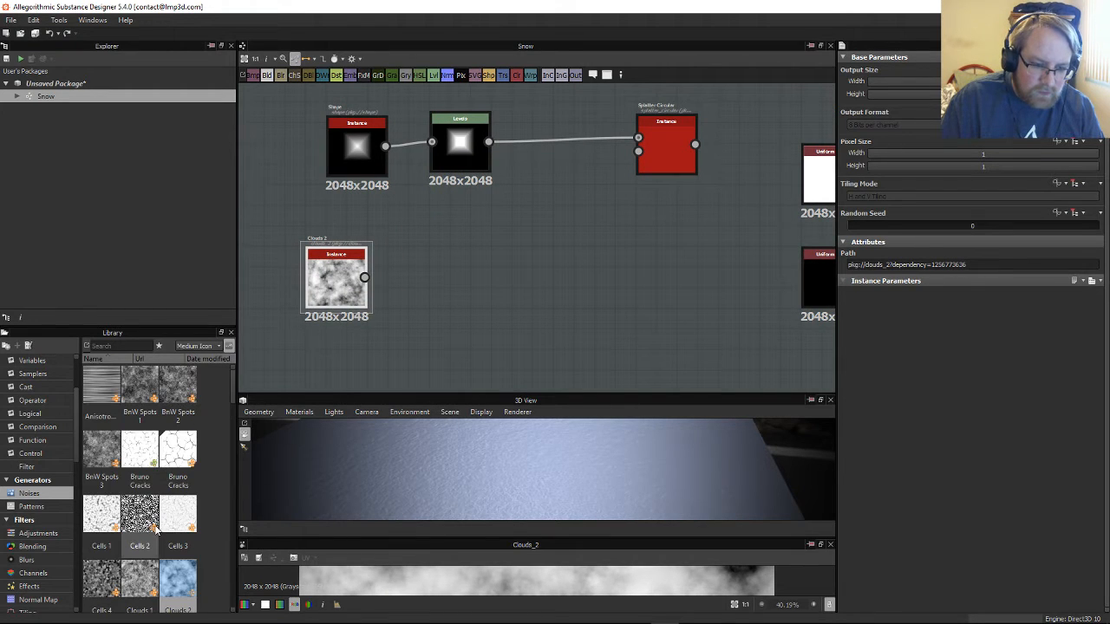
scroll(124, 499, "down", 3)
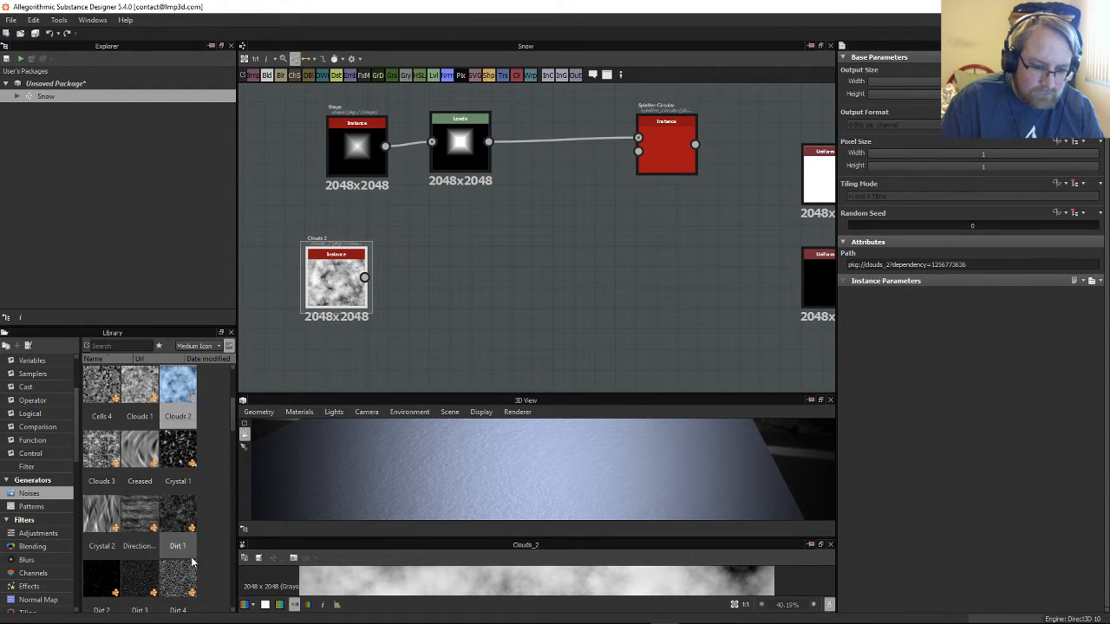
left_click_drag(178, 514, 336, 362)
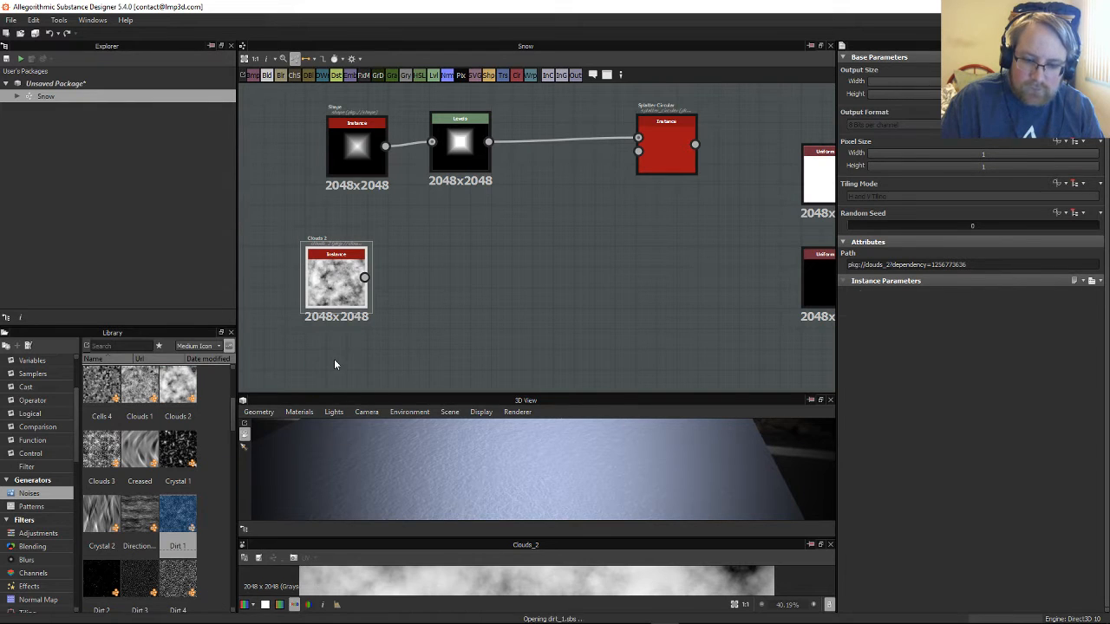
Step: Add a Slope Blur Grayscale node beside the Clouds 2 node
right_click(473, 304)
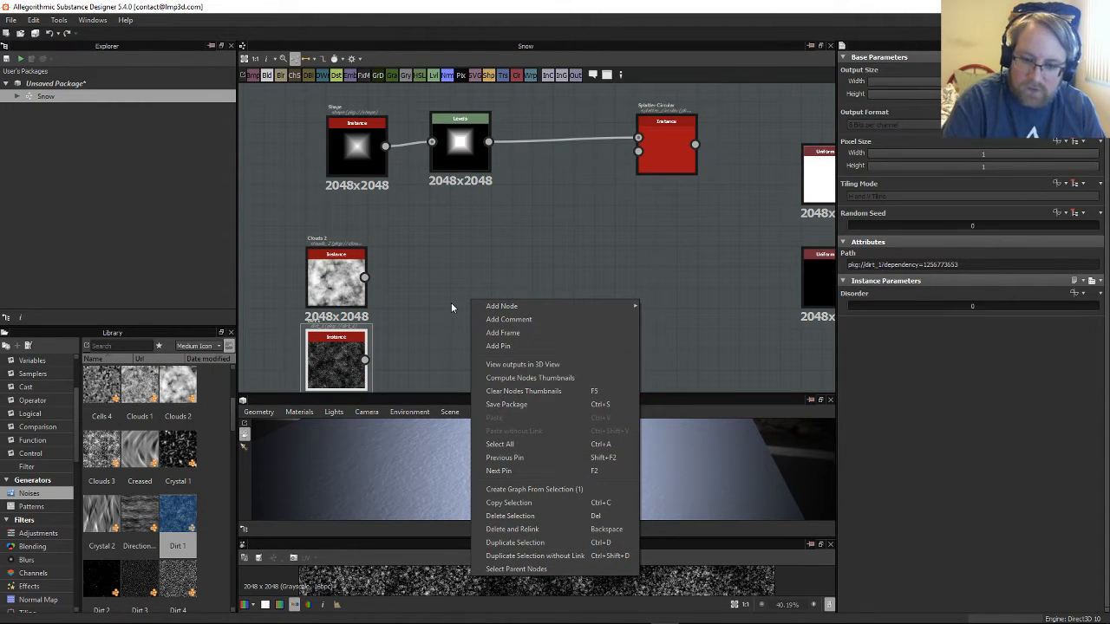
left_click(423, 247)
key("space")
type("slope")
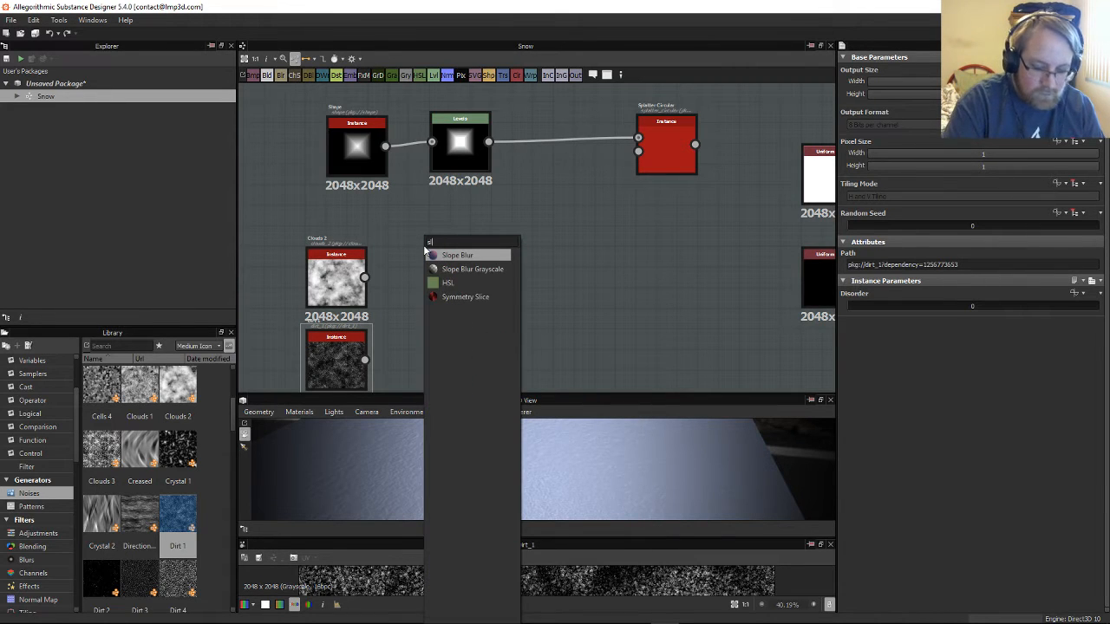
left_click(491, 269)
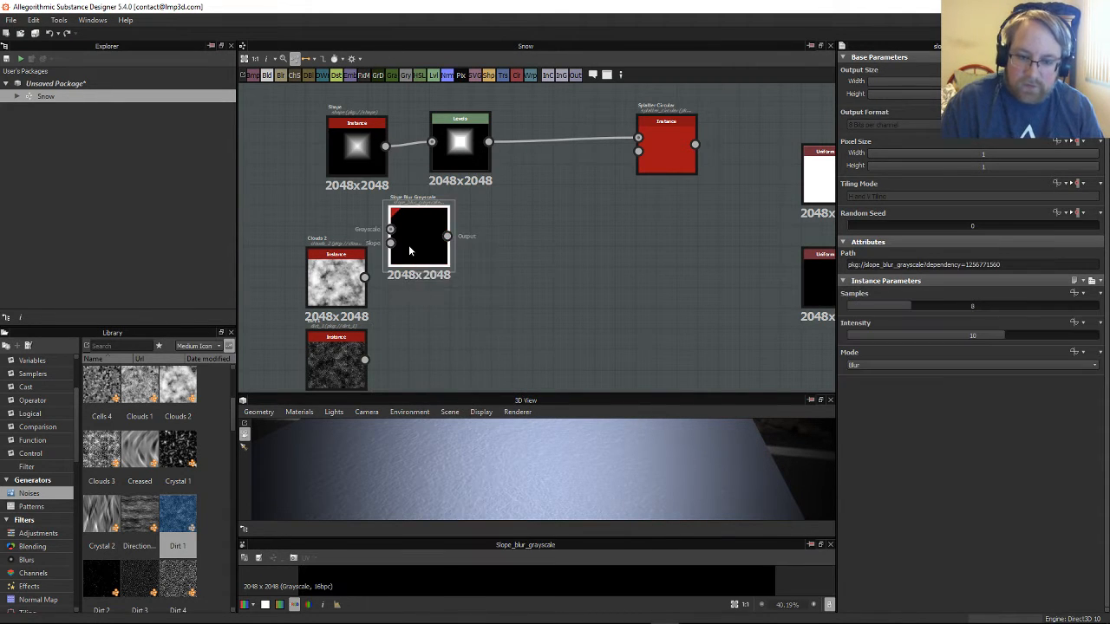
Step: Connect Clouds 2 to the Slope Blur Grayscale node's grayscale input and Dirt 1 to its slope input
left_click_drag(366, 360, 431, 250)
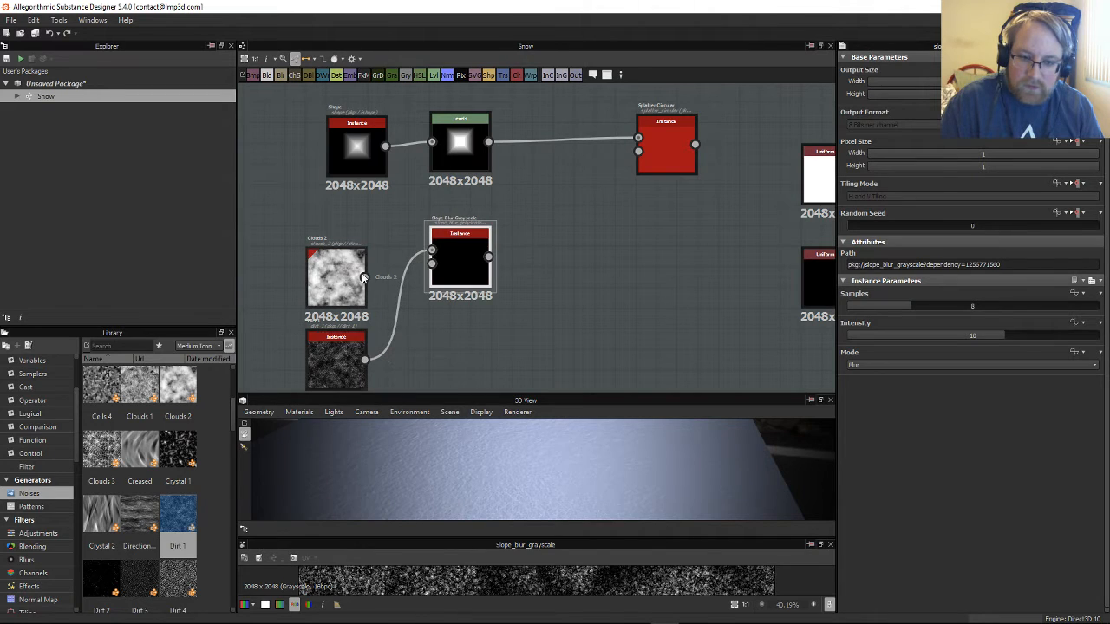
left_click_drag(364, 277, 458, 285)
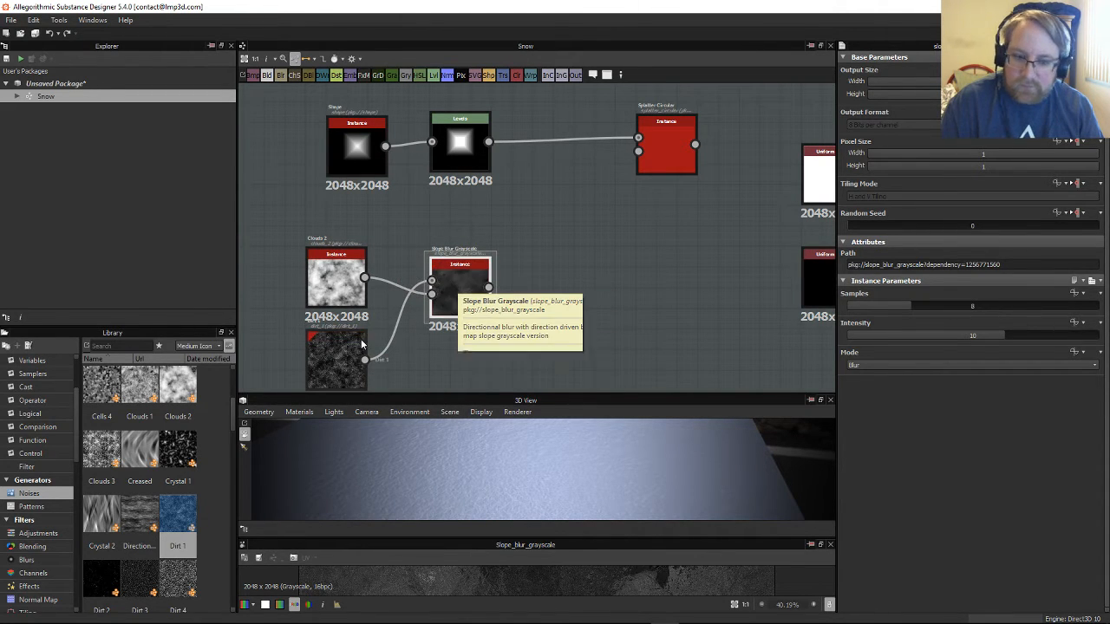
left_click_drag(366, 360, 431, 293)
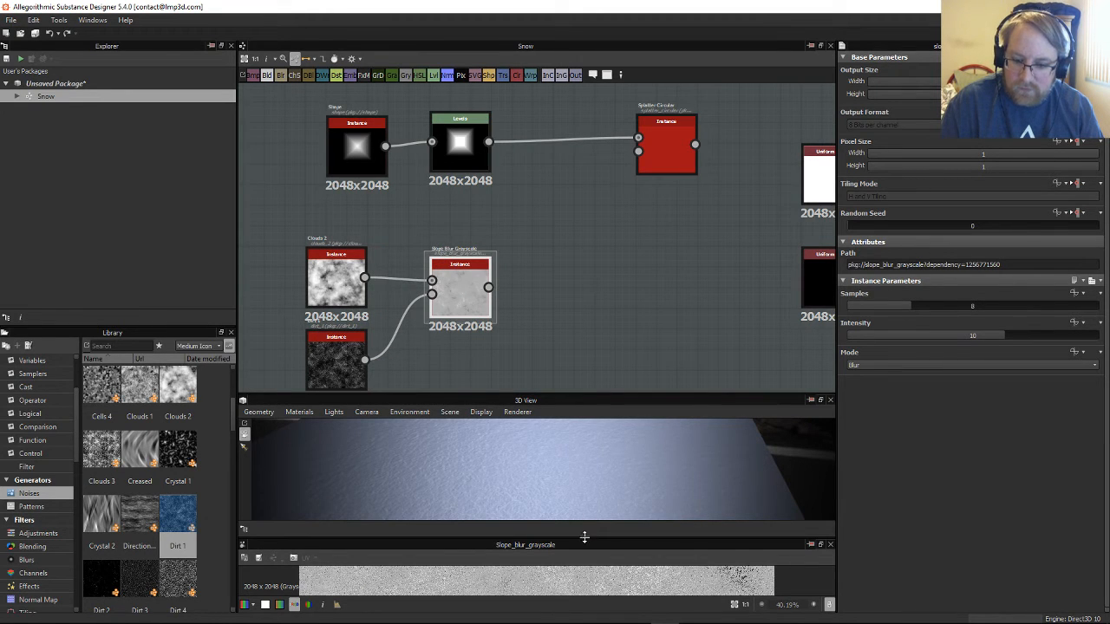
Step: Enlarge the 2D view to compare the Min and Max slope blur modes, keeping Min and setting the samples to 32
left_click_drag(584, 538, 602, 274)
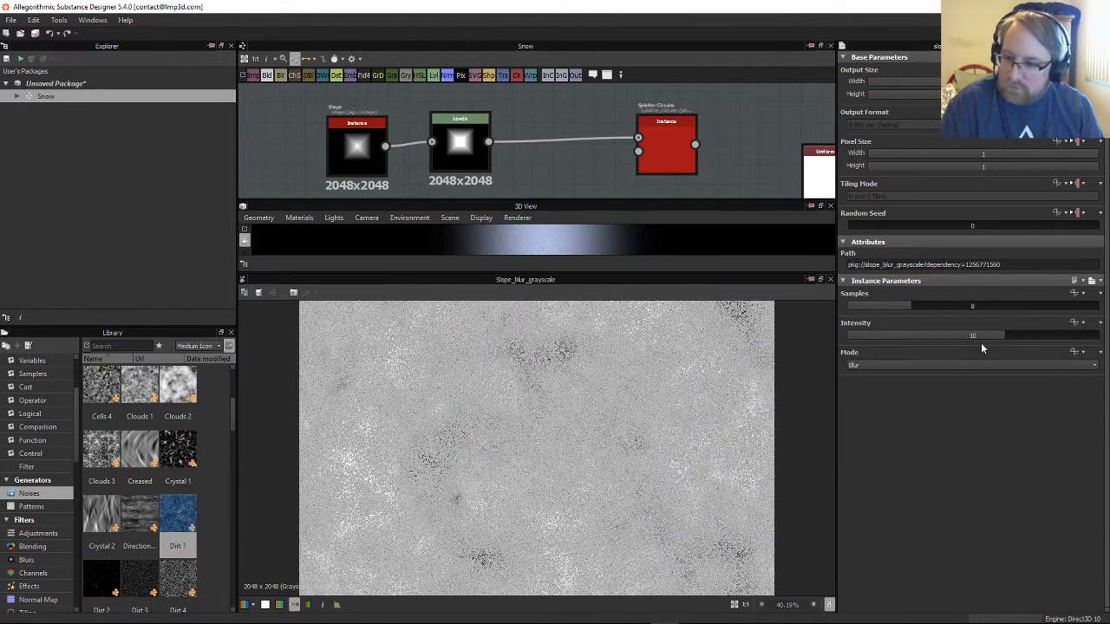
left_click(941, 365)
left_click(907, 384)
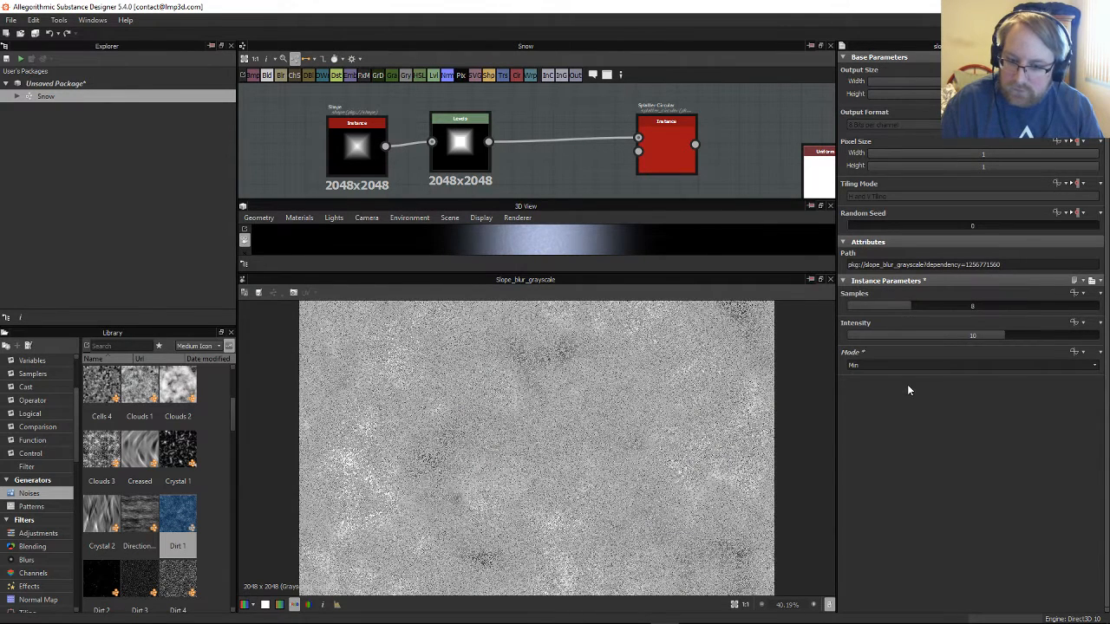
left_click(916, 365)
left_click(892, 391)
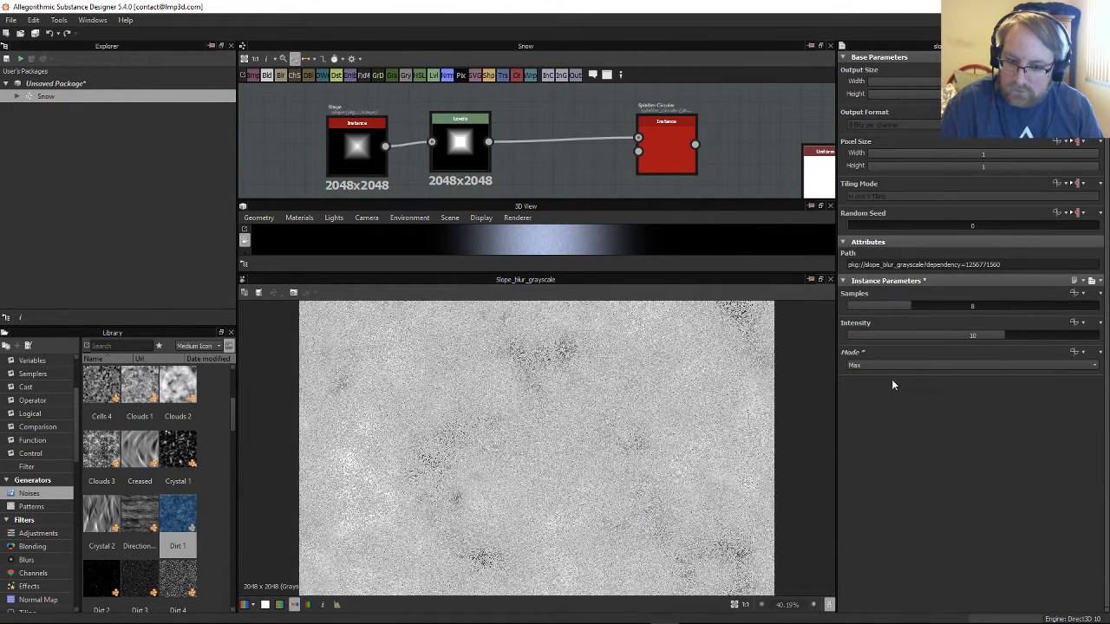
left_click(901, 367)
left_click(887, 383)
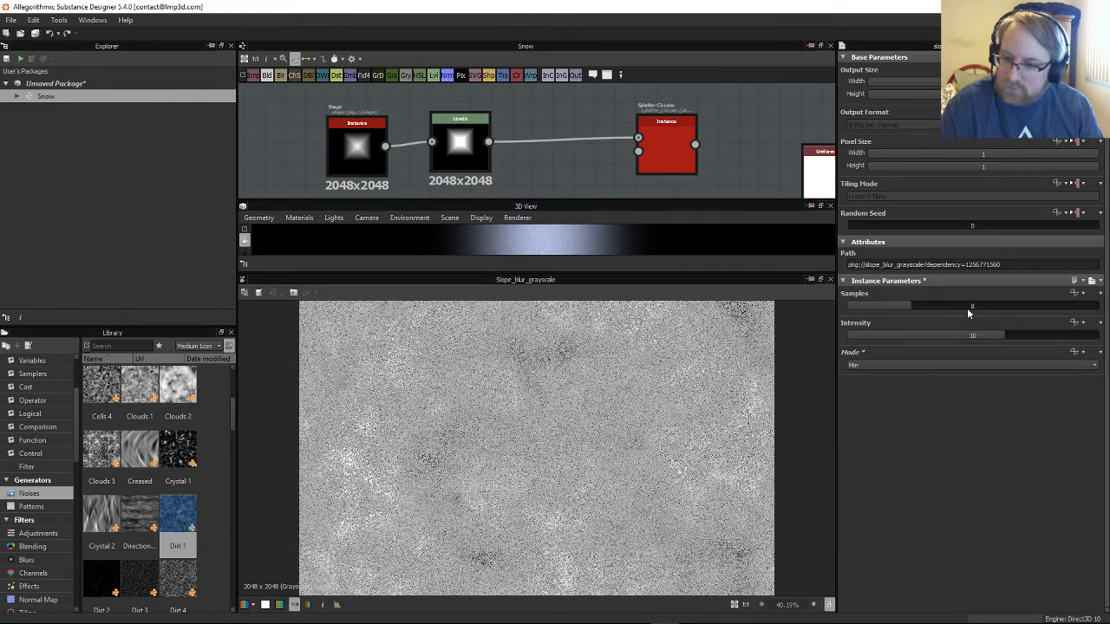
left_click_drag(903, 310, 1097, 309)
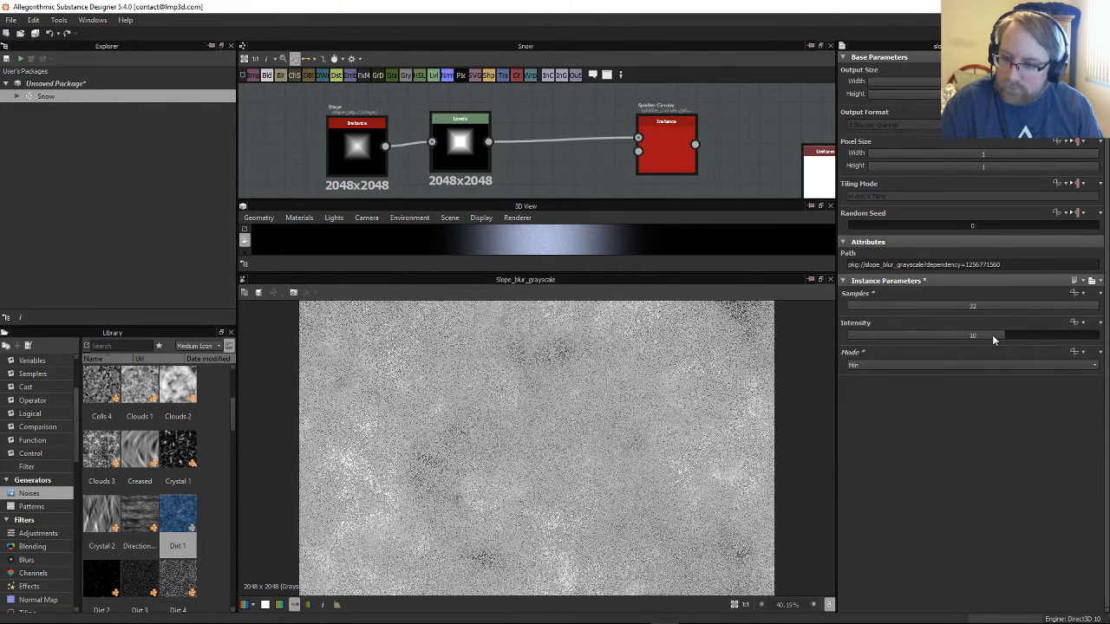
Step: Lower the Slope Blur Grayscale intensity to 0.15 and set its samples to 25
left_click_drag(992, 334, 852, 338)
double_click(924, 305)
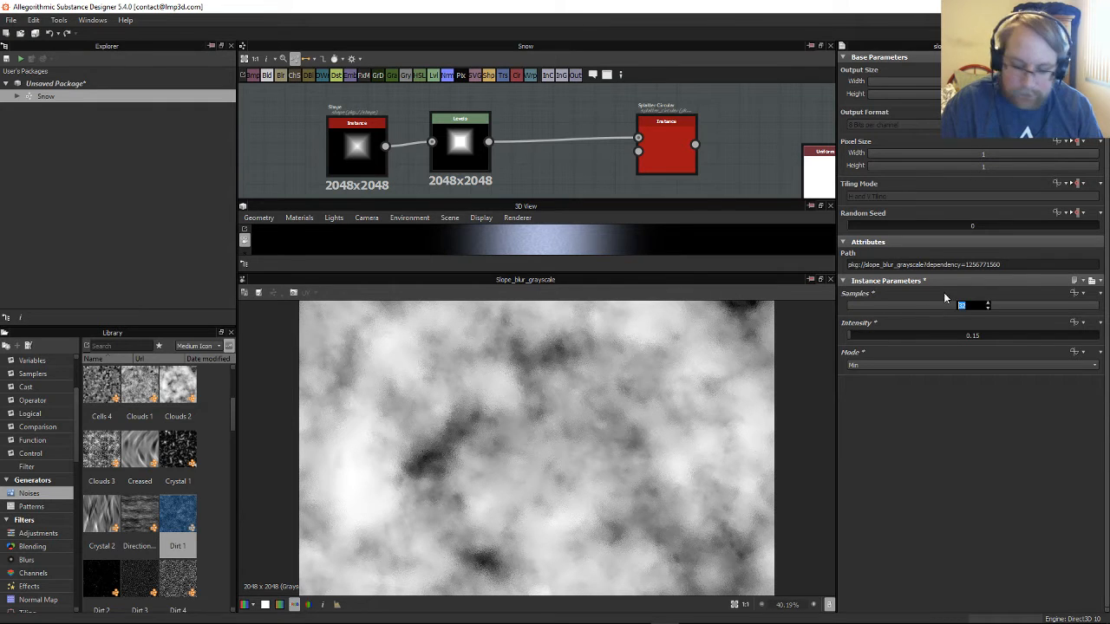
type("25")
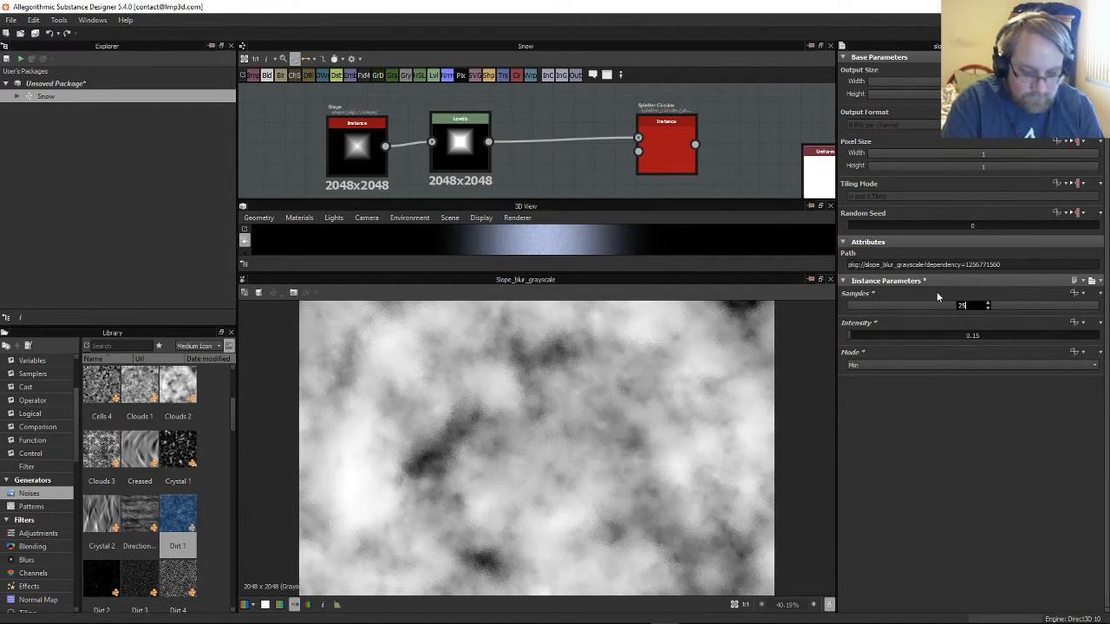
key("Return")
scroll(642, 438, "up", 3)
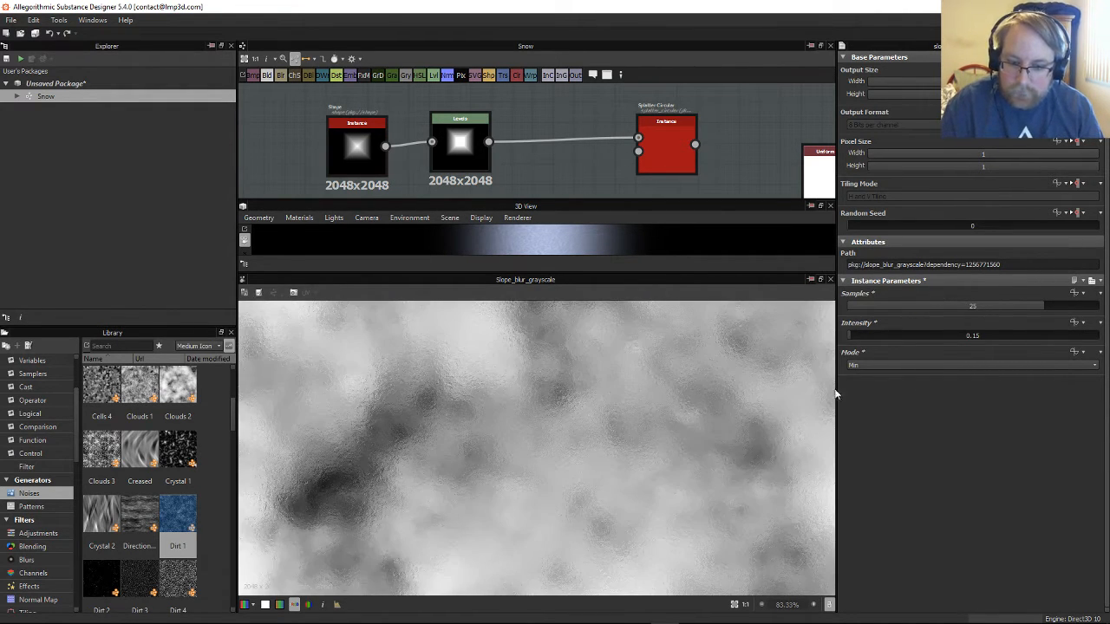
Step: Try Slope Blur Grayscale intensities of 1.22, 0.77 and 0.1 on the cloud noise
left_click_drag(851, 342, 866, 345)
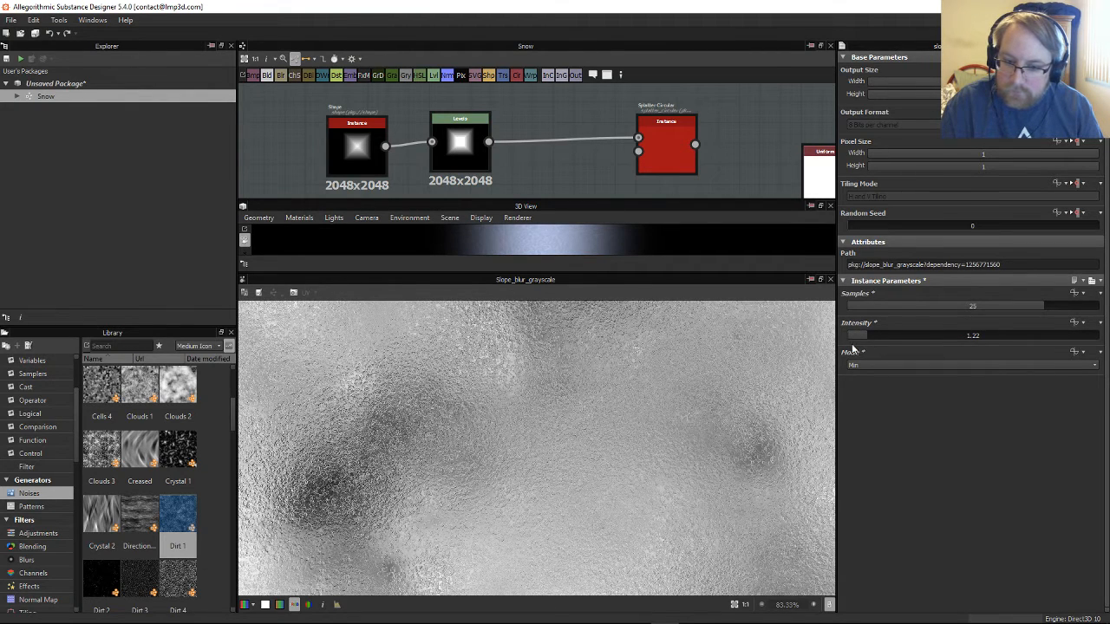
left_click(858, 337)
double_click(860, 334)
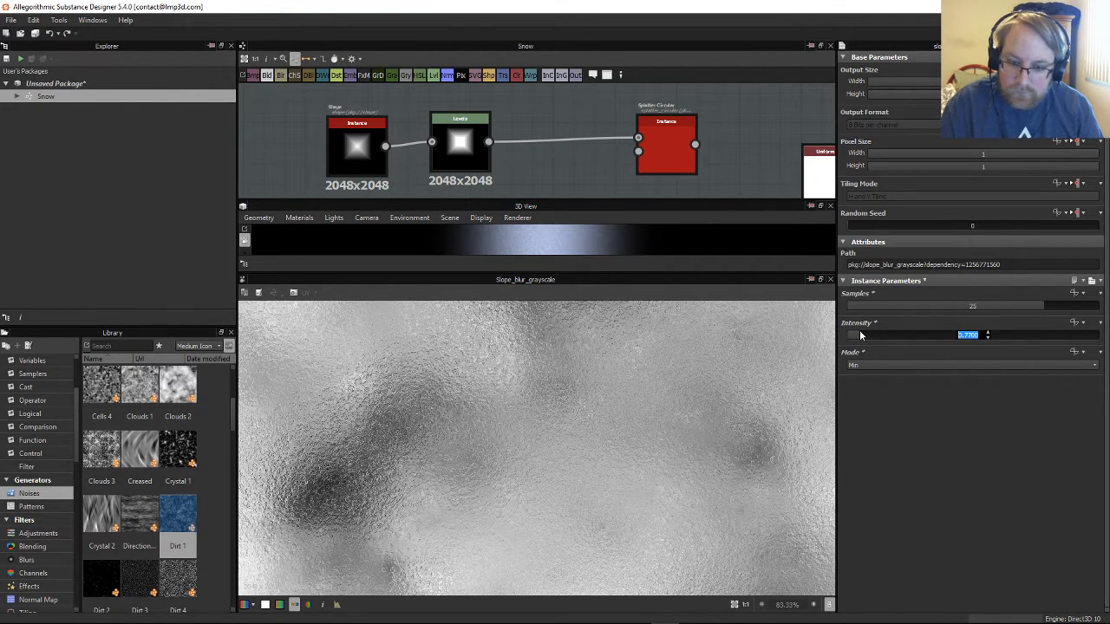
double_click(858, 337)
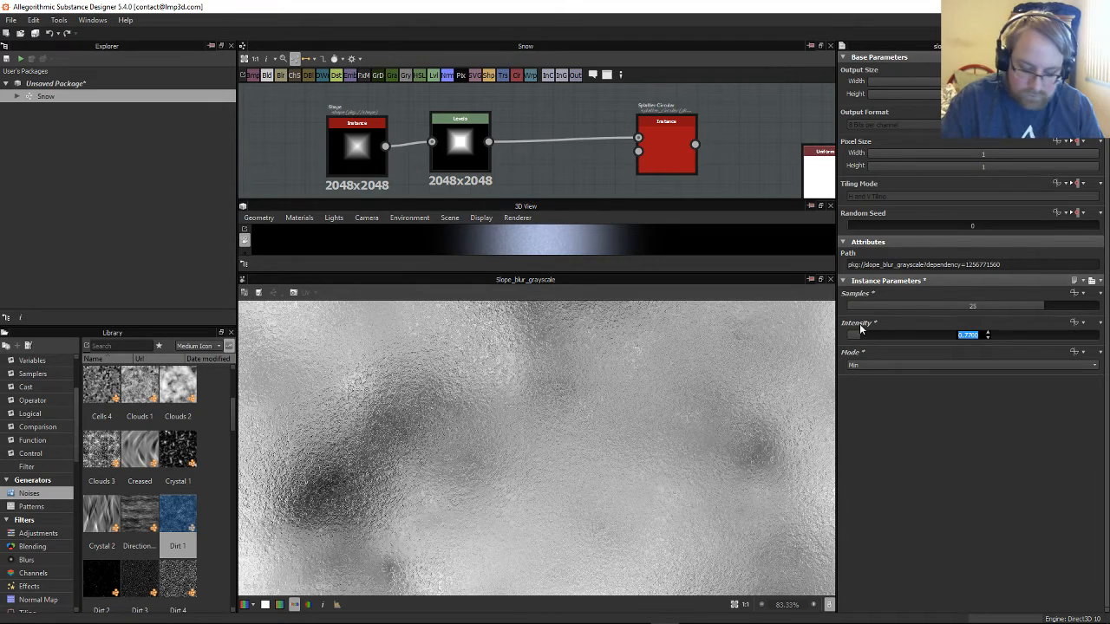
type(".1")
key("Return")
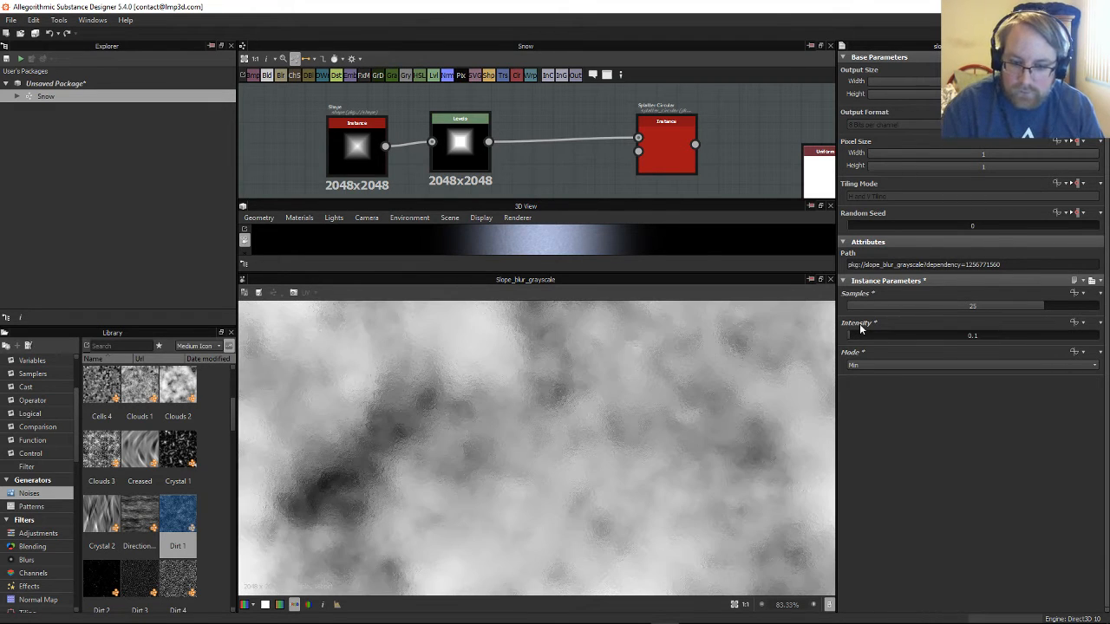
Step: Set the Slope Blur Grayscale intensity to 0.02 and check the whole cloud texture
double_click(900, 332)
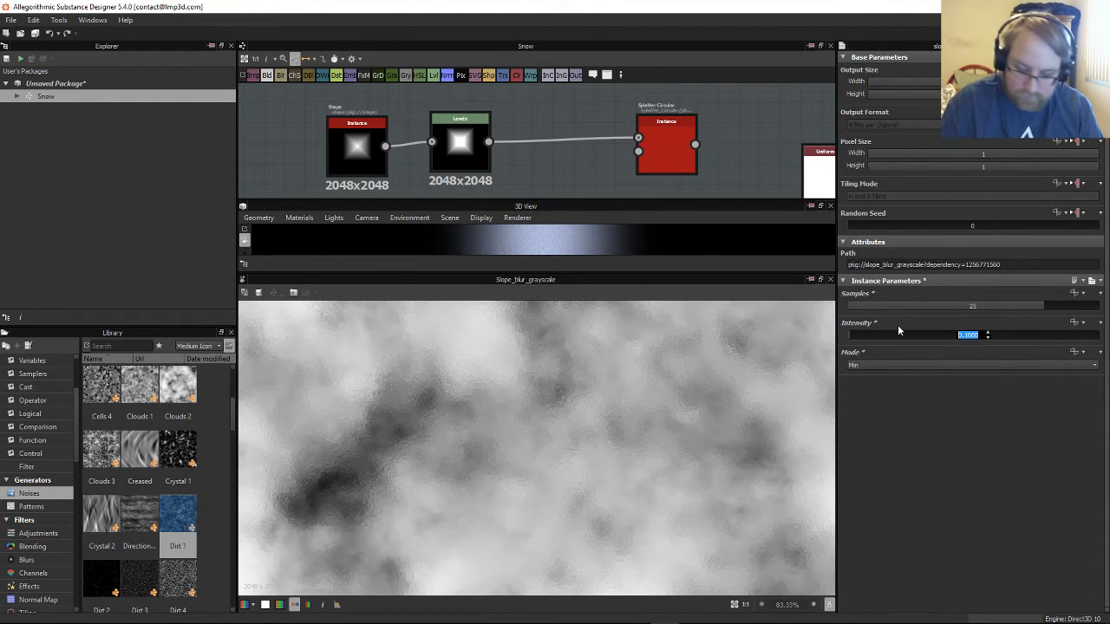
type(".02")
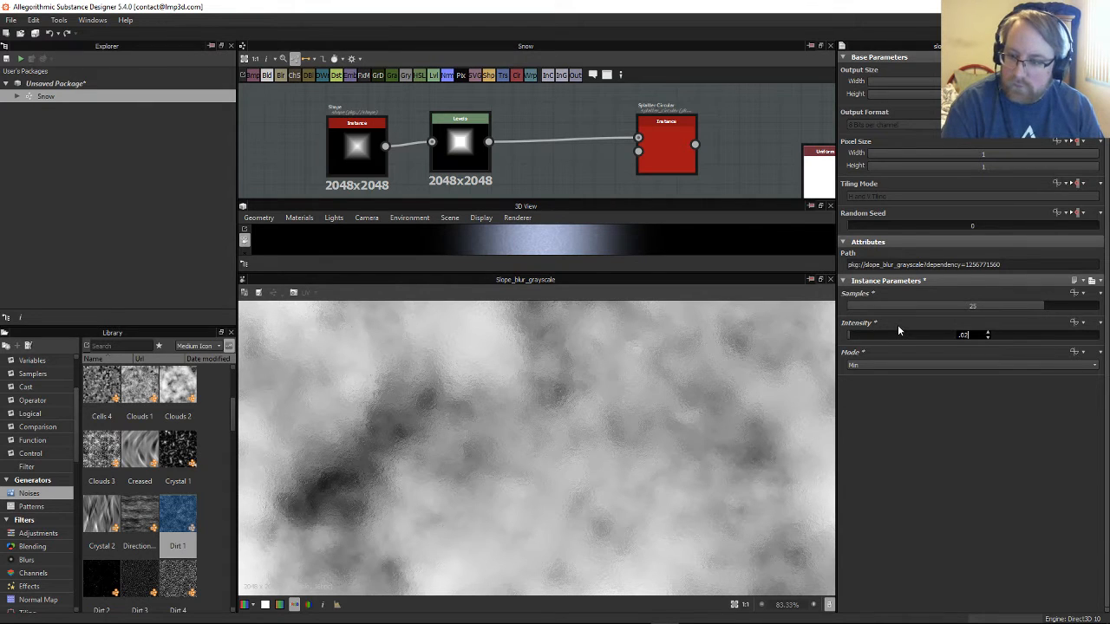
key("Return")
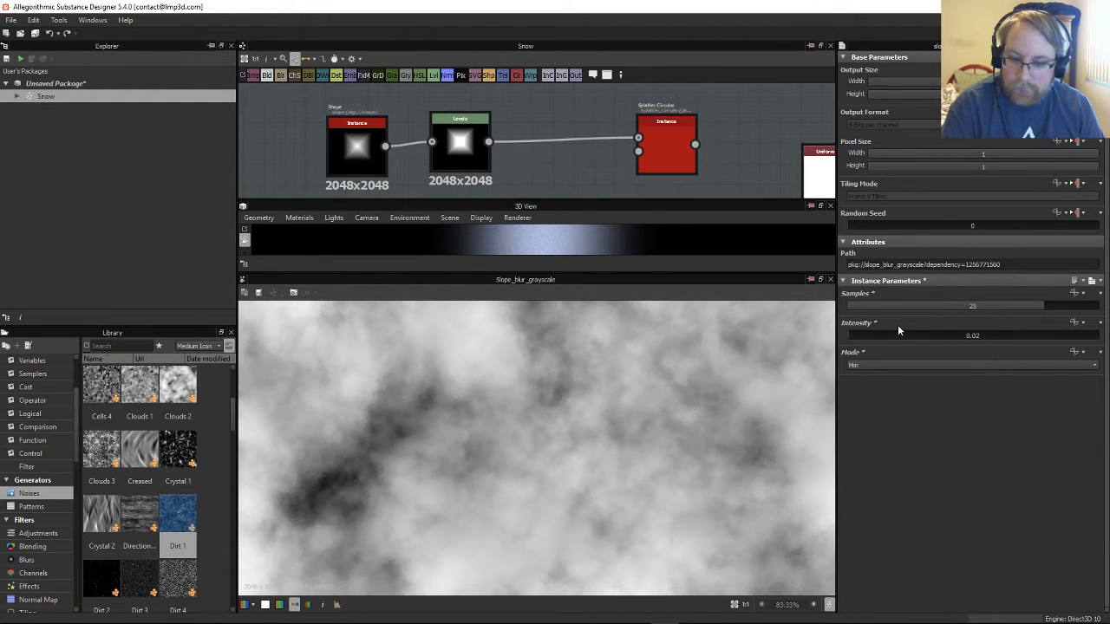
scroll(626, 449, "up", 1)
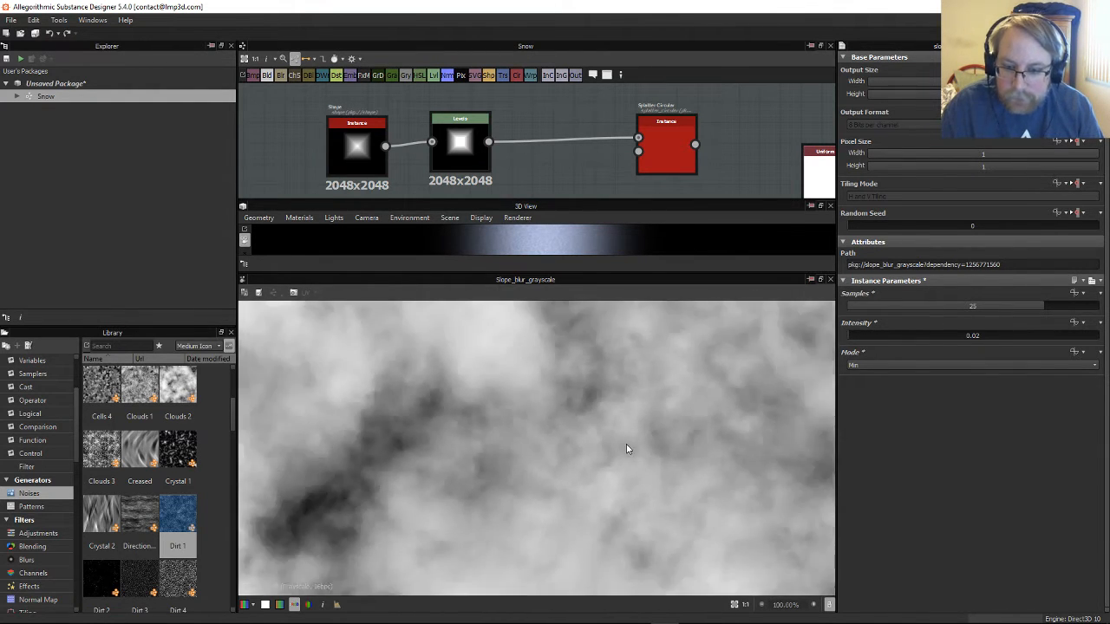
key("f")
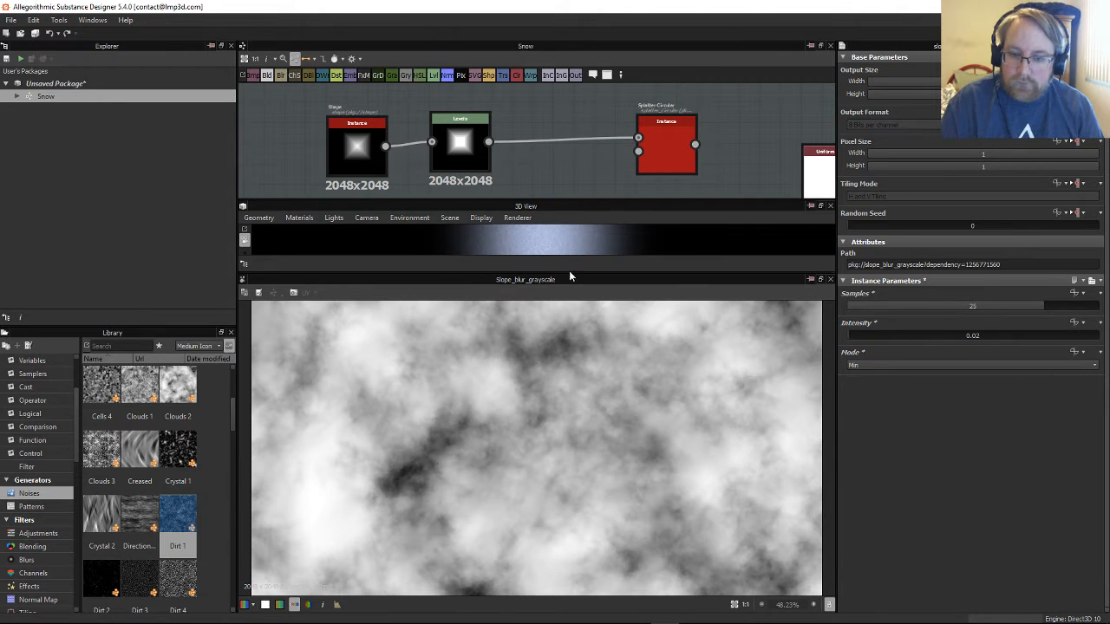
Step: Enlarge the graph view and reposition the cloud noise nodes and Splatter Circular to make room beside the Levels node
left_click_drag(570, 275, 569, 475)
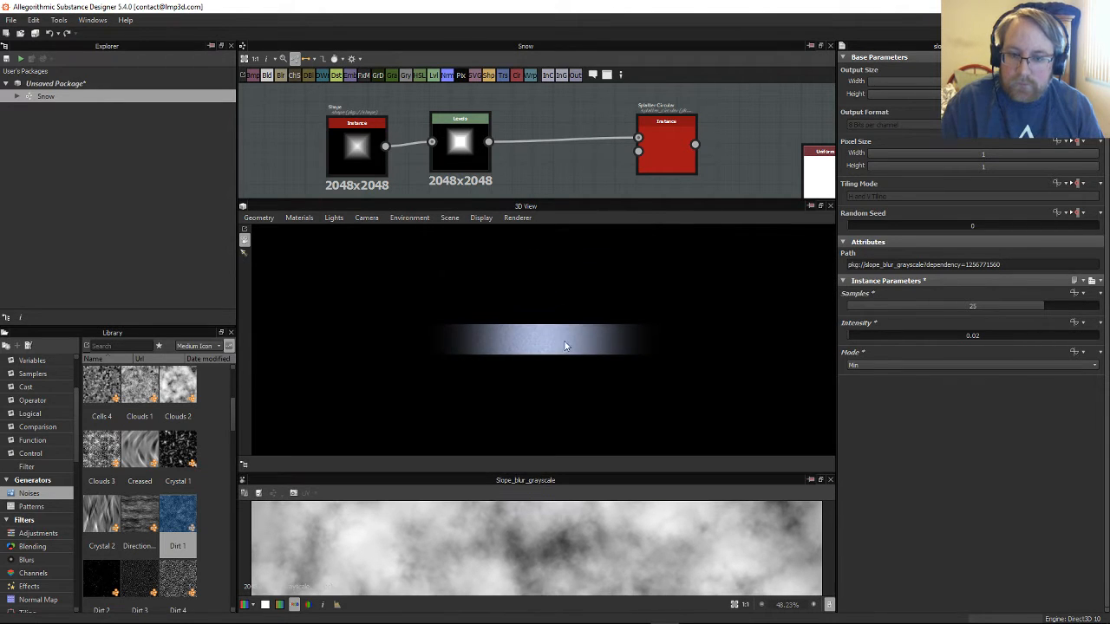
left_click_drag(553, 201, 555, 382)
scroll(557, 240, "up", 2)
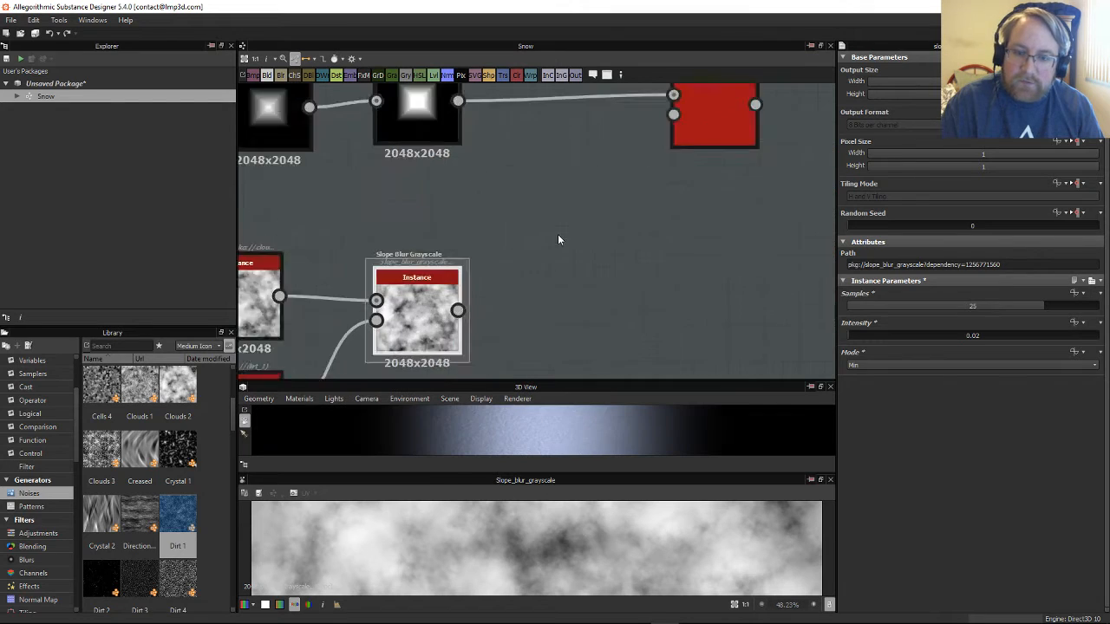
scroll(557, 240, "up", 1)
middle_click_drag(498, 221, 500, 177)
scroll(495, 256, "down", 2)
left_click_drag(505, 202, 282, 339)
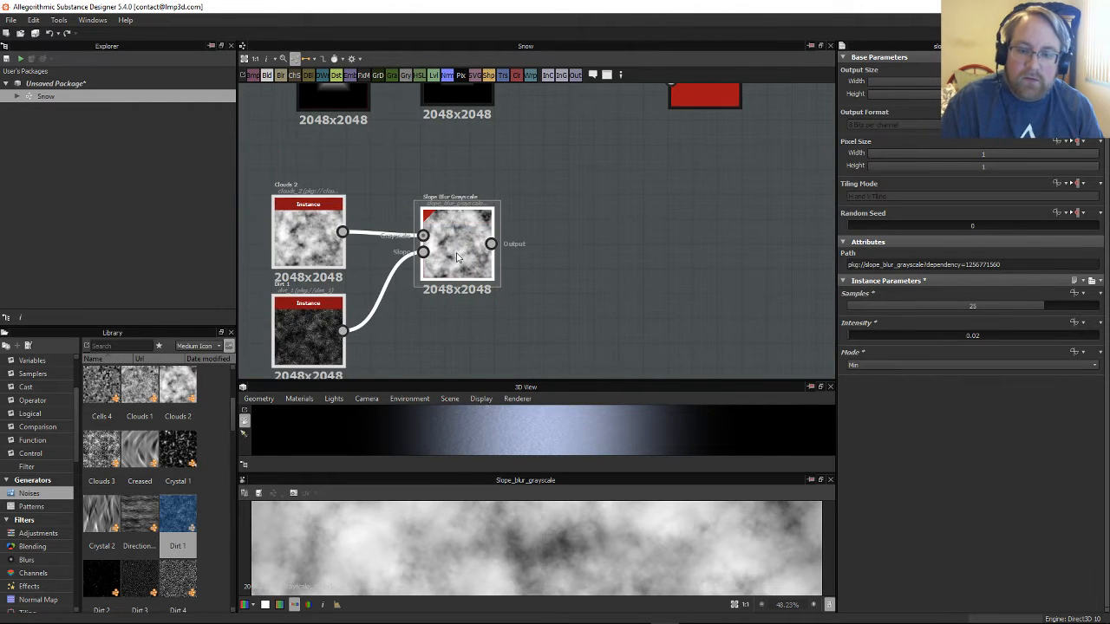
left_click_drag(457, 257, 482, 219)
middle_click_drag(531, 203, 370, 332)
left_click(359, 280)
middle_click_drag(359, 280, 401, 249)
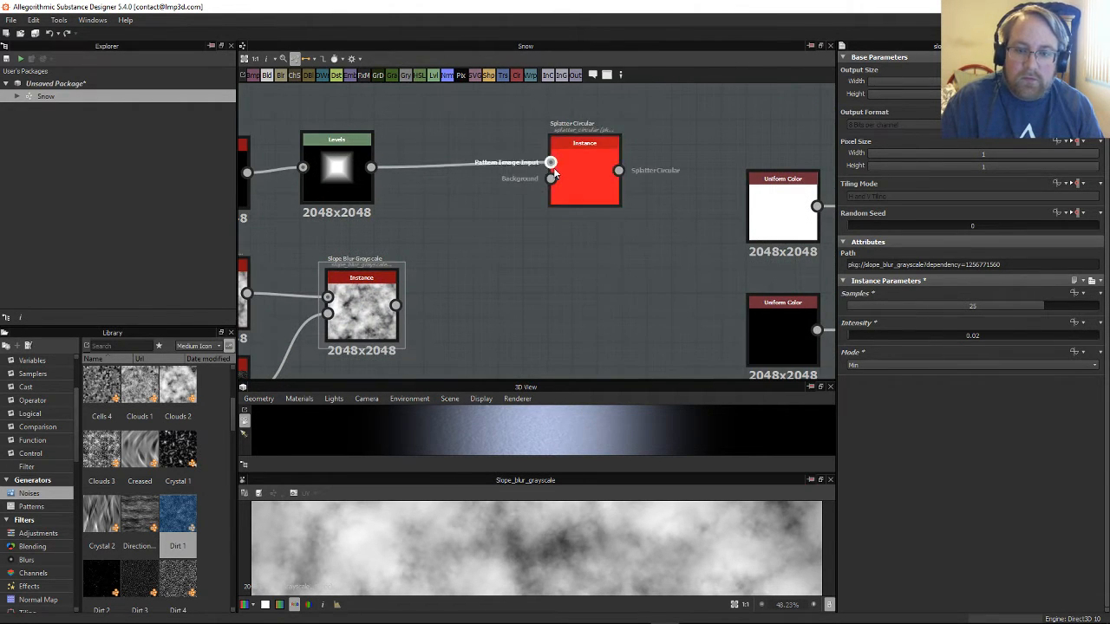
left_click_drag(555, 173, 604, 161)
Step: Add a Blend node with Levels as its background and the cloud Slope Blur Grayscale as its foreground
left_click_drag(267, 75, 488, 218)
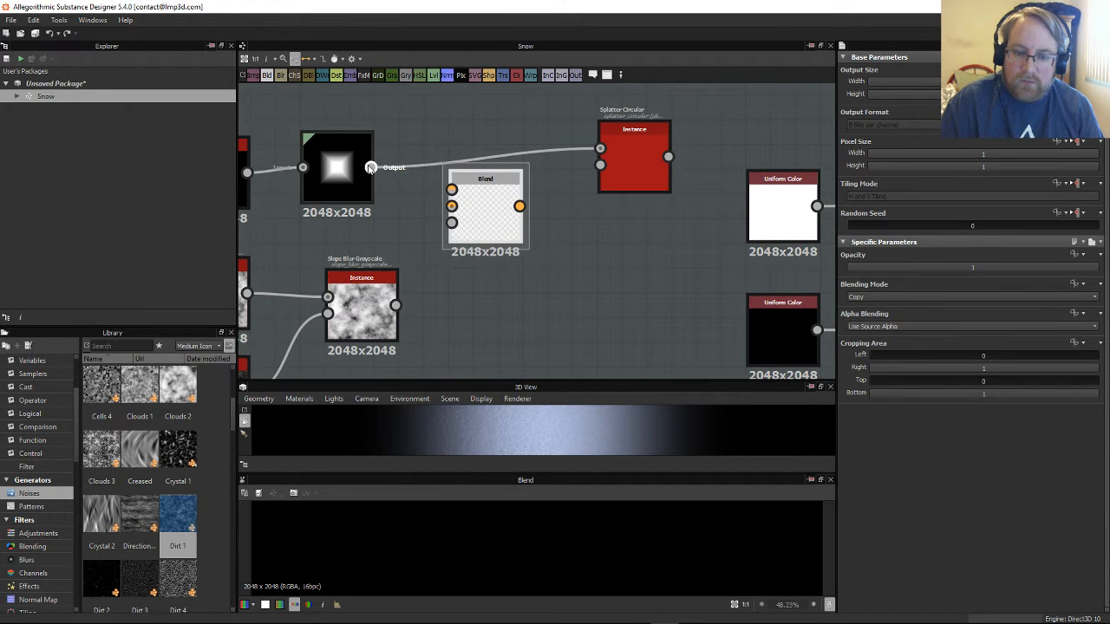
left_click_drag(370, 169, 451, 208)
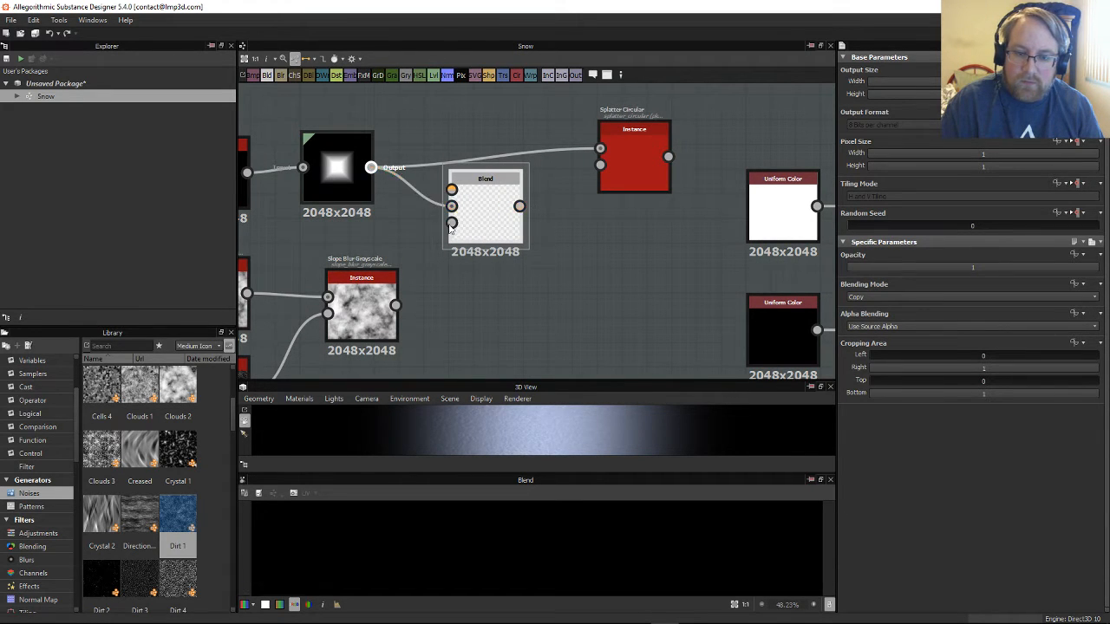
left_click_drag(395, 304, 488, 208)
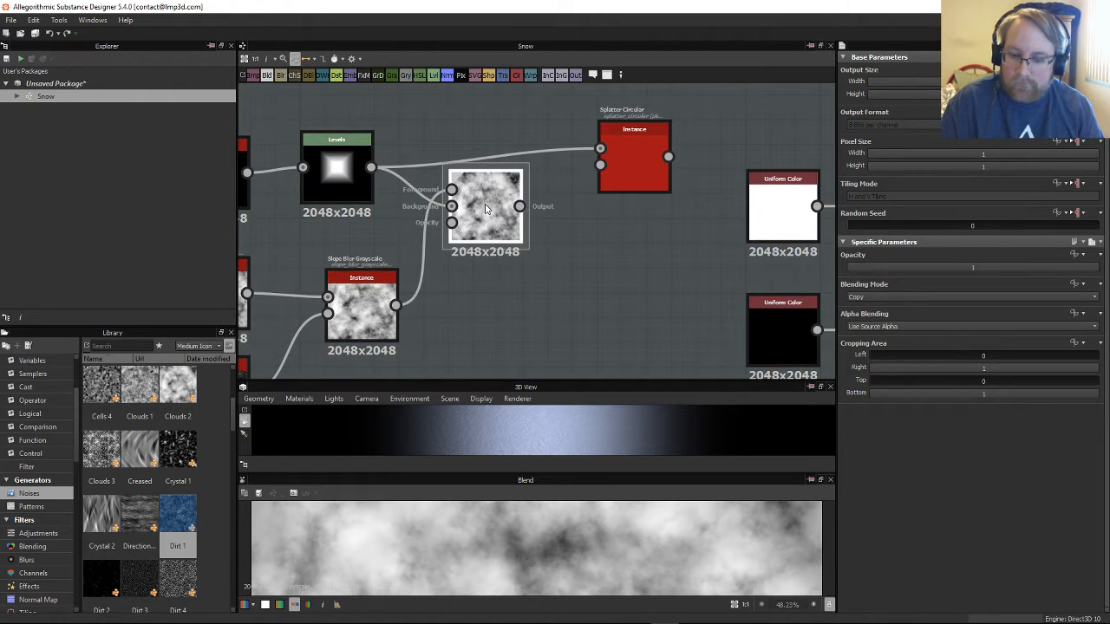
Step: Enlarge the 2D view and compare the Multiply, Max, Min, Switch and Divide blending modes, keeping Divide
left_click_drag(579, 473, 628, 257)
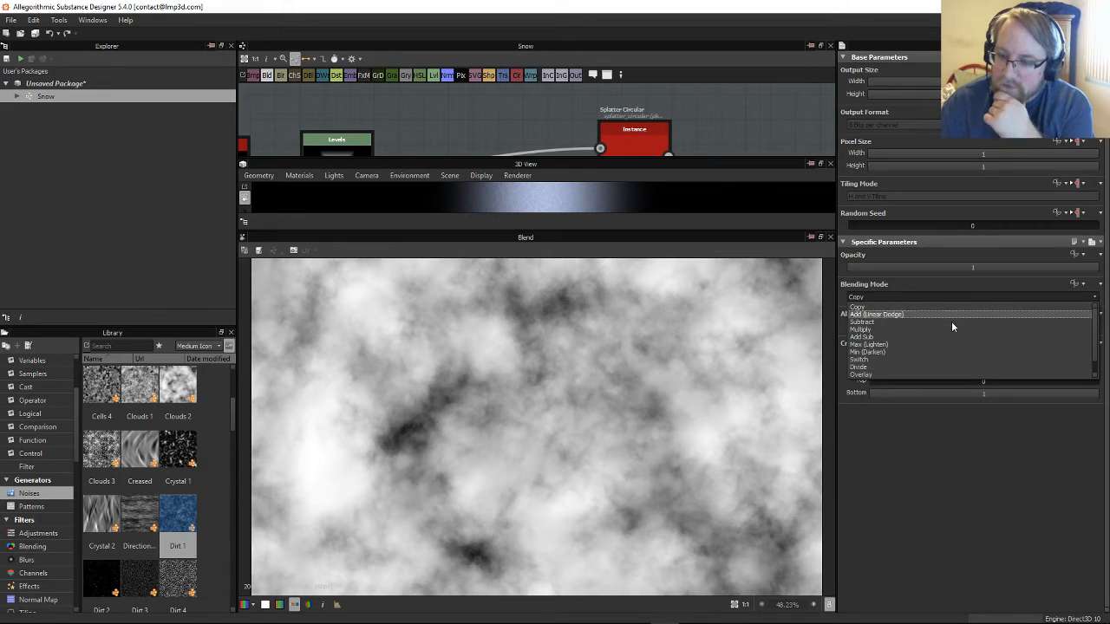
left_click(949, 331)
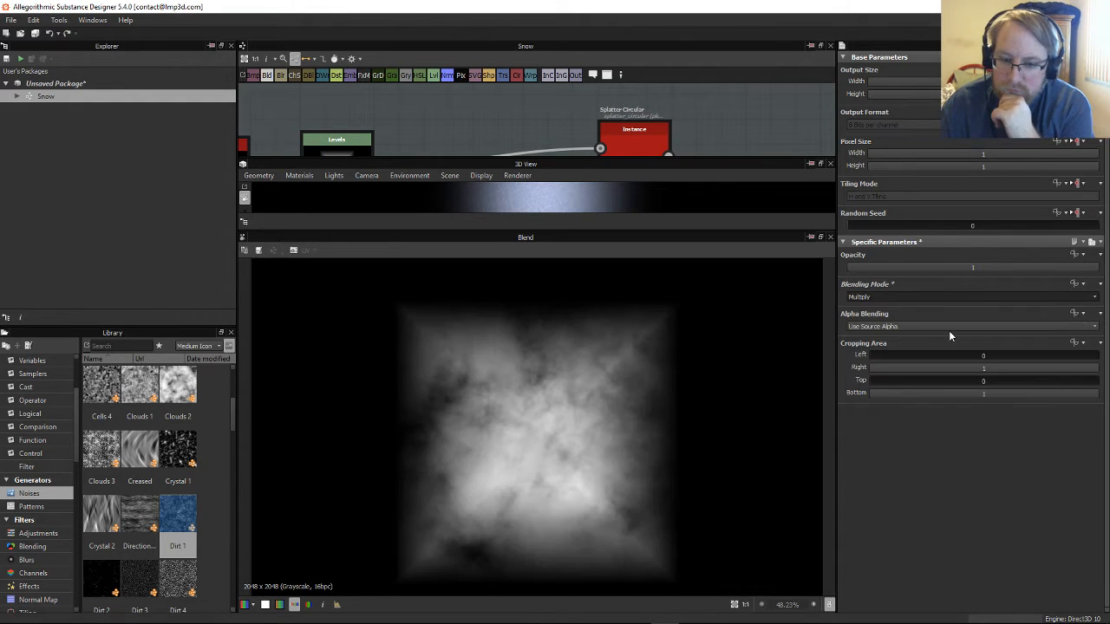
left_click(947, 297)
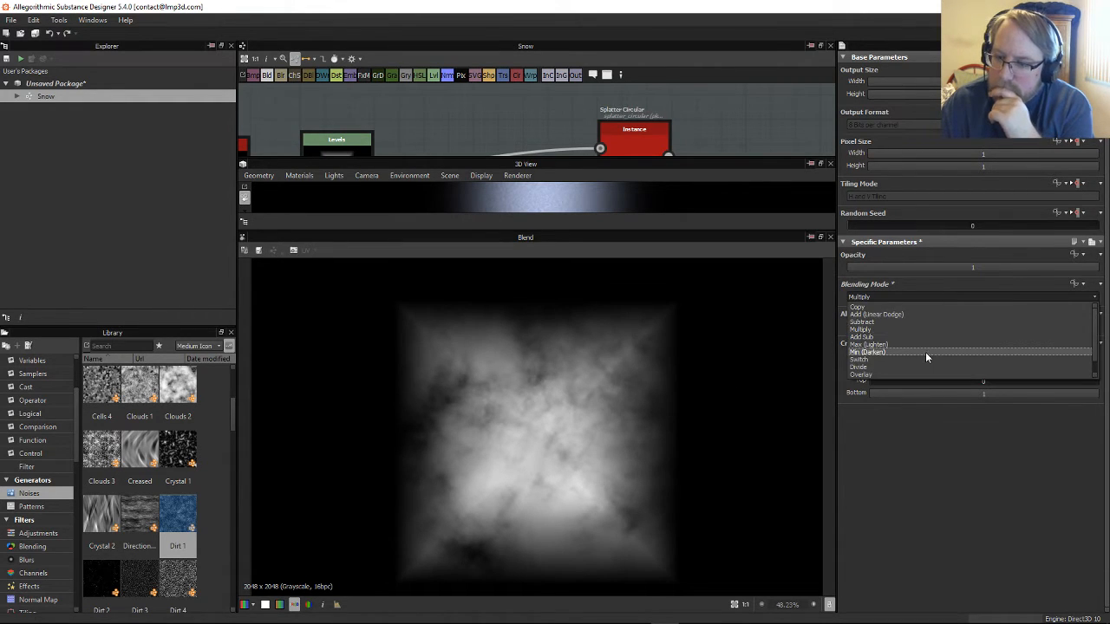
left_click(923, 344)
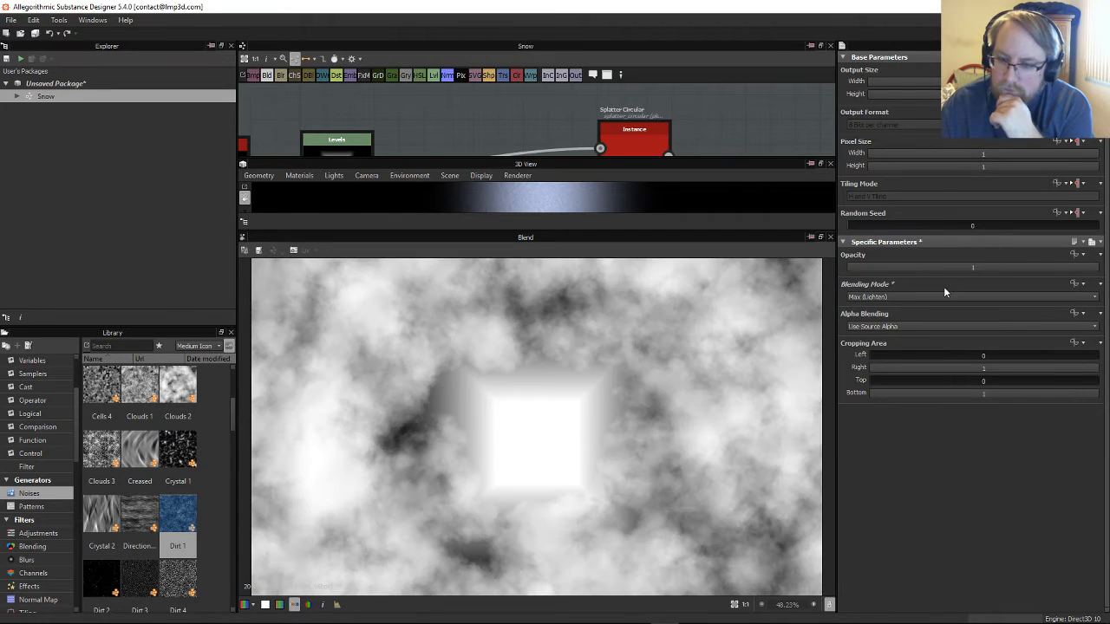
left_click(923, 295)
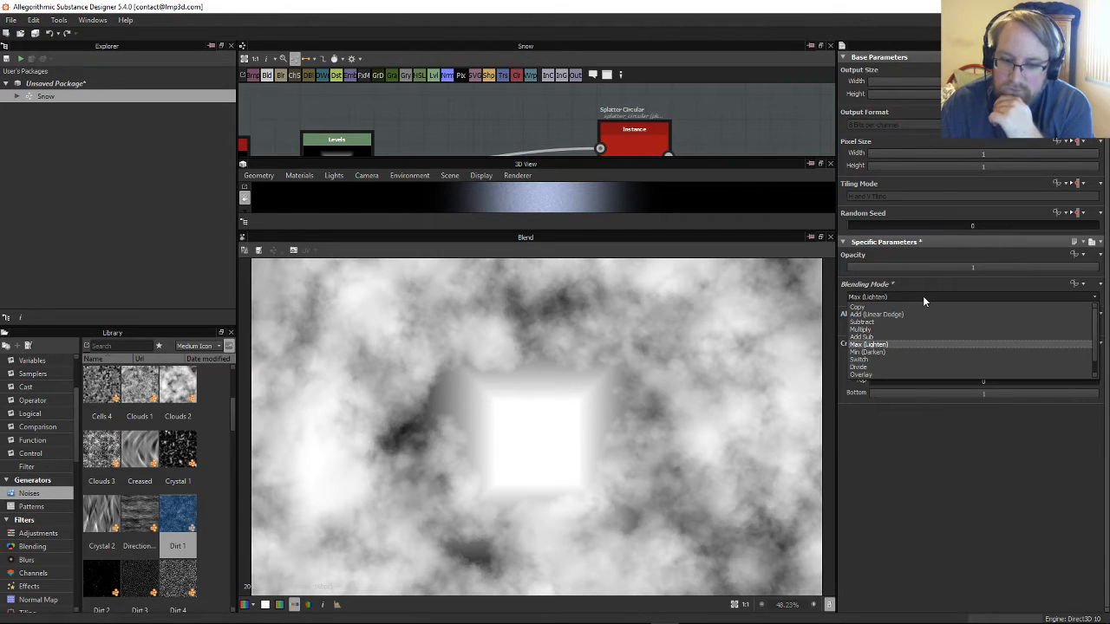
left_click(891, 354)
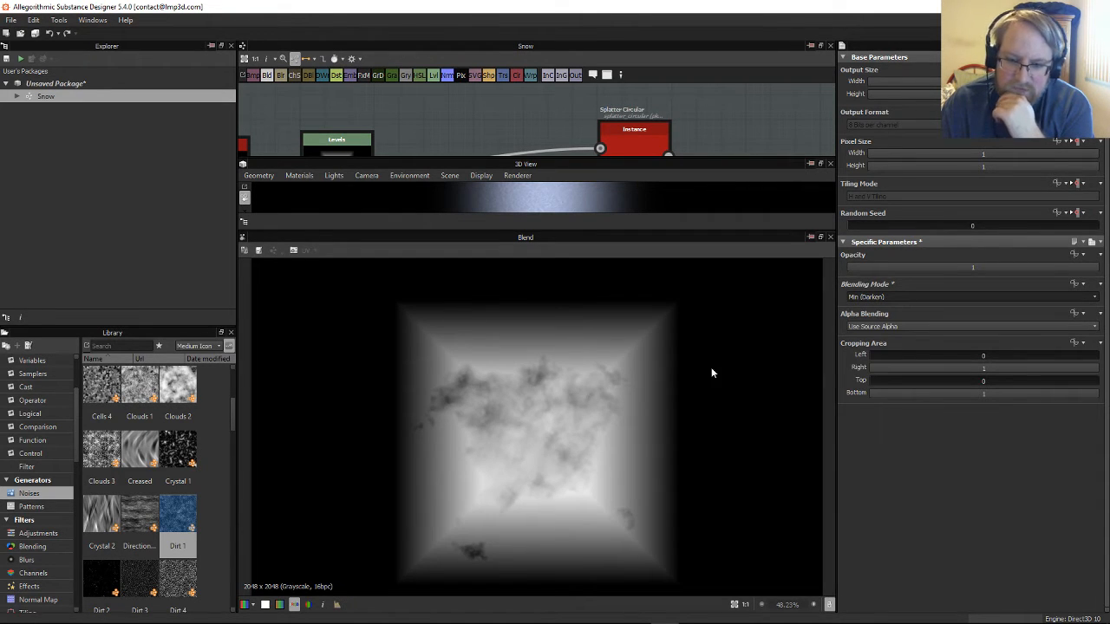
left_click(896, 300)
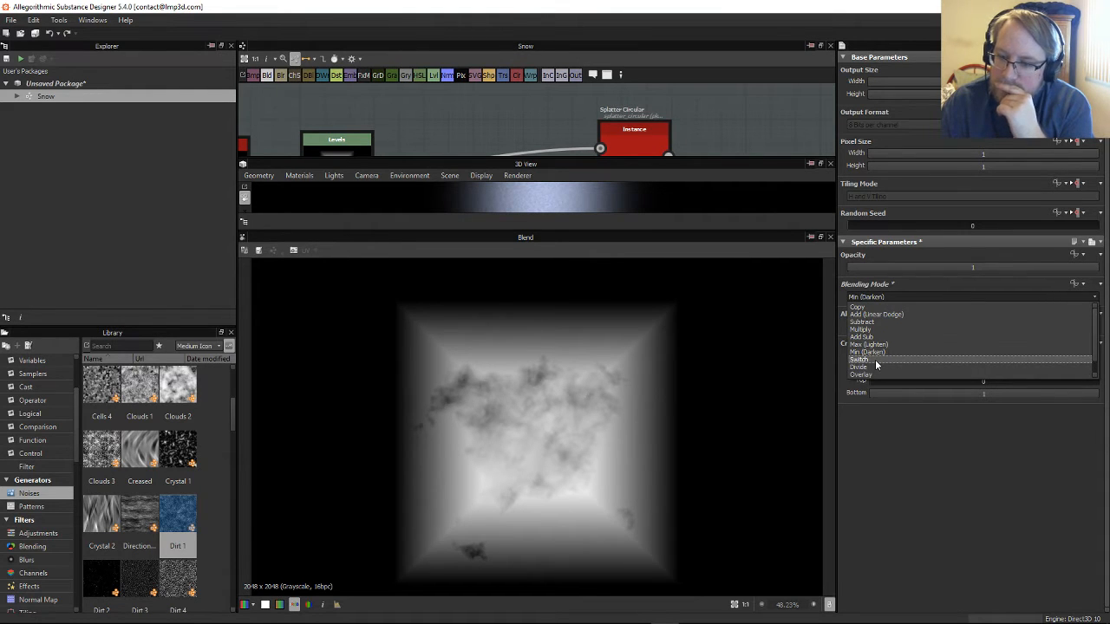
left_click(876, 360)
left_click(897, 298)
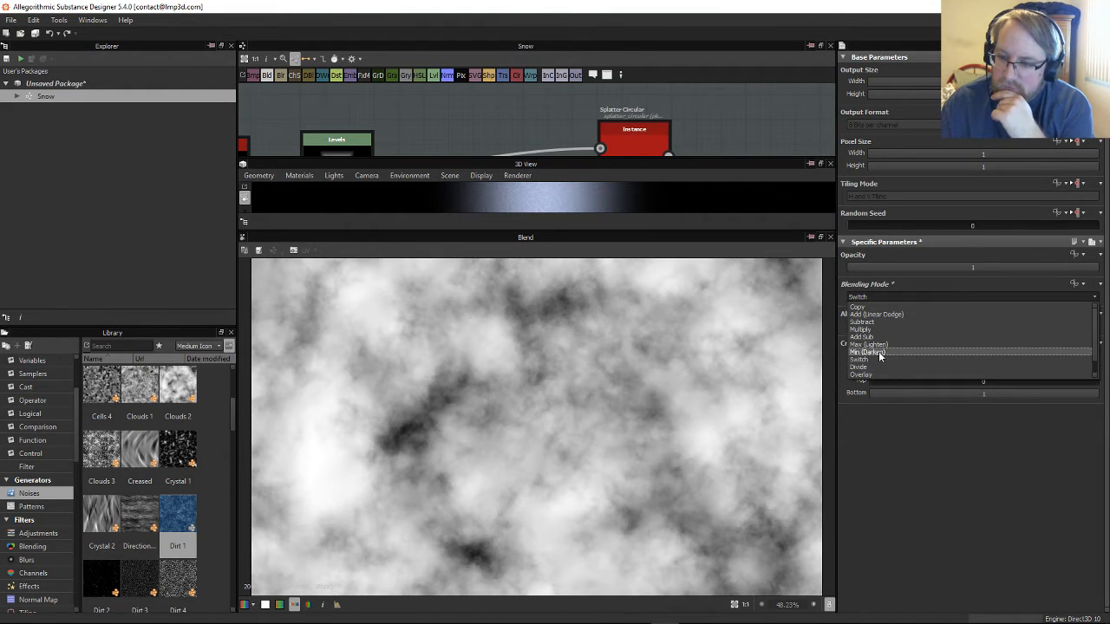
left_click(876, 367)
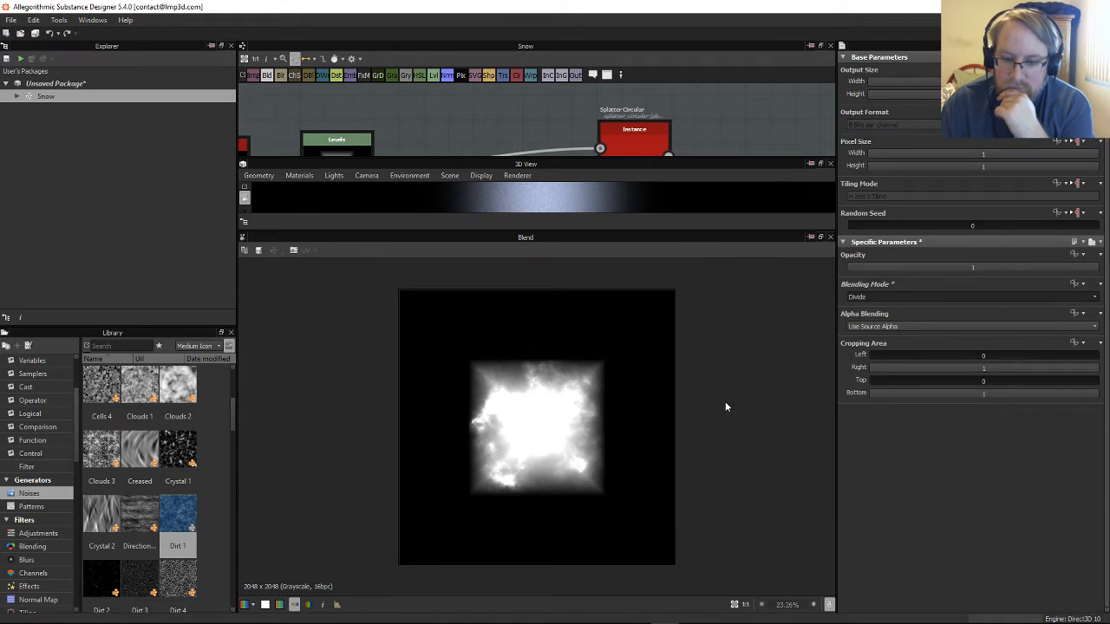
scroll(725, 401, "up", 3)
scroll(744, 403, "down", 3)
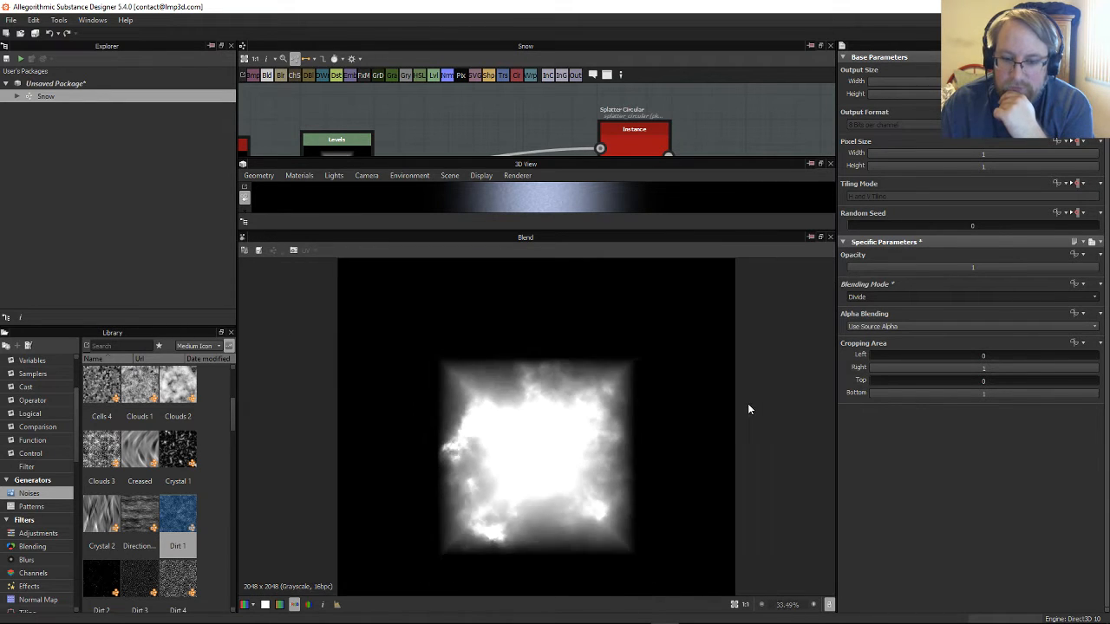
Step: Enlarge the graph view, move Splatter Circular farther from the Blend node, and add a second Blend node beside the first
left_click_drag(588, 158, 582, 397)
scroll(445, 334, "down", 4)
left_click_drag(519, 223, 536, 197)
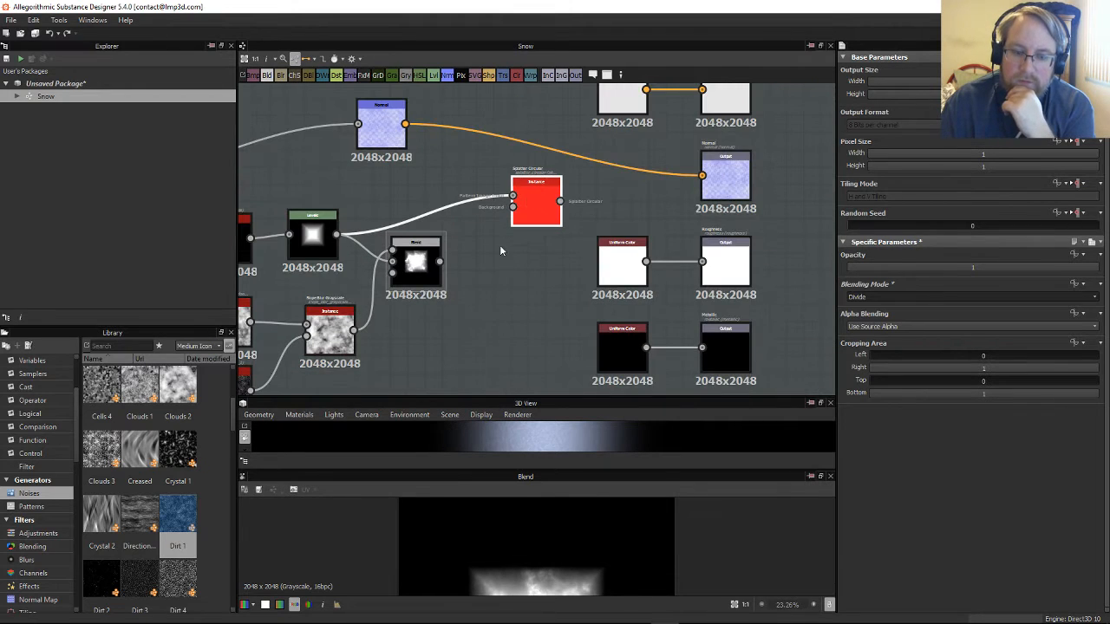
middle_click_drag(370, 351, 388, 322)
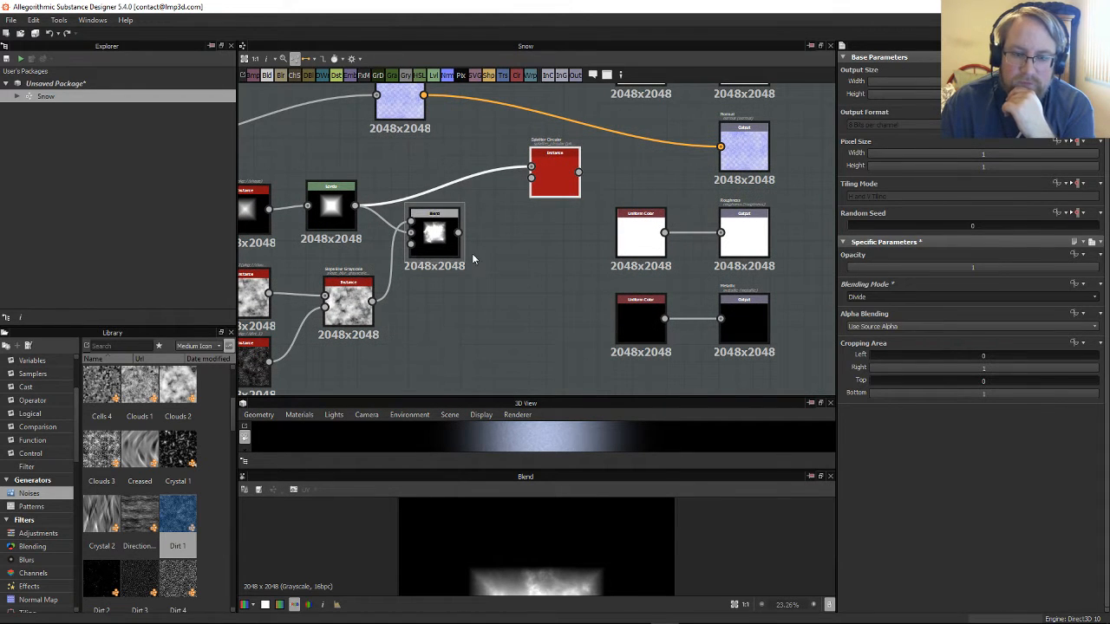
left_click_drag(494, 247, 496, 249)
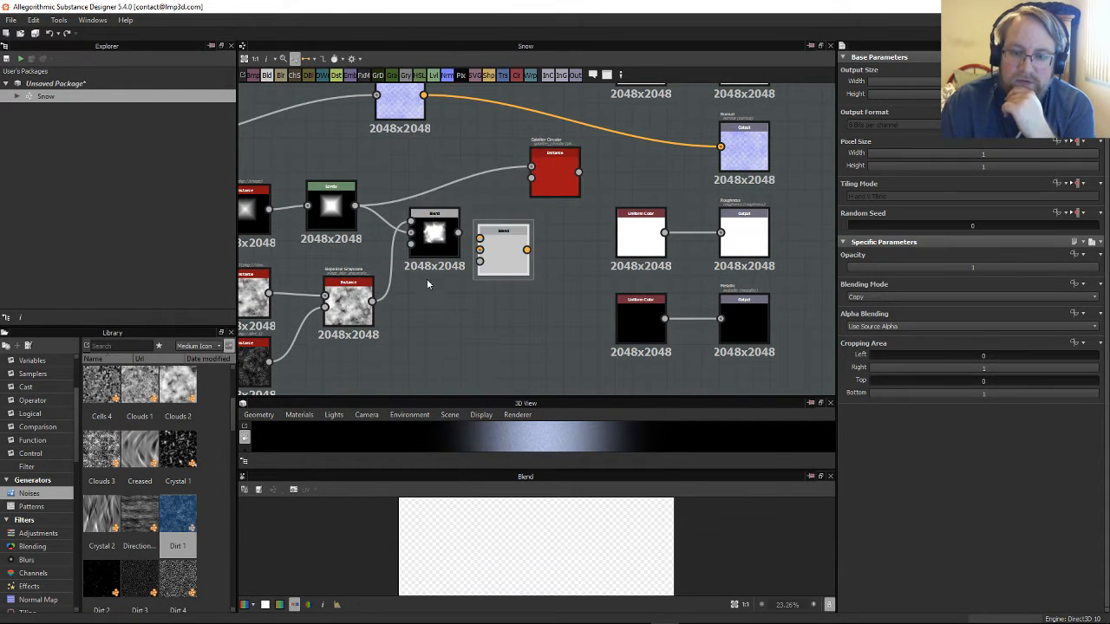
Step: Move the pyramid, cloud noise and Blend nodes together away from Splatter Circular to free up space between them
scroll(520, 251, "down", 4)
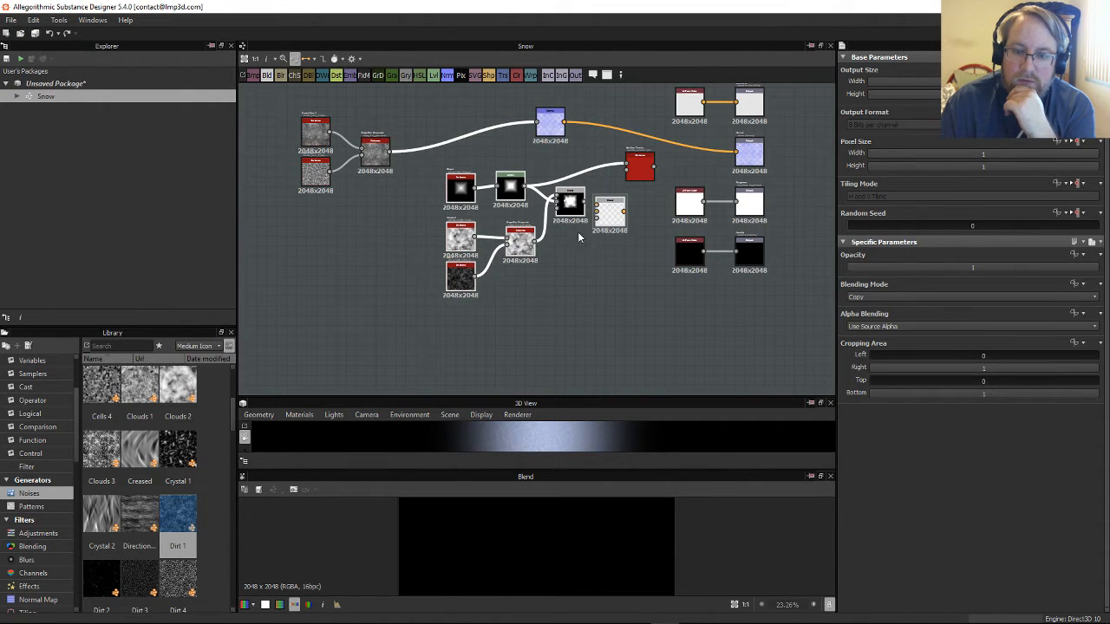
left_click_drag(612, 213, 444, 260)
left_click(567, 222)
scroll(567, 222, "up", 3)
middle_click_drag(571, 188, 586, 213)
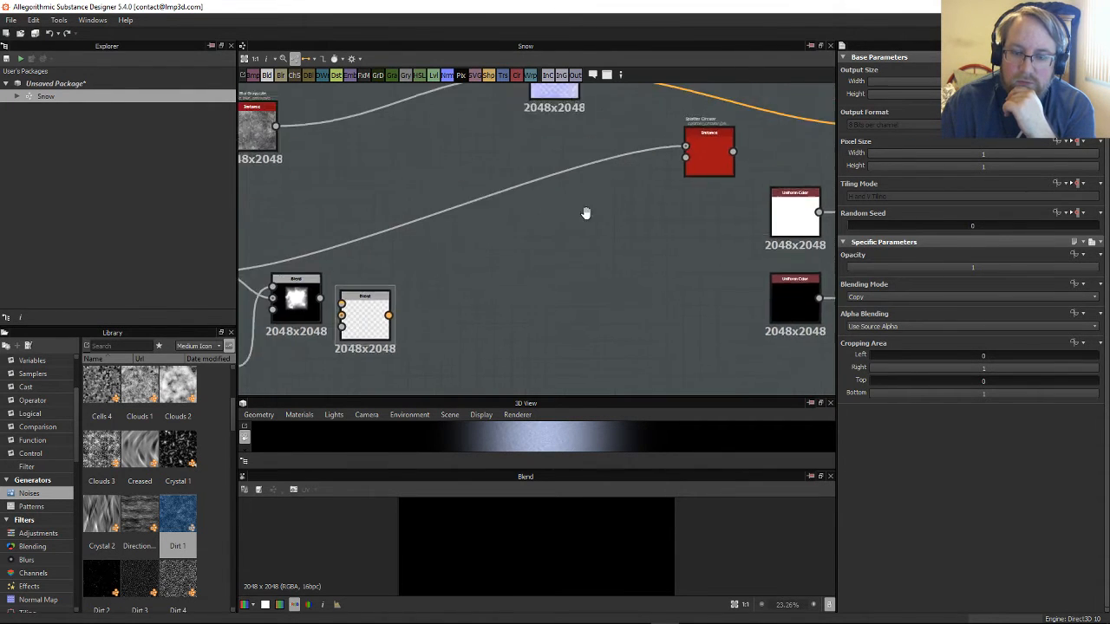
scroll(586, 213, "down", 3)
scroll(575, 235, "up", 4)
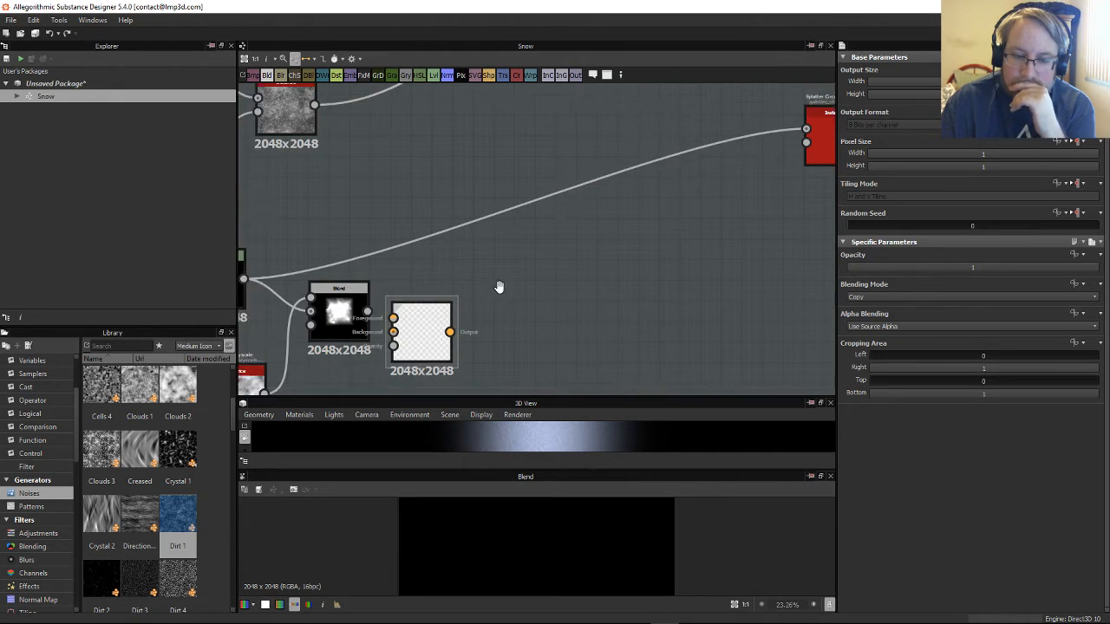
Step: Connect the first Blend node's output to the second Blend's foreground and move the second Blend farther away
middle_click_drag(498, 287, 650, 232)
scroll(647, 260, "up", 3)
left_click_drag(529, 279, 564, 227)
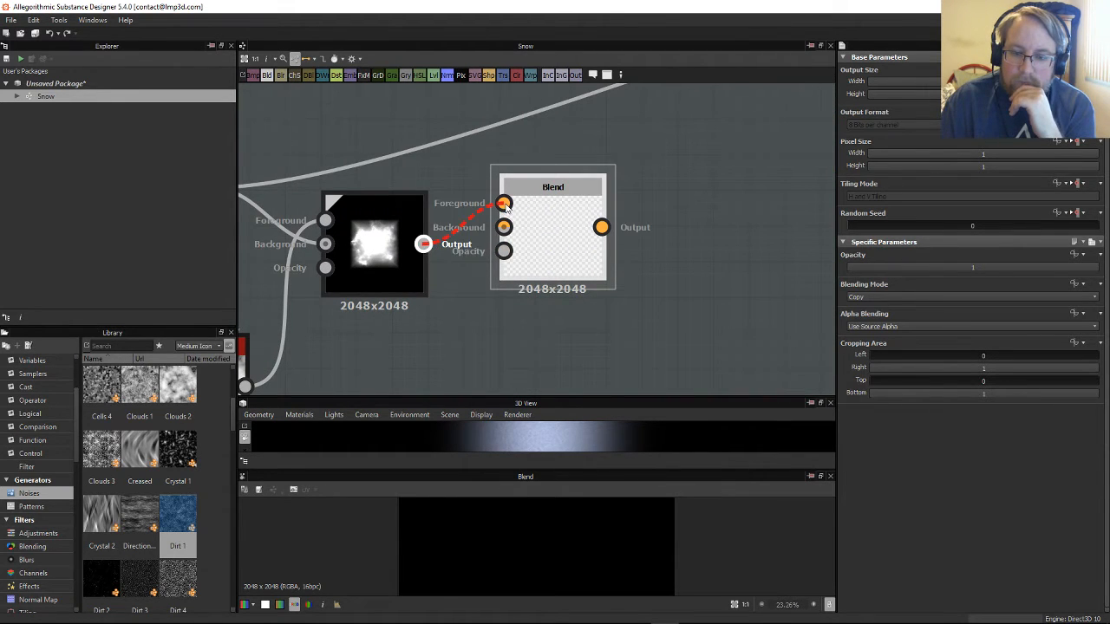
left_click_drag(505, 205, 505, 204)
left_click_drag(533, 262, 569, 226)
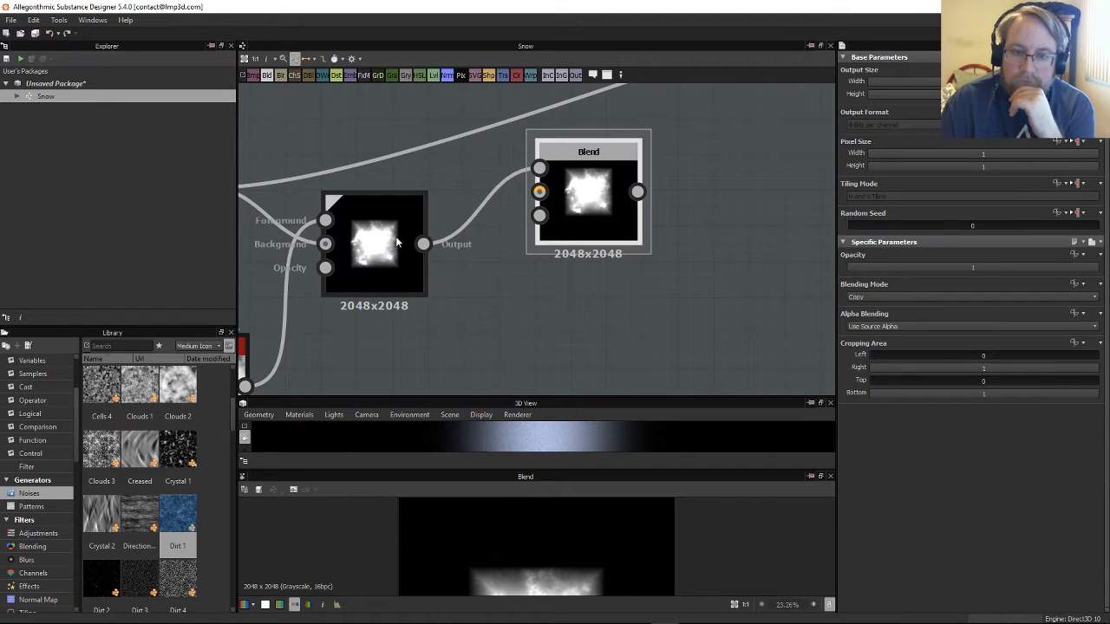
Step: Add an Invert Grayscale node fed by the output of the first Blend node
left_click(369, 245)
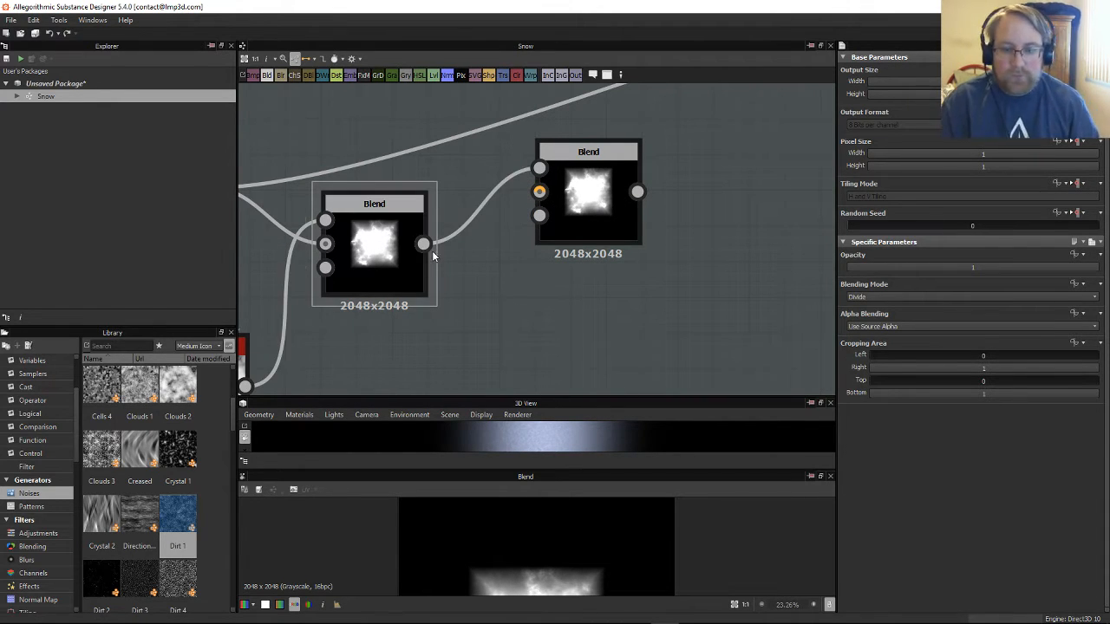
left_click_drag(424, 245, 503, 327)
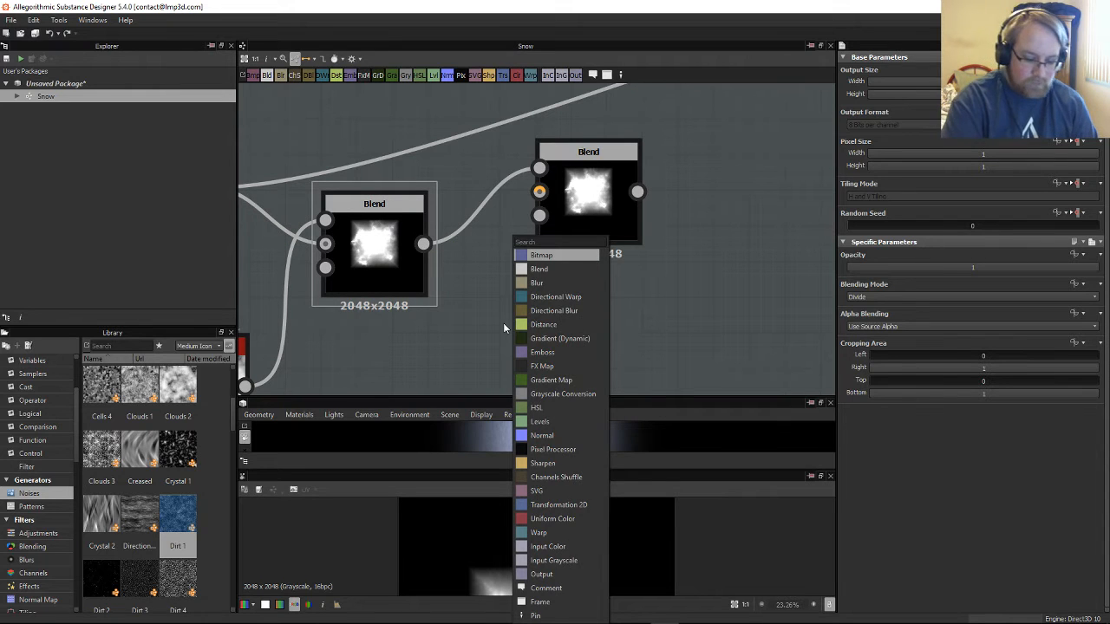
type("invert")
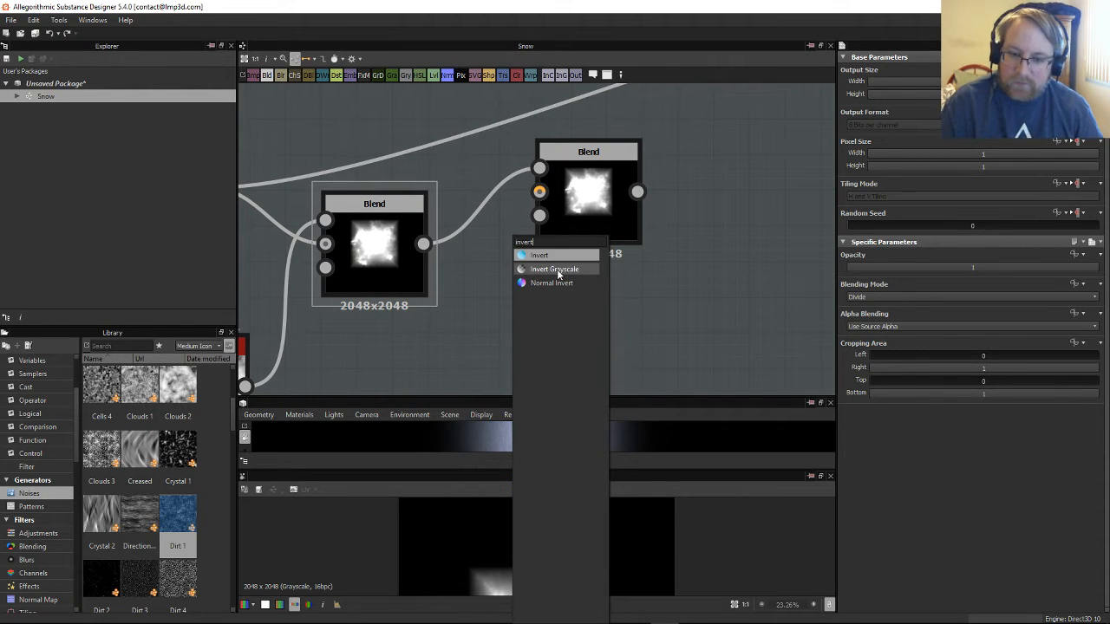
left_click(546, 269)
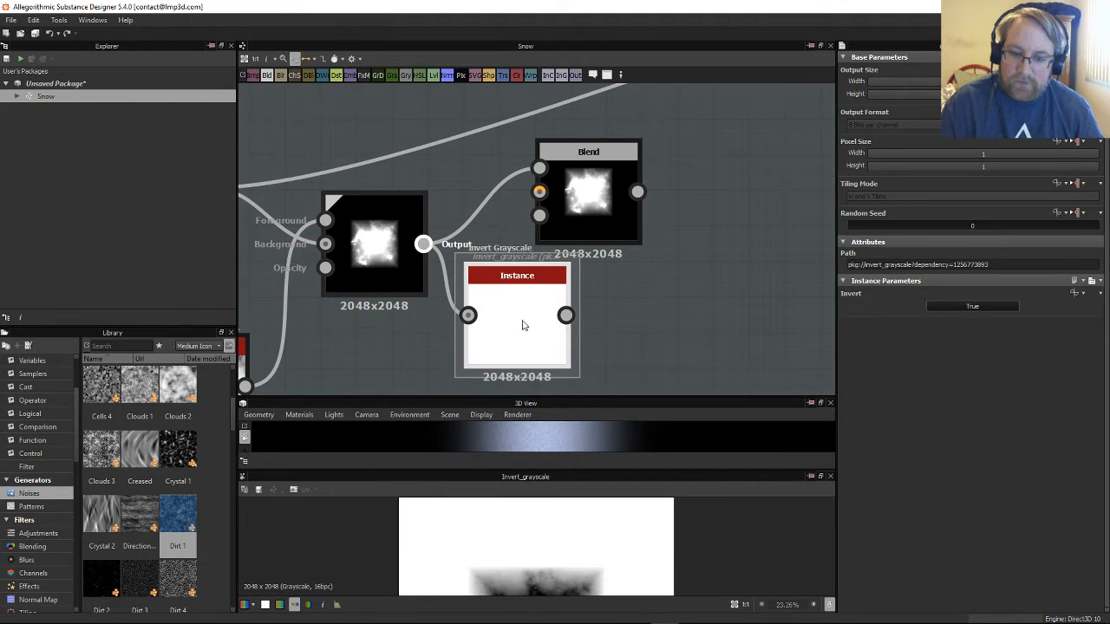
Step: Move the second Blend clear of Invert Grayscale and connect the inverted output to both its foreground and background
middle_click_drag(577, 353, 471, 272)
left_click_drag(445, 138, 552, 193)
middle_click_drag(457, 281, 473, 305)
left_click_drag(456, 296, 555, 164)
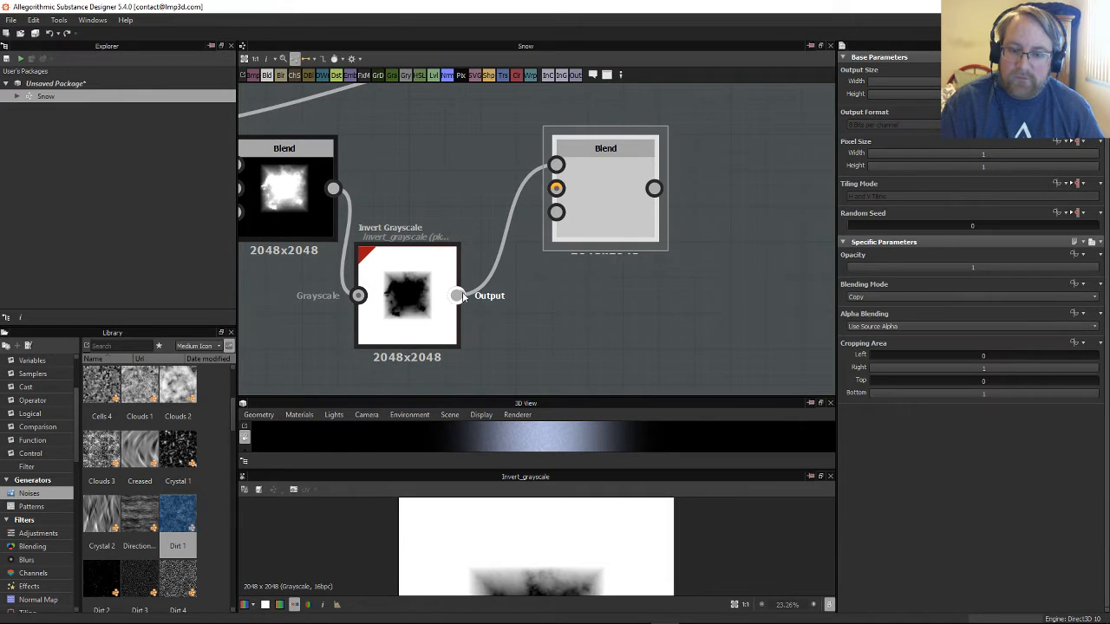
double_click(598, 195)
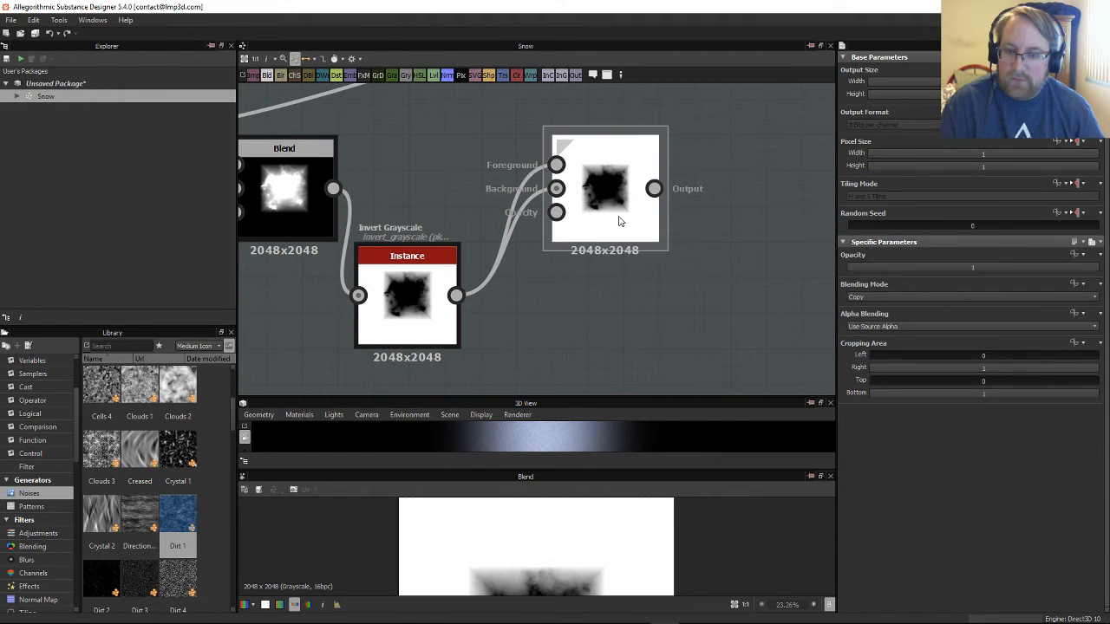
Step: Try Min (Darken) as the second Blend node's blending mode, and set it to Overlay
left_click(928, 297)
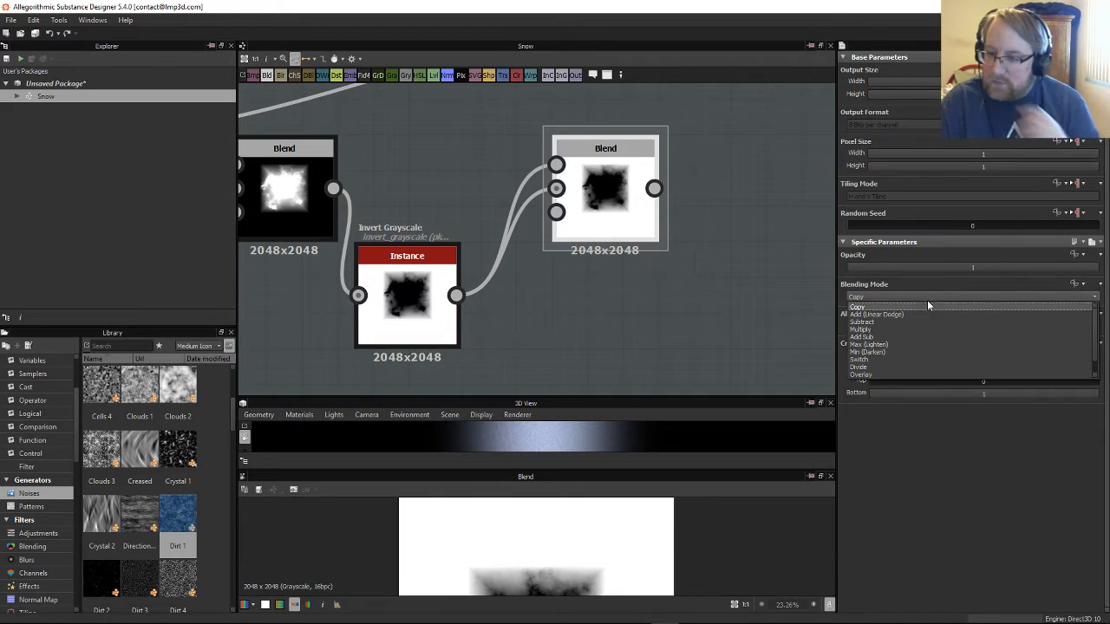
left_click(902, 352)
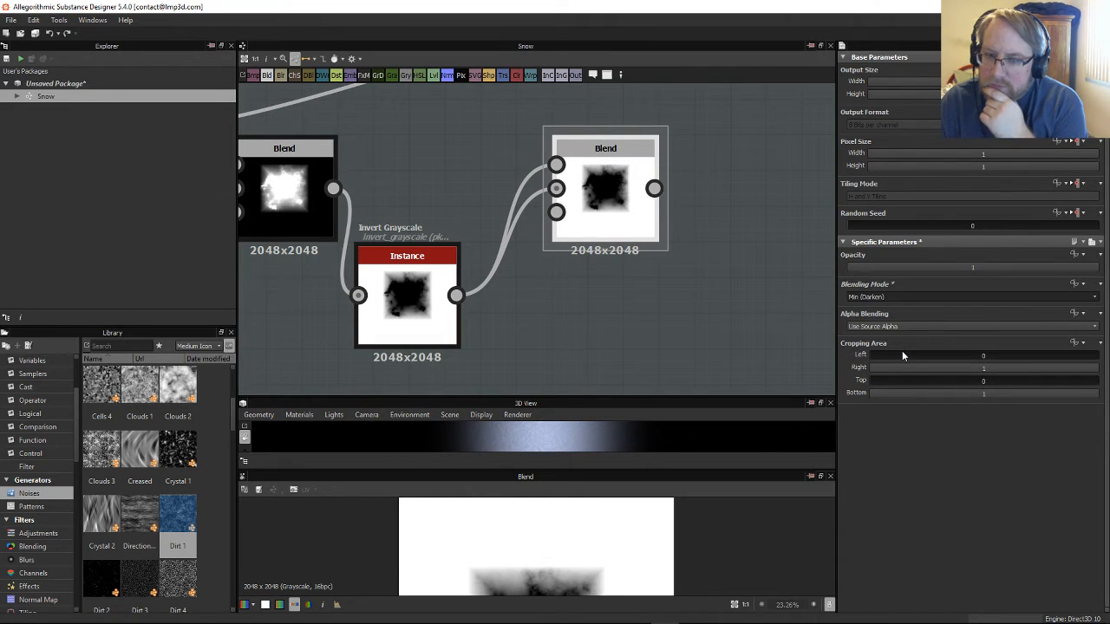
left_click(902, 297)
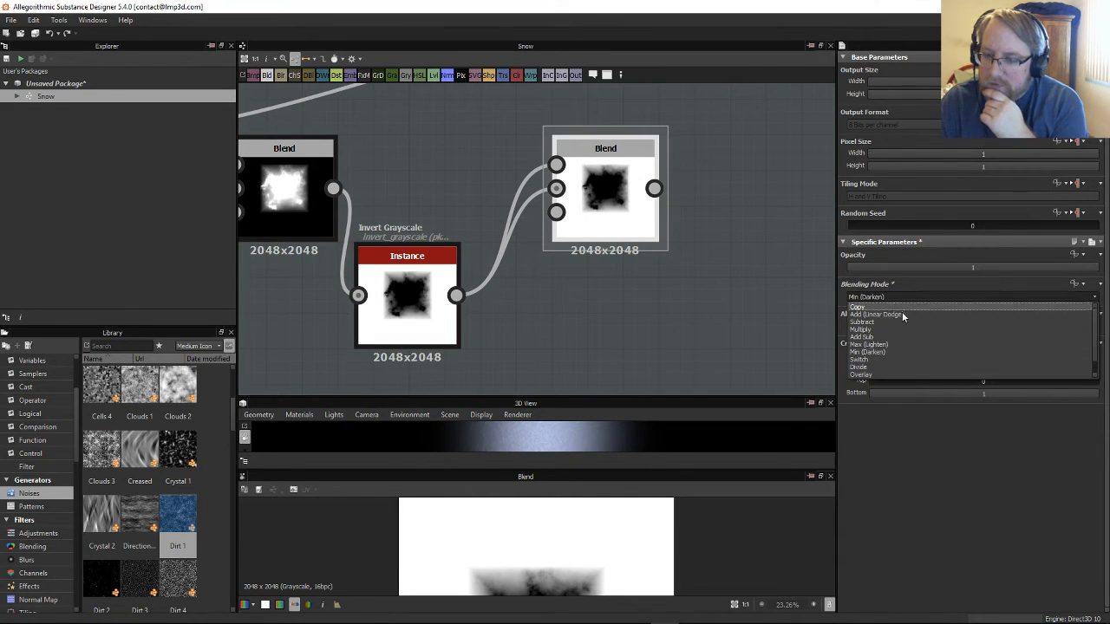
scroll(890, 363, "down", 1)
left_click(892, 362)
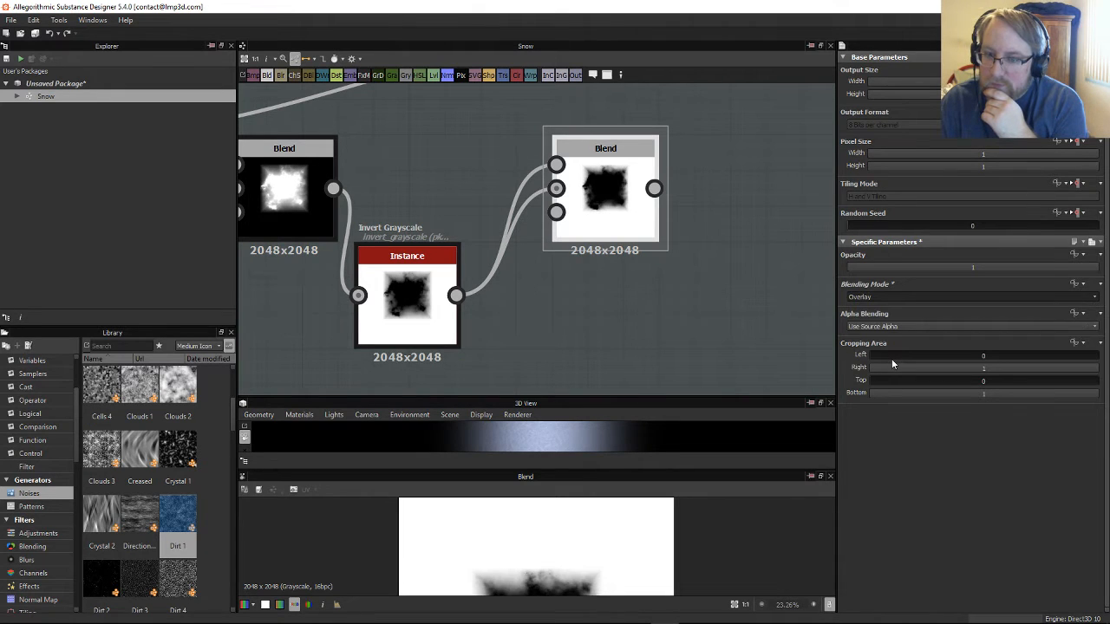
Step: Try the Multiply and Subtract blending modes on the second Blend node, and switch it to Add (Linear Dodge)
left_click(899, 297)
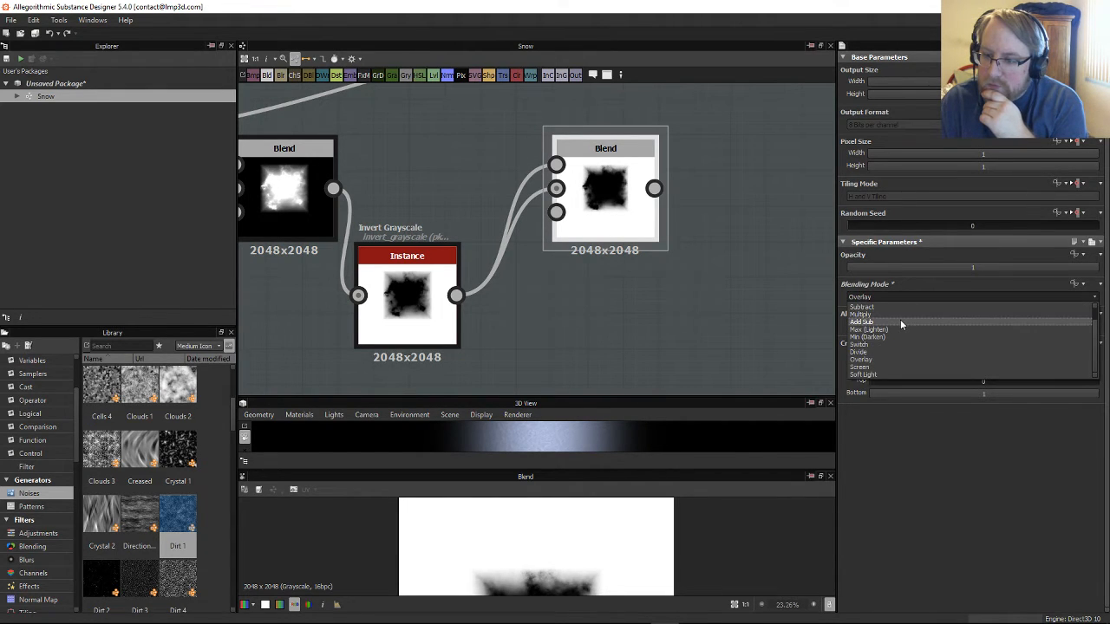
left_click(898, 314)
left_click(898, 297)
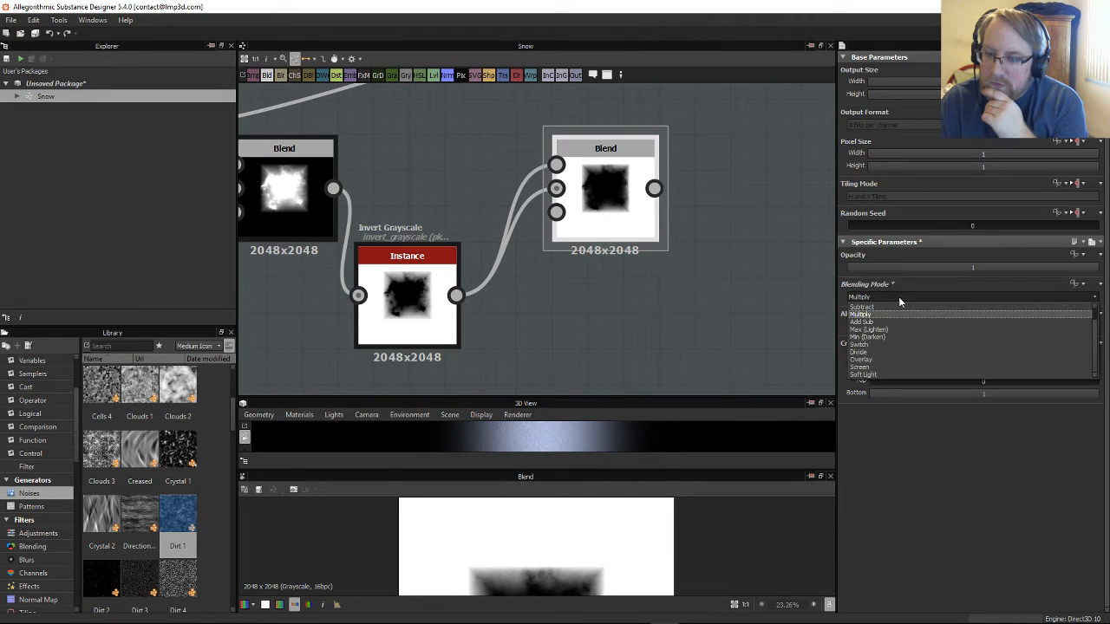
scroll(899, 326, "up", 1)
left_click(899, 319)
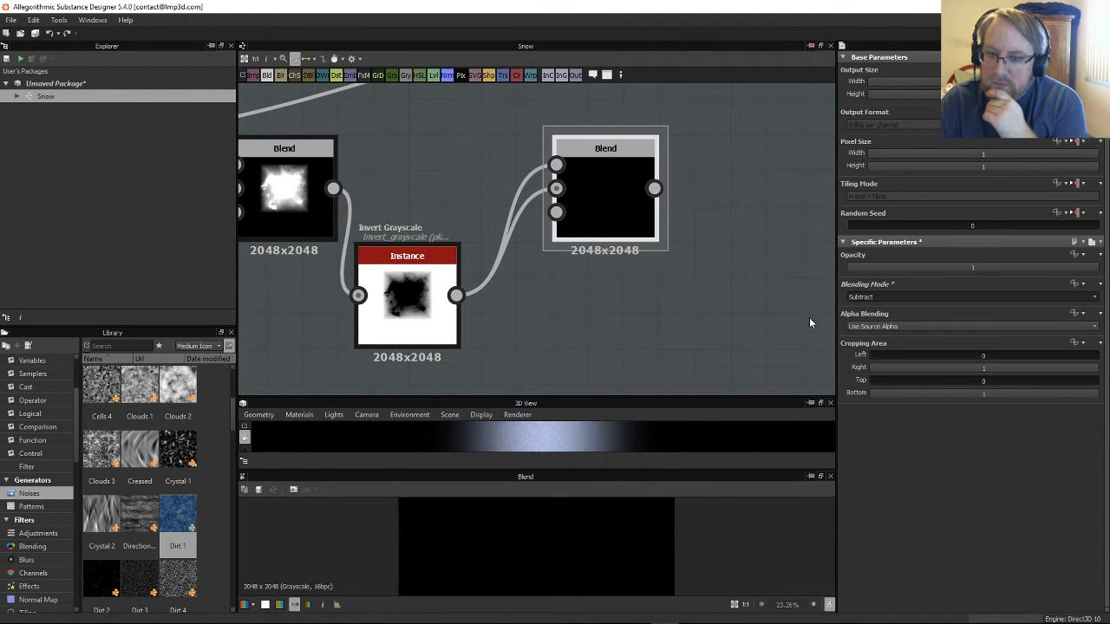
left_click(906, 298)
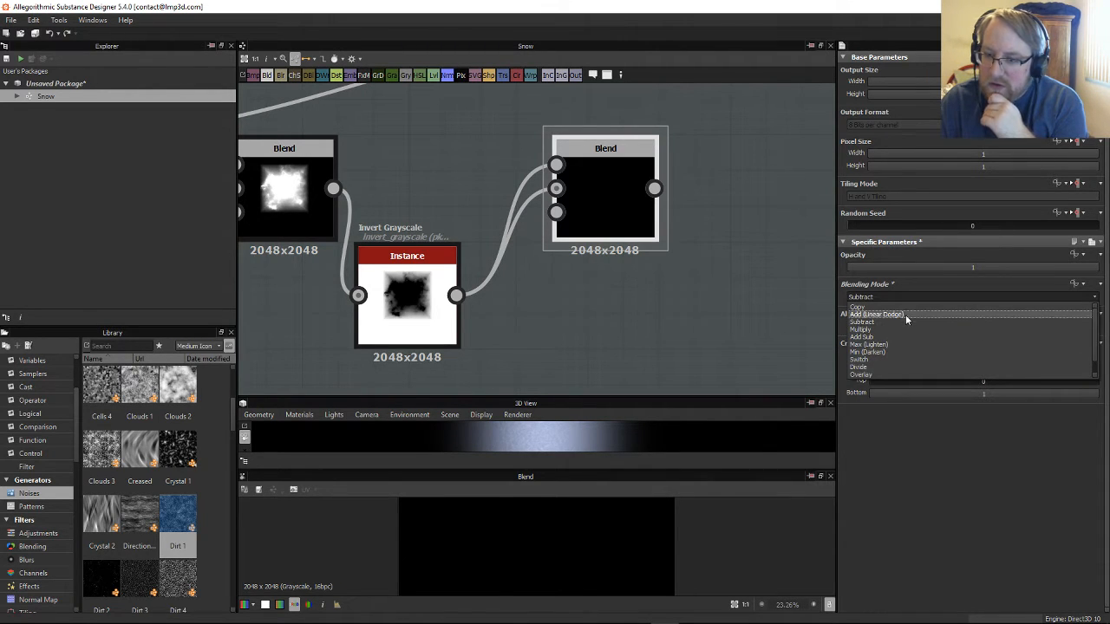
left_click(906, 316)
Step: Set the opacity of the second Blend node to 0.5
scroll(631, 280, "up", 4)
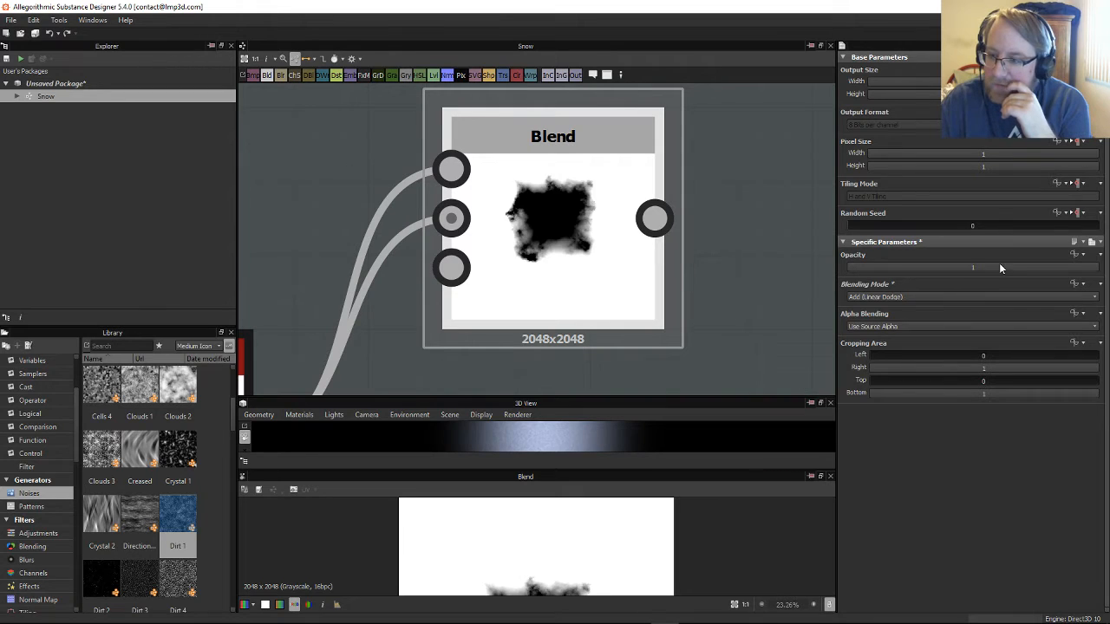
left_click_drag(999, 265, 972, 268)
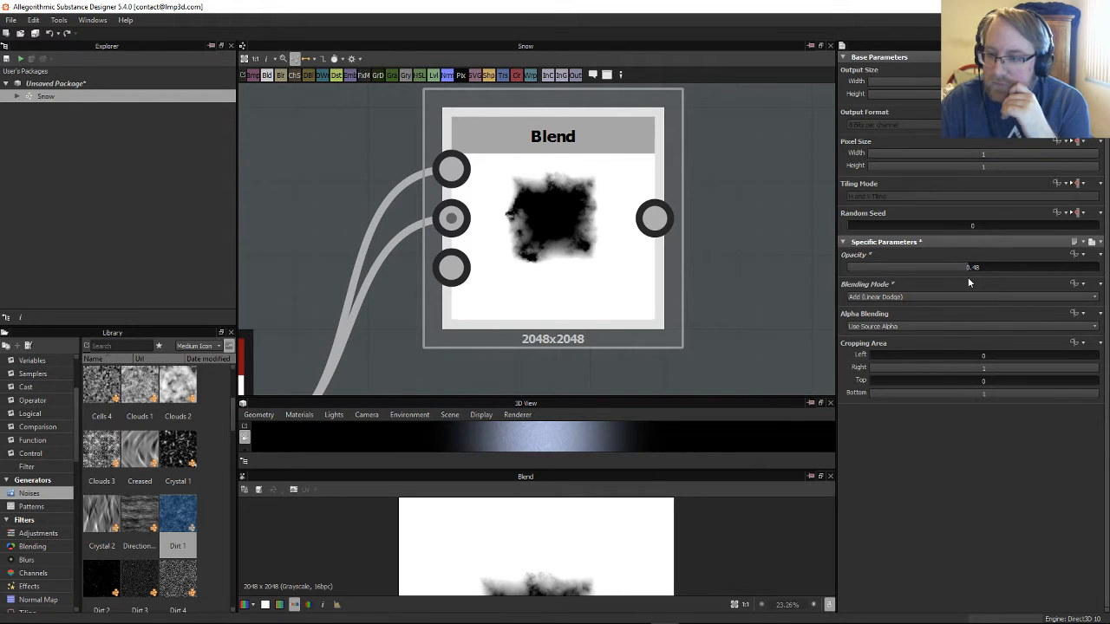
left_click(972, 269)
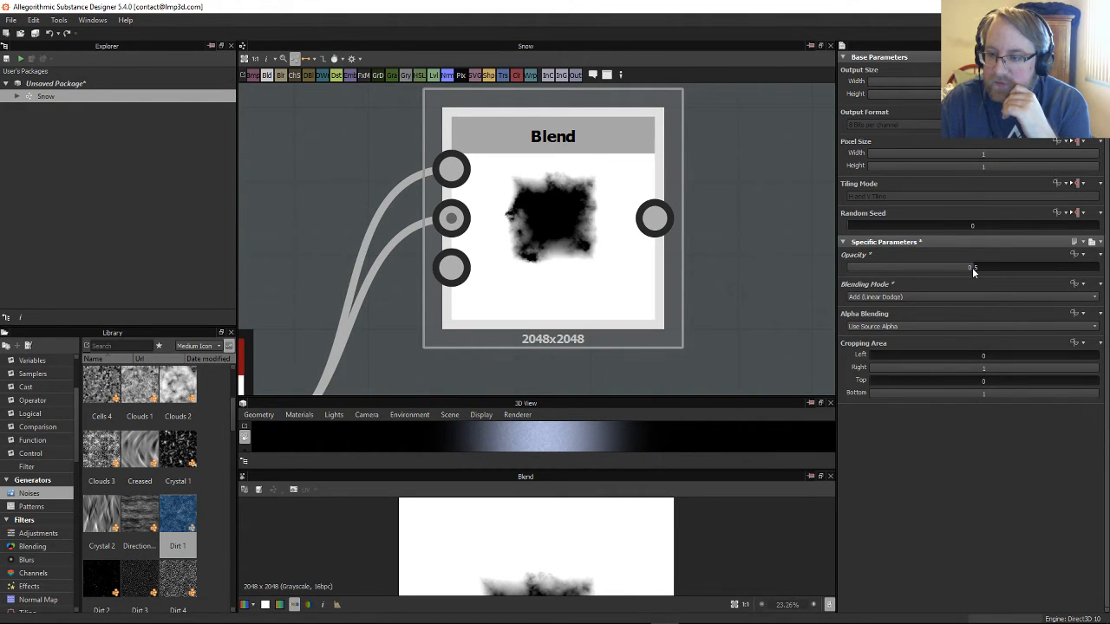
Step: Shift the whole group of mask nodes, from the shape input to the second Blend, to free space after it
scroll(652, 248, "down", 8)
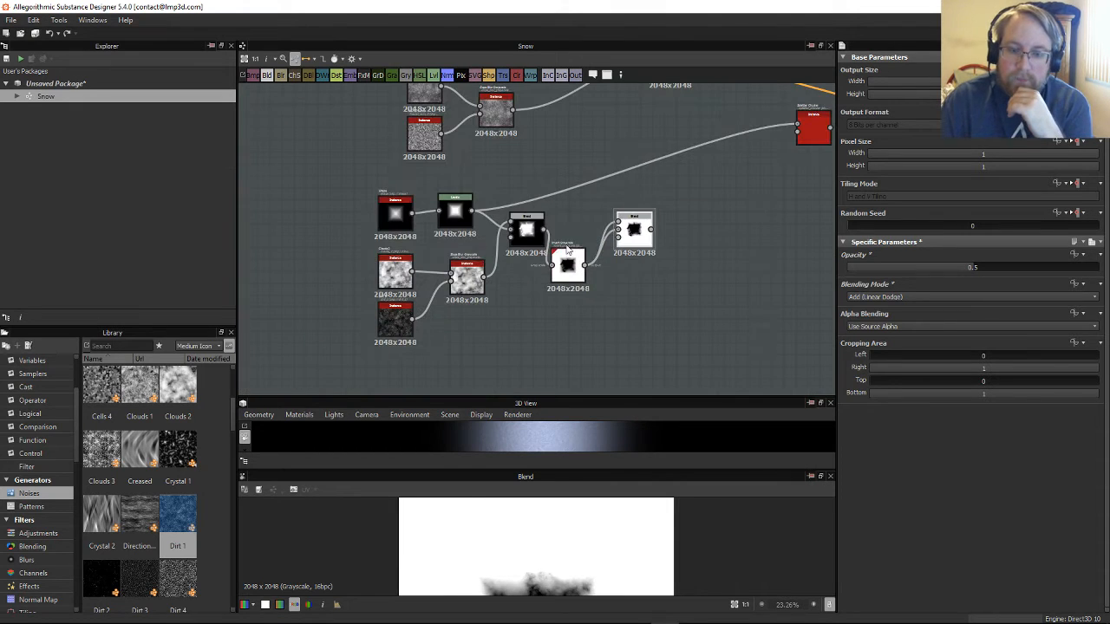
left_click_drag(665, 163, 296, 361)
left_click_drag(636, 244, 505, 250)
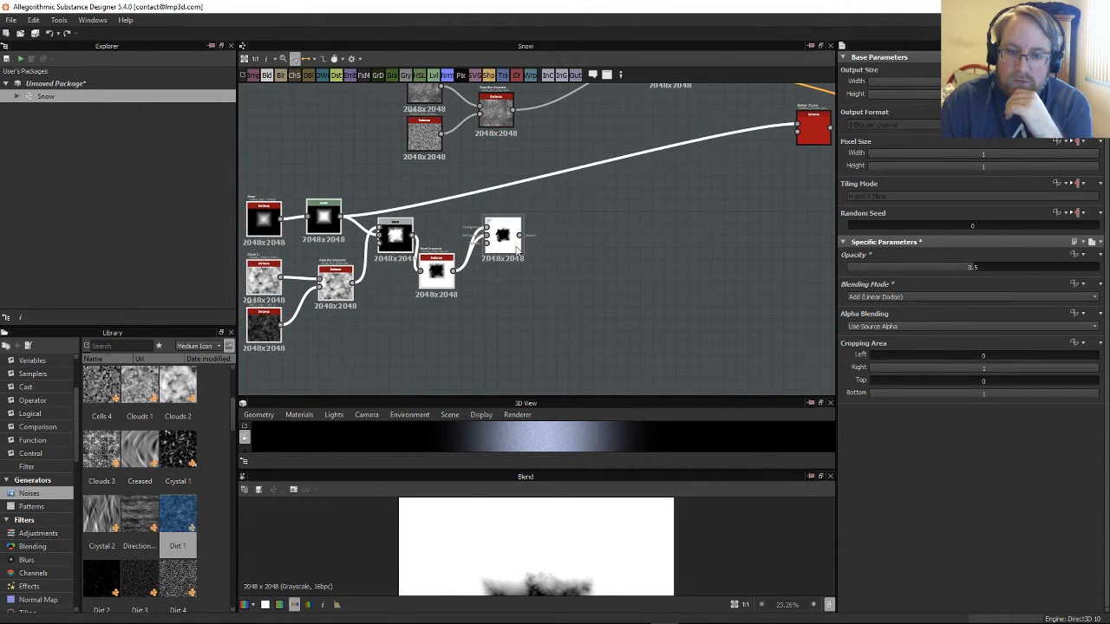
left_click(573, 282)
Step: Line up the Invert Grayscale node between the two Blend nodes and bring the second Blend slightly closer
scroll(572, 286, "up", 4)
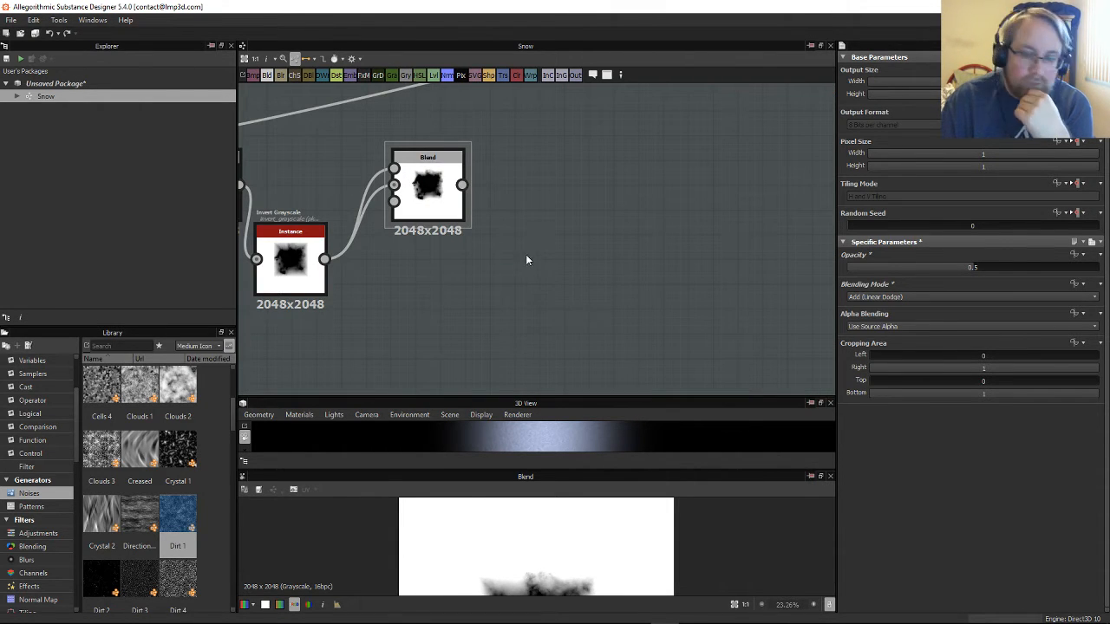
scroll(505, 264, "up", 2)
middle_click_drag(399, 289, 603, 350)
left_click_drag(395, 308, 413, 215)
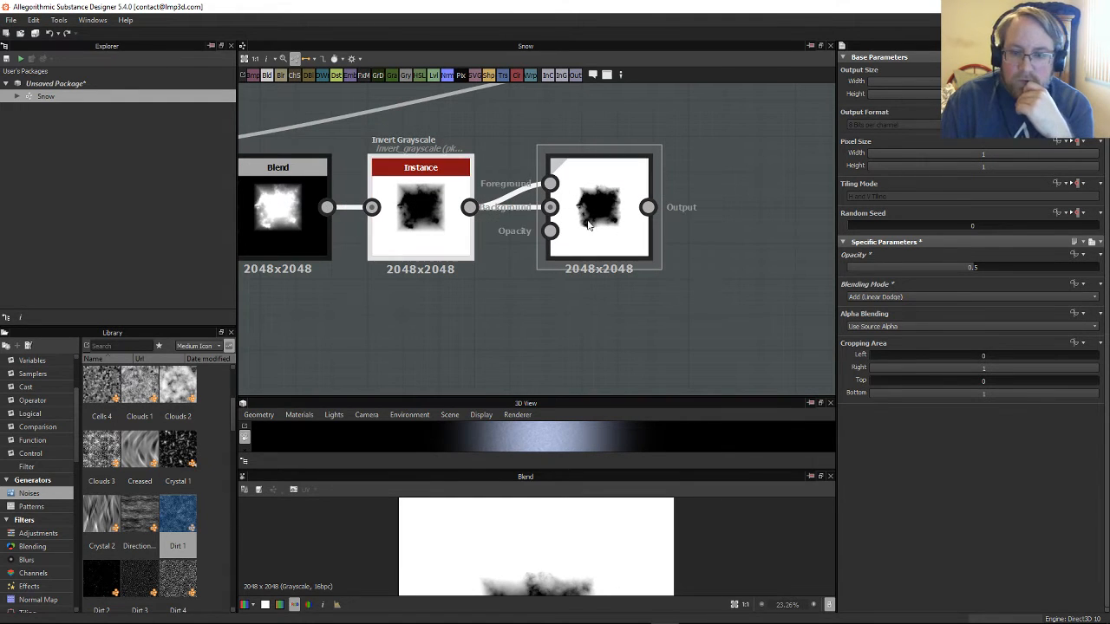
left_click_drag(591, 223, 573, 222)
Step: Add another Invert Grayscale node in the empty space after the second Blend node
scroll(671, 252, "up", 1)
middle_click_drag(673, 252, 539, 262)
scroll(541, 261, "down", 2)
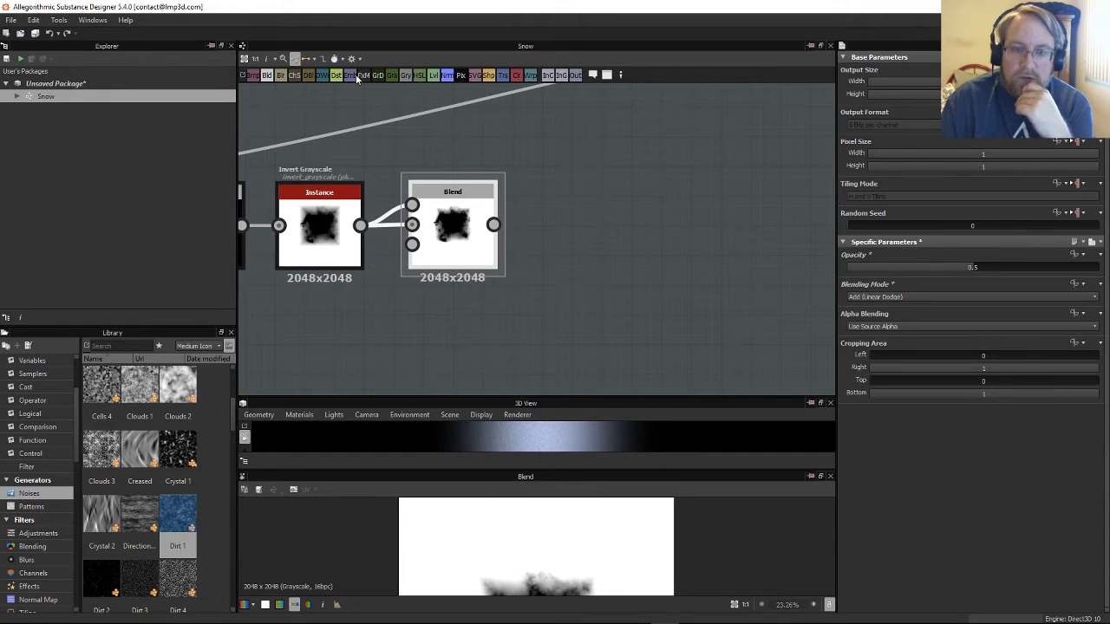
right_click(590, 203)
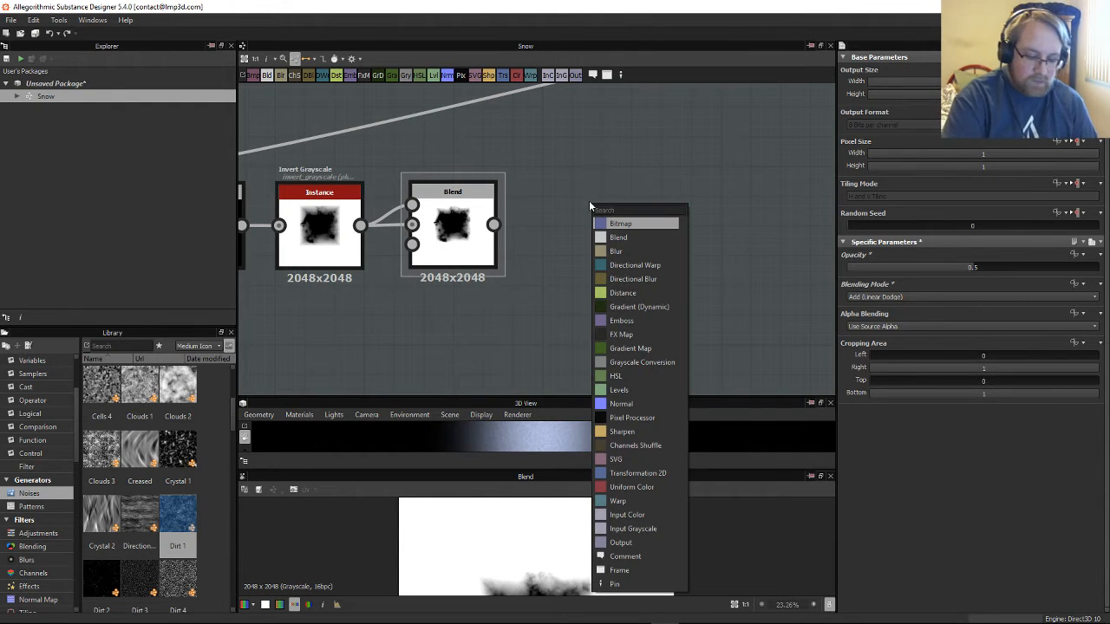
type("invert")
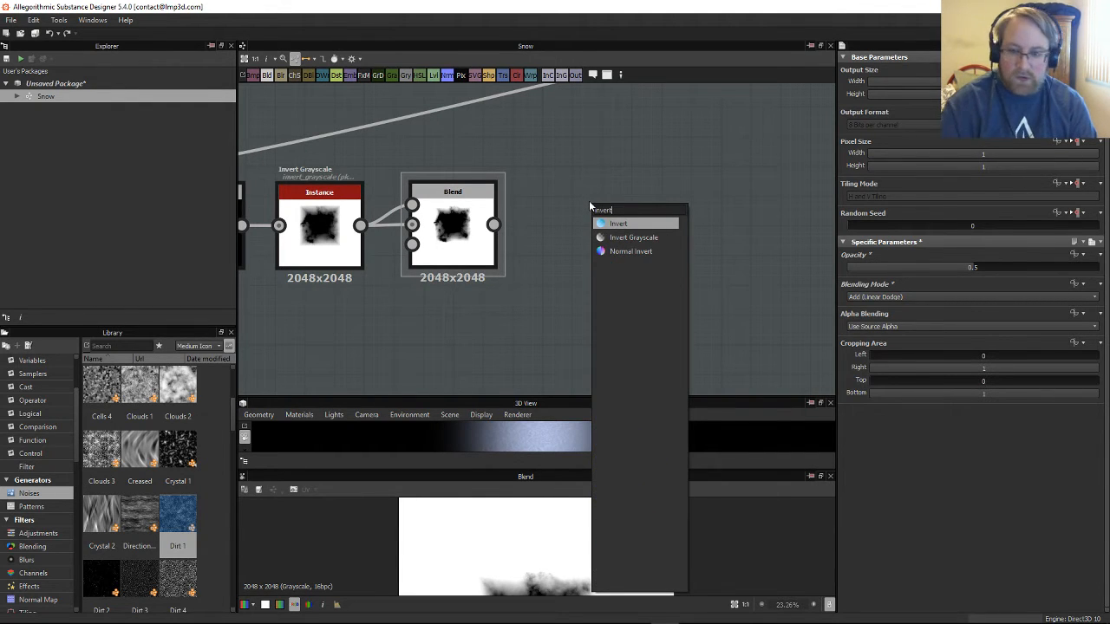
left_click(607, 238)
Step: Lower the first Invert Grayscale node and connect the first Blend's output to the second Blend's foreground input
left_click_drag(322, 243, 323, 317)
middle_click_drag(416, 317, 542, 320)
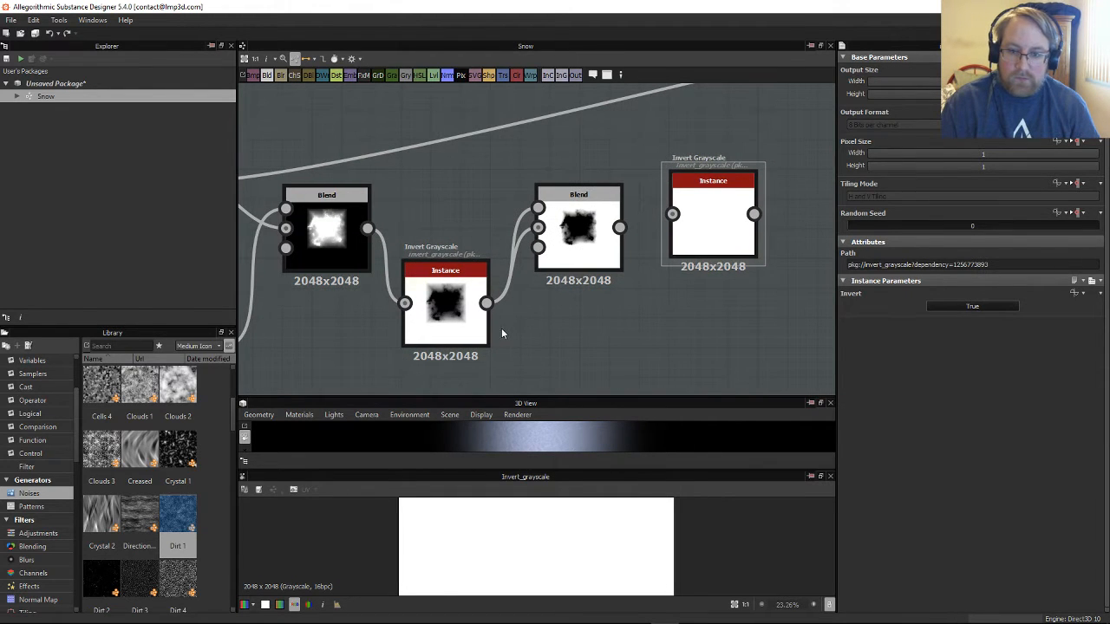
left_click_drag(367, 228, 537, 208)
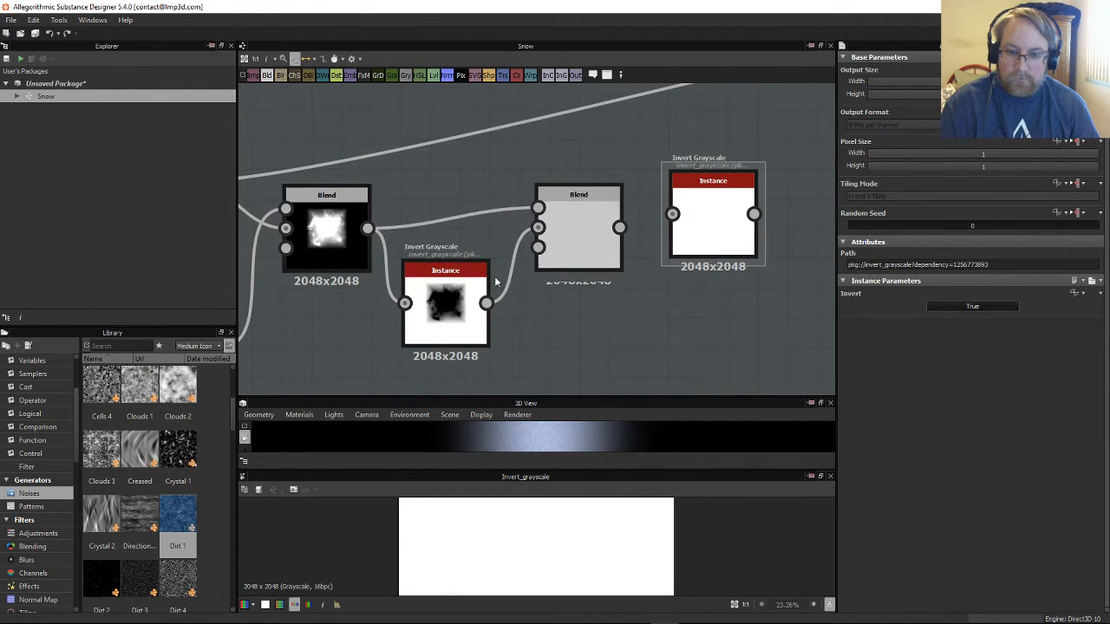
left_click(574, 251)
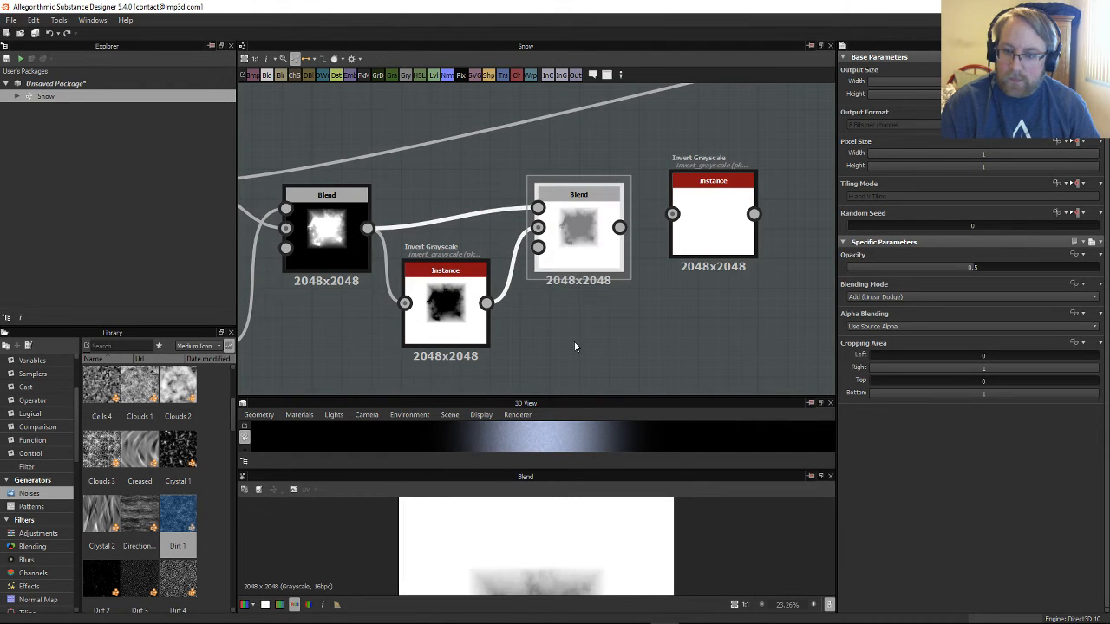
Step: Move the new Invert Grayscale node farther away from the second Blend node
middle_click_drag(535, 345, 504, 323)
scroll(590, 538, "down", 2)
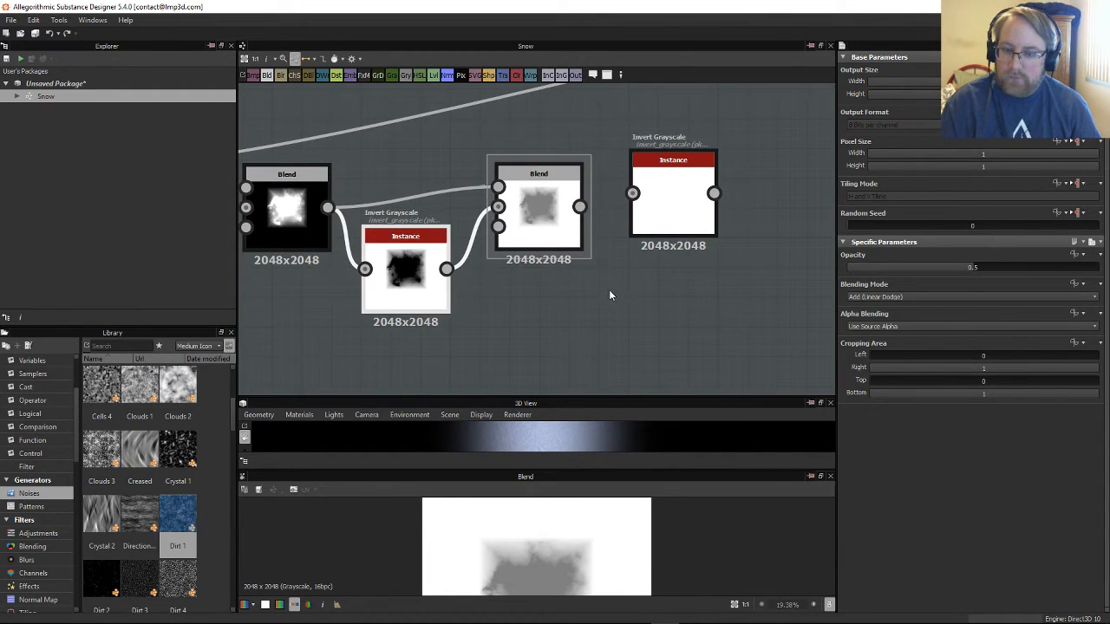
middle_click_drag(609, 289, 441, 288)
left_click_drag(467, 220, 614, 220)
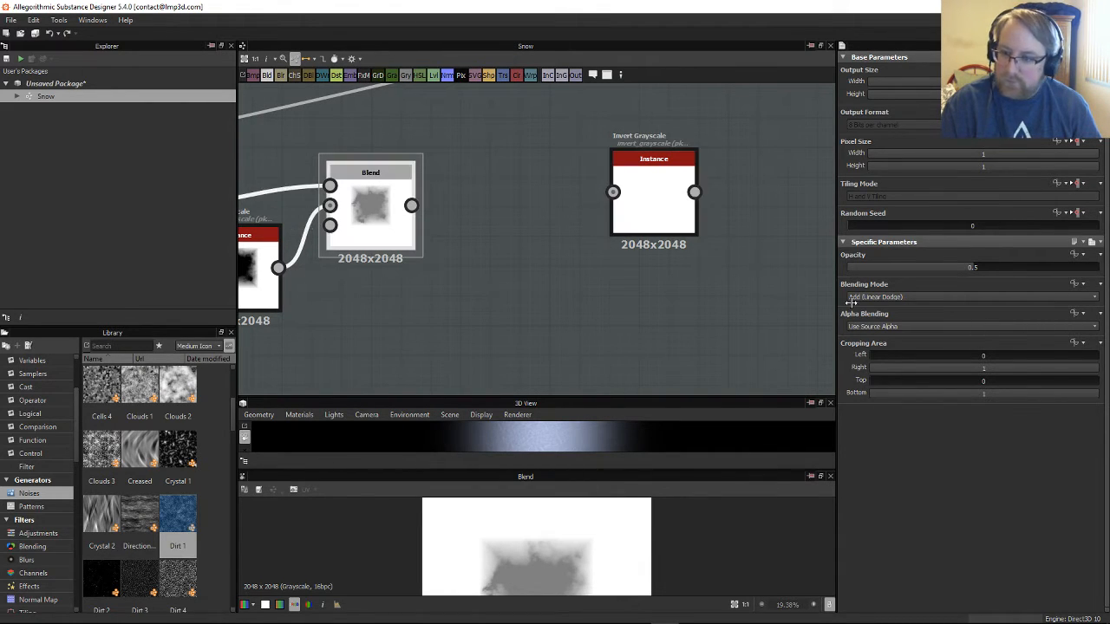
Step: Try the Multiply, Add Sub and Switch blending modes on the second Blend node
left_click(938, 297)
left_click(907, 329)
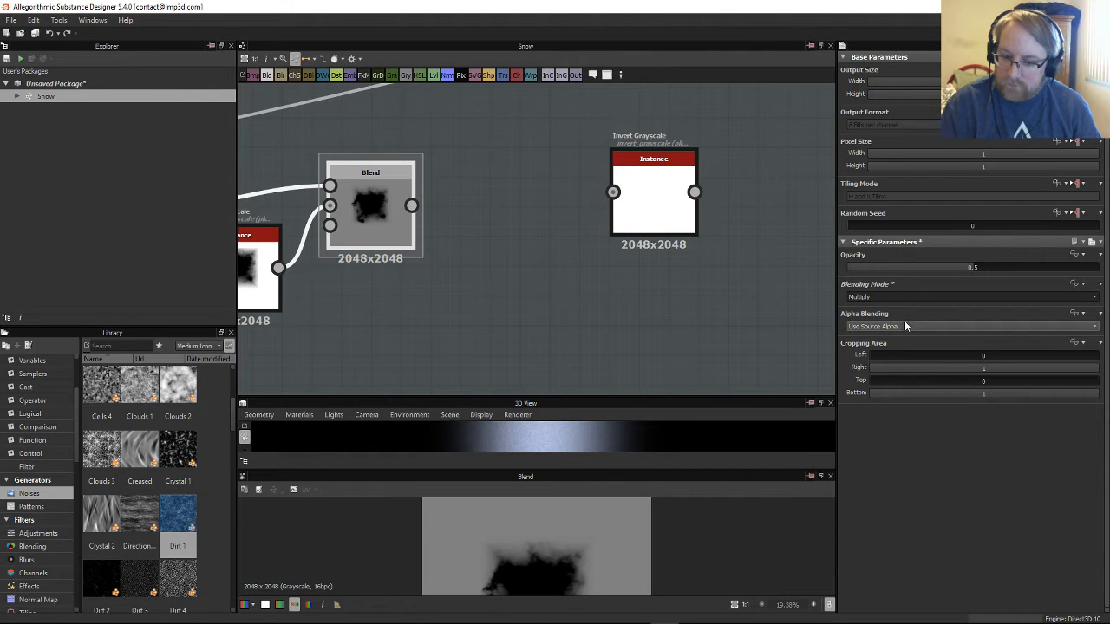
left_click(922, 297)
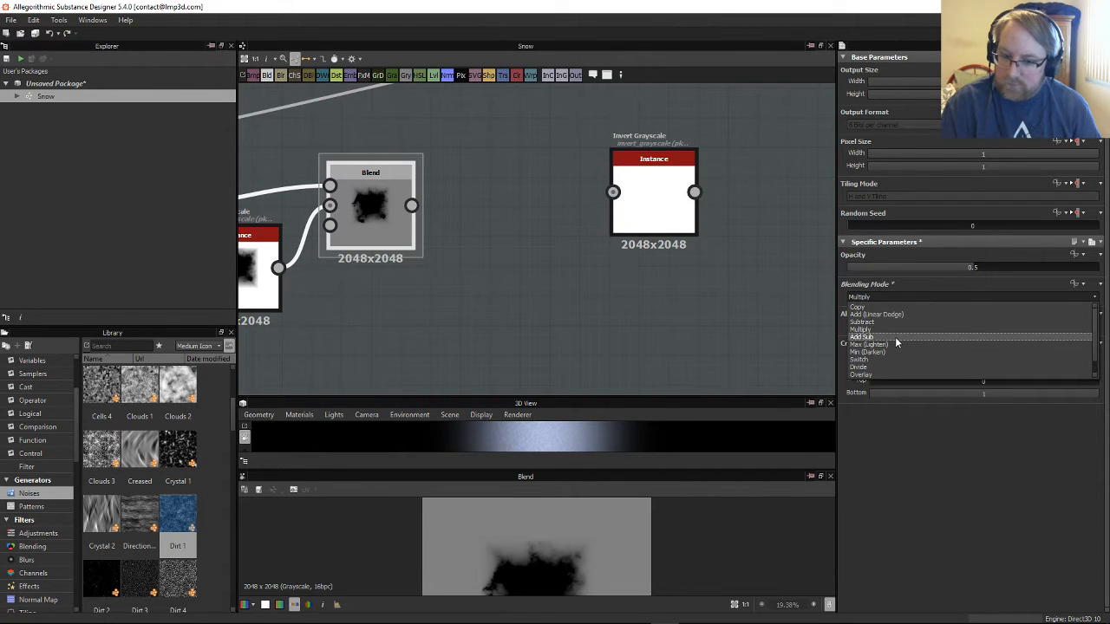
left_click(898, 336)
left_click(911, 297)
left_click(898, 356)
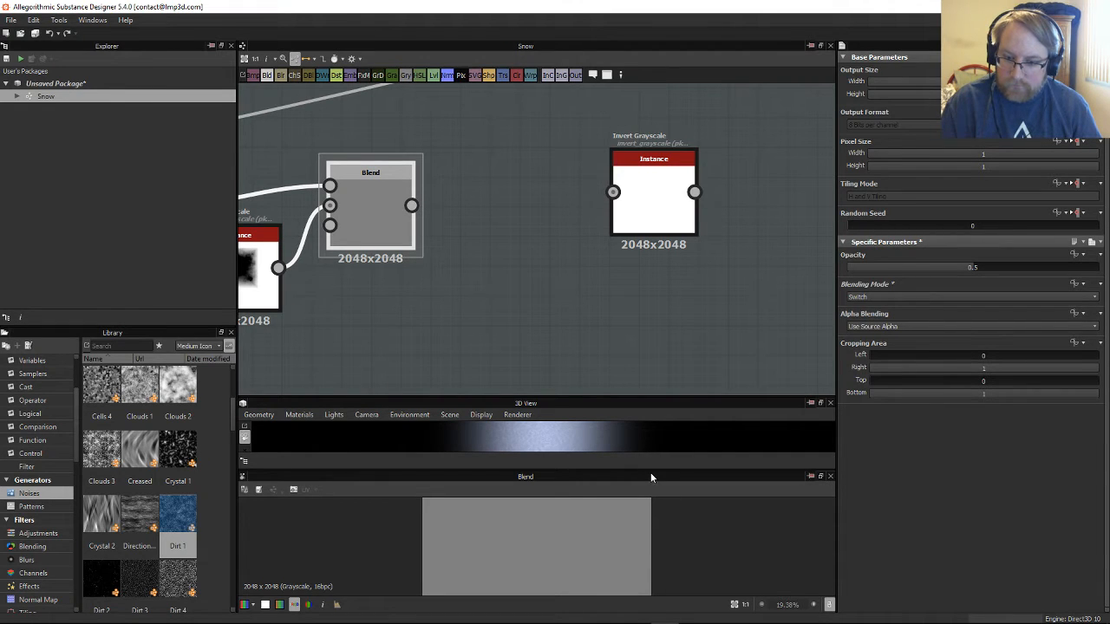
Step: Enlarge the 2D preview area and try the Overlay blending mode on the second Blend node
left_click_drag(650, 469, 645, 308)
left_click(893, 297)
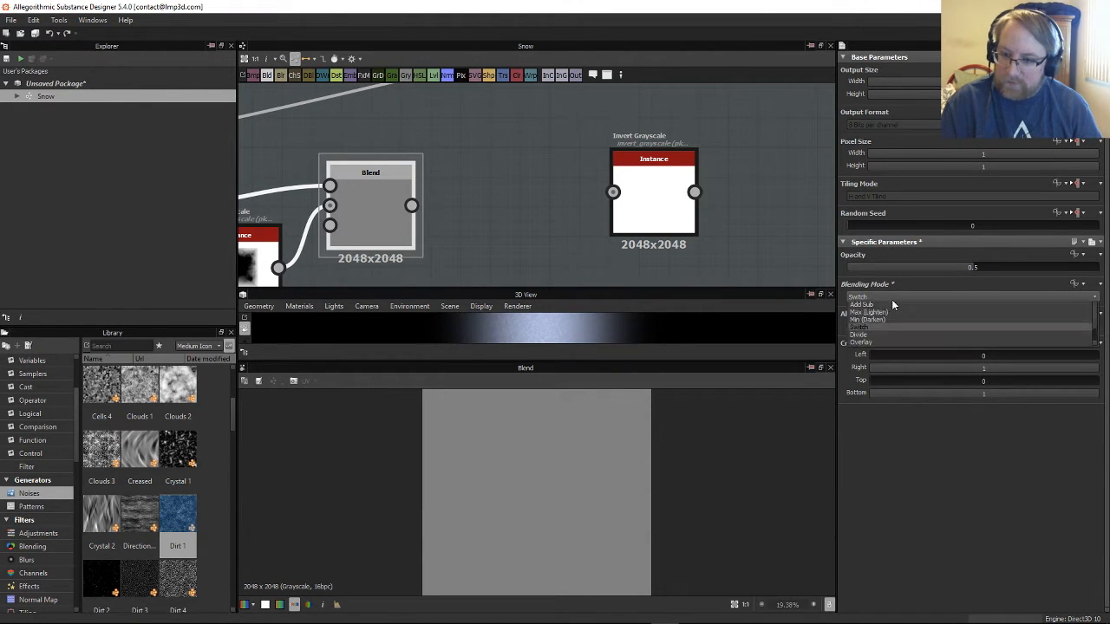
left_click(881, 375)
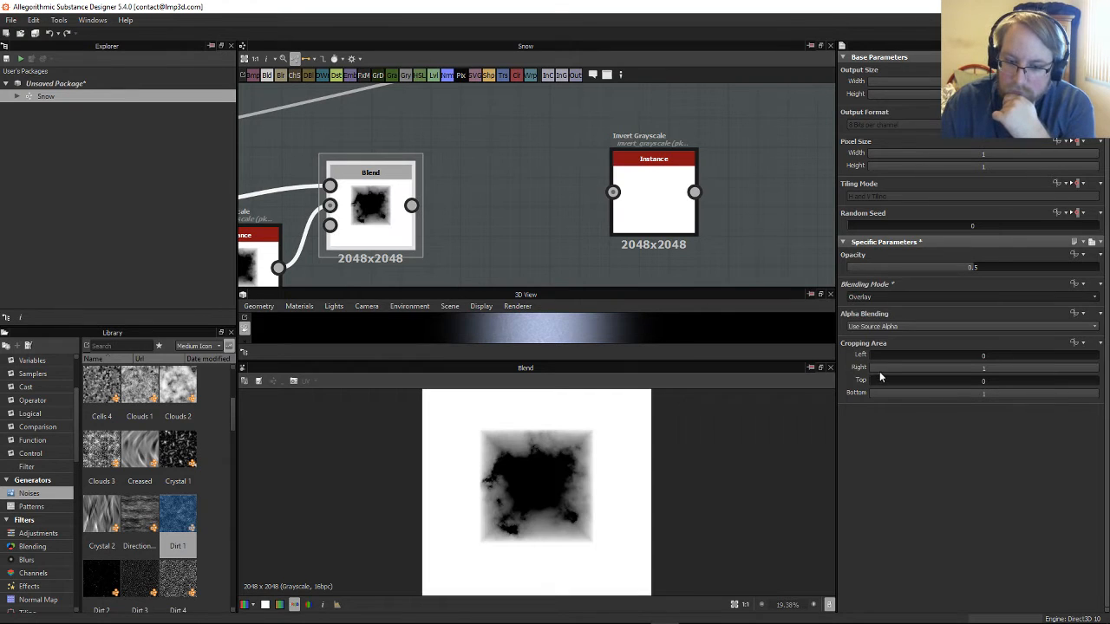
left_click(906, 326)
Step: Compare the Subtract, Multiply, Add Sub and Add (Linear Dodge) blending modes on the second Blend node
left_click(911, 296)
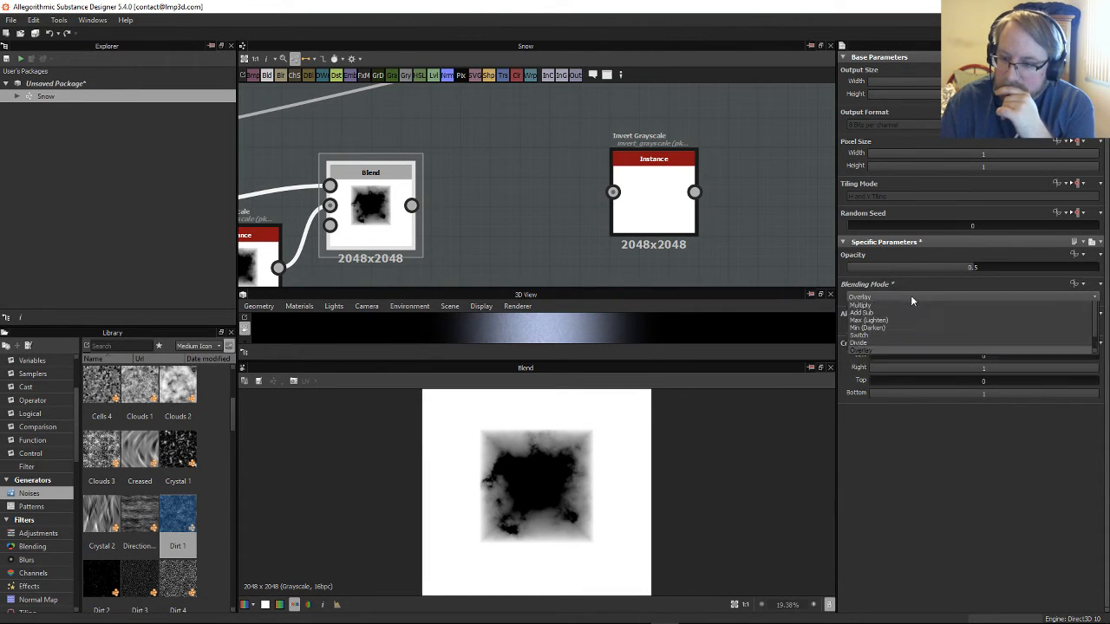
left_click(902, 321)
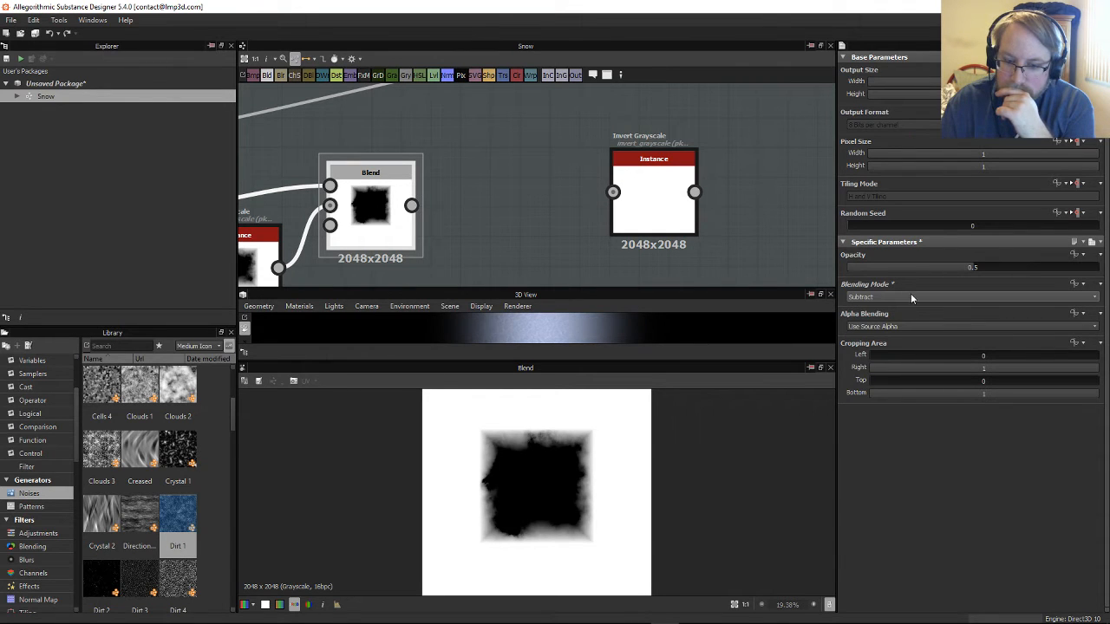
left_click(910, 296)
left_click(867, 330)
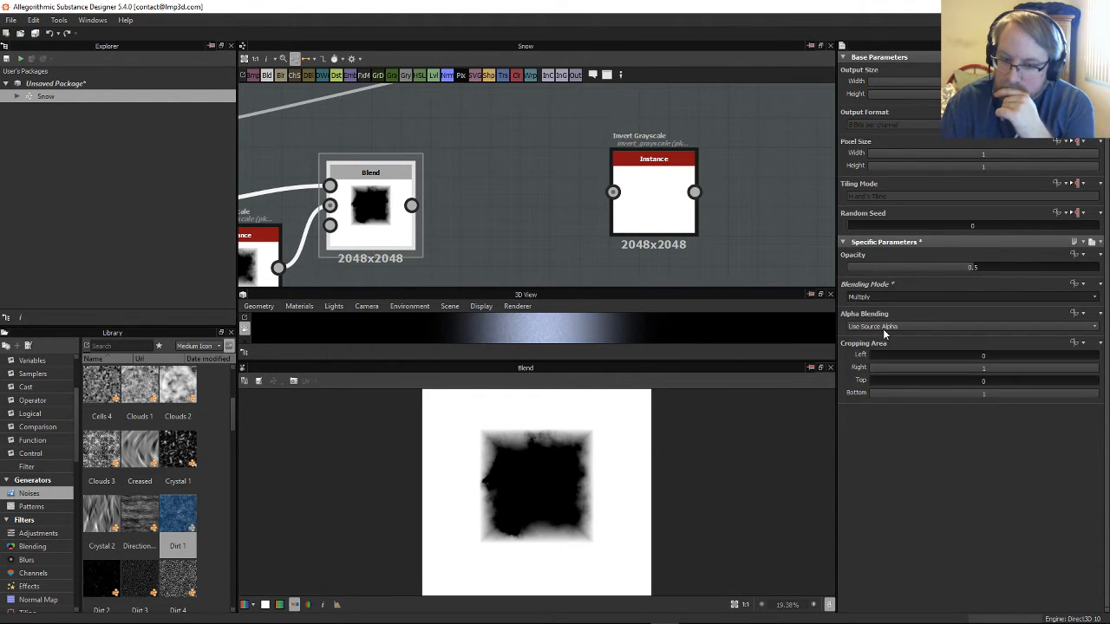
left_click(911, 298)
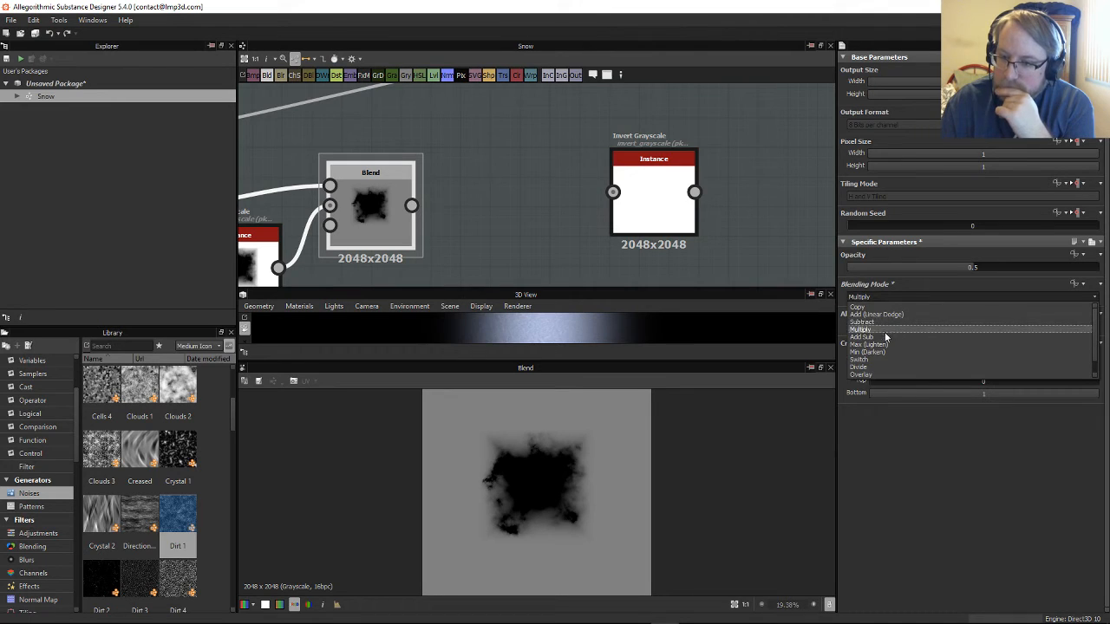
left_click(893, 337)
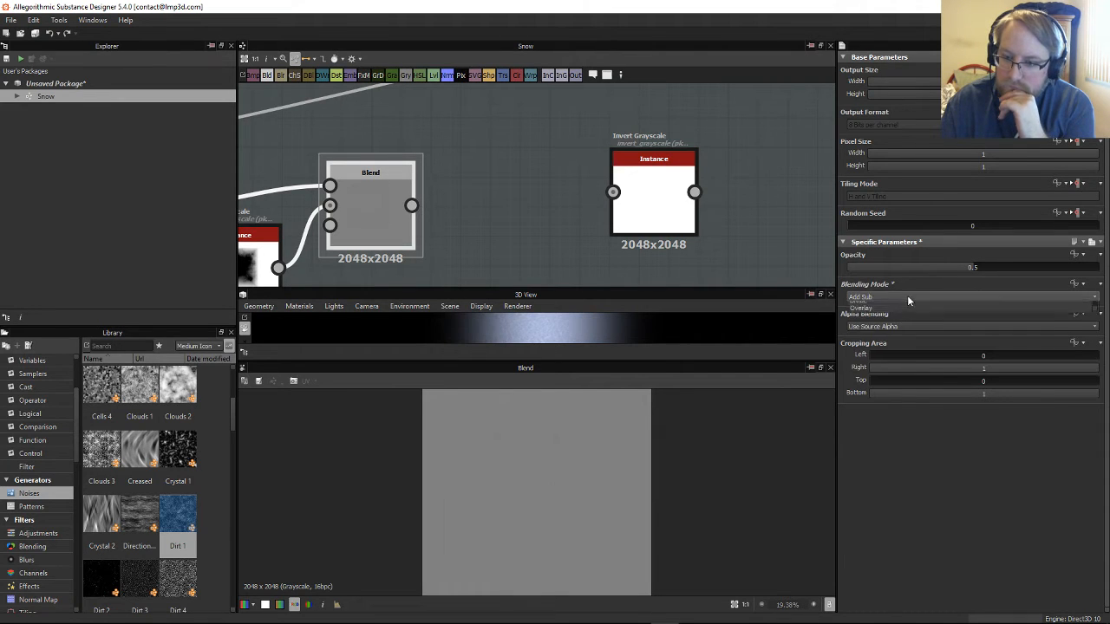
left_click(907, 295)
left_click(897, 317)
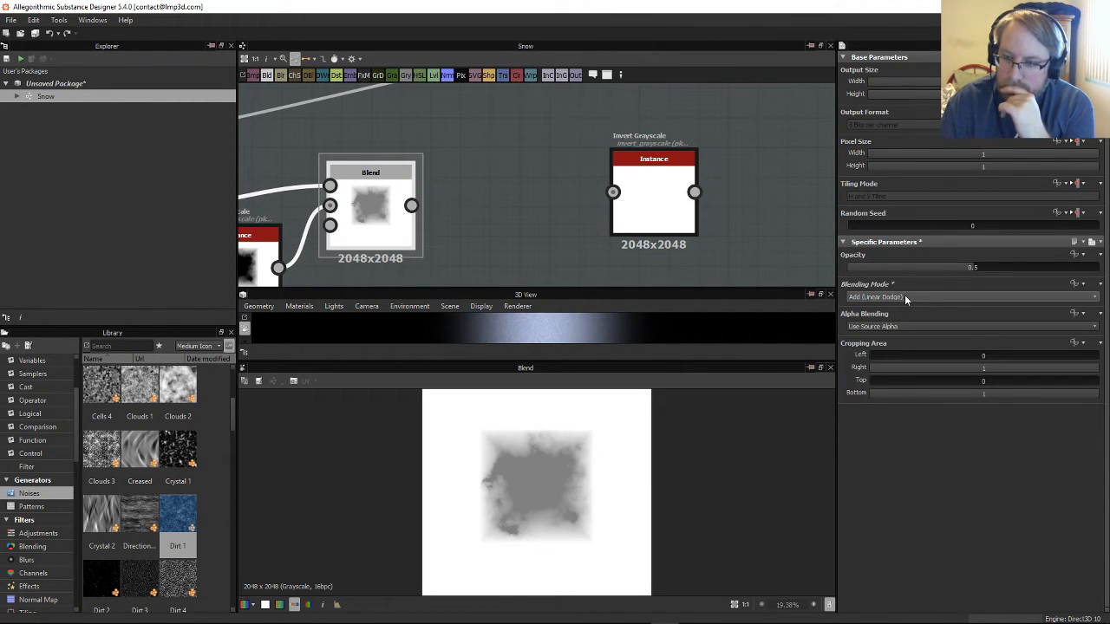
Step: Compare Min (Darken) with Max (Lighten) on the second Blend node and leave it set to Min (Darken)
left_click(905, 296)
left_click(893, 351)
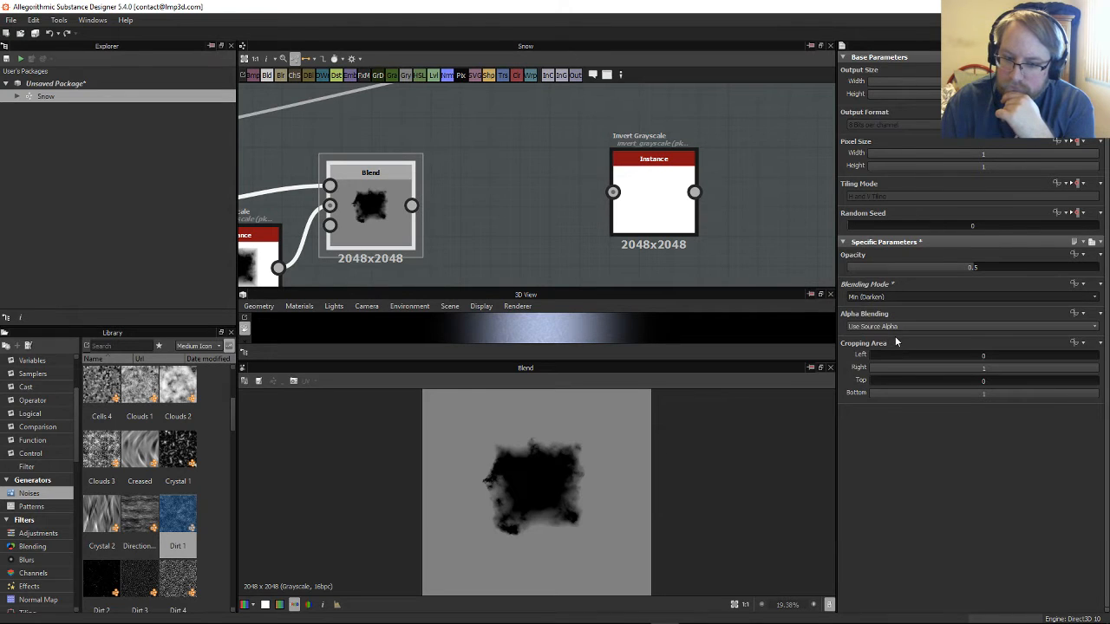
left_click(915, 297)
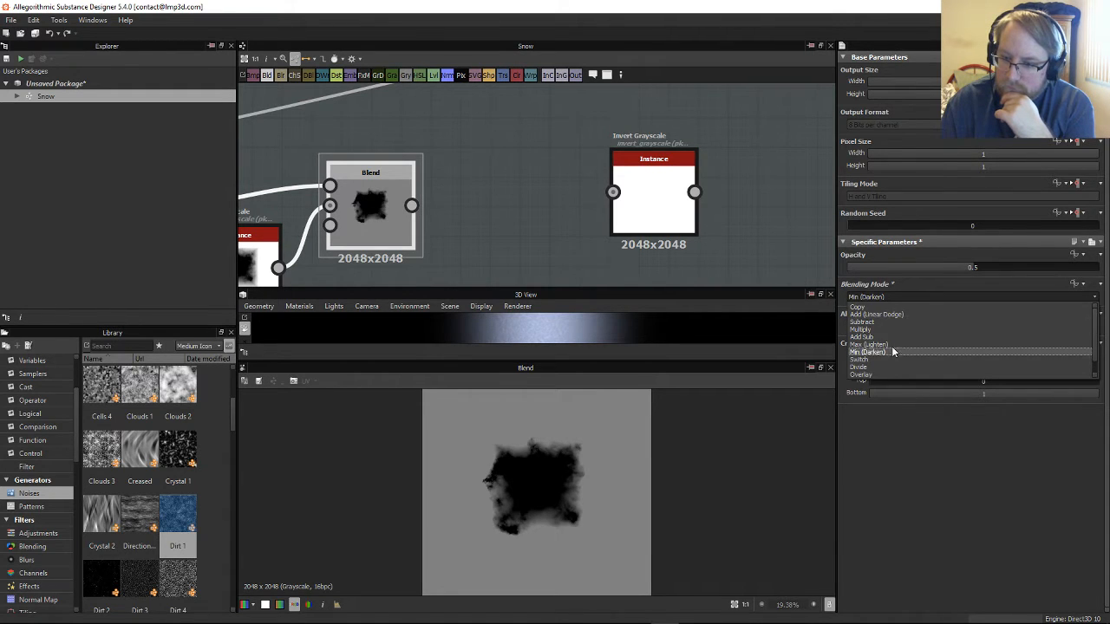
left_click(895, 344)
left_click(916, 297)
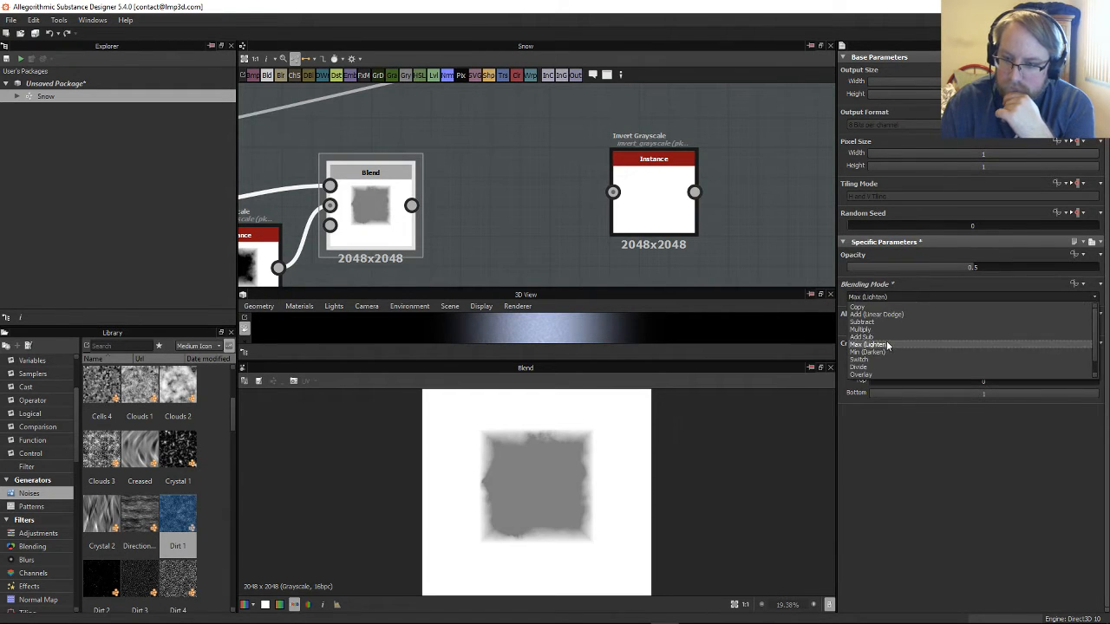
left_click(893, 351)
middle_click_drag(503, 218, 566, 196)
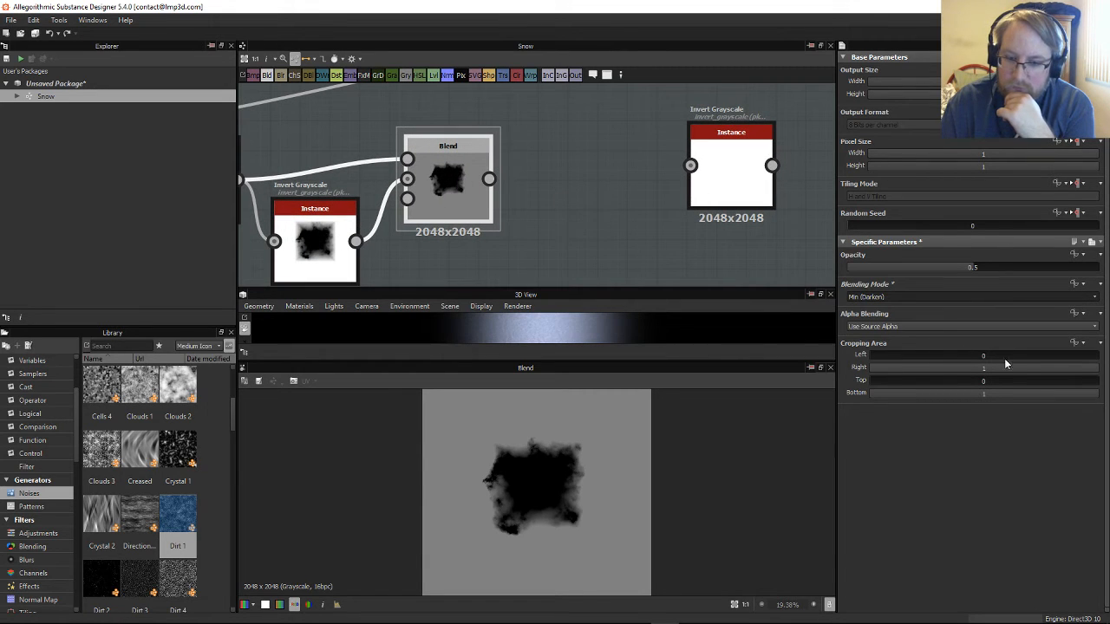
left_click(906, 299)
left_click(893, 330)
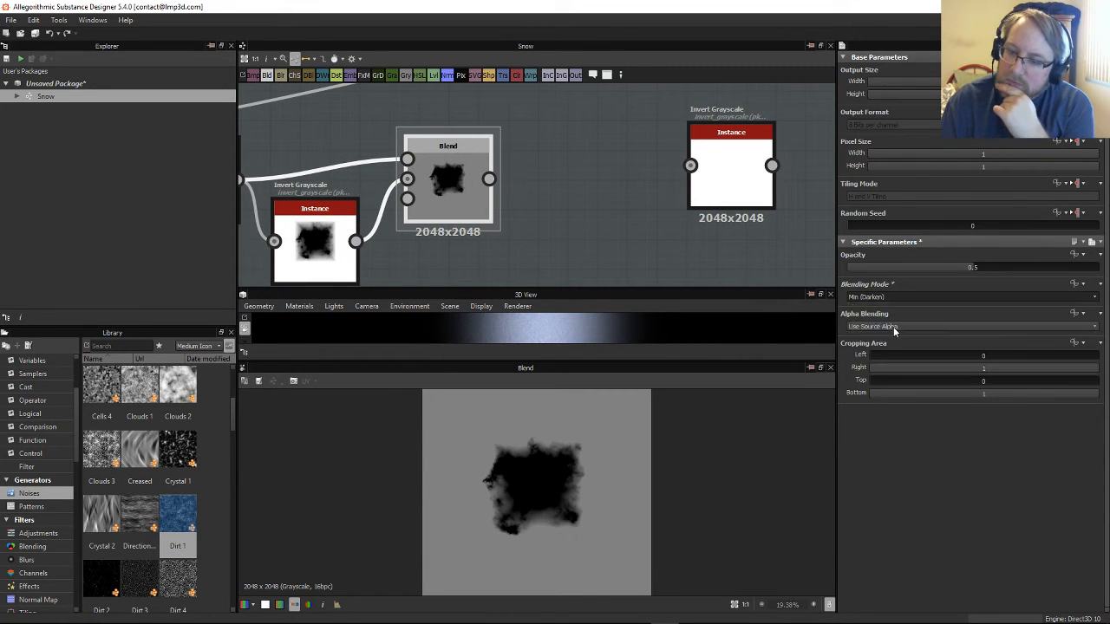
Step: Move the Invert Grayscale node away from the second Blend node and add a Blur HQ Grayscale node between them
middle_click_drag(471, 265, 589, 203)
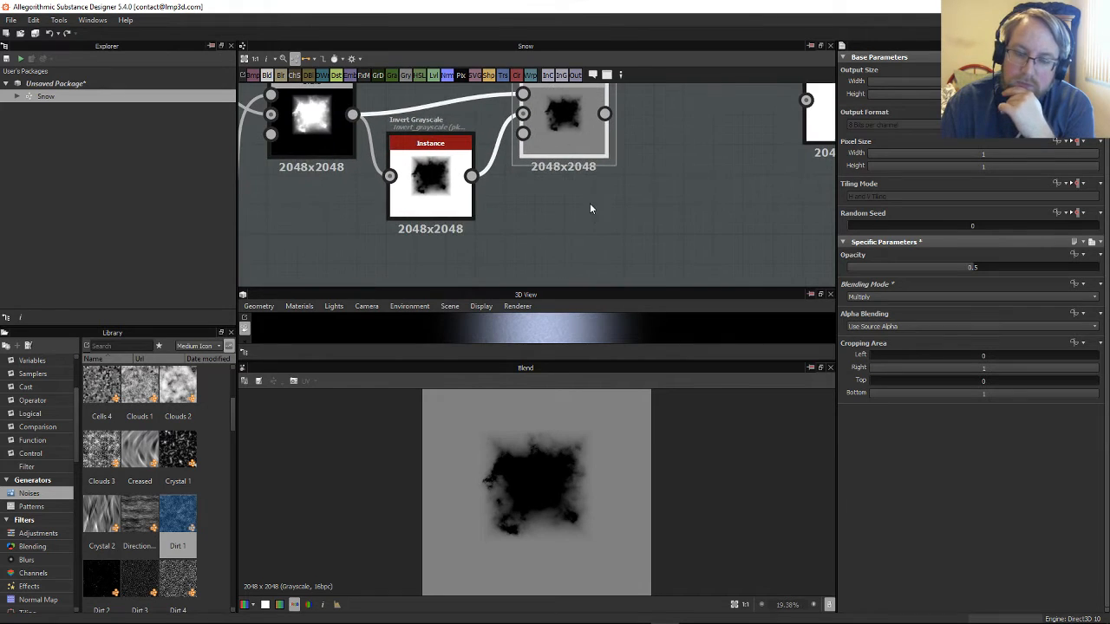
scroll(589, 205, "down", 1)
left_click_drag(462, 211, 399, 257)
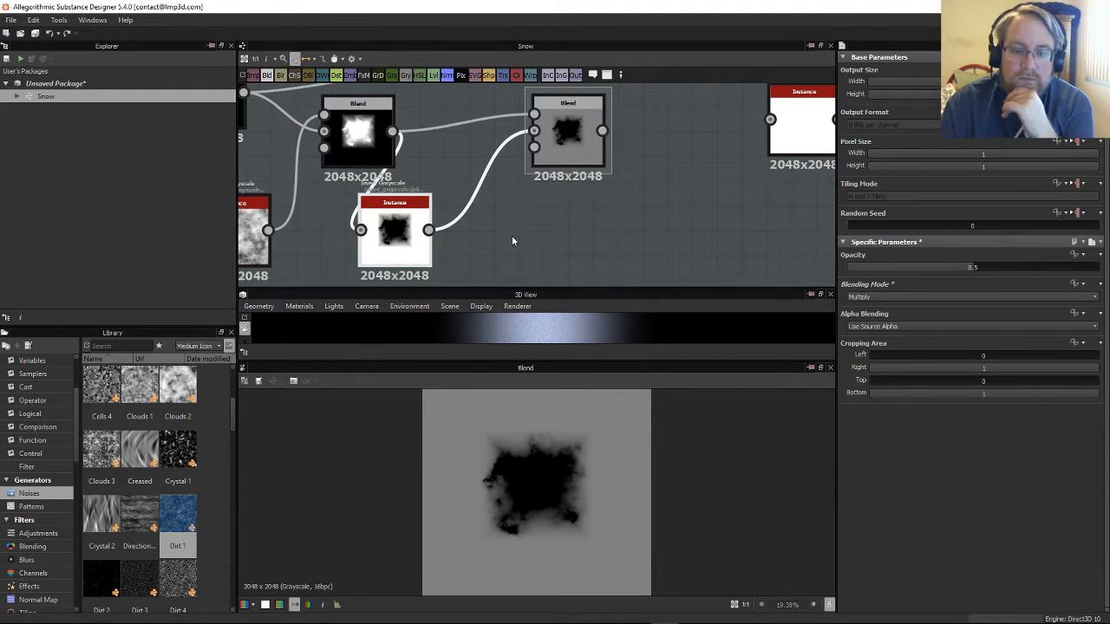
key("space")
type("blu")
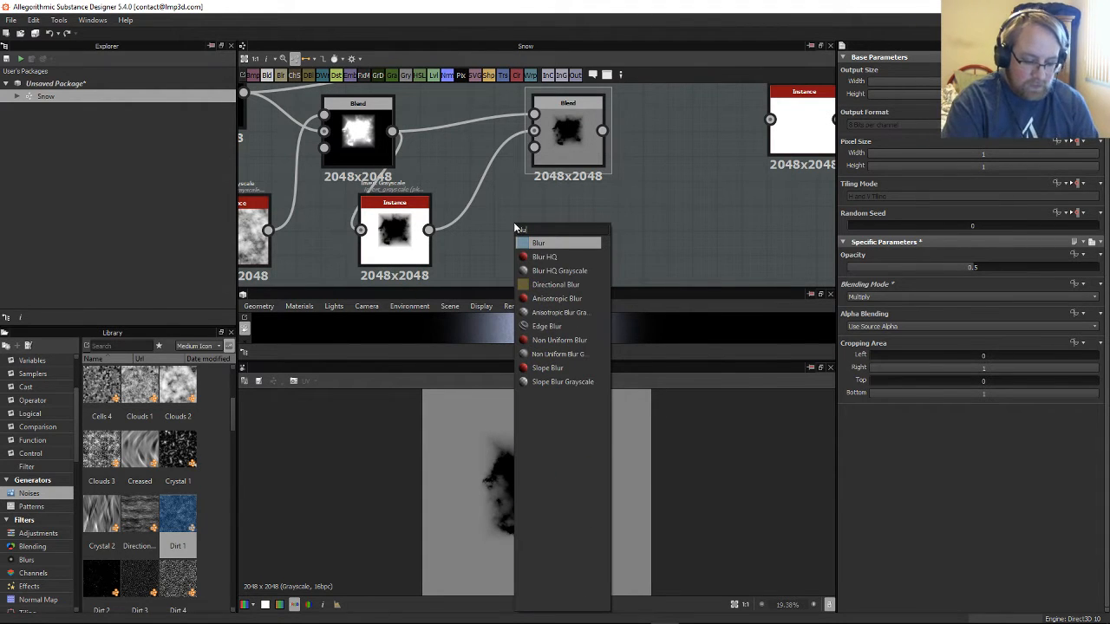
type("r")
key("Down")
key("Down")
key("Return")
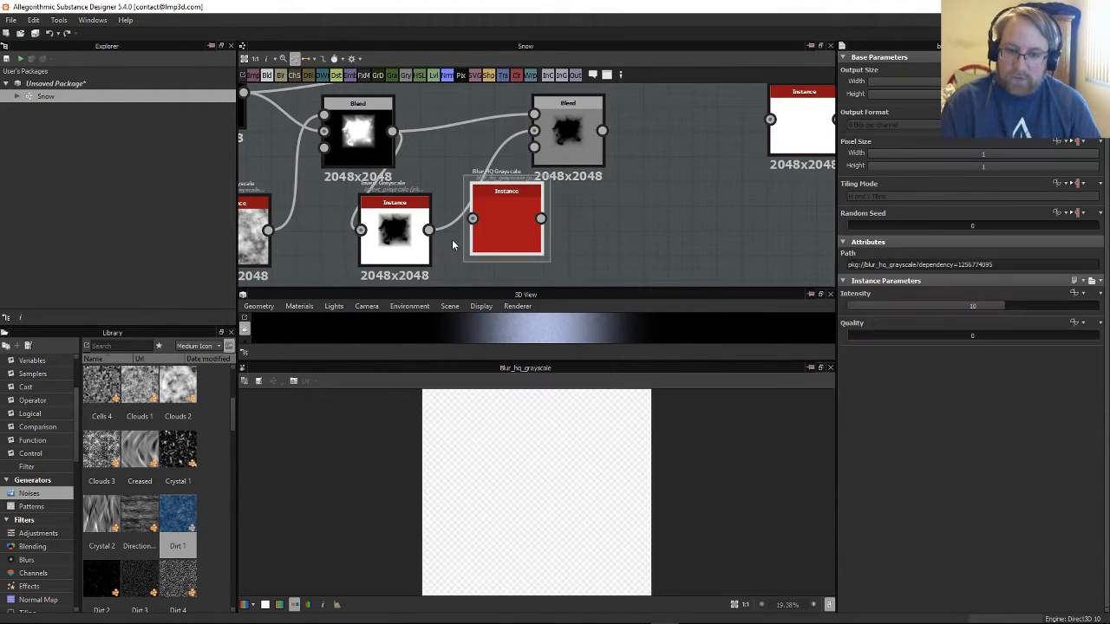
Step: Route the inverted mask through Blur HQ Grayscale into the second Blend node's Background and reduce the blur intensity
left_click_drag(461, 229, 472, 218)
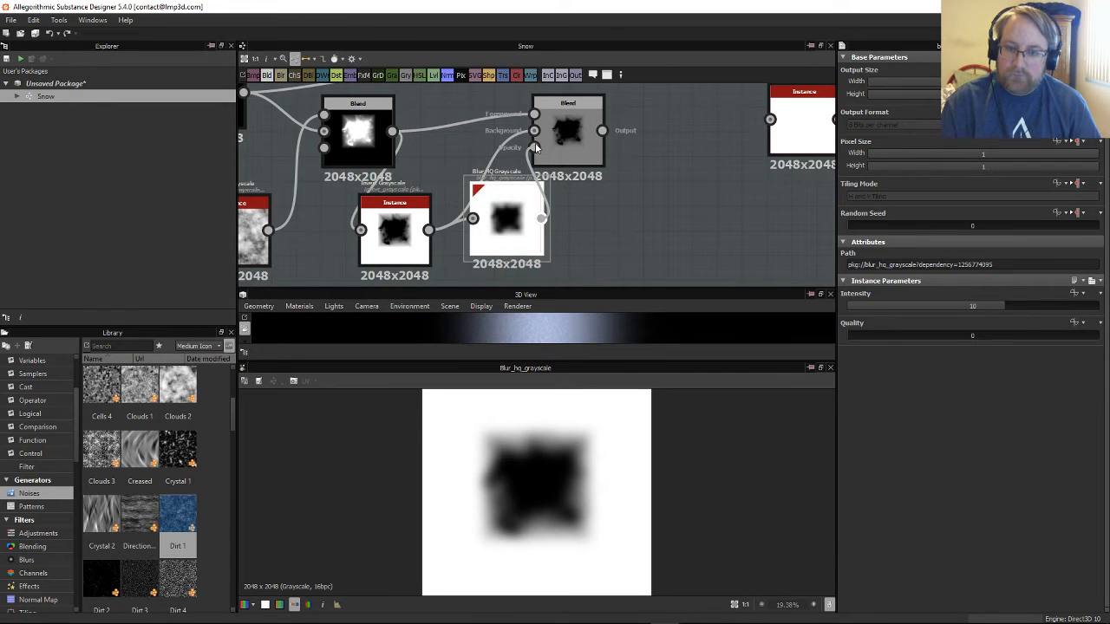
left_click_drag(535, 149, 535, 146)
double_click(583, 139)
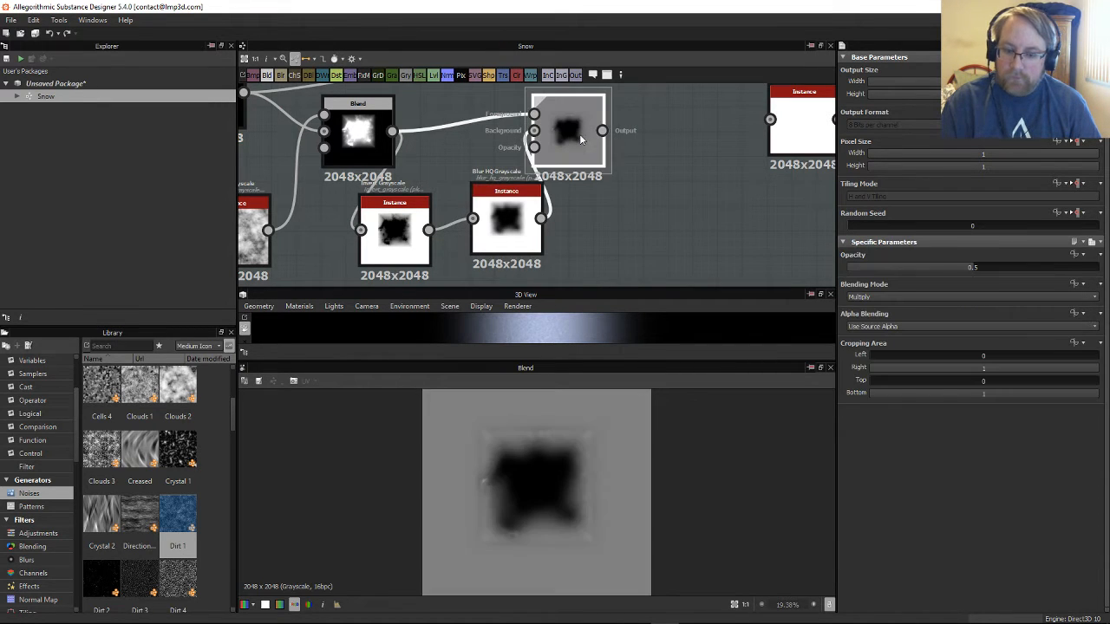
mouse_move(521, 226)
left_mouse_down()
mouse_move(497, 225)
mouse_move(511, 235)
left_mouse_up()
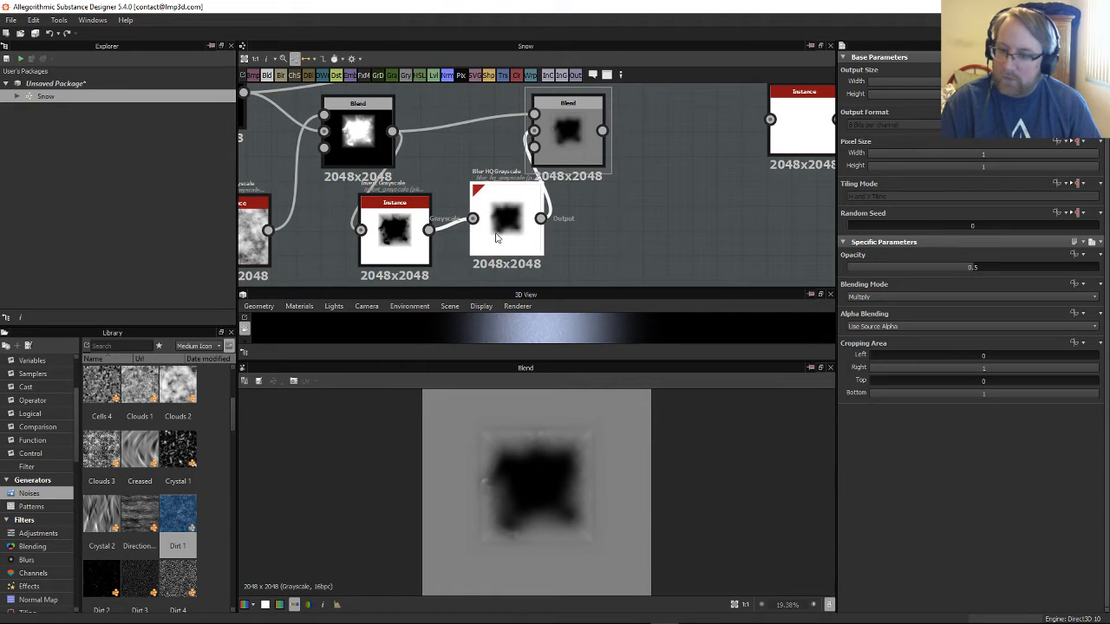
left_click_drag(976, 304, 1024, 336)
Step: Try Add (Linear Dodge) and Max (Lighten) on the second Blend node, and set its blending mode to Min (Darken)
left_click(570, 129)
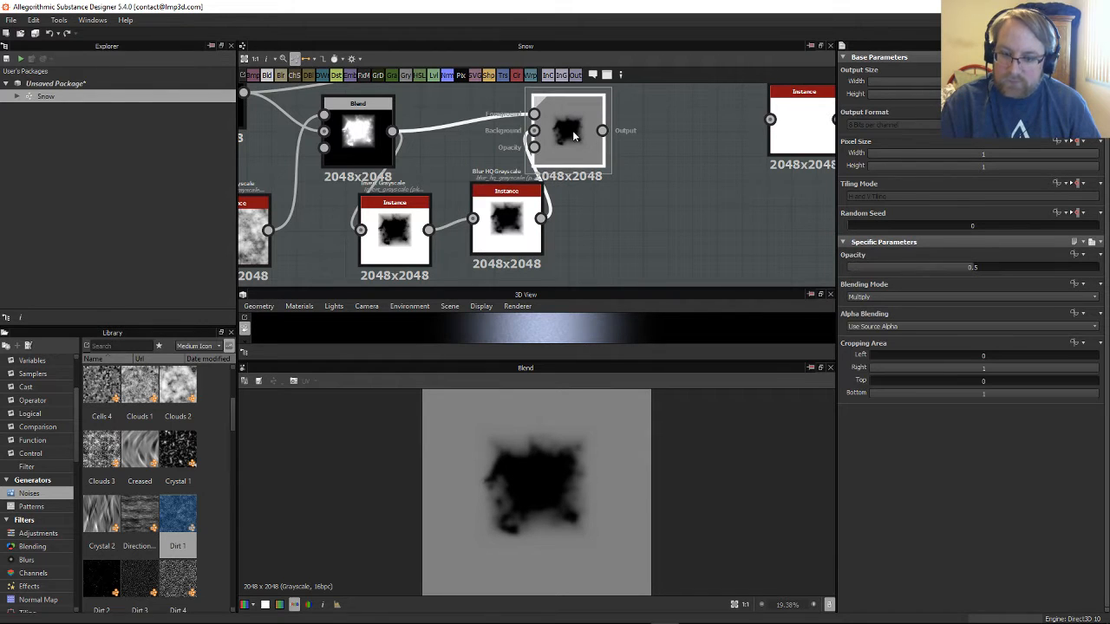
left_click(983, 297)
left_click(893, 314)
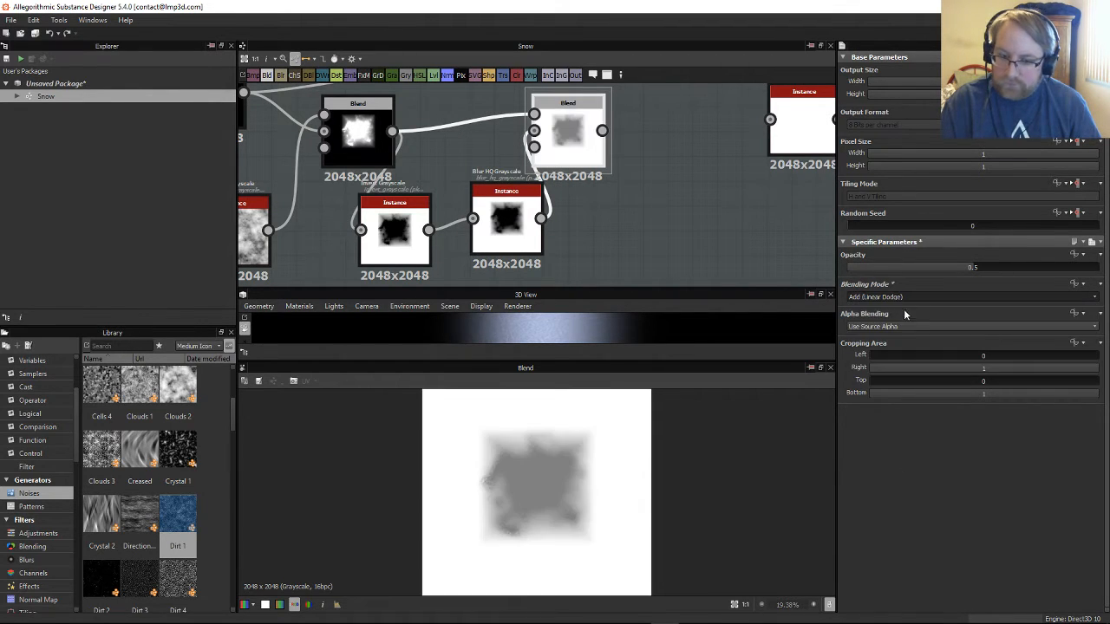
left_click(937, 296)
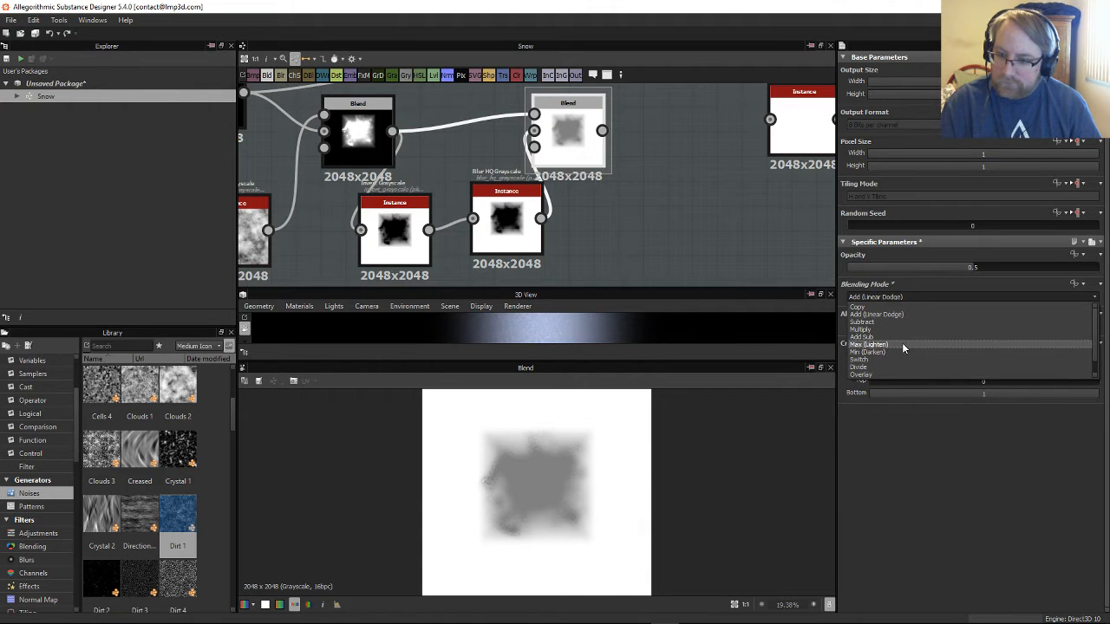
left_click(902, 345)
left_click(910, 296)
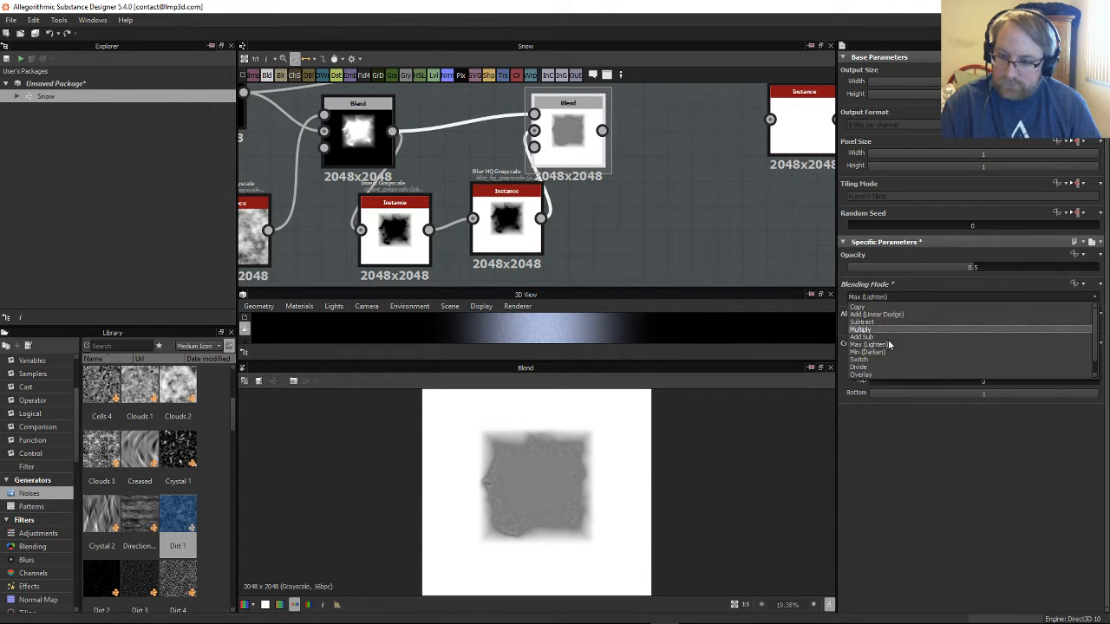
left_click(895, 347)
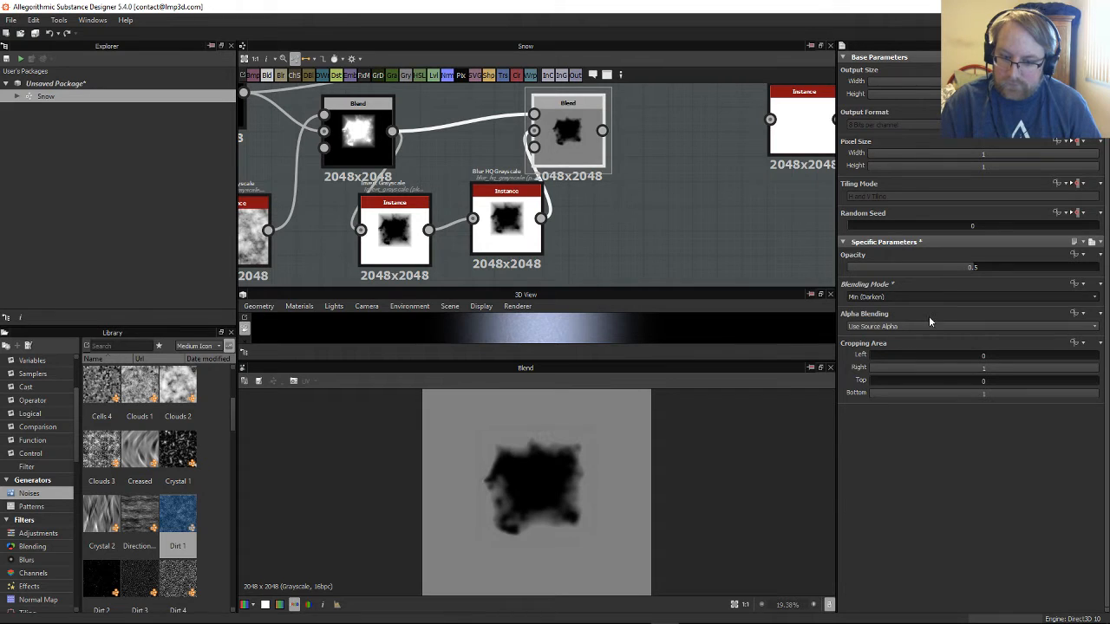
Step: Add a Levels node after the second Blend node, feeding it from the Blend output, with the spare Invert Grayscale node to its right
middle_click_drag(692, 180, 564, 225)
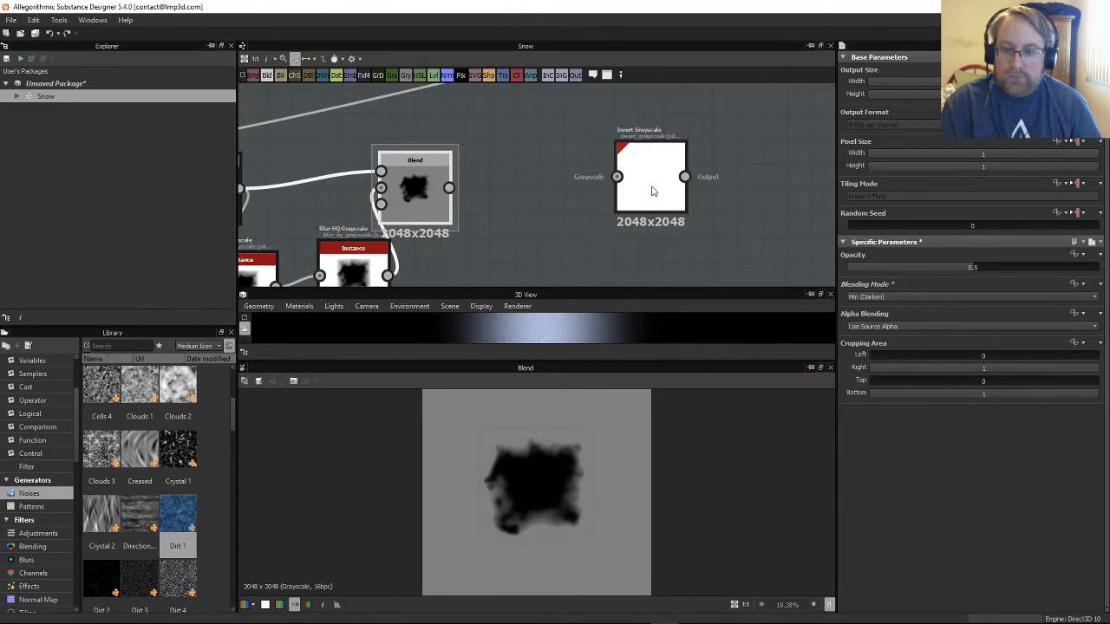
mouse_move(657, 186)
left_mouse_down()
mouse_move(535, 188)
mouse_move(540, 208)
mouse_move(548, 198)
mouse_move(636, 192)
left_mouse_up()
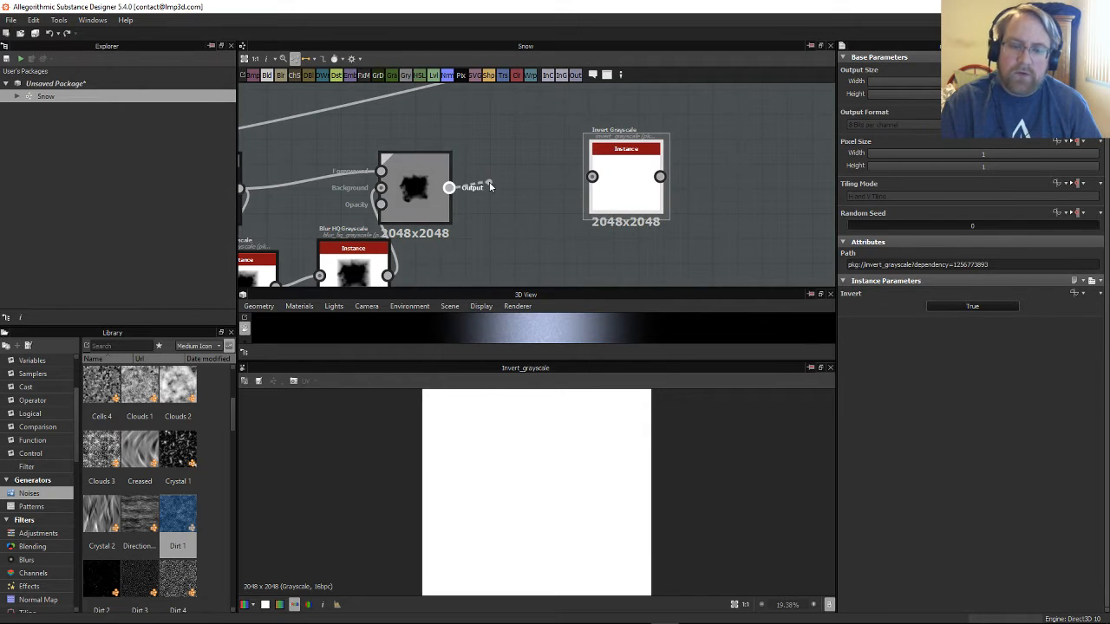
left_click(414, 184)
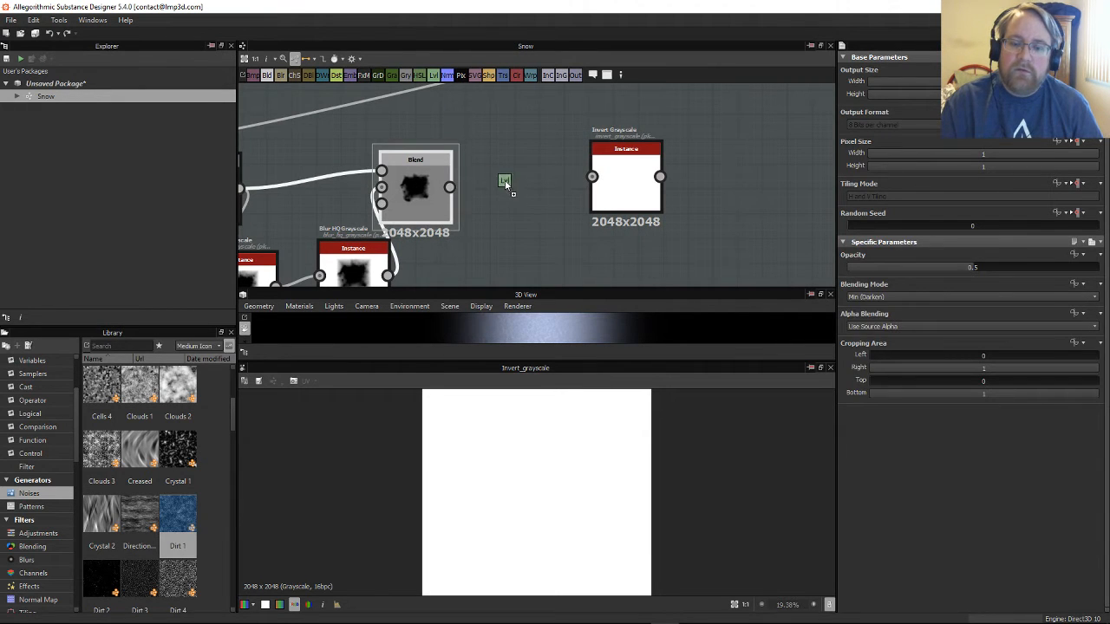
mouse_move(506, 182)
left_mouse_down()
mouse_move(425, 208)
mouse_move(519, 192)
left_mouse_up()
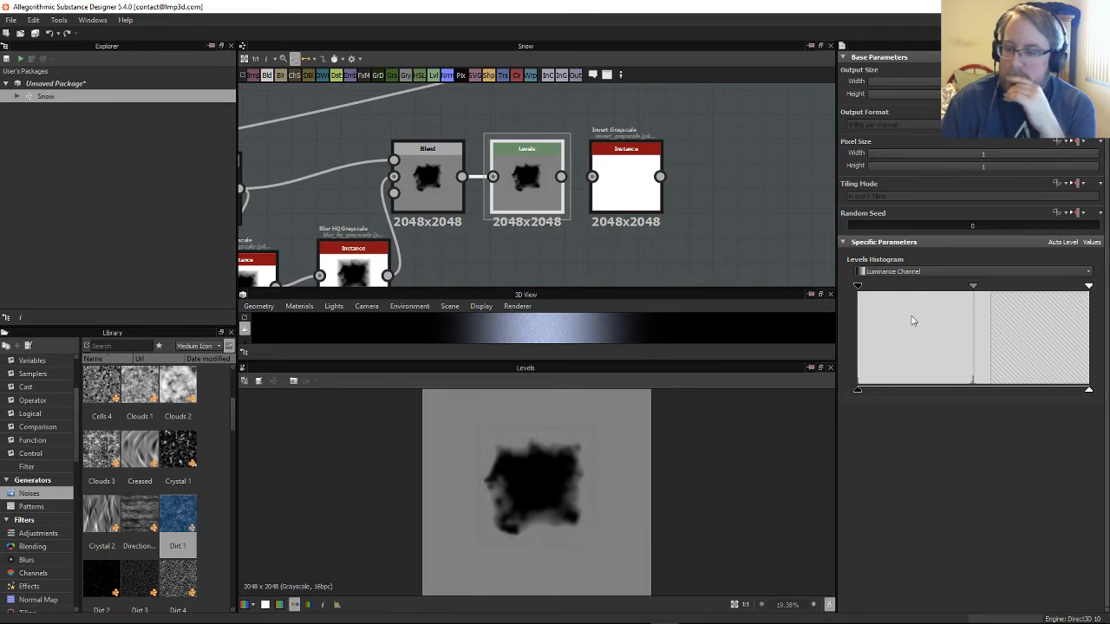
Step: Lower the Levels node's input white point to about the middle of the histogram, keeping the midtone centred between black and white
left_click(1085, 272)
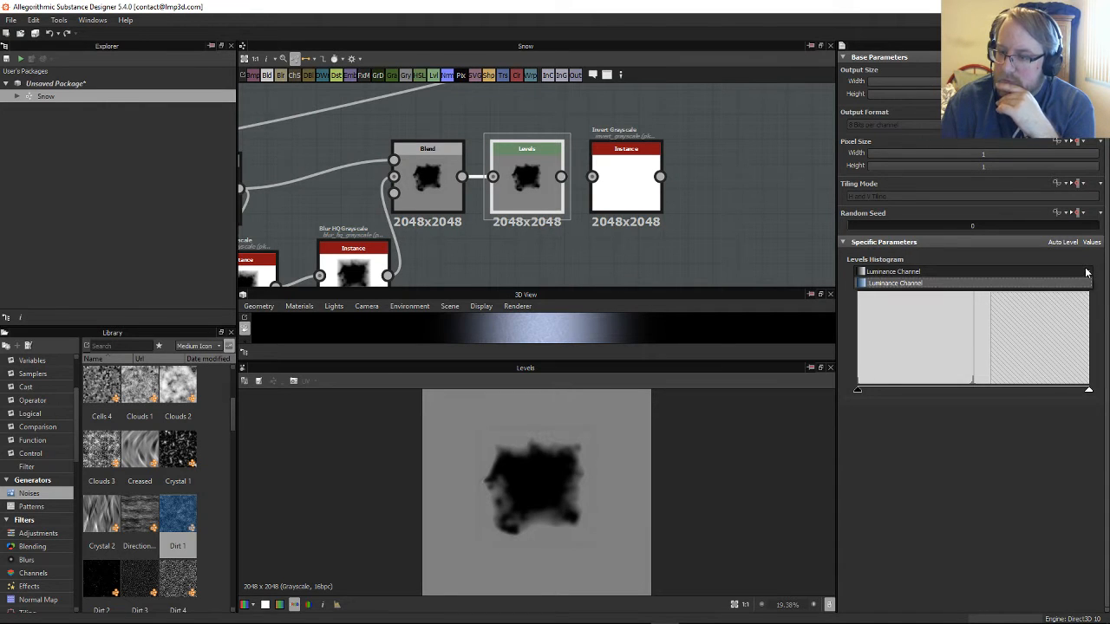
left_click(1087, 283)
left_click_drag(1088, 287, 972, 298)
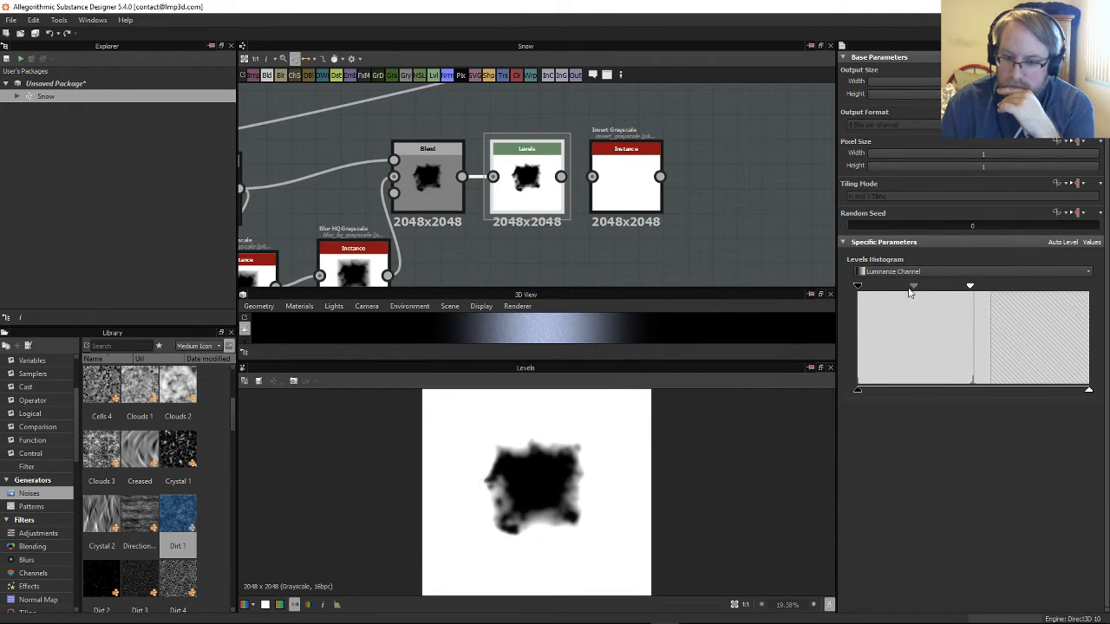
mouse_move(910, 293)
left_mouse_down()
mouse_move(925, 296)
mouse_move(914, 296)
left_mouse_up()
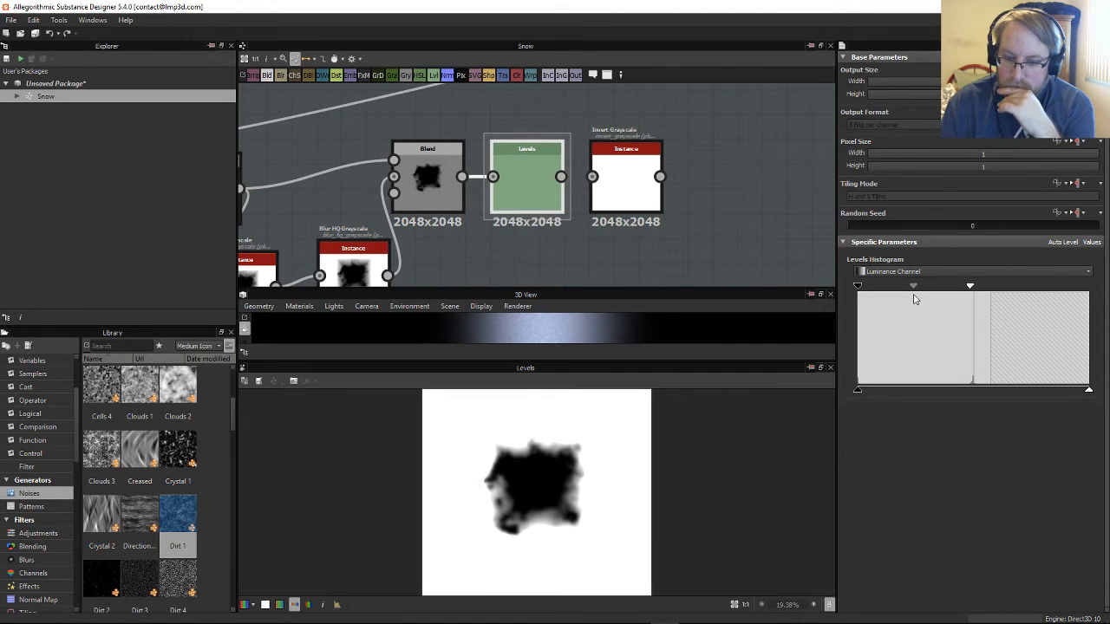
Step: Feed the Levels output into the Invert Grayscale node and inspect the inverted mask's edges in the 2D preview
double_click(629, 181)
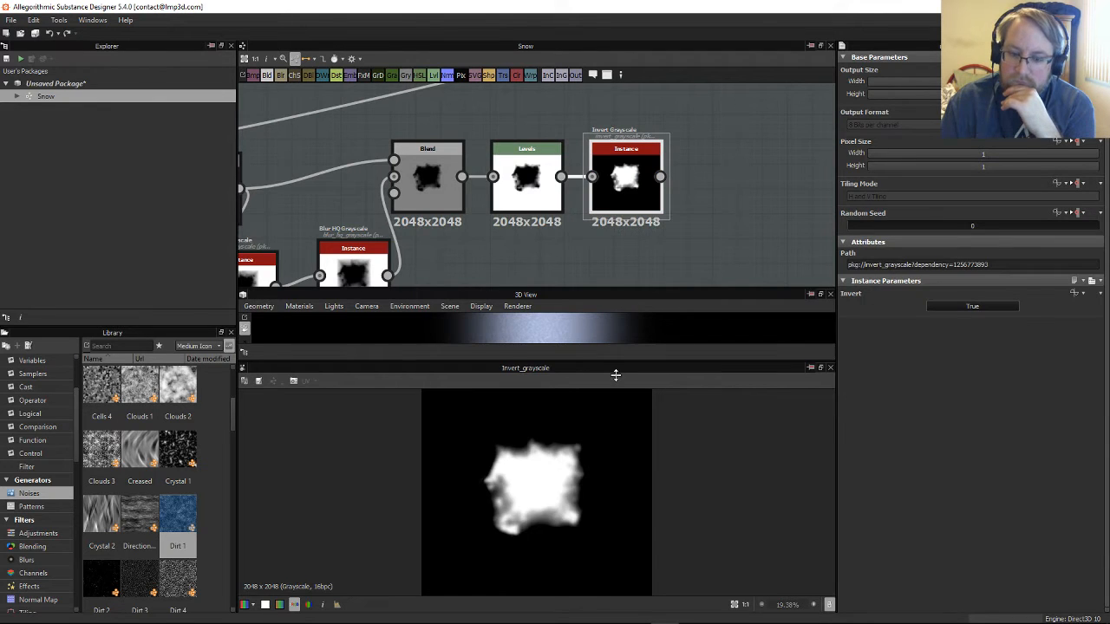
scroll(593, 496, "down", 7)
scroll(593, 496, "up", 8)
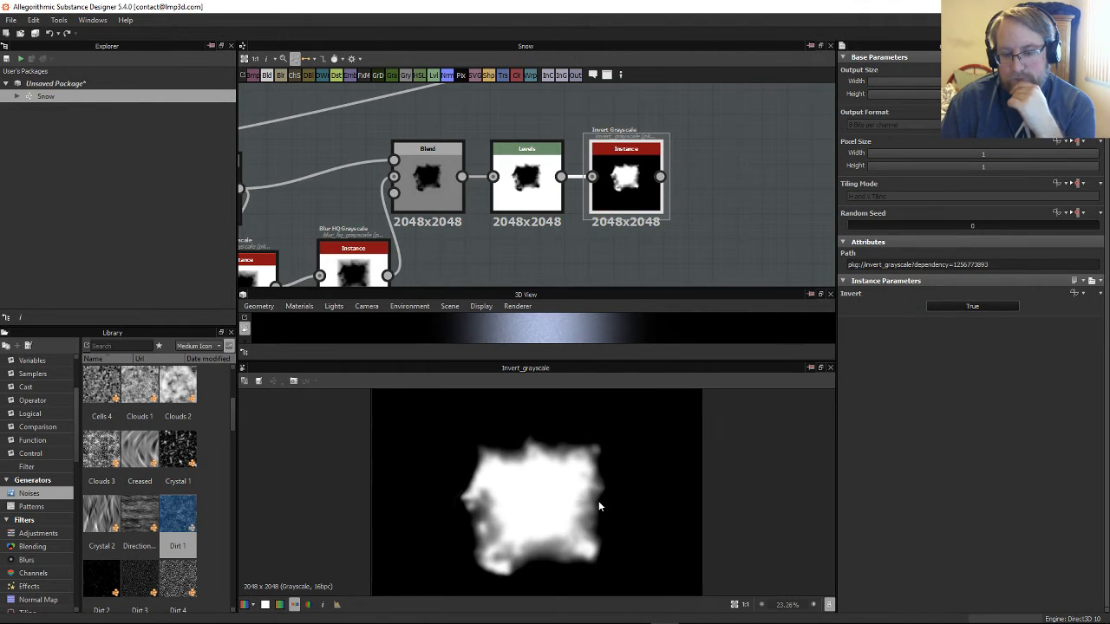
scroll(598, 500, "down", 3)
Step: Move the Splatter Circular node near the mask chain and connect the final Invert Grayscale output to its Background and pattern image inputs
scroll(490, 197, "down", 5)
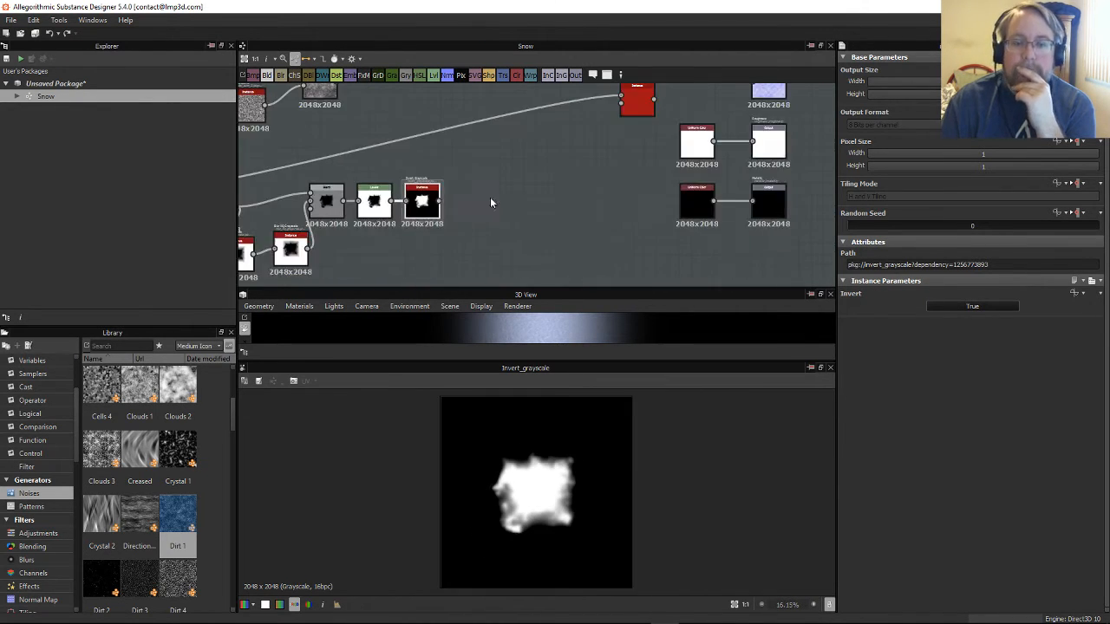
middle_click_drag(516, 191, 510, 235)
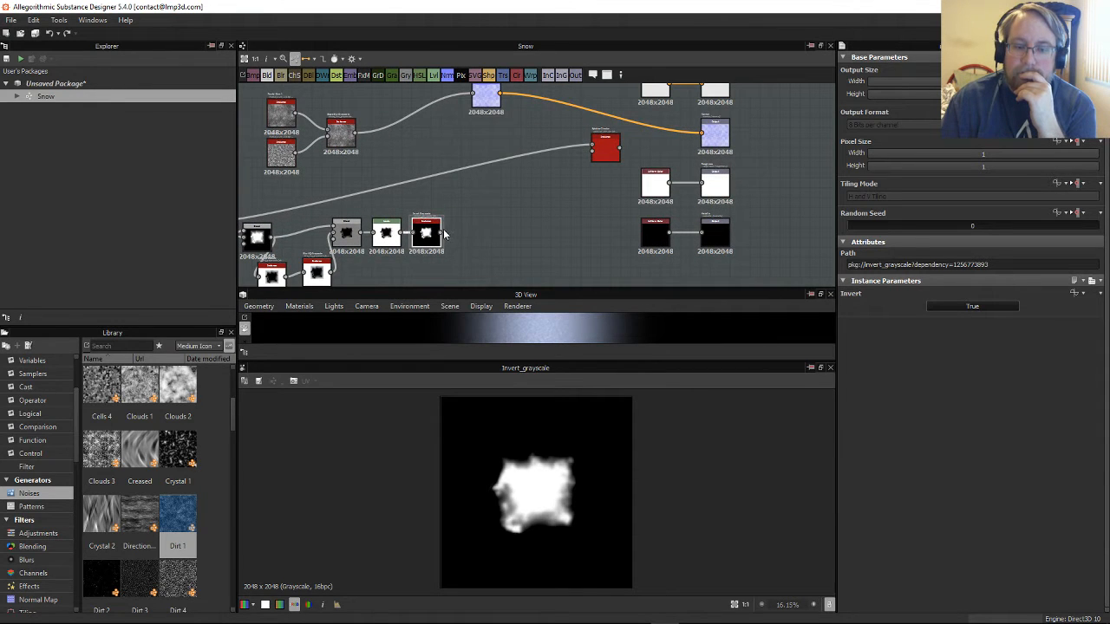
left_click_drag(614, 157, 535, 221)
scroll(648, 183, "up", 5)
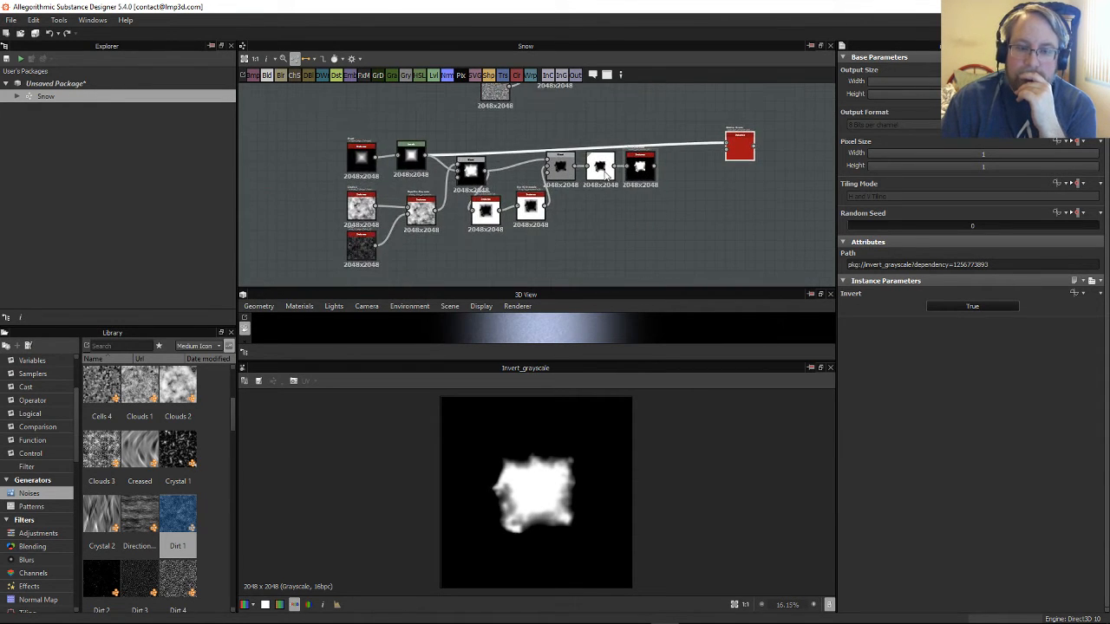
middle_click_drag(648, 184, 406, 225)
left_click_drag(351, 187, 501, 153)
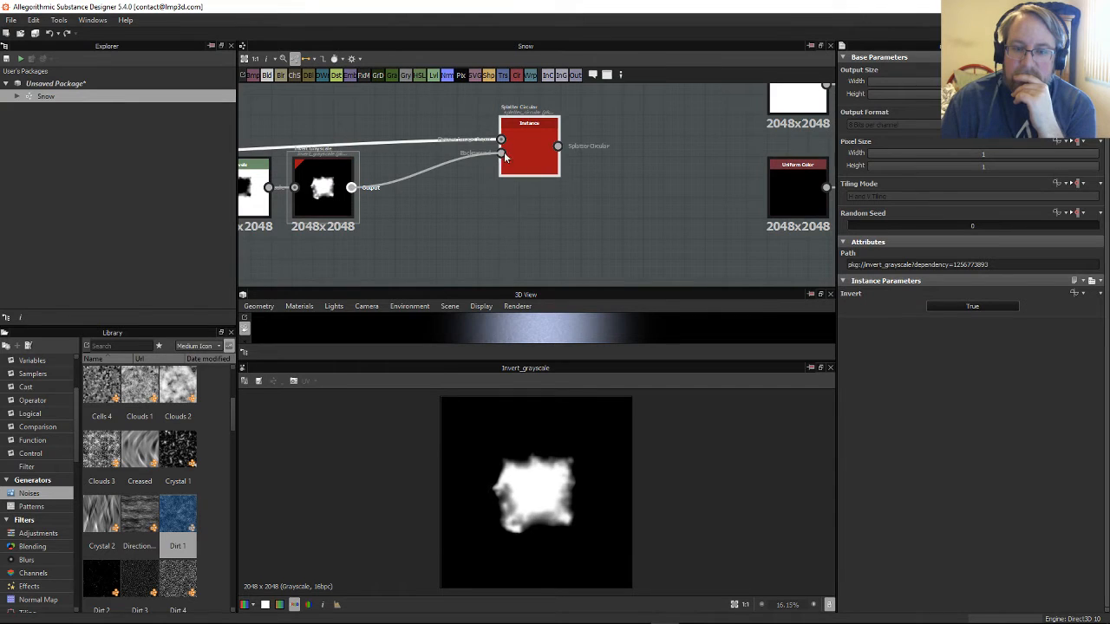
double_click(520, 151)
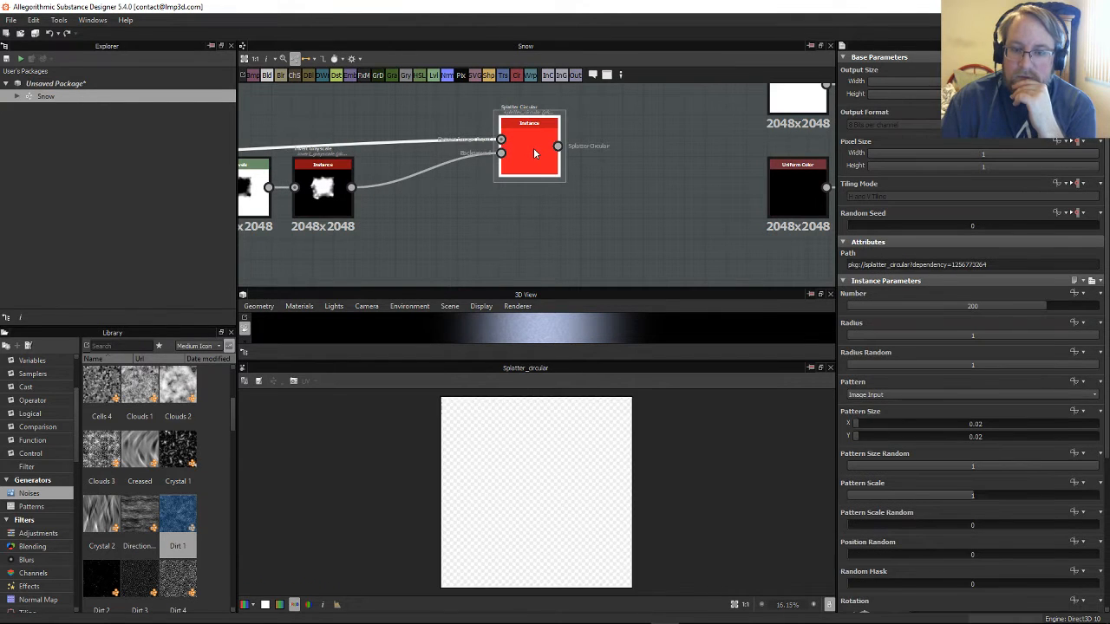
left_click_drag(351, 187, 502, 140)
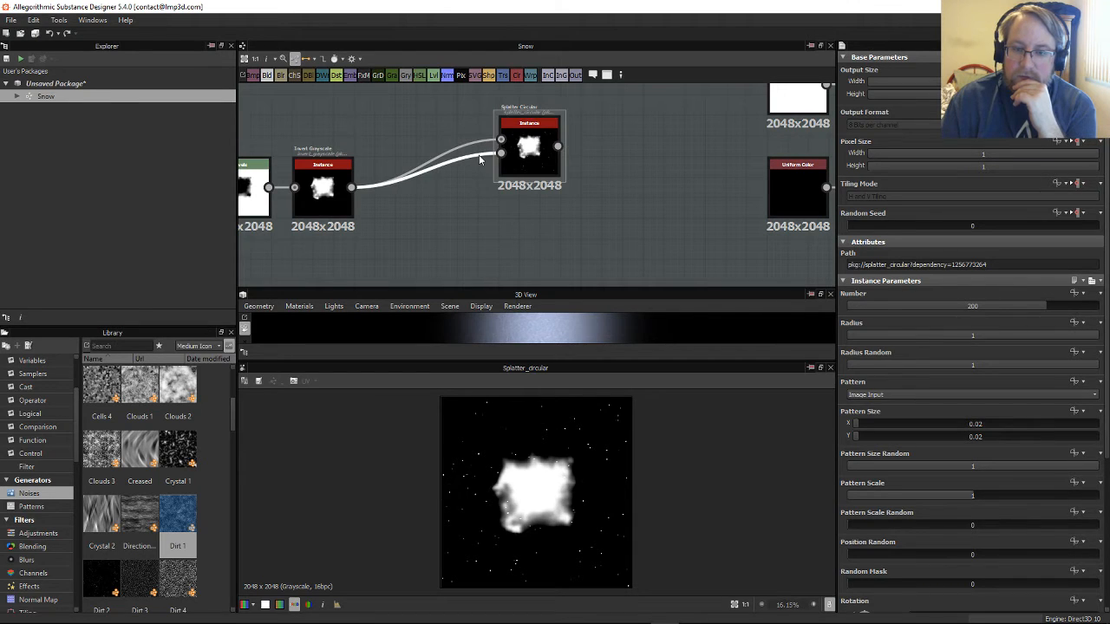
Step: Delete the link into Splatter Circular's Background input and inspect the scattered pattern up close
right_click(478, 155)
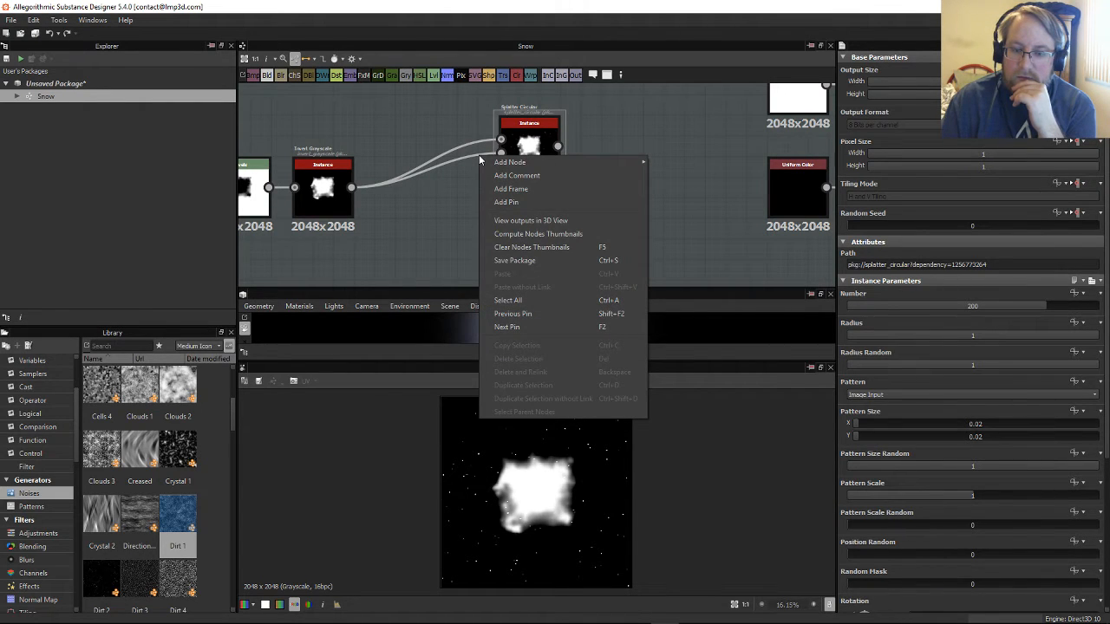
left_click(479, 154)
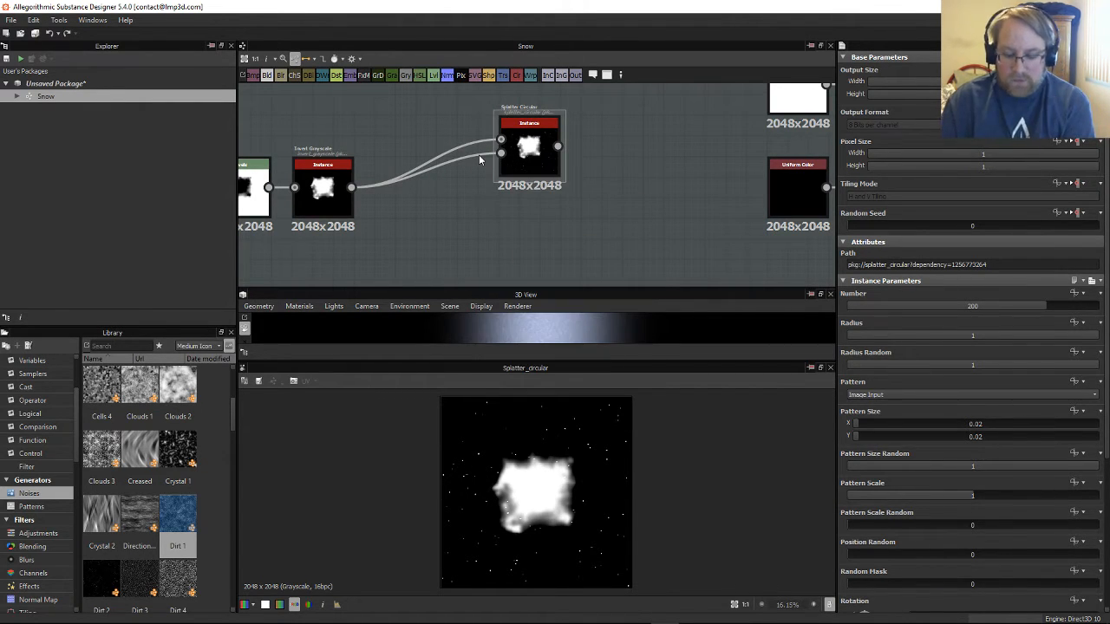
left_click(478, 155)
key("Delete")
left_click(525, 147)
scroll(593, 495, "up", 6)
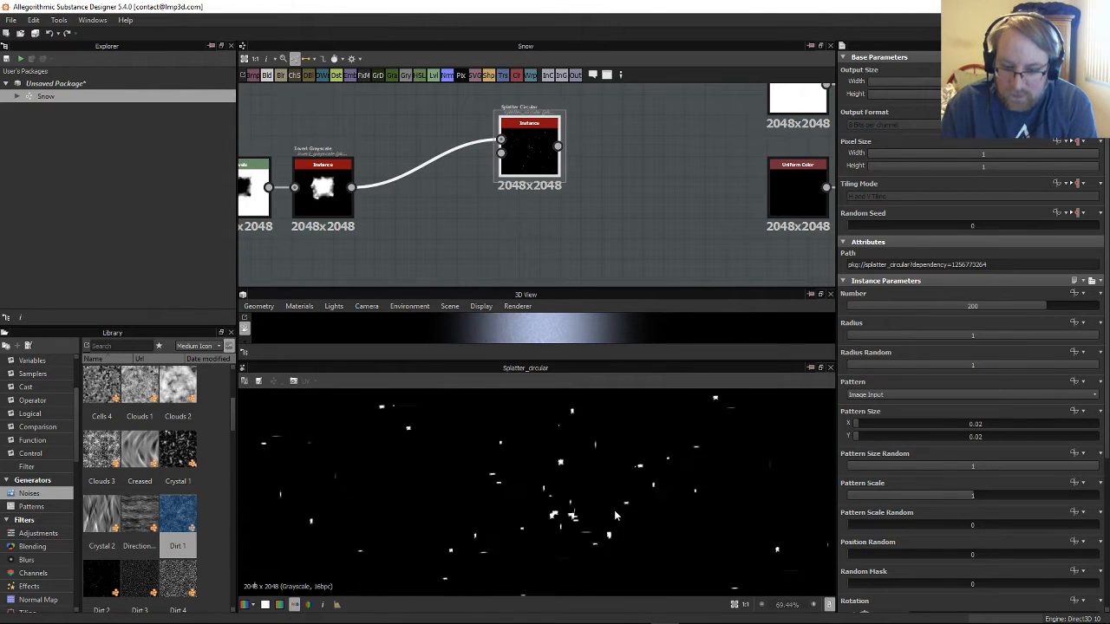
scroll(667, 507, "down", 5)
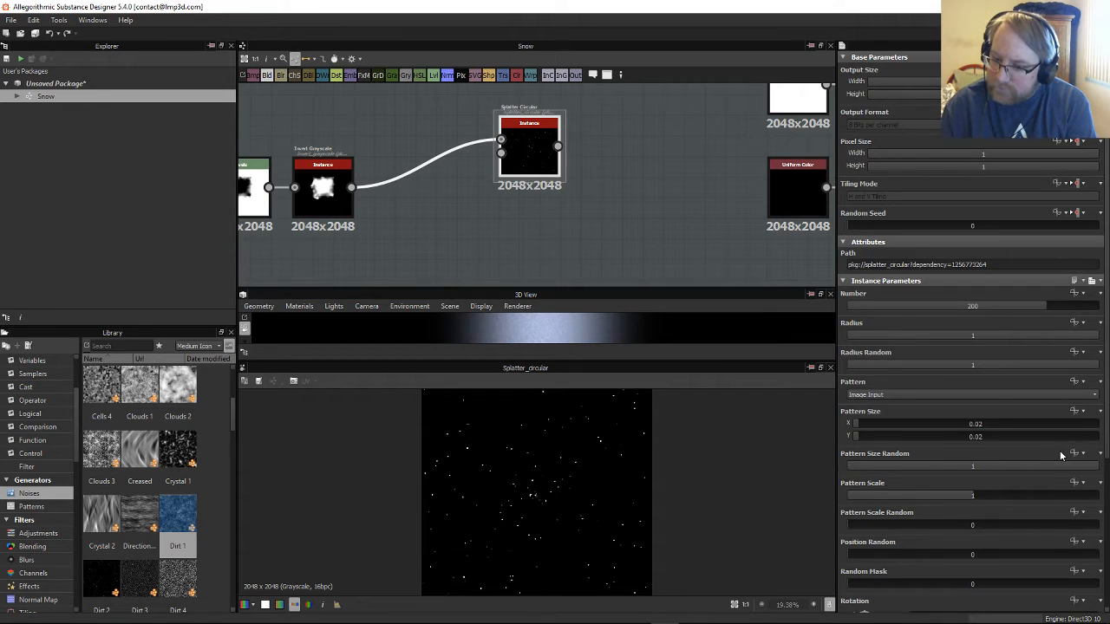
Step: Try a higher Pattern Scale on Splatter Circular, return it to 1, and set Position Random to 1 with Random Mask at 0
scroll(1051, 468, "down", 3)
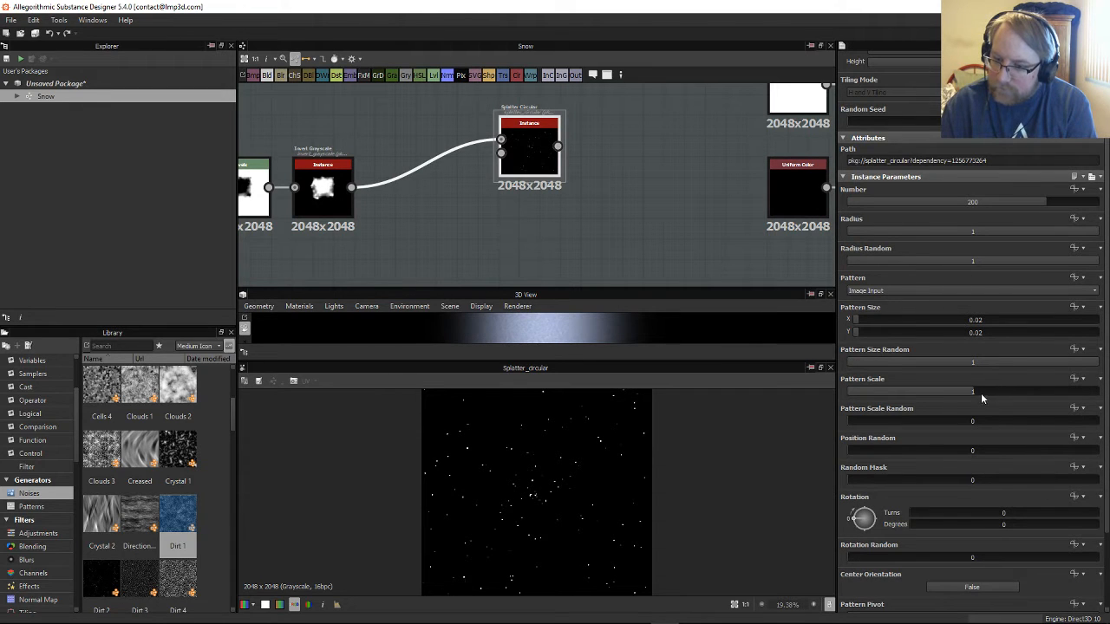
left_click_drag(977, 392, 1108, 392)
left_click(962, 391)
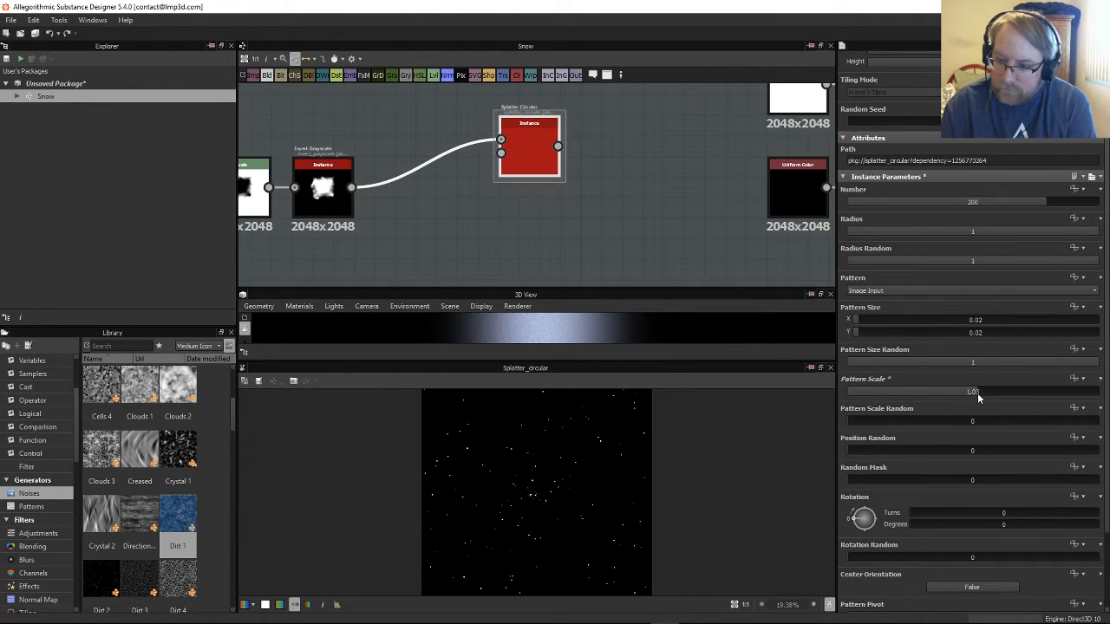
left_click_drag(974, 399, 1098, 425)
left_click_drag(917, 422, 1108, 456)
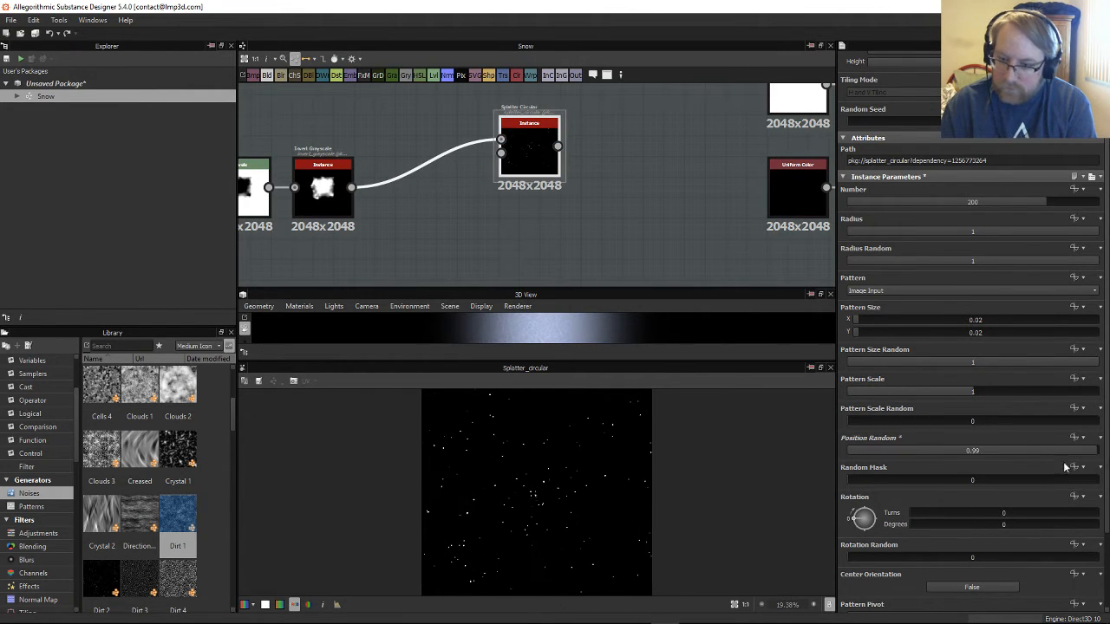
left_click_drag(861, 483, 824, 477)
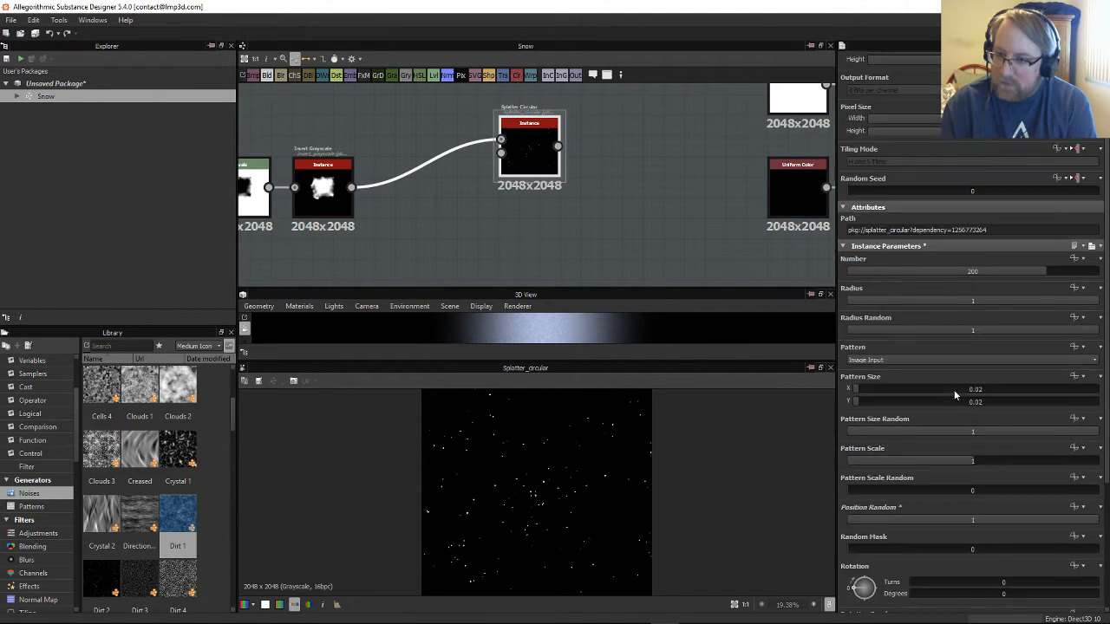
Step: Set Splatter Circular's Number to 300 and inspect the scattered pattern up close
scroll(954, 389, "up", 3)
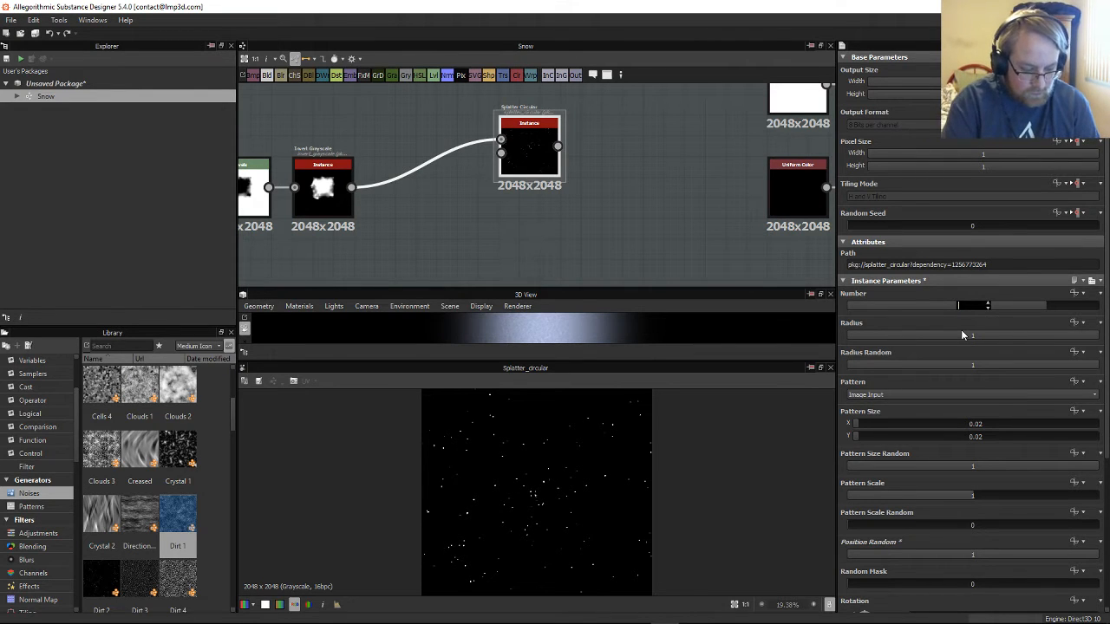
type("0")
key("Return")
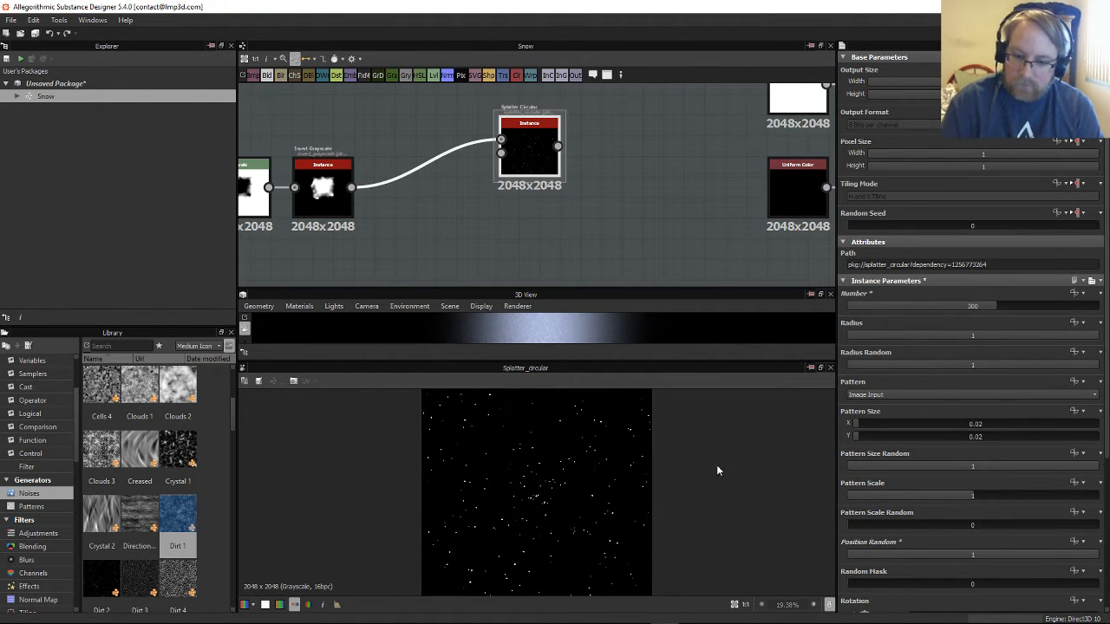
scroll(717, 470, "up", 10)
scroll(686, 498, "down", 11)
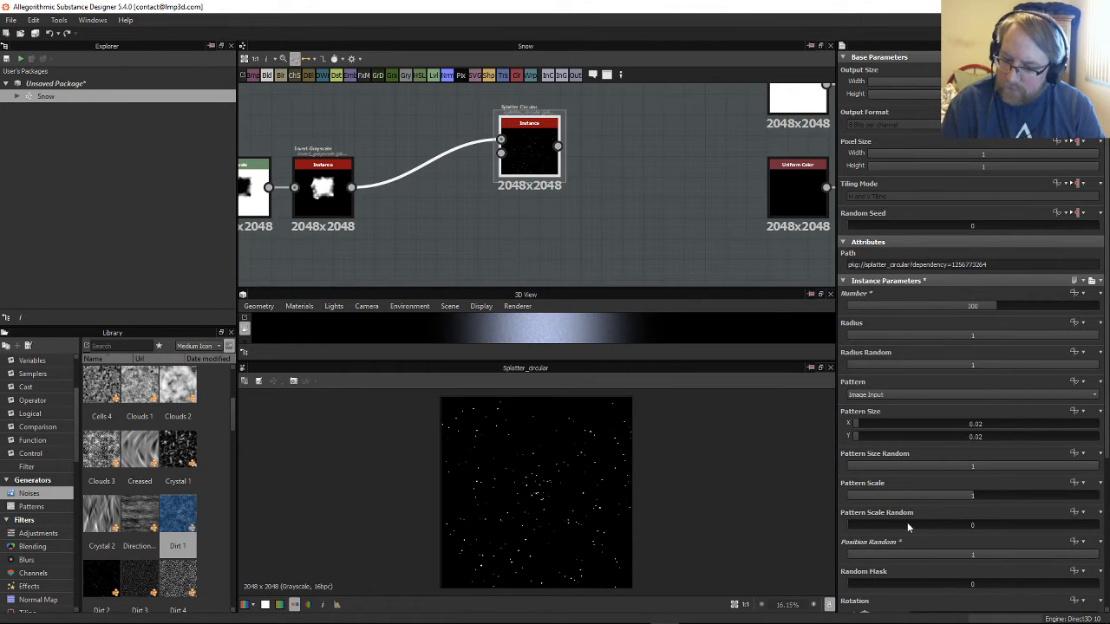
Step: Set Splatter Circular's Rotation Random to 0.76 and turn Center Orientation on, comparing the flakes in the 2D preview
scroll(988, 537, "down", 3)
scroll(980, 521, "down", 2)
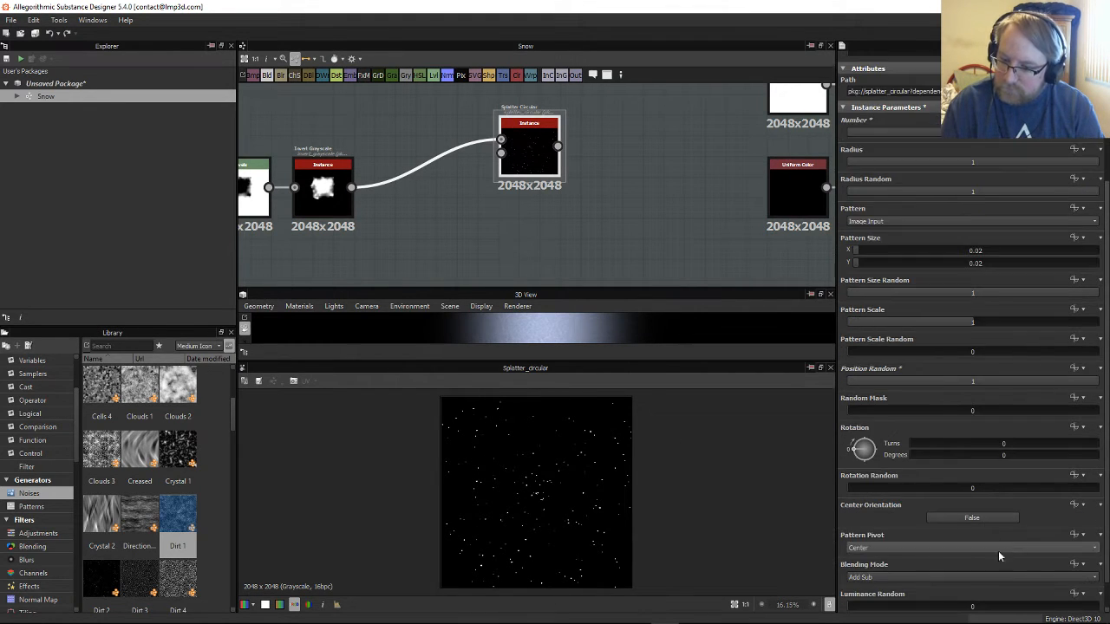
left_click_drag(863, 490, 1097, 488)
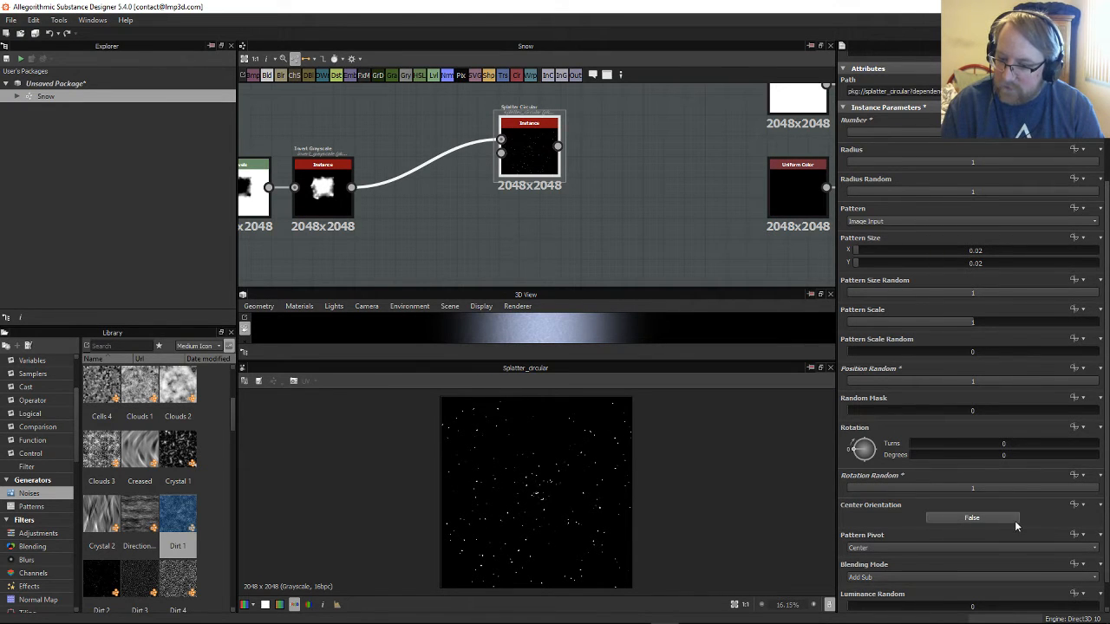
left_click_drag(1015, 489, 1039, 490)
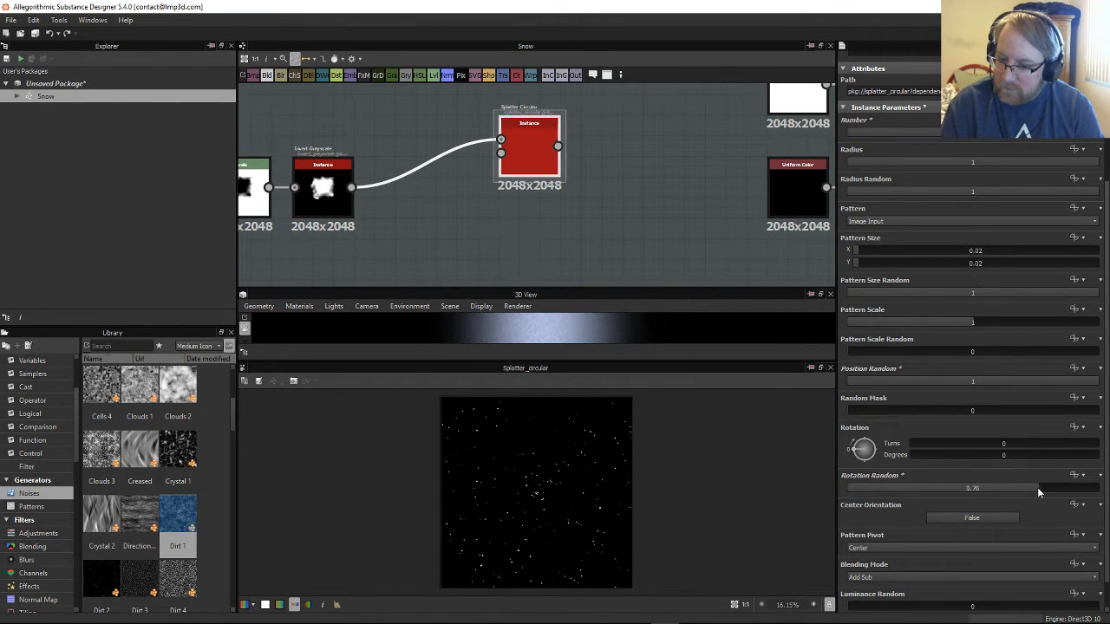
left_click(988, 517)
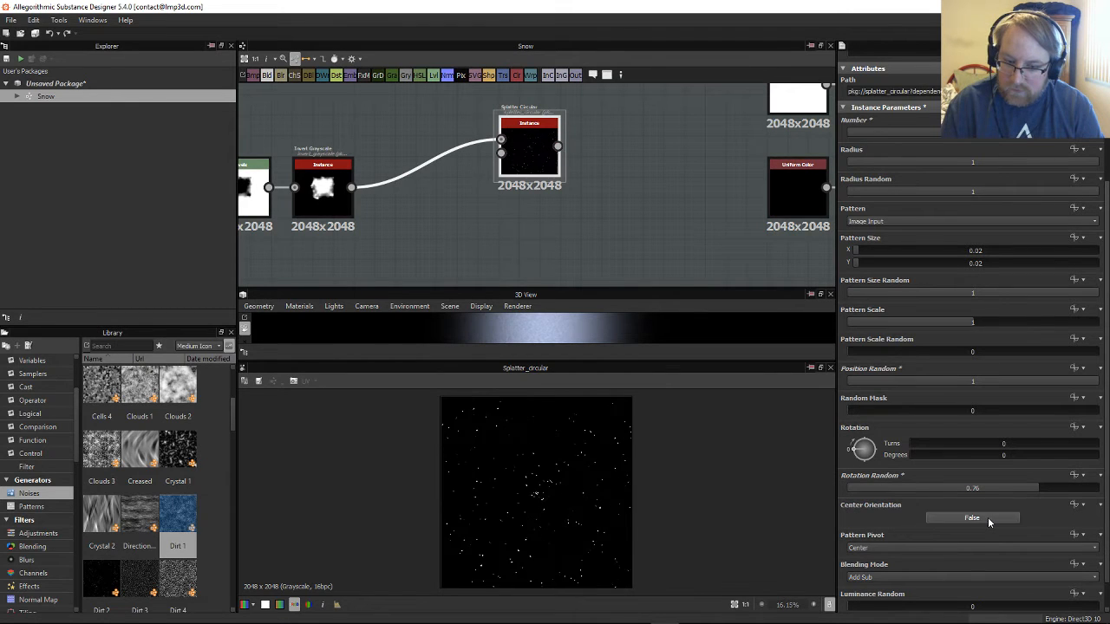
scroll(632, 521, "up", 5)
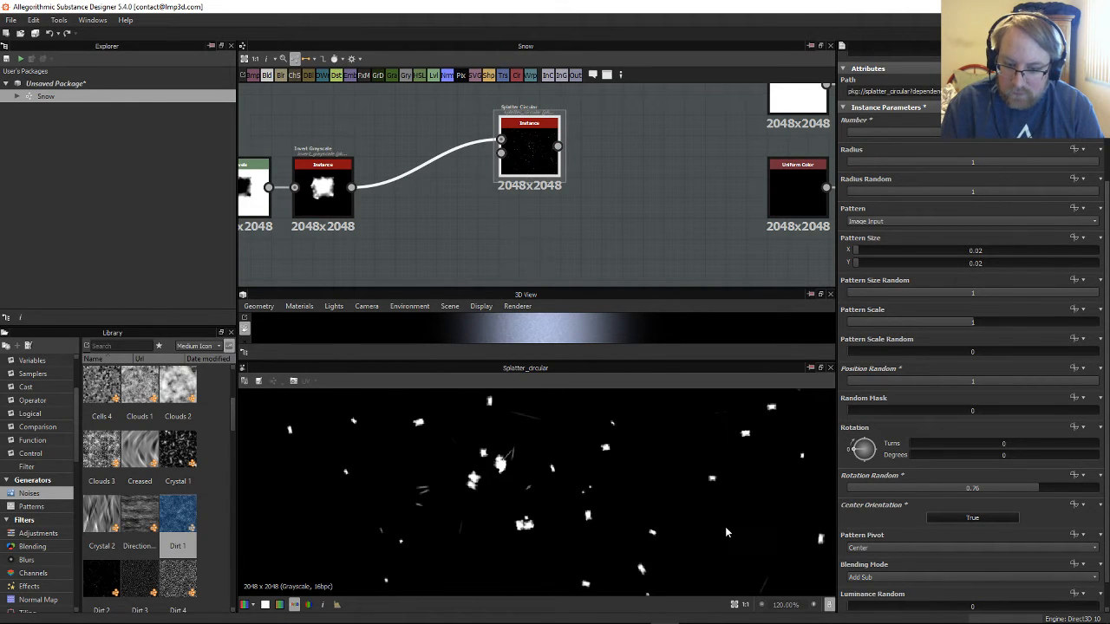
left_click(978, 520)
left_click(977, 519)
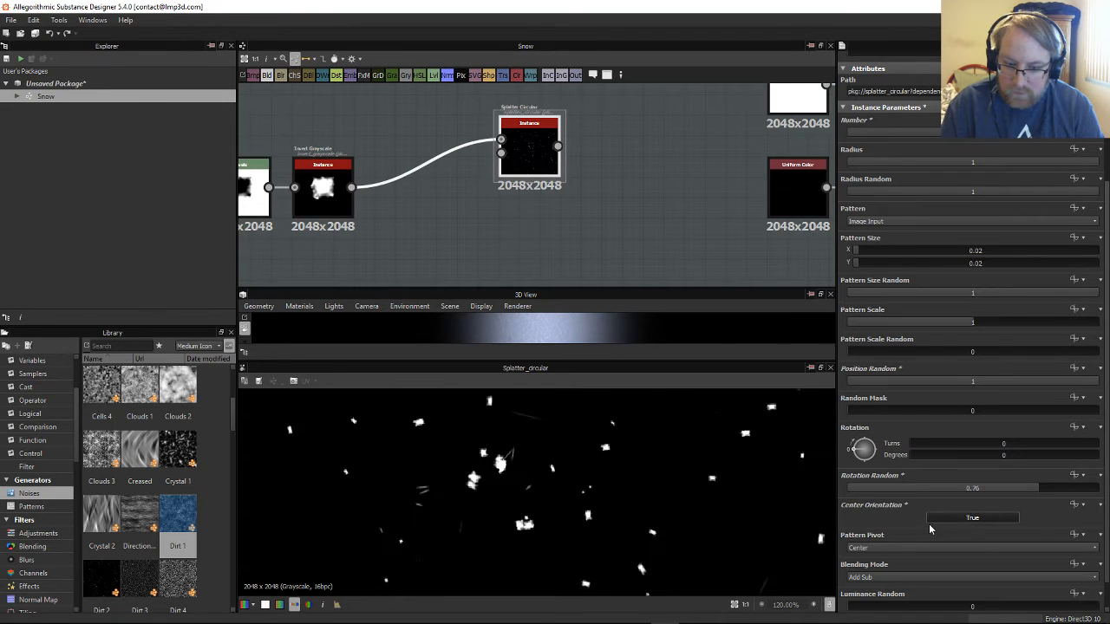
Step: Try the Min option for Splatter Circular's Pattern Pivot, switch it to Max, and inspect the flakes up close
scroll(732, 515, "down", 5)
scroll(1000, 546, "down", 2)
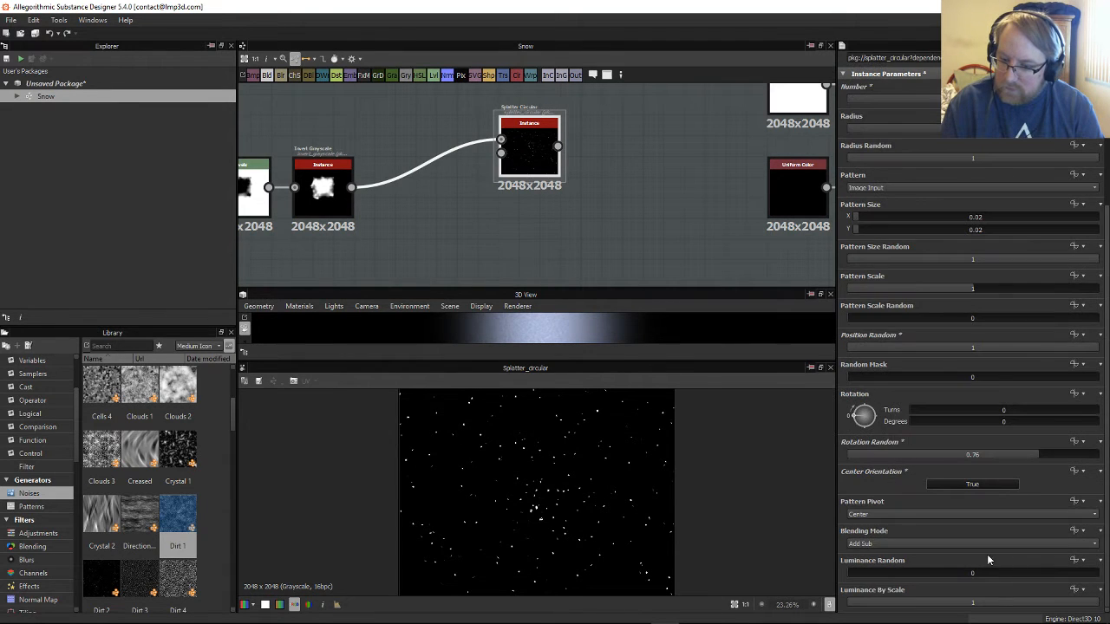
left_click(904, 514)
left_click(868, 535)
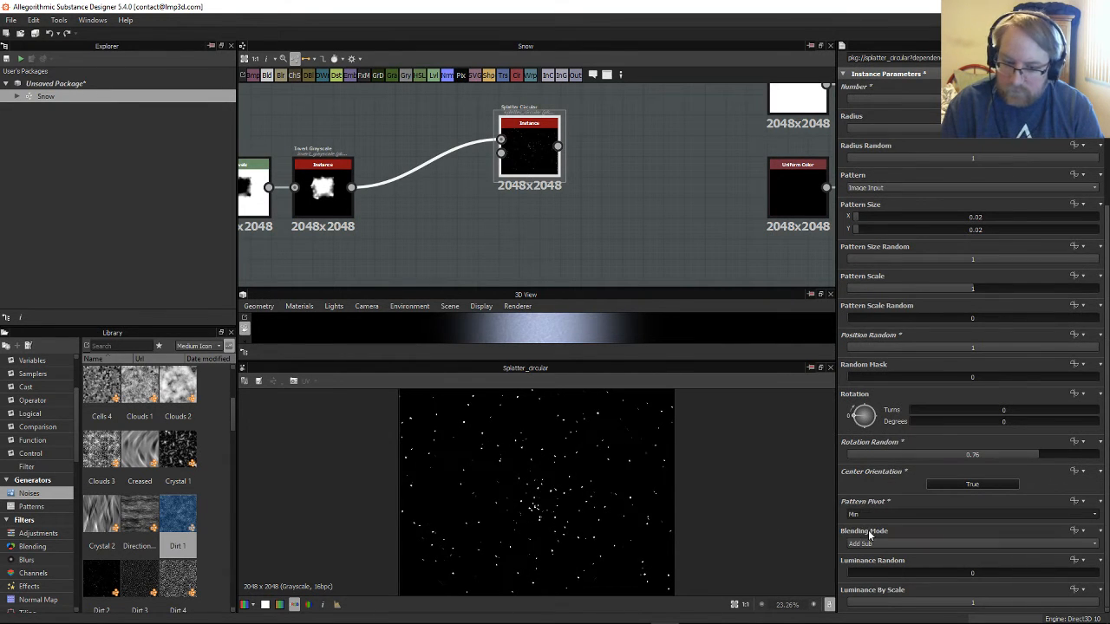
left_click(894, 516)
left_click(876, 543)
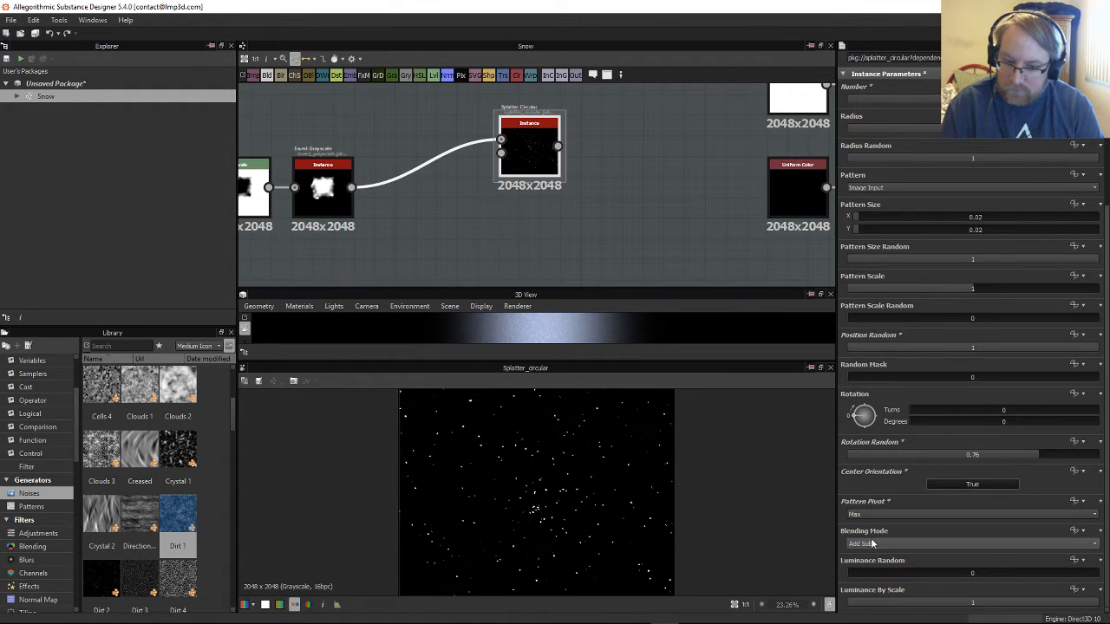
scroll(656, 524, "up", 2)
scroll(674, 531, "up", 1)
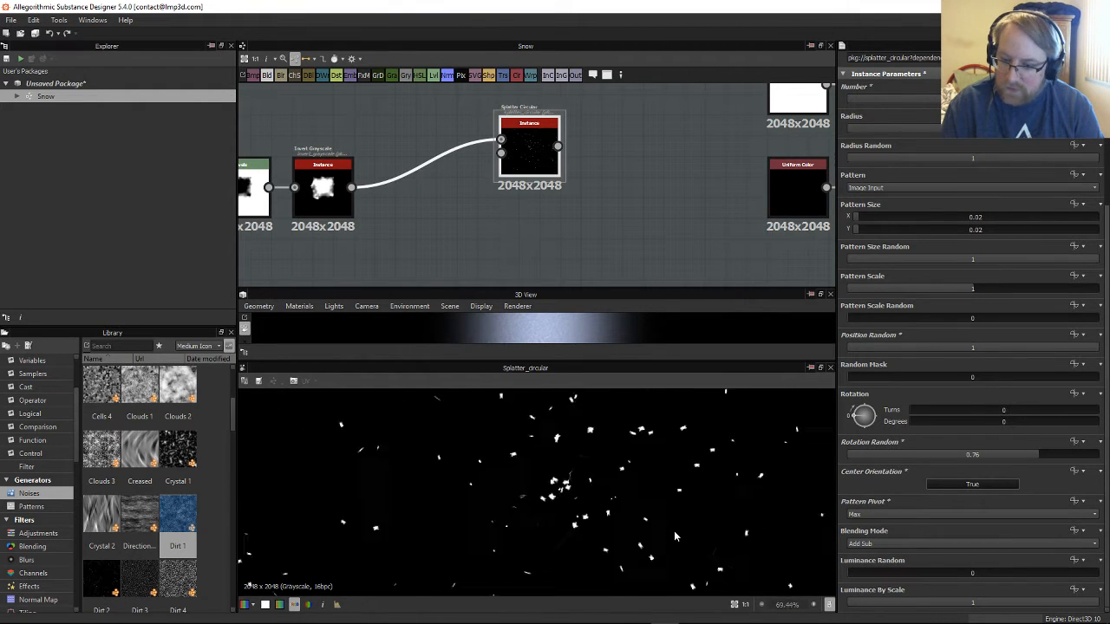
Step: Set Splatter Circular's Luminance Random to 0.21 and Luminance By Scale to 0.25
scroll(674, 531, "down", 2)
left_click_drag(863, 573, 902, 579)
left_click_drag(986, 599, 911, 598)
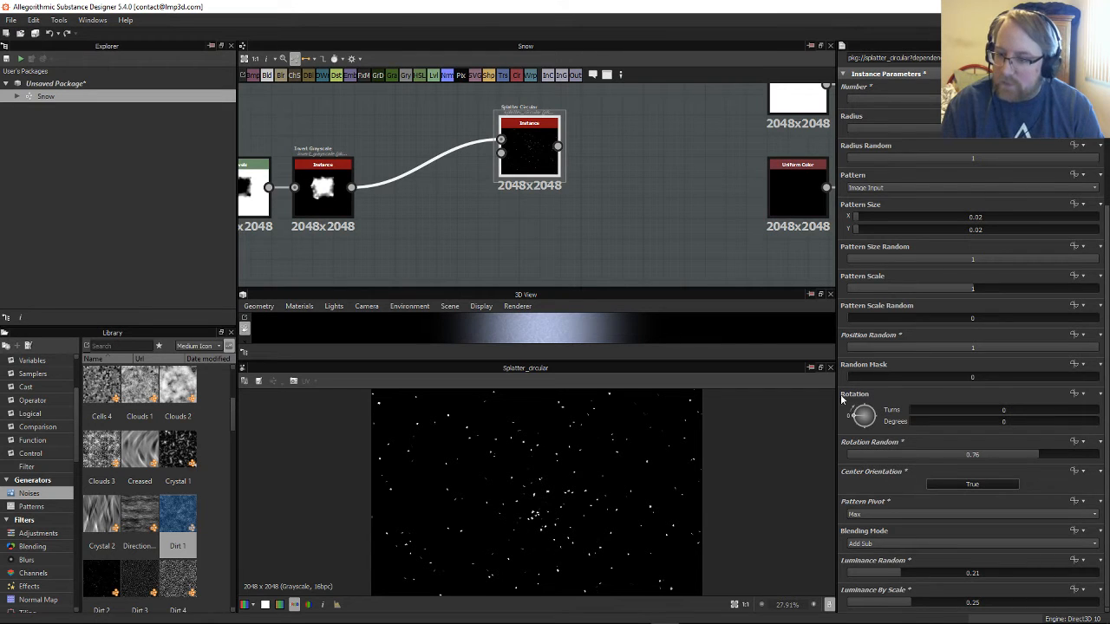
Step: Raise Splatter Circular's Number to 505 and inspect the denser scatter in the 2D preview
scroll(1031, 516, "up", 5)
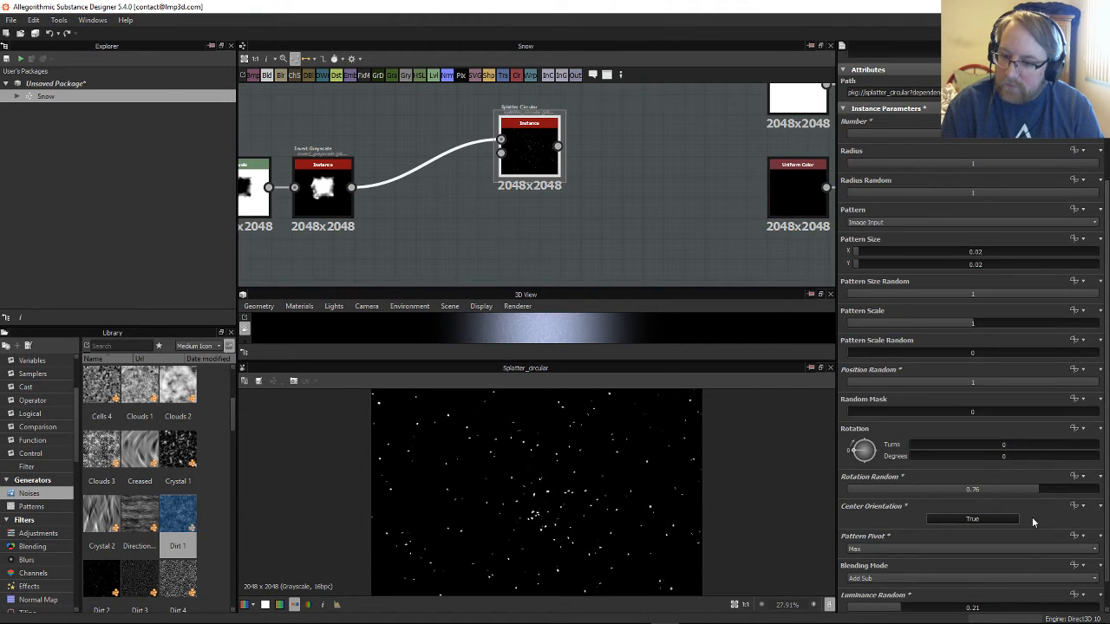
left_click_drag(986, 272, 997, 272)
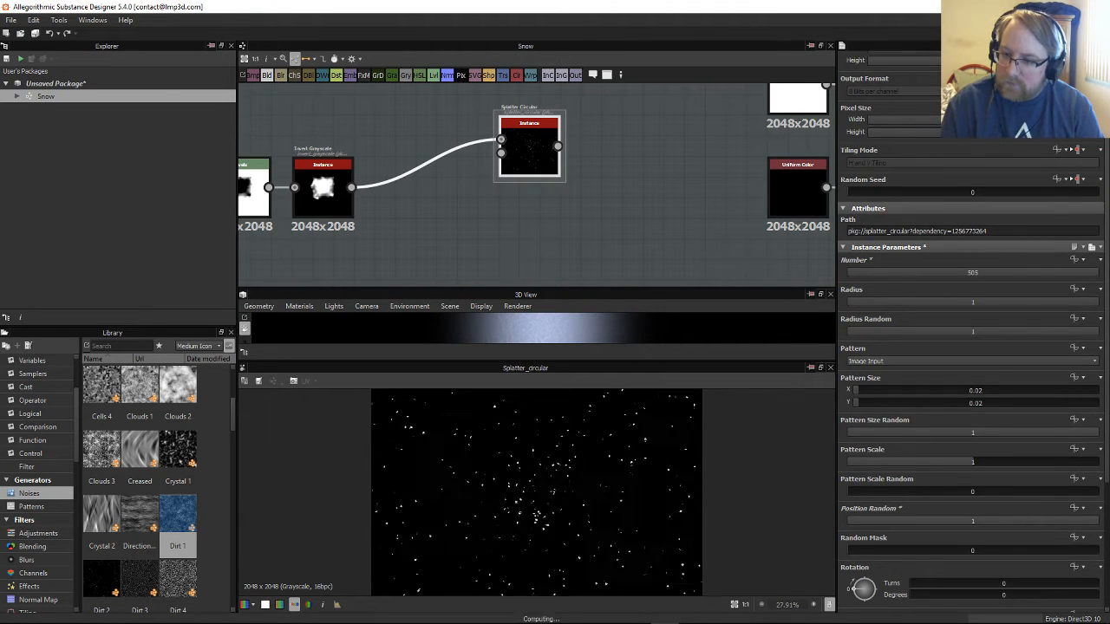
scroll(437, 463, "up", 6)
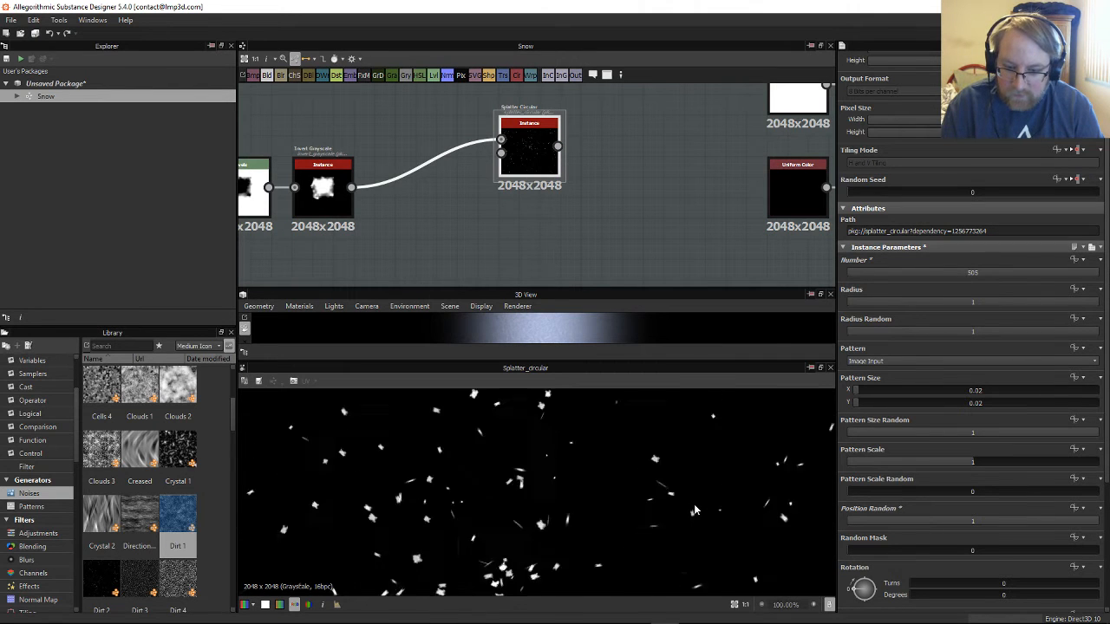
scroll(694, 510, "down", 7)
scroll(620, 482, "up", 4)
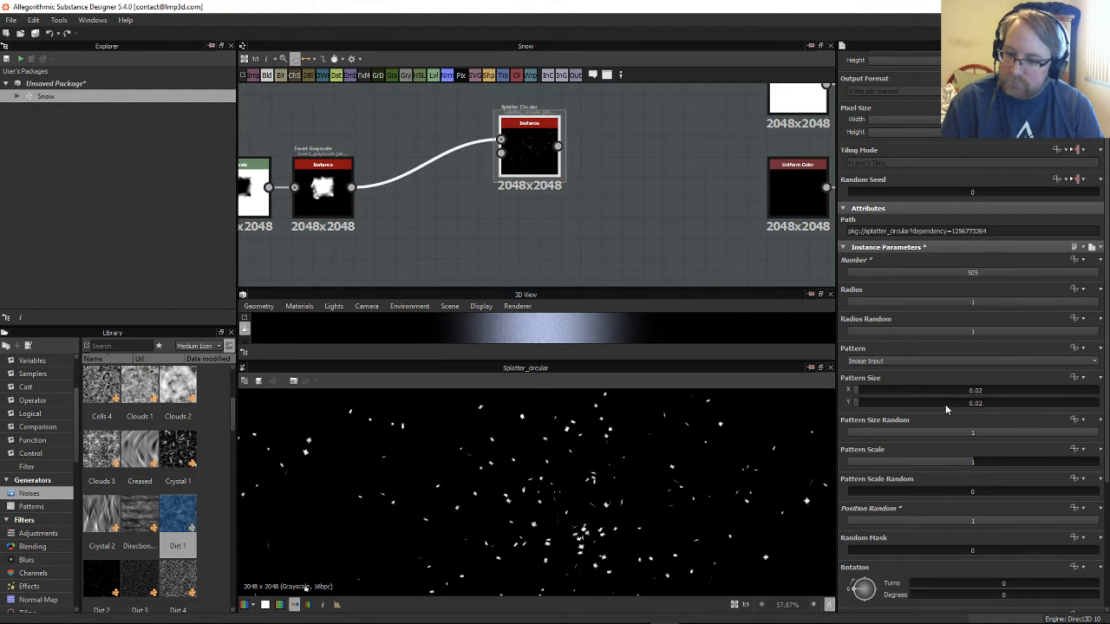
Step: Set Splatter Circular's Pattern Size to 0.03 for both X and Y and fit the result in the 2D preview
key("BackSpace")
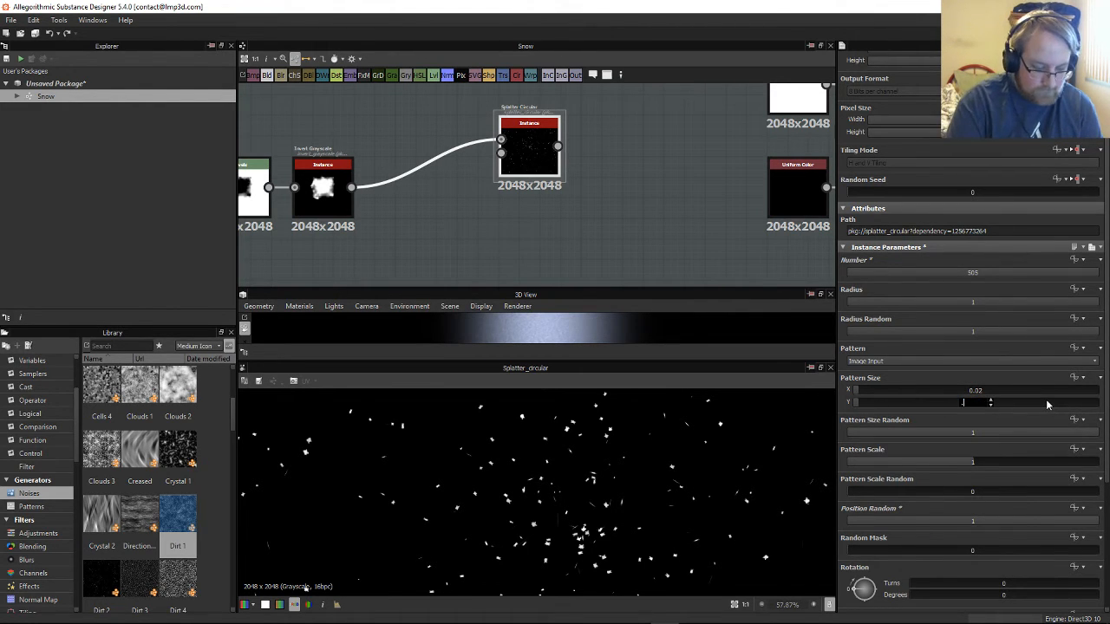
type(".")
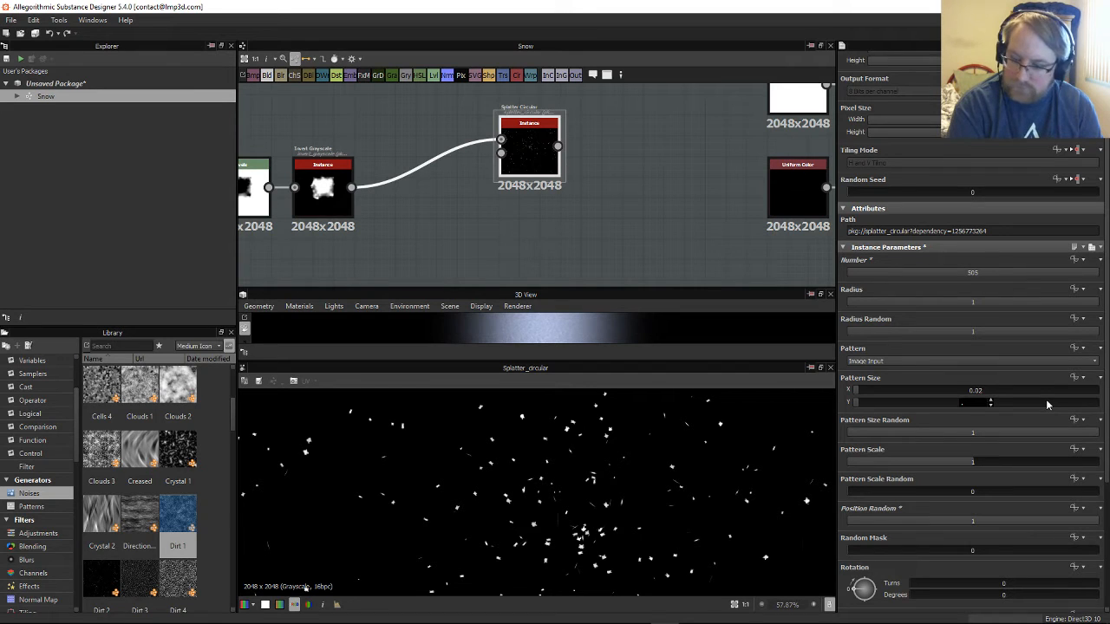
type("03")
key("Return")
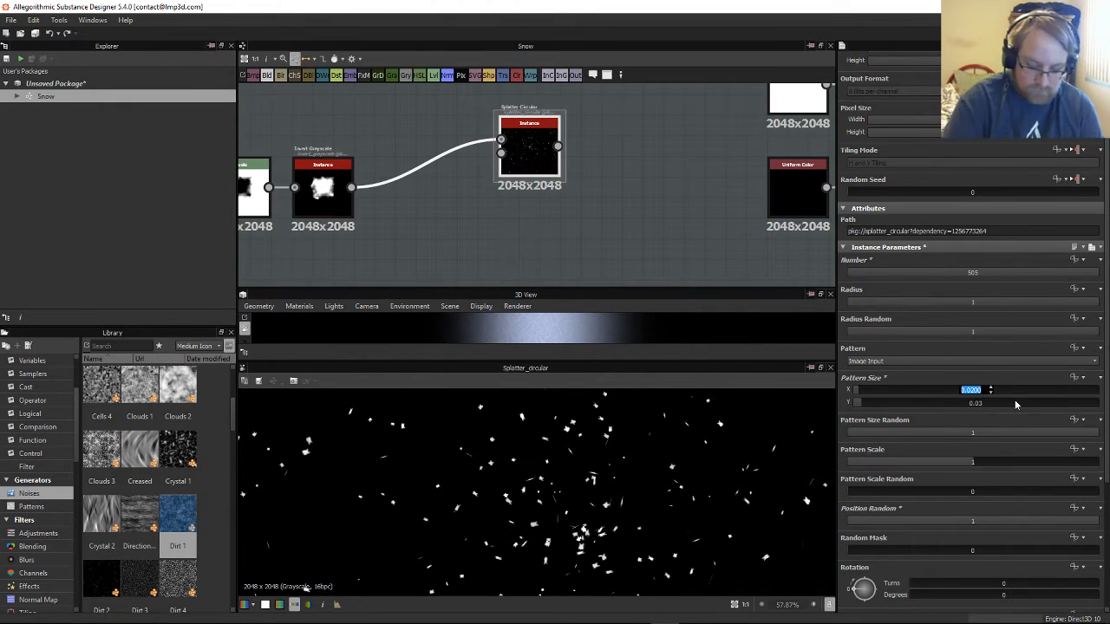
key("BackSpace")
type(".03")
key("Return")
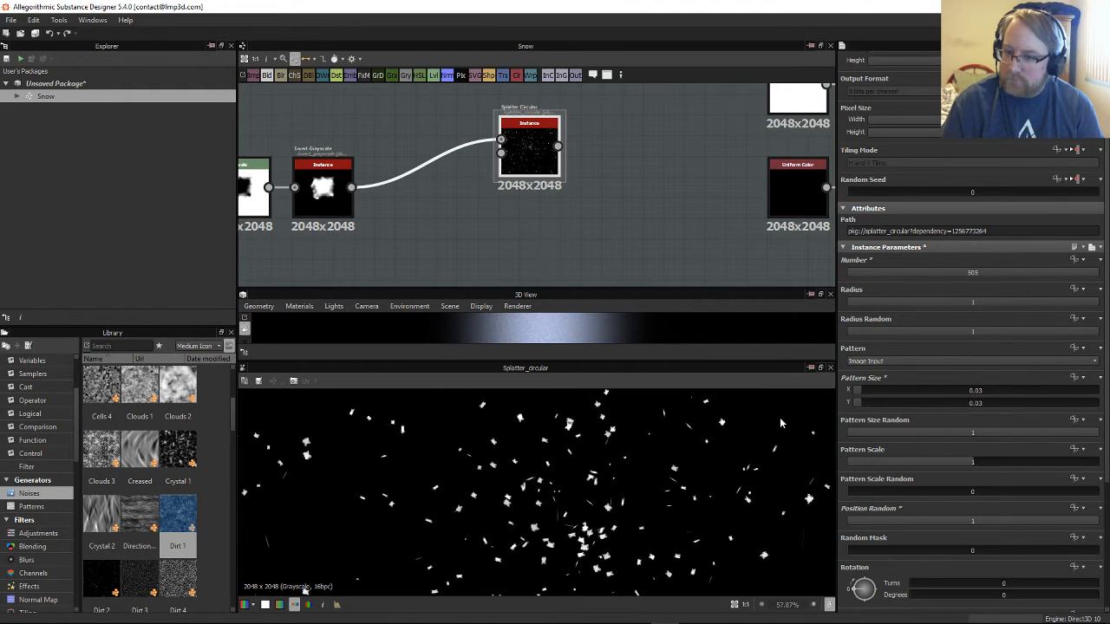
key("f")
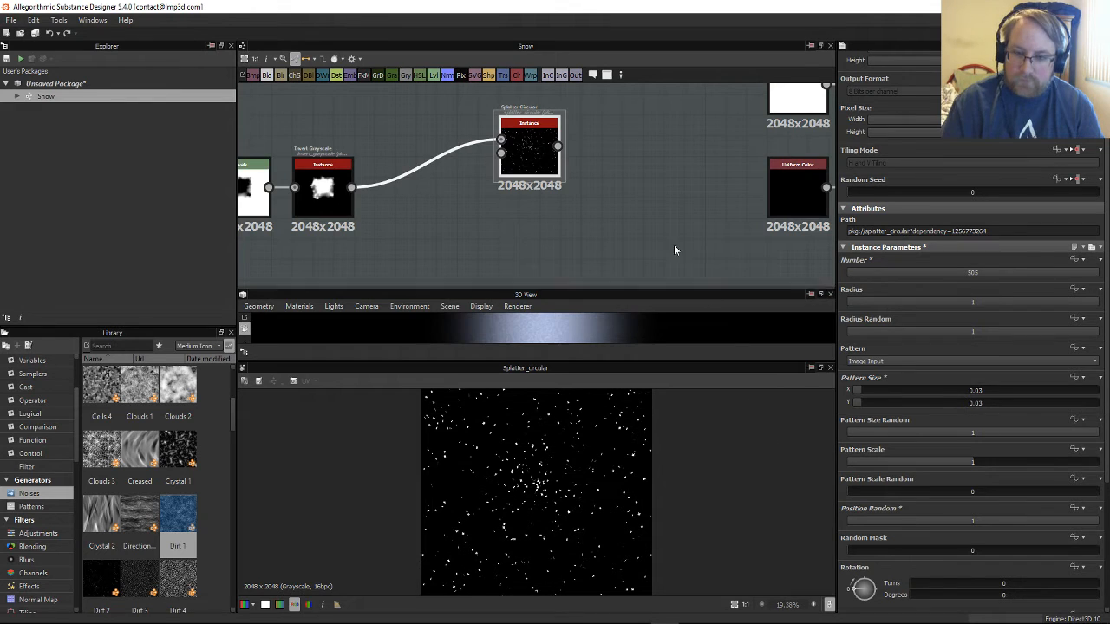
Step: Select the whole flake mask chain including Splatter Circular and move it back so Splatter Circular sits beneath the noise nodes
middle_click_drag(674, 186, 508, 221)
scroll(508, 221, "down", 2)
scroll(580, 463, "down", 3)
scroll(611, 516, "up", 2)
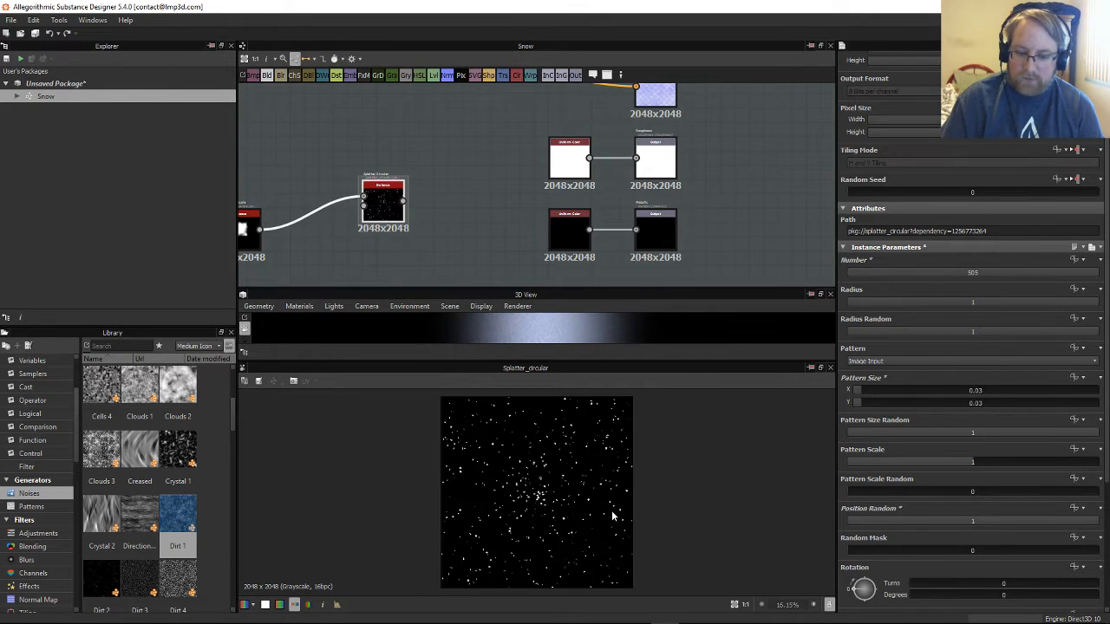
middle_click_drag(498, 162, 558, 186)
scroll(590, 226, "down", 1)
scroll(532, 216, "up", 2)
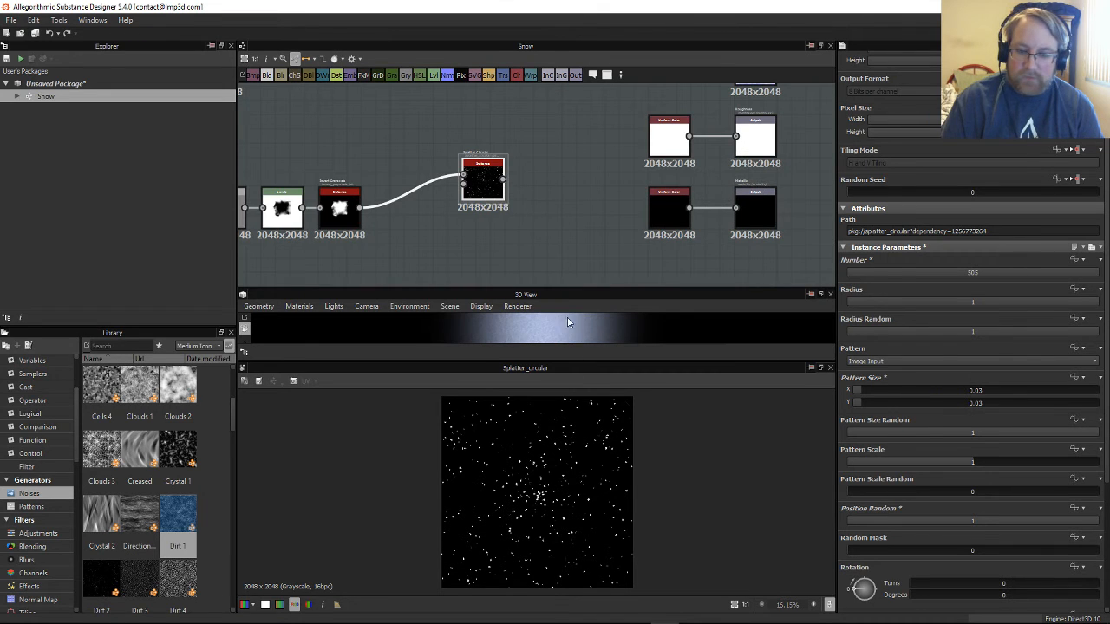
middle_click_drag(520, 139, 512, 213)
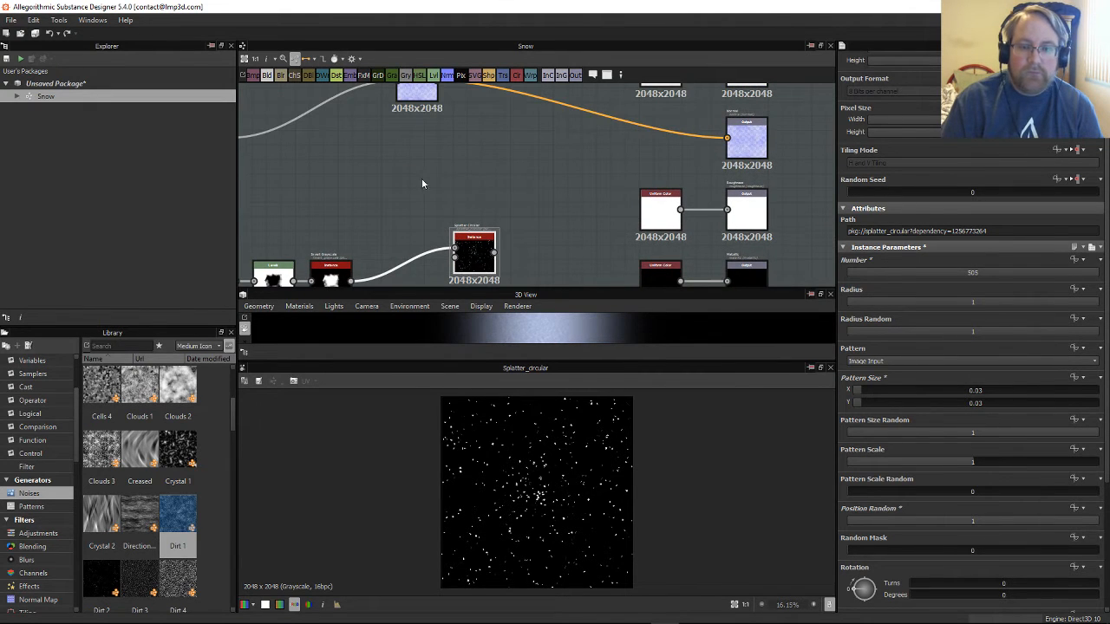
middle_click_drag(422, 184, 583, 162)
scroll(583, 162, "down", 1)
middle_click_drag(649, 199, 721, 165)
scroll(720, 165, "down", 2)
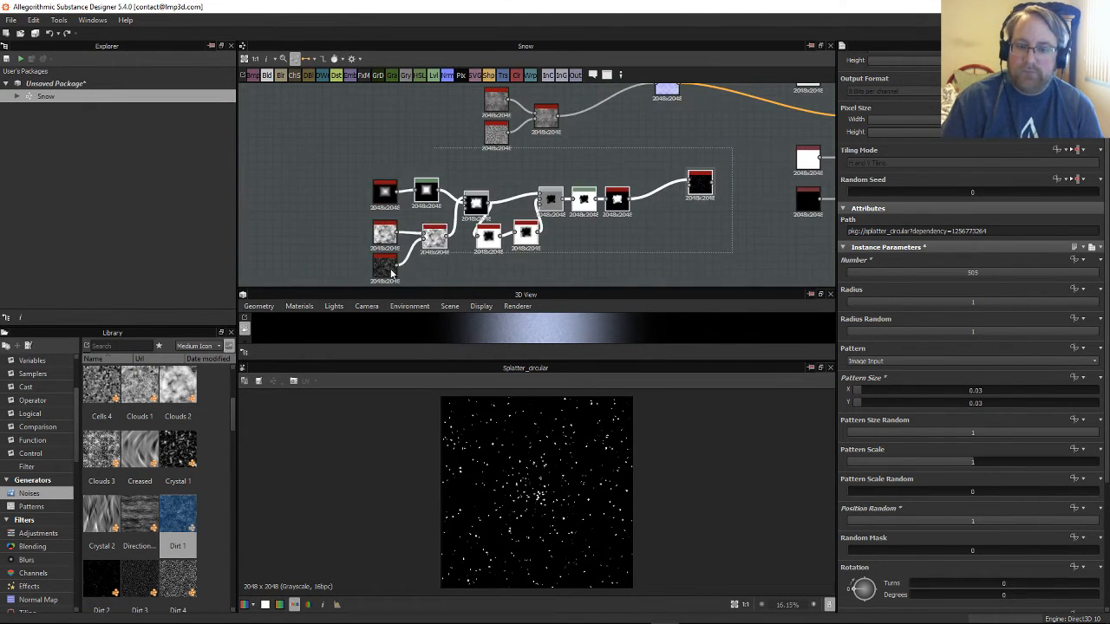
left_click_drag(688, 187, 492, 180)
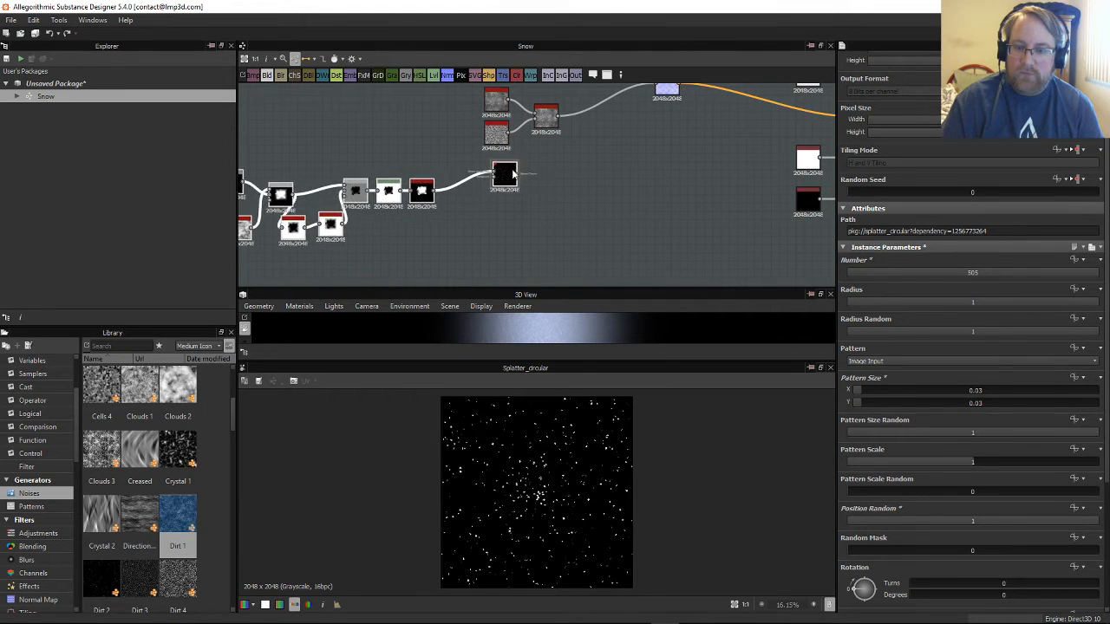
left_click(611, 147)
Step: Add a Blend node, feeding the combined noise output into its Background and Splatter Circular into its Foreground
scroll(620, 144, "up", 4)
middle_click_drag(569, 194, 444, 256)
scroll(444, 256, "down", 1)
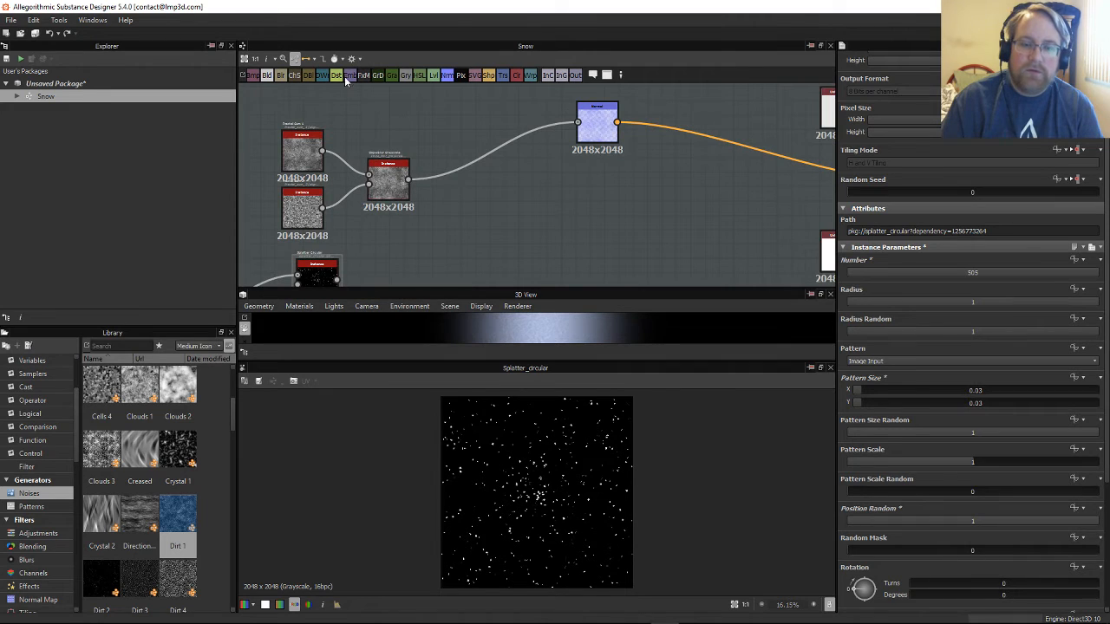
left_click_drag(510, 232, 493, 209)
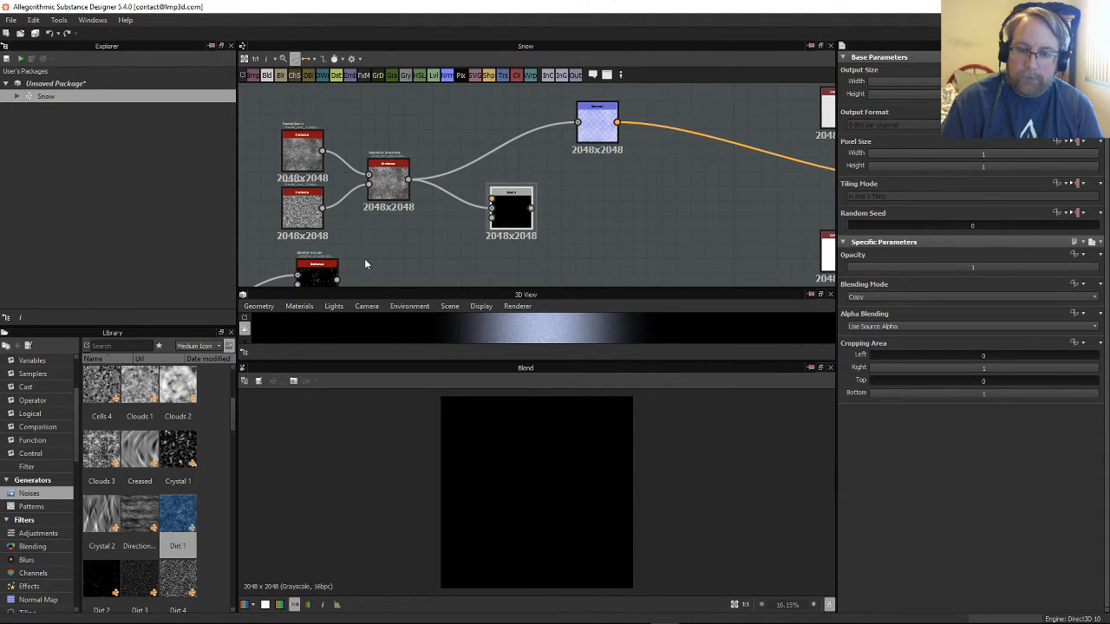
left_click_drag(337, 279, 511, 199)
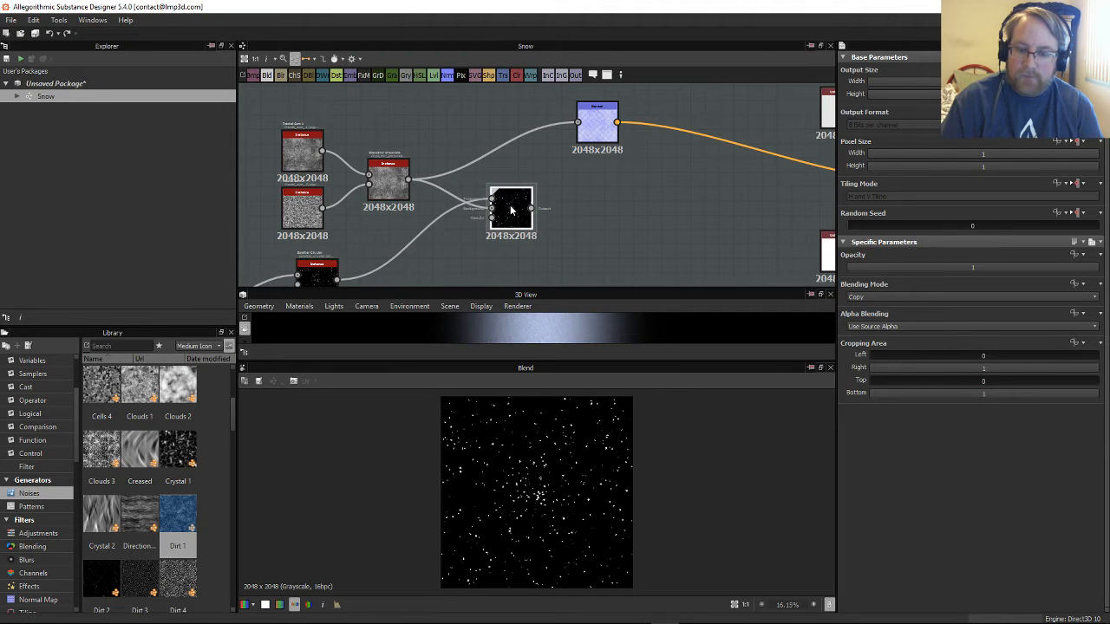
Step: Try the Blend node with Add (Linear Dodge) and Min (Darken), and set its Blending Mode to Max (Lighten)
left_click(908, 297)
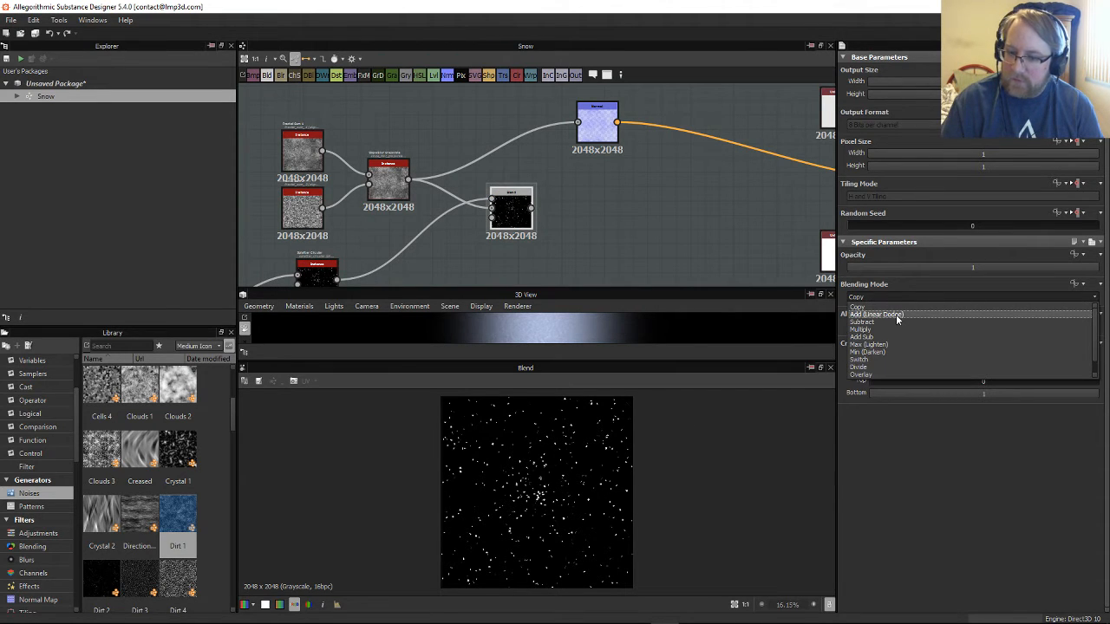
left_click(895, 314)
scroll(629, 472, "up", 3)
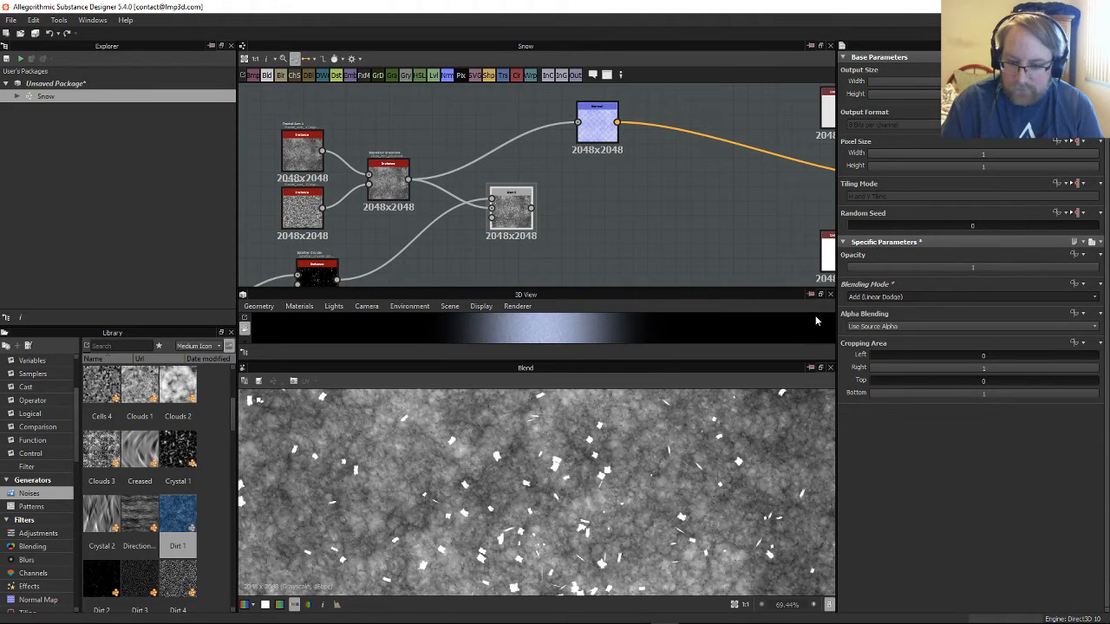
left_click(895, 297)
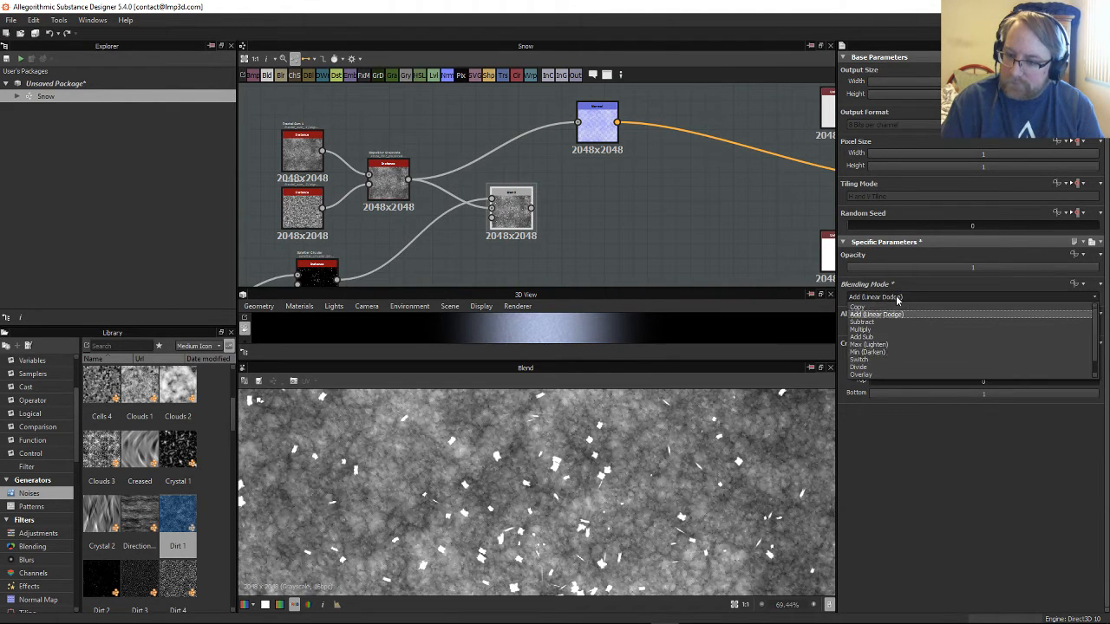
left_click(889, 354)
left_click(901, 296)
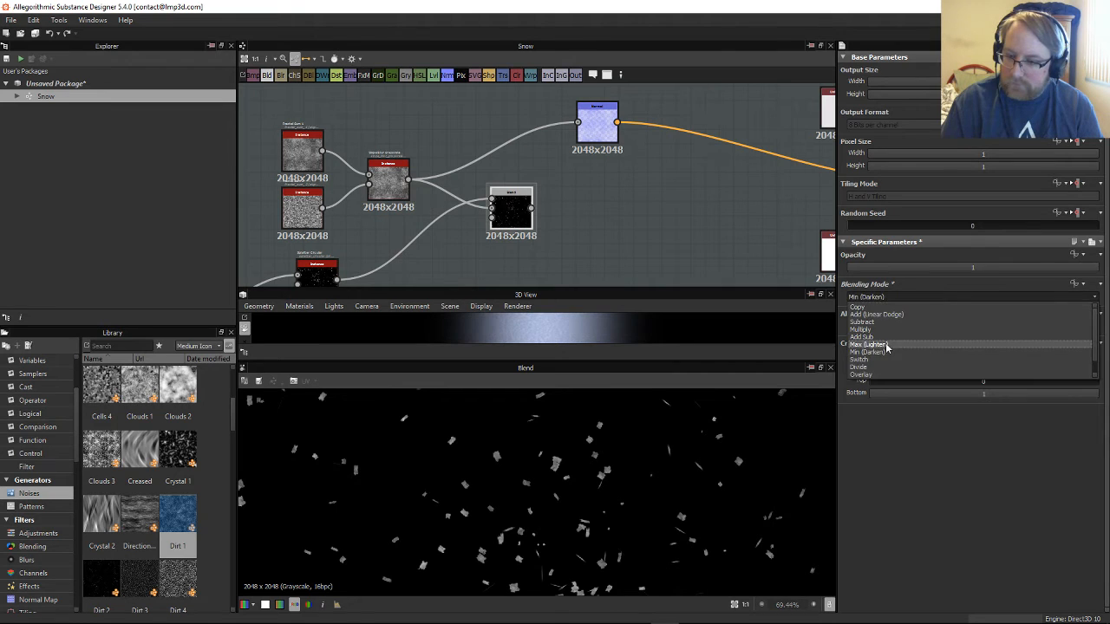
left_click(889, 347)
Step: Connect the Blend output to the Normal node's input and enlarge the 3D view to inspect the flakes on the surface
scroll(599, 203, "down", 2)
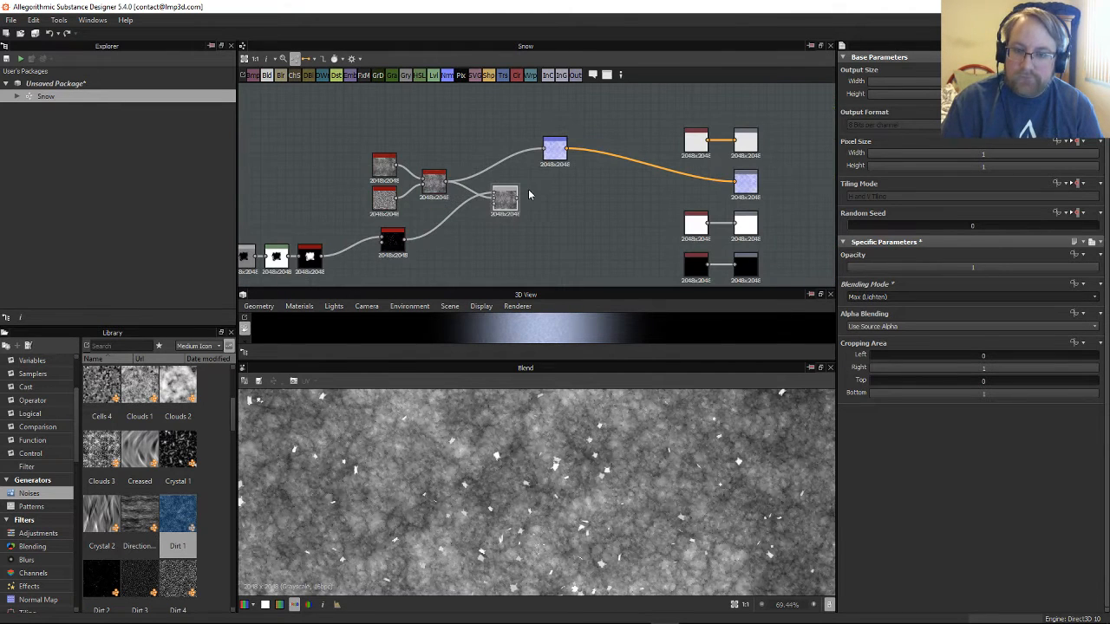
left_click_drag(546, 153, 545, 150)
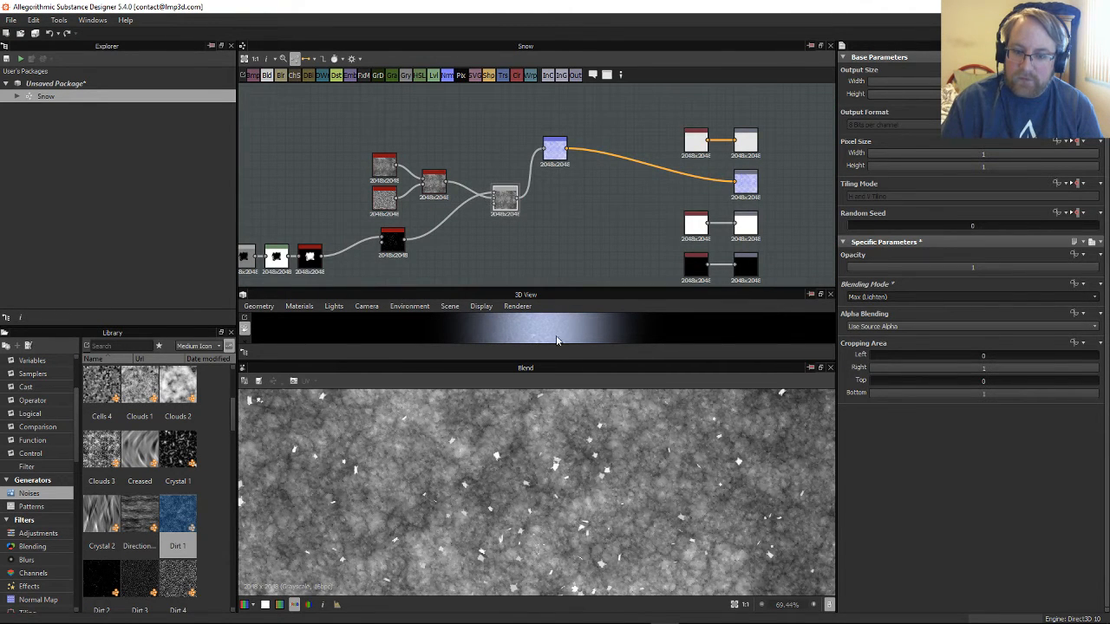
left_click_drag(566, 363, 565, 541)
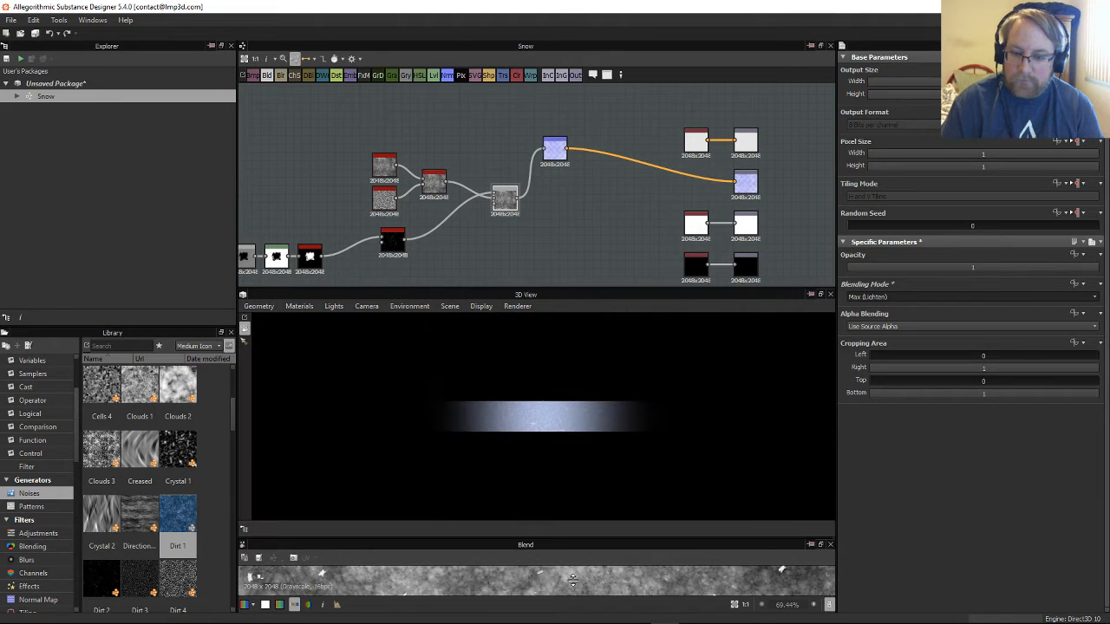
left_click_drag(606, 467, 588, 330)
left_click_drag(586, 386, 587, 416)
scroll(492, 330, "down", 3)
Step: Set Splatter Circular's Number to 1024 and inspect the scattered flakes on the plane in an enlarged 3D view
middle_click_drag(493, 329, 642, 223)
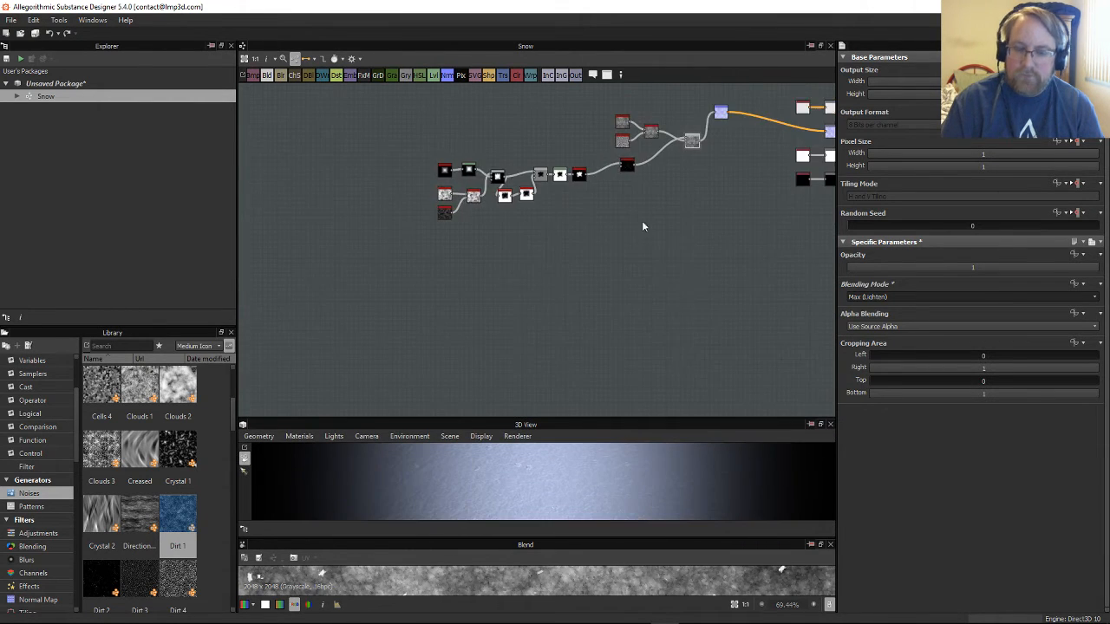
scroll(550, 246, "up", 4)
middle_click_drag(612, 165, 583, 287)
scroll(583, 288, "up", 3)
middle_click_drag(670, 254, 346, 370)
scroll(549, 307, "up", 2)
left_click(489, 230)
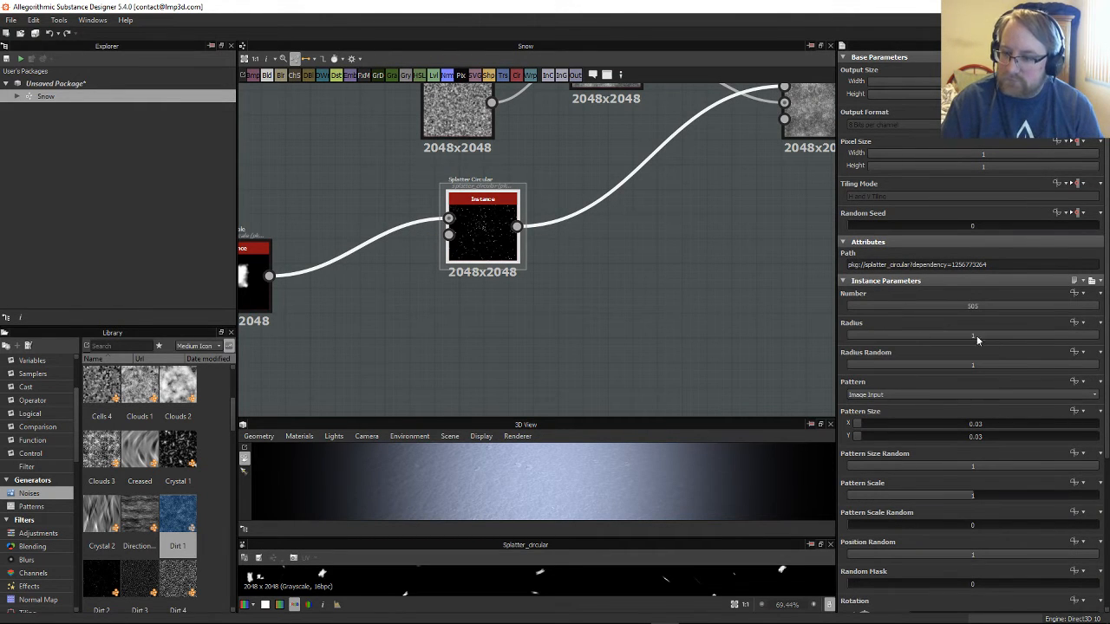
double_click(971, 307)
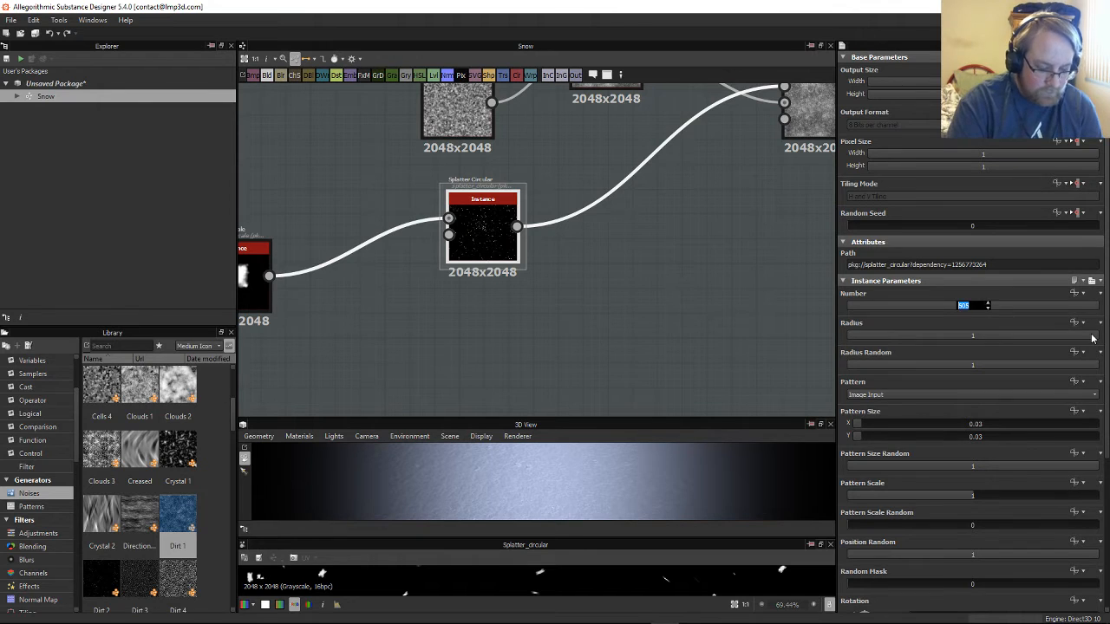
type("24")
key("Return")
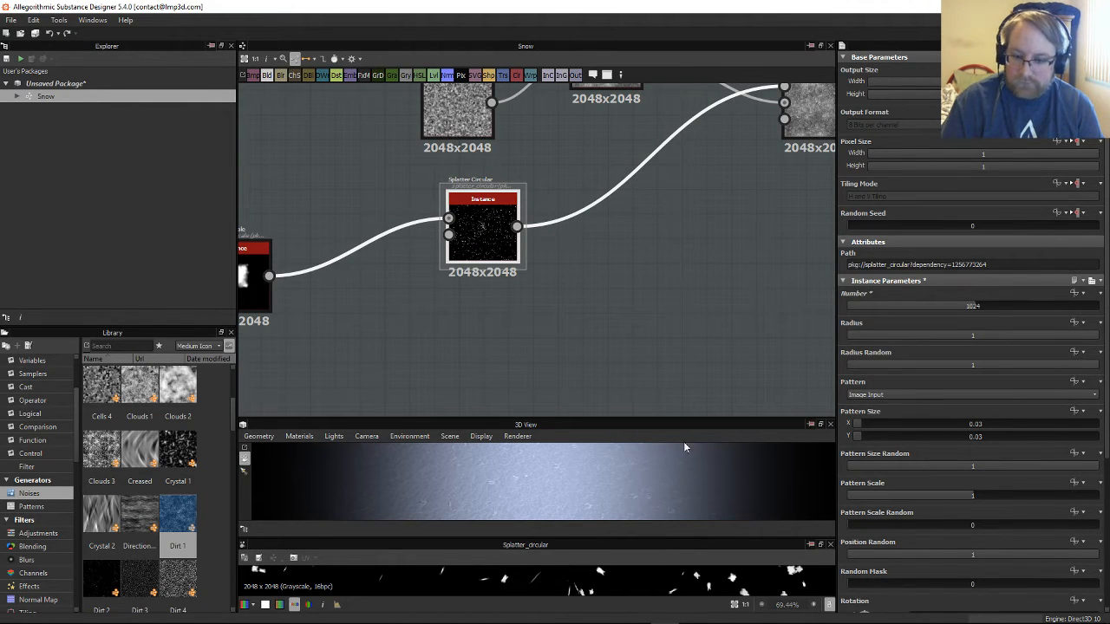
left_click_drag(664, 421, 690, 254)
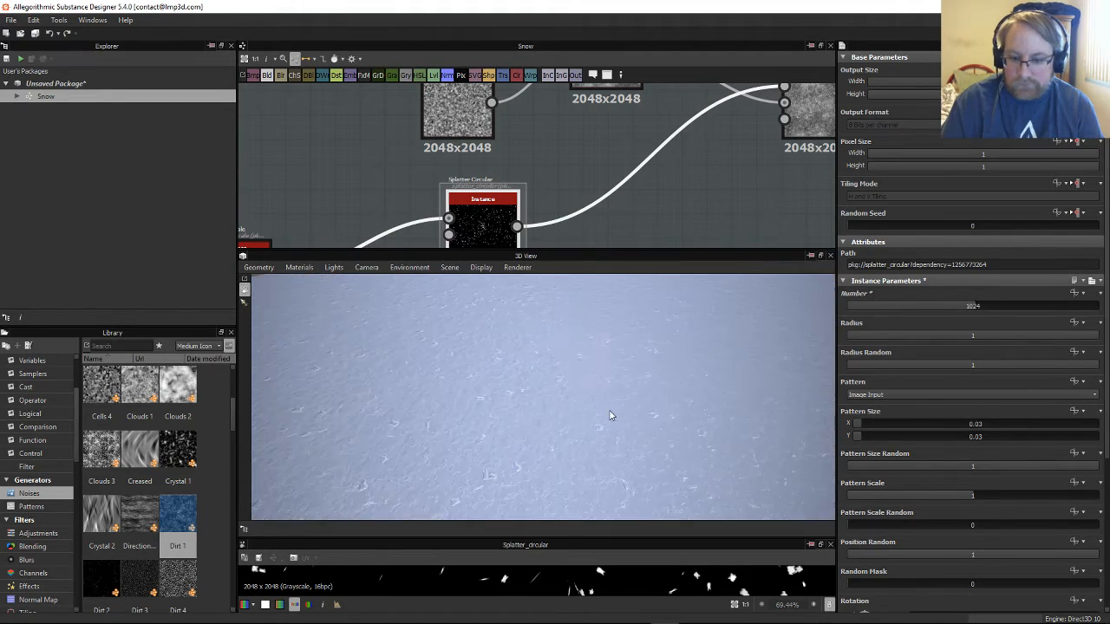
left_click_drag(610, 415, 694, 403)
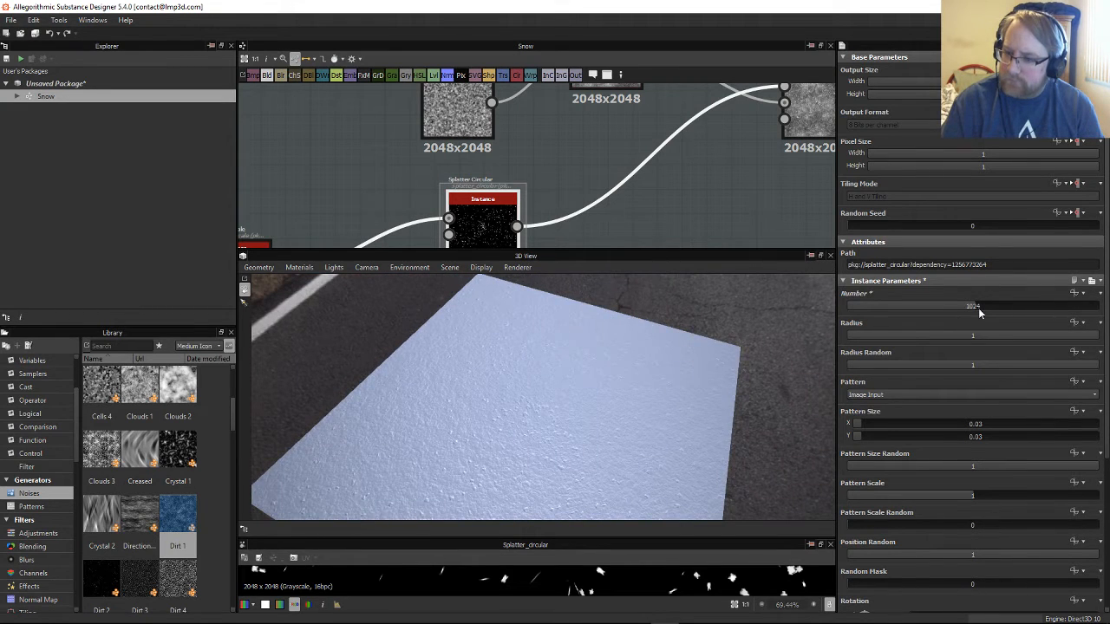
Step: Try Splatter Circular's Number at 2017, set it to 4096, and inspect the flake density up close in the 3D view
left_click_drag(978, 308, 1094, 309)
left_click_drag(562, 408, 664, 374)
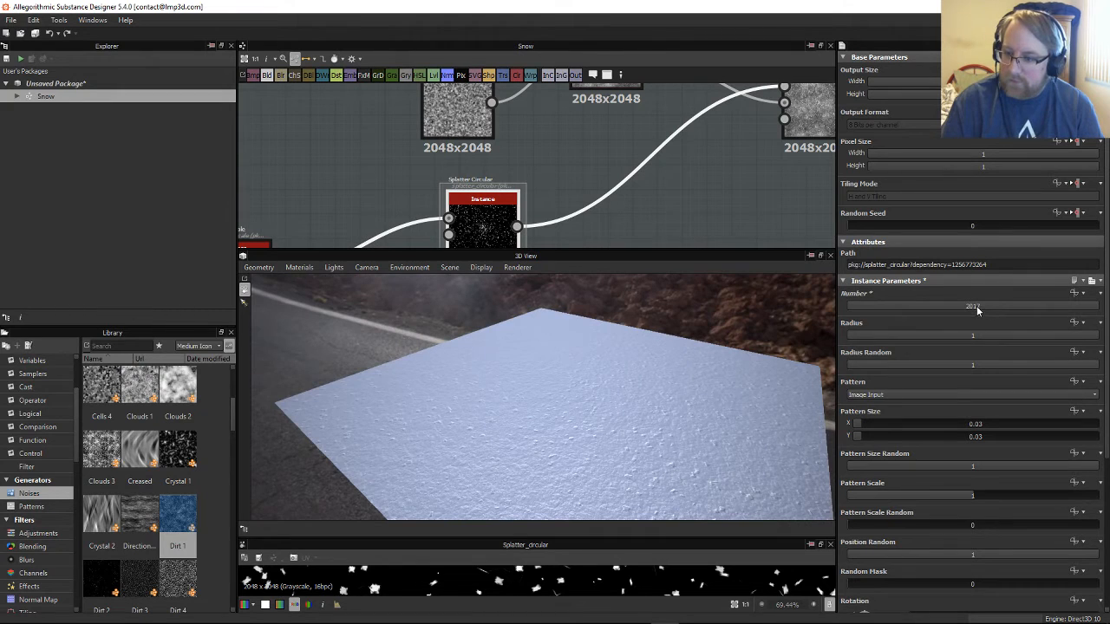
type("4")
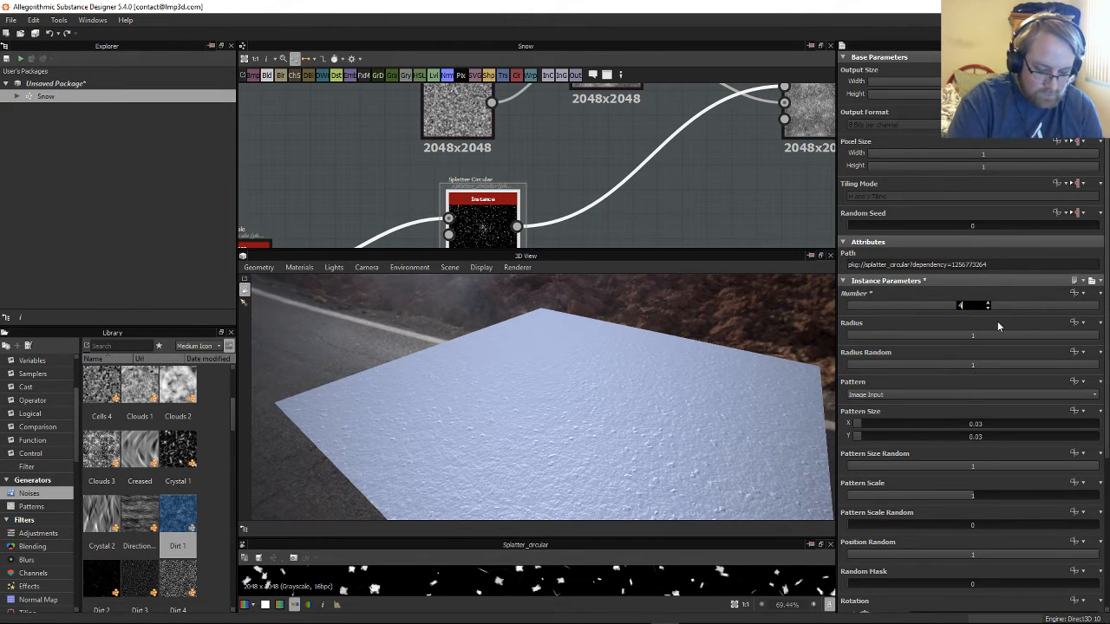
type("096")
key("Return")
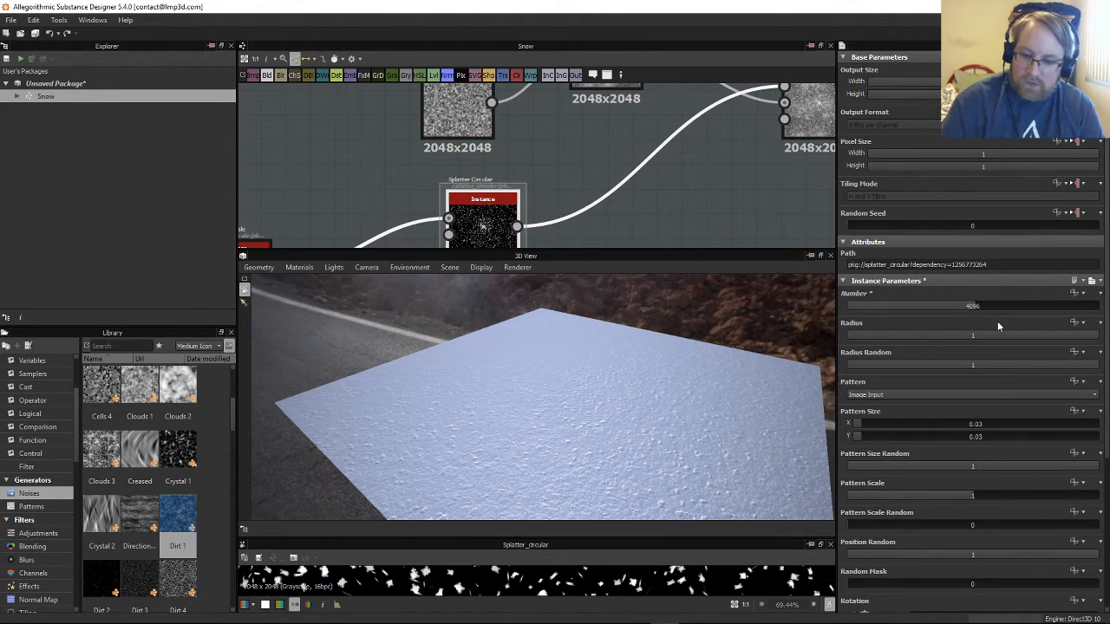
left_click_drag(581, 417, 614, 397)
scroll(614, 396, "up", 10)
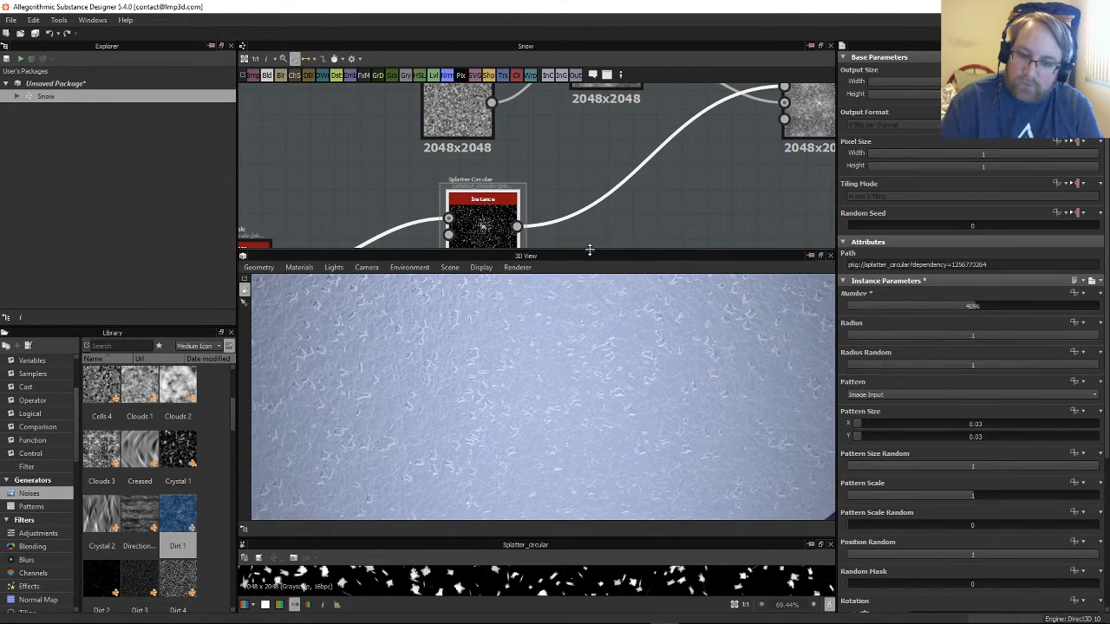
Step: Enlarge the graph area and set Splatter Circular's Radius to 1 and Radius Random to 0.51
left_click_drag(589, 250, 579, 464)
scroll(522, 310, "up", 8)
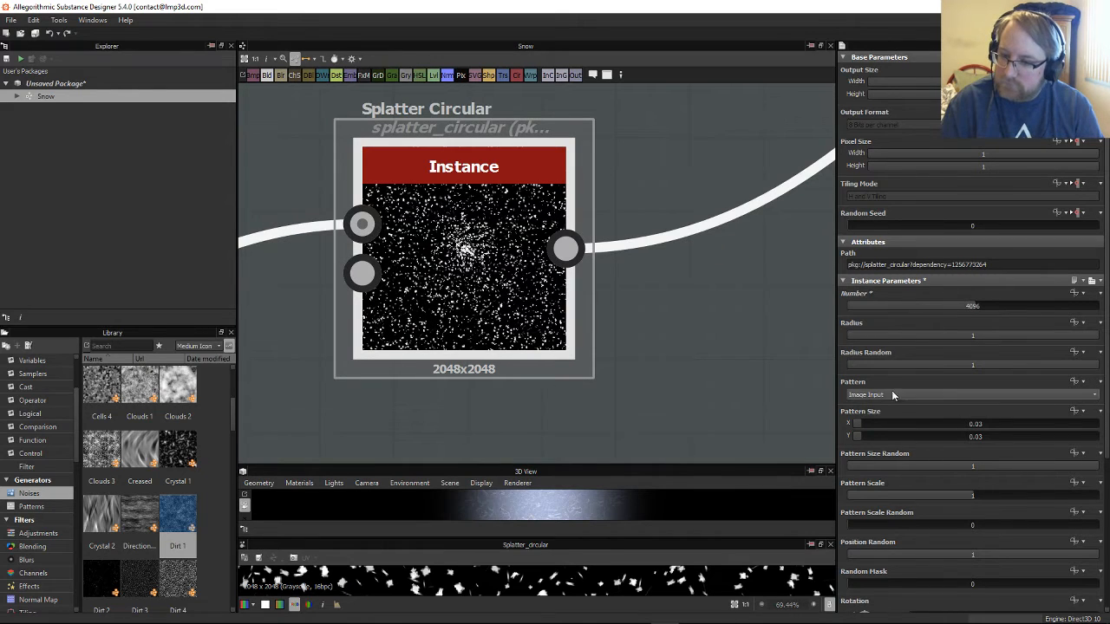
left_click_drag(1012, 335, 1107, 340)
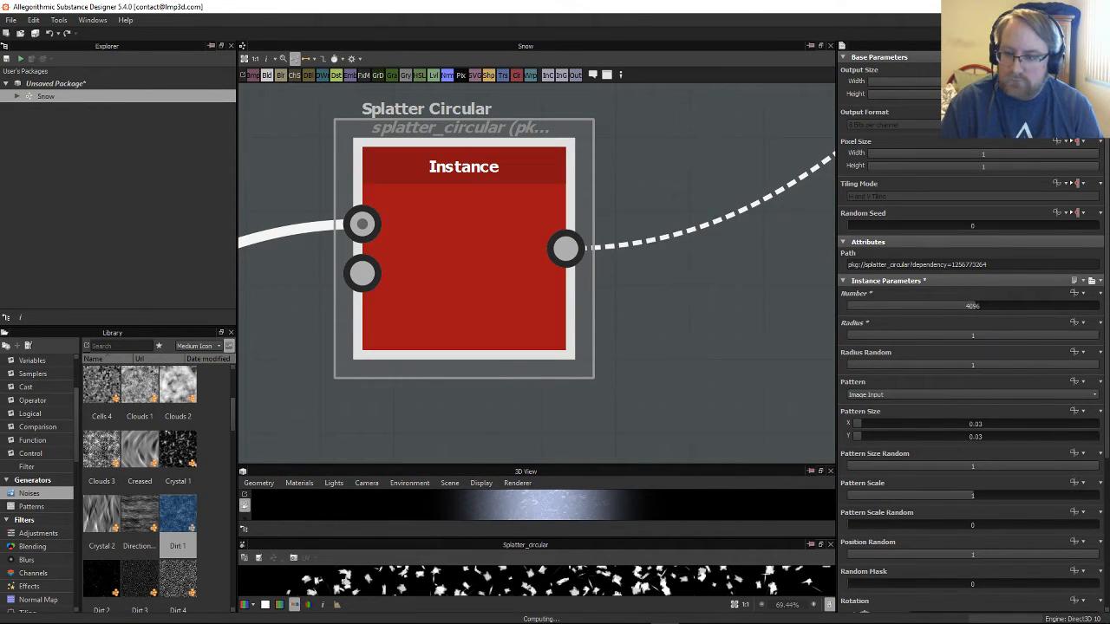
mouse_move(977, 364)
left_mouse_down()
mouse_move(961, 365)
mouse_move(1017, 364)
mouse_move(976, 367)
left_mouse_up()
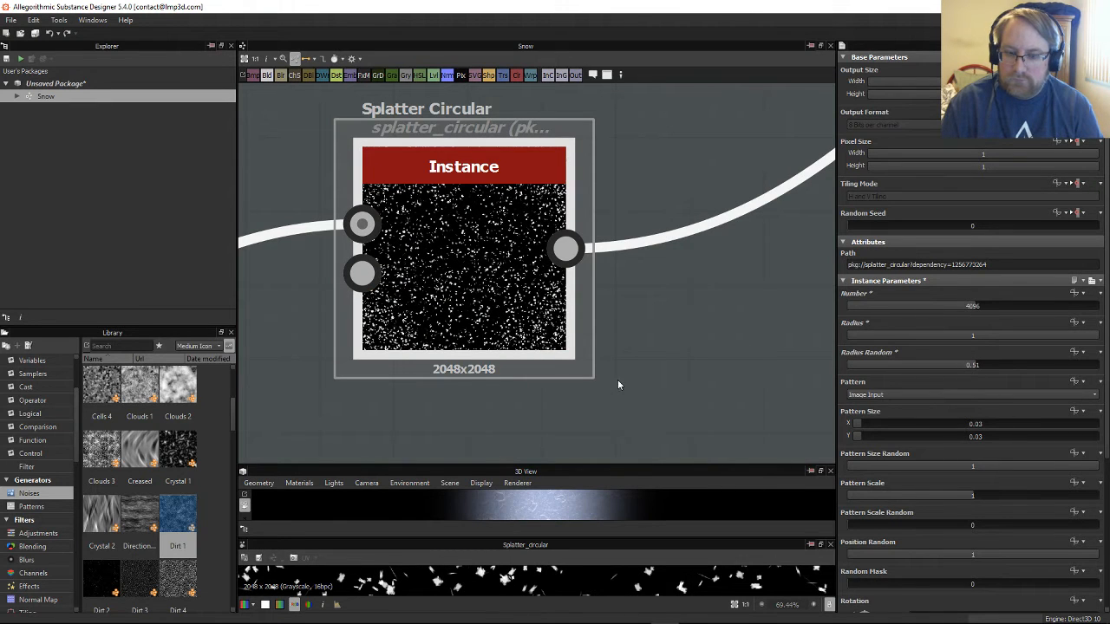
Step: Browse the library's noise generators and add a Clouds 2 node to the graph beneath Invert Grayscale
middle_click_drag(618, 385, 822, 263)
scroll(537, 309, "down", 5)
scroll(521, 303, "up", 3)
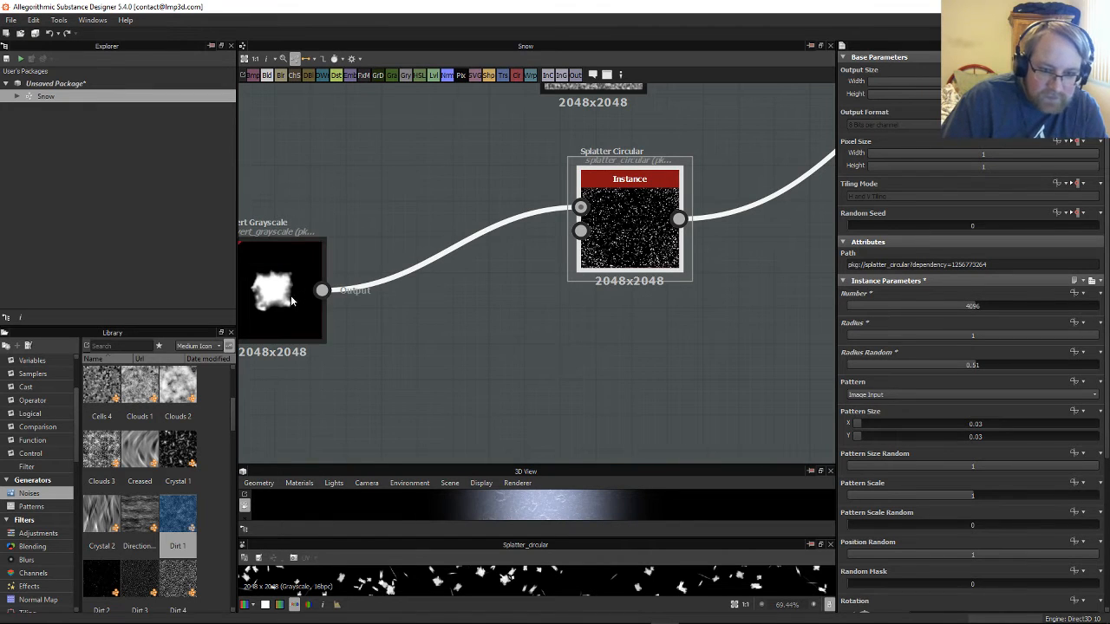
middle_click_drag(372, 360, 502, 300)
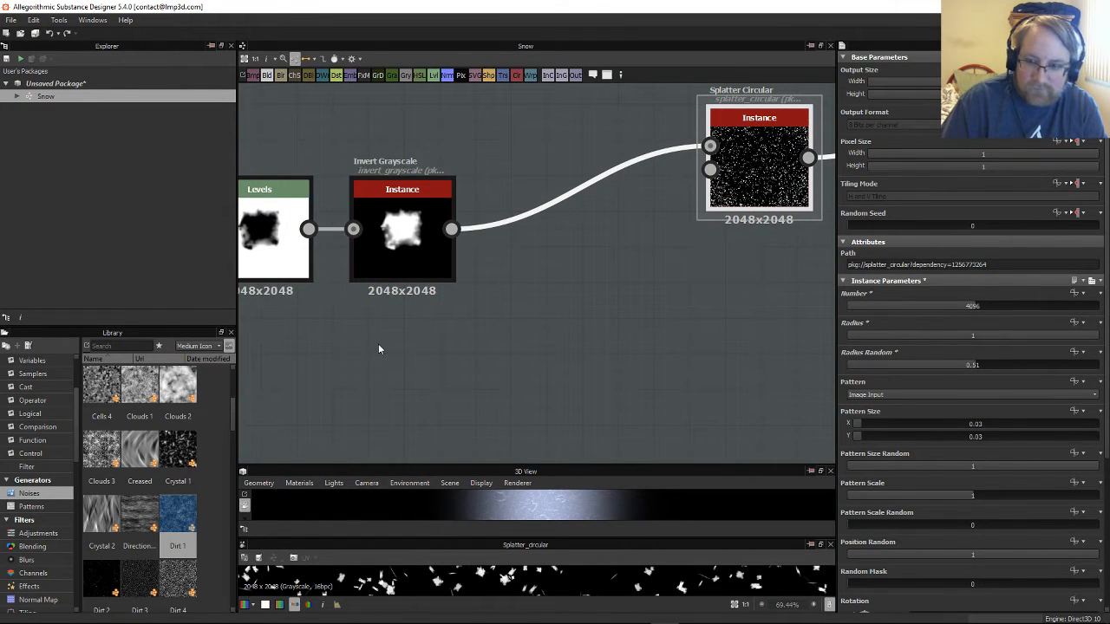
scroll(198, 500, "down", 5)
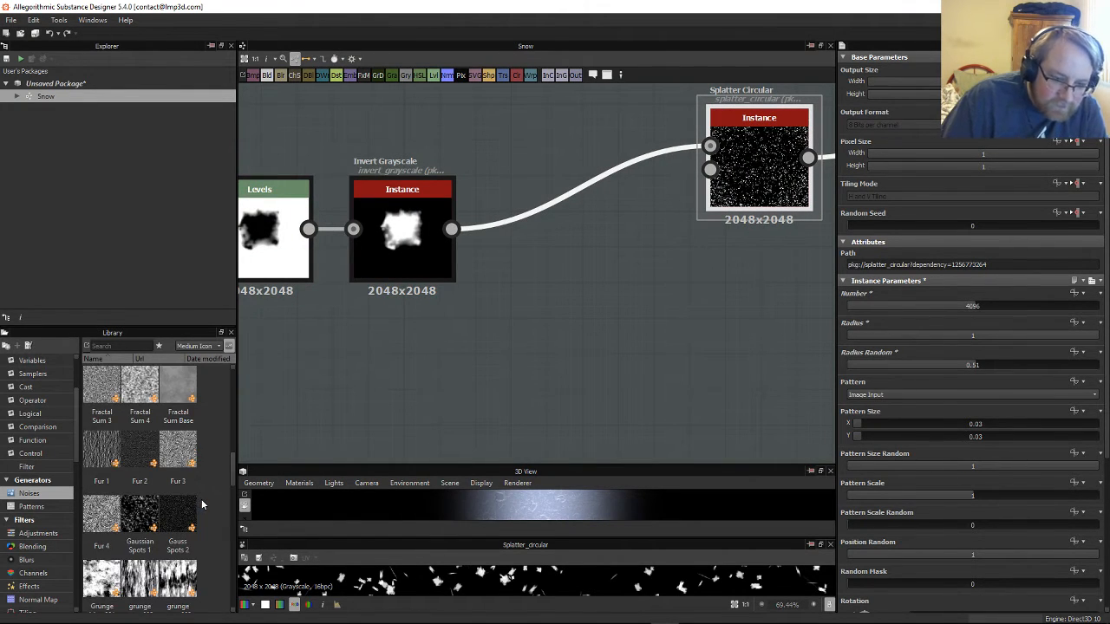
scroll(206, 501, "up", 3)
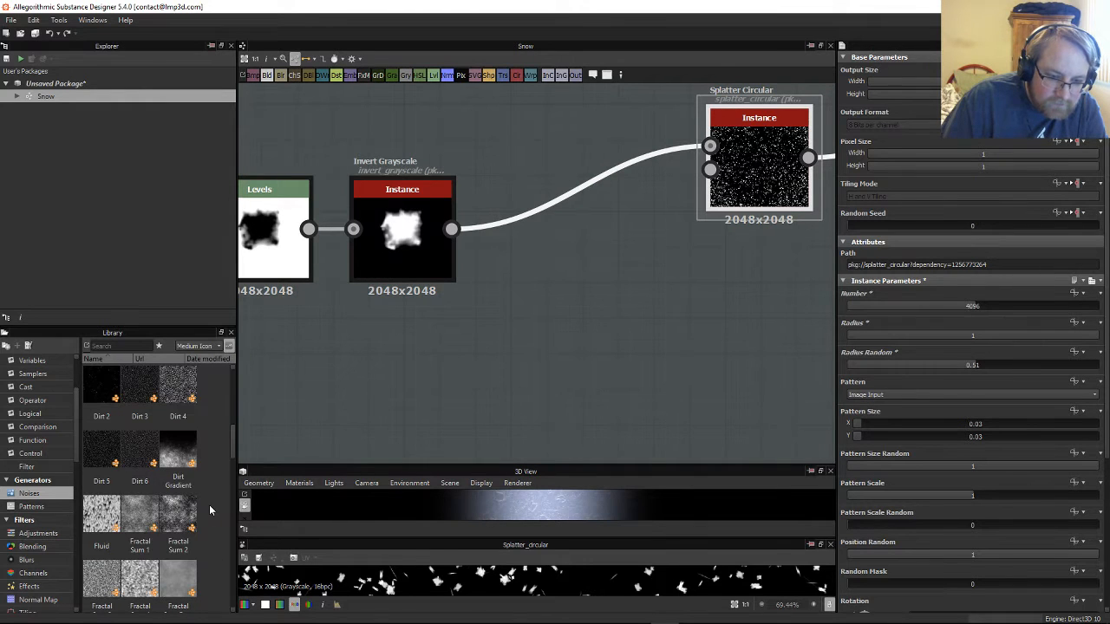
scroll(210, 511, "up", 3)
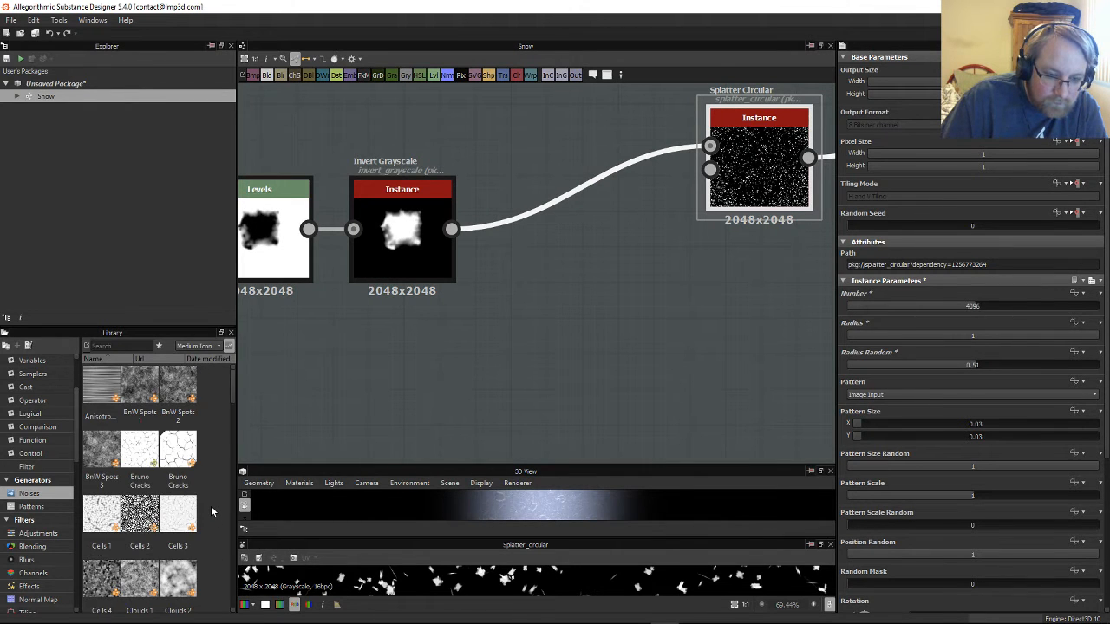
scroll(212, 508, "down", 2)
scroll(212, 508, "up", 2)
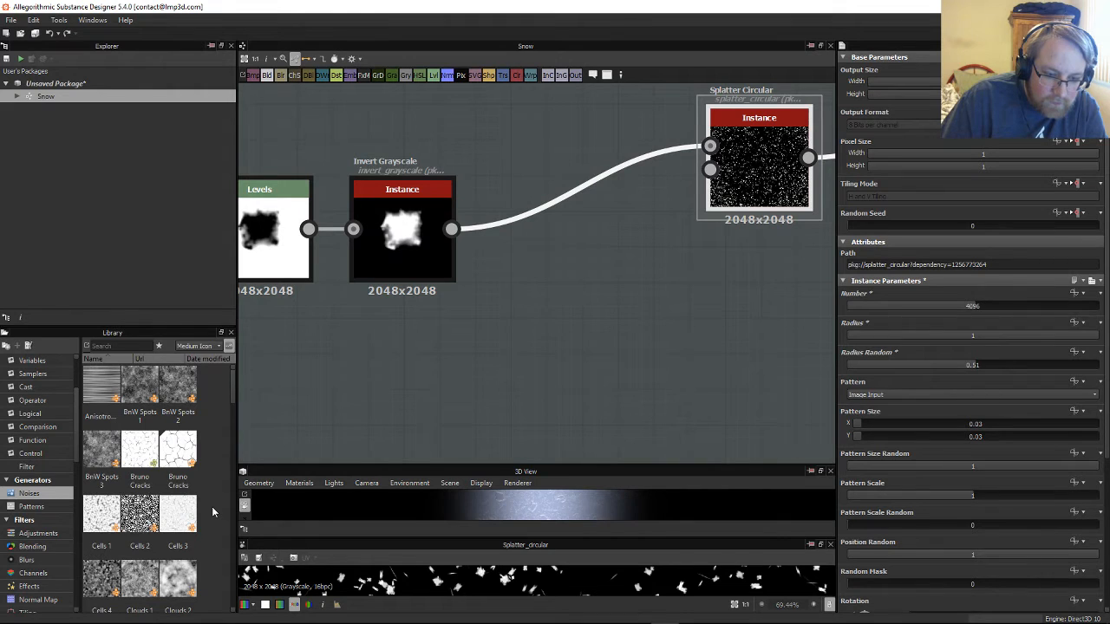
scroll(212, 508, "down", 2)
scroll(211, 507, "up", 2)
left_click_drag(178, 576, 352, 371)
middle_click_drag(530, 354, 473, 362)
left_click_drag(316, 386, 352, 386)
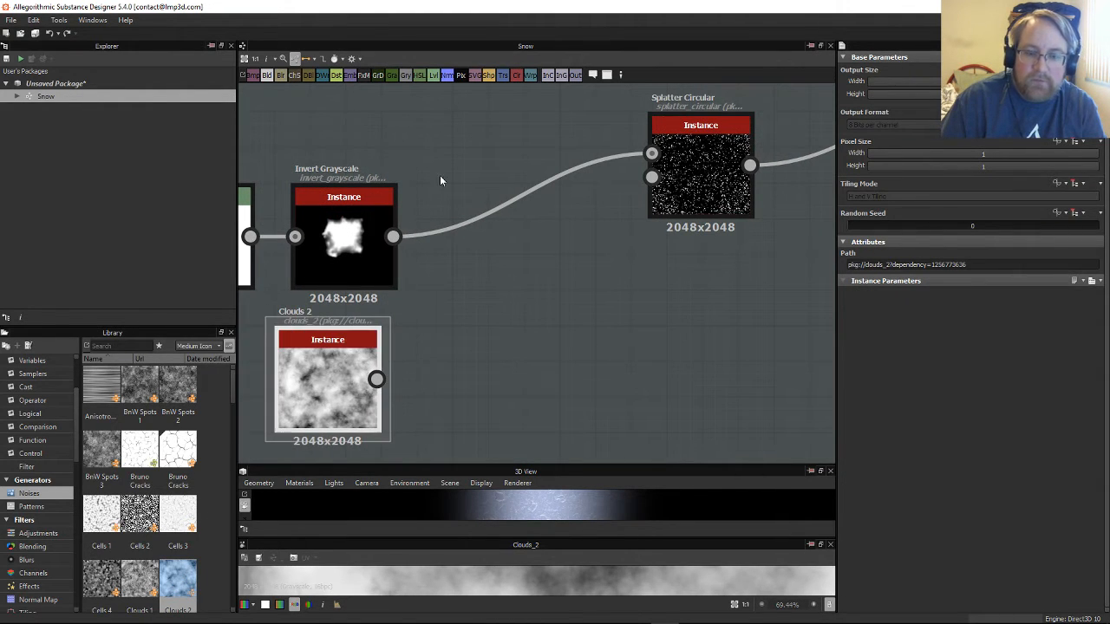
Step: Add a Blend node with Invert Grayscale as its Background and Clouds 2 as its Foreground
left_click_drag(273, 77, 512, 260)
left_click_drag(445, 252, 457, 273)
left_click_drag(376, 379, 501, 262)
left_click(878, 296)
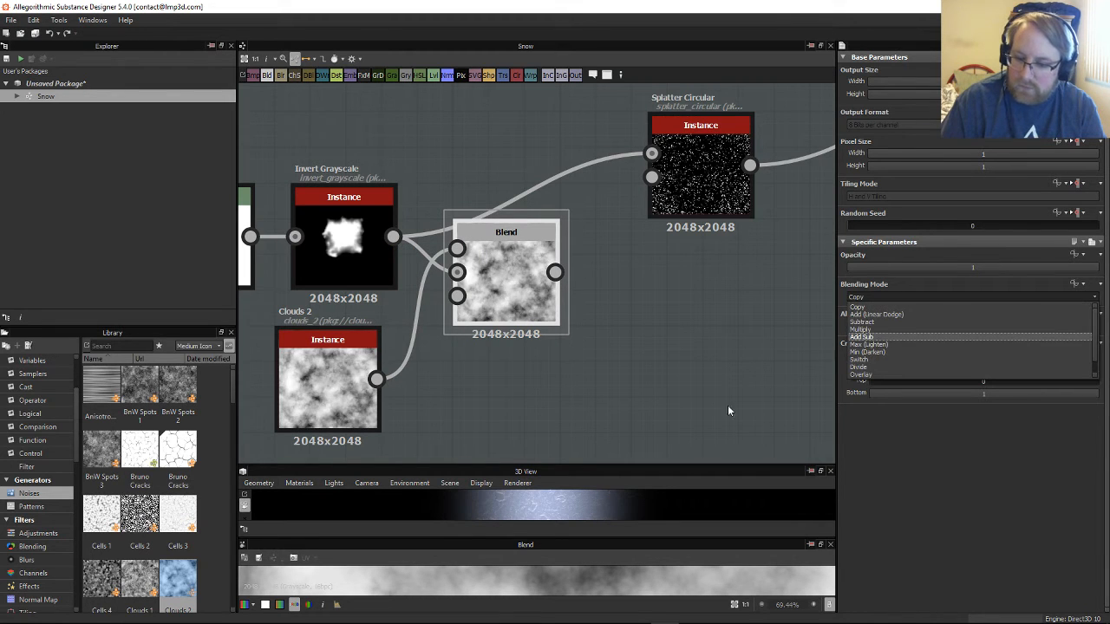
left_click(609, 535)
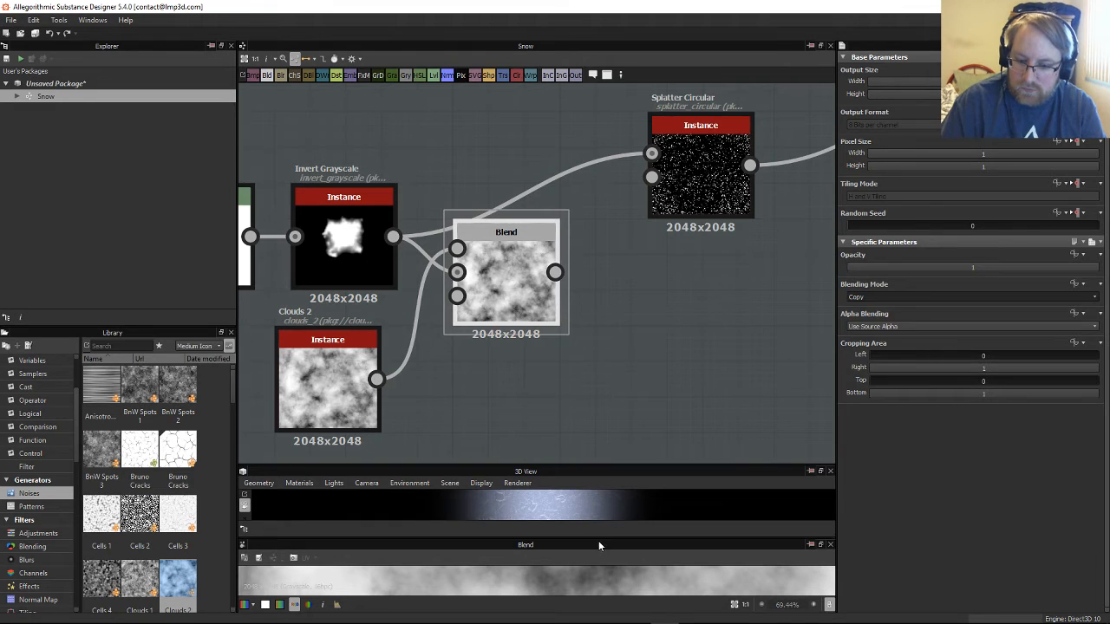
Step: Enlarge the 2D preview and try Multiply, Max (Lighten) and Min (Darken) as the Blend node's blending mode
left_click_drag(597, 509, 596, 235)
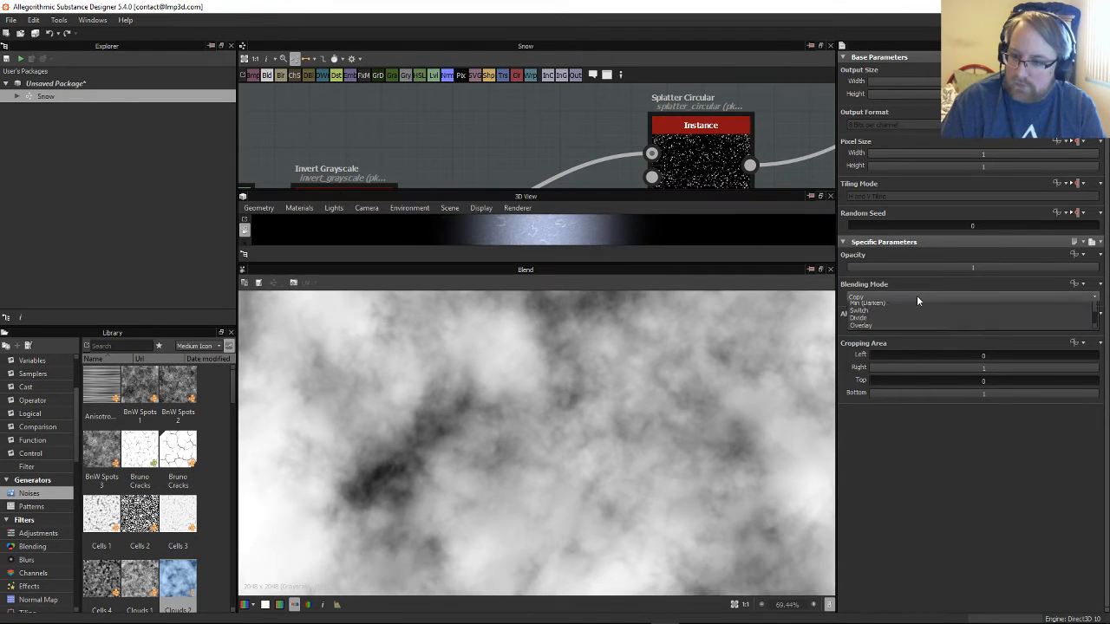
left_click(915, 296)
left_click(899, 330)
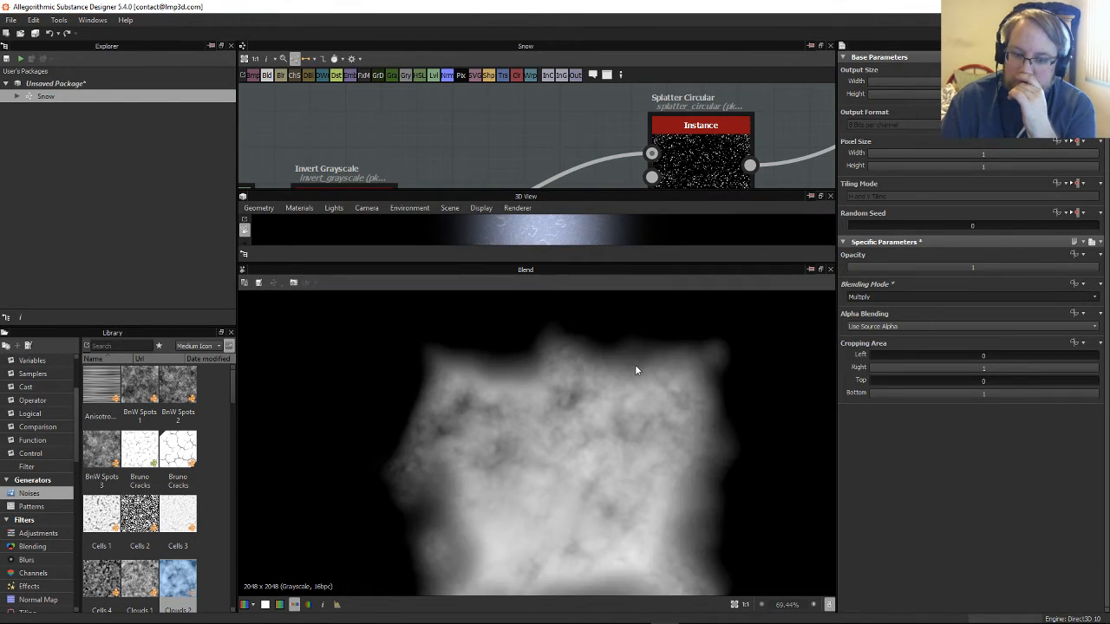
scroll(744, 392, "up", 2)
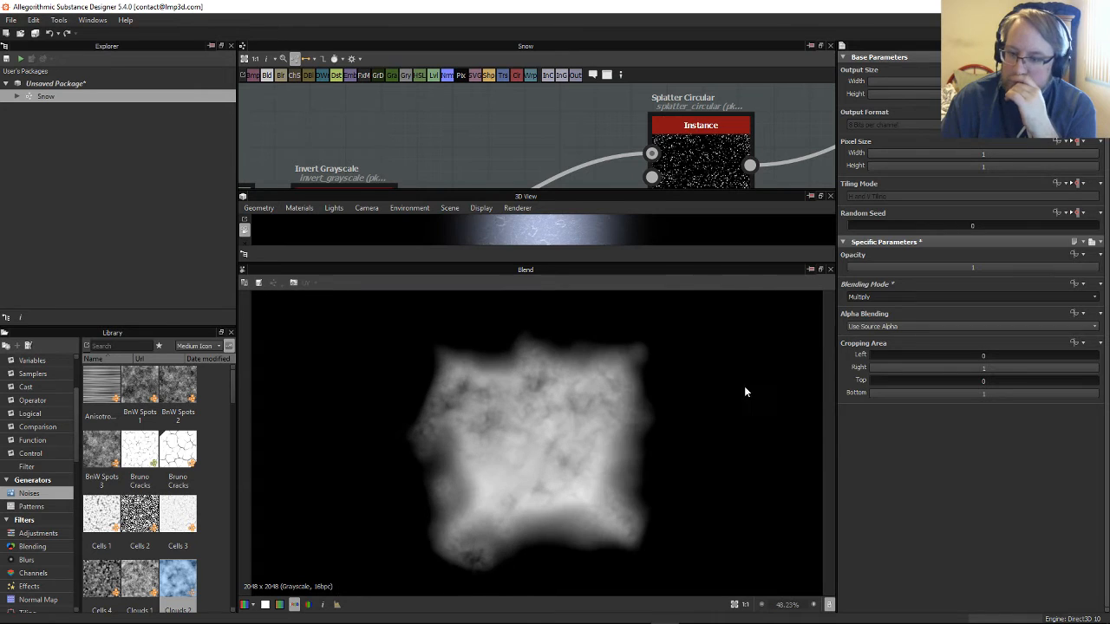
left_click(901, 296)
left_click(881, 343)
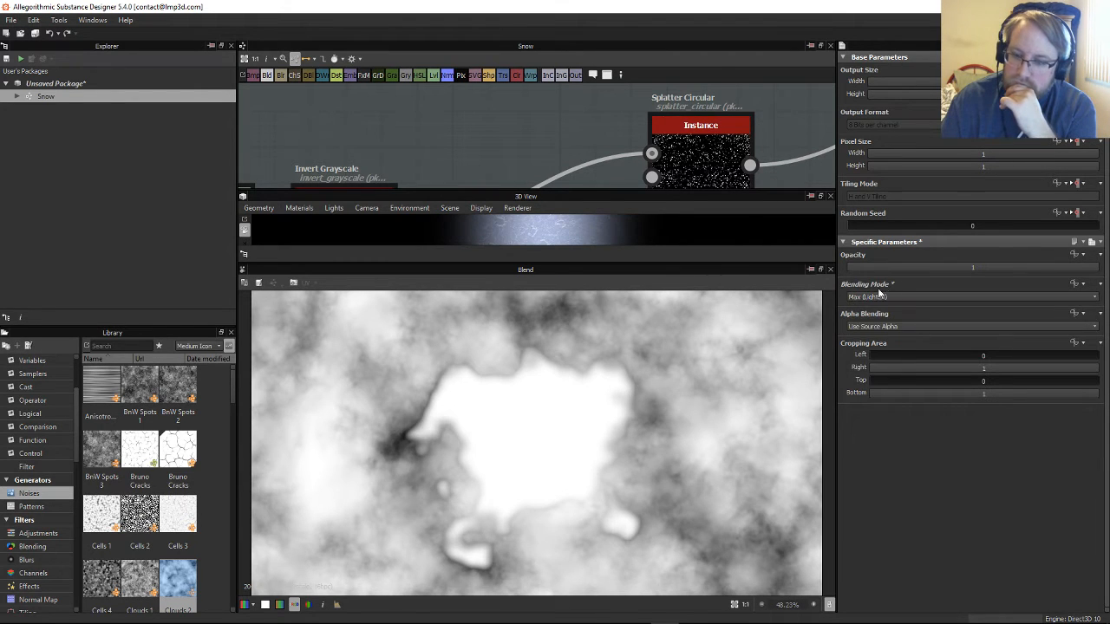
left_click(867, 297)
left_click(871, 350)
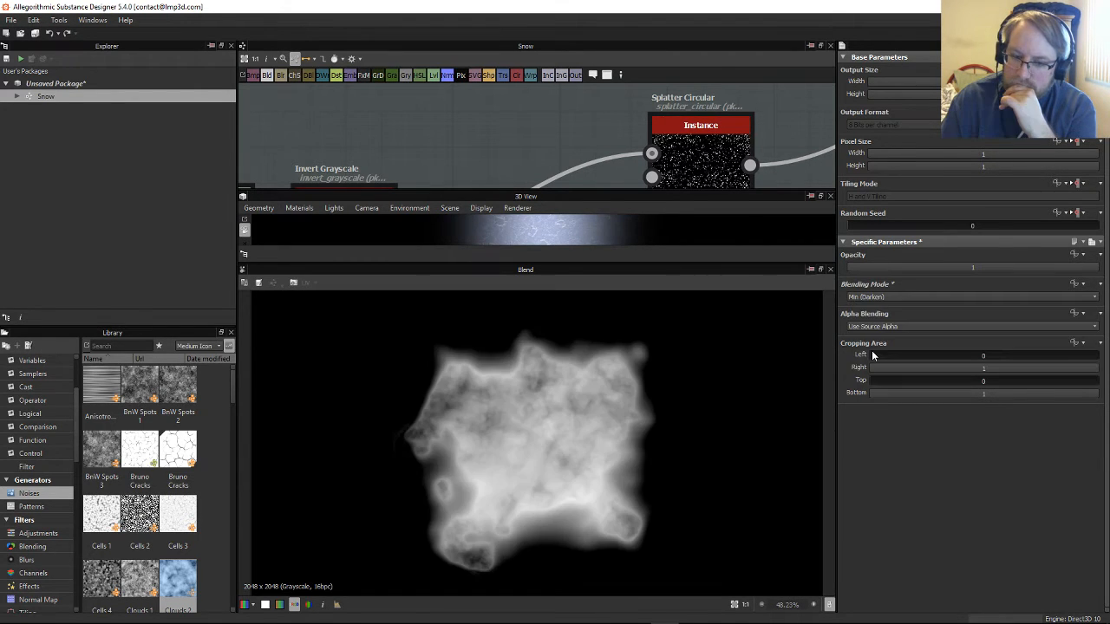
Step: Compare Max (Lighten), Switch, Divide and Overlay as the Blend node's blending mode in the 2D preview
left_click(900, 297)
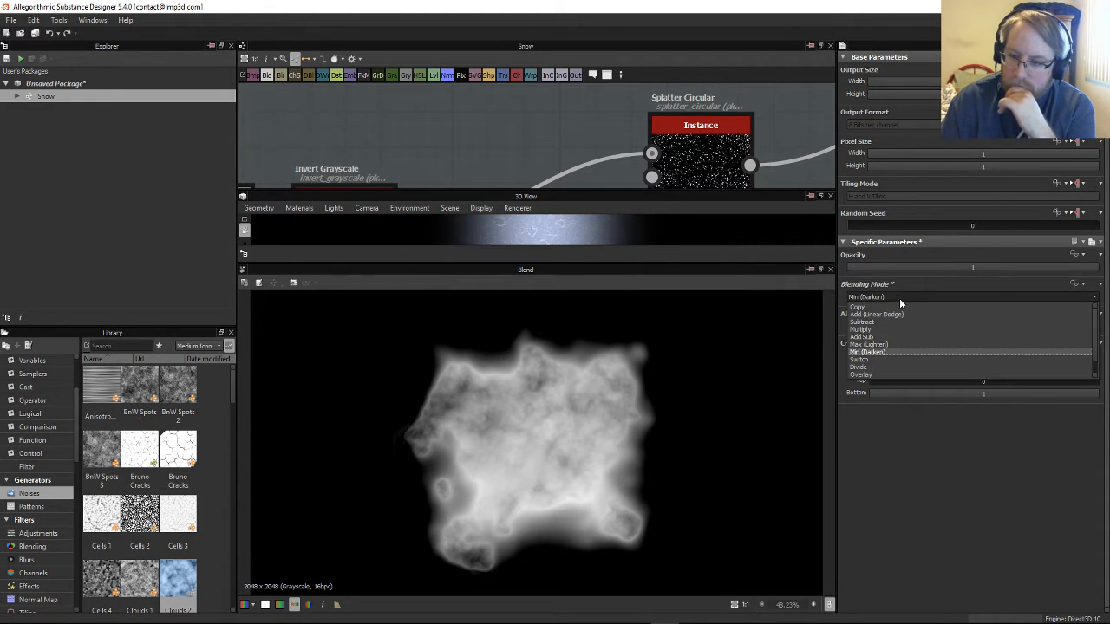
left_click(882, 343)
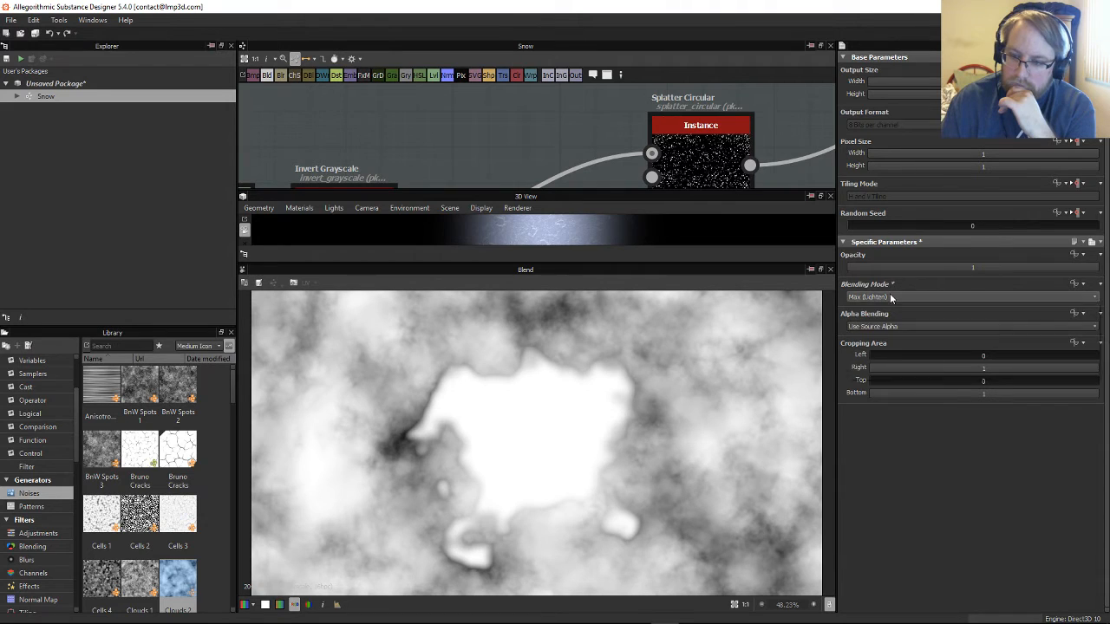
left_click(890, 296)
left_click(881, 364)
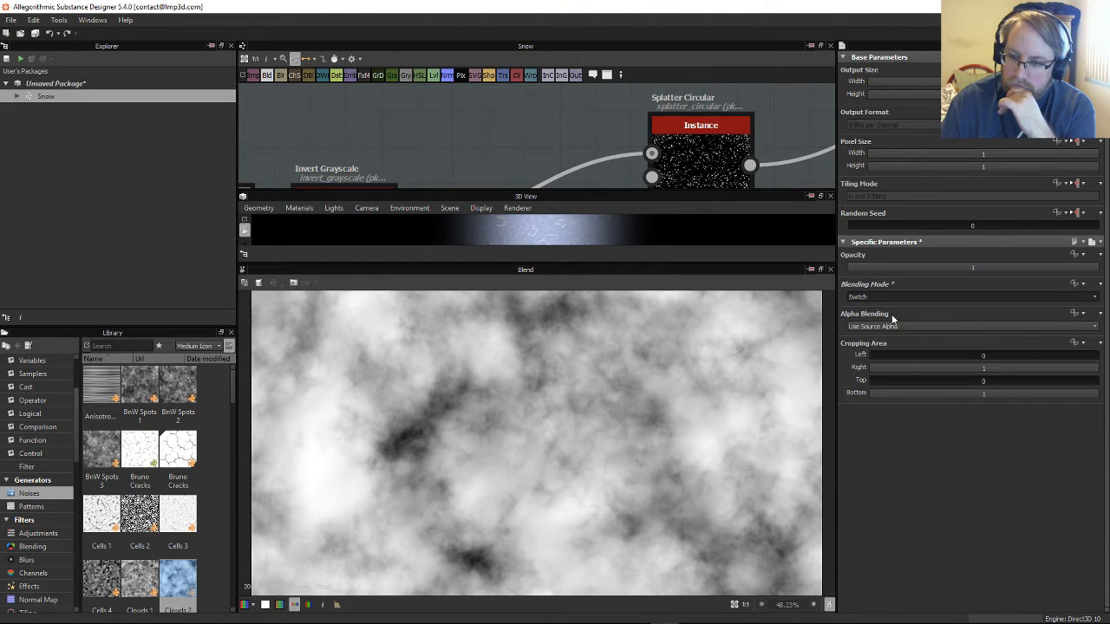
left_click(889, 327)
left_click(890, 329)
left_click(890, 297)
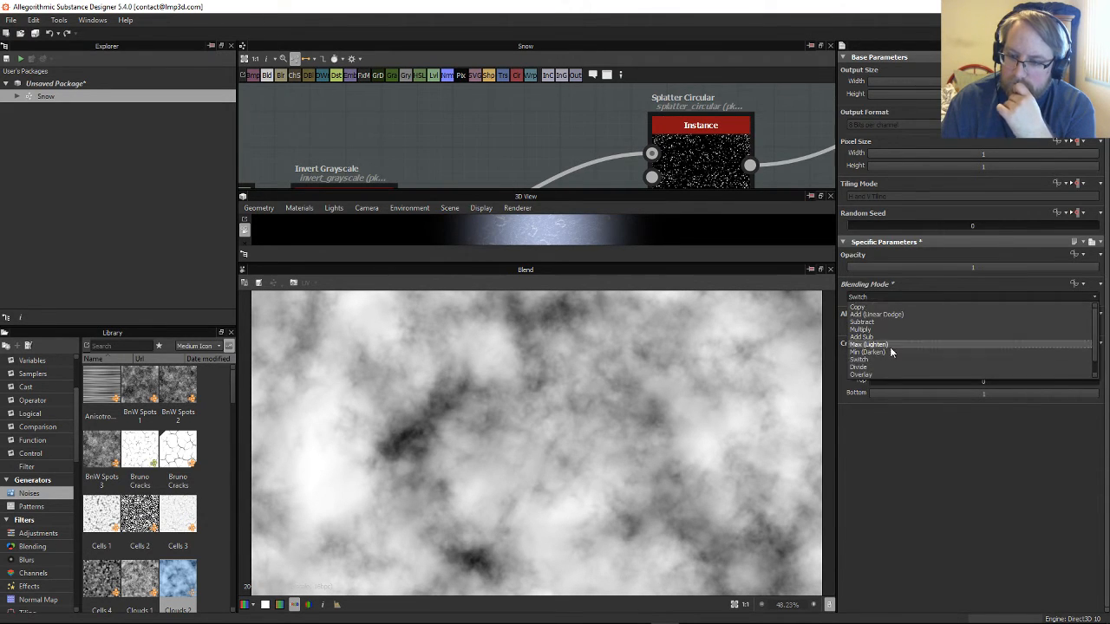
left_click(884, 343)
left_click(887, 296)
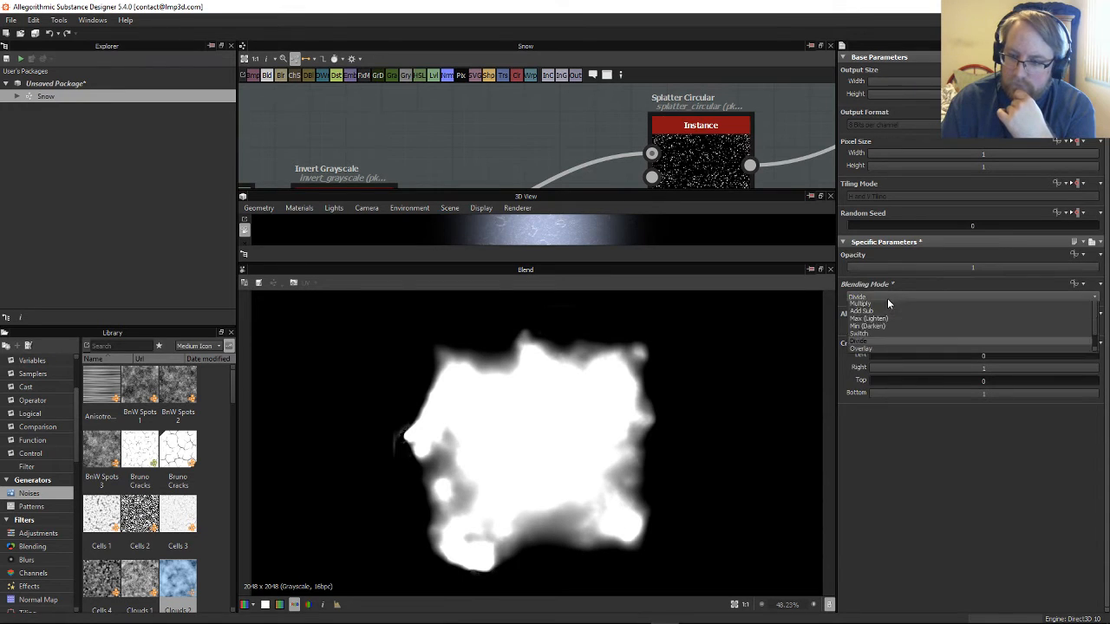
left_click(871, 377)
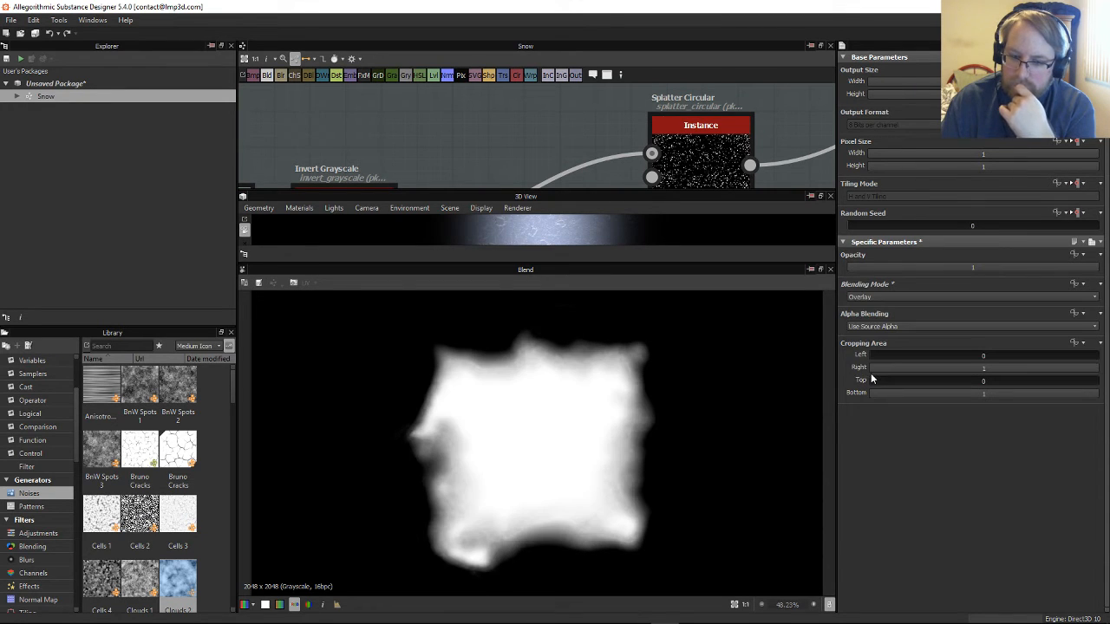
left_click(897, 296)
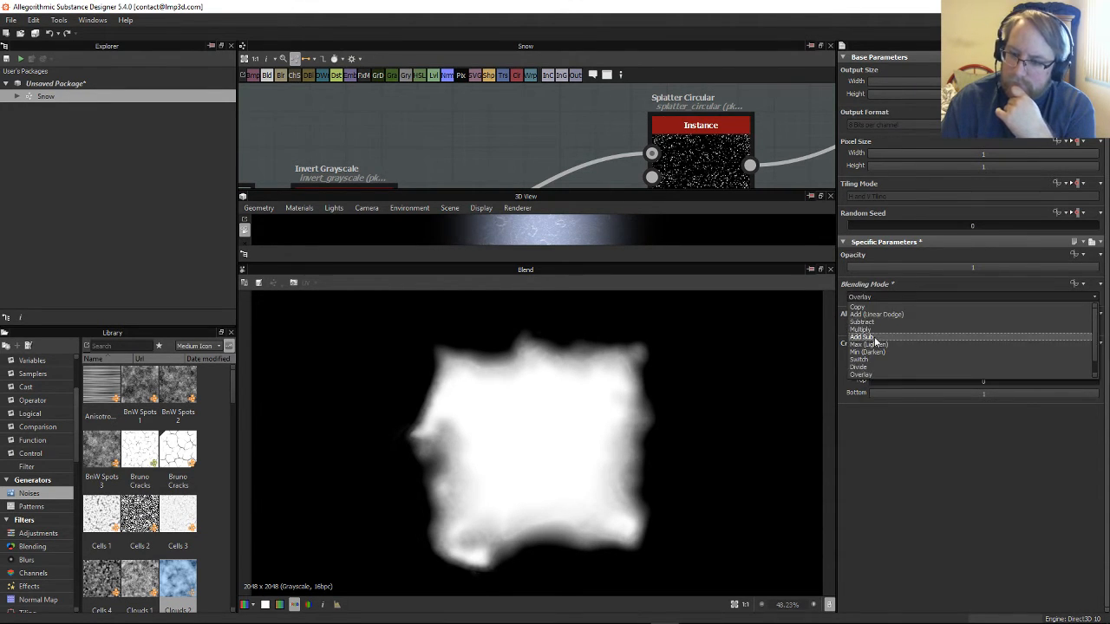
left_click(872, 344)
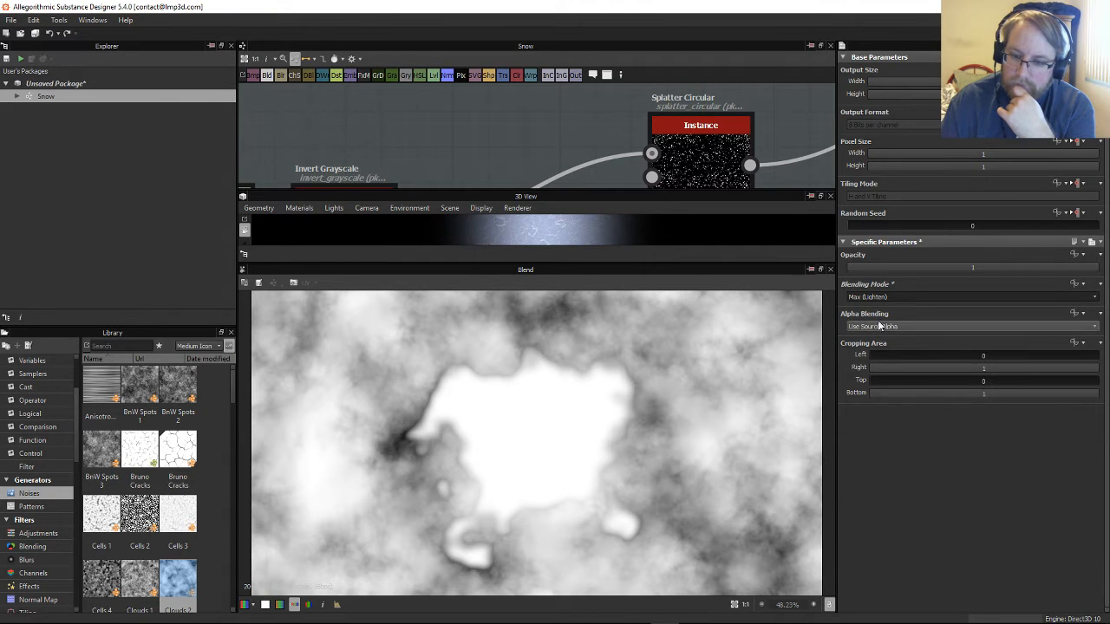
Step: Set the Blend node's Blending Mode to Min (Darken) and its Opacity to 0.46
left_click(878, 298)
left_click(876, 351)
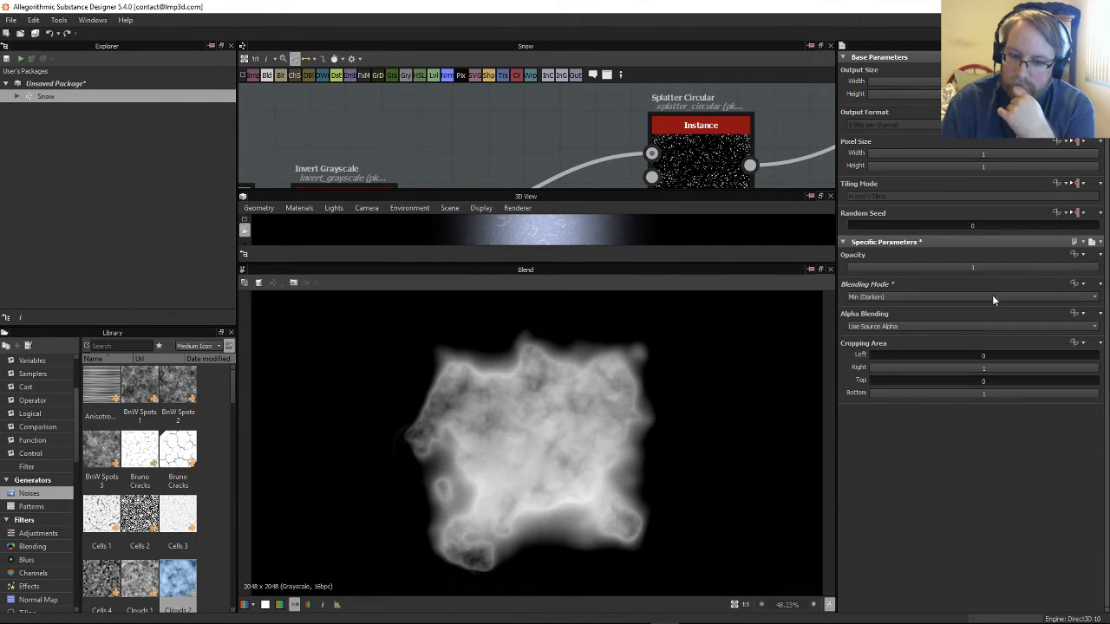
left_click_drag(995, 267, 965, 271)
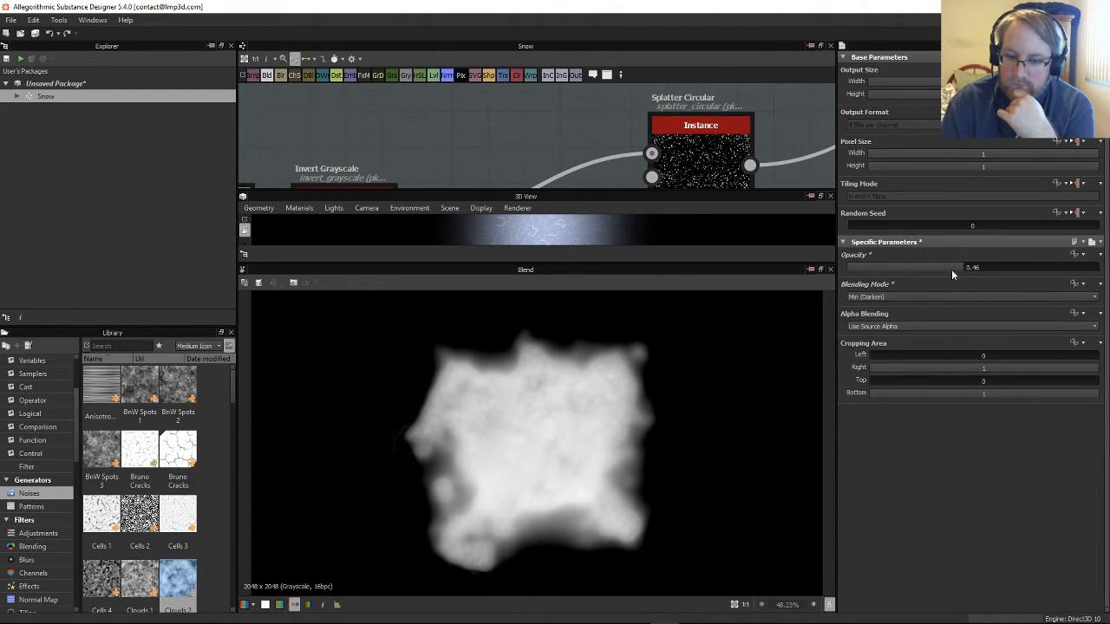
Step: Feed the Blend output into Splatter Circular's Pattern Image Input and inspect the flakes up close in the 3D view
left_click_drag(611, 261, 615, 609)
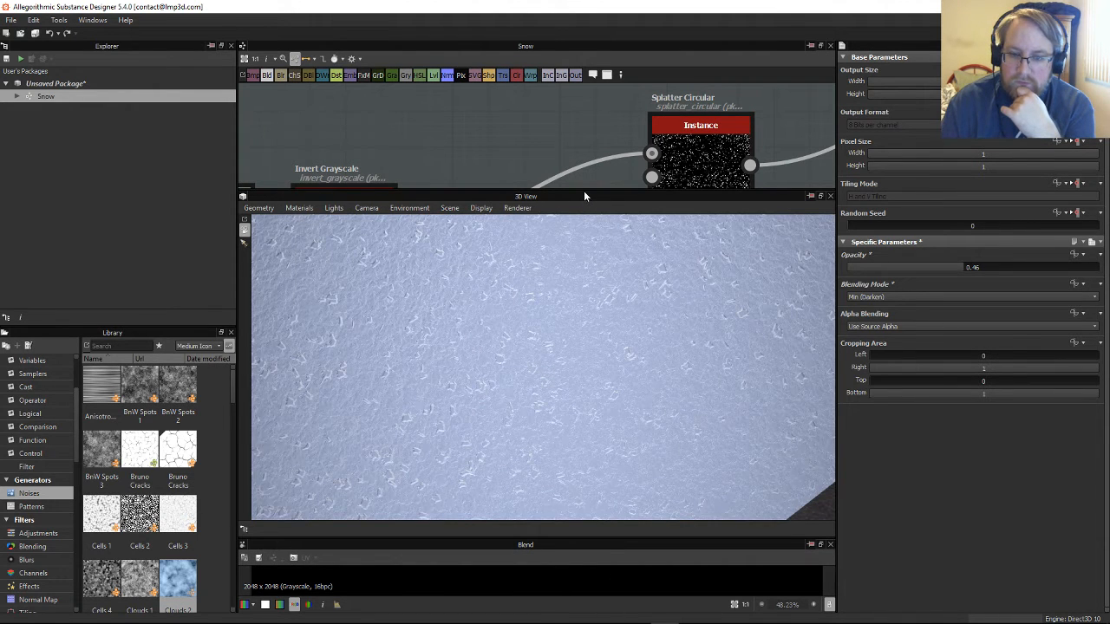
left_click_drag(585, 197, 579, 449)
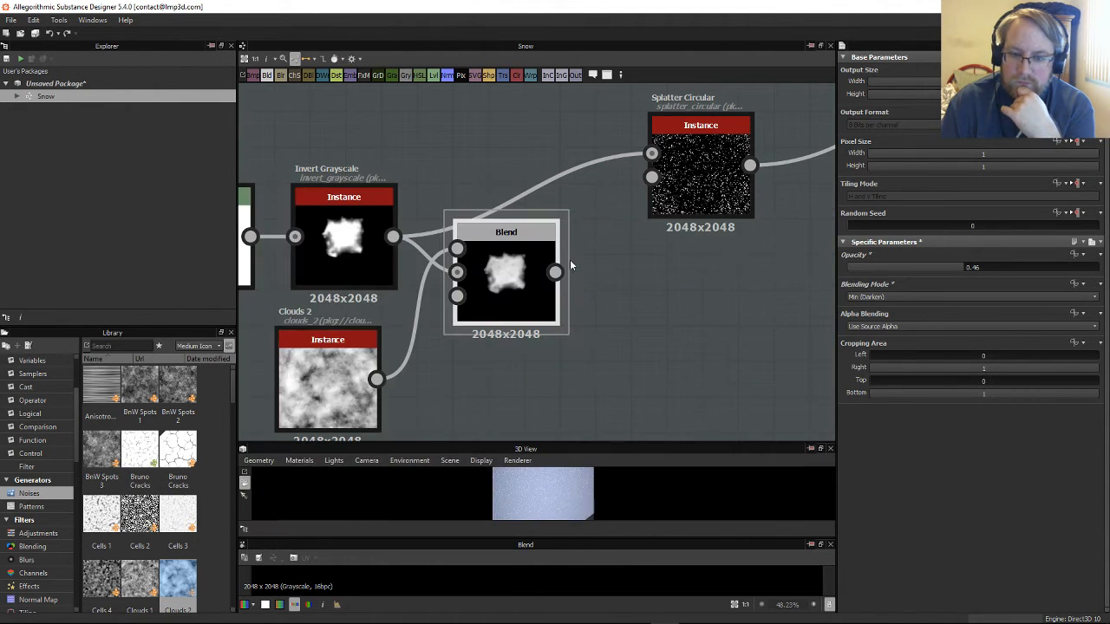
left_click_drag(556, 272, 652, 154)
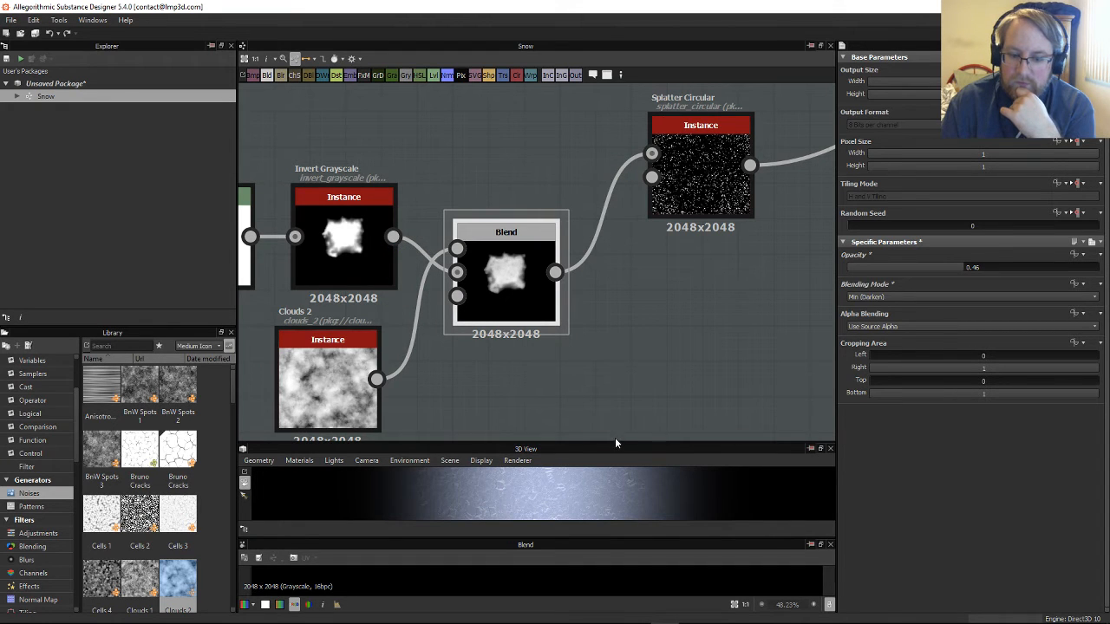
left_click_drag(612, 448, 612, 211)
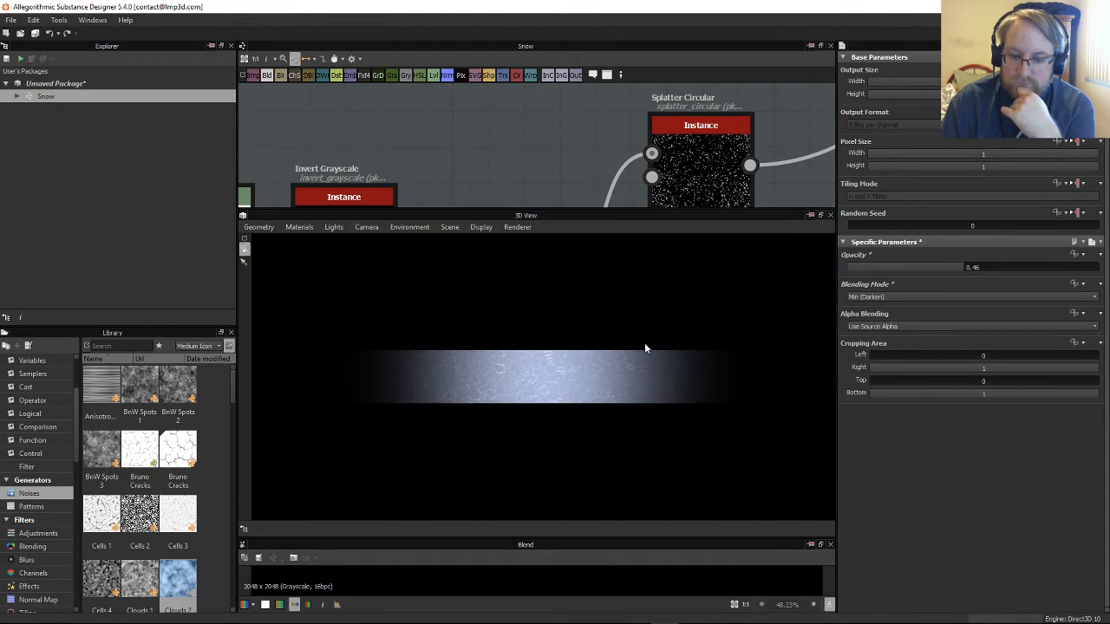
scroll(614, 396, "up", 6)
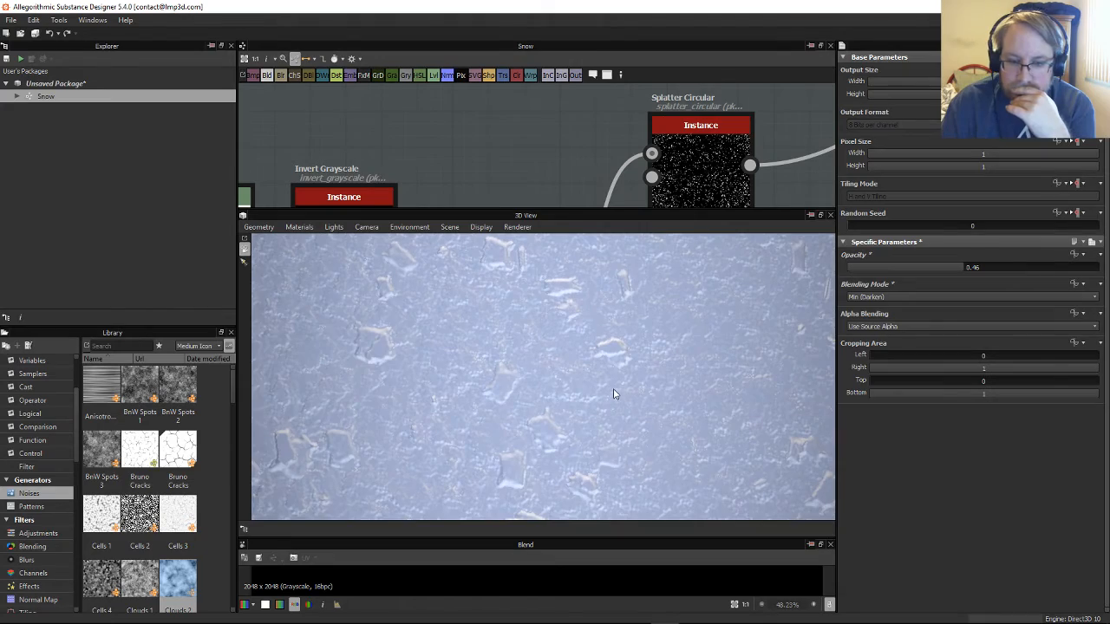
left_click_drag(614, 394, 670, 300)
left_click_drag(652, 424, 673, 390)
left_click_drag(588, 392, 637, 417)
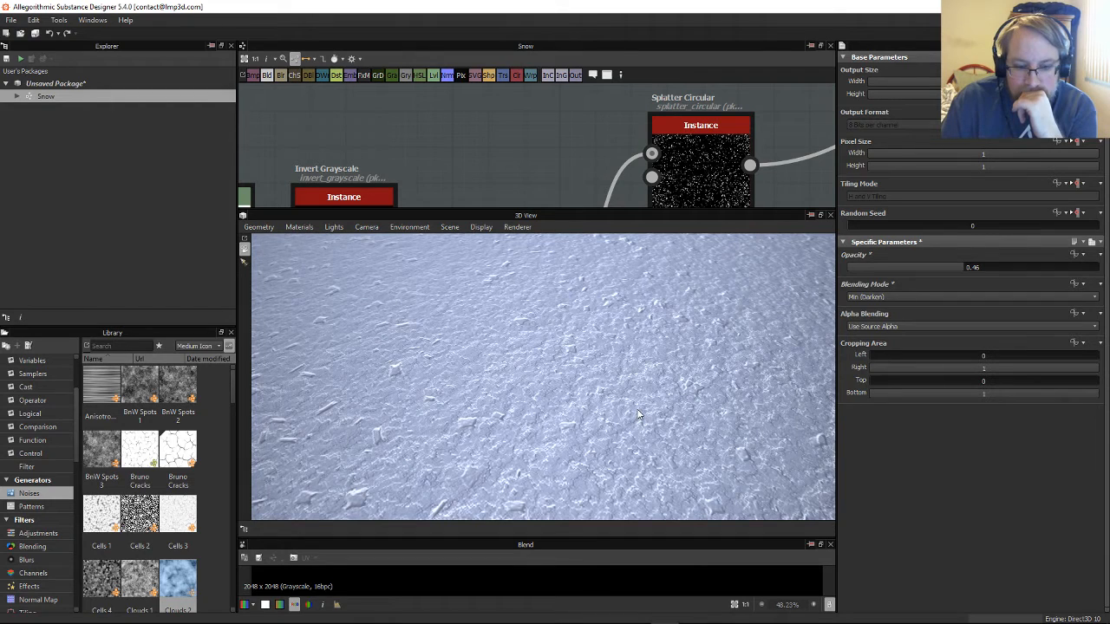
scroll(638, 414, "down", 5)
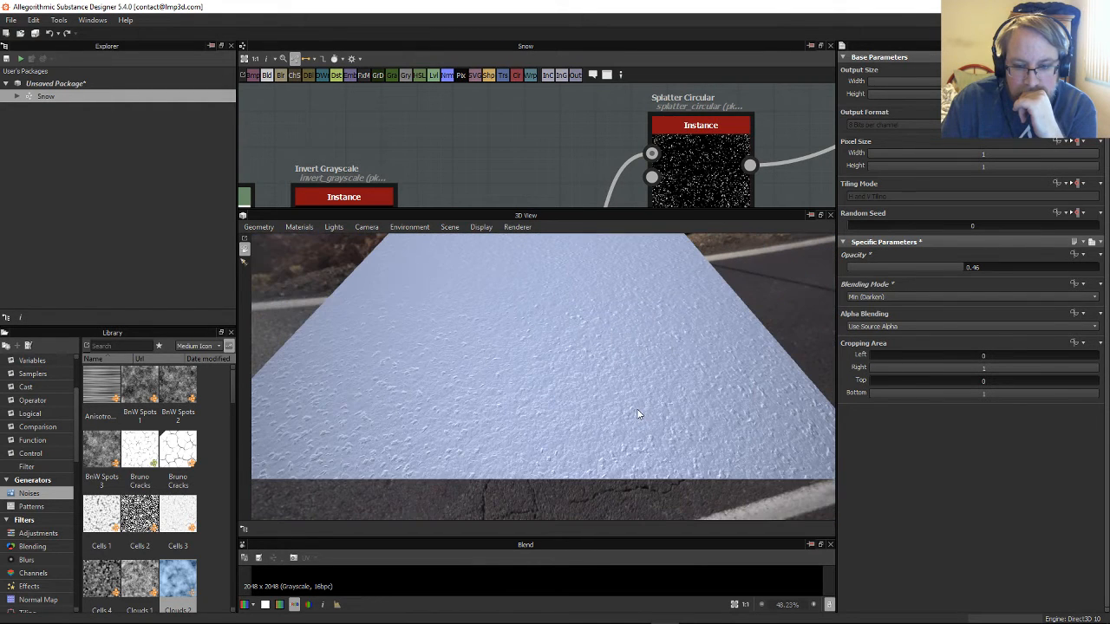
Step: Set Splatter Circular's Number to 8065 and inspect the flake density on the plane in the 3D view
left_click_drag(582, 209, 582, 382)
scroll(516, 279, "down", 3)
scroll(517, 279, "up", 5)
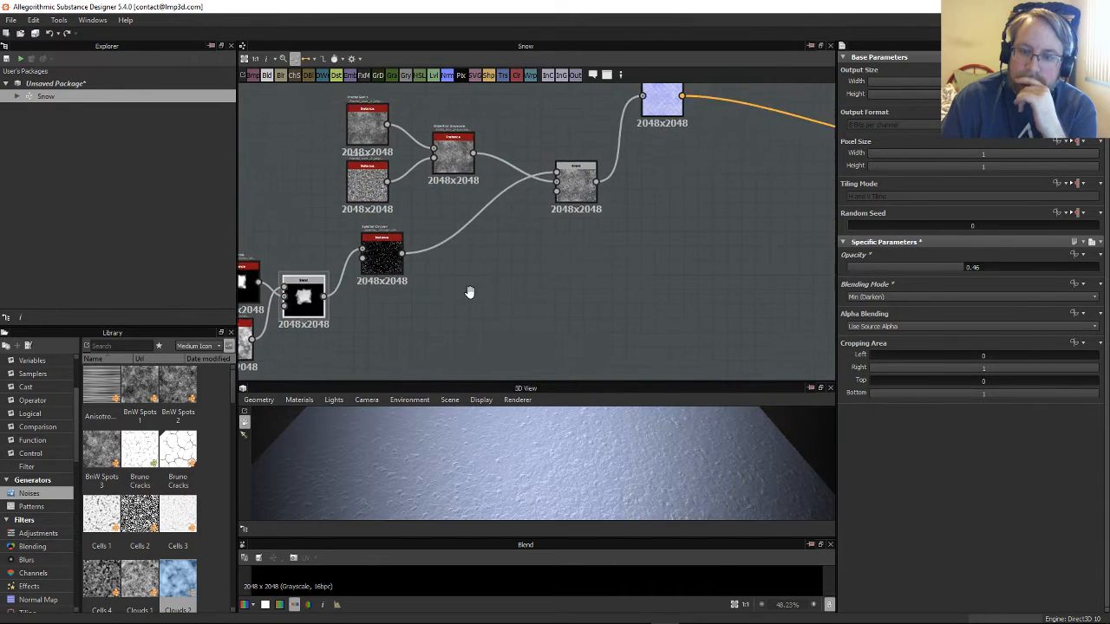
scroll(521, 292, "up", 2)
middle_click_drag(378, 240, 560, 358)
middle_click_drag(347, 321, 780, 217)
scroll(619, 267, "down", 1)
scroll(618, 267, "down", 4)
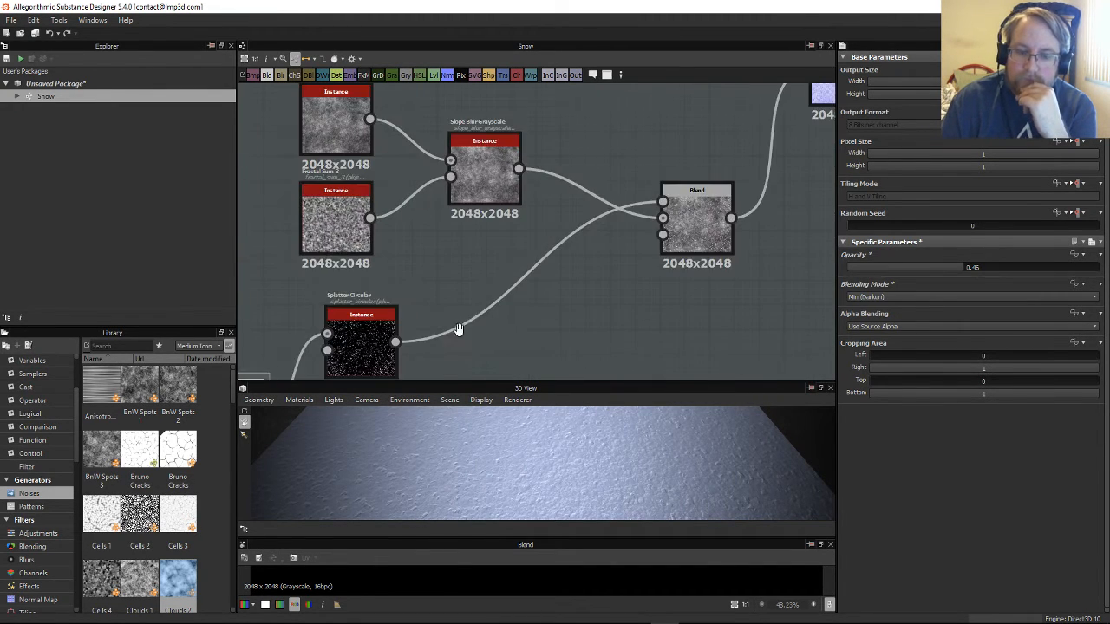
middle_click_drag(458, 330, 608, 215)
scroll(536, 277, "up", 4)
left_click(501, 200)
left_click(501, 201)
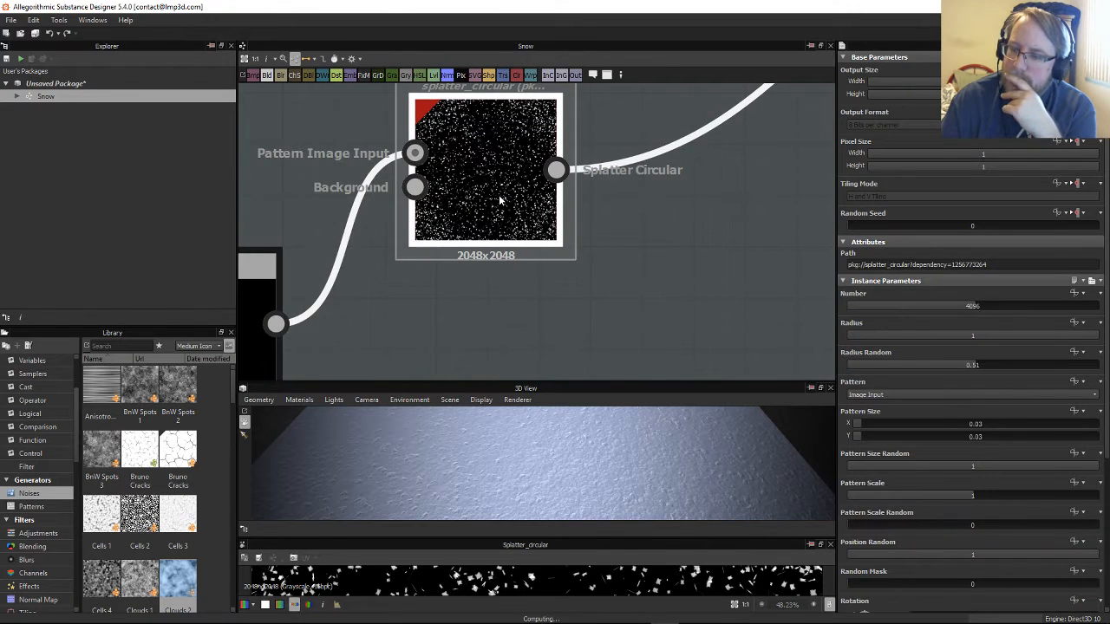
left_click_drag(976, 309, 1095, 308)
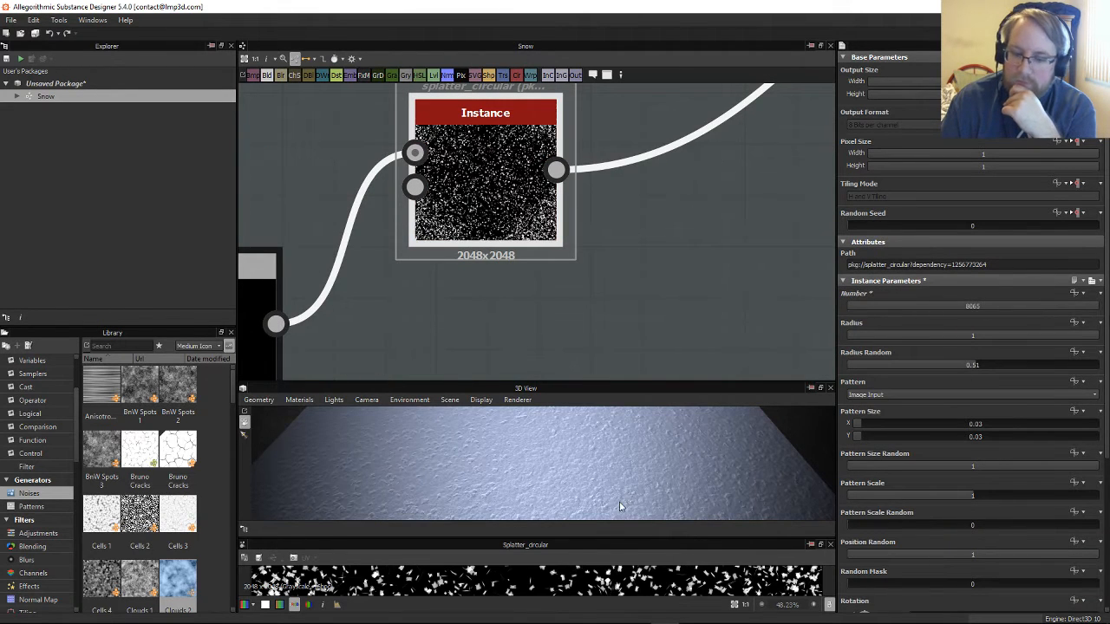
left_click_drag(635, 456, 614, 485)
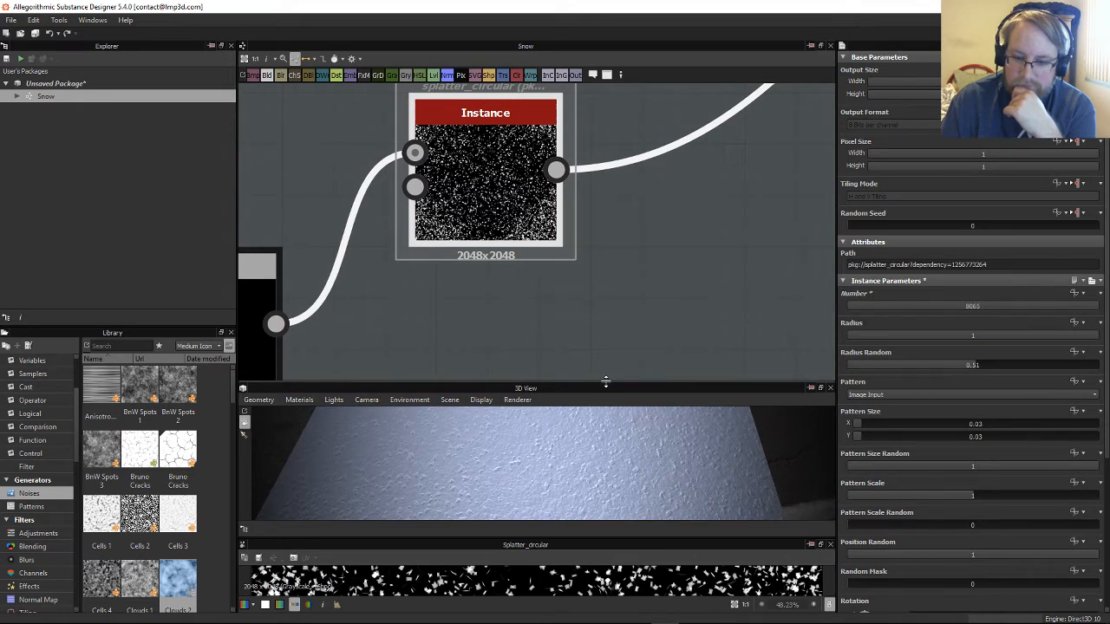
left_click_drag(605, 381, 617, 222)
left_click_drag(547, 390, 534, 442)
left_click_drag(579, 217, 565, 368)
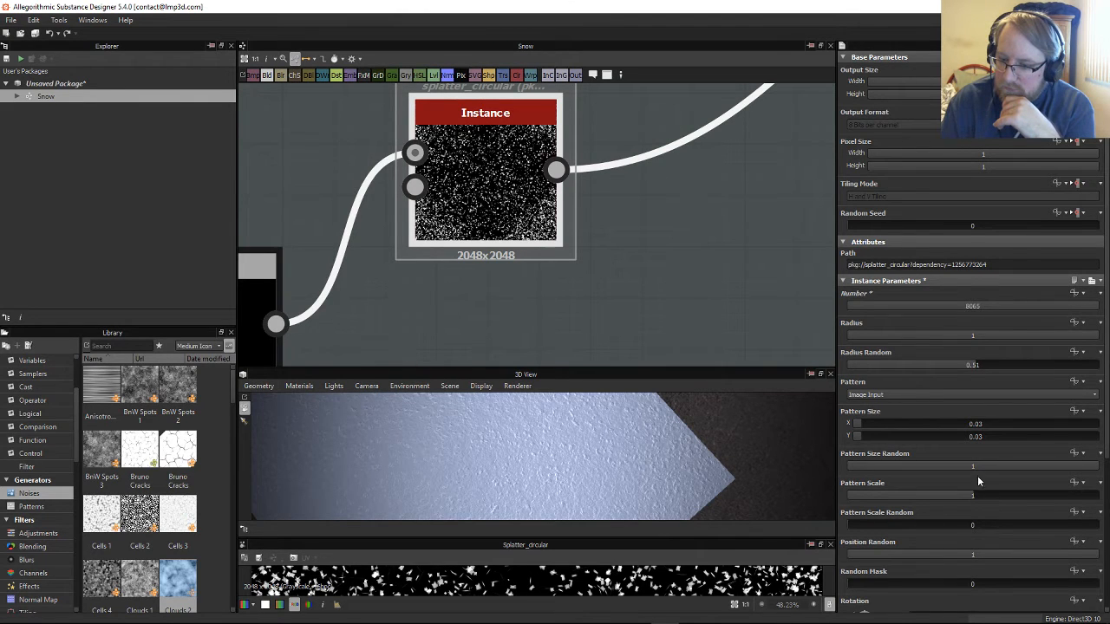
Step: Set Splatter Circular's Pattern Size Random to 0.5 and its Pattern Size X and Y to 0.02
left_click_drag(990, 468, 971, 471)
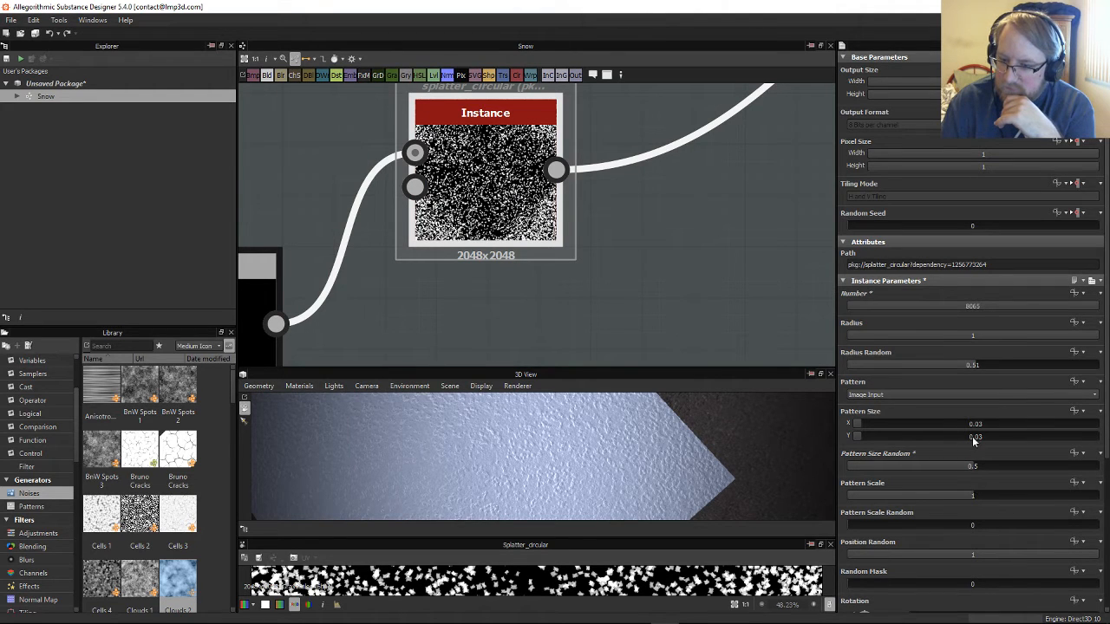
double_click(973, 437)
type("0.2")
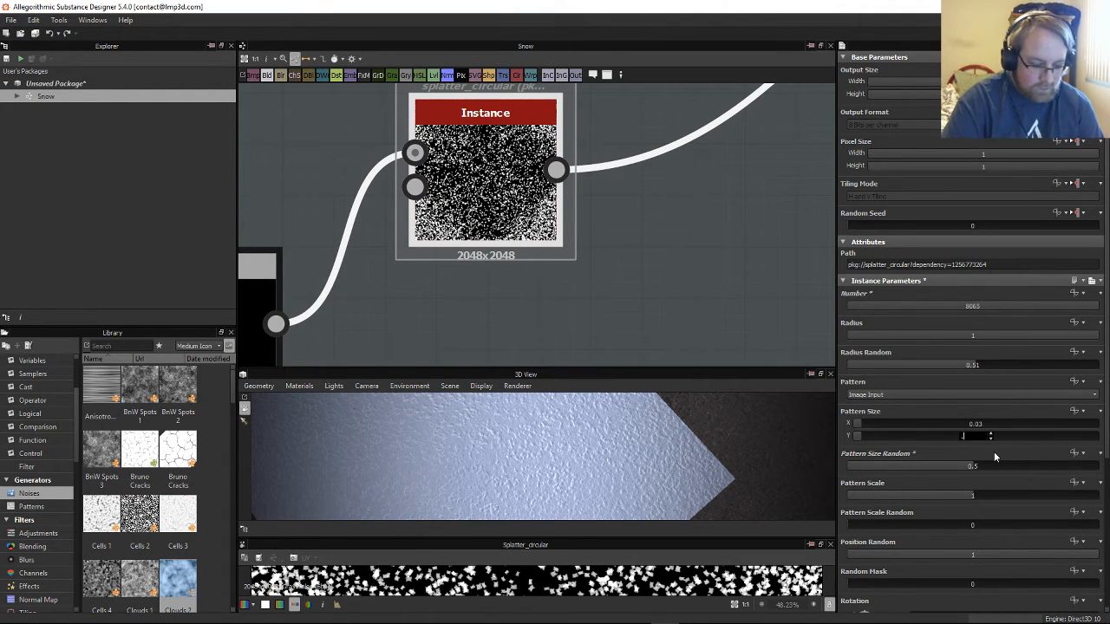
key("Return")
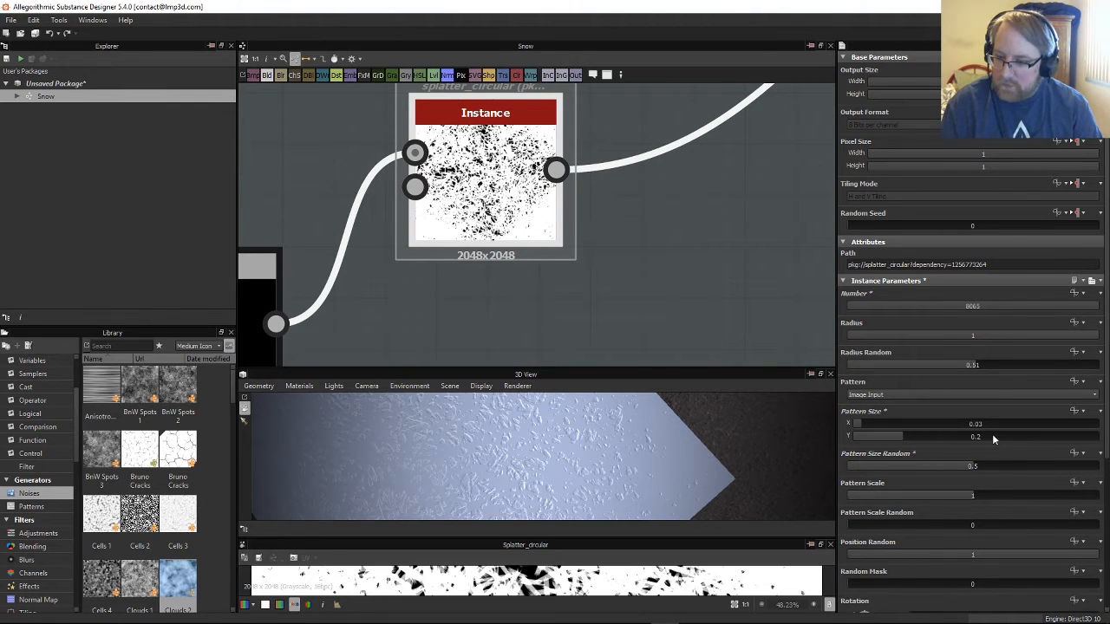
key("BackSpace")
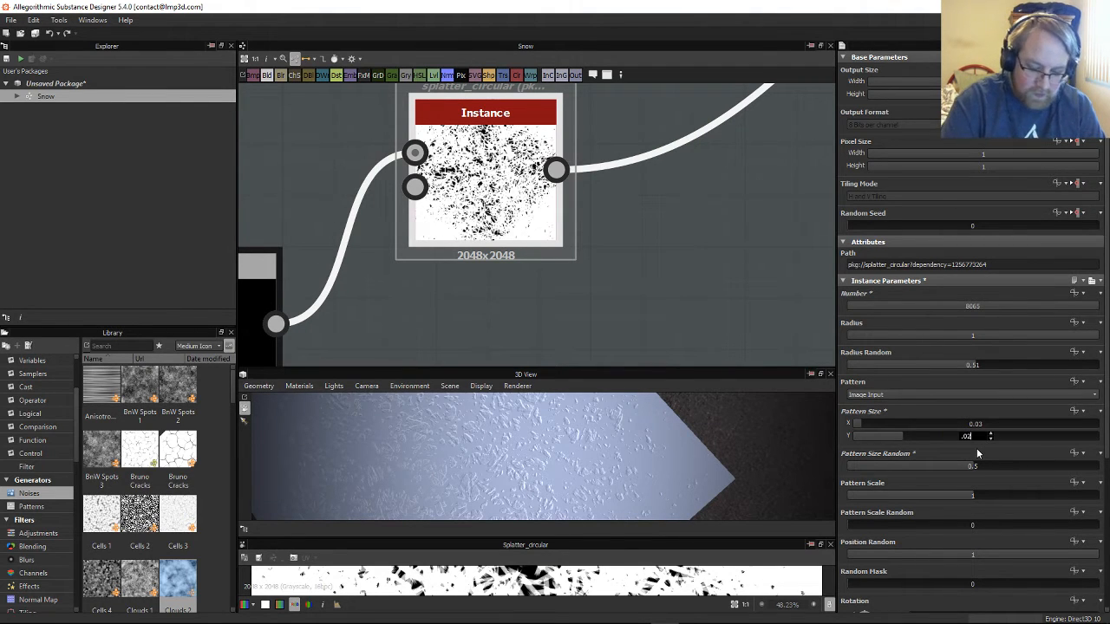
key("Return")
left_click(980, 424)
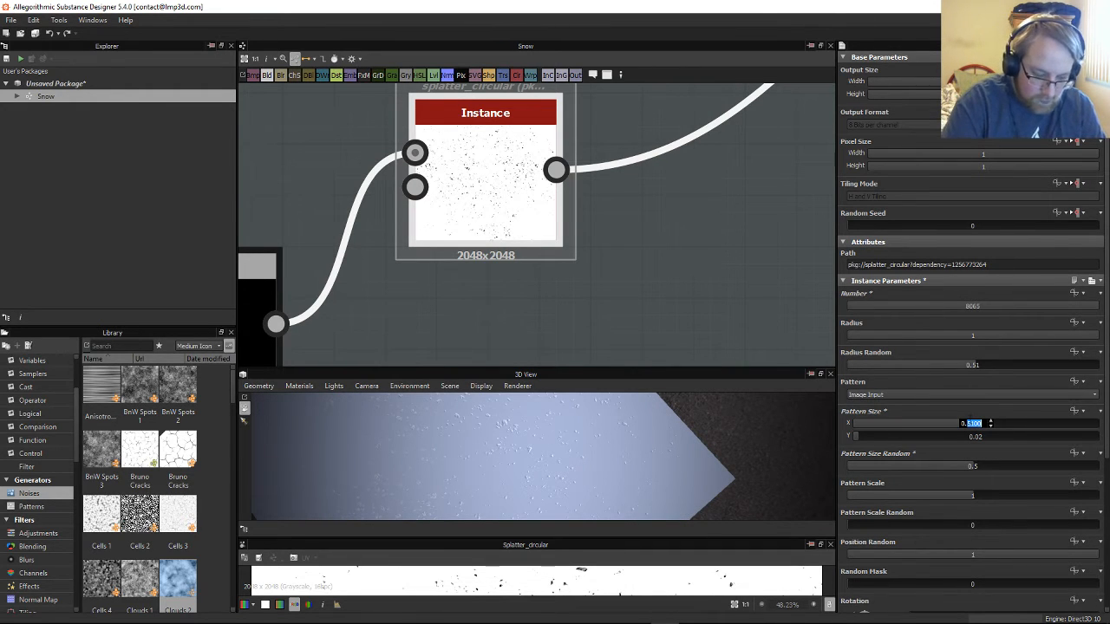
key("Return")
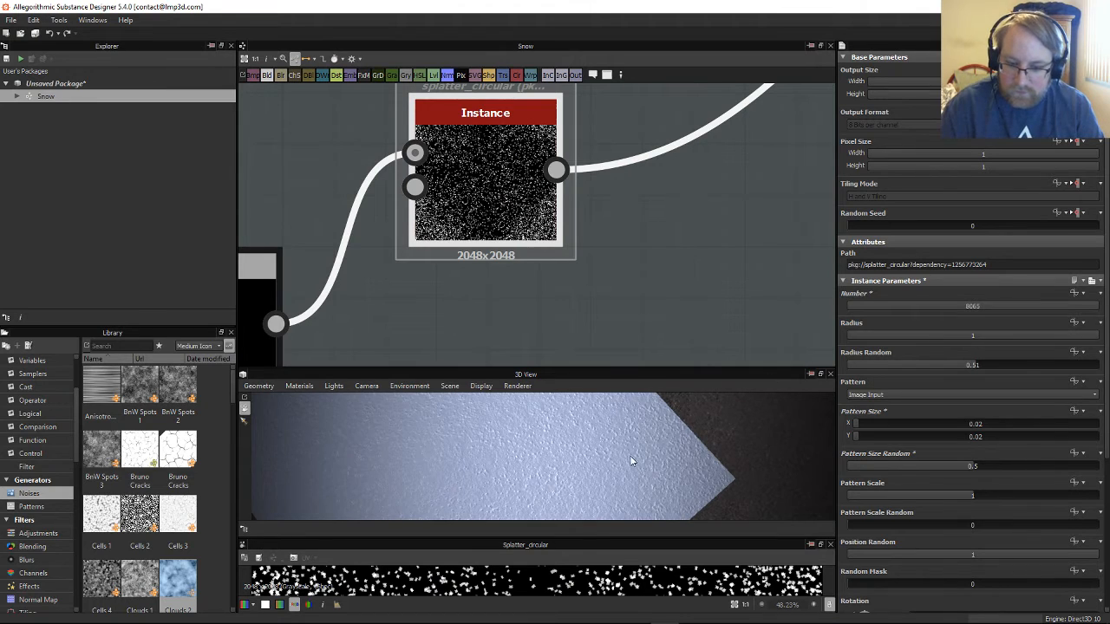
left_click_drag(631, 461, 600, 516)
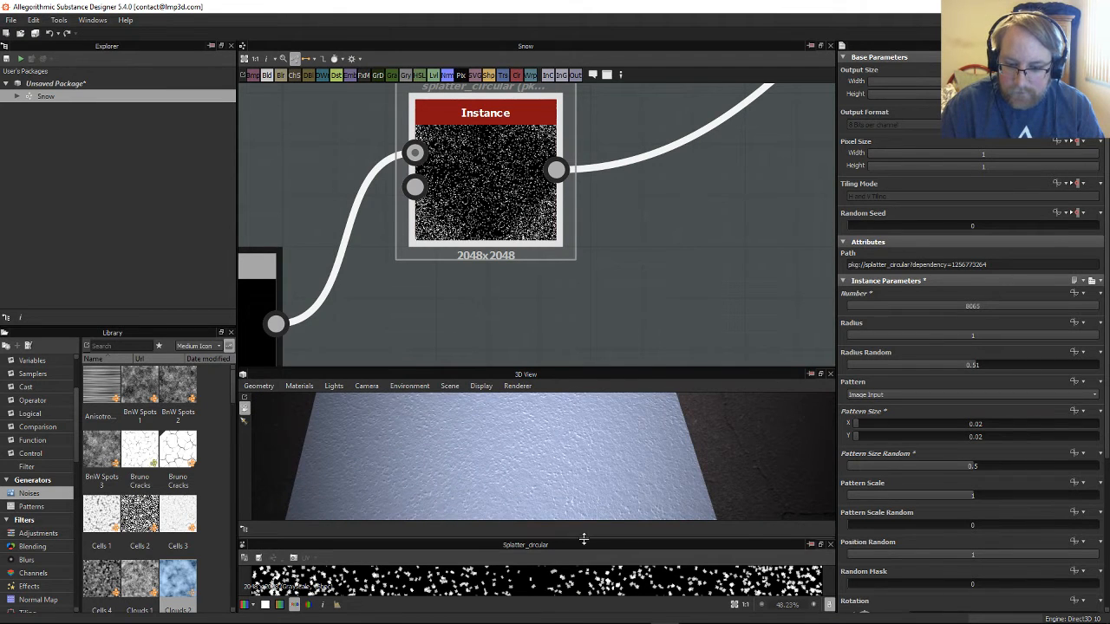
Step: Inspect the scattered flakes on the plane up close and from a distance in the 3D view
left_click_drag(598, 371, 598, 120)
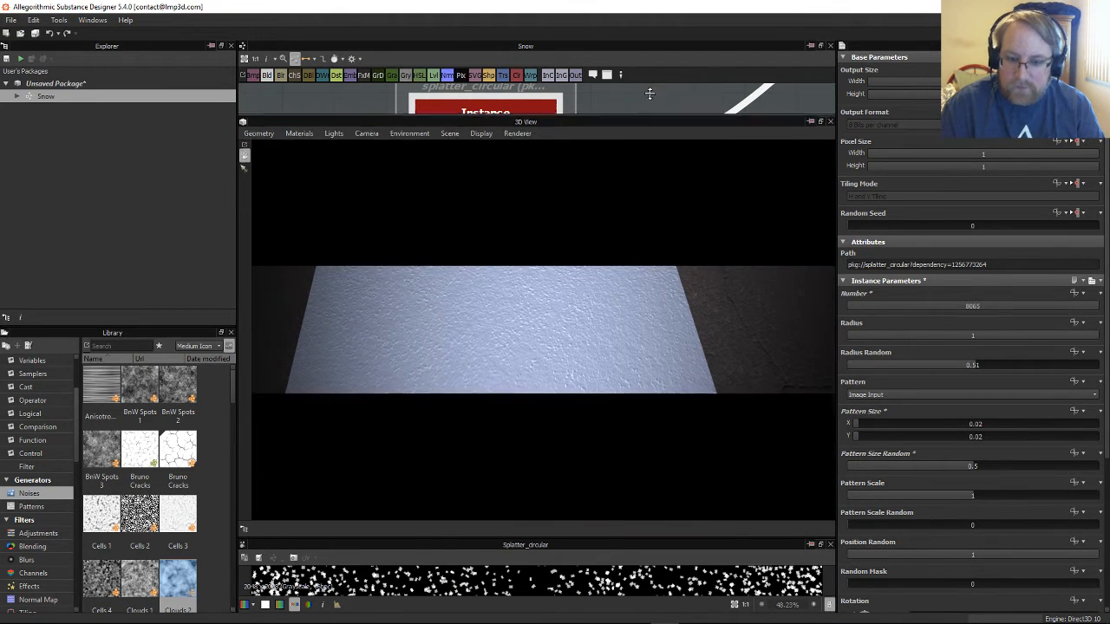
mouse_move(492, 398)
left_mouse_down()
mouse_move(580, 357)
mouse_move(598, 404)
mouse_move(505, 402)
left_mouse_up()
scroll(538, 371, "up", 5)
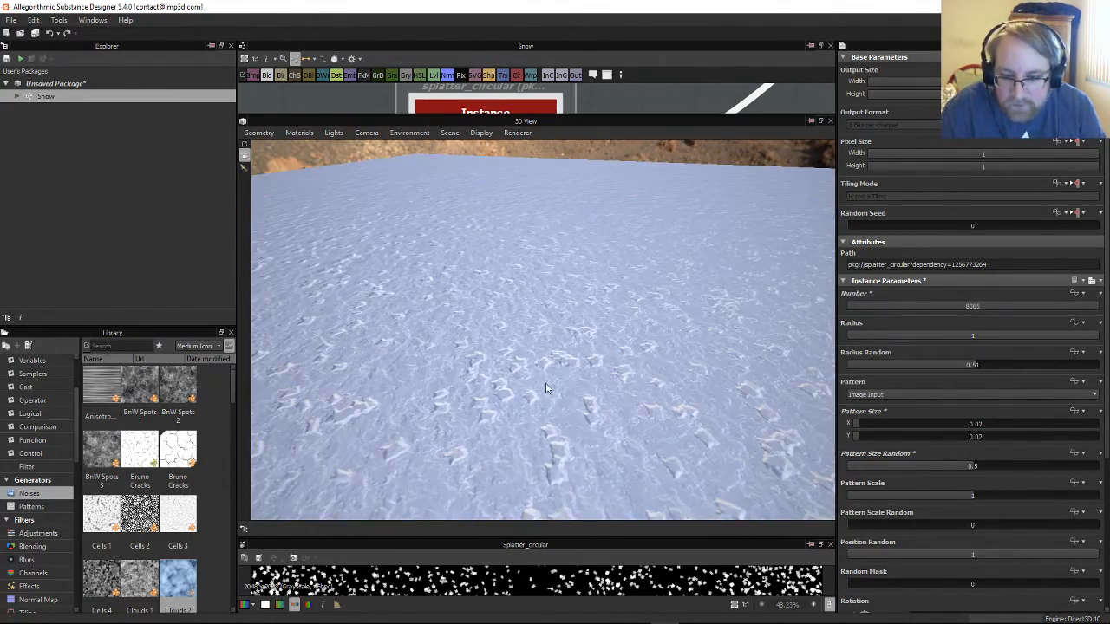
scroll(511, 337, "down", 5)
left_click_drag(532, 329, 545, 338)
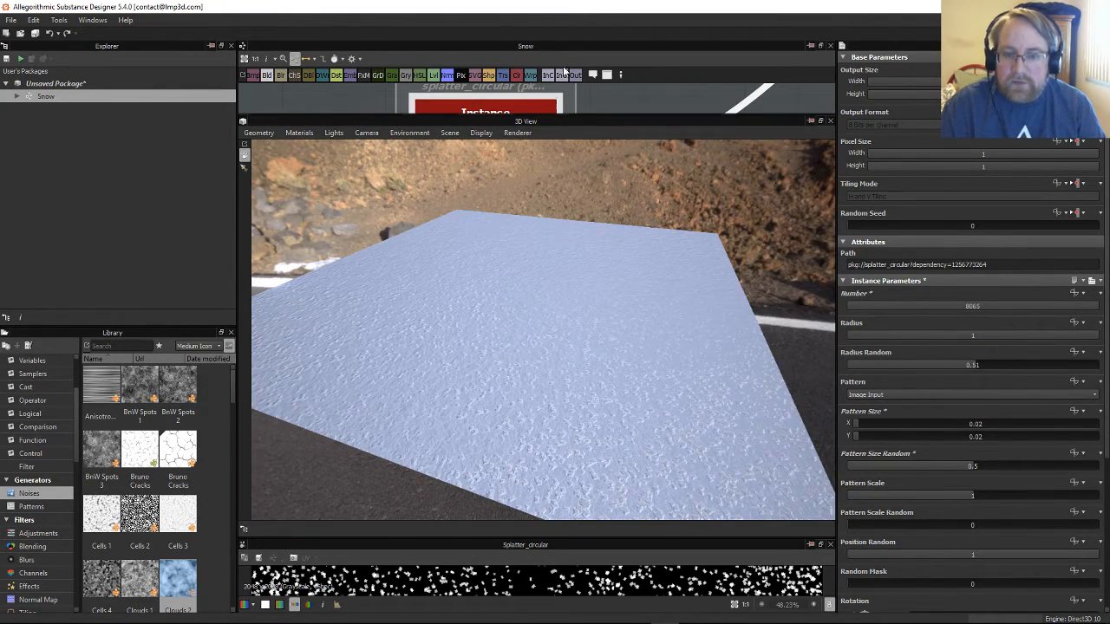
left_click_drag(592, 117, 592, 451)
Step: Insert a Levels node on the link between Splatter Circular and the Blend that mixes flakes into the base noise
scroll(394, 379, "up", 3)
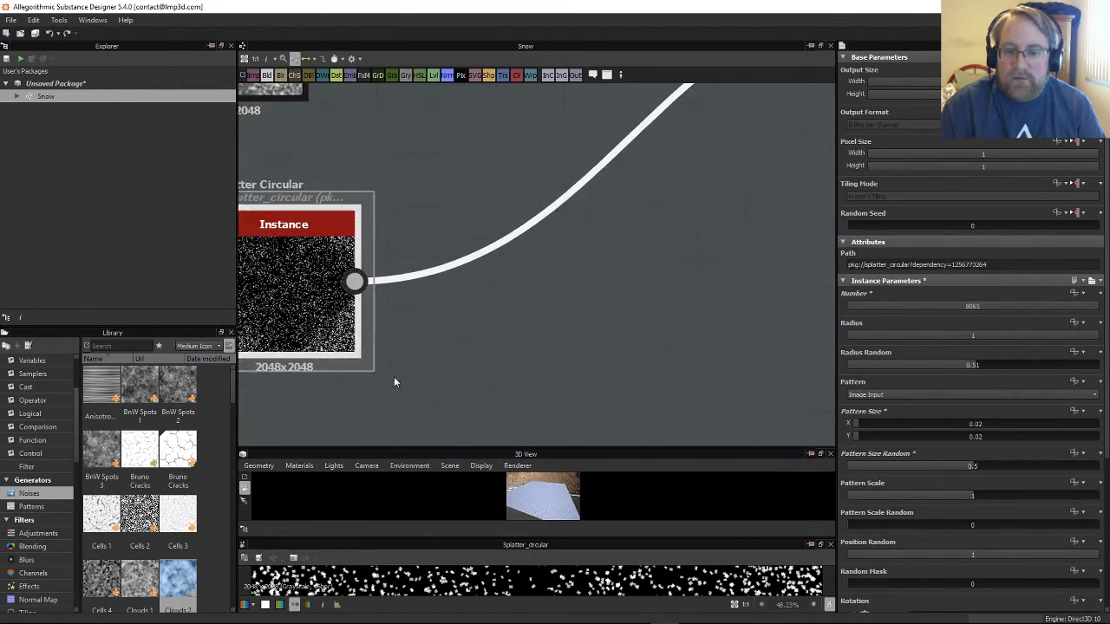
scroll(529, 230, "down", 4)
scroll(515, 317, "up", 5)
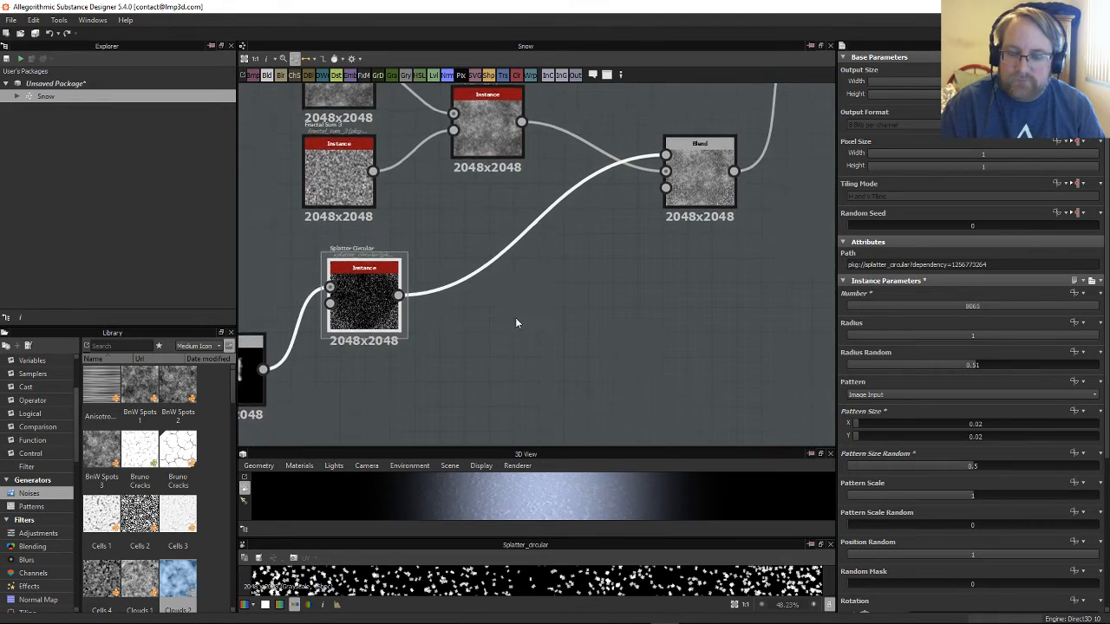
middle_click_drag(416, 327, 540, 336)
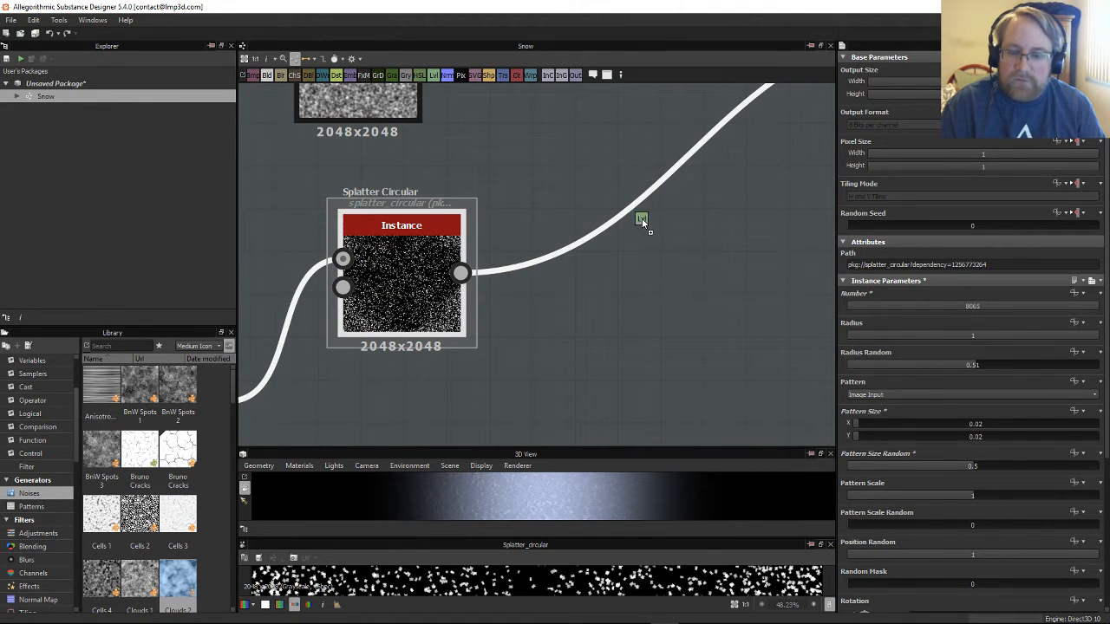
left_click_drag(641, 221, 633, 235)
left_click_drag(460, 272, 492, 266)
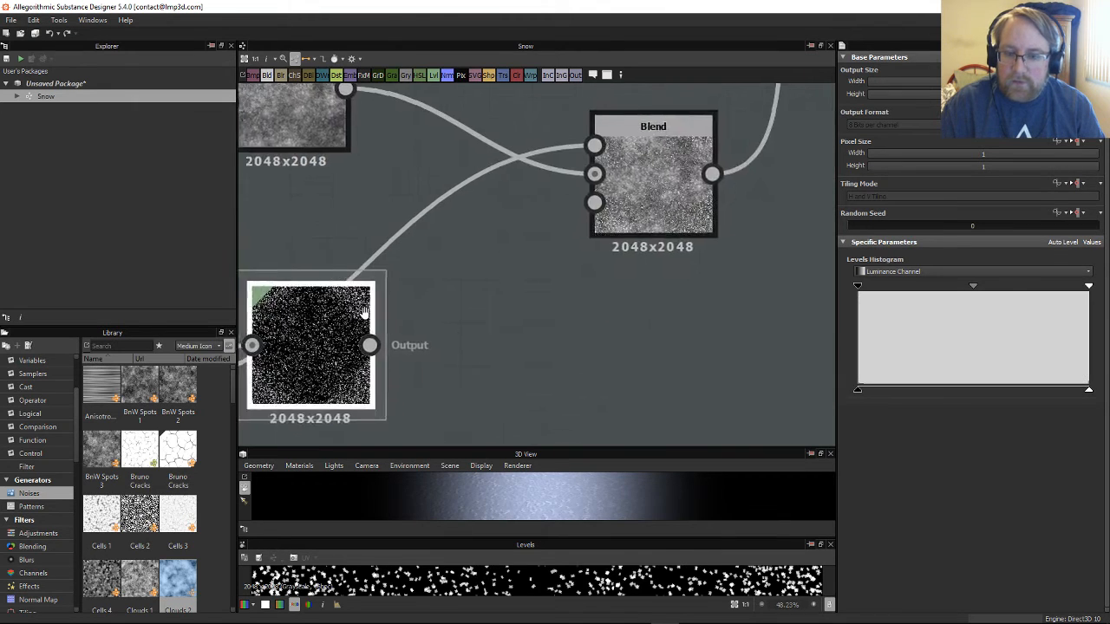
middle_click_drag(364, 312, 380, 305)
scroll(380, 305, "down", 3)
left_click_drag(384, 325, 512, 210)
middle_click_drag(387, 345, 543, 254)
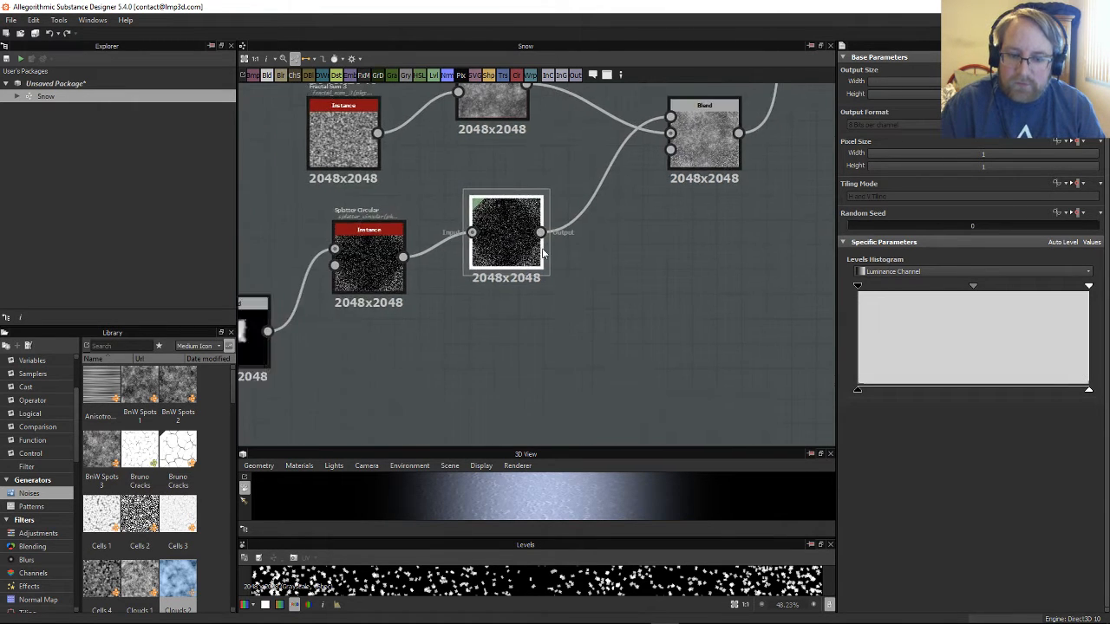
scroll(563, 252, "up", 3)
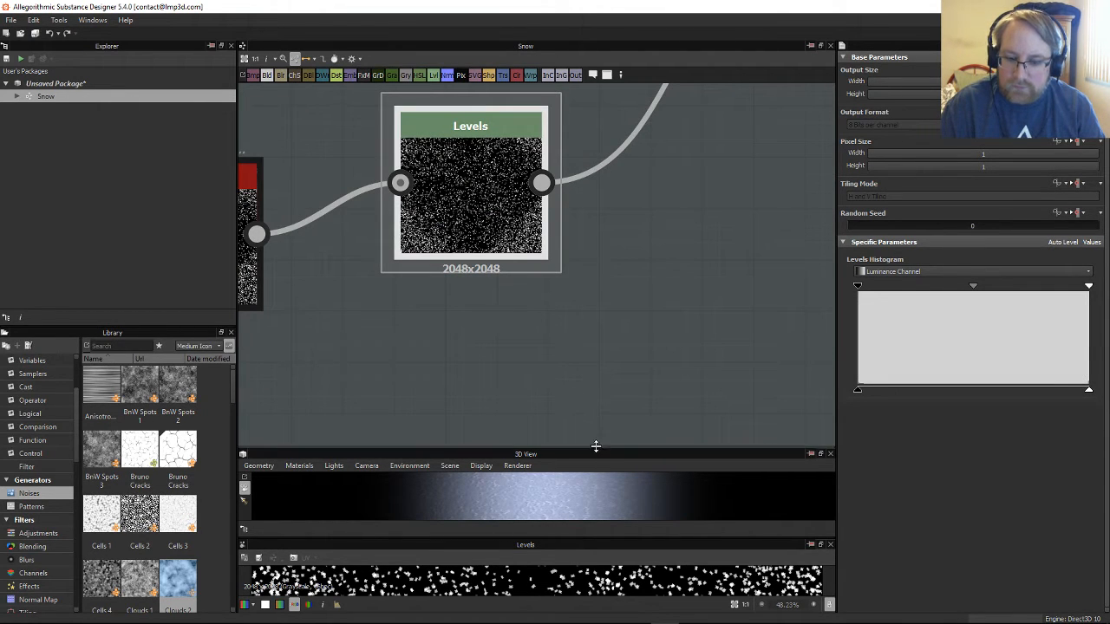
Step: Lower the Levels node's output white point to about three quarters, checking the softened flakes on the plane in the 3D view
left_click_drag(596, 446, 619, 238)
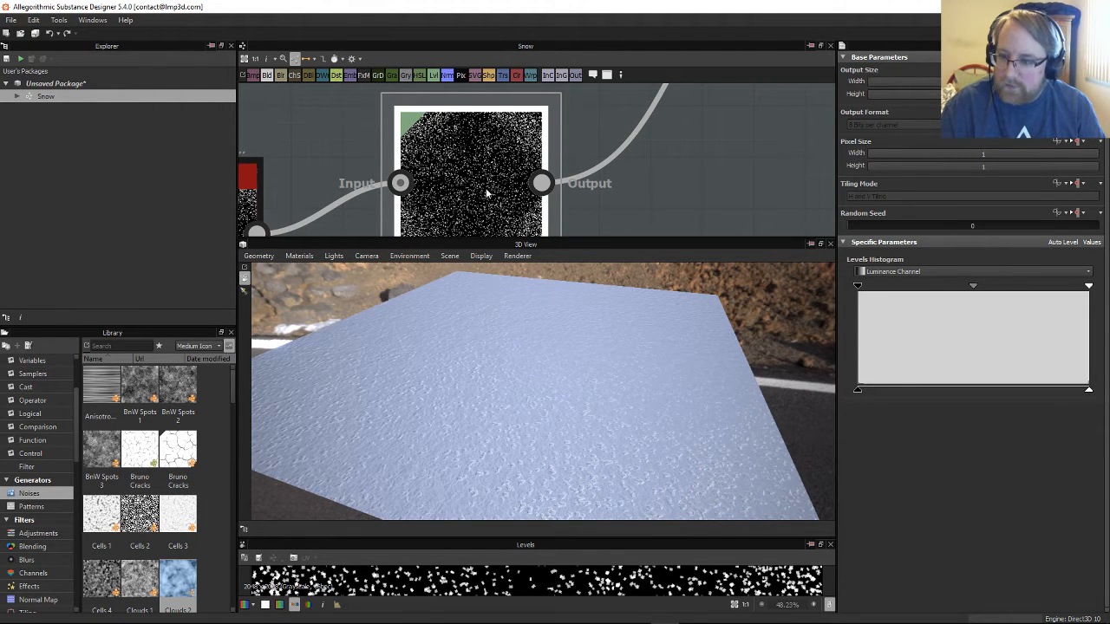
mouse_move(568, 375)
left_mouse_down()
mouse_move(505, 431)
mouse_move(570, 379)
left_mouse_up()
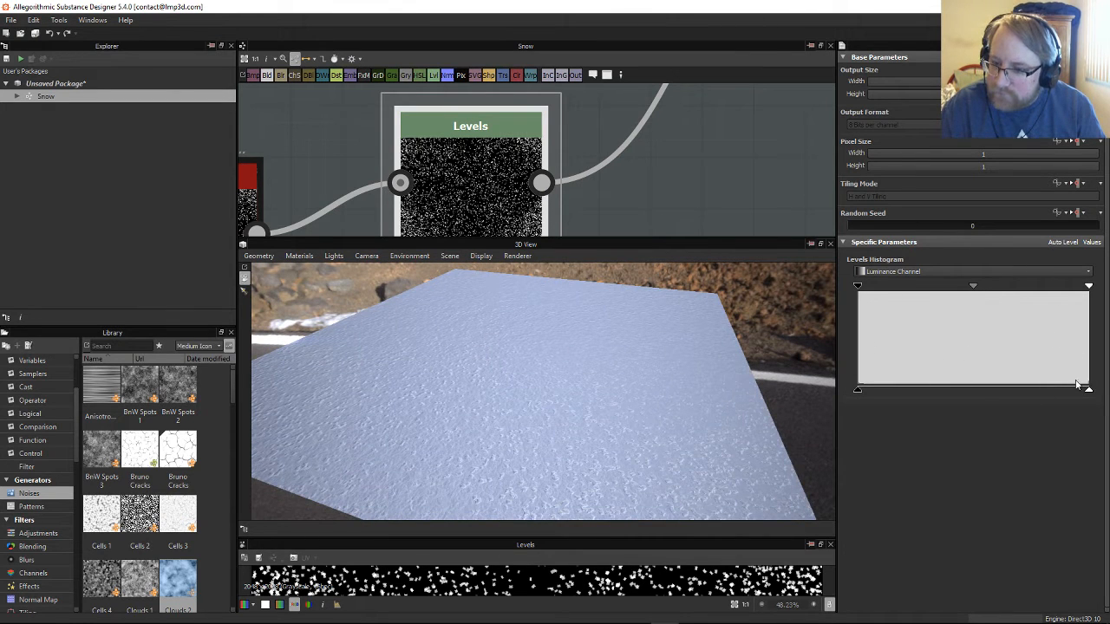
left_click_drag(1089, 391, 1026, 392)
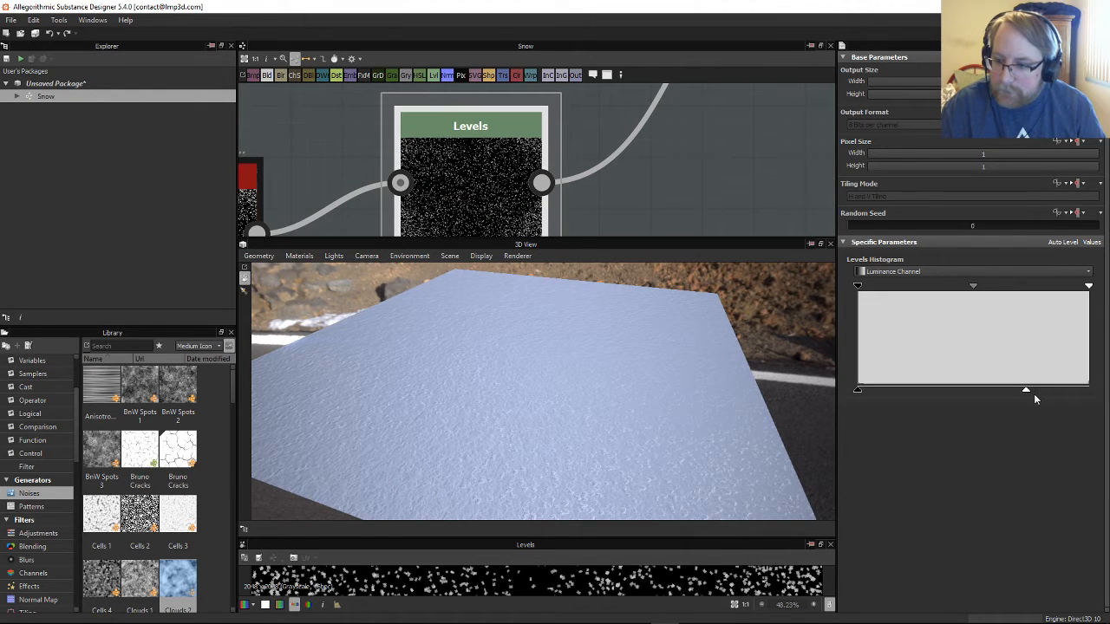
mouse_move(1026, 392)
left_mouse_down()
mouse_move(997, 393)
mouse_move(1016, 392)
left_mouse_up()
left_click_drag(681, 365, 681, 399)
scroll(698, 390, "down", 5)
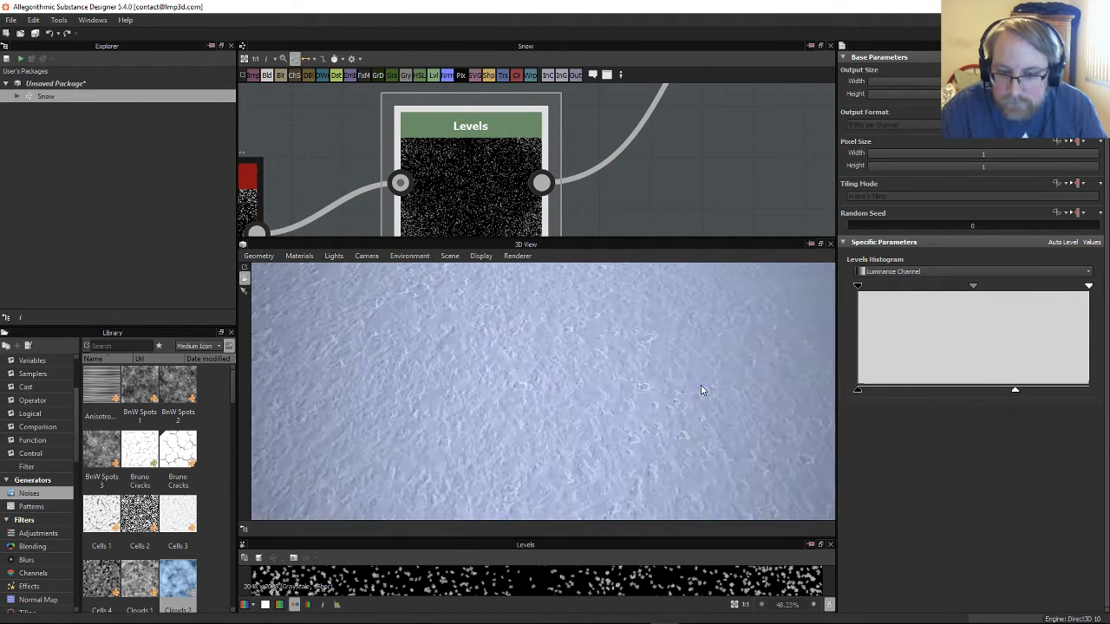
left_click_drag(1016, 391, 1026, 391)
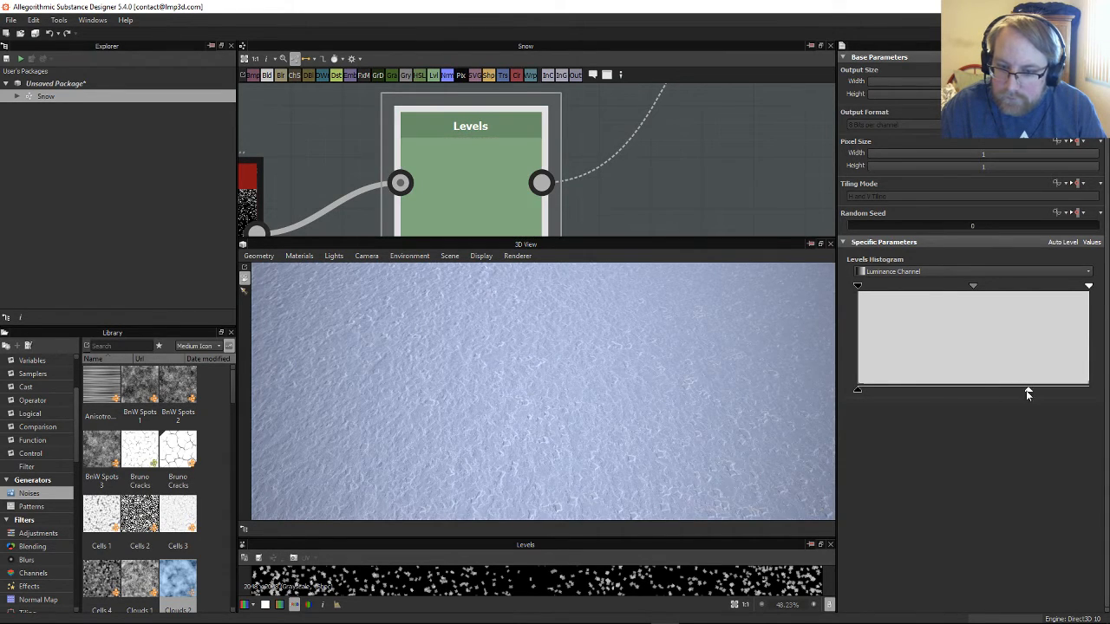
left_click_drag(512, 382, 634, 506)
scroll(584, 335, "down", 3)
Step: Move all noise and flake nodes as a group away from the Normal node and enclose them in a frame
scroll(624, 294, "down", 5)
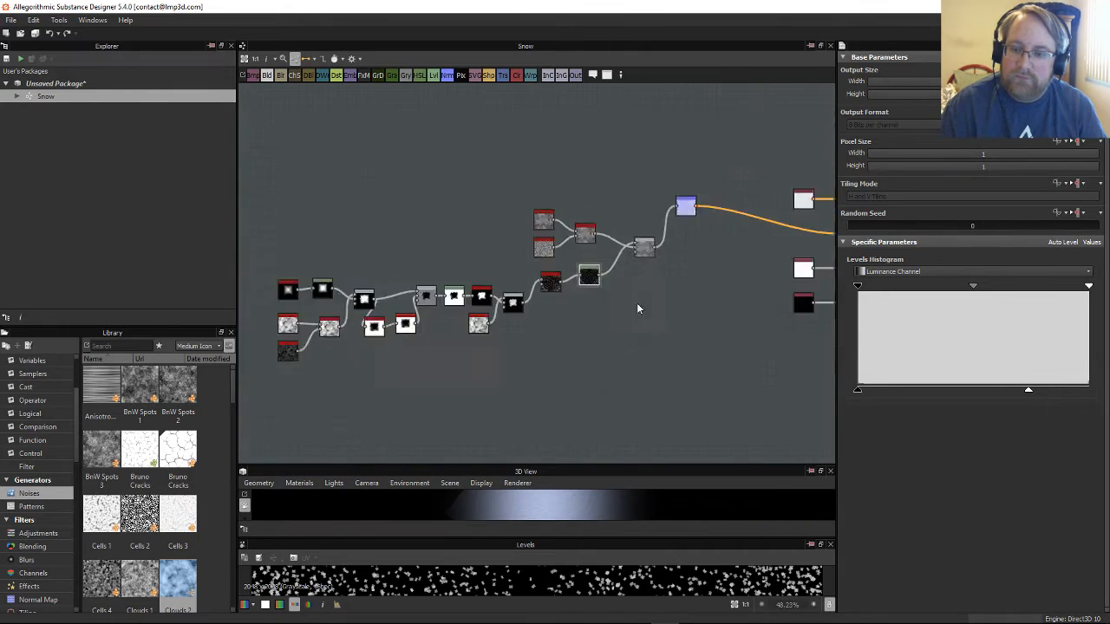
left_click_drag(356, 155, 734, 317)
left_click_drag(737, 247, 595, 167)
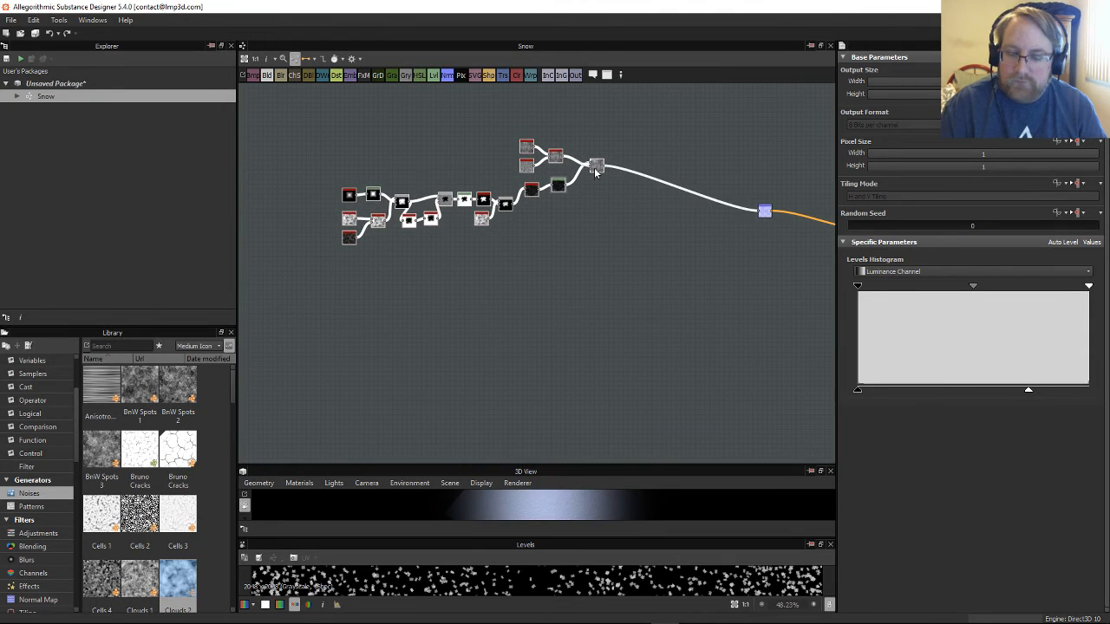
right_click(594, 168)
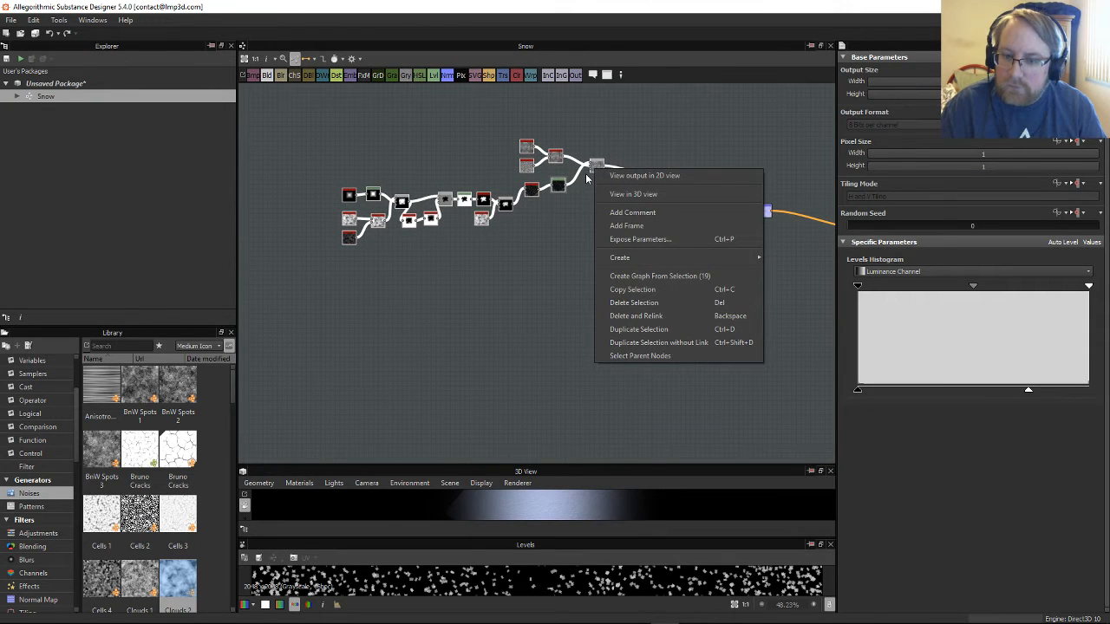
mouse_move(670, 257)
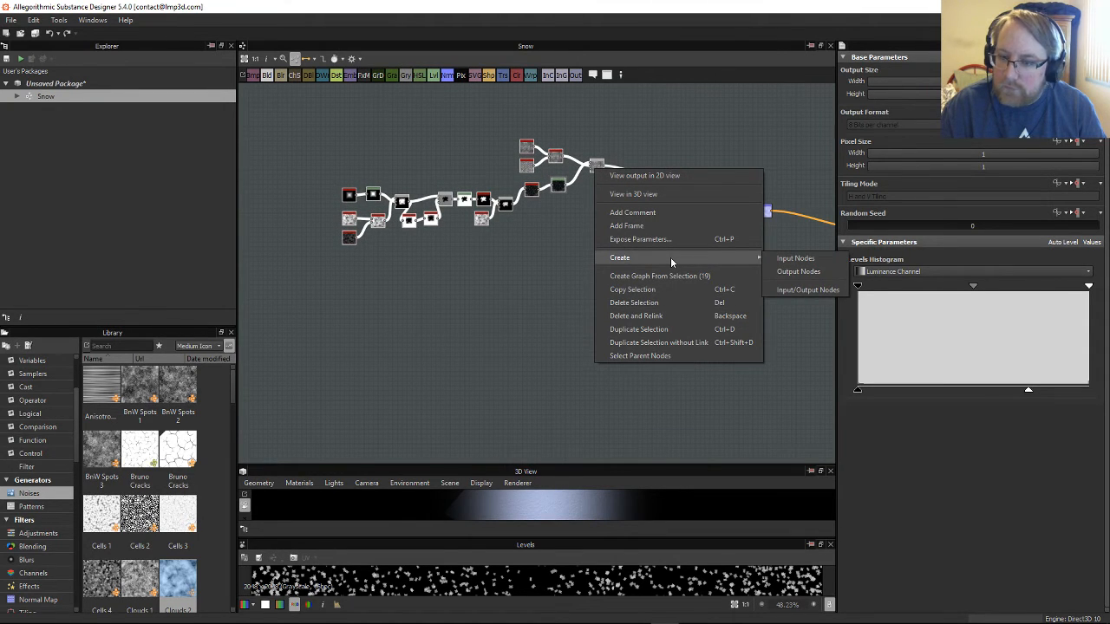
left_click(656, 225)
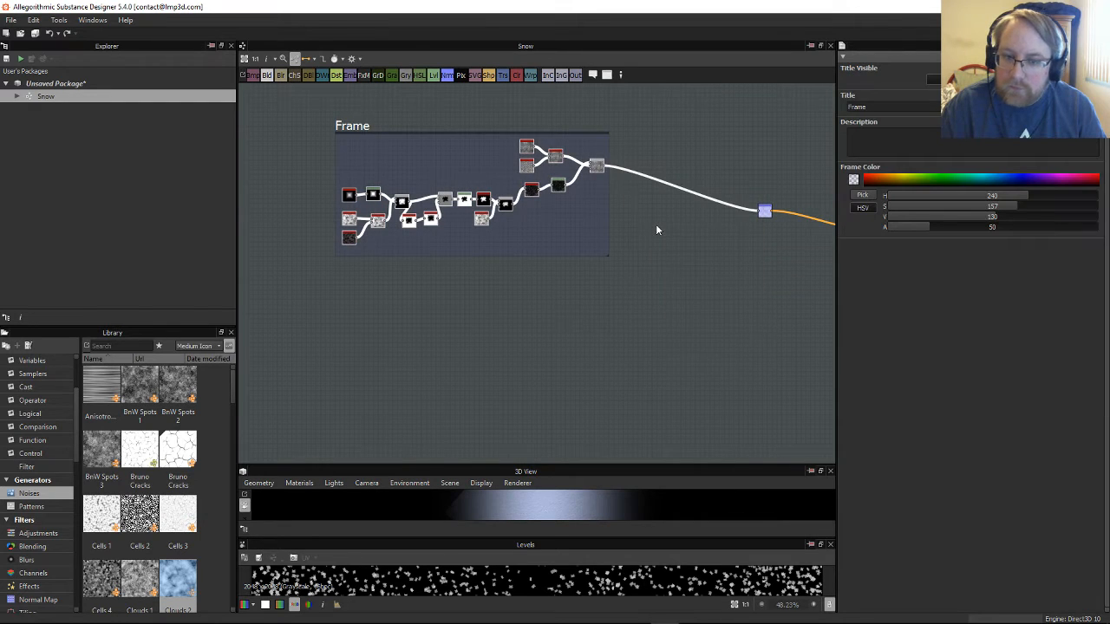
Step: Set the new frame's title to "Snow Surface"
left_click(349, 127)
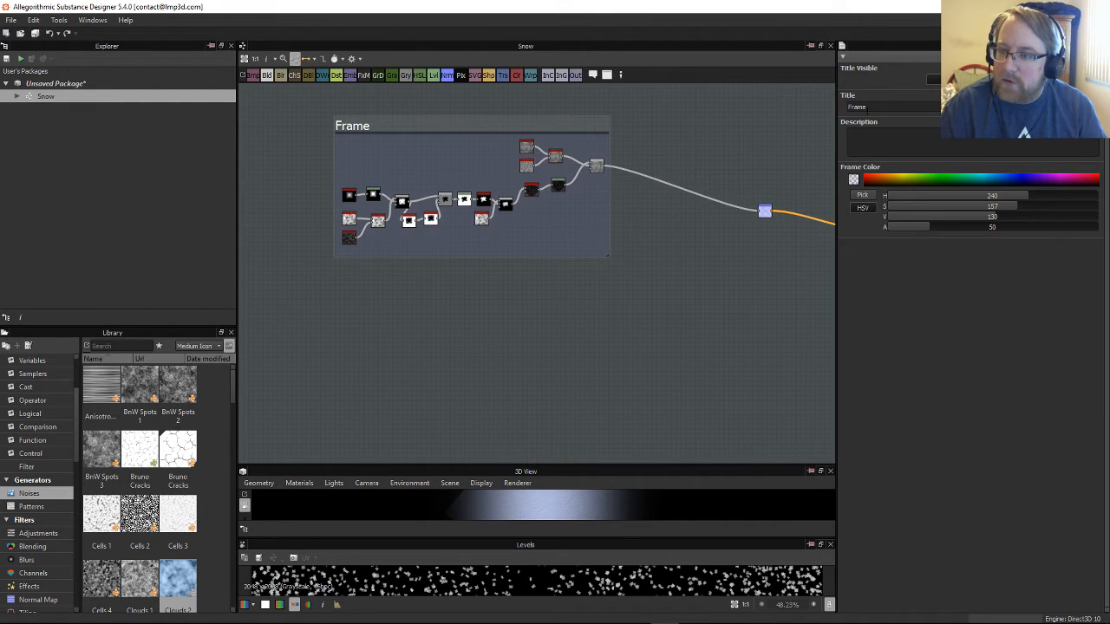
key("BackSpace")
type("S")
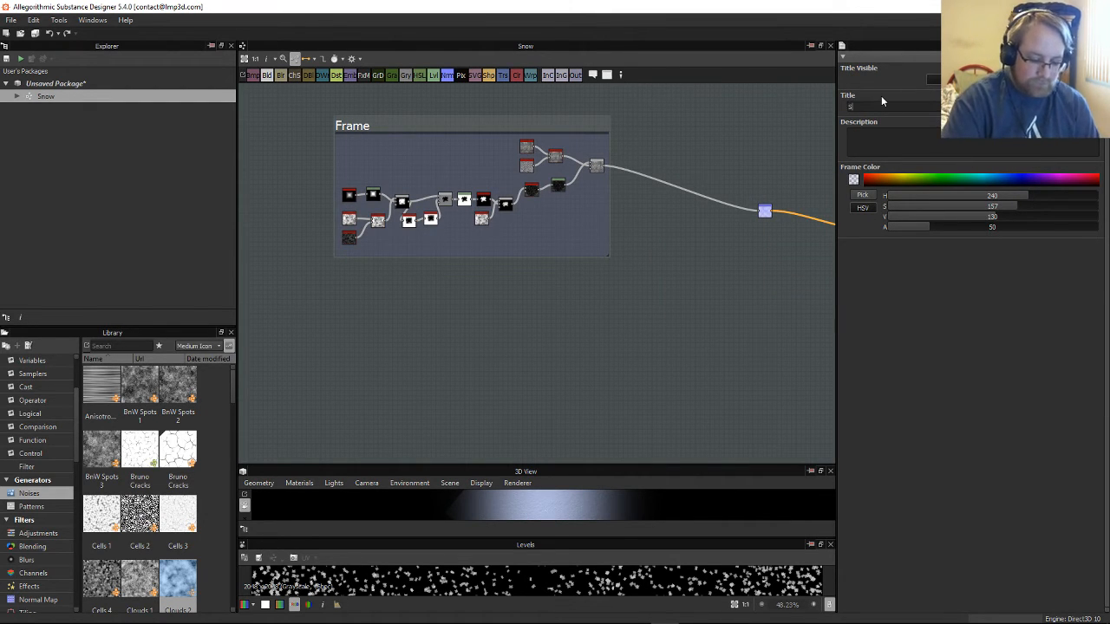
type("now Surface")
key("Return")
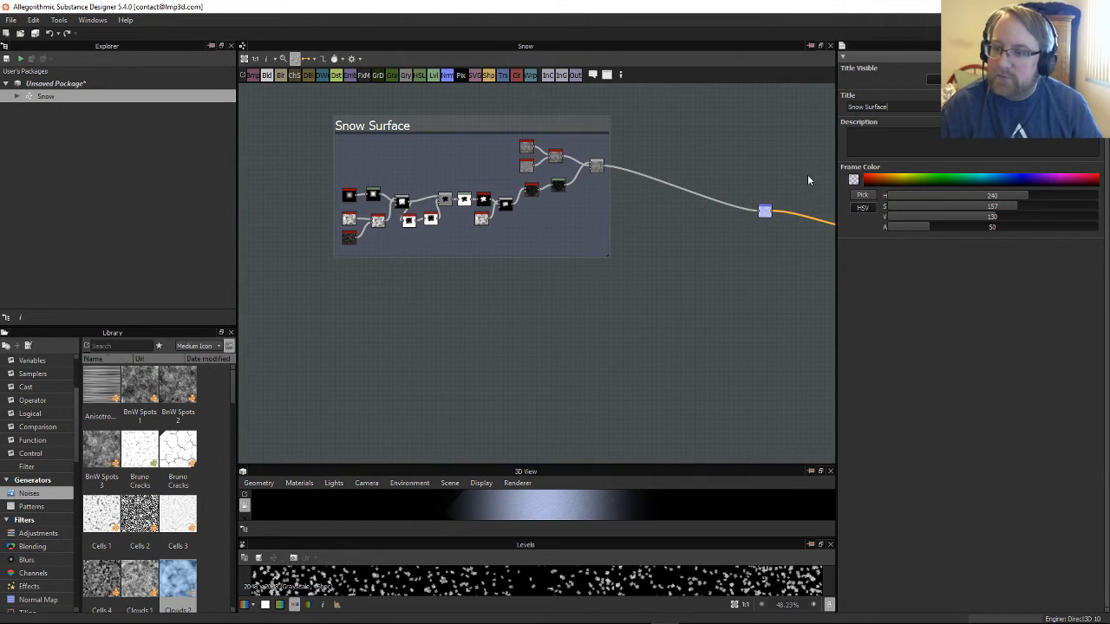
left_click(690, 278)
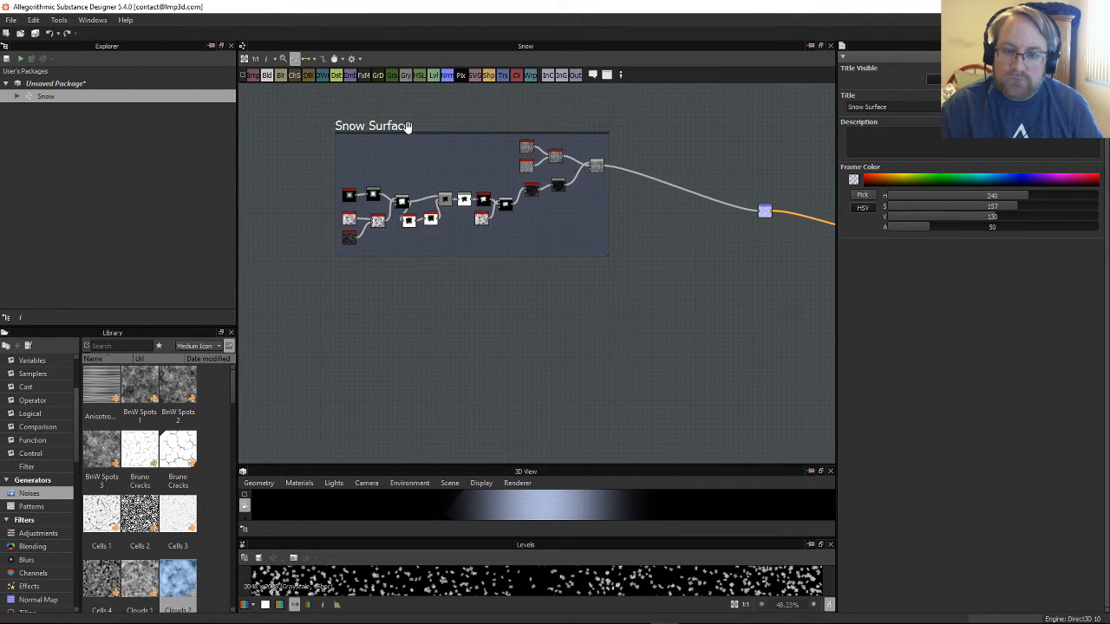
Step: Move the Snow Surface frame farther from the Normal node to free up room in the graph
left_click_drag(404, 129, 315, 117)
left_click(683, 259)
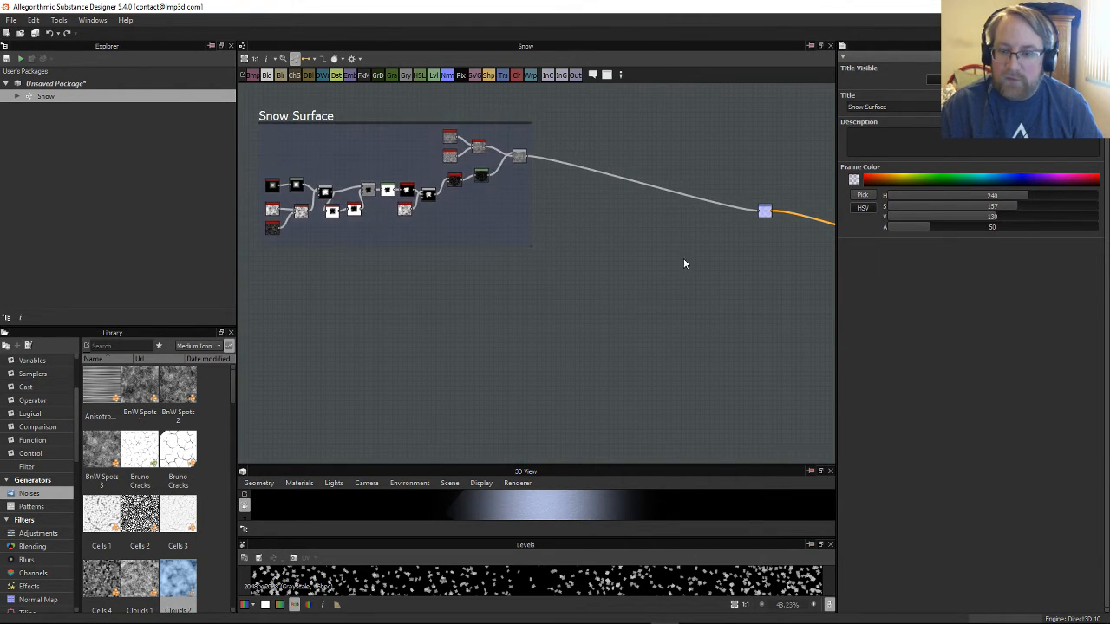
scroll(707, 299, "up", 3)
middle_click_drag(723, 271, 643, 294)
scroll(643, 294, "down", 3)
middle_click_drag(427, 251, 446, 295)
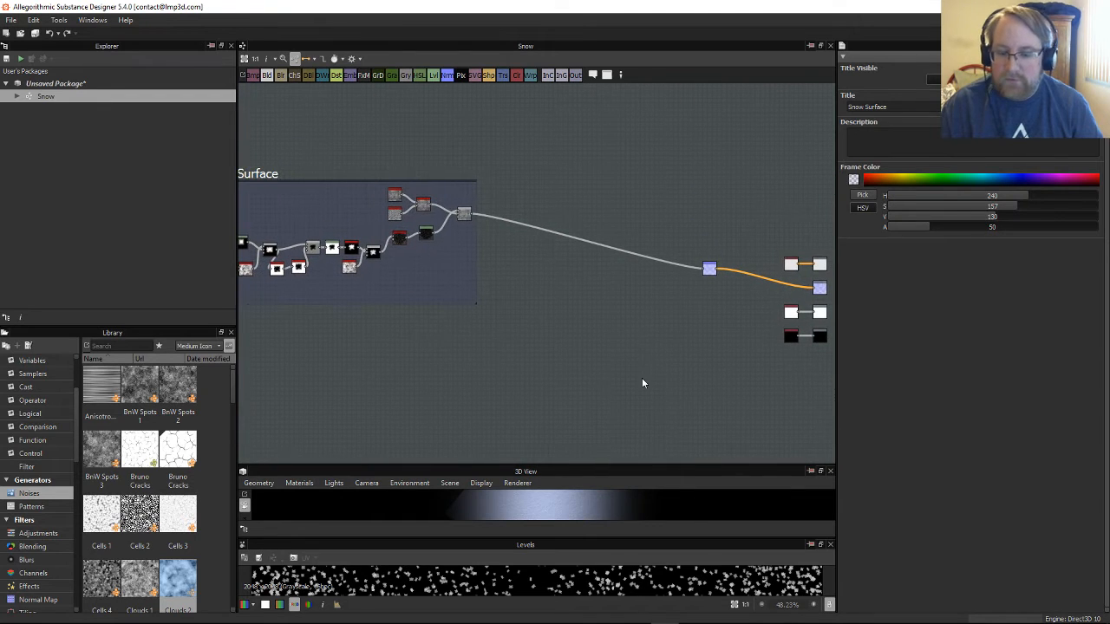
middle_click_drag(666, 424, 620, 314)
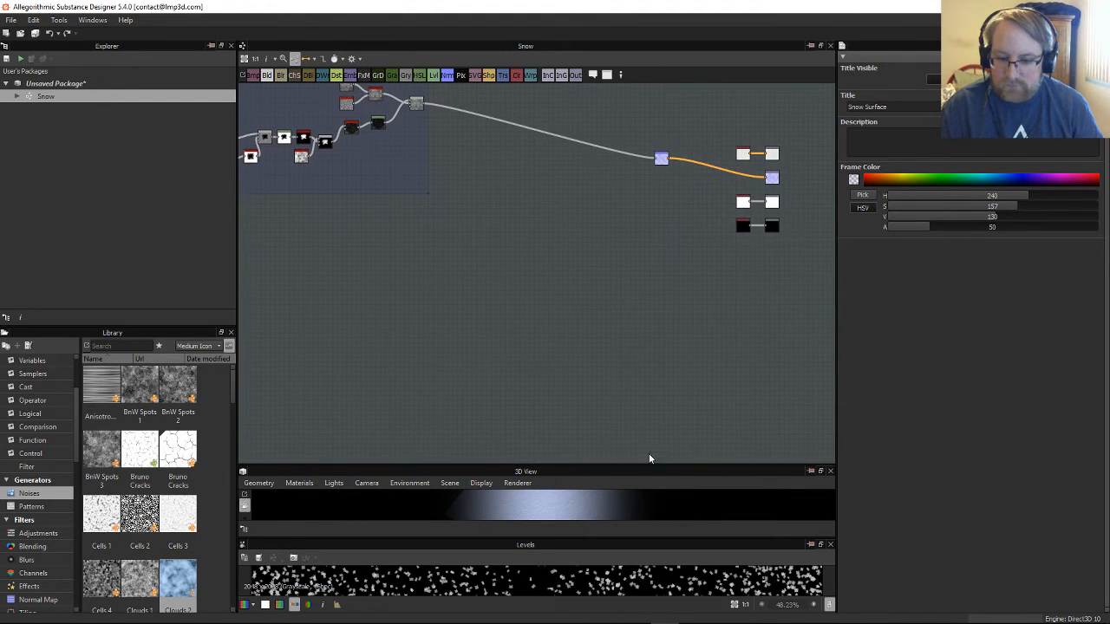
Step: Examine the snow surface on the whole plane from several angles in the 3D view
left_click_drag(649, 466, 655, 158)
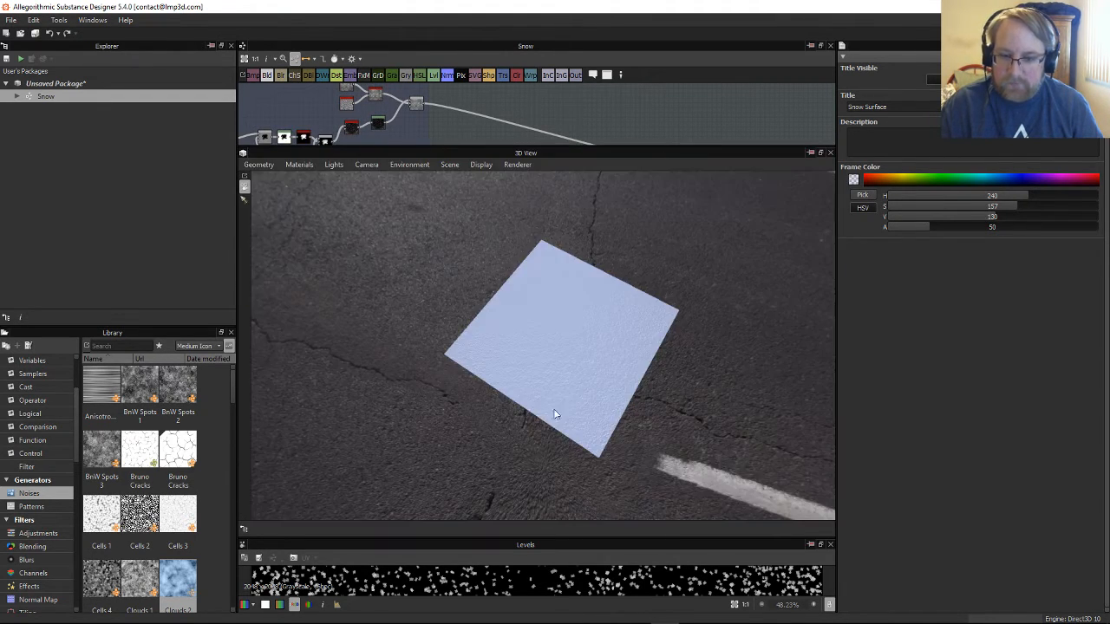
left_click_drag(555, 417, 596, 356)
scroll(597, 355, "up", 6)
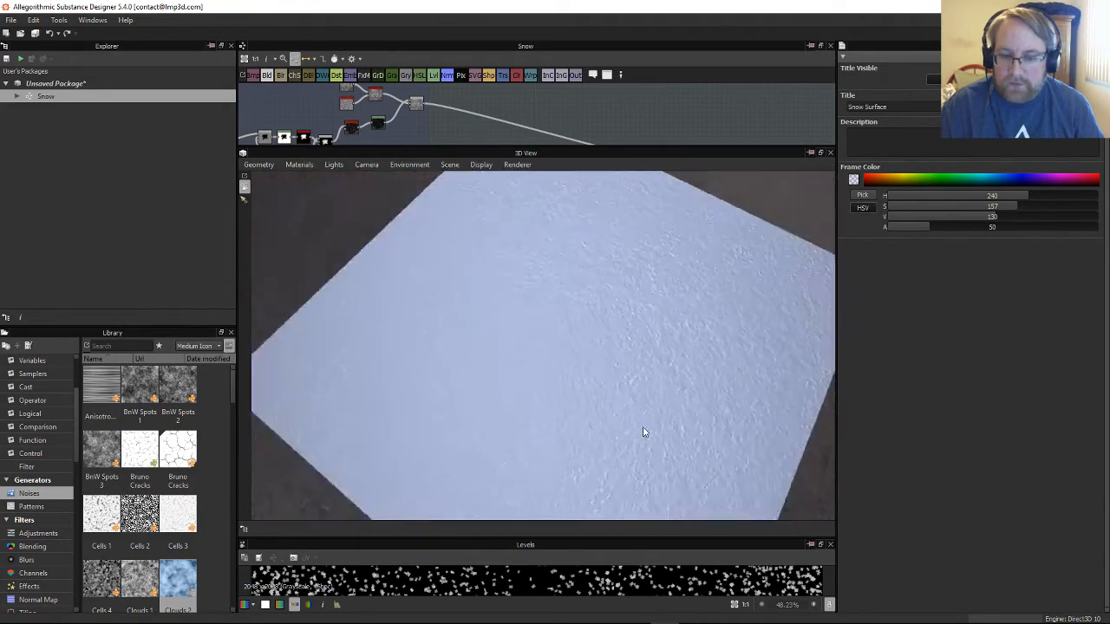
left_click_drag(643, 432, 682, 393)
scroll(682, 393, "down", 5)
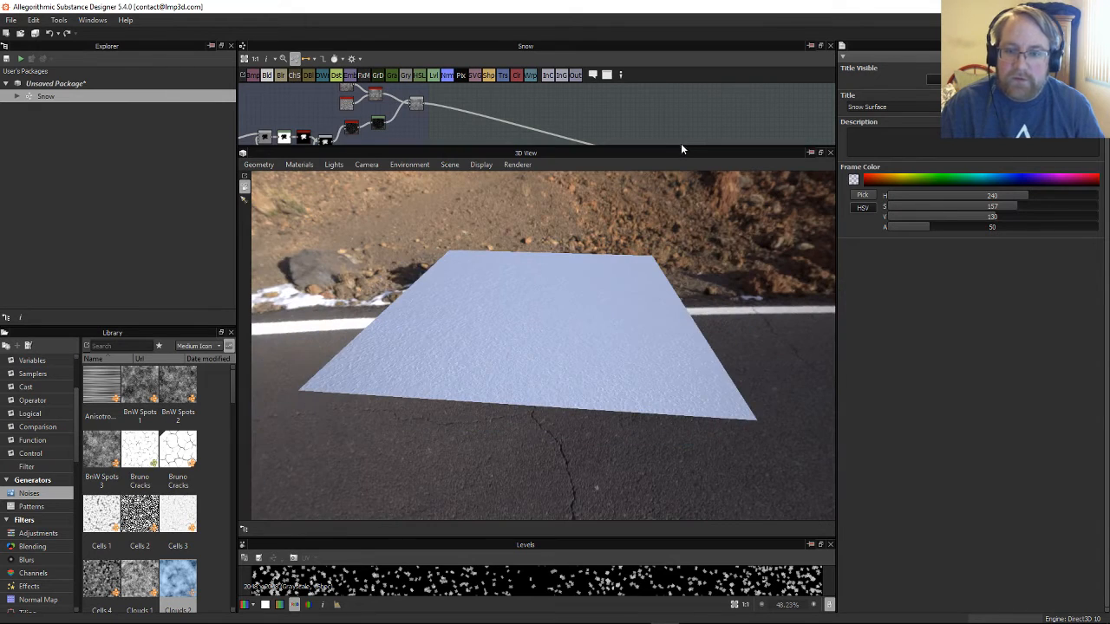
left_click_drag(681, 145, 685, 322)
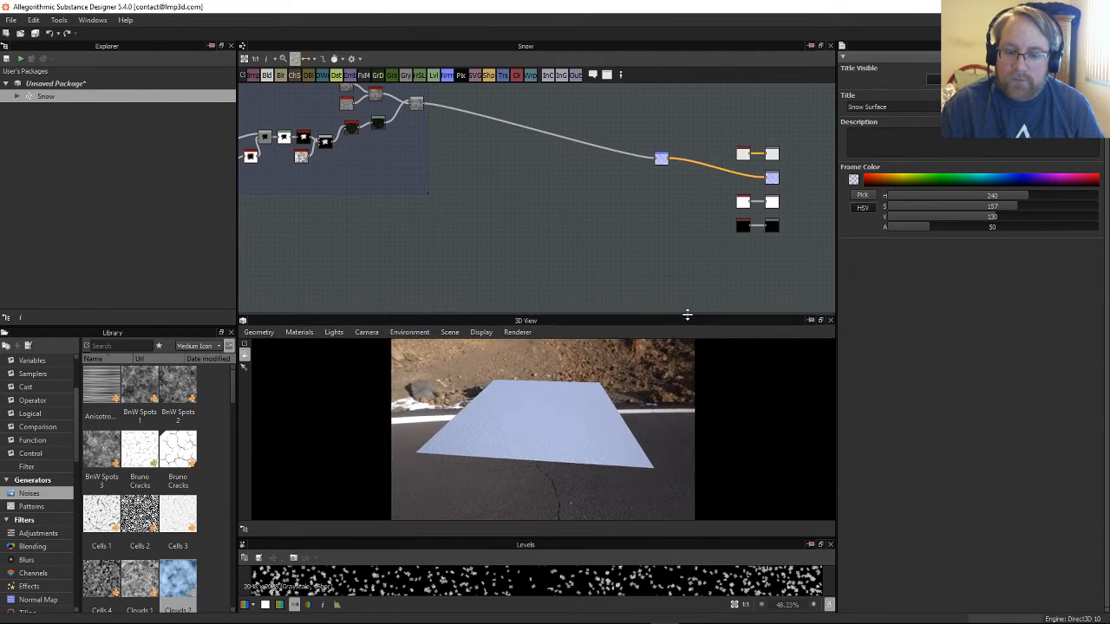
Step: Add a Perlin Noise Zoom node in the space between the frame and the Normal node and set its Distance to 4
scroll(588, 251, "up", 2)
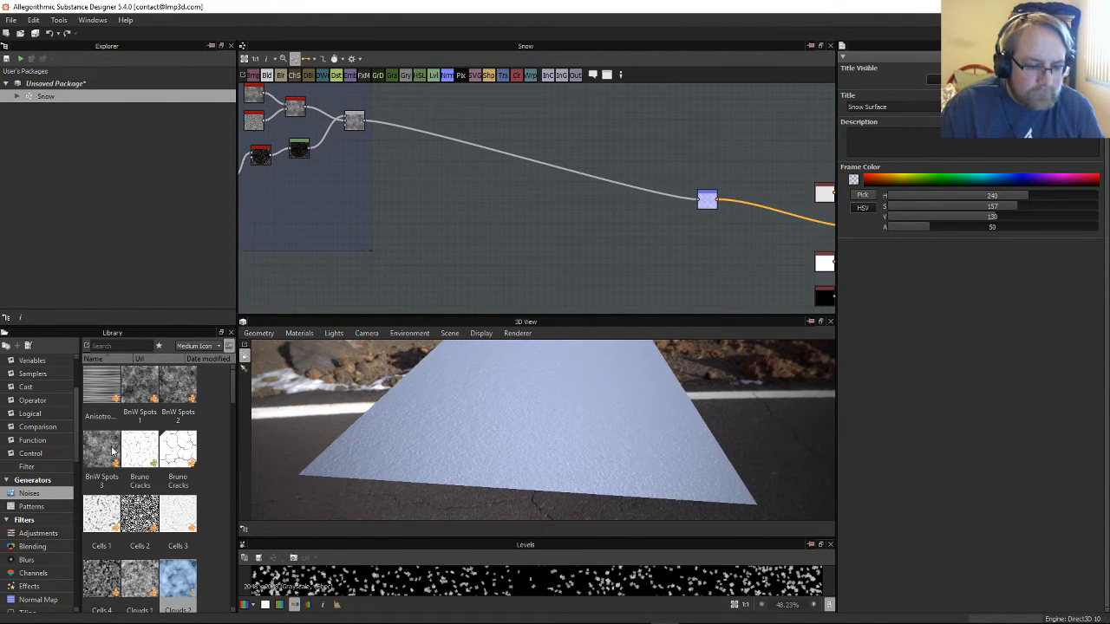
scroll(111, 450, "down", 5)
scroll(189, 473, "down", 8)
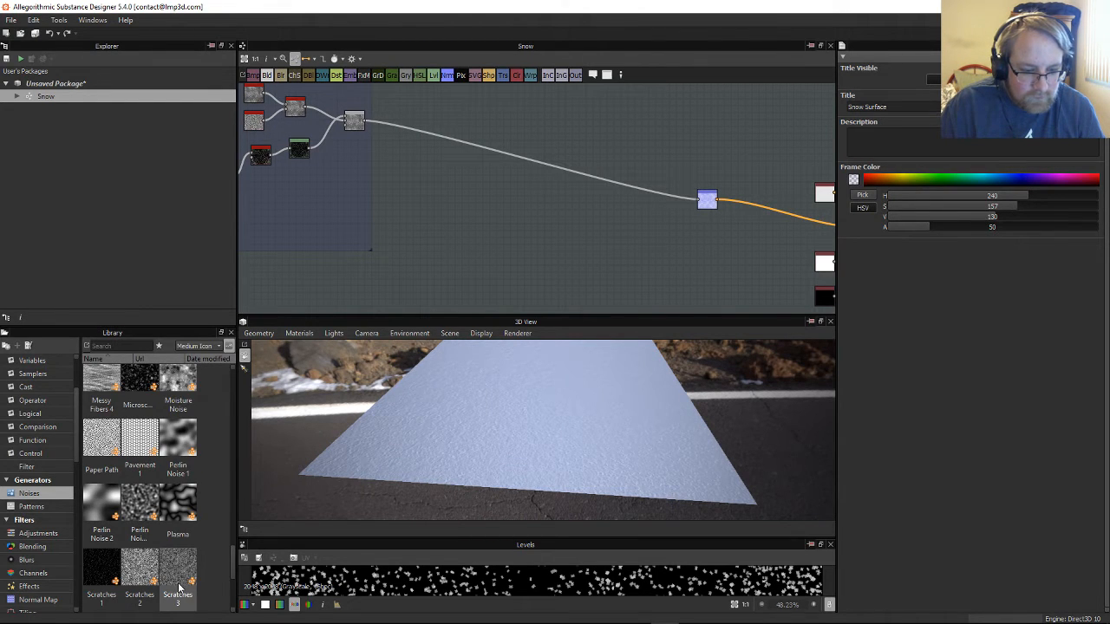
left_click_drag(151, 501, 491, 240)
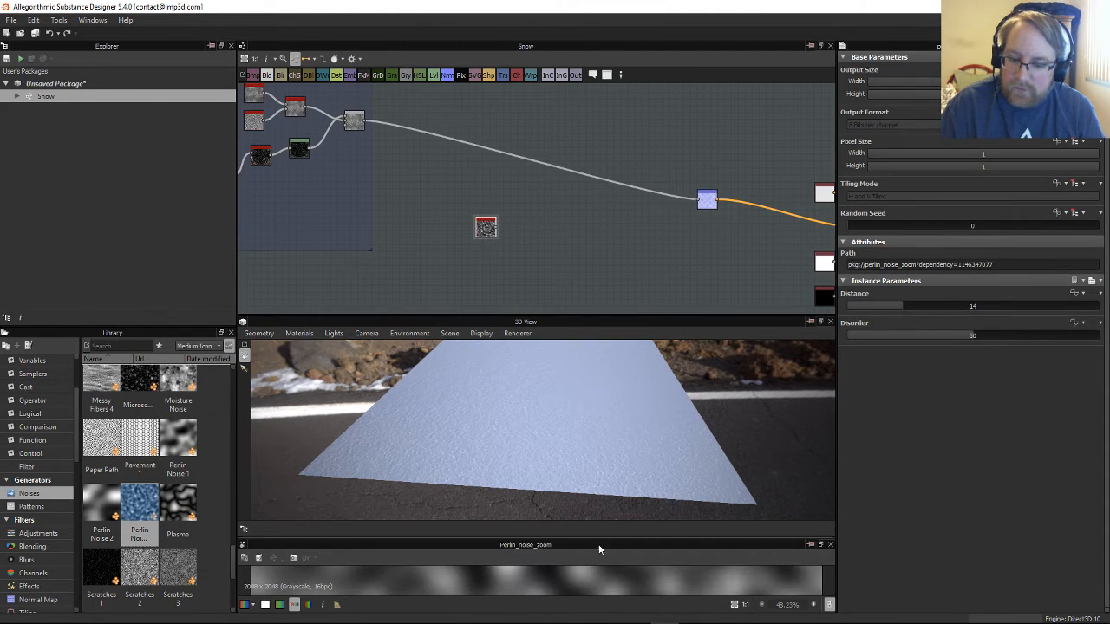
left_click_drag(612, 538, 614, 337)
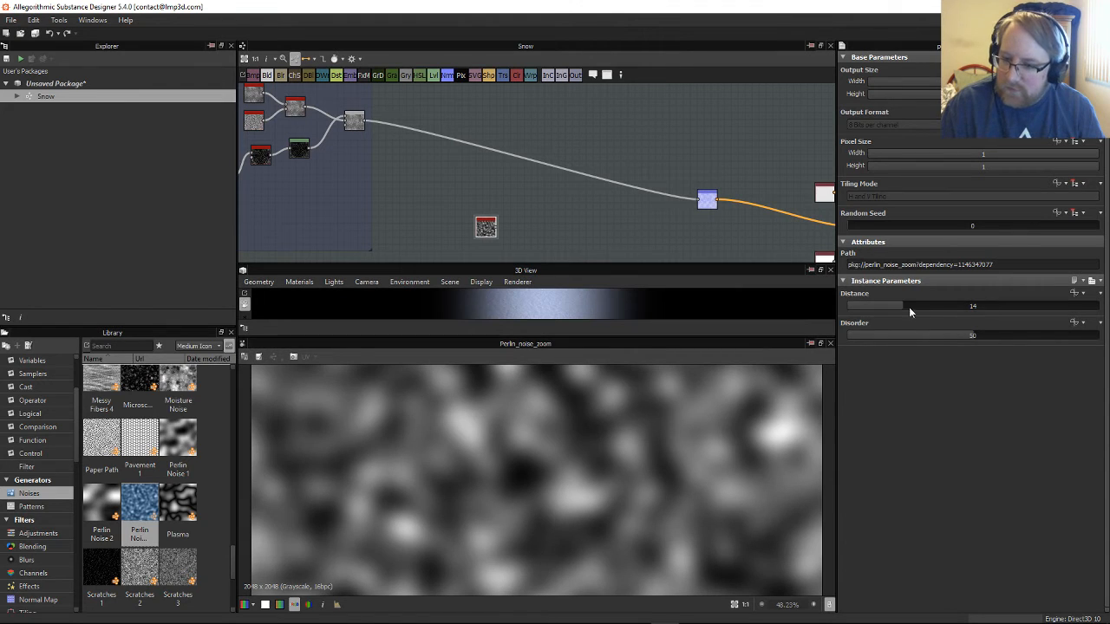
left_click_drag(885, 306, 864, 306)
scroll(598, 449, "down", 6)
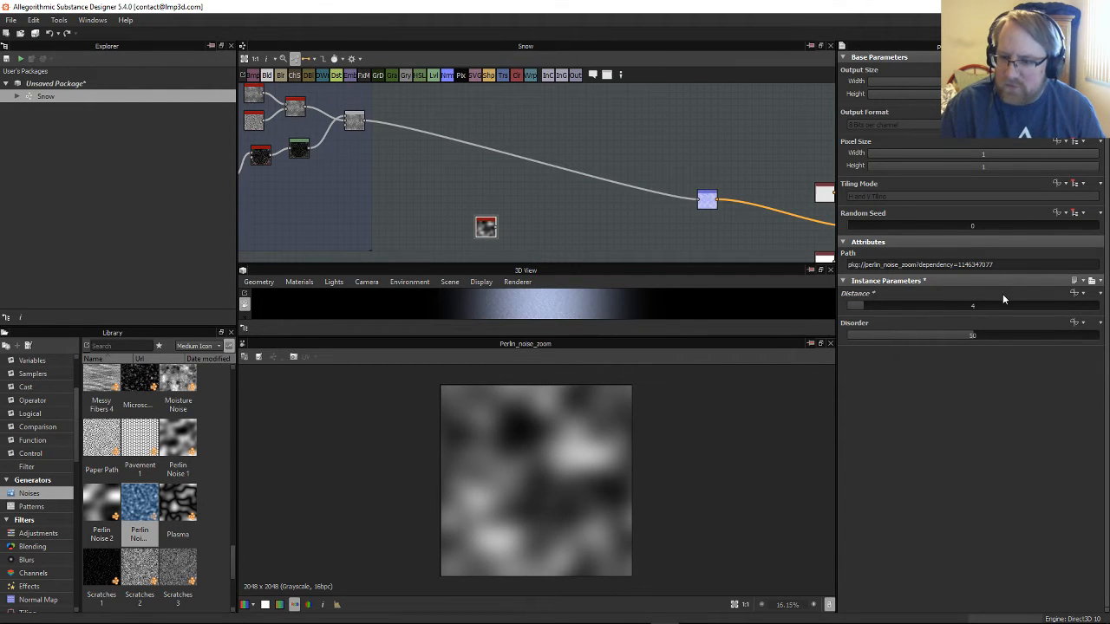
Step: Set the Perlin Noise Zoom node's Disorder to 2
left_click_drag(972, 337, 841, 351)
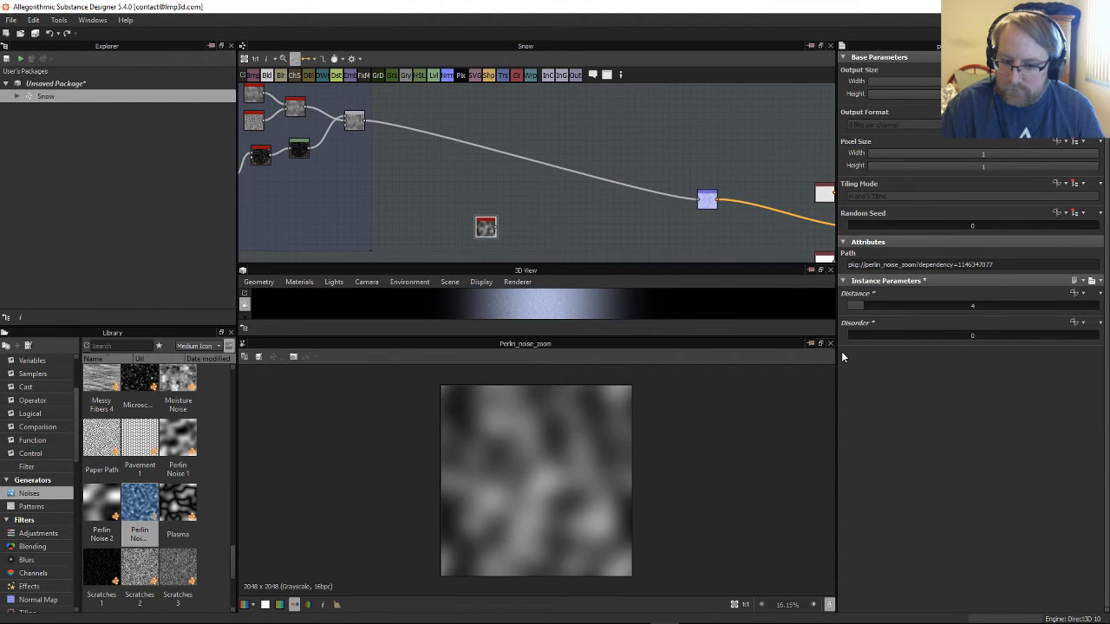
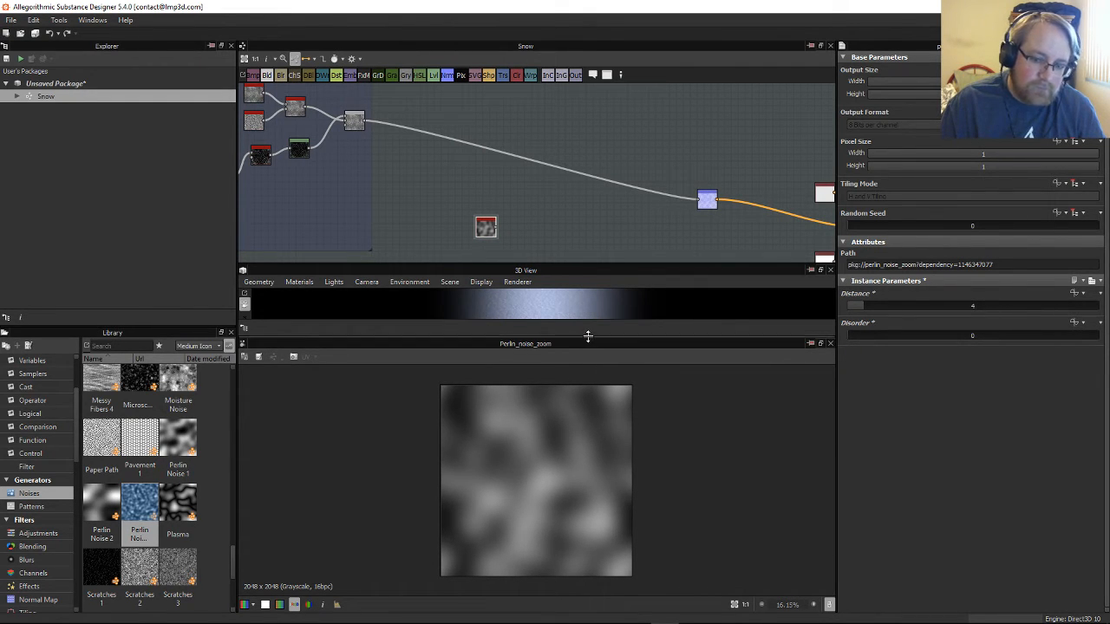
left_click_drag(588, 335, 588, 354)
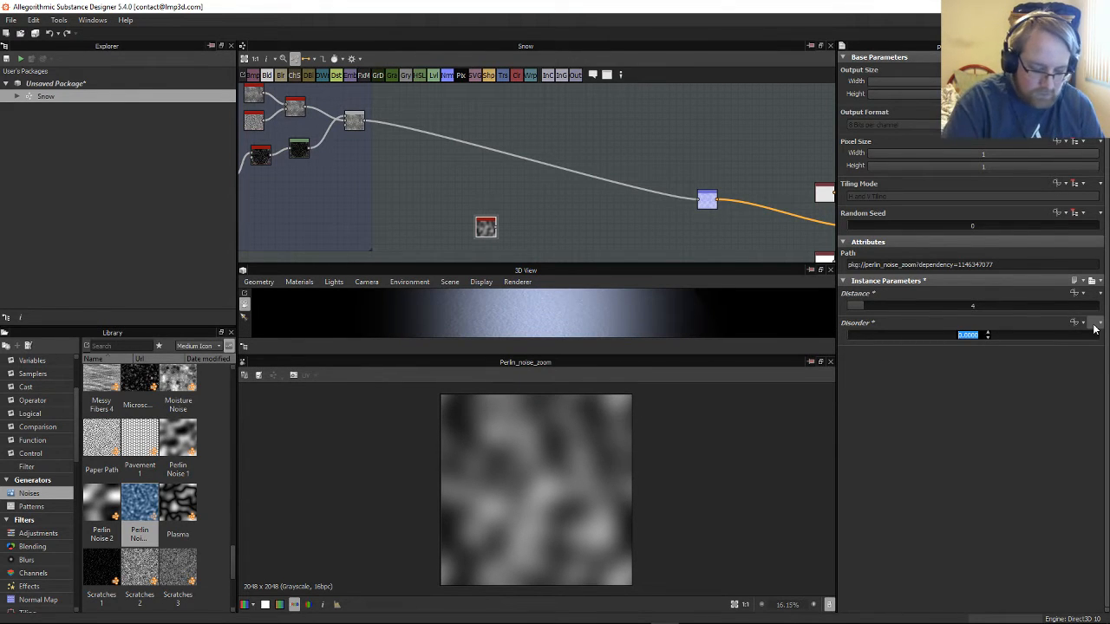
type("5")
key("Return")
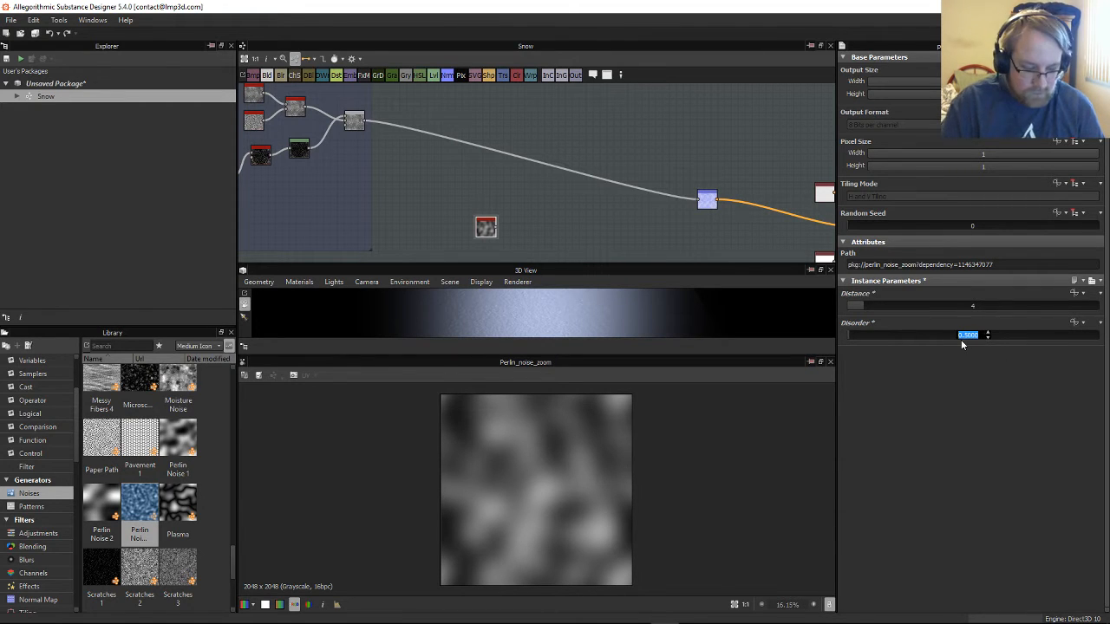
type("2")
key("Return")
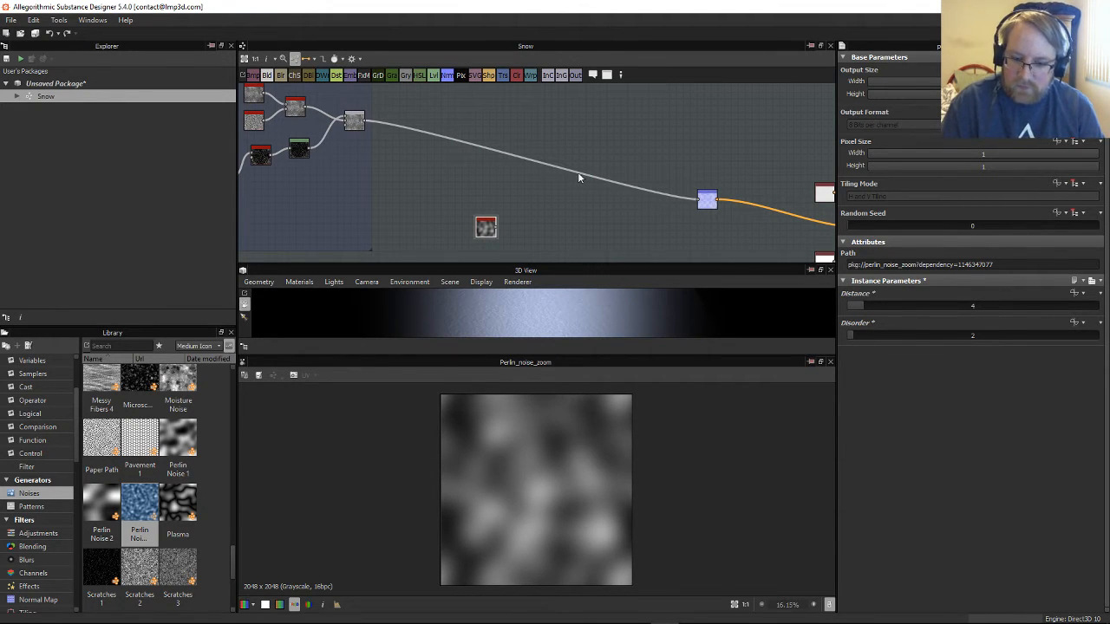
scroll(619, 486, "up", 1)
scroll(622, 482, "up", 5)
scroll(626, 480, "down", 7)
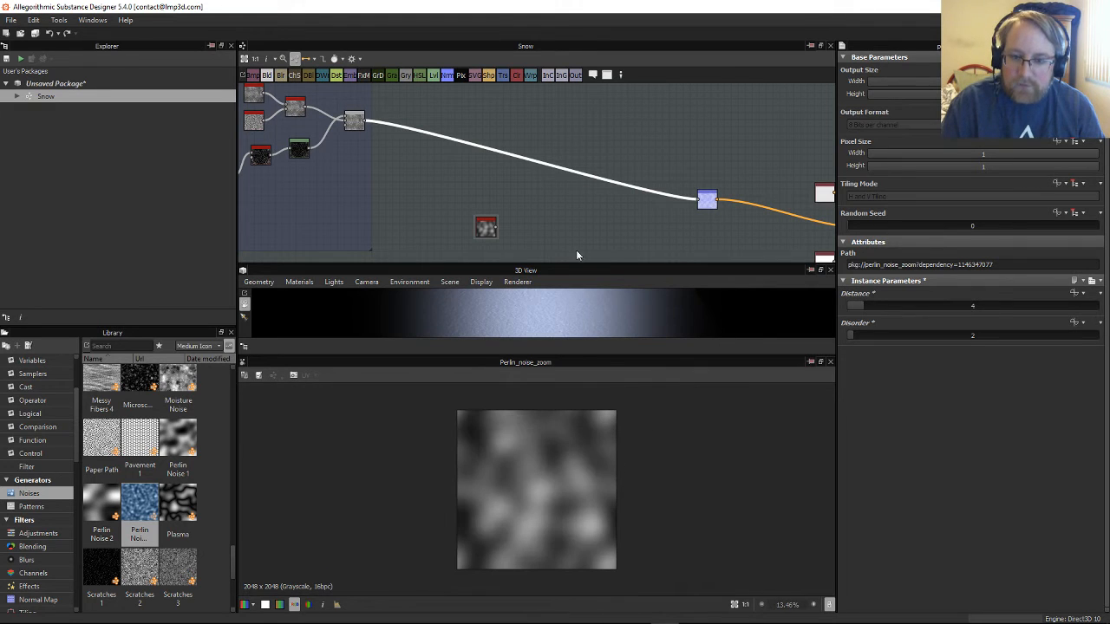
Step: Enlarge the 3D view and add a Fractal Sum Base noise node beside the Perlin Noise Zoom node
left_click_drag(576, 353, 593, 554)
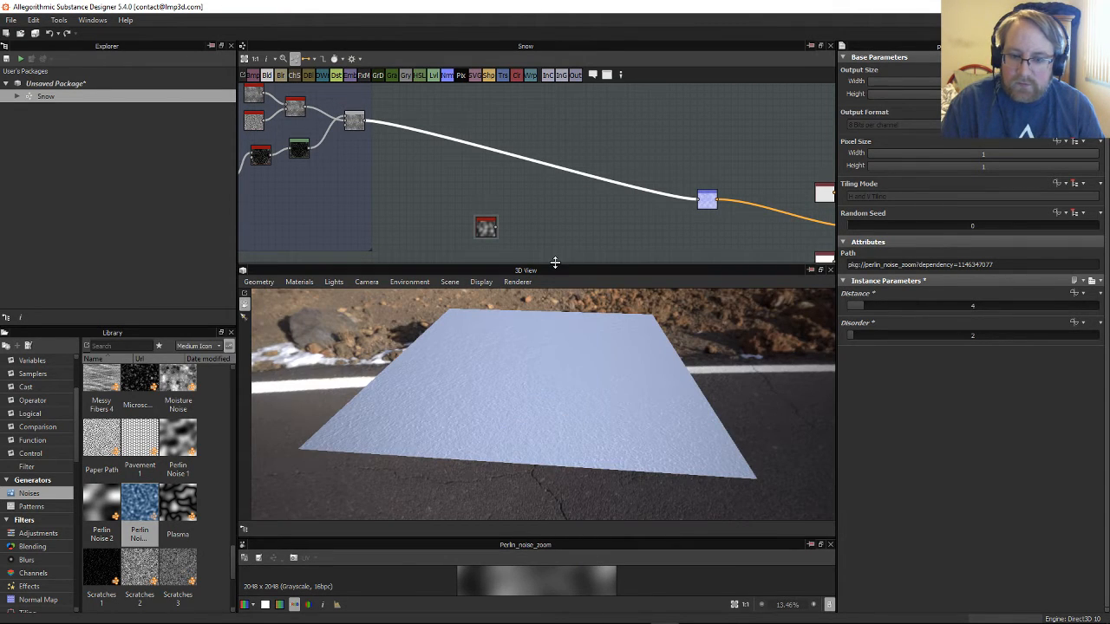
left_click_drag(554, 264, 555, 285)
scroll(490, 195, "up", 3)
middle_click_drag(491, 192, 538, 209)
left_click_drag(526, 261, 408, 192)
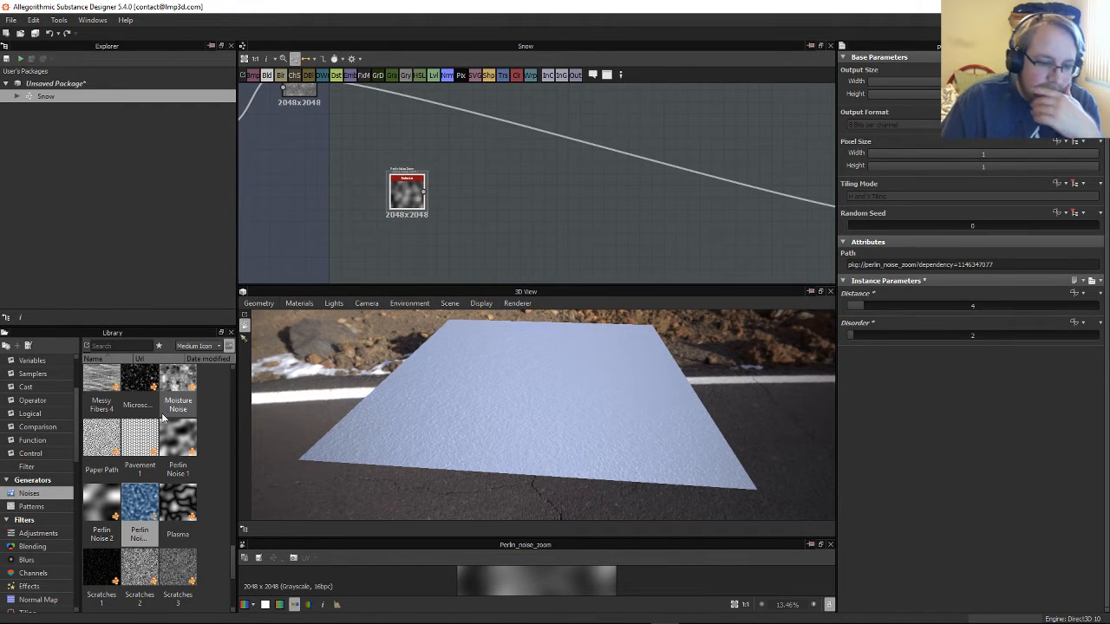
scroll(214, 457, "up", 6)
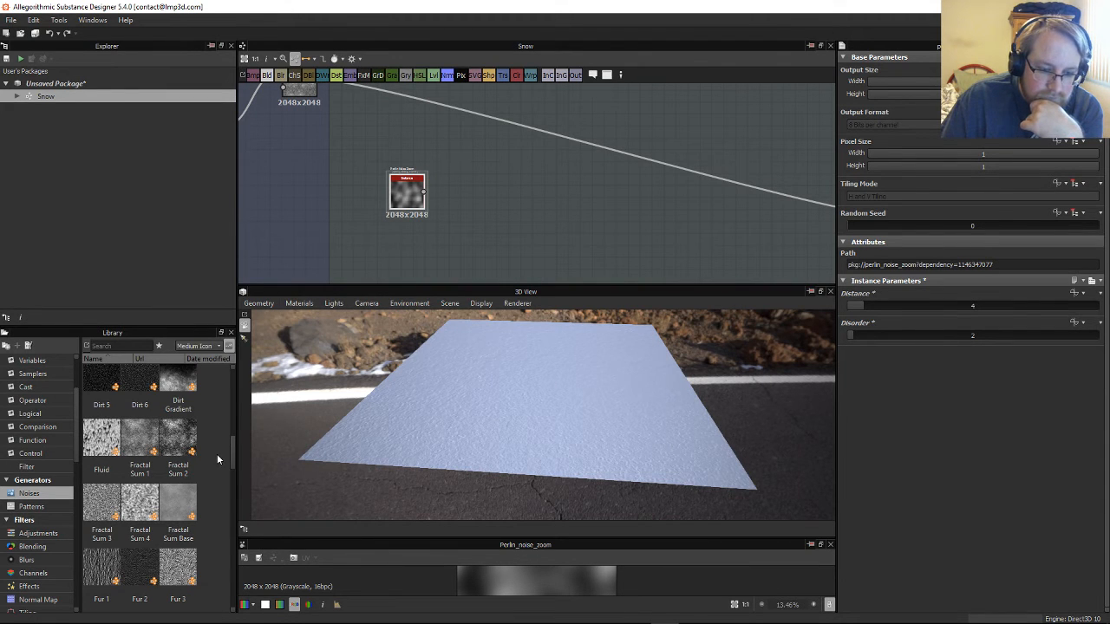
left_click_drag(177, 504, 511, 189)
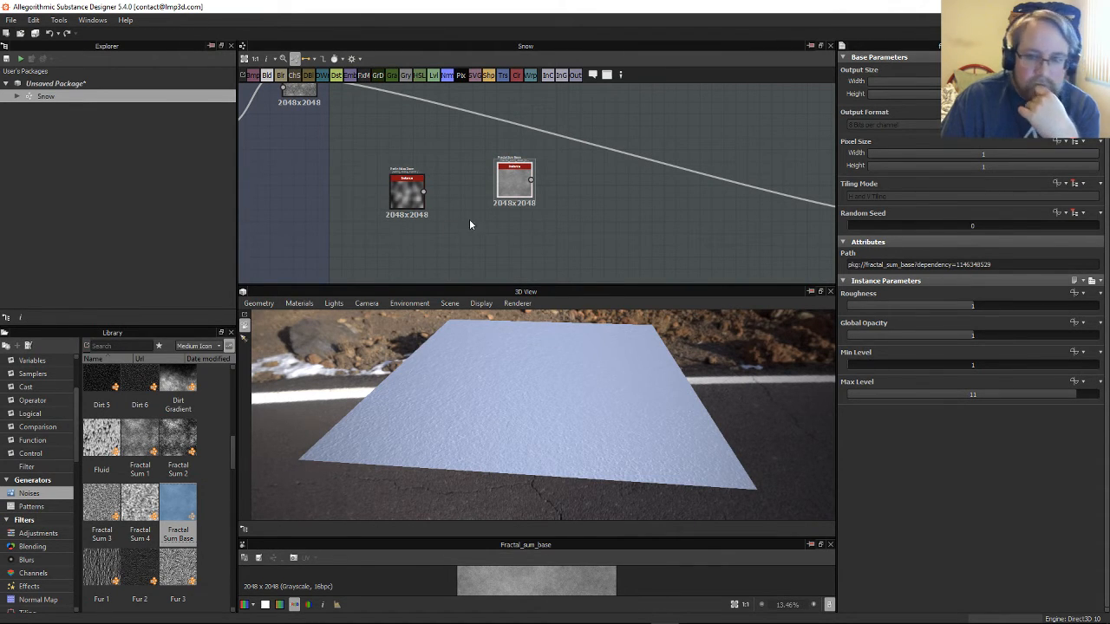
Step: Add a Slope Blur Grayscale node with Fractal Sum Base as its grayscale input and Perlin Noise Zoom as its slope input
key("space")
type("slope")
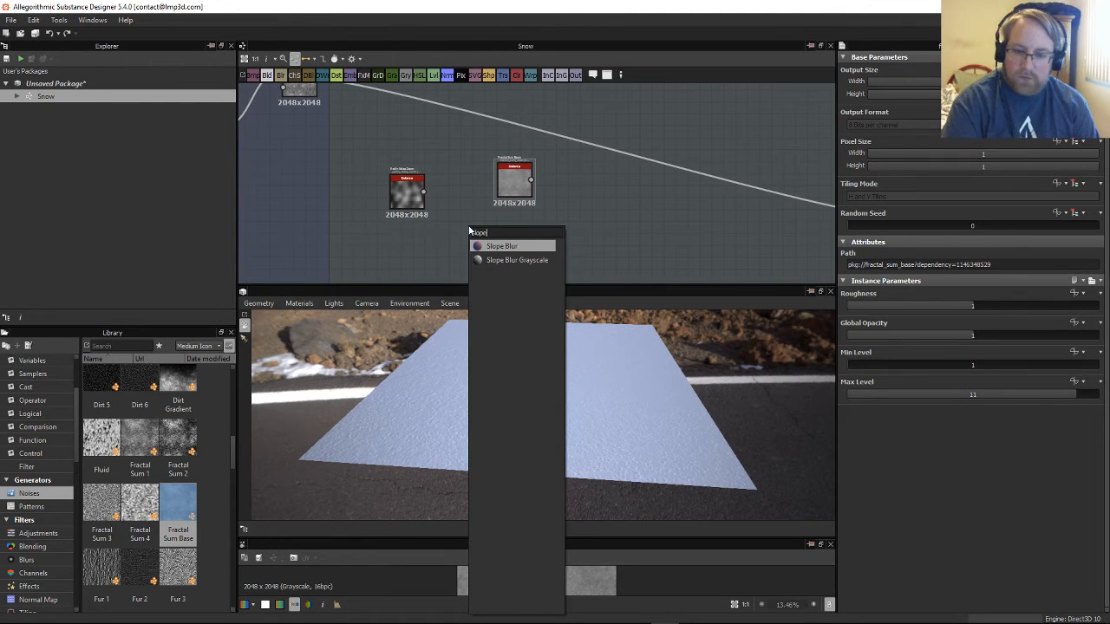
left_click(490, 261)
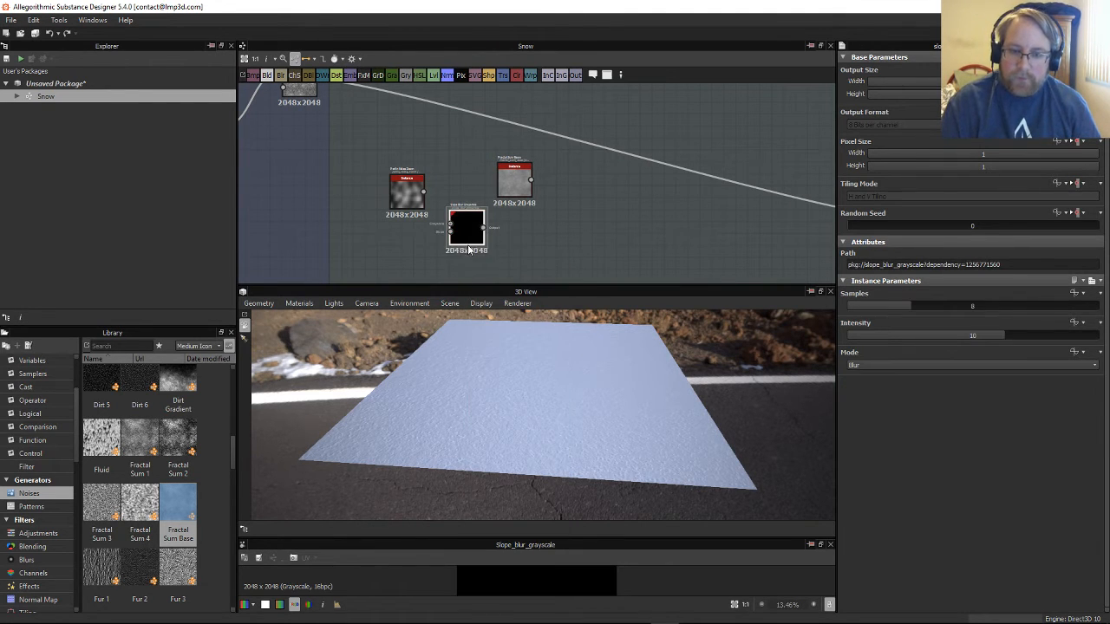
scroll(416, 198, "up", 3)
left_click_drag(305, 224, 306, 254)
scroll(366, 202, "down", 1)
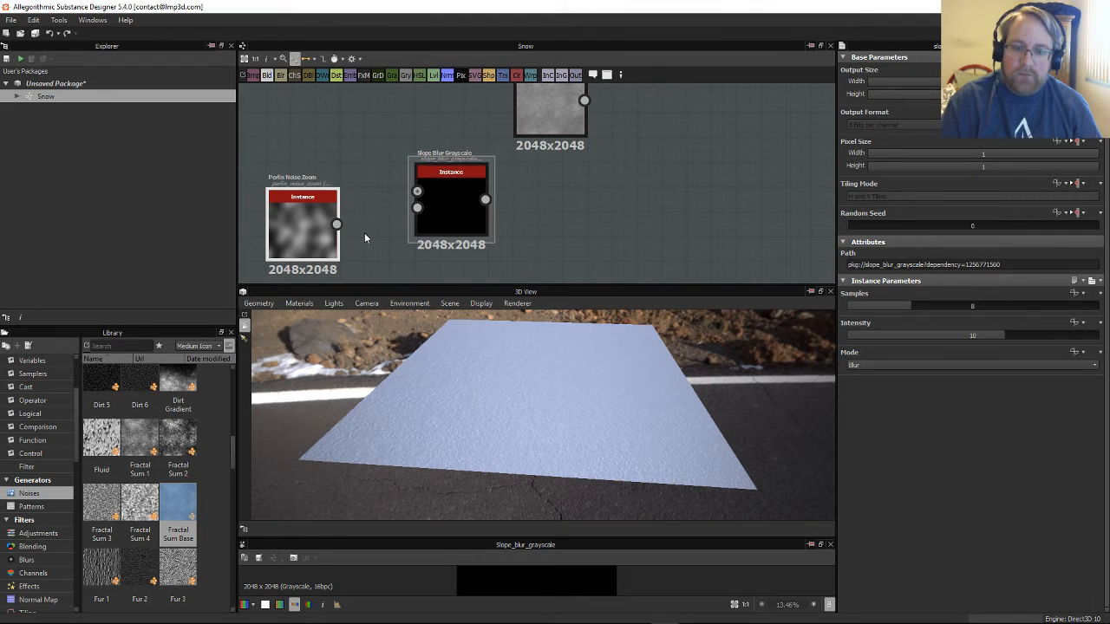
left_click_drag(556, 103, 426, 193)
left_click(457, 208)
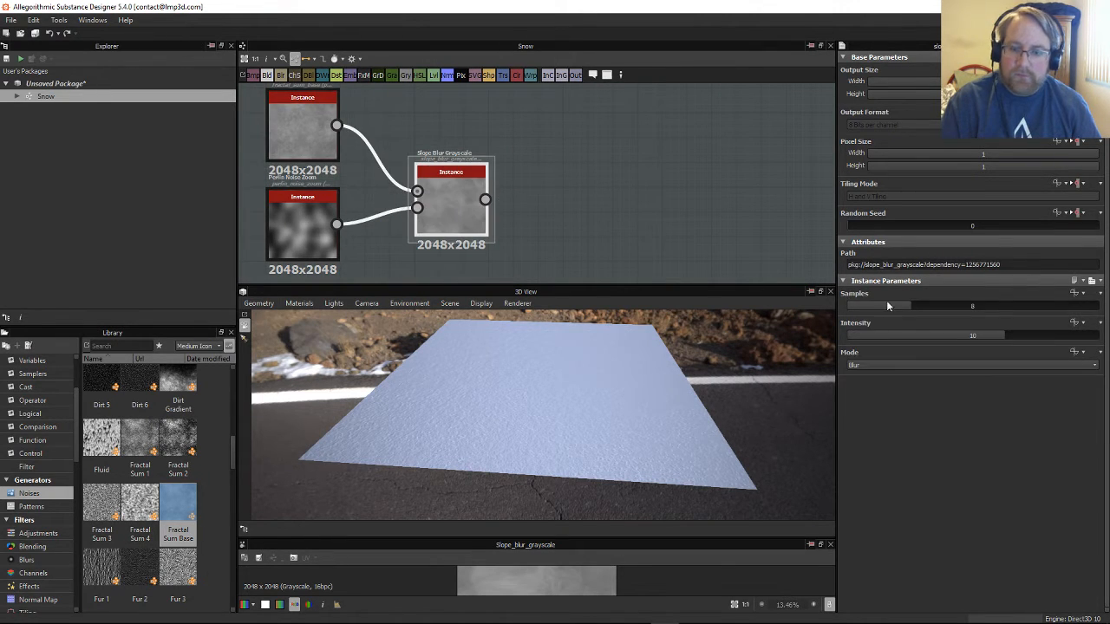
Step: Try the Max and Min modes on the Slope Blur Grayscale node and compare them in an enlarged 2D view
left_click(982, 364)
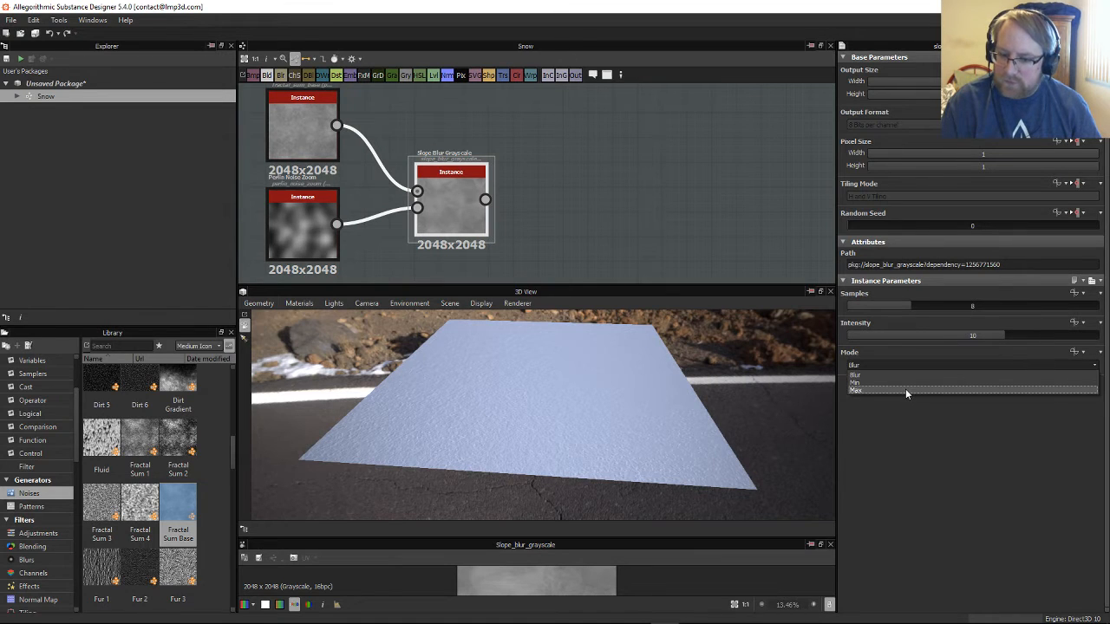
left_click(905, 389)
left_click_drag(666, 537, 659, 312)
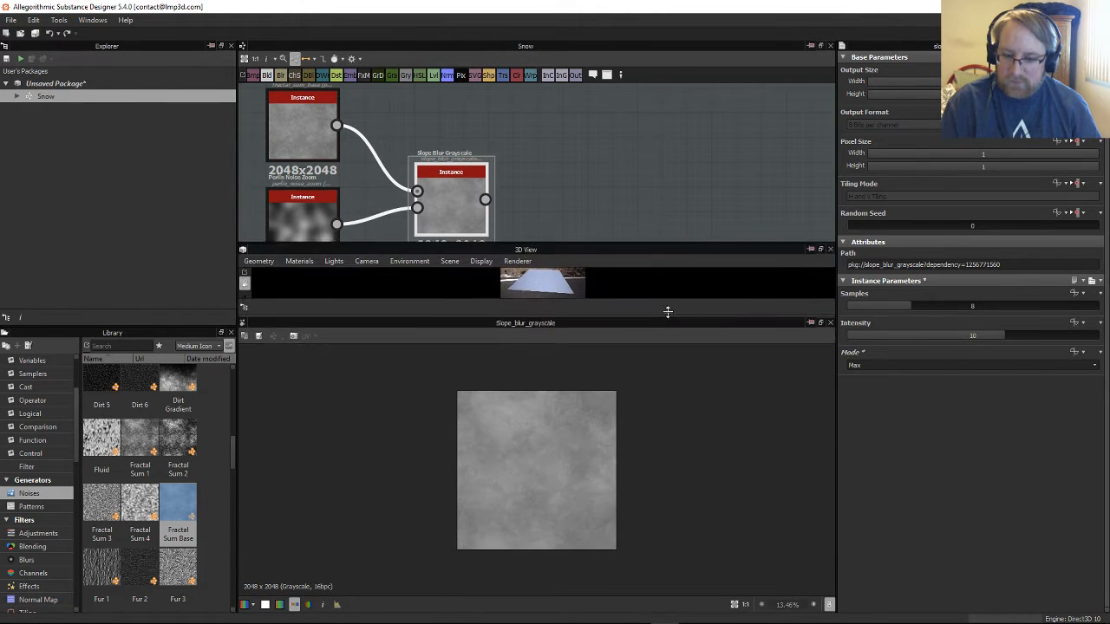
left_click(910, 364)
left_click(900, 383)
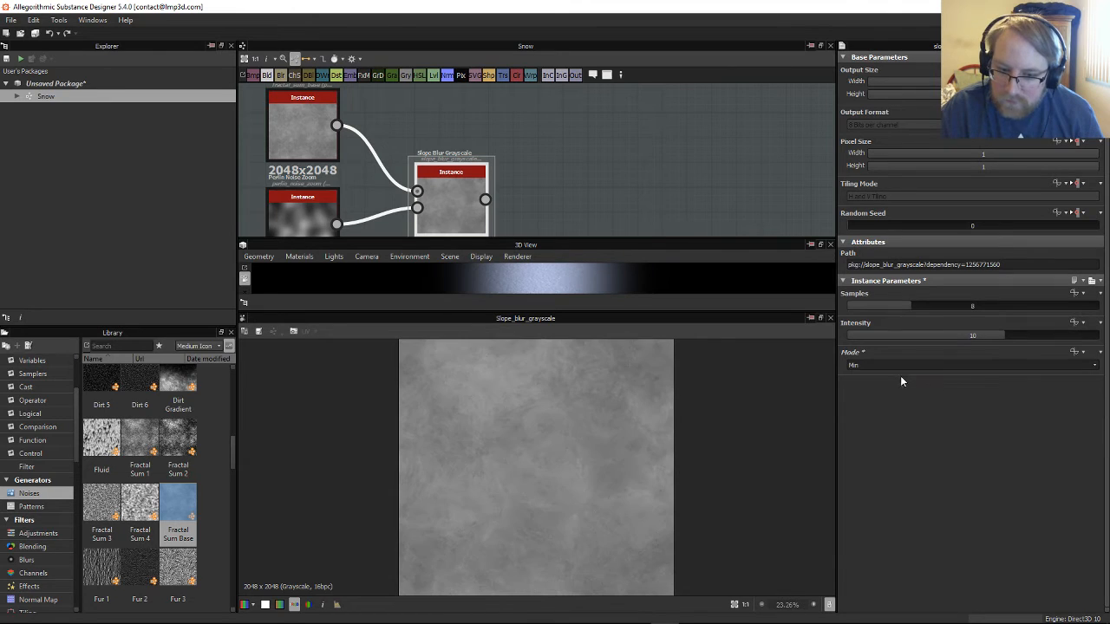
Step: Set the Slope Blur Grayscale node's Samples to 25 and its Intensity to about 2.29
left_click_drag(917, 305, 1098, 305)
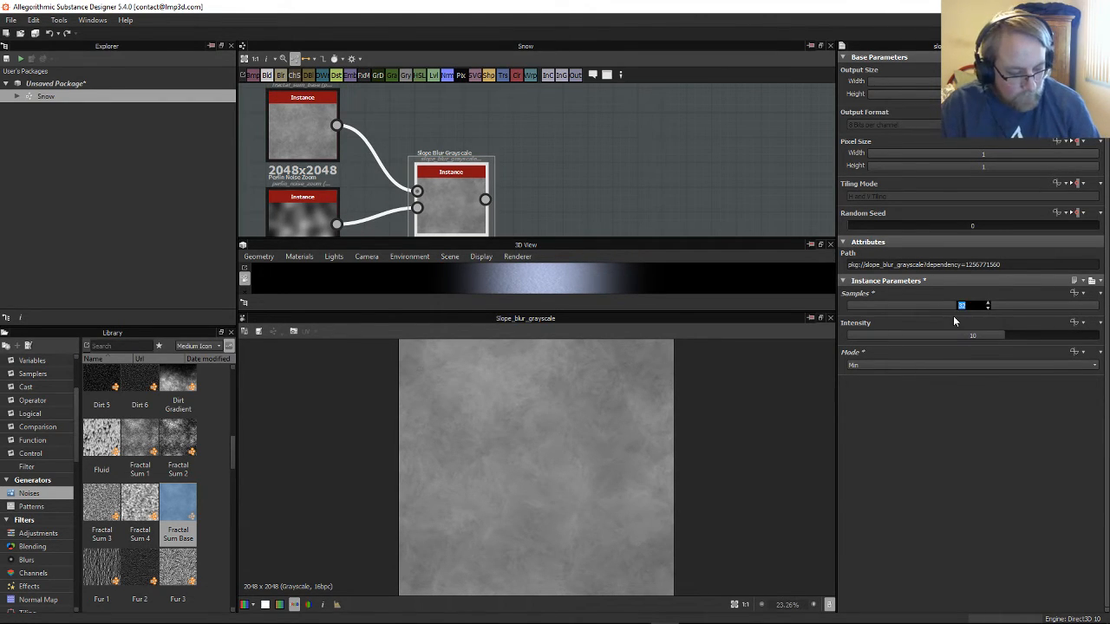
key("Return")
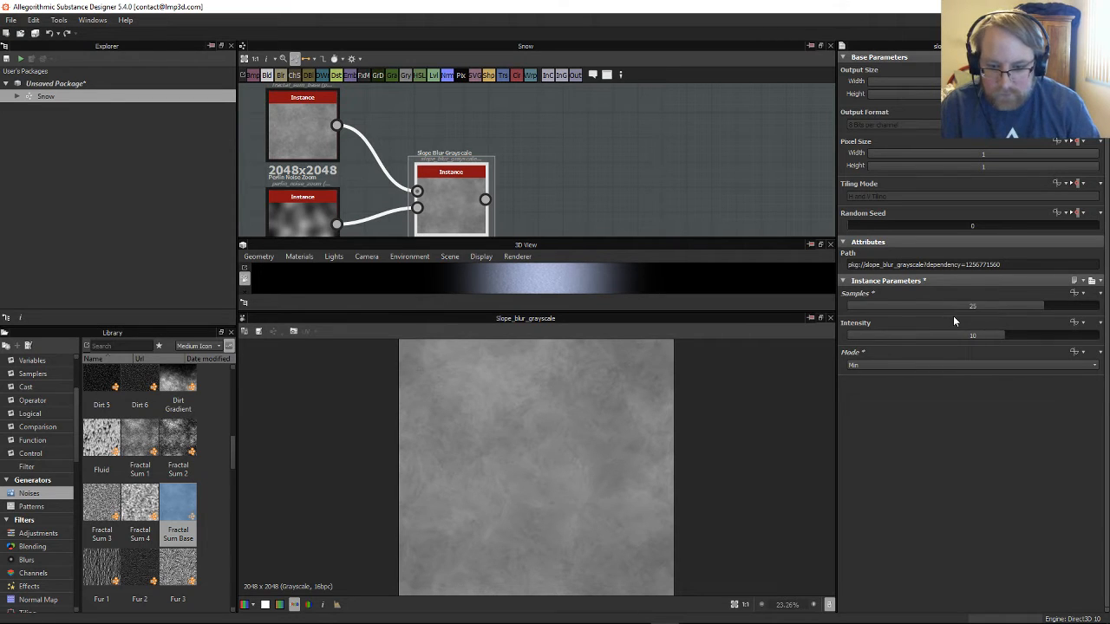
left_click_drag(902, 336, 816, 340)
left_click_drag(749, 346, 851, 348)
Step: Switch the Slope Blur Grayscale node's Mode back to Blur
left_click(875, 365)
left_click(880, 365)
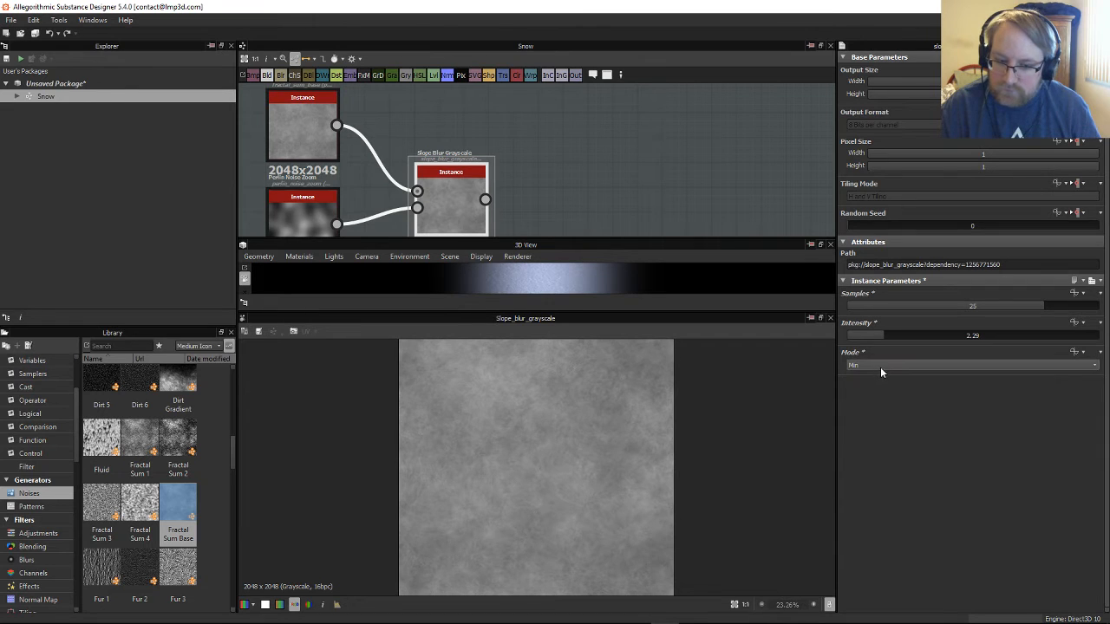
left_click(881, 367)
left_click(872, 371)
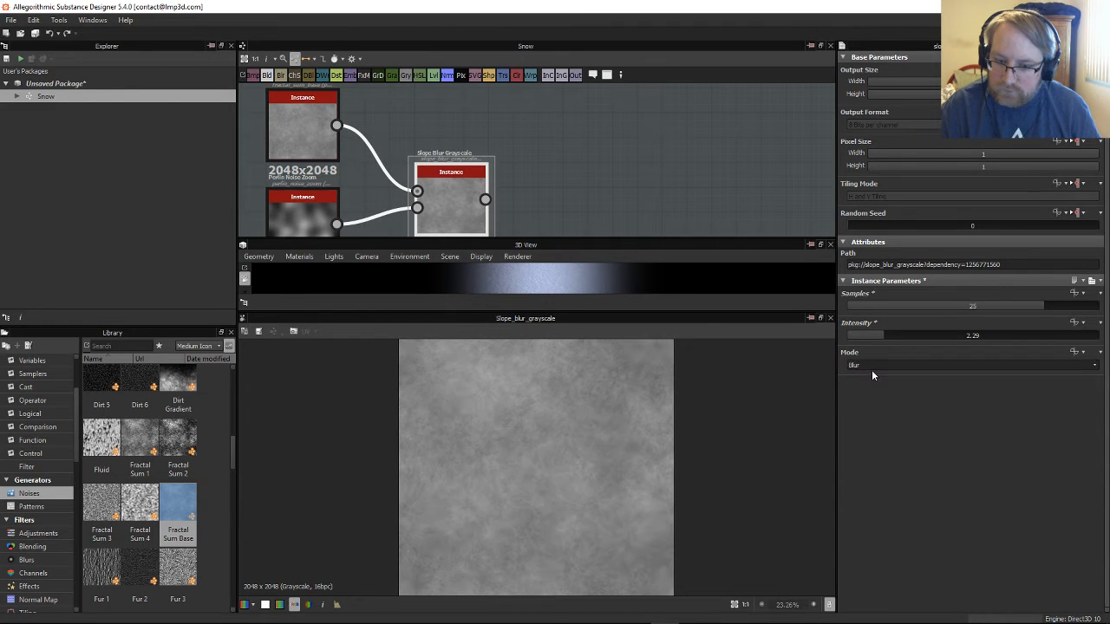
Step: Swap the Slope Blur Grayscale inputs so Perlin Noise Zoom is the source and Fractal Sum Base drives the slope
middle_click_drag(514, 127, 594, 43)
scroll(451, 149, "up", 1)
middle_click_drag(429, 139, 424, 217)
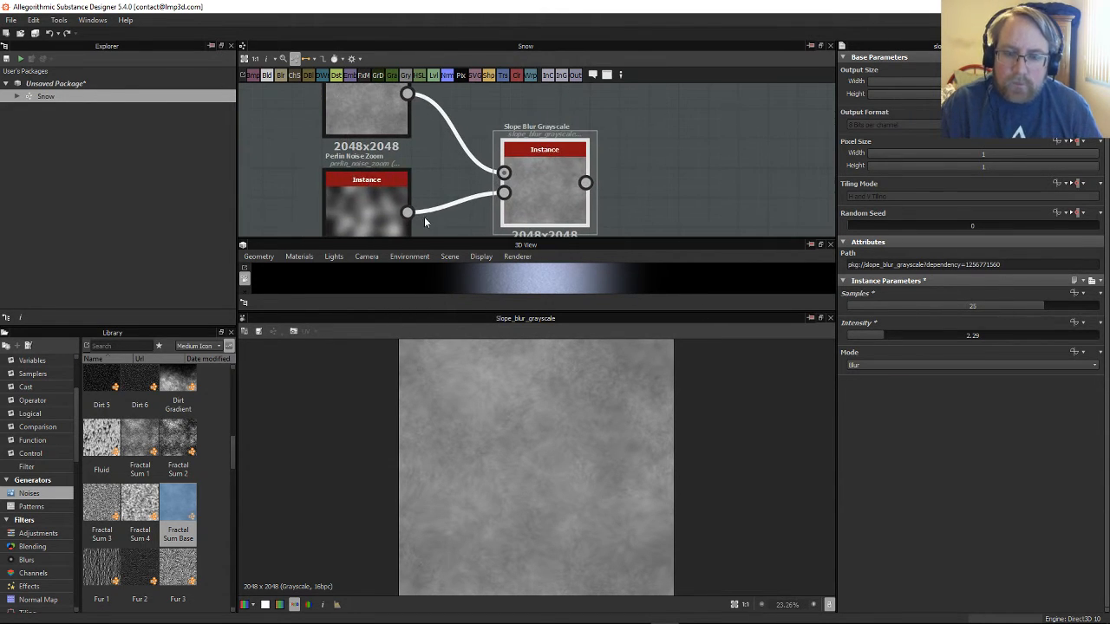
left_click_drag(444, 206, 505, 173)
left_click_drag(407, 94, 503, 192)
scroll(685, 429, "up", 4)
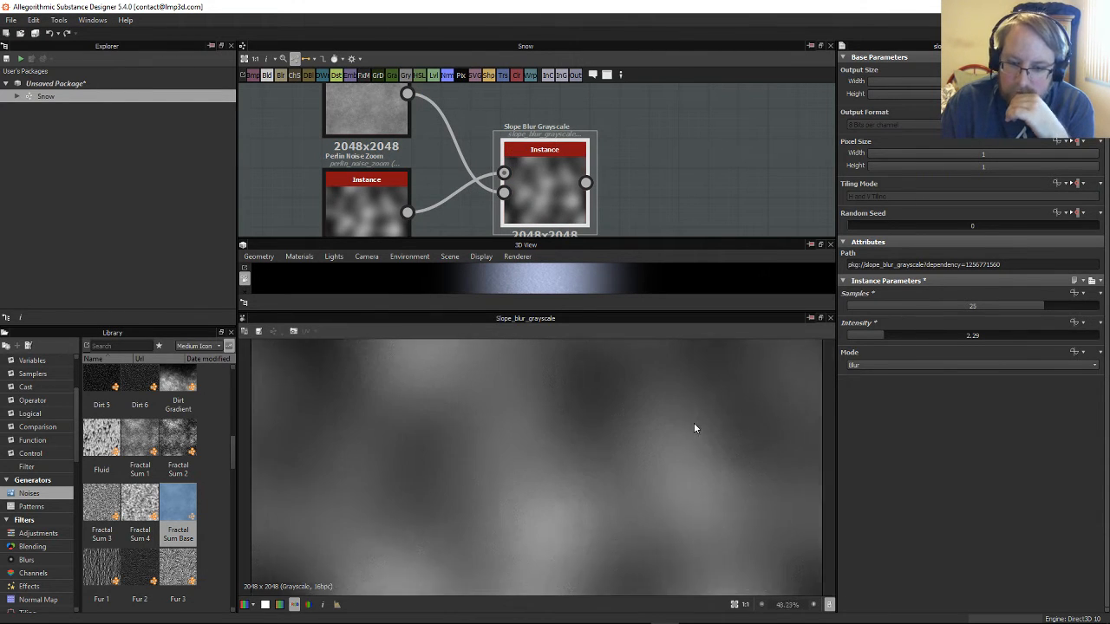
scroll(717, 409, "down", 2)
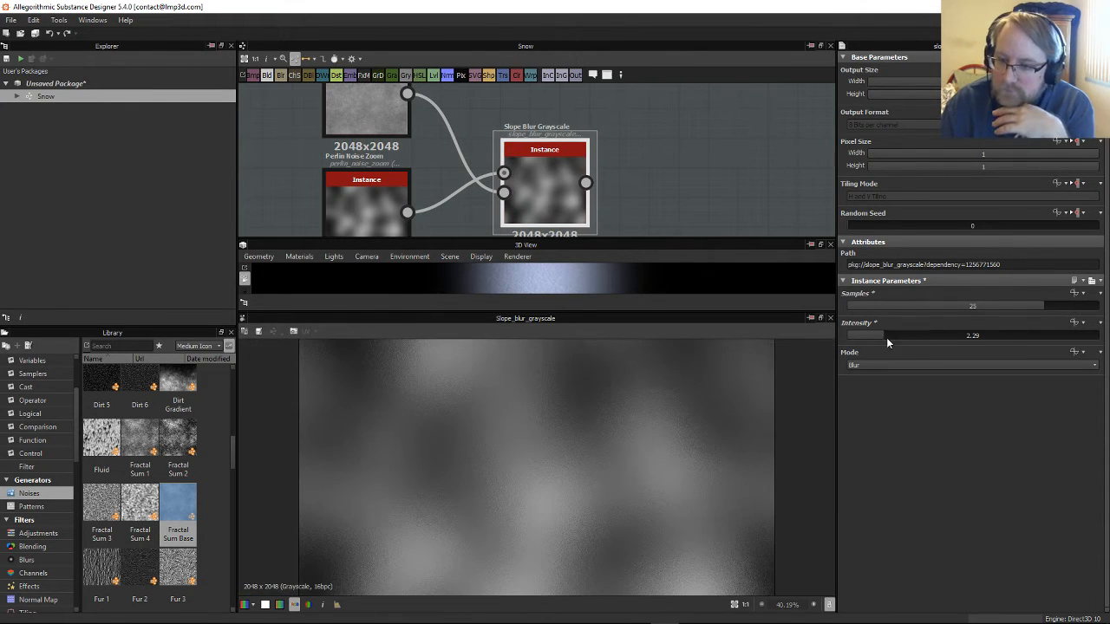
Step: Lower the slope blur's Intensity to 0.48 and compare the Min and Max modes before returning to Blur
left_click_drag(886, 337, 853, 335)
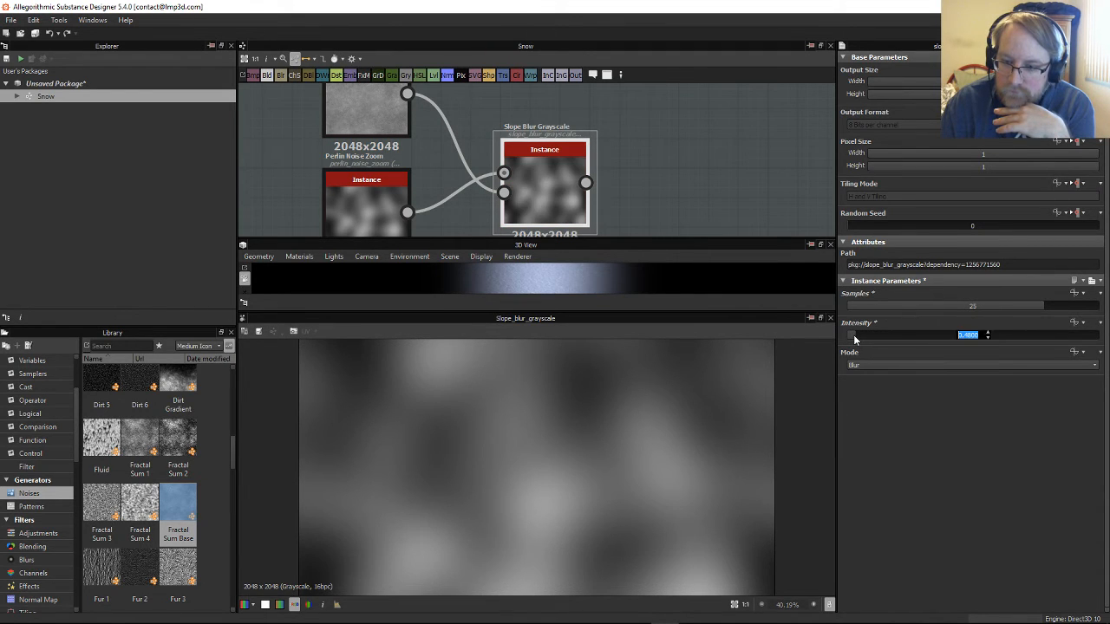
left_click(867, 365)
left_click(870, 378)
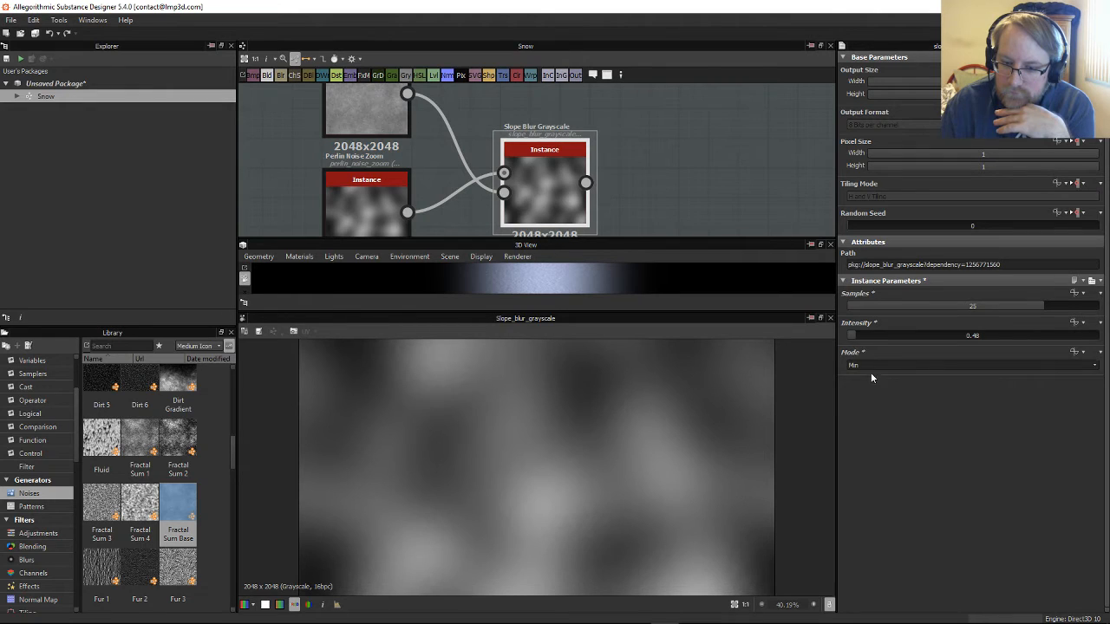
left_click(870, 365)
left_click(867, 388)
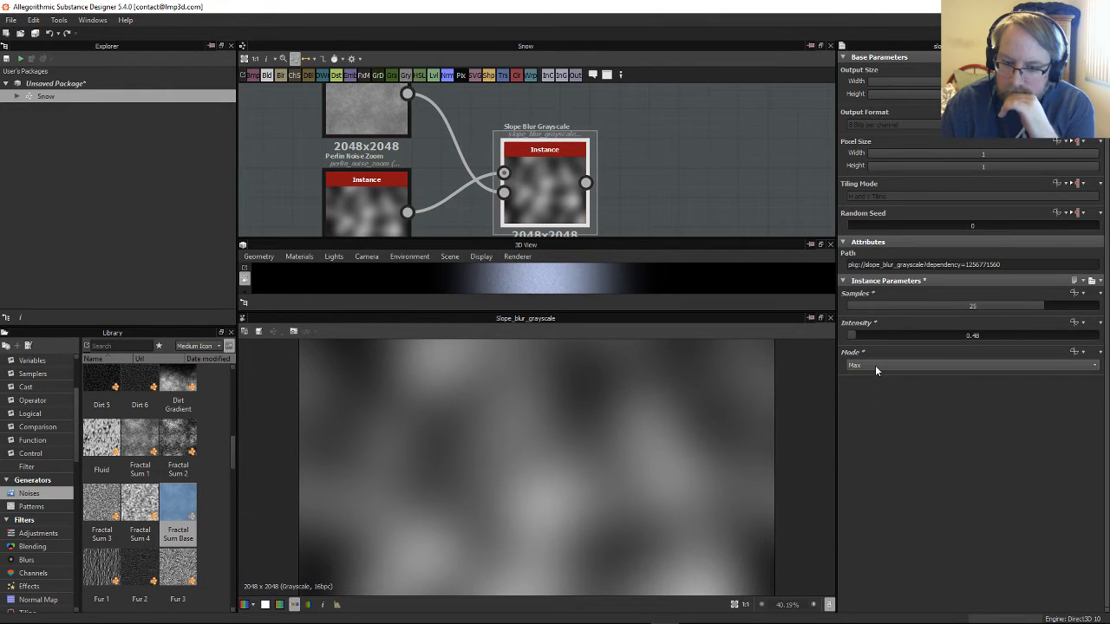
left_click(875, 365)
left_click(876, 372)
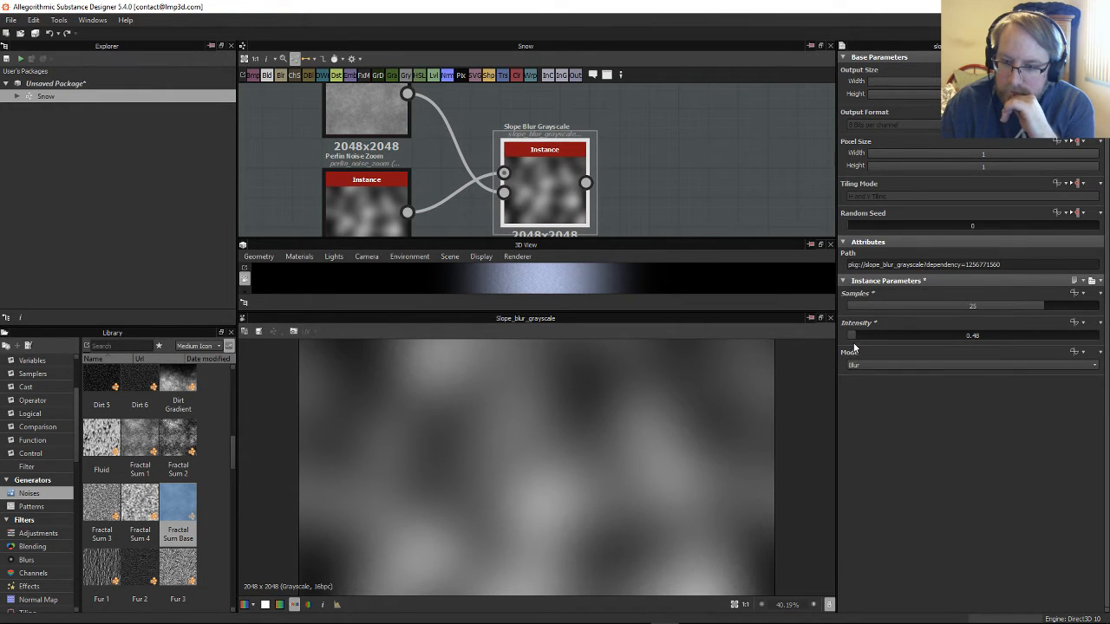
Step: Set the slope blur's Intensity to 0.33 and inspect the fine detail of the blurred noise up close
scroll(705, 452, "up", 4)
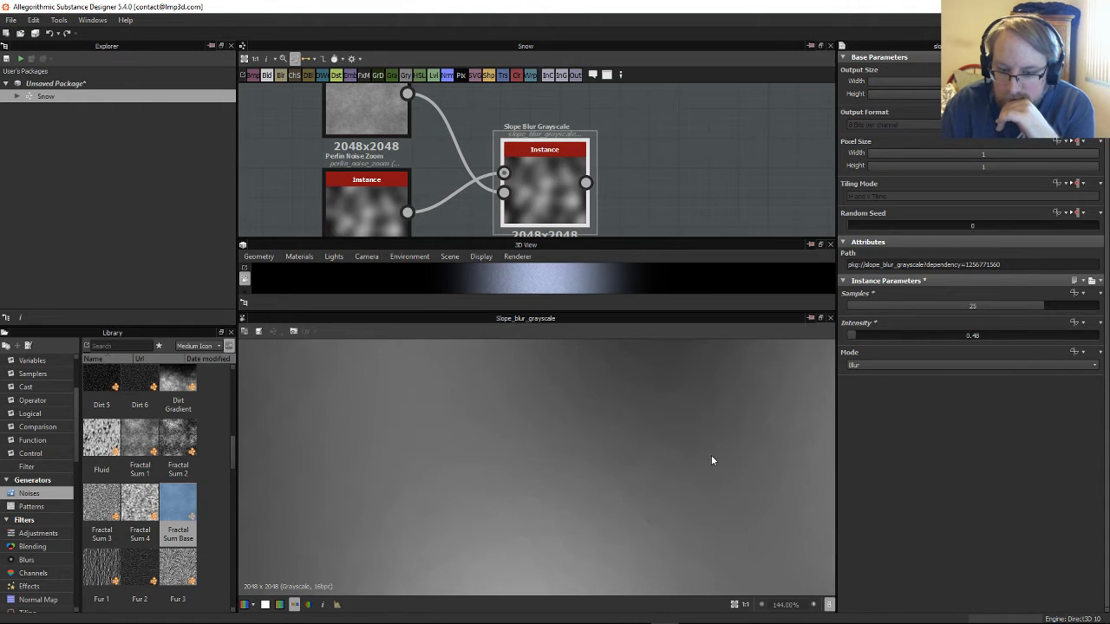
scroll(711, 461, "up", 3)
scroll(711, 460, "down", 7)
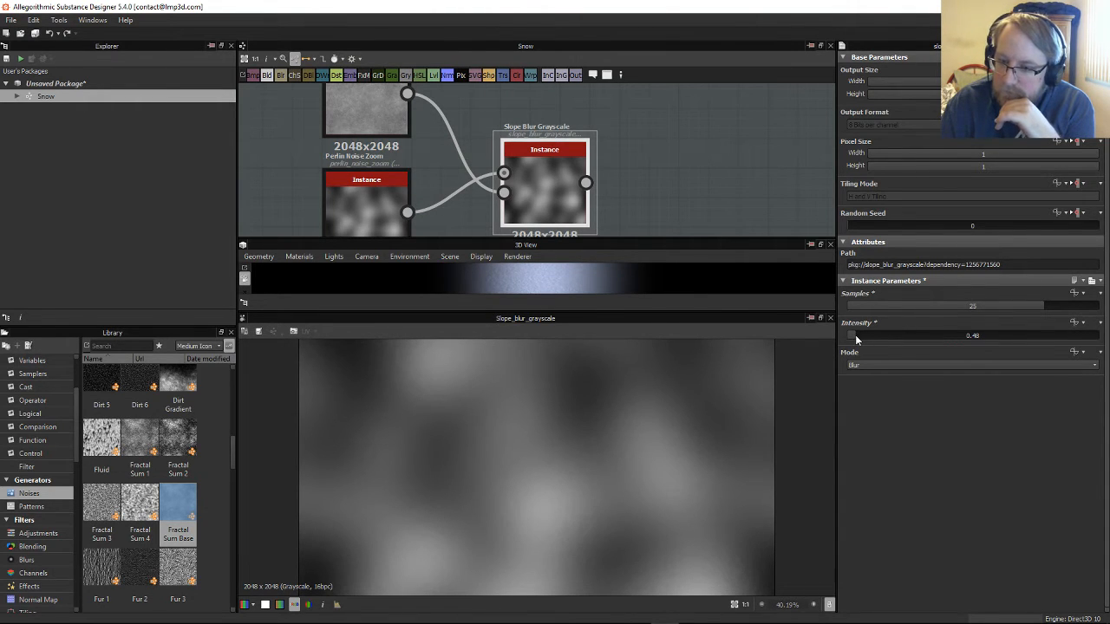
left_click_drag(856, 335, 852, 334)
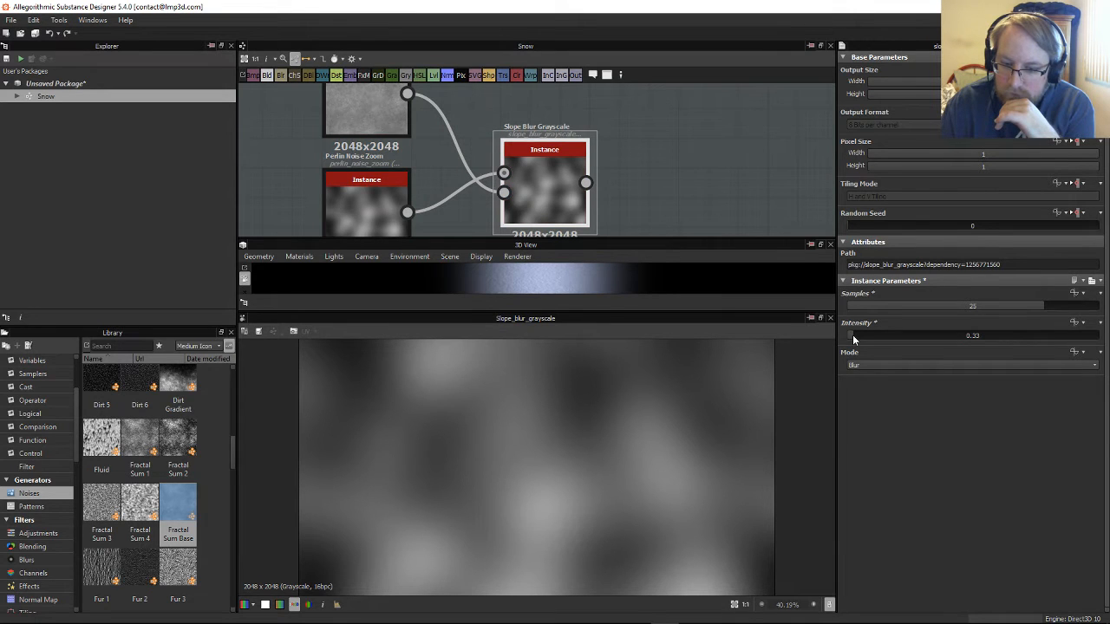
scroll(694, 459, "up", 5)
scroll(696, 461, "up", 6)
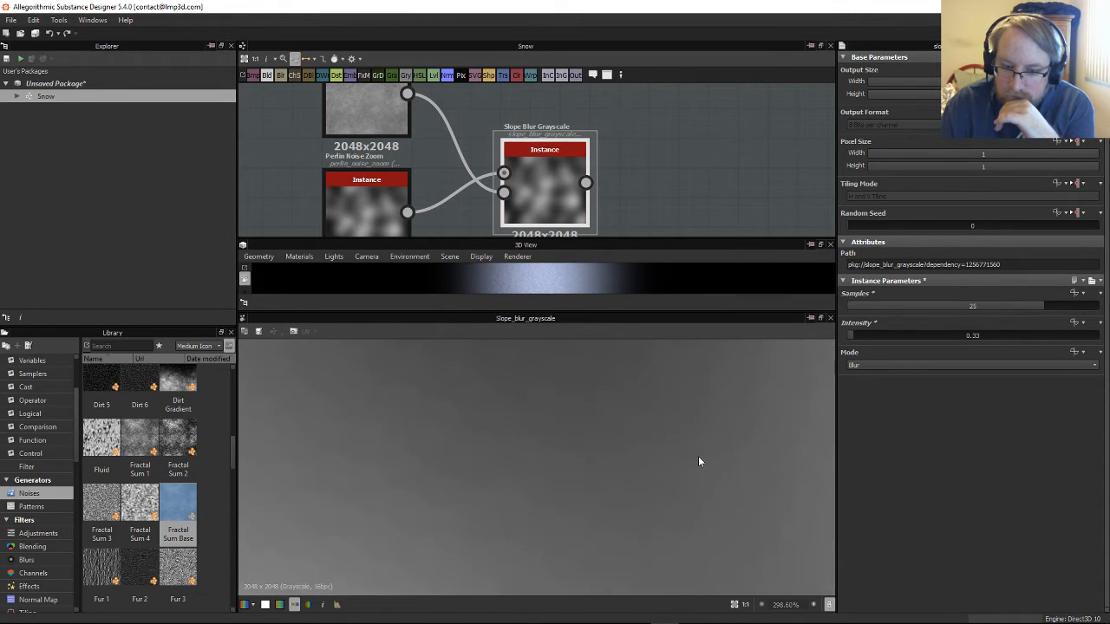
scroll(702, 462, "down", 15)
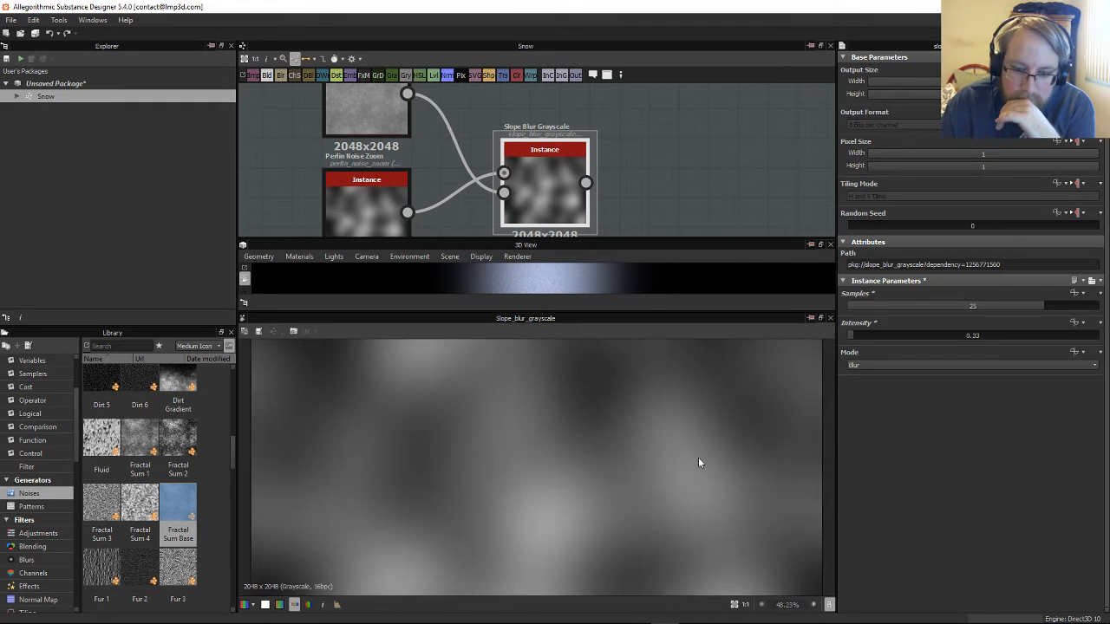
scroll(577, 199, "down", 4)
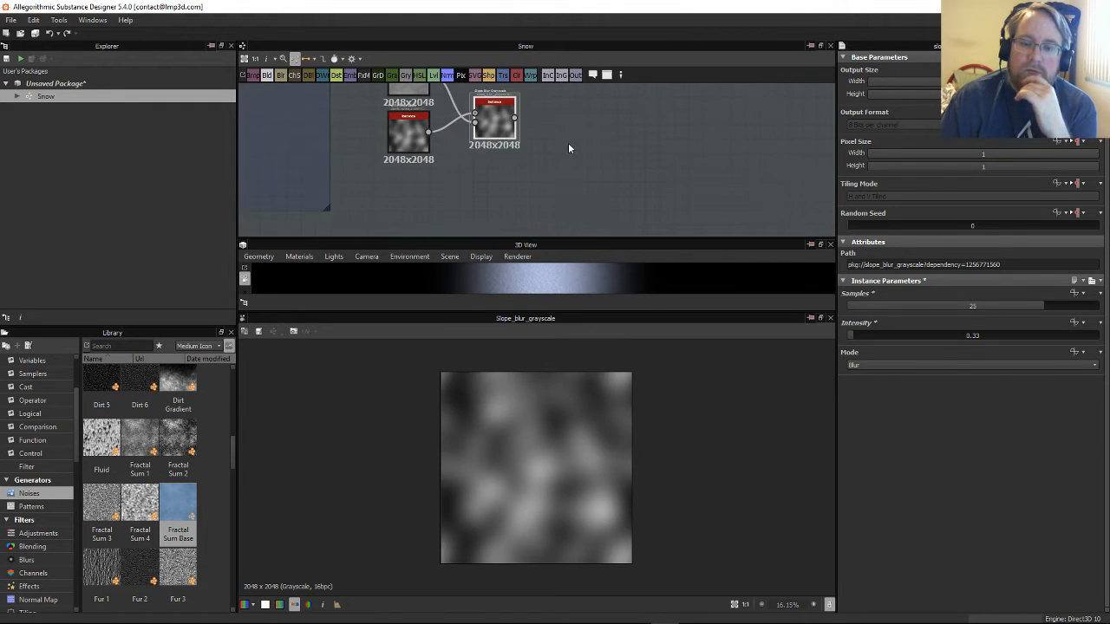
middle_click_drag(594, 138, 574, 154)
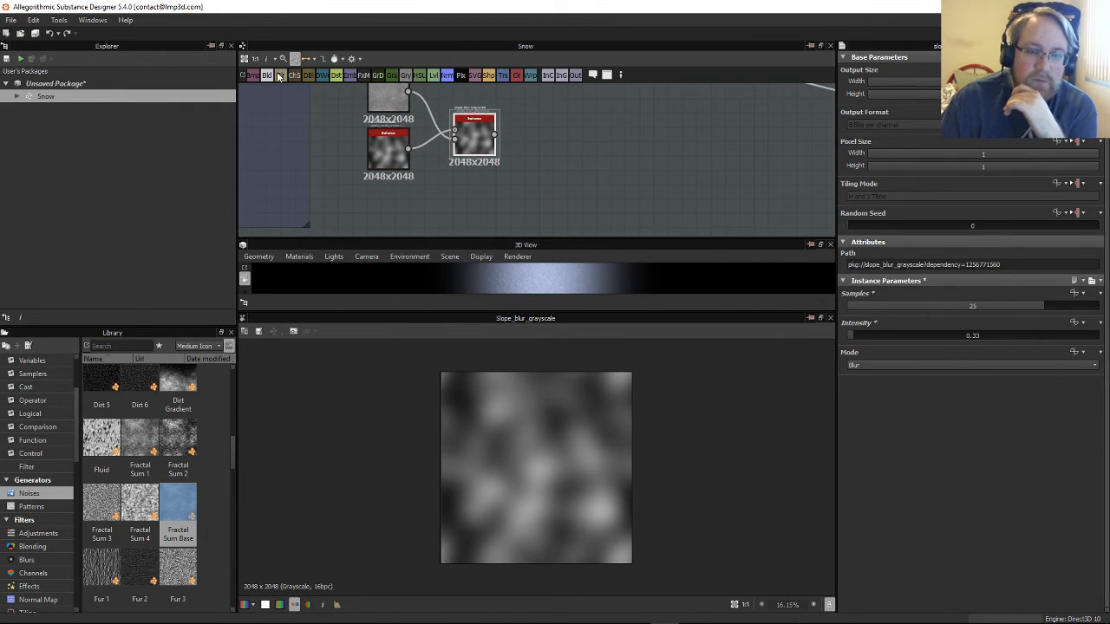
Step: Add a Blur node after the Slope Blur Grayscale, set its Intensity to 0.33 and inspect the smoothed noise up close
left_click(279, 75)
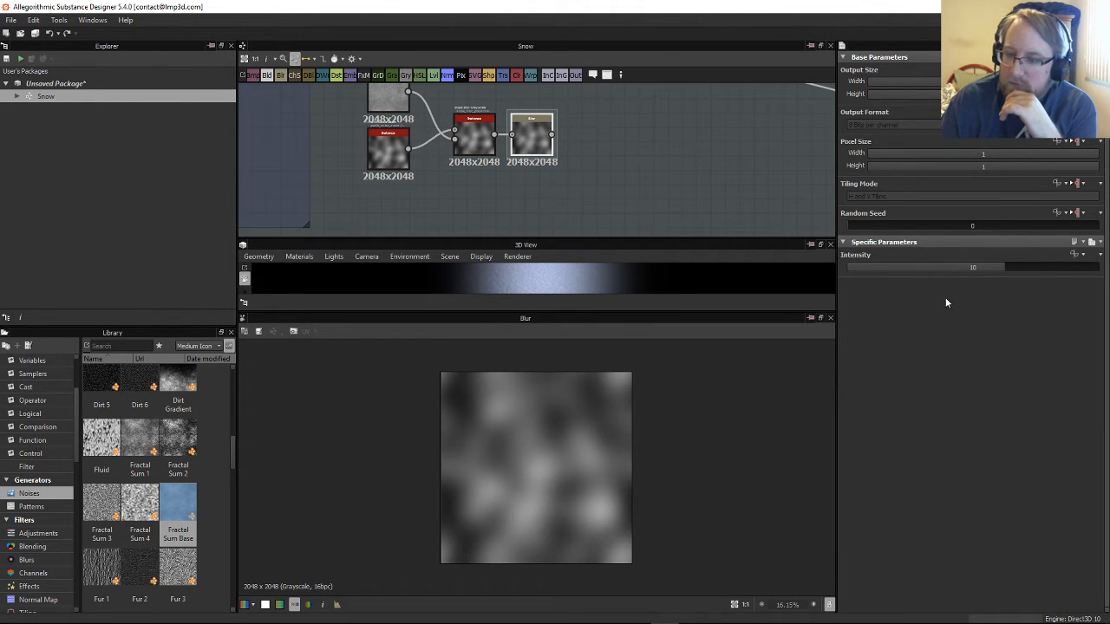
left_click_drag(943, 267, 850, 269)
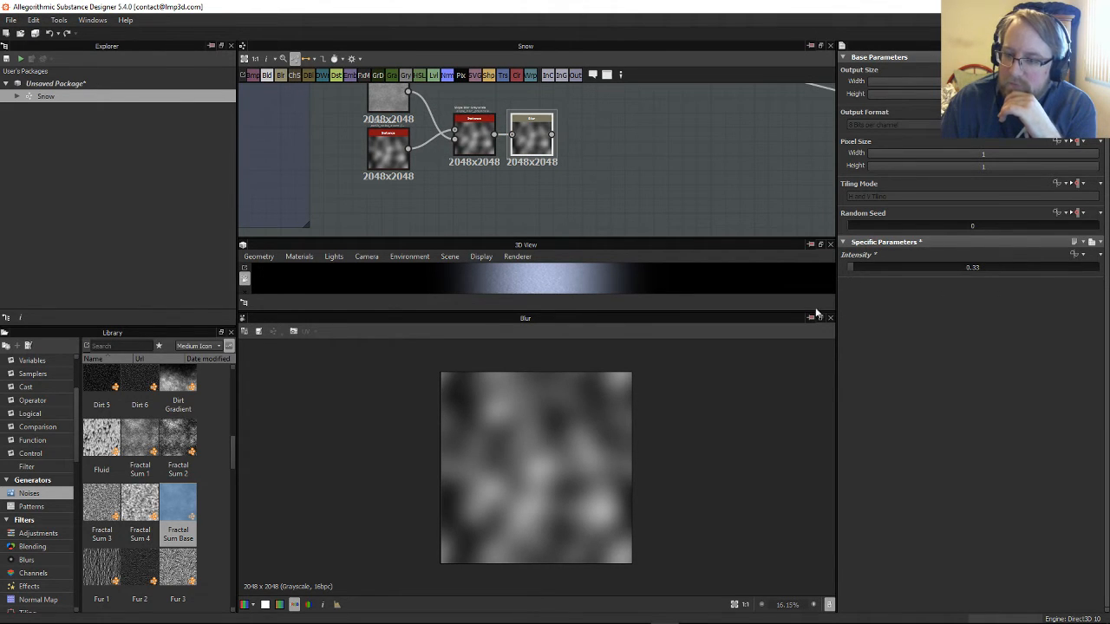
scroll(667, 446, "up", 3)
scroll(672, 445, "up", 5)
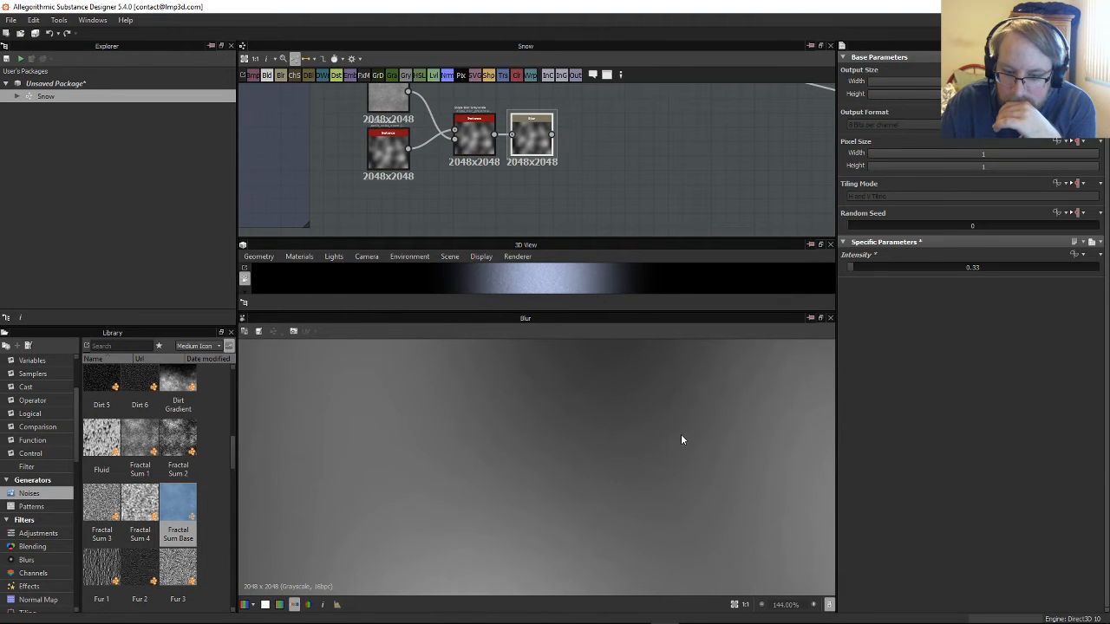
scroll(659, 174, "down", 5)
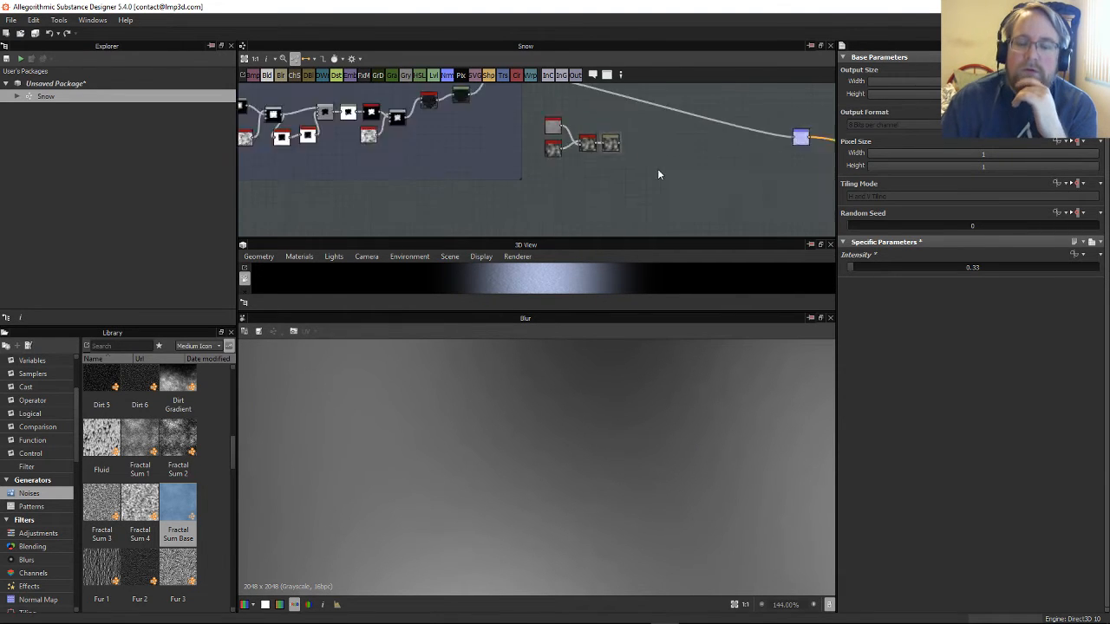
scroll(637, 178, "up", 5)
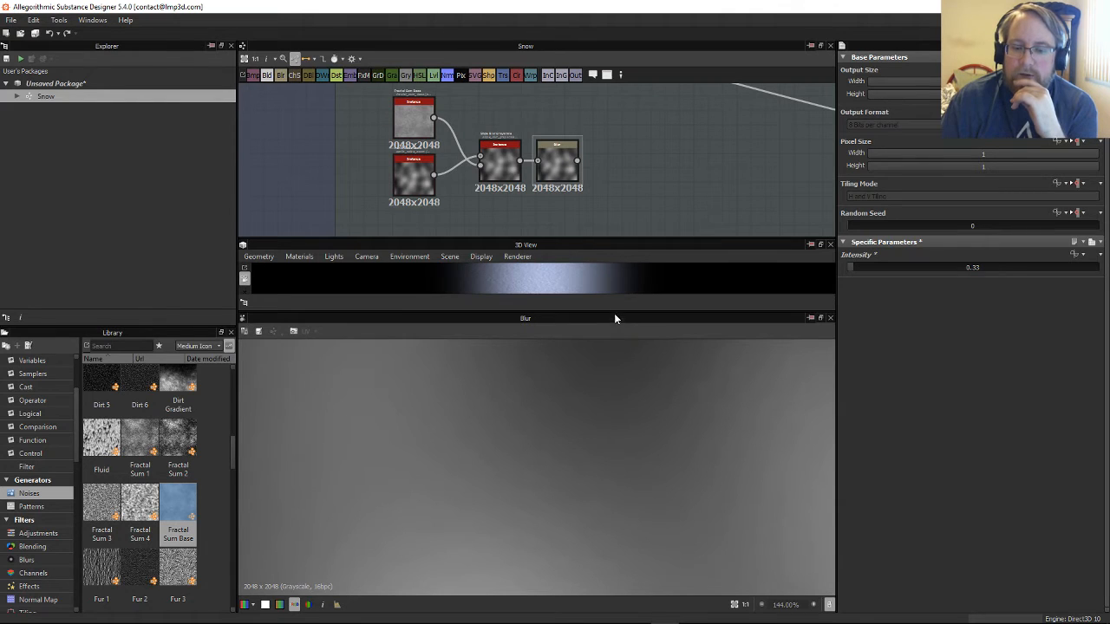
Step: Enlarge the 3D view and reposition the Perlin noise chain outside the Snow Surface frame
left_click_drag(613, 318, 614, 543)
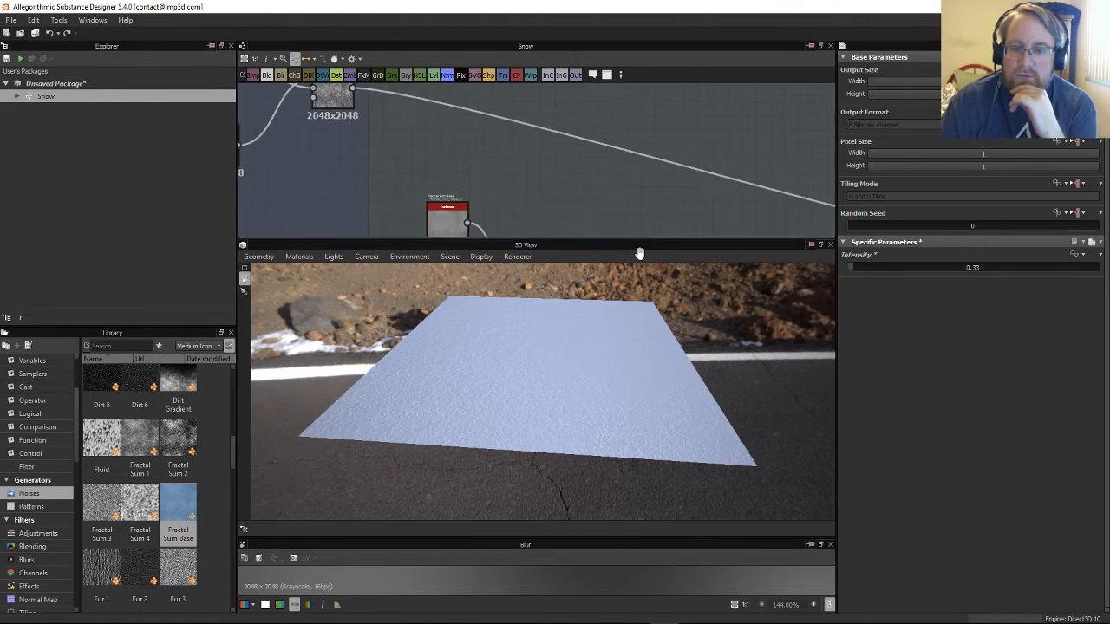
scroll(623, 149, "down", 2)
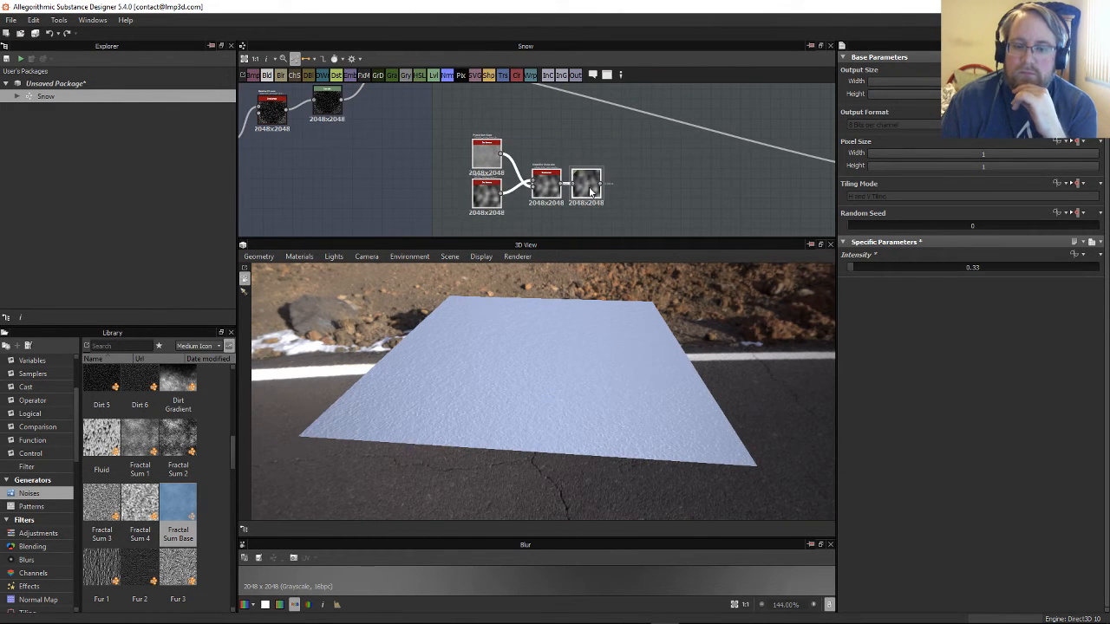
left_click_drag(589, 188, 380, 198)
middle_click_drag(522, 112, 515, 137)
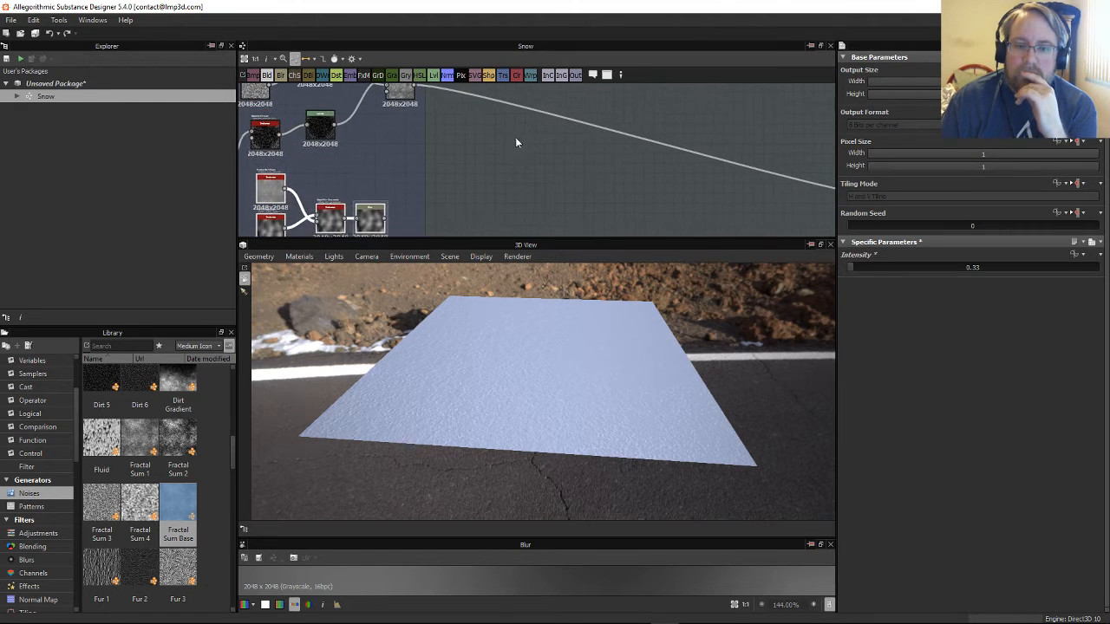
scroll(472, 163, "down", 1)
middle_click_drag(461, 161, 462, 127)
left_click_drag(393, 173, 583, 149)
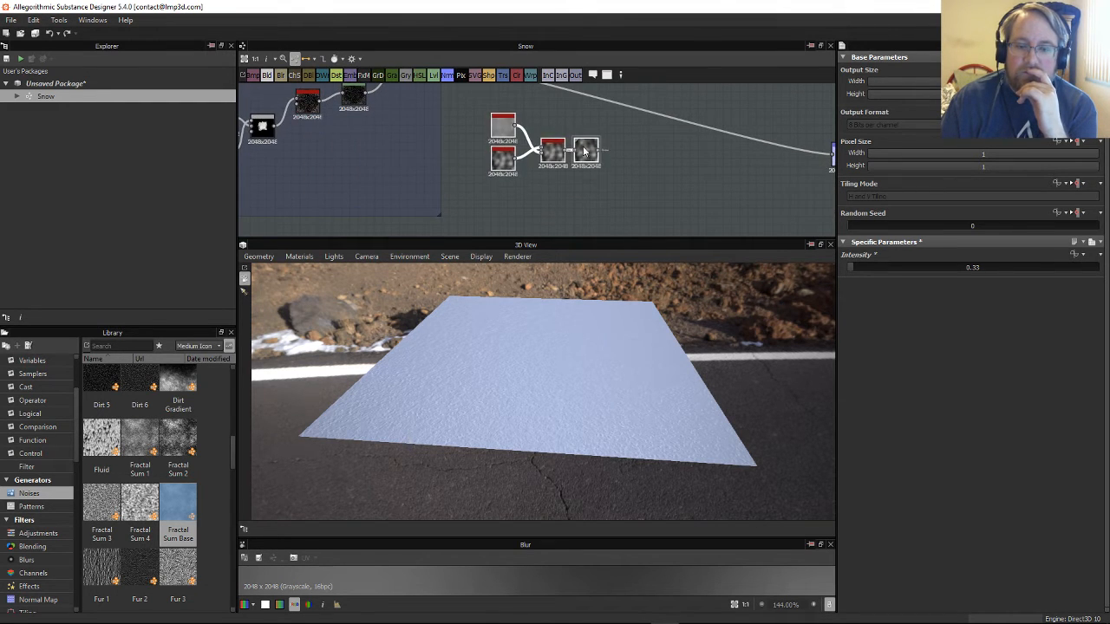
middle_click_drag(595, 97, 550, 143)
left_click_drag(536, 200, 517, 113)
left_click(541, 157)
Step: Add a Blend node below the noise chain and connect the Snow Surface frame's final Blend to its background input
left_click_drag(267, 76, 490, 165)
scroll(499, 186, "up", 4)
middle_click_drag(396, 150, 527, 229)
scroll(526, 225, "down", 3)
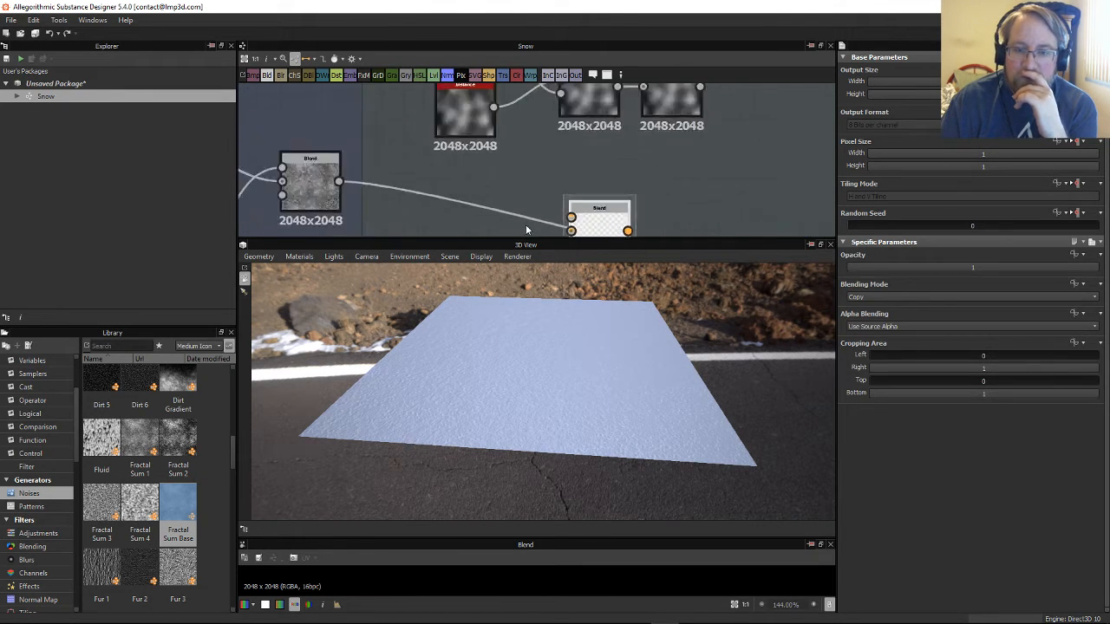
middle_click_drag(435, 174, 397, 129)
left_click_drag(358, 147, 531, 182)
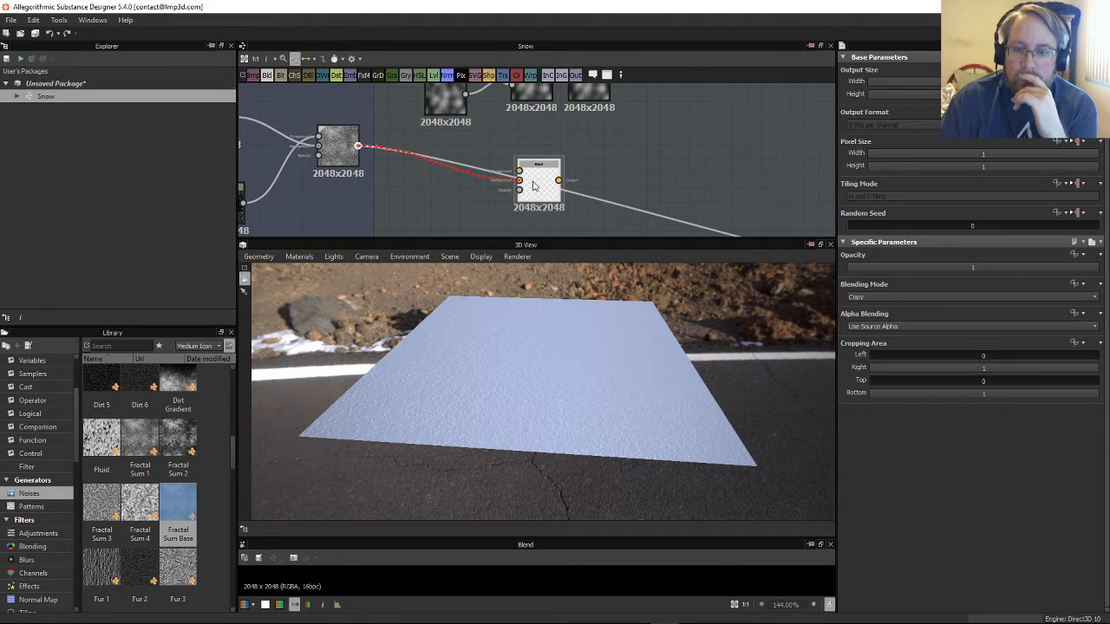
Step: Move the whole Perlin noise chain, from both noises to the Blur, up above the Snow Surface frame
middle_click_drag(617, 132, 638, 191)
scroll(638, 192, "down", 2)
left_click_drag(658, 117, 525, 166)
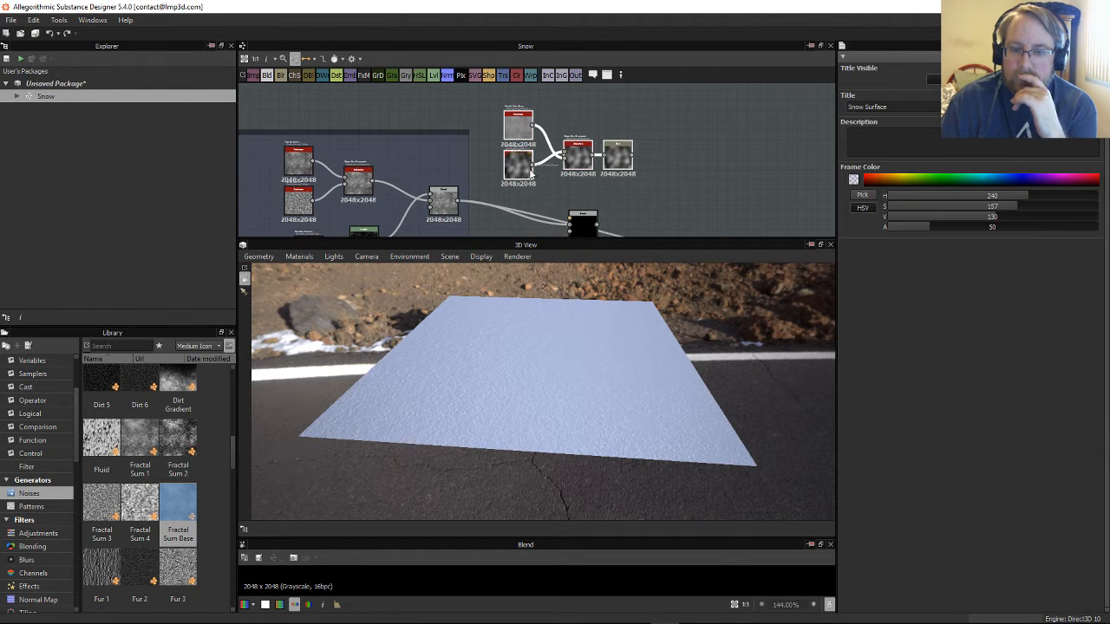
left_click_drag(696, 115, 521, 182)
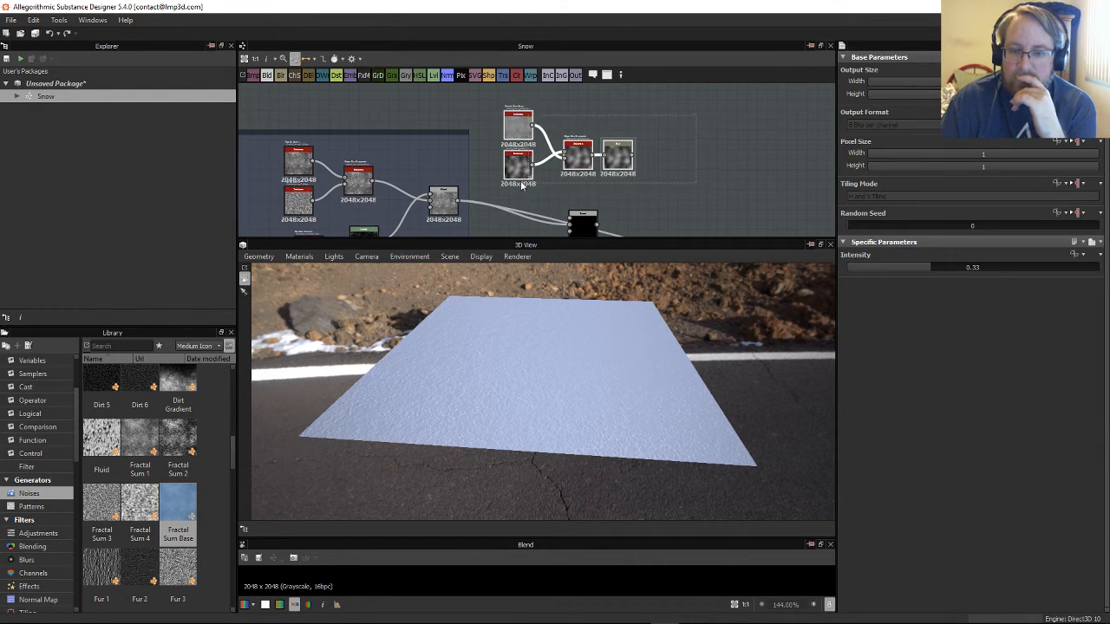
left_click_drag(618, 160, 573, 116)
left_click(643, 174)
Step: Reposition the new Blend node farther from the frame and connect the Blur output to its foreground input
middle_click_drag(644, 174, 614, 201)
left_click_drag(523, 226, 613, 205)
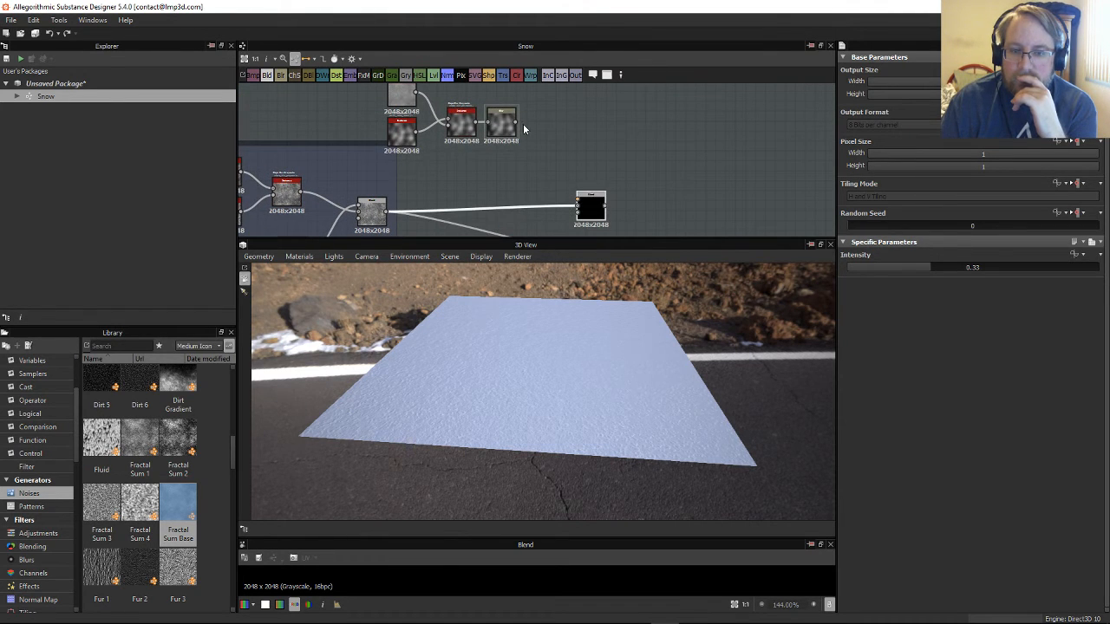
left_click_drag(516, 123, 579, 200)
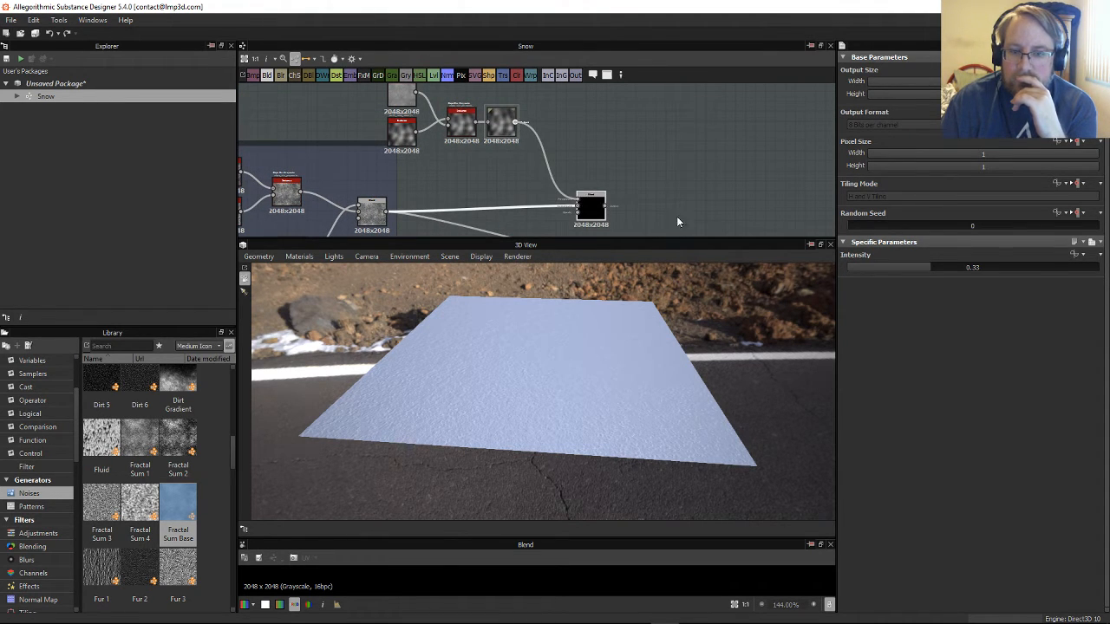
Step: Connect the new Blend's output to the existing Normal node and orbit the 3D view to check the surface
middle_click_drag(677, 216, 558, 137)
scroll(559, 137, "down", 1)
left_click_drag(457, 105, 674, 204)
left_click_drag(640, 382, 589, 391)
middle_click_drag(500, 111, 527, 171)
scroll(527, 170, "up", 5)
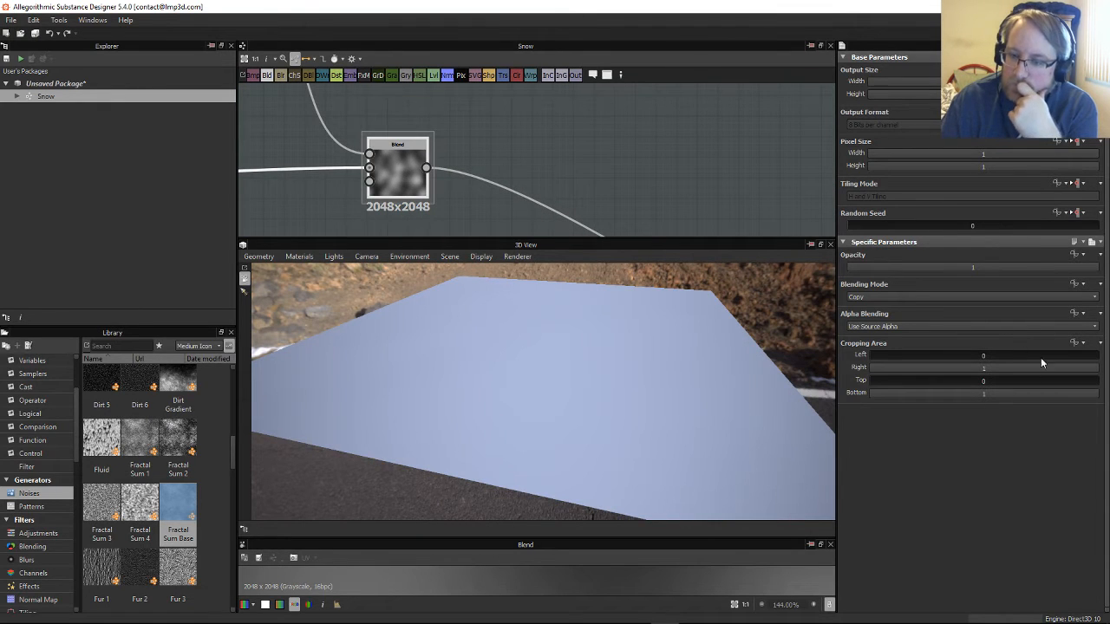
Step: Try the Multiply and Divide blending modes on the new Blend node, checking each on the 3D plane
left_click(929, 298)
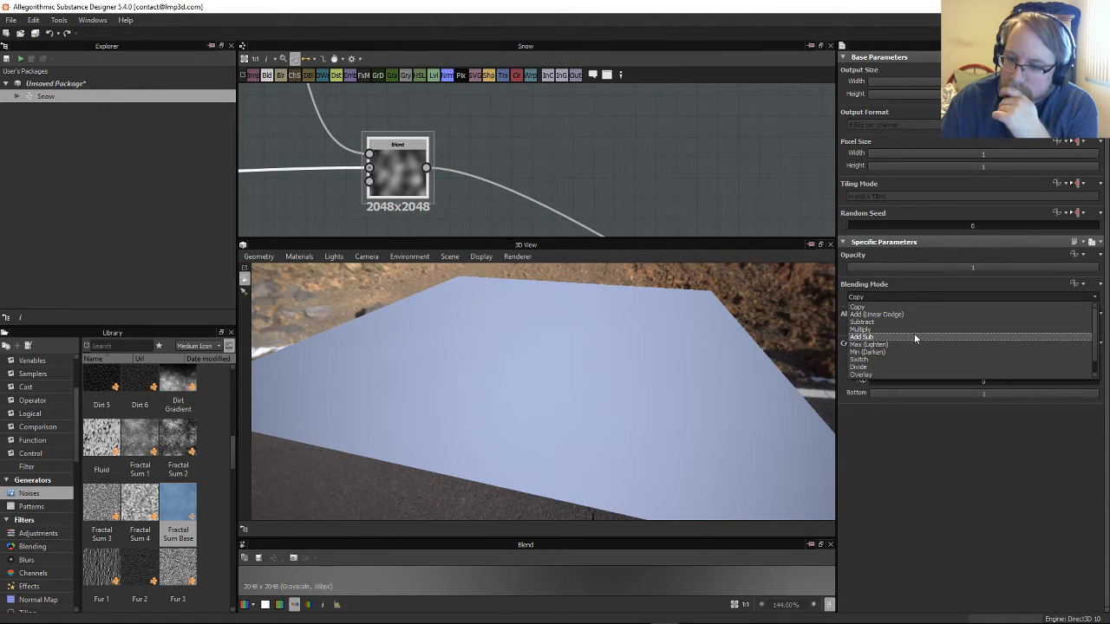
left_click(913, 329)
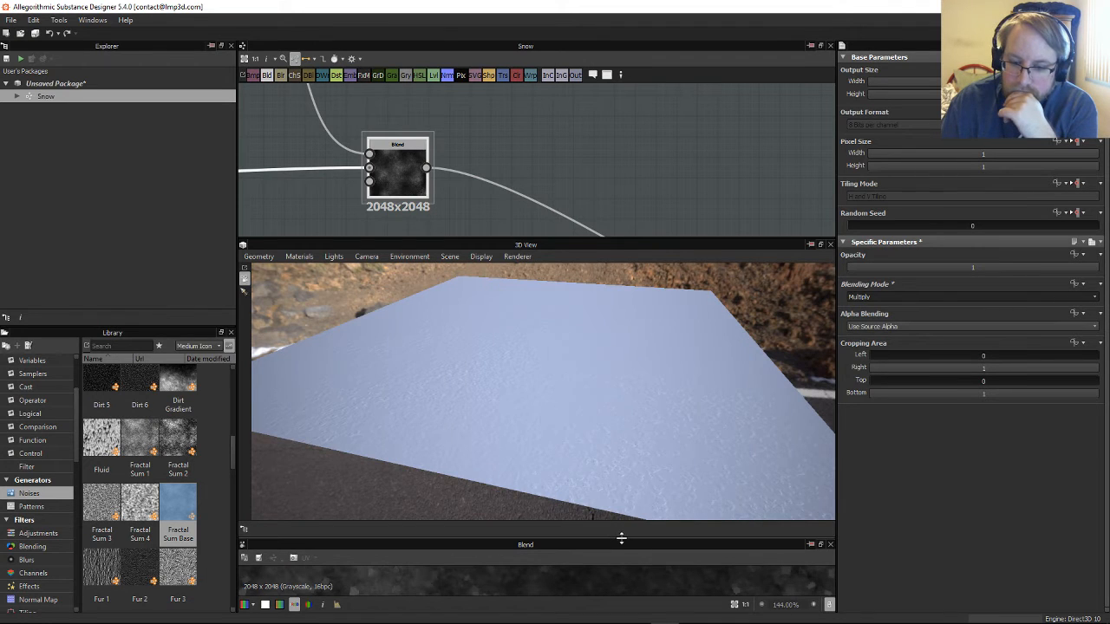
left_click_drag(627, 416, 650, 417)
left_click(908, 296)
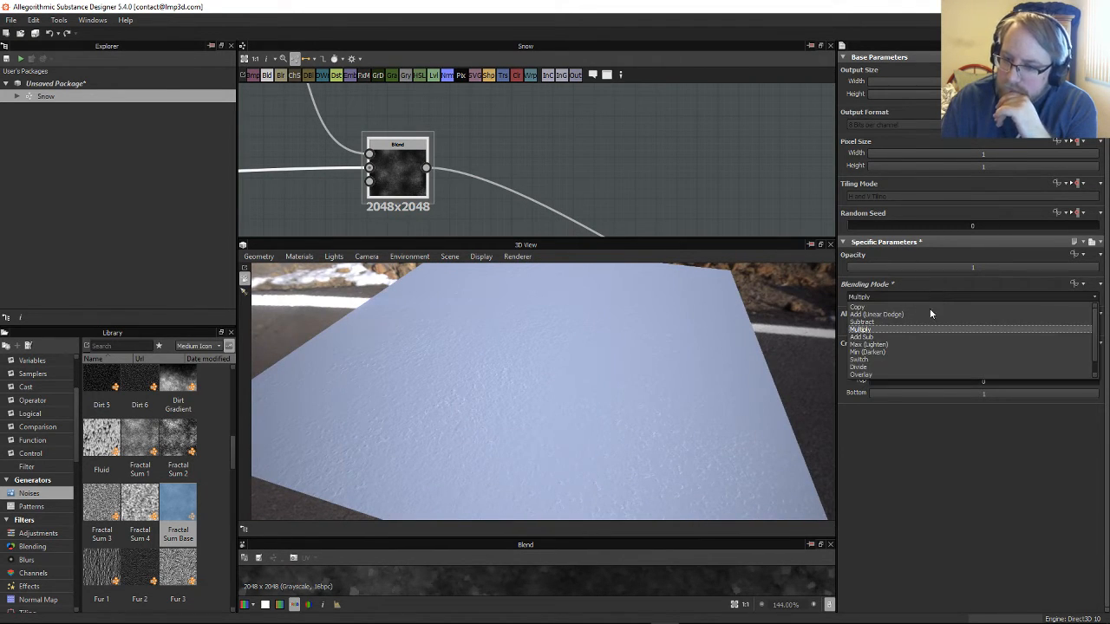
left_click(899, 367)
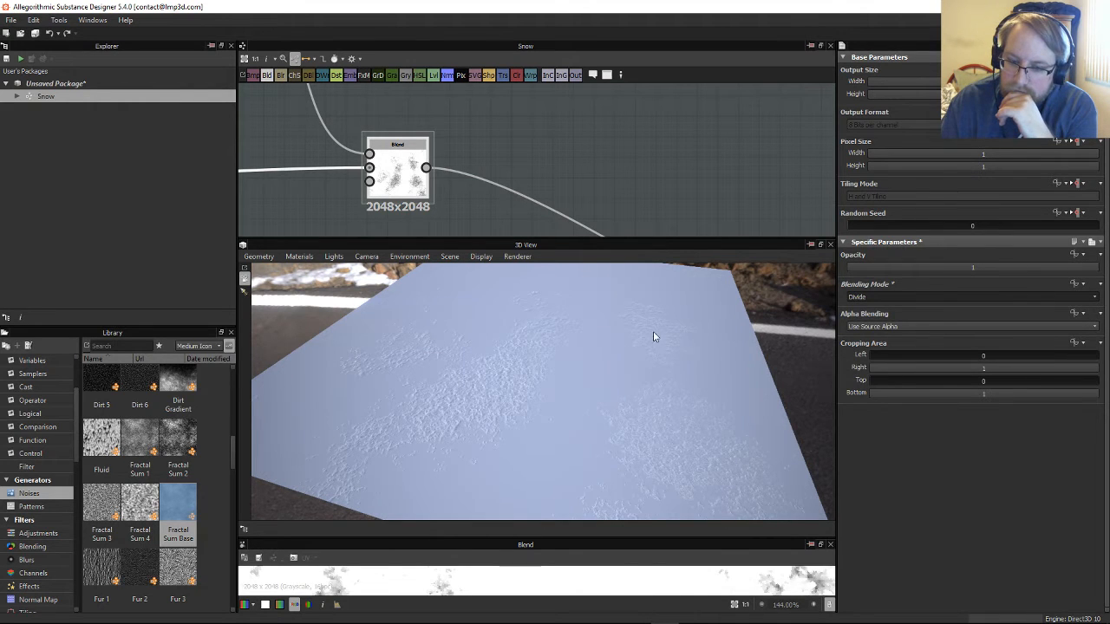
left_click_drag(653, 333, 575, 364)
scroll(641, 373, "up", 6)
Step: Try the Overlay blending mode on the new Blend node and inspect the surface from different angles
left_click(908, 296)
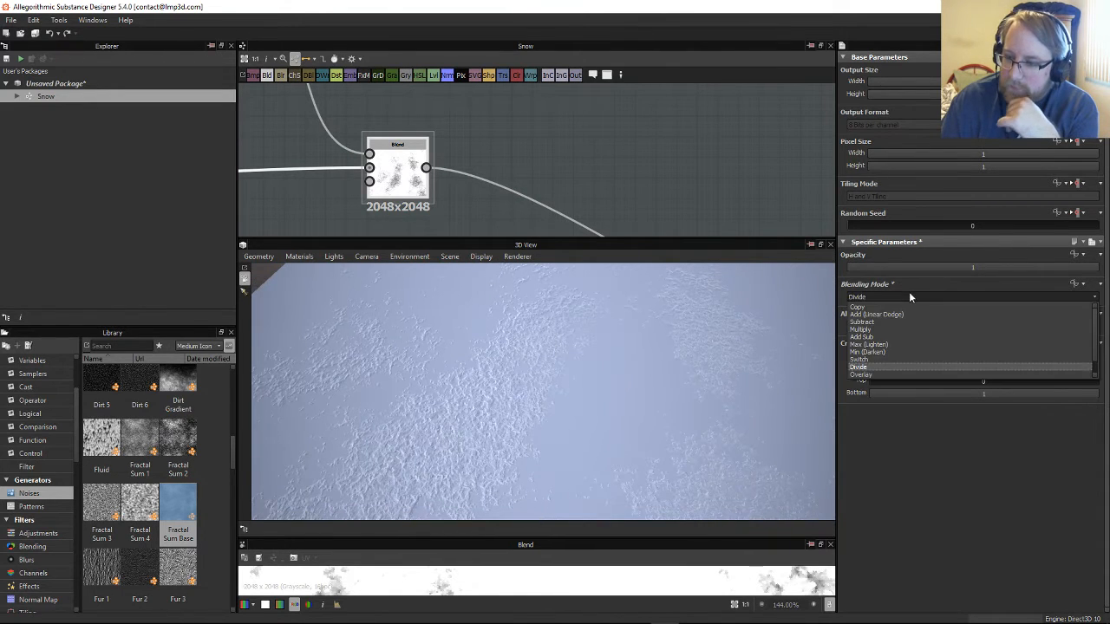
left_click(877, 359)
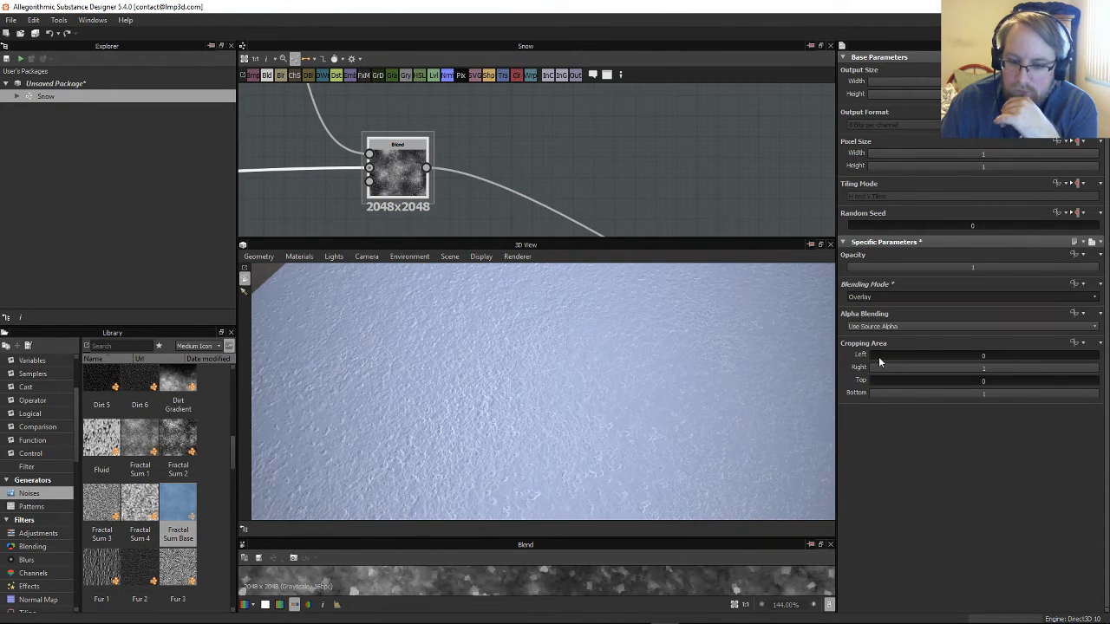
left_click_drag(657, 373, 674, 307)
left_click_drag(639, 383, 577, 428)
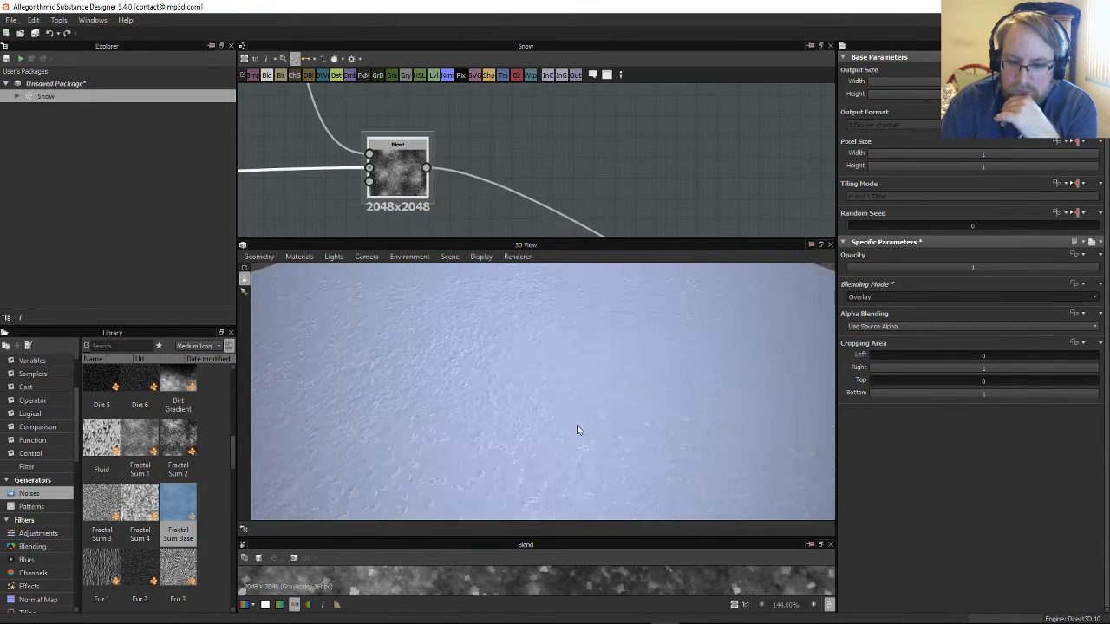
Step: Delete the Blend node that combines the large noise shapes with the snow surface
scroll(711, 169, "down", 4)
scroll(710, 171, "up", 3)
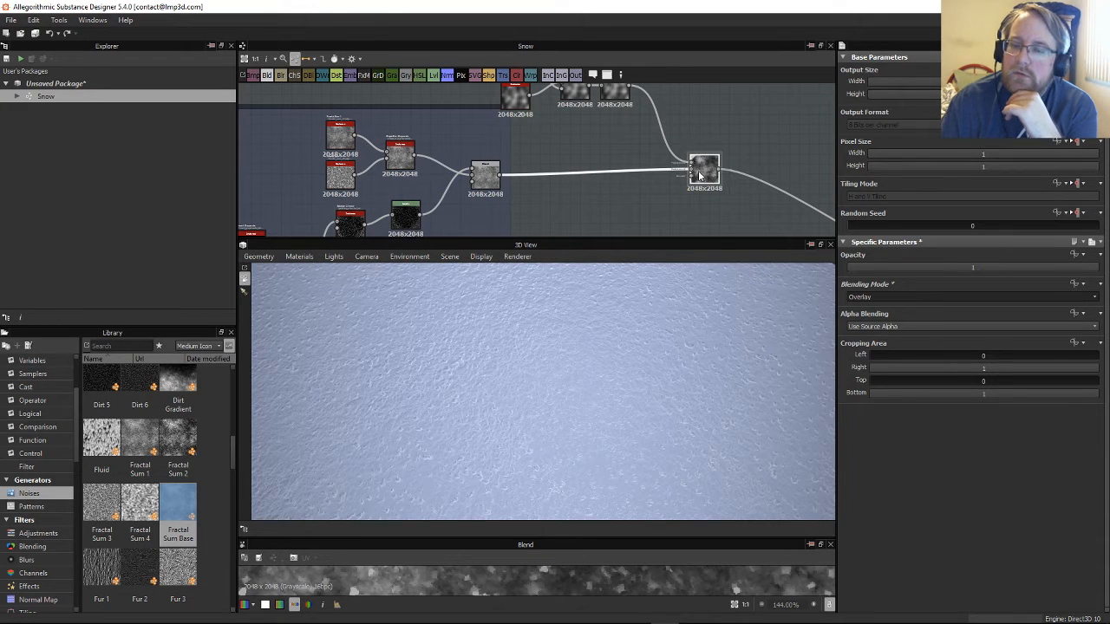
key("Delete")
scroll(630, 178, "down", 3)
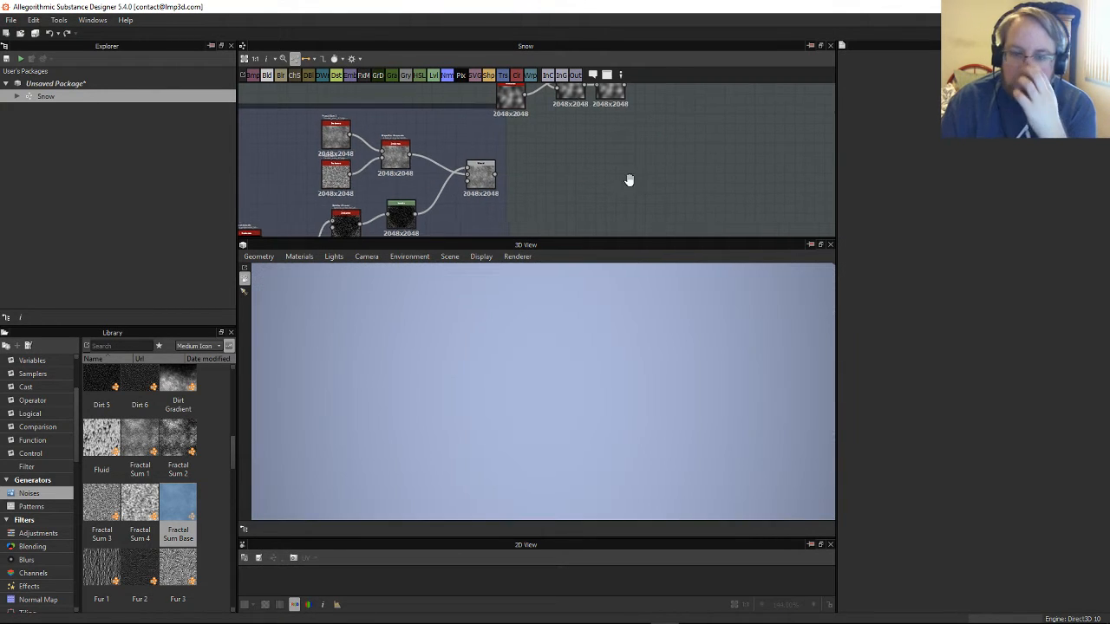
Step: Browse the Normal Map filters in the library and add a Normal node fed by the Blur of the large noise
left_click(30, 587)
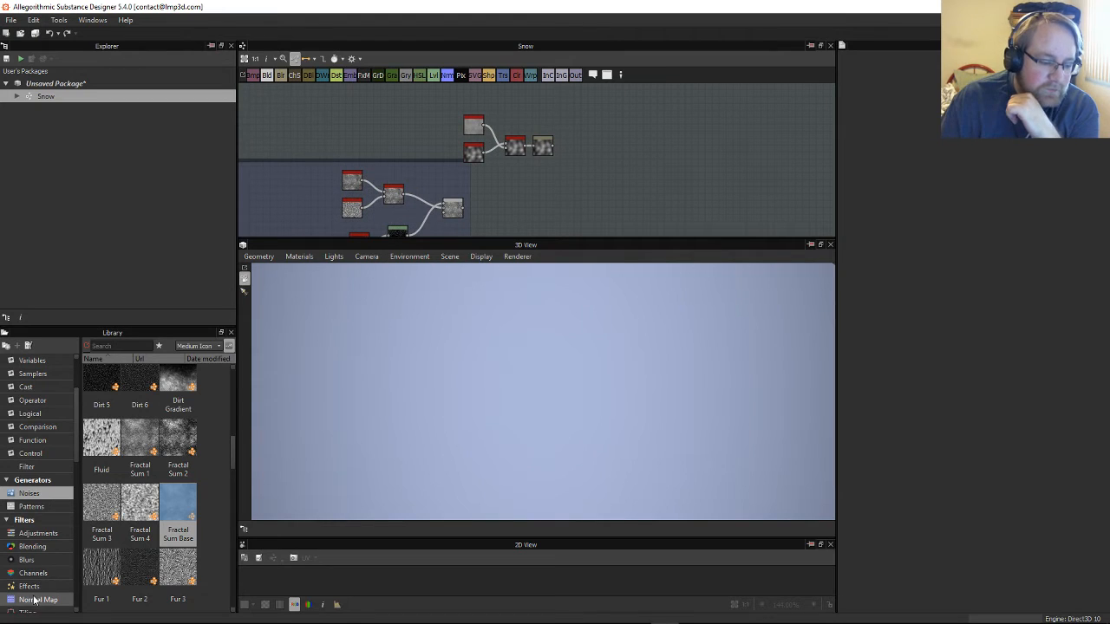
left_click(38, 599)
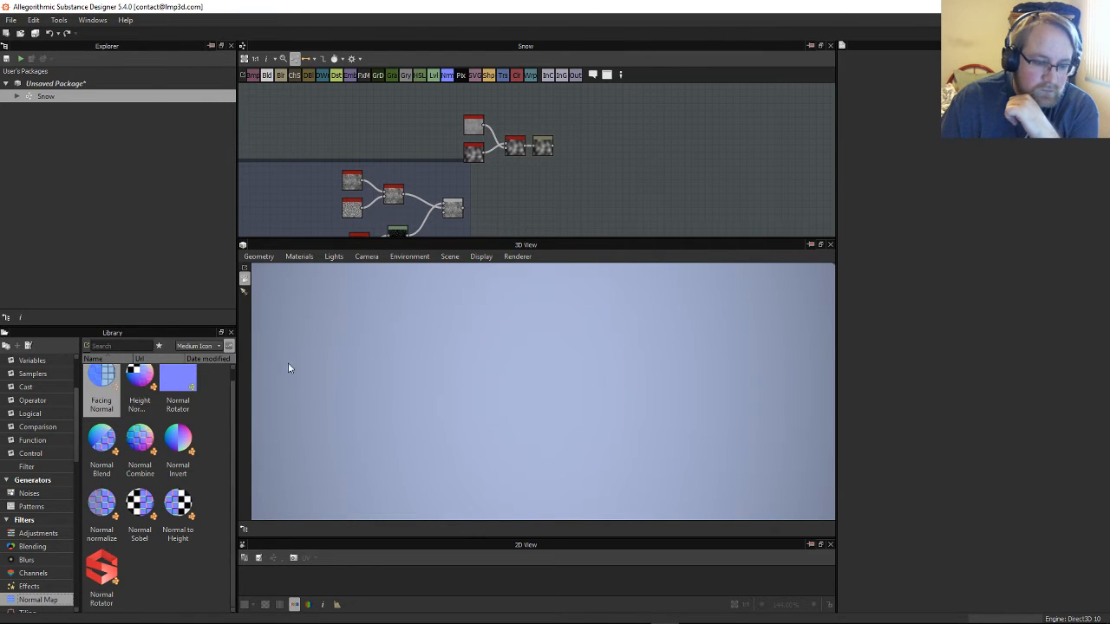
scroll(216, 498, "up", 1)
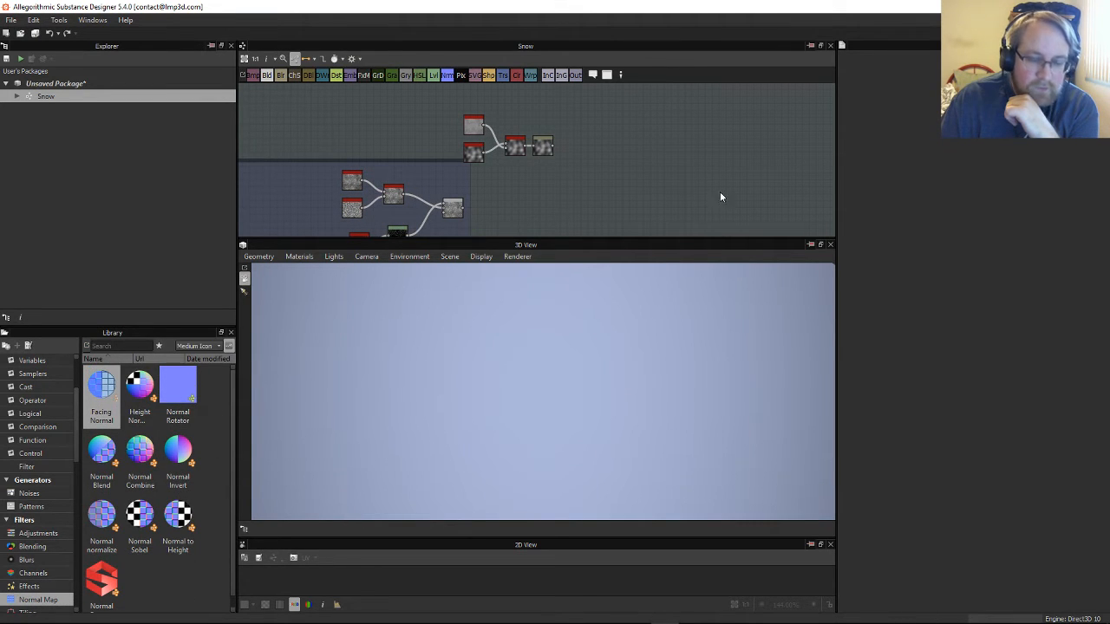
mouse_move(568, 137)
left_mouse_down()
mouse_move(579, 148)
mouse_move(567, 136)
left_mouse_up()
scroll(597, 176, "up", 3)
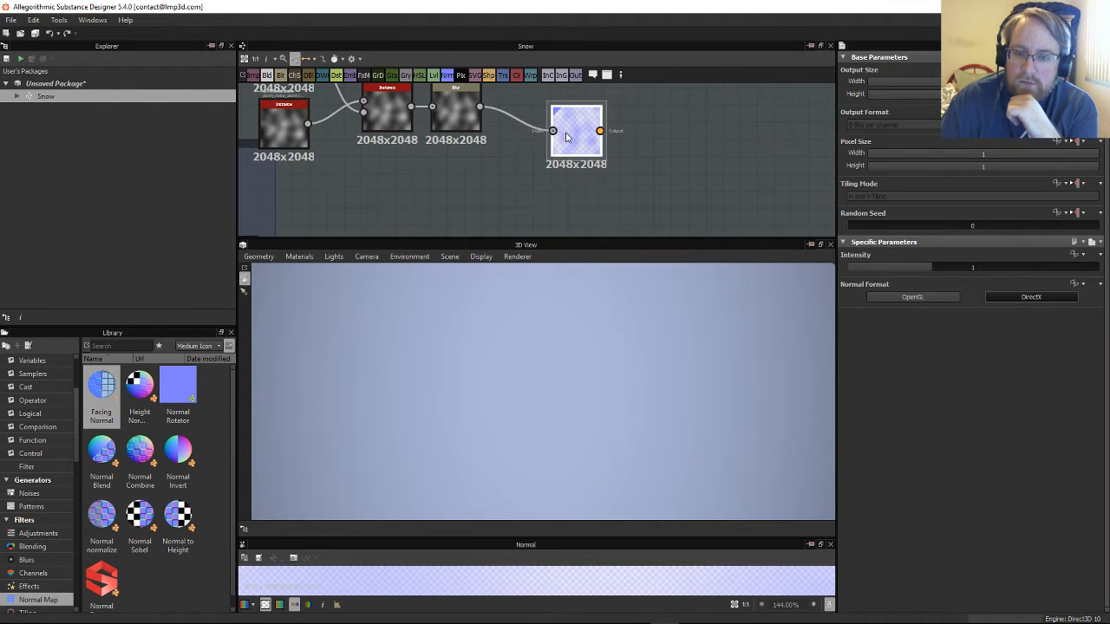
Step: Connect the new Normal node to the material's normal output in place of the existing Normal node
scroll(627, 376, "down", 5)
scroll(535, 135, "down", 5)
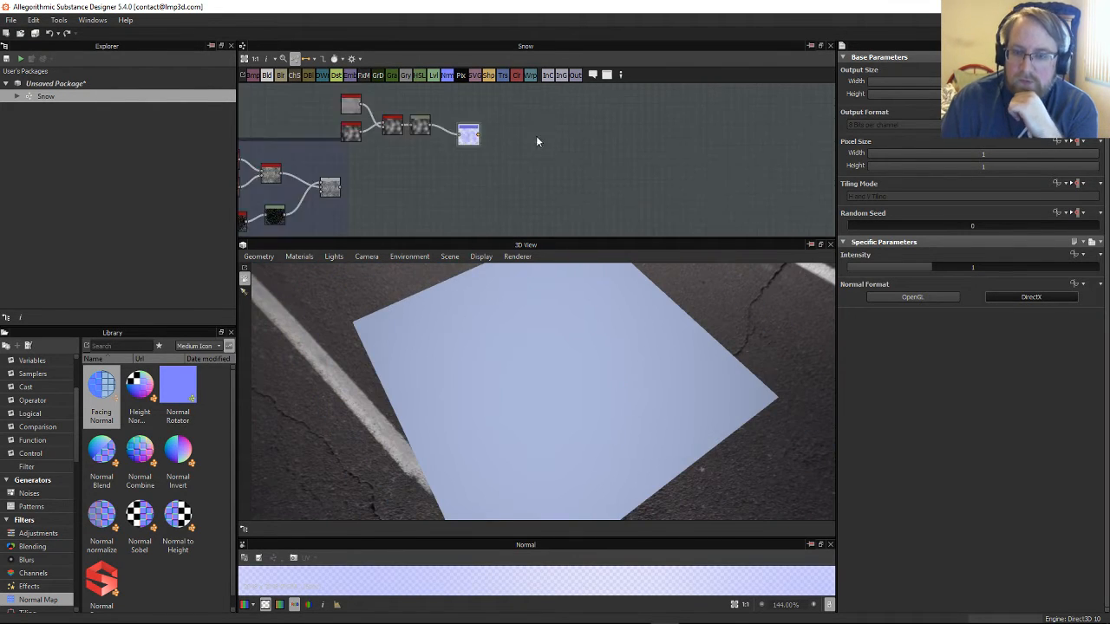
scroll(516, 150, "up", 1)
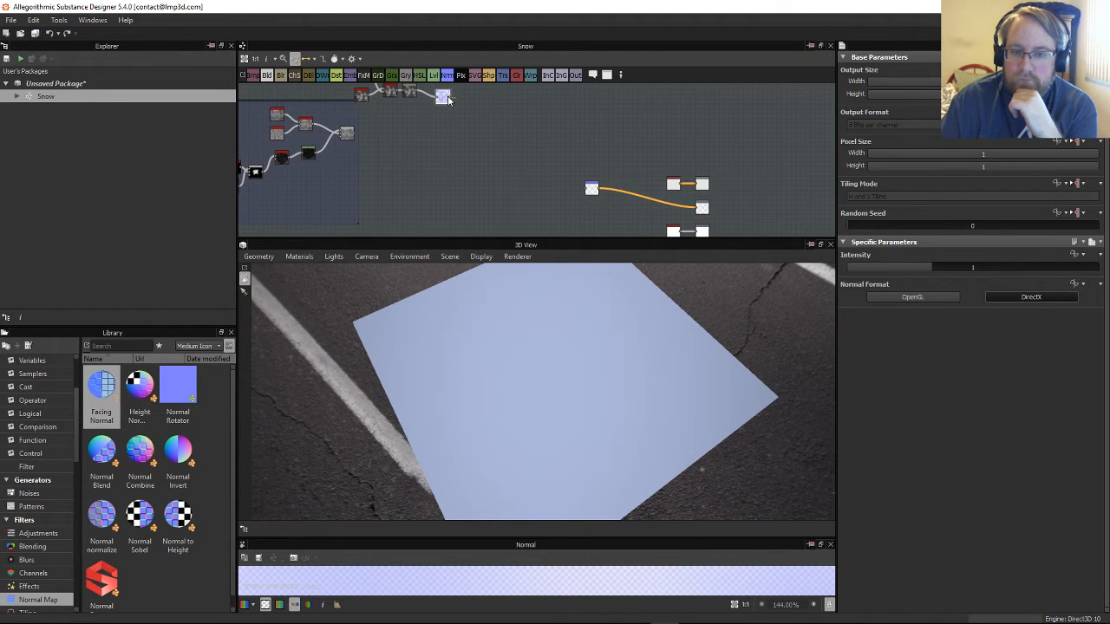
left_click_drag(453, 97, 694, 213)
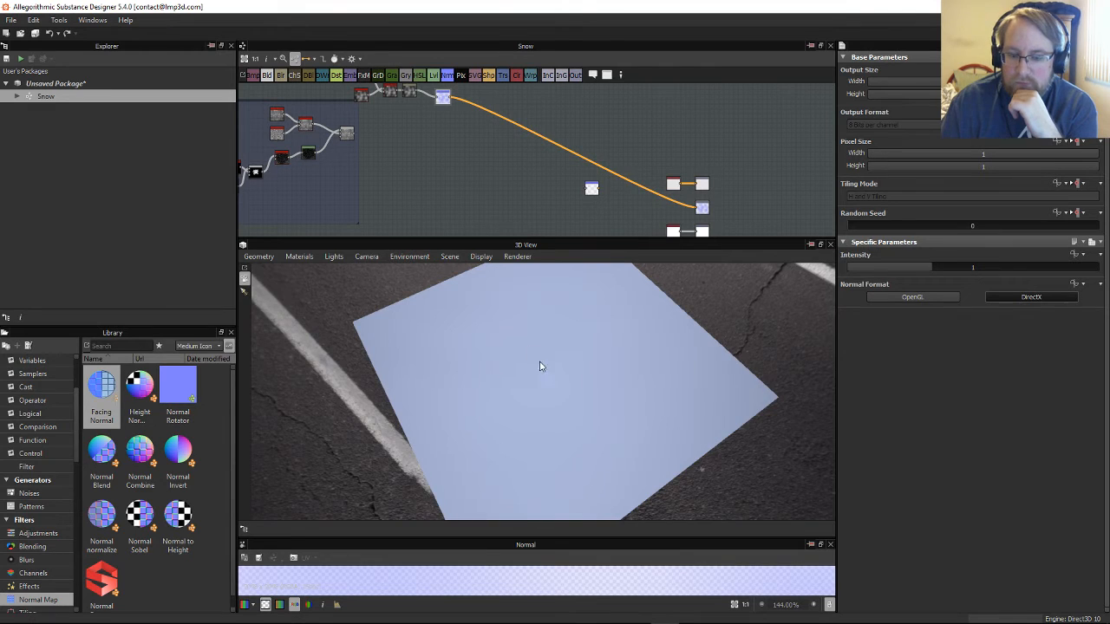
Step: Try intensities of 3 and 12 on the large noise's Normal node and inspect the snow plane up close
left_click_drag(539, 366, 570, 344)
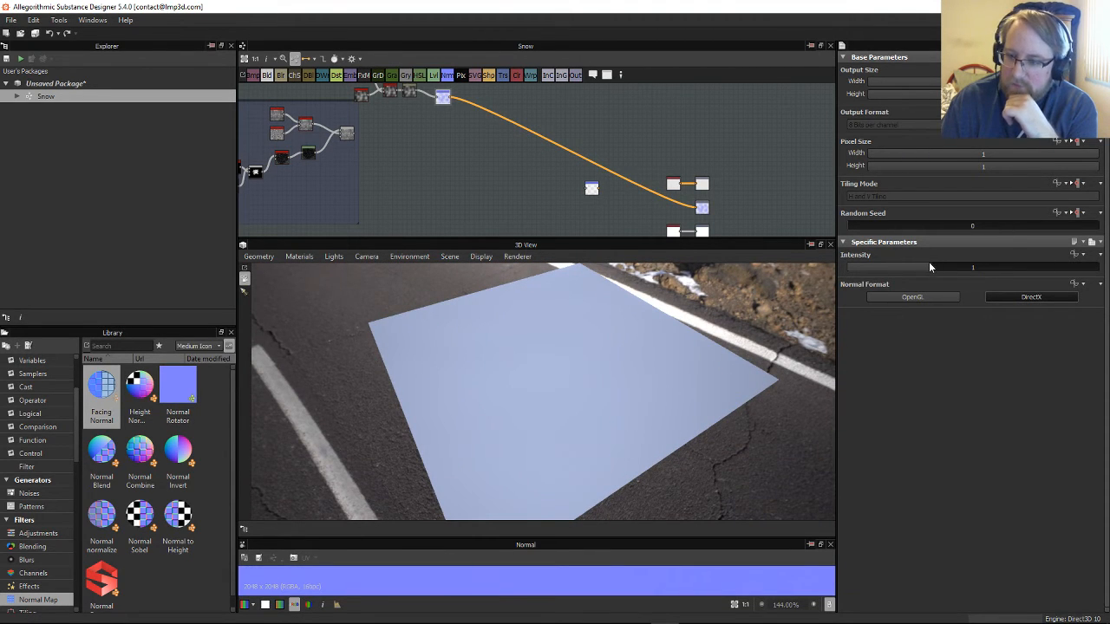
left_click_drag(929, 266, 1060, 274)
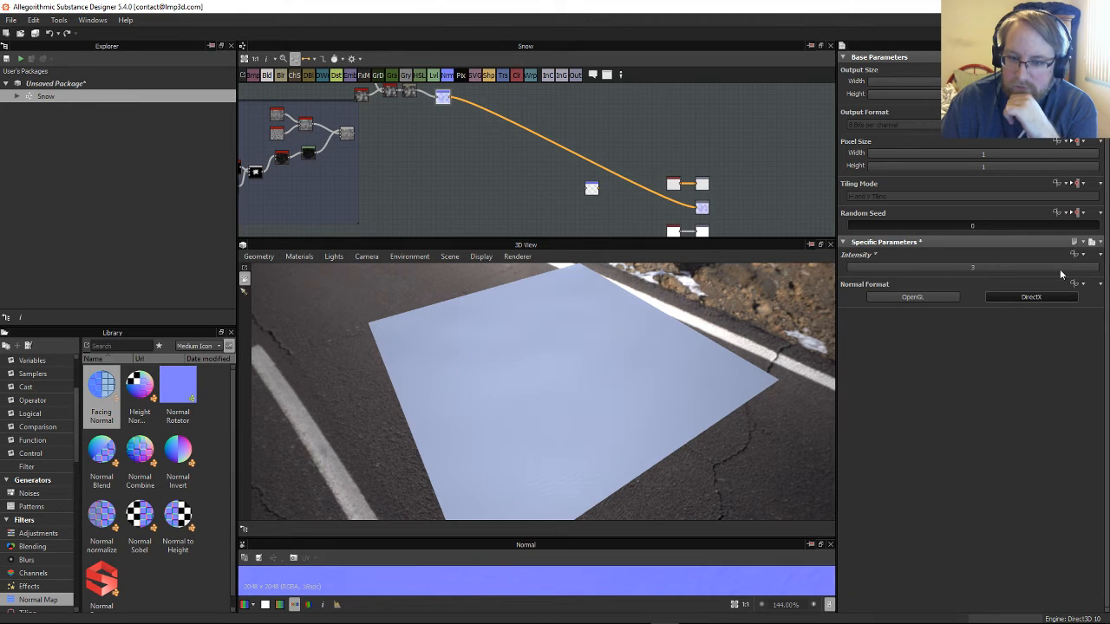
double_click(946, 266)
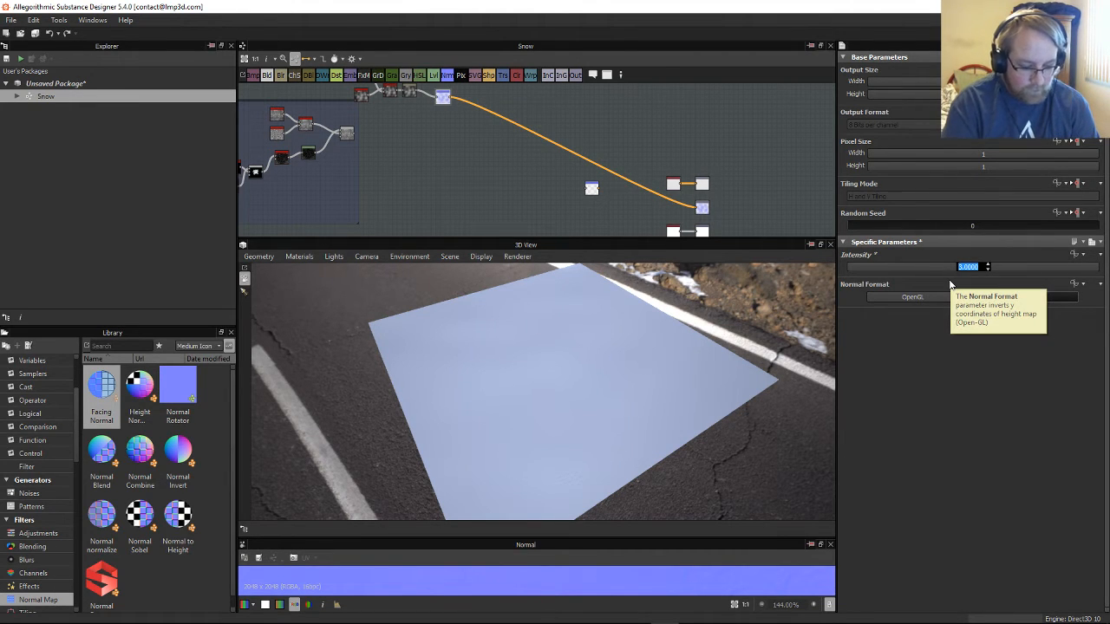
type("12")
key("Return")
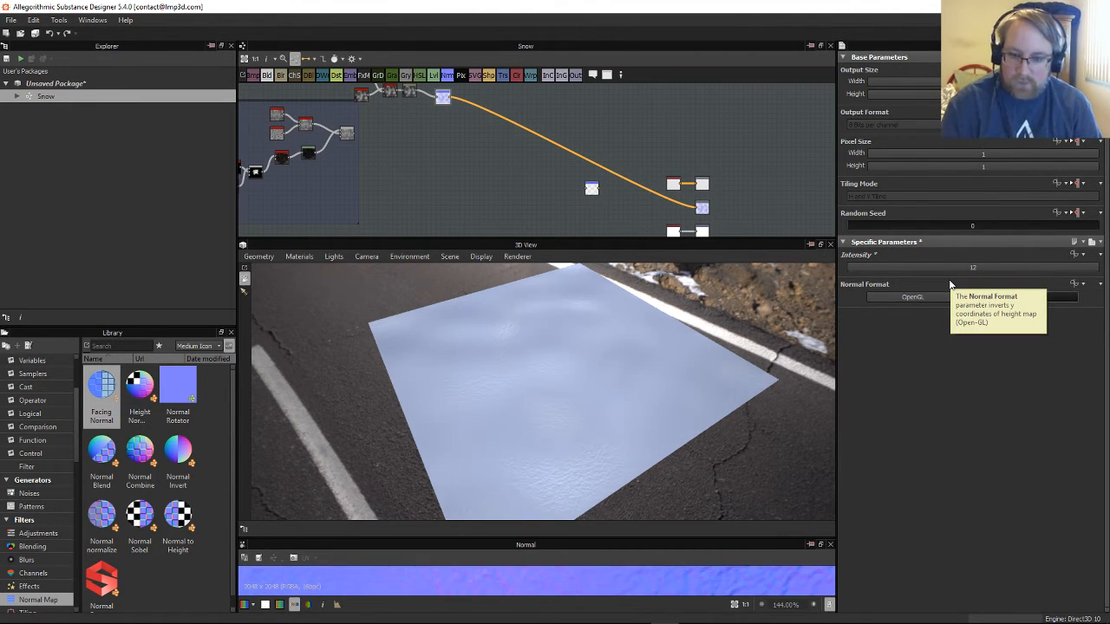
scroll(635, 396, "up", 6)
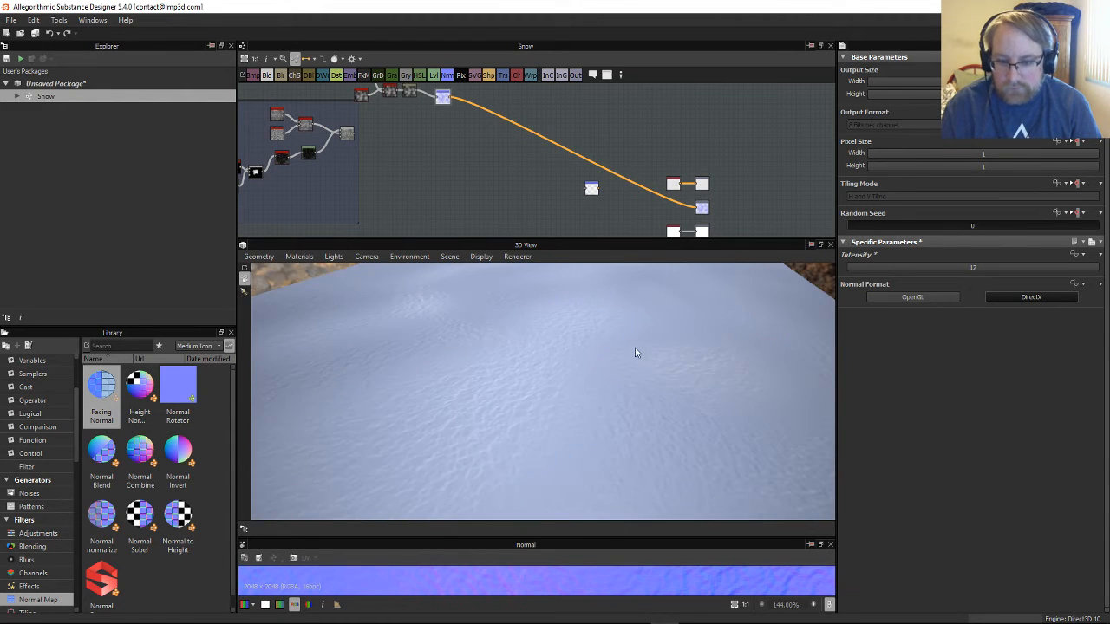
left_click_drag(639, 418, 629, 364)
scroll(730, 366, "down", 5)
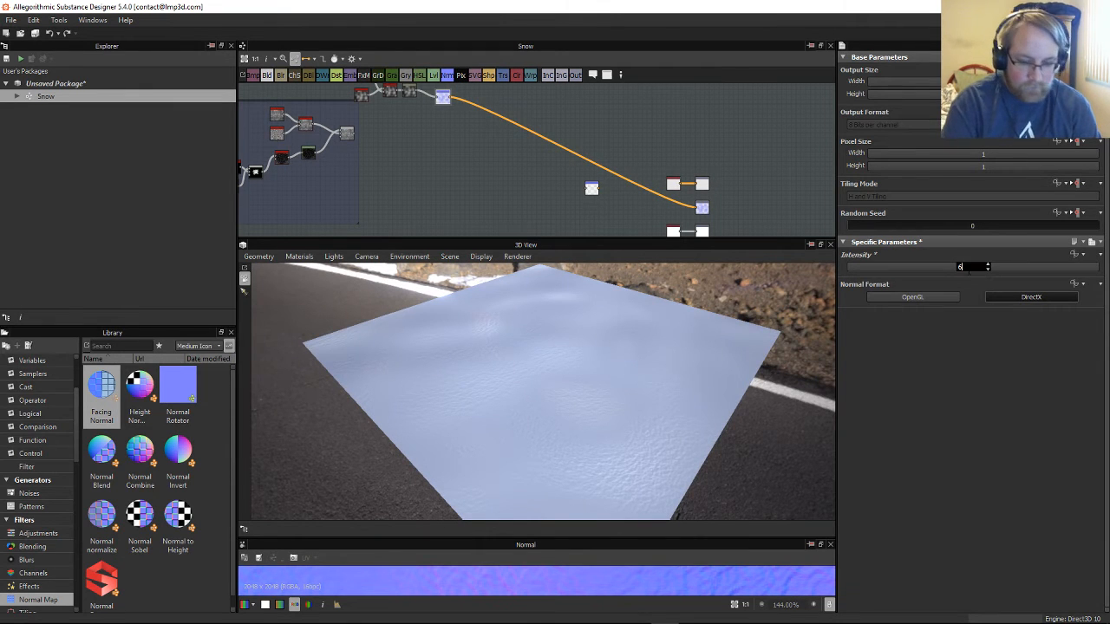
Step: Compare intensities of 6 and 8 on the large noise's Normal node from several angles
key("Return")
left_click_drag(672, 334, 627, 347)
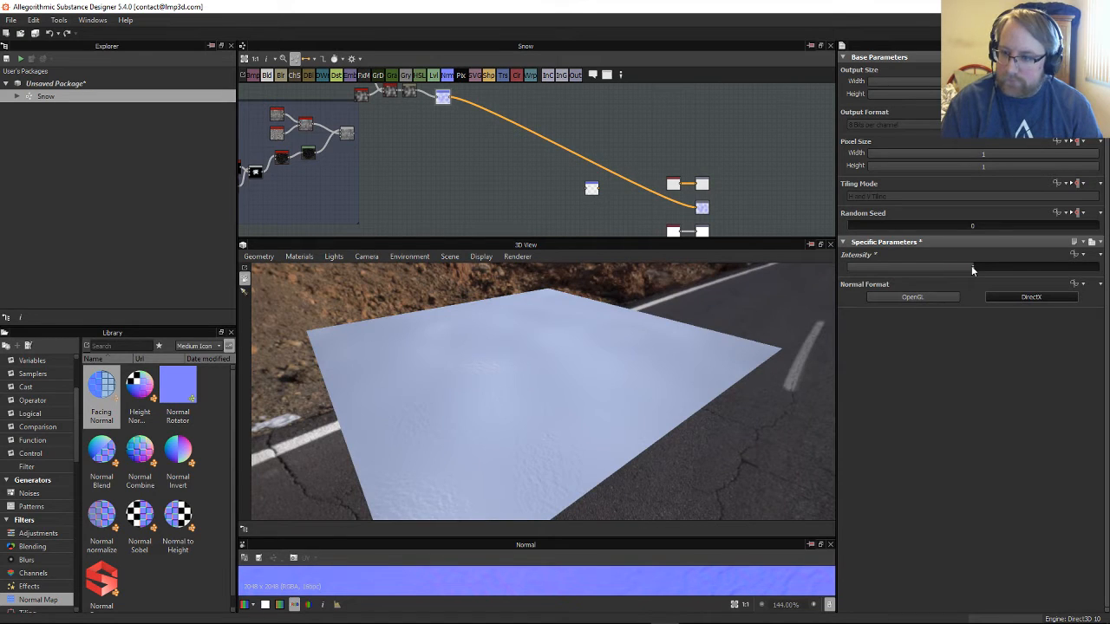
type("8")
key("Return")
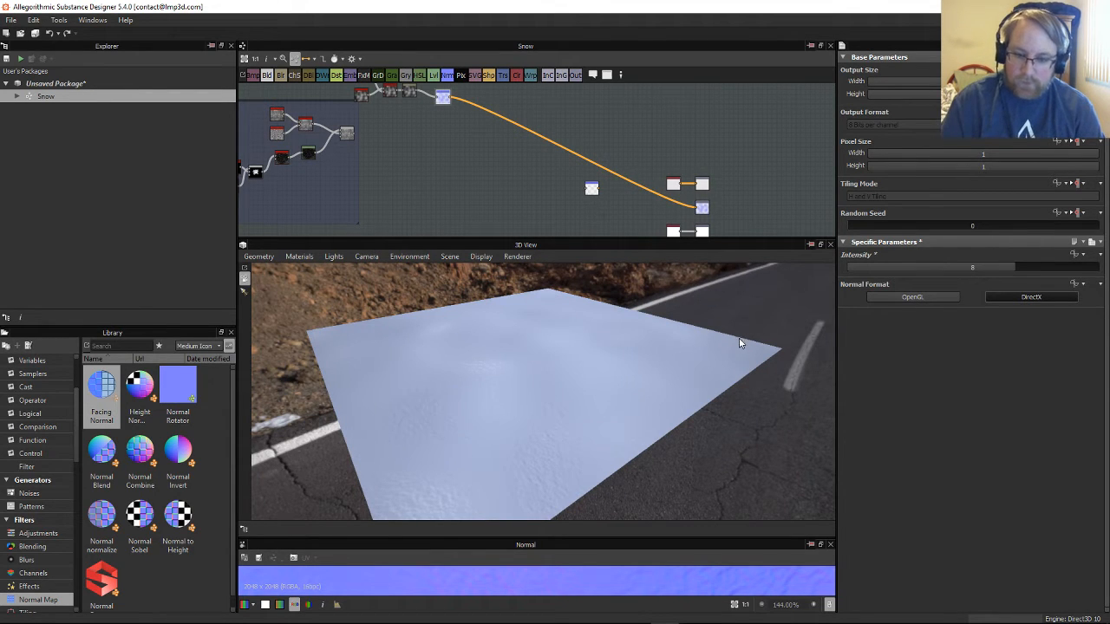
left_click_drag(669, 325, 640, 382)
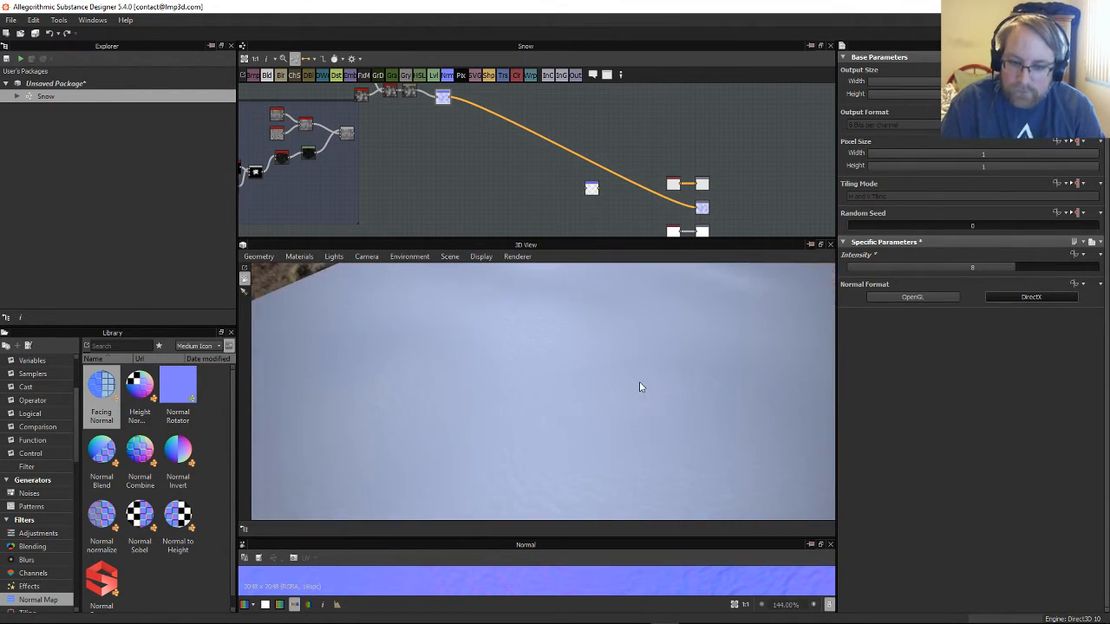
left_click_drag(560, 399, 595, 306)
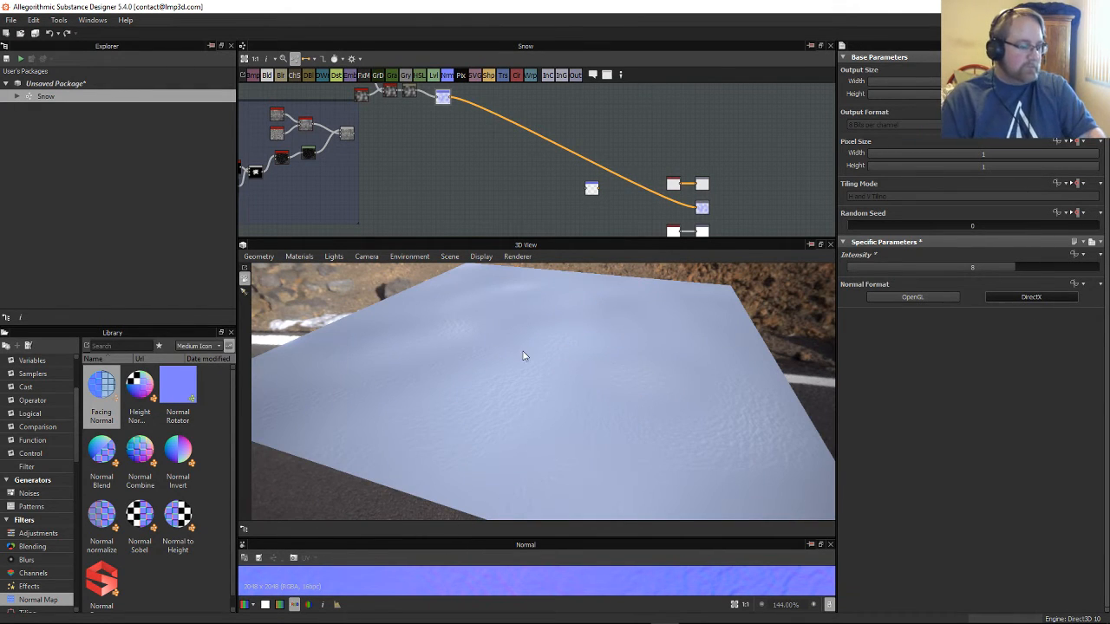
left_click_drag(507, 365, 733, 368)
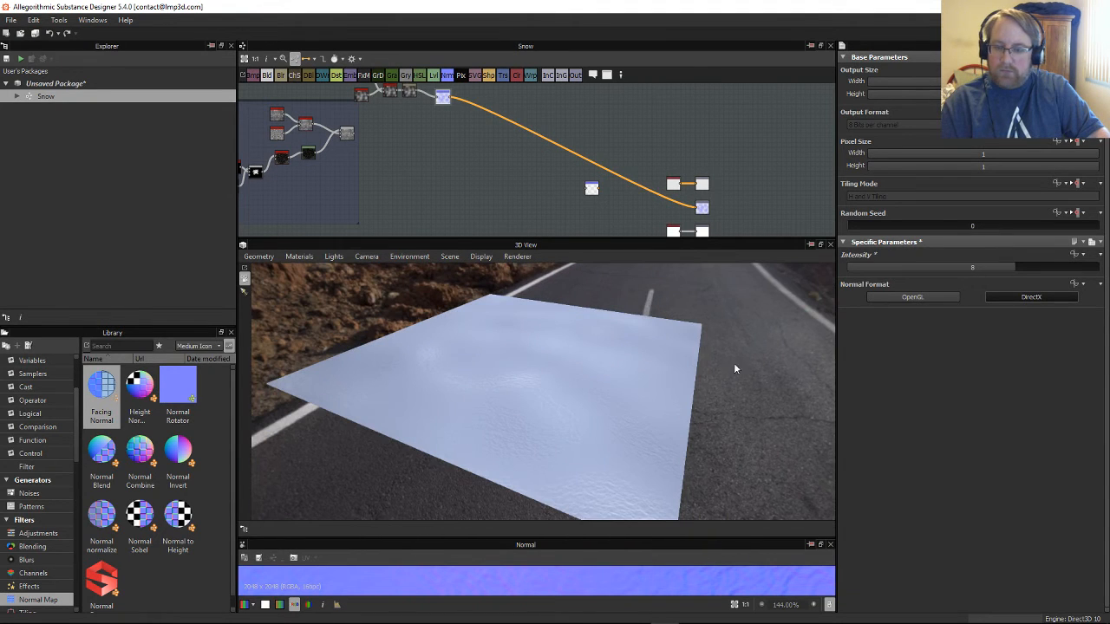
Step: Set the intensity of the large noise's Normal node to 6 and check the surface
double_click(996, 267)
type("6")
key("Return")
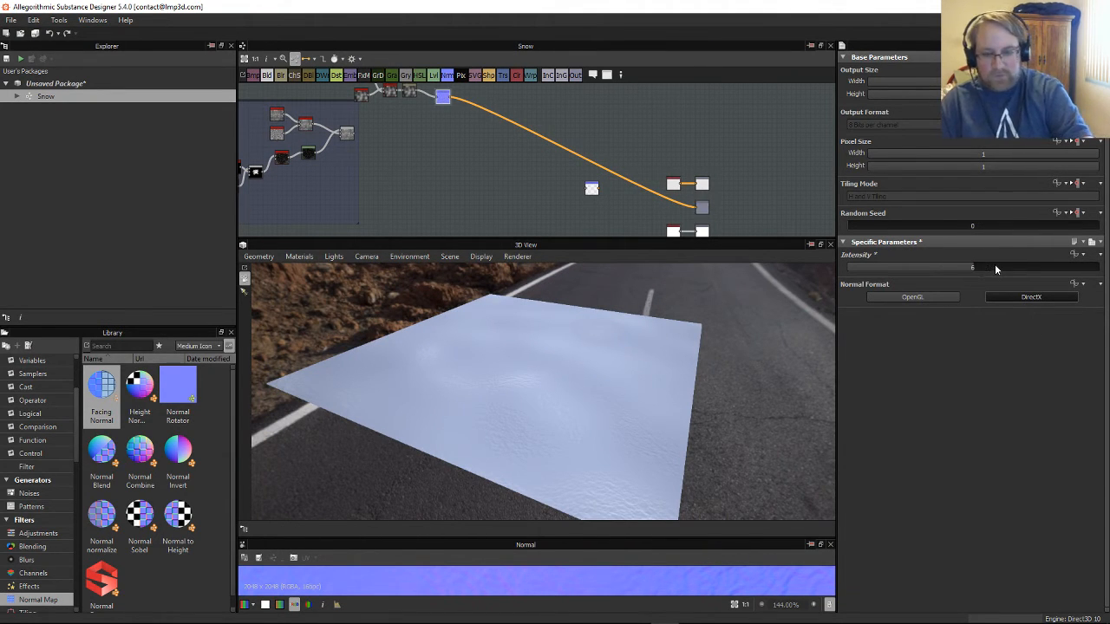
left_click_drag(593, 364, 468, 371)
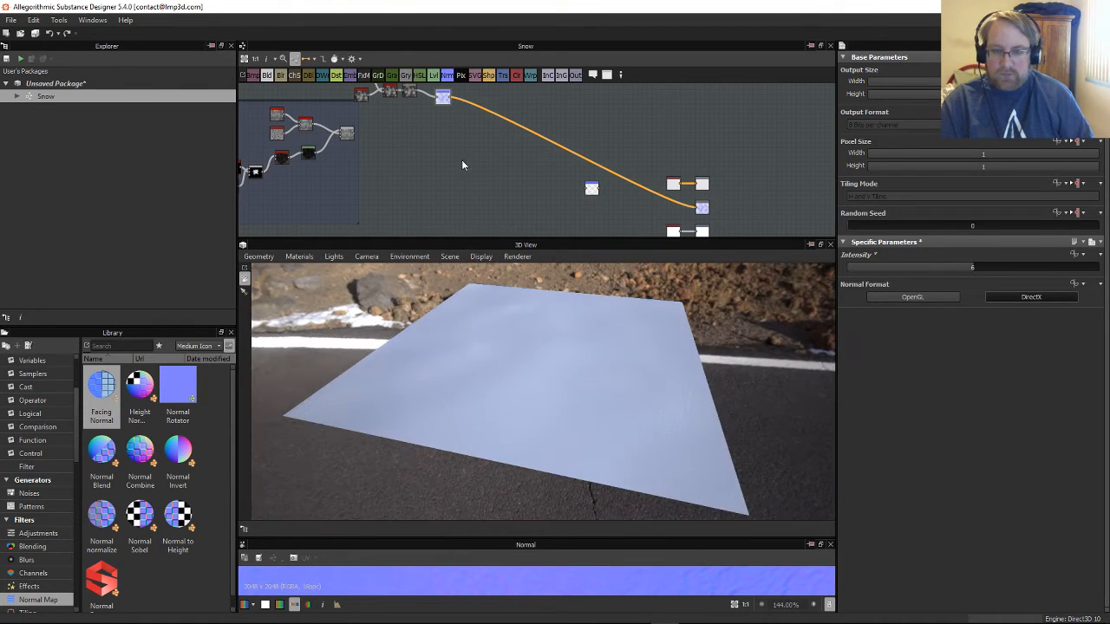
Step: Move the disconnected Normal node beside the snow surface group and feed it from the group's final node
middle_click_drag(458, 159, 536, 166)
scroll(536, 166, "up", 1)
left_click_drag(698, 200, 485, 142)
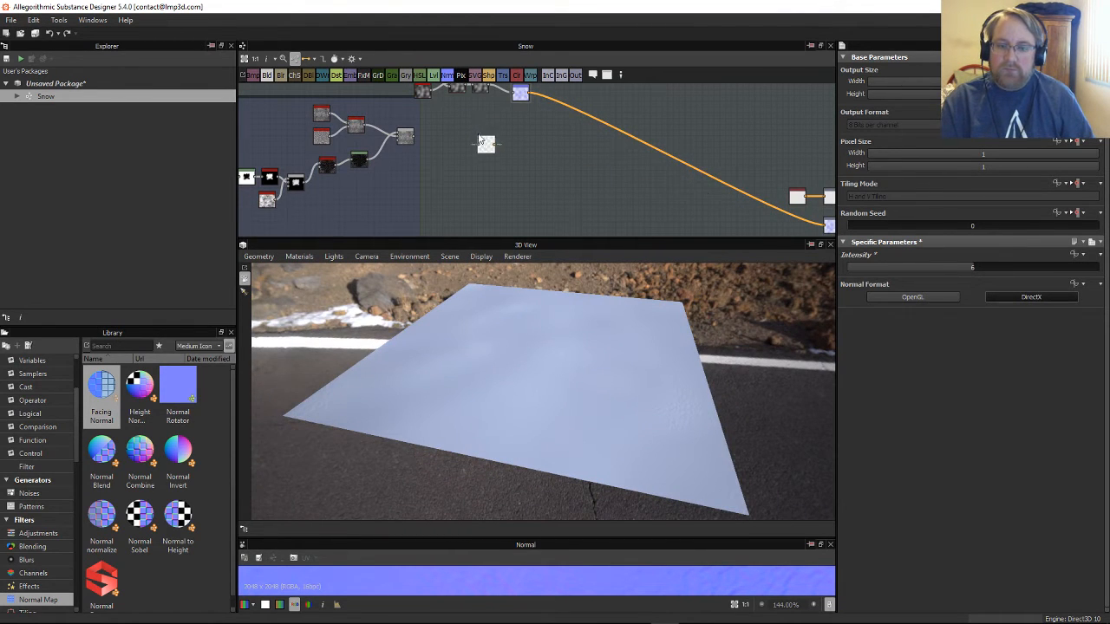
left_click_drag(413, 137, 480, 144)
left_click(485, 144)
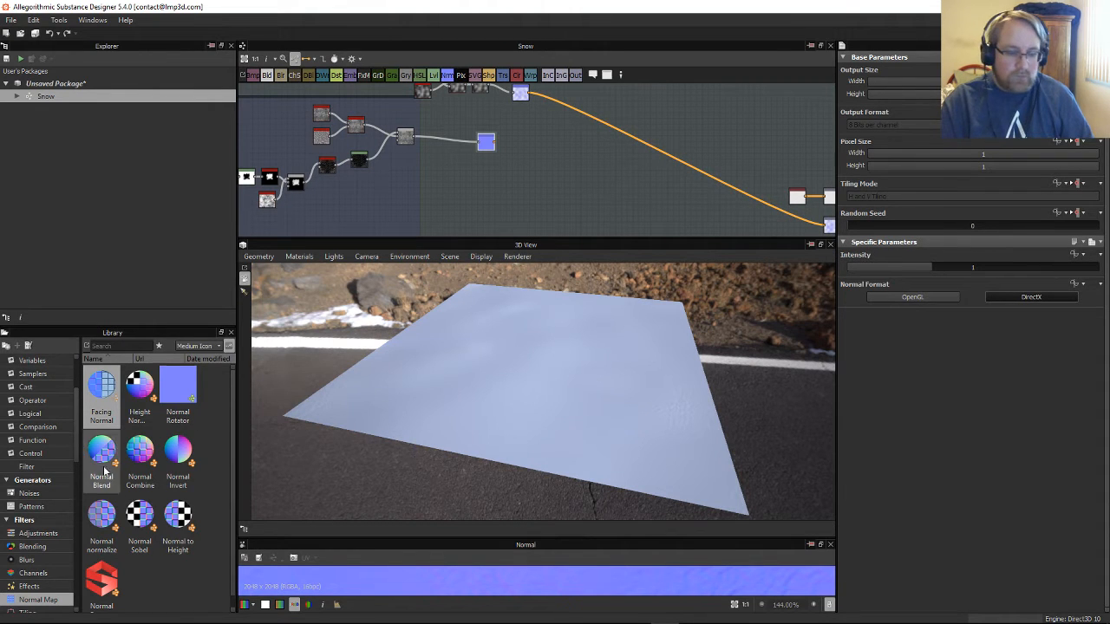
Step: Add a Normal Combine node and connect the snow surface and large noise Normal nodes to its two inputs
left_click_drag(140, 451, 573, 169)
scroll(532, 144, "up", 5)
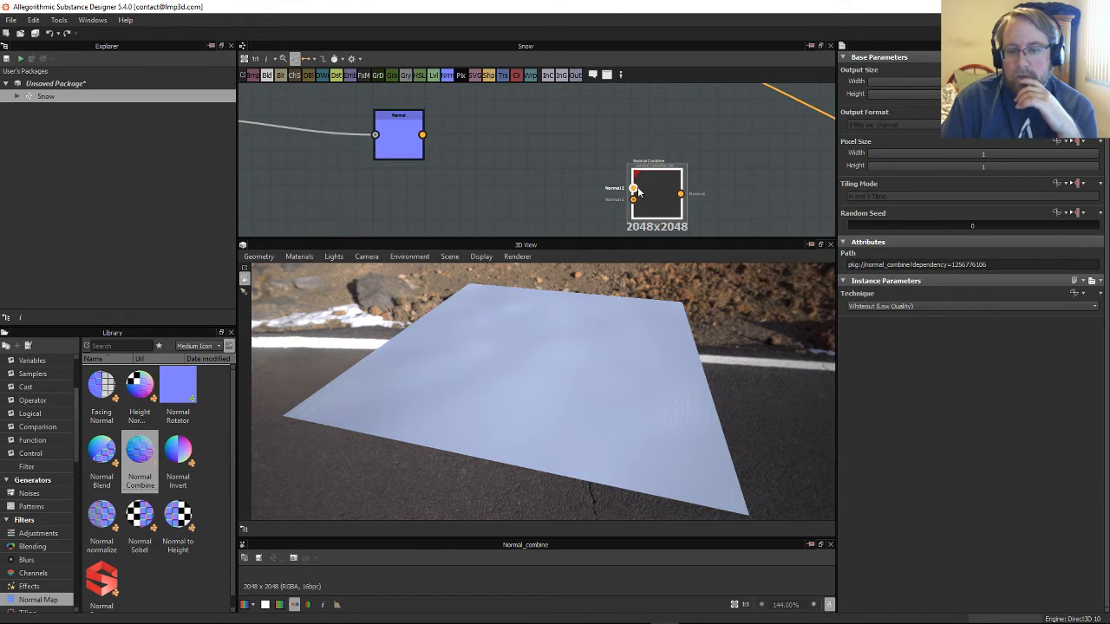
left_click_drag(641, 193, 676, 107)
middle_click_drag(565, 135, 465, 234)
middle_click_drag(385, 182, 387, 126)
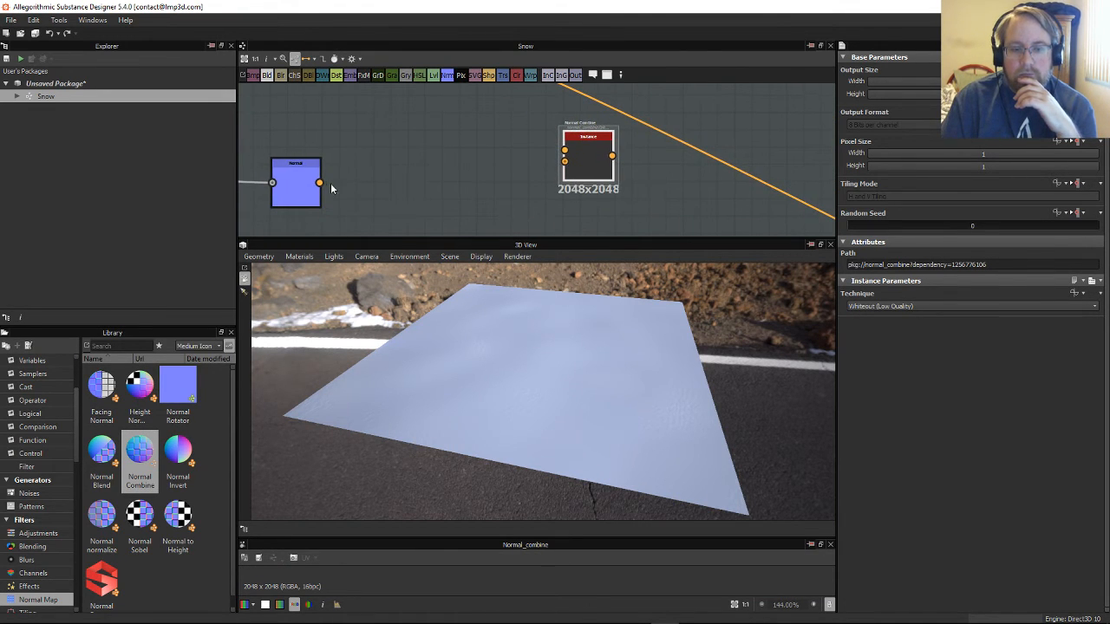
left_click_drag(324, 181, 564, 150)
scroll(449, 157, "down", 2)
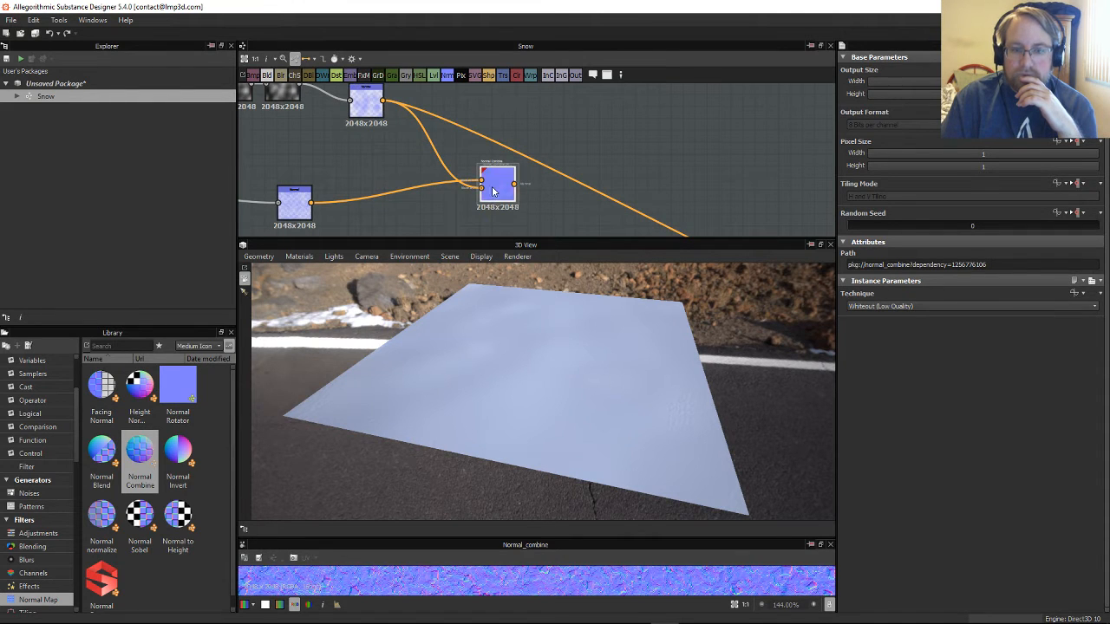
Step: Examine the large noise's normal map in an enlarged 2D preview
left_click(368, 111)
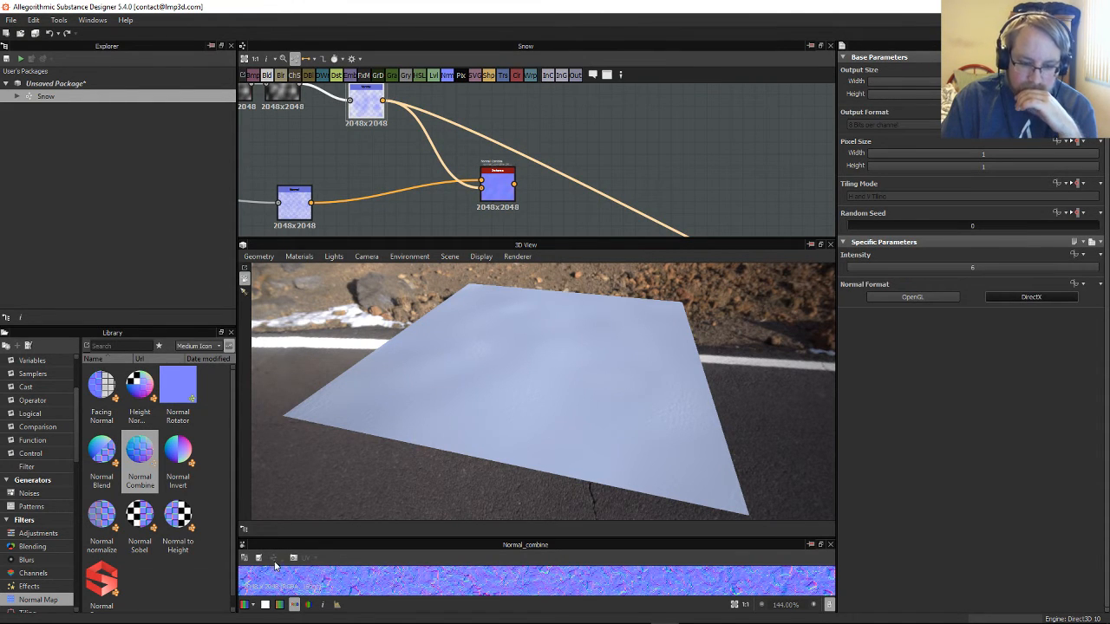
double_click(369, 104)
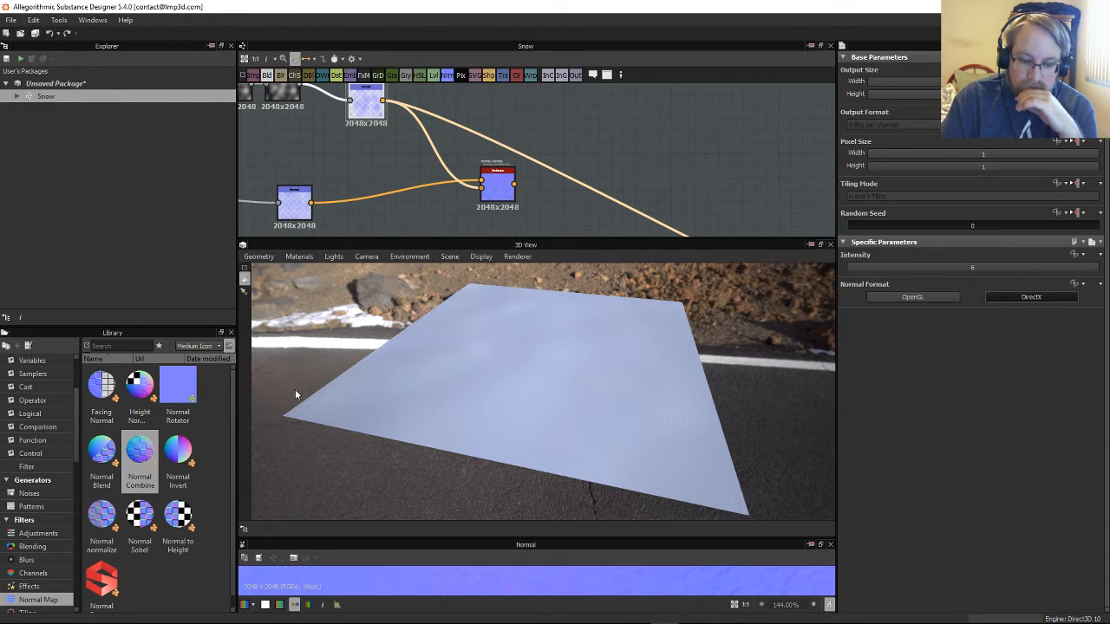
left_click_drag(412, 541, 455, 176)
scroll(693, 384, "down", 3)
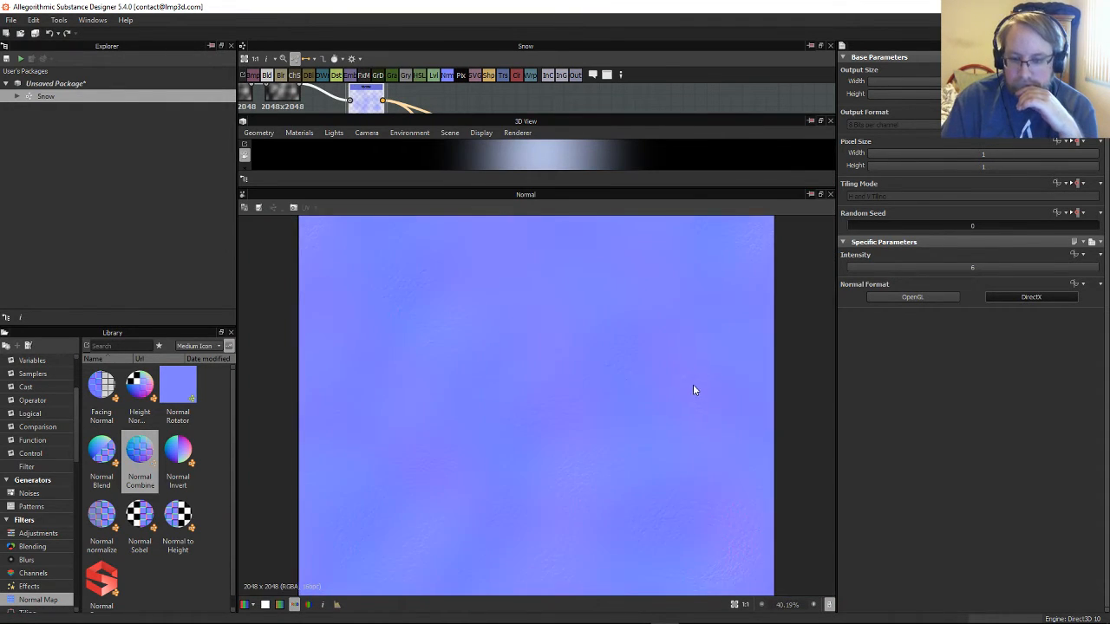
scroll(700, 379, "up", 1)
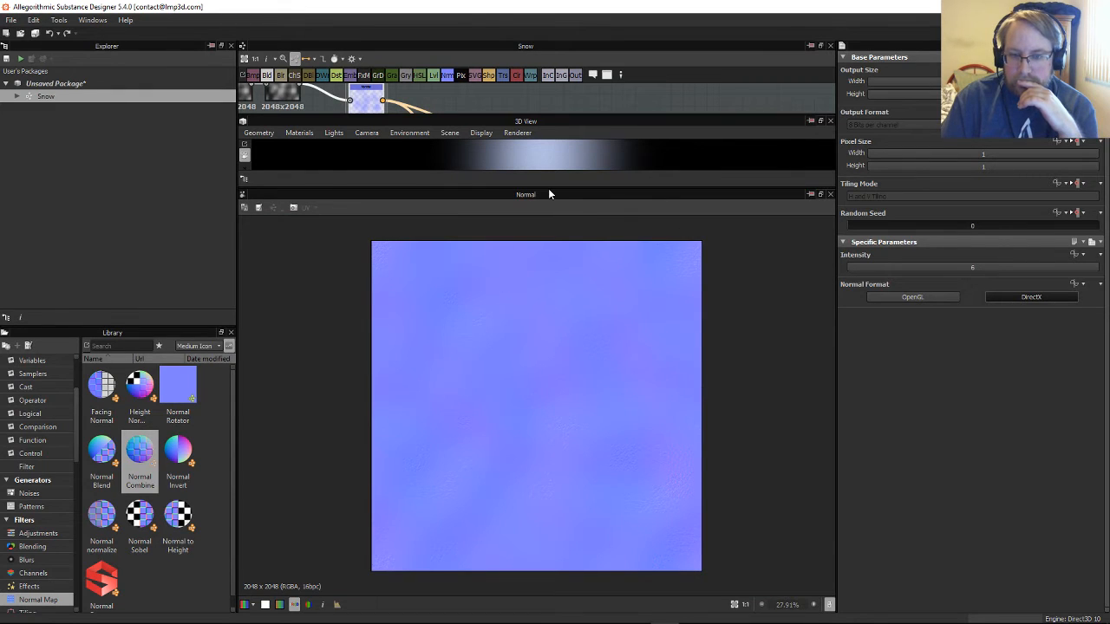
left_click_drag(555, 191, 560, 539)
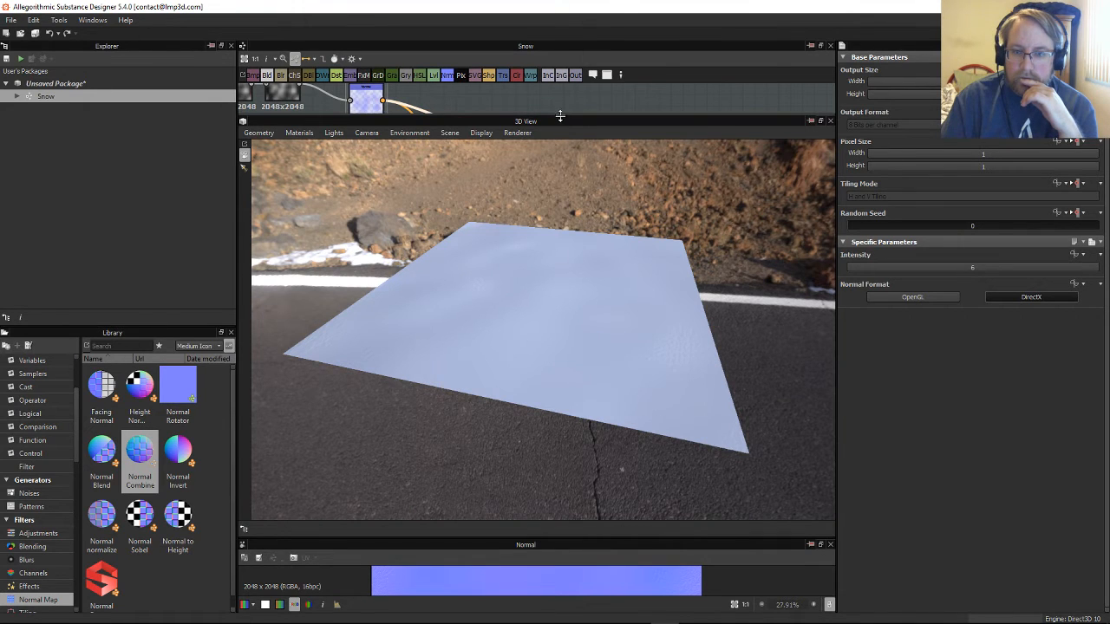
Step: Examine the Normal Combine result in an enlarged 2D preview at different zoom levels
left_click_drag(560, 116, 523, 446)
scroll(521, 302, "up", 2)
left_click(482, 122)
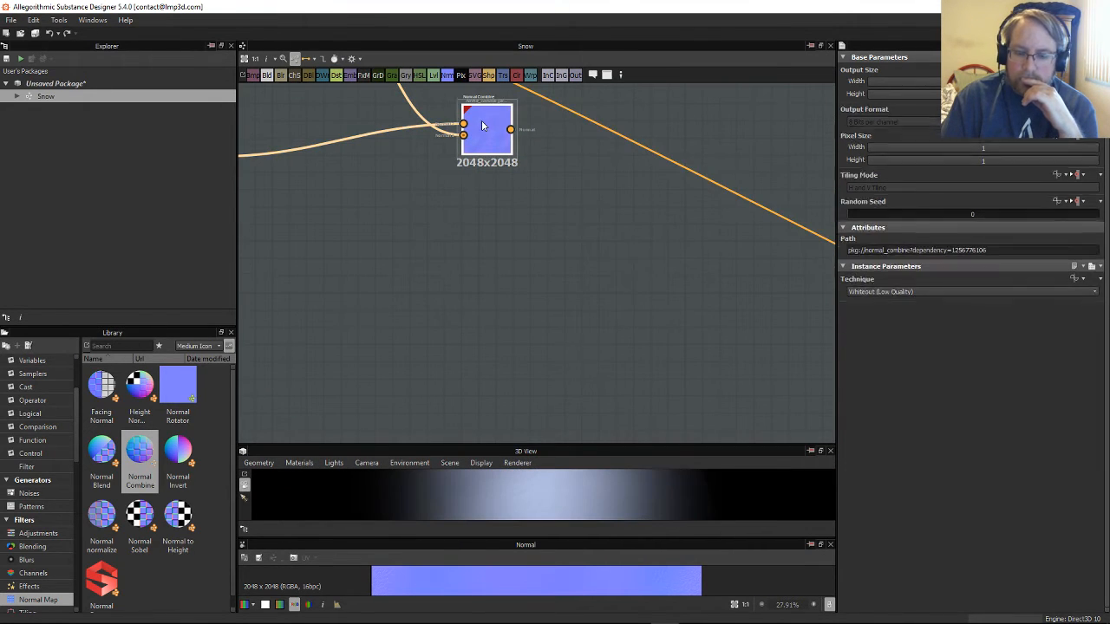
double_click(482, 126)
left_click_drag(615, 539, 630, 161)
scroll(636, 420, "up", 5)
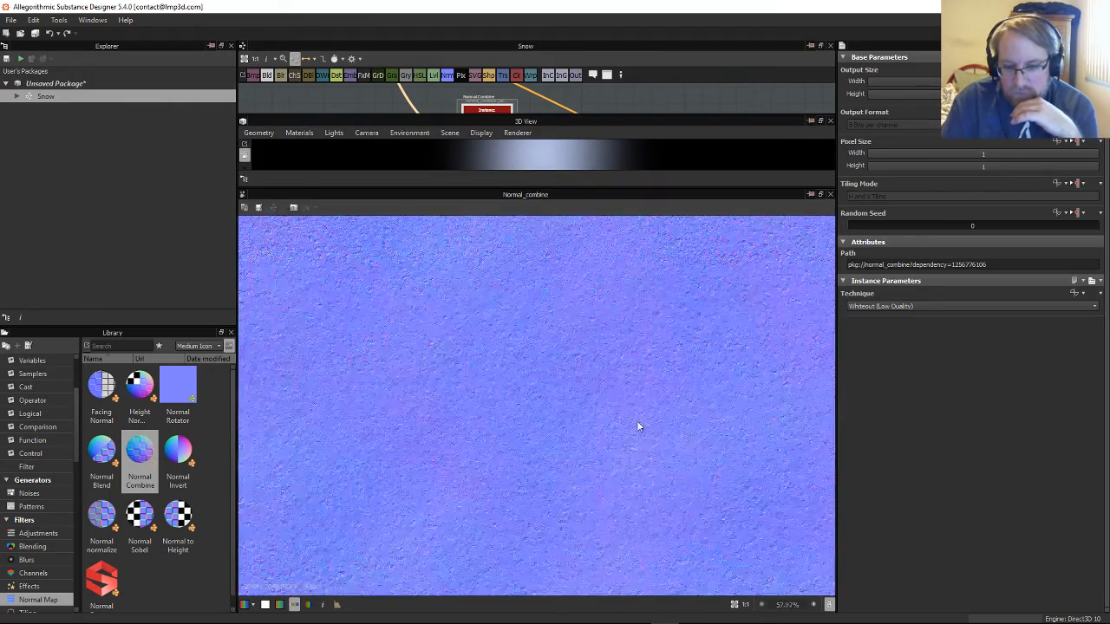
scroll(639, 421, "down", 3)
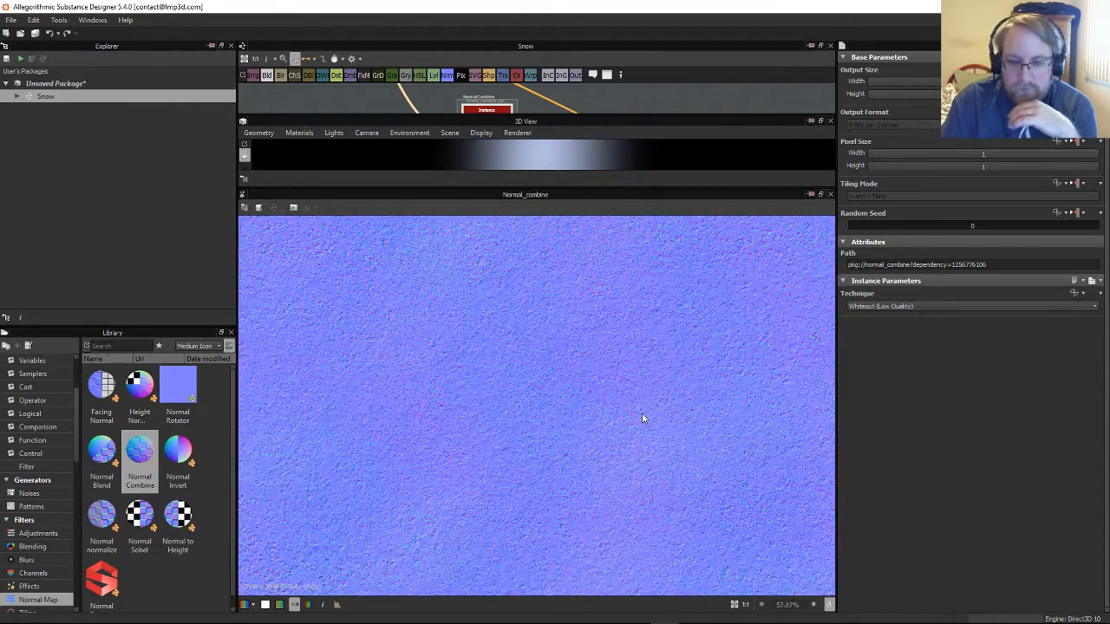
scroll(642, 418, "up", 2)
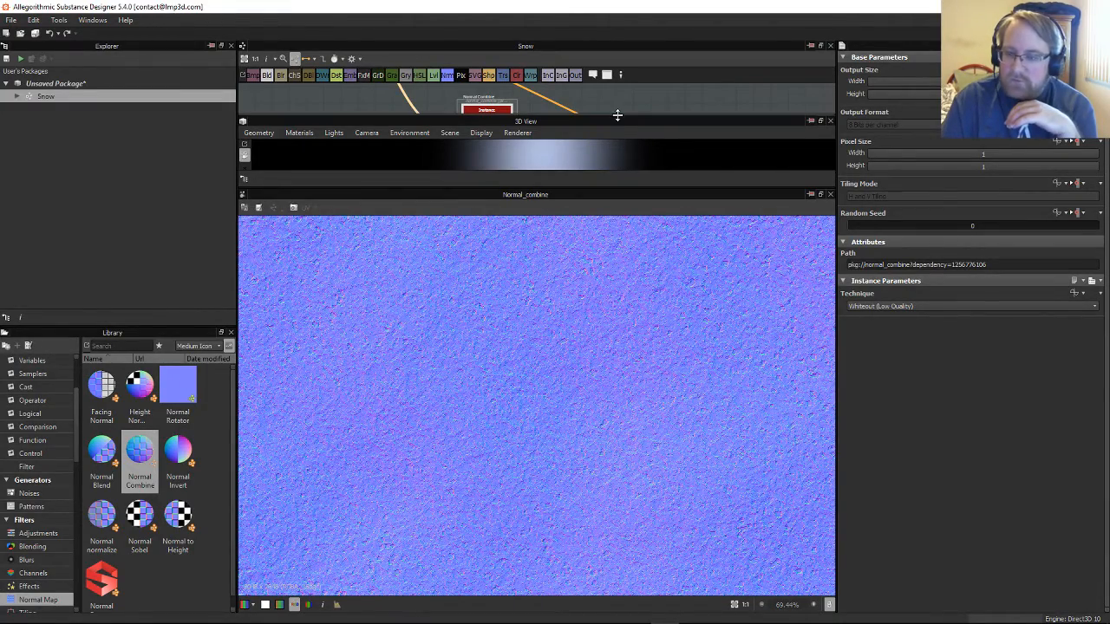
Step: Try Channel Mixer (High Quality) on the Normal Combine node, then set its technique to Detail Oriented (High Quality)
left_click_drag(618, 121, 599, 397)
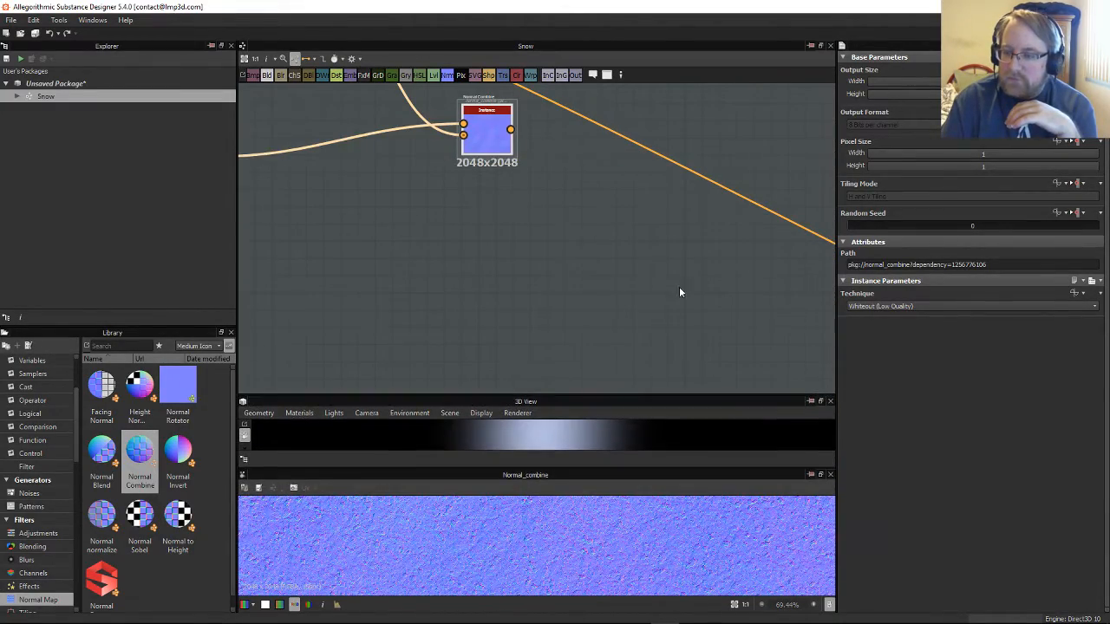
left_click(931, 305)
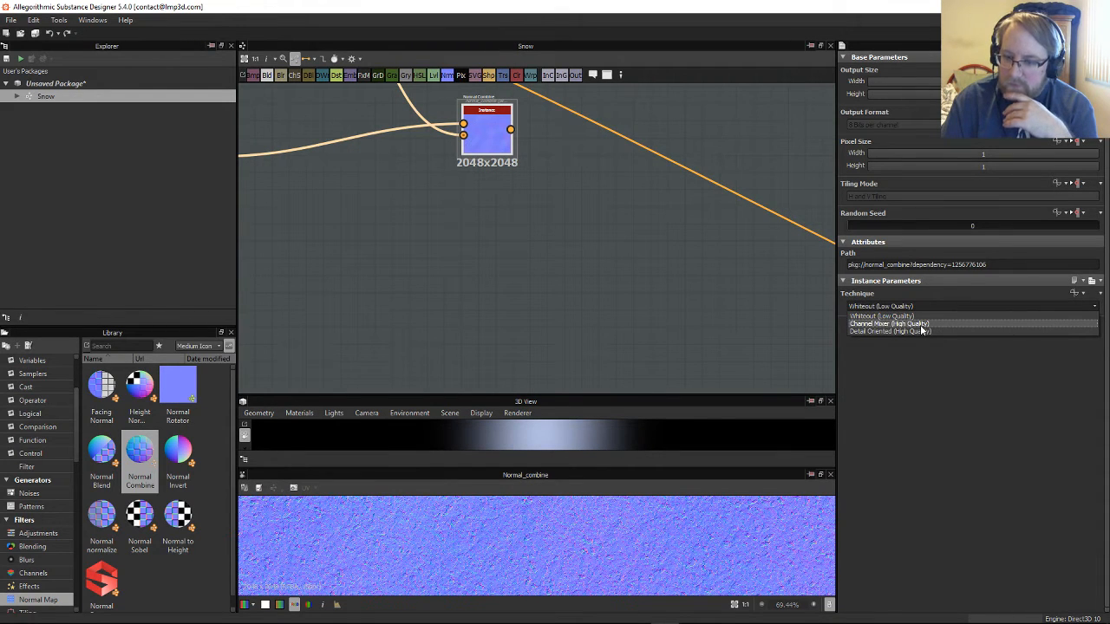
left_click(920, 324)
left_click(917, 306)
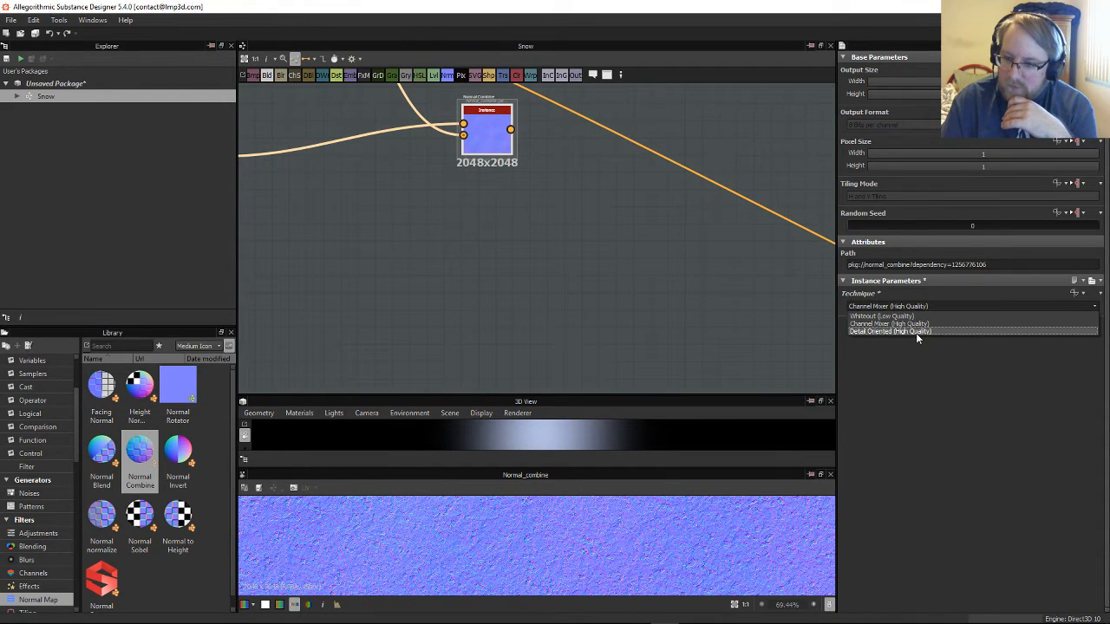
left_click(916, 331)
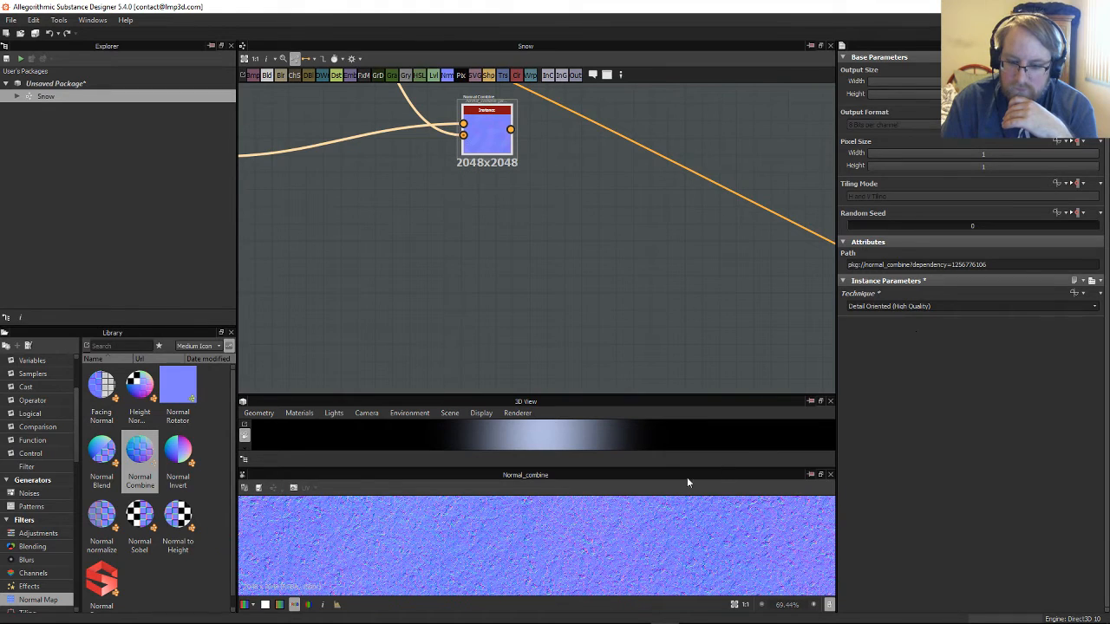
Step: Connect the Normal Combine node to the material's normal output and inspect the result in an enlarged 3D view
middle_click_drag(533, 268, 412, 250)
scroll(408, 248, "down", 3)
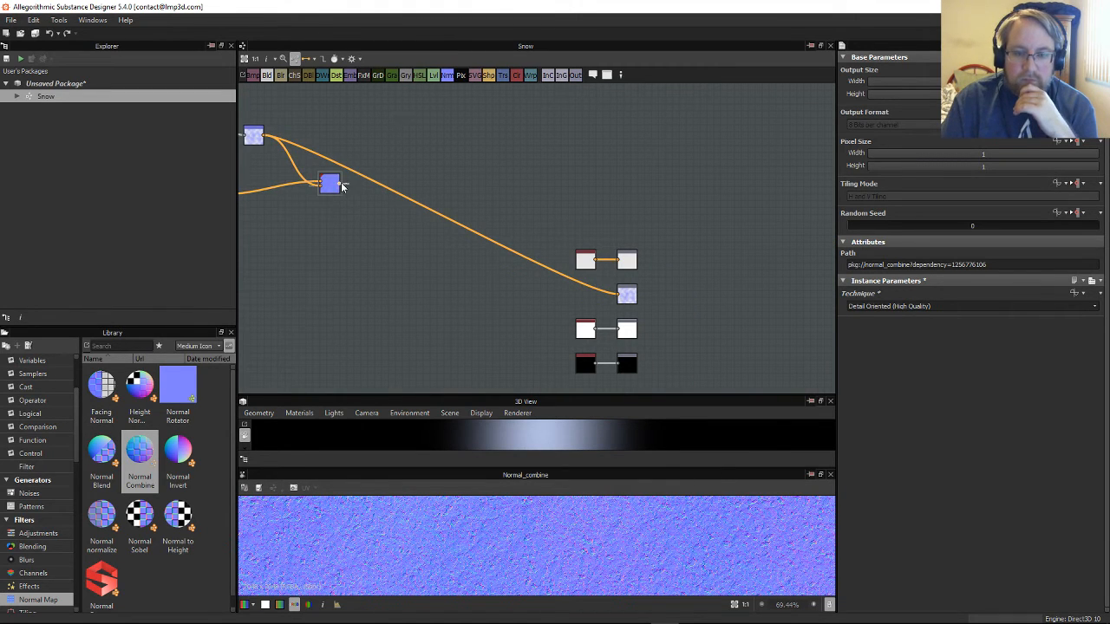
left_click_drag(343, 187, 618, 295)
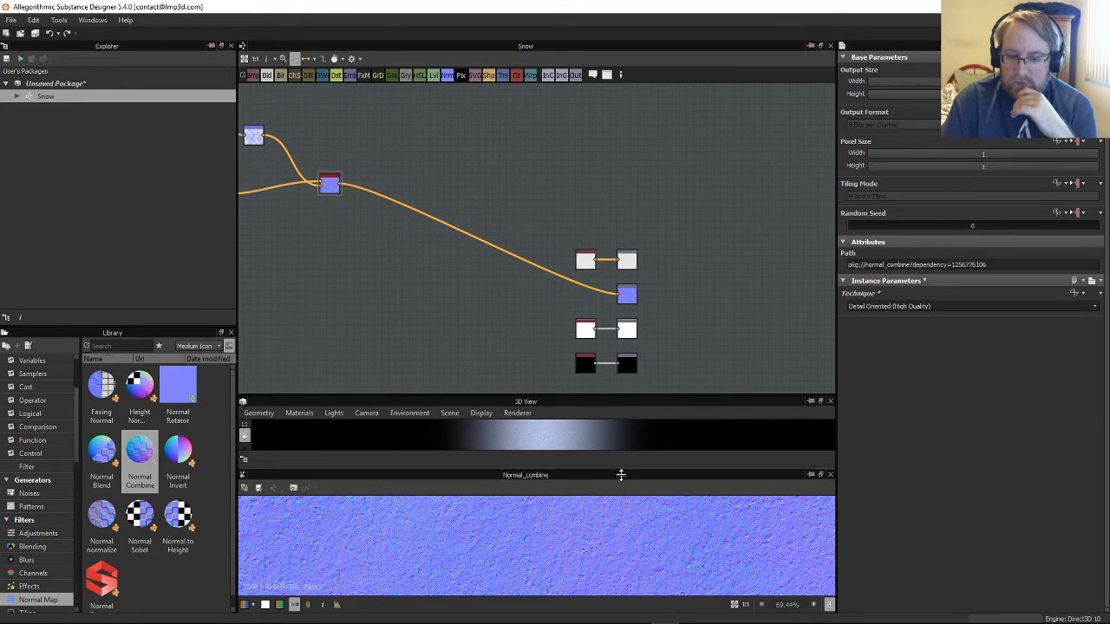
left_click_drag(623, 468, 625, 538)
left_click_drag(663, 404, 662, 117)
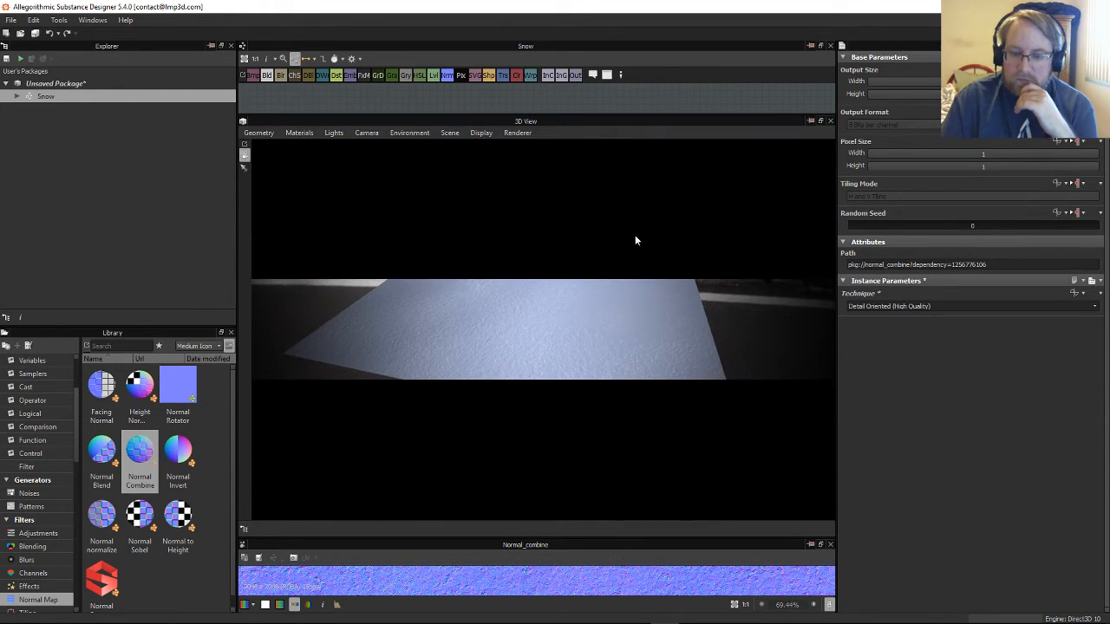
left_click_drag(469, 276, 607, 466)
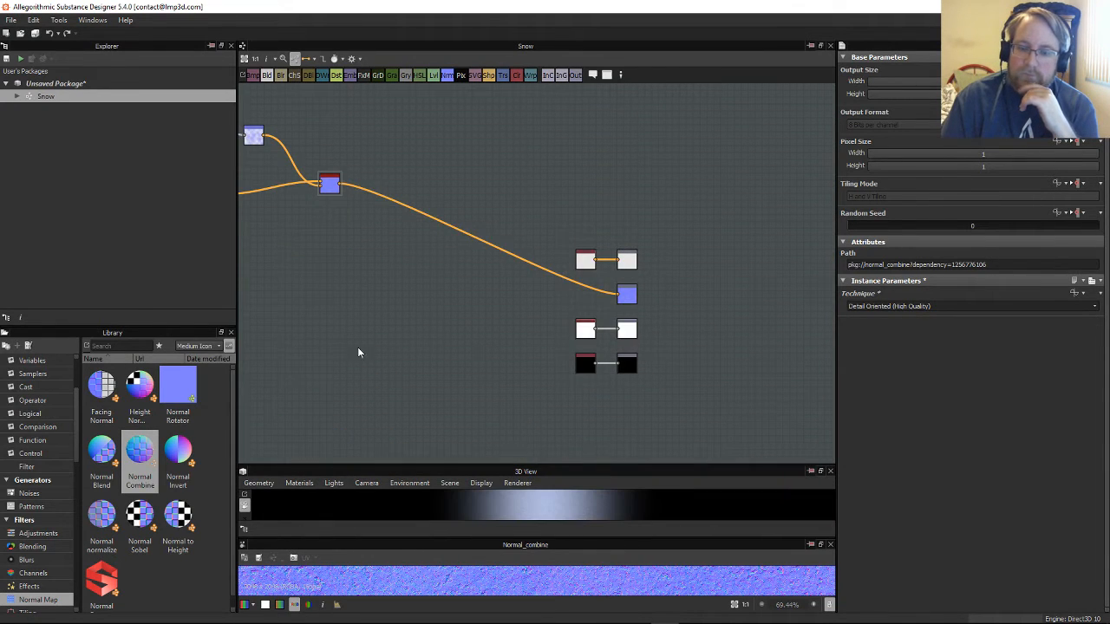
Step: Examine the node chain inside the Snow Surface frame, especially the Splatter Circular and Levels nodes that create the flakes
middle_click_drag(359, 347, 713, 332)
scroll(510, 285, "up", 1)
scroll(543, 275, "up", 1)
middle_click_drag(530, 279, 605, 352)
scroll(637, 372, "up", 1)
scroll(607, 349, "down", 1)
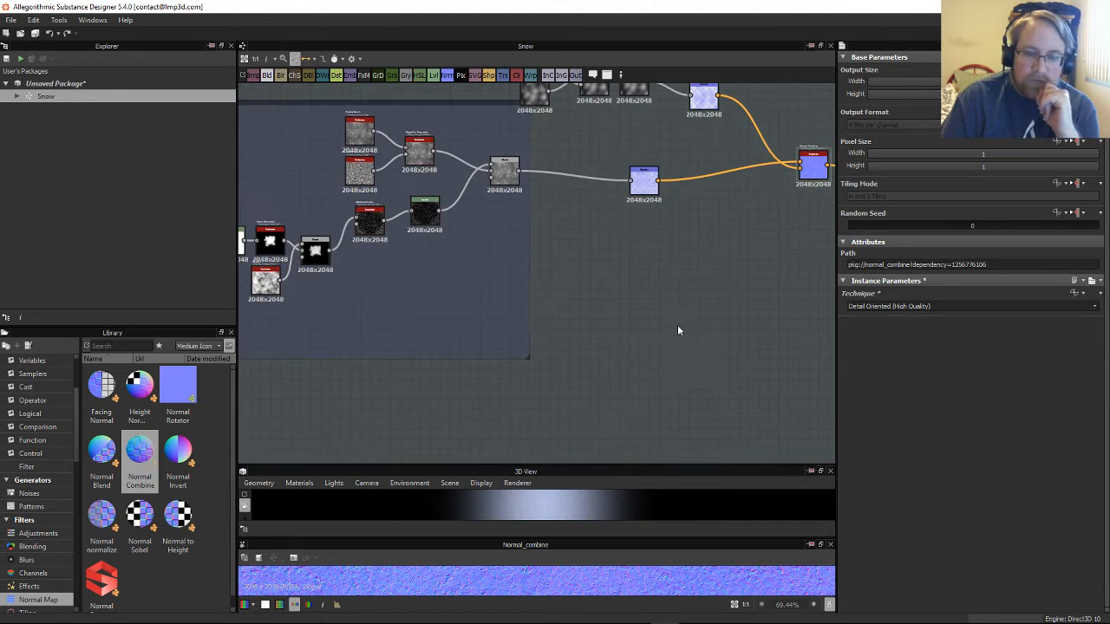
middle_click_drag(723, 339, 662, 341)
scroll(663, 342, "up", 1)
scroll(699, 362, "up", 2)
middle_click_drag(373, 224, 720, 368)
scroll(442, 270, "up", 5)
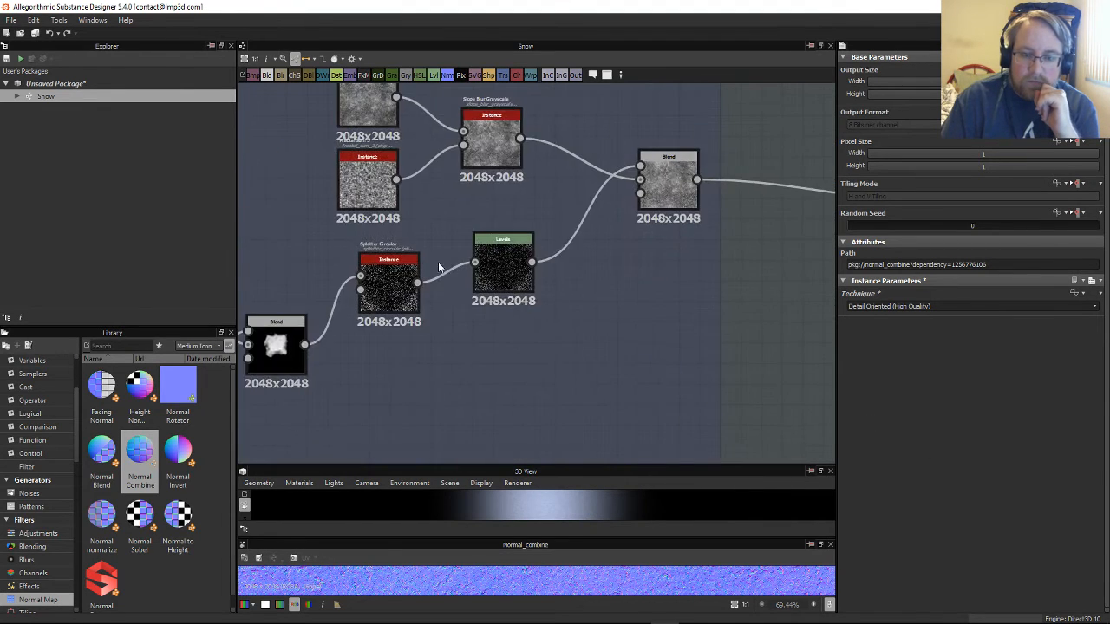
scroll(639, 334, "up", 3)
scroll(698, 363, "down", 2)
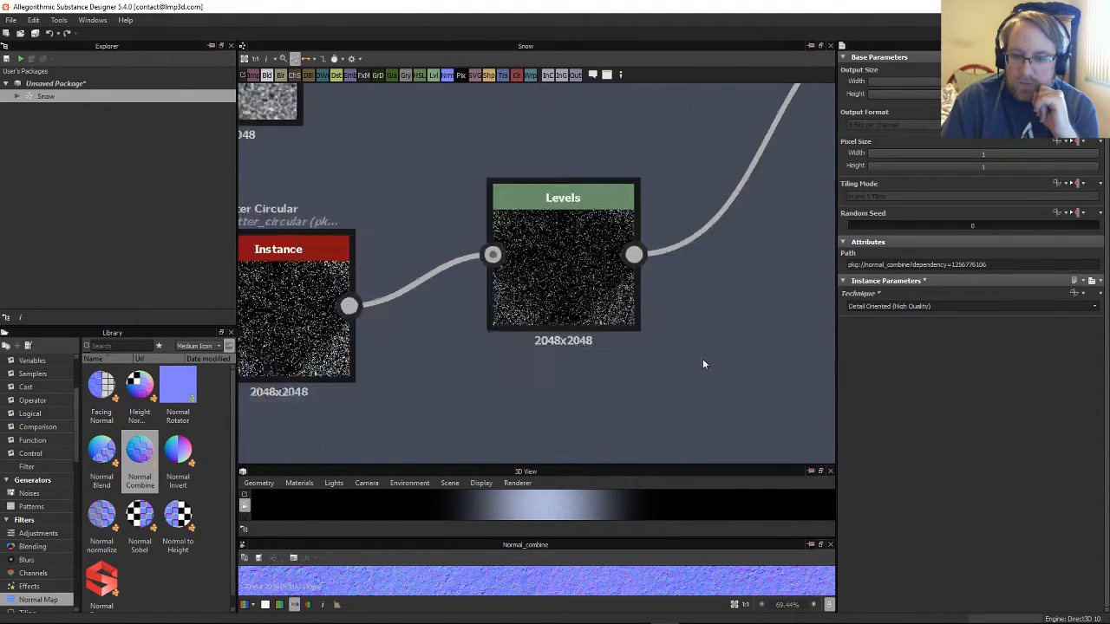
scroll(601, 296, "down", 1)
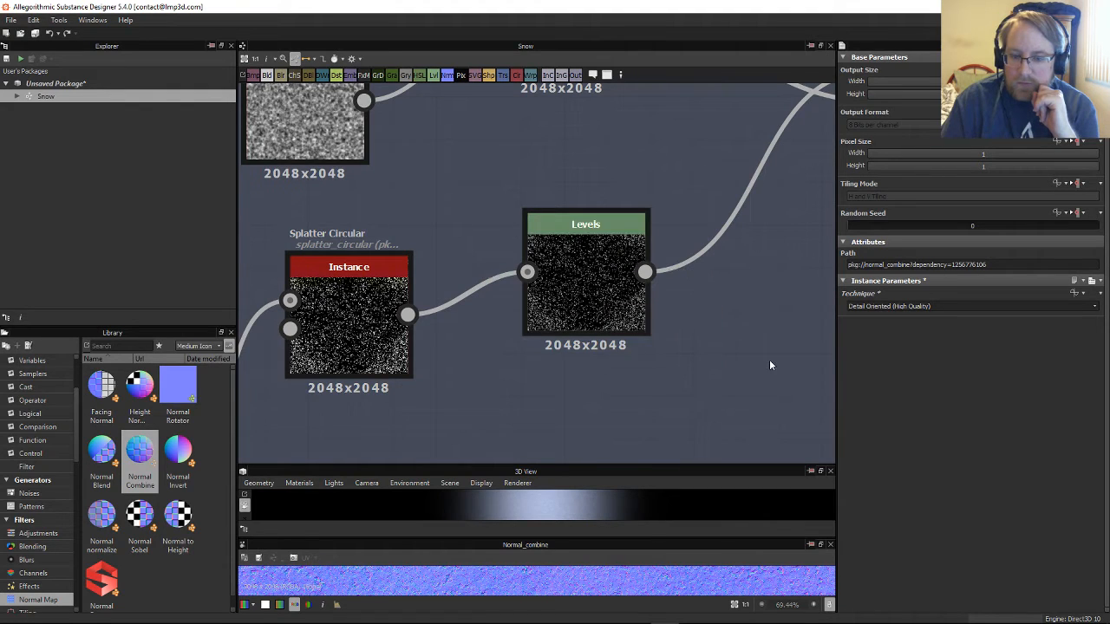
middle_click_drag(770, 366, 518, 352)
scroll(507, 332, "down", 2)
scroll(676, 383, "down", 3)
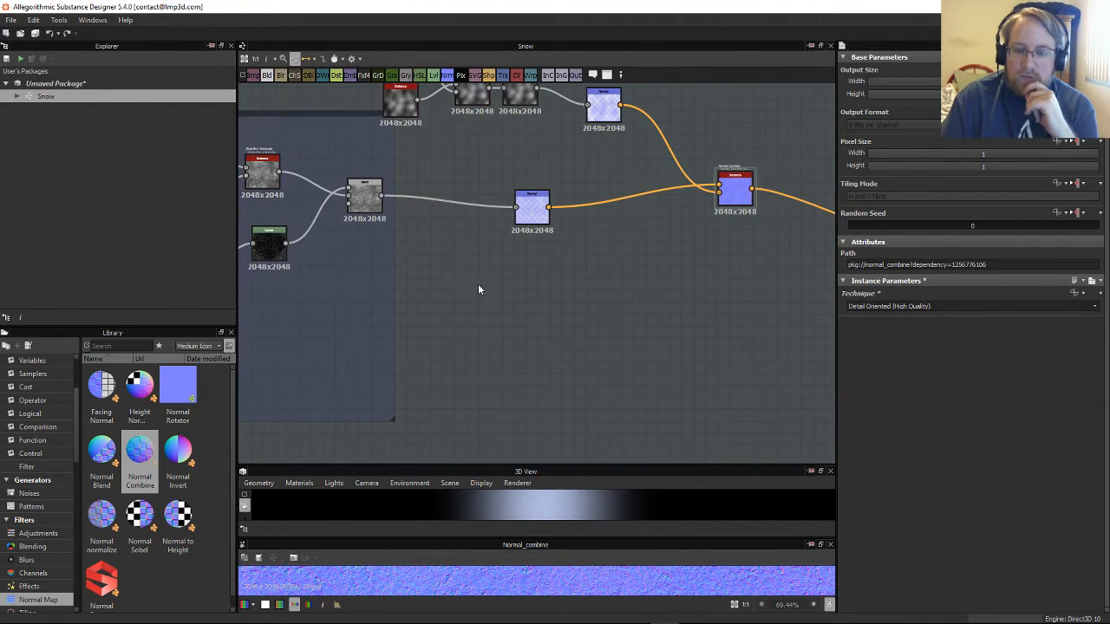
Step: Add an Invert Grayscale node in the empty area below Normal Combine and feed it from the flakes' Levels output
scroll(477, 287, "down", 1)
scroll(461, 292, "down", 1)
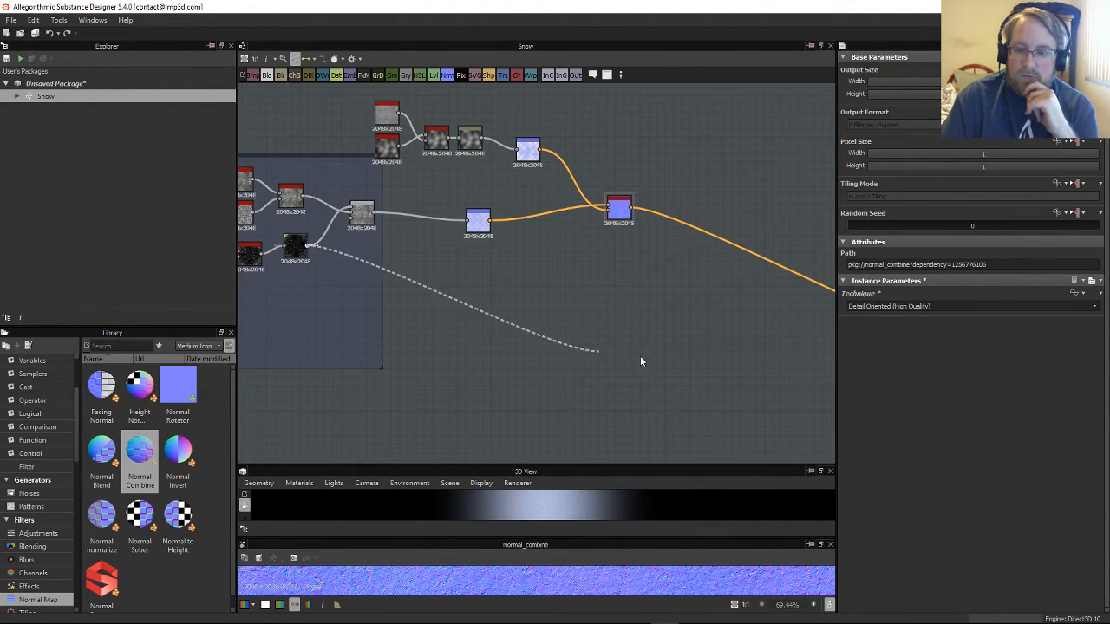
left_click_drag(642, 361, 730, 375)
middle_click_drag(730, 375, 496, 337)
scroll(511, 309, "down", 2)
middle_click_drag(419, 331, 533, 330)
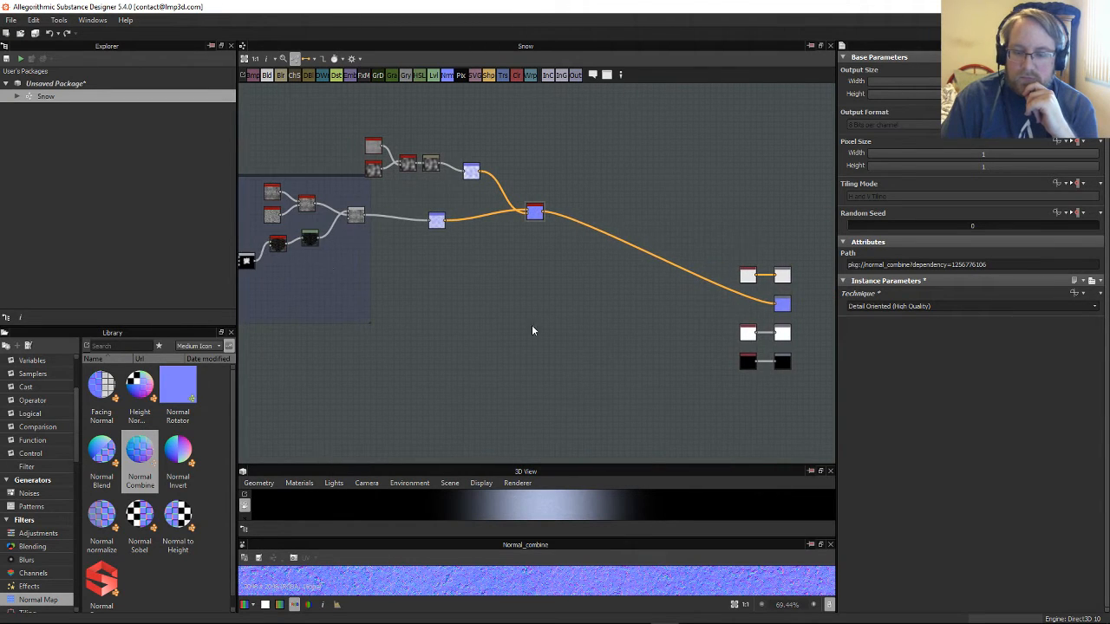
left_click_drag(586, 310, 577, 334)
type("invert")
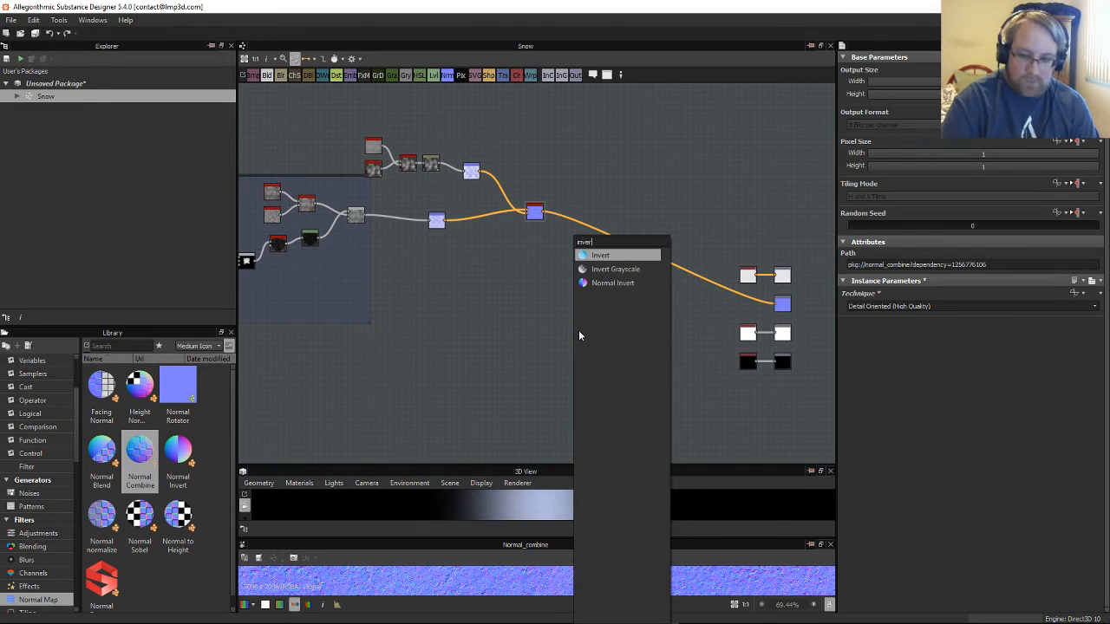
left_click(627, 275)
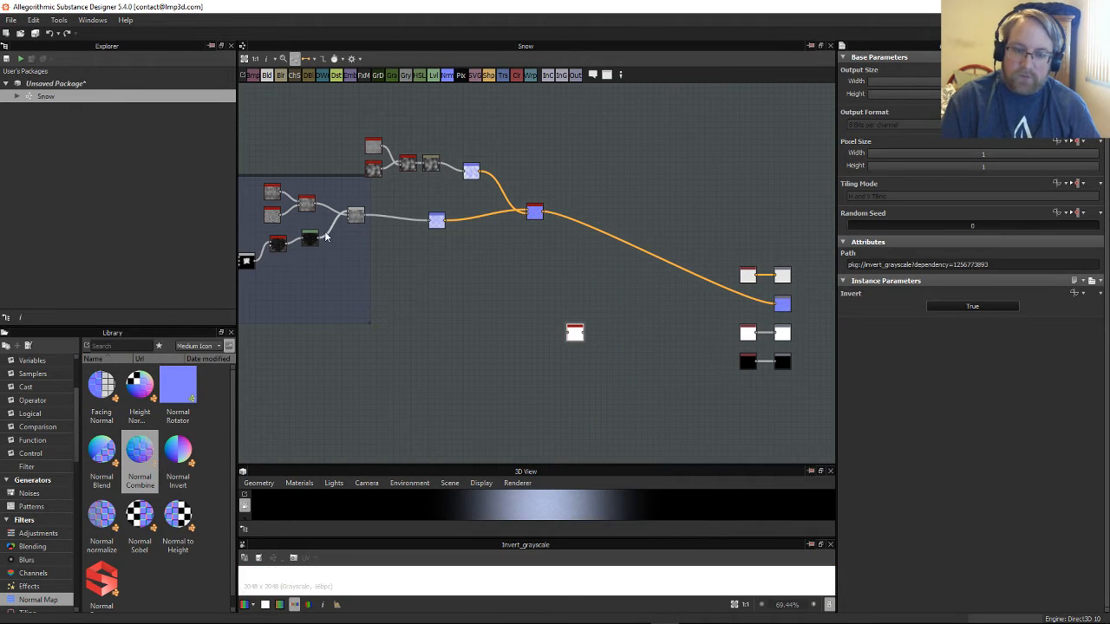
left_click_drag(319, 239, 576, 319)
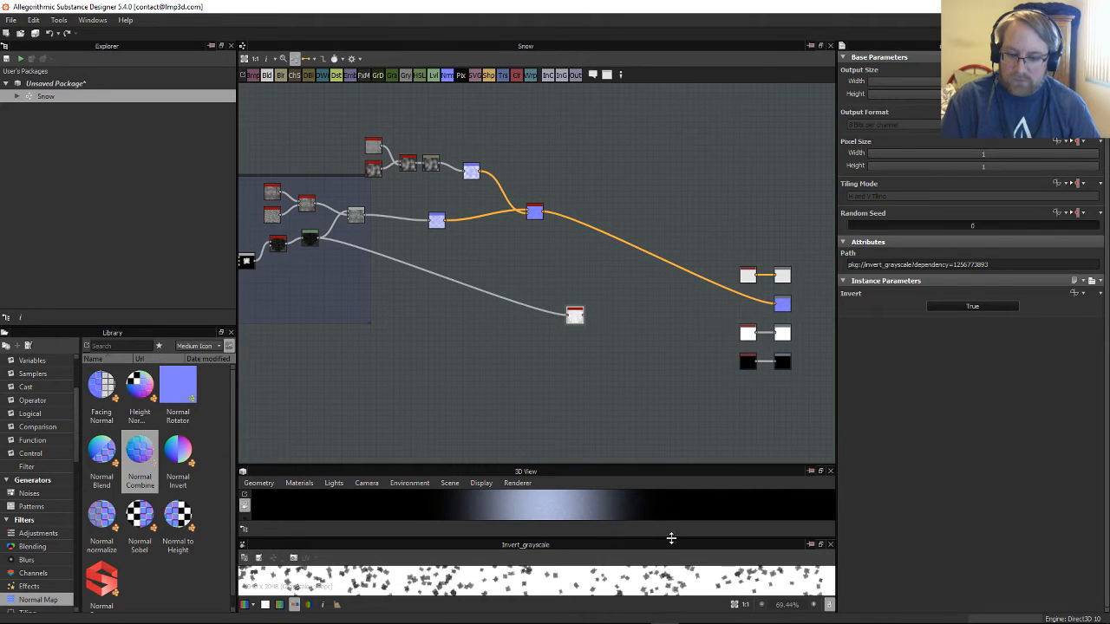
scroll(651, 399, "up", 7)
middle_click_drag(602, 243, 519, 372)
scroll(549, 325, "down", 4)
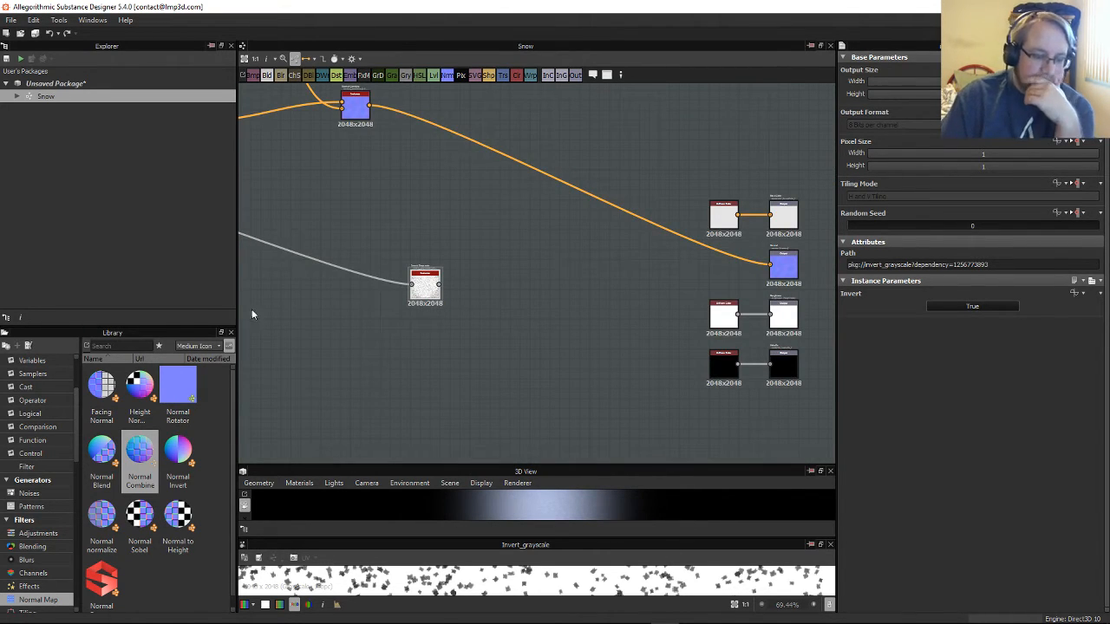
Step: Add a Clouds 2 noise node to the graph below the Invert Grayscale node
left_click(46, 494)
scroll(203, 522, "up", 3)
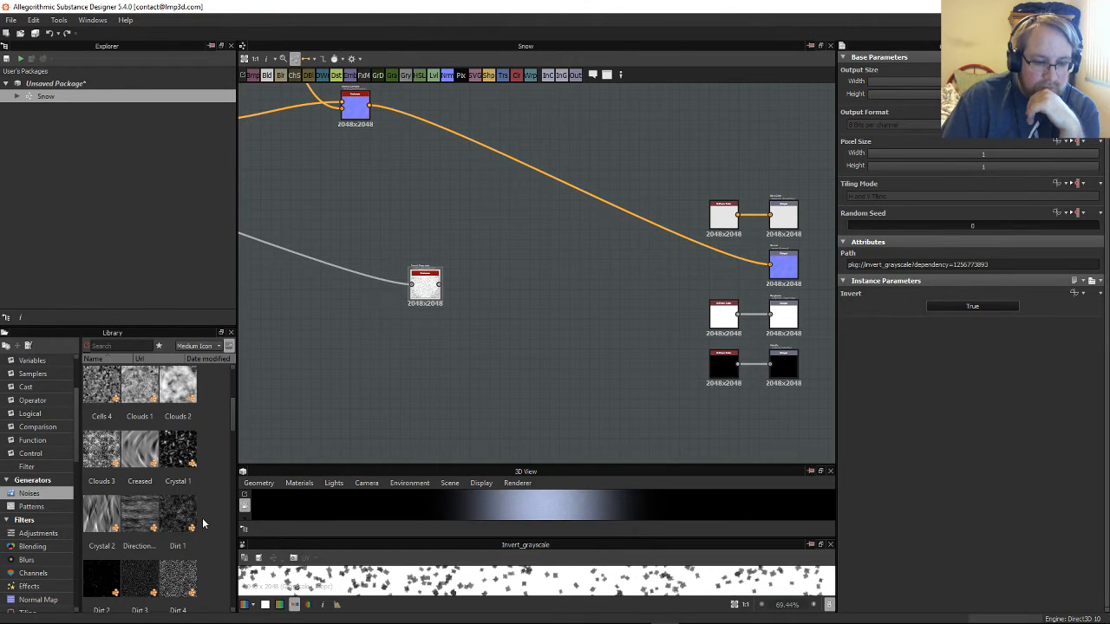
left_click_drag(177, 384, 453, 332)
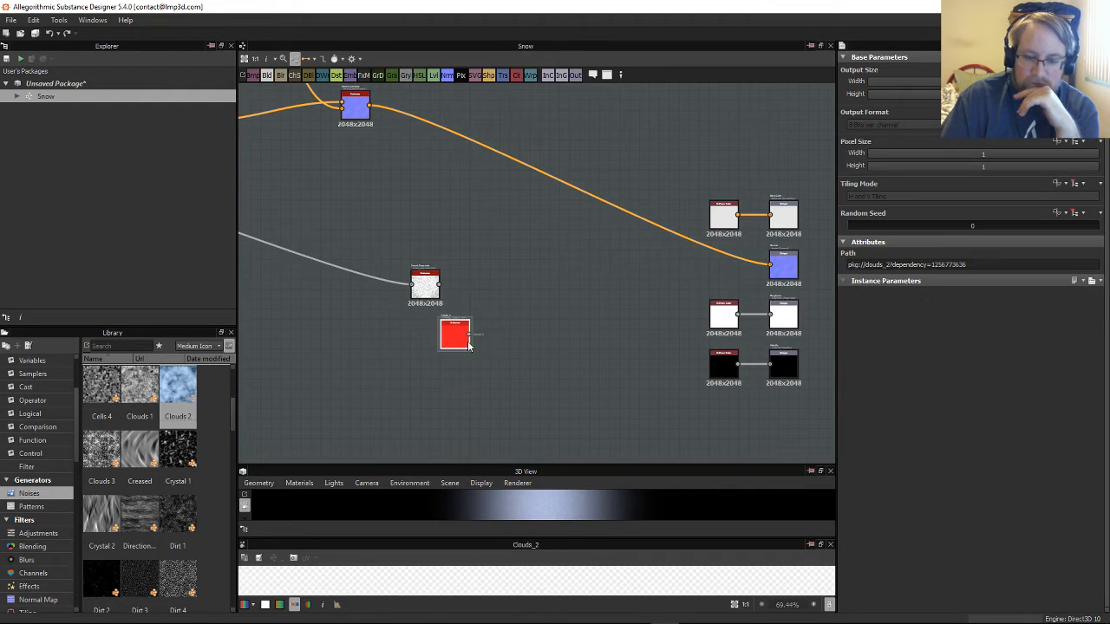
scroll(544, 442, "up", 2)
scroll(522, 378, "up", 2)
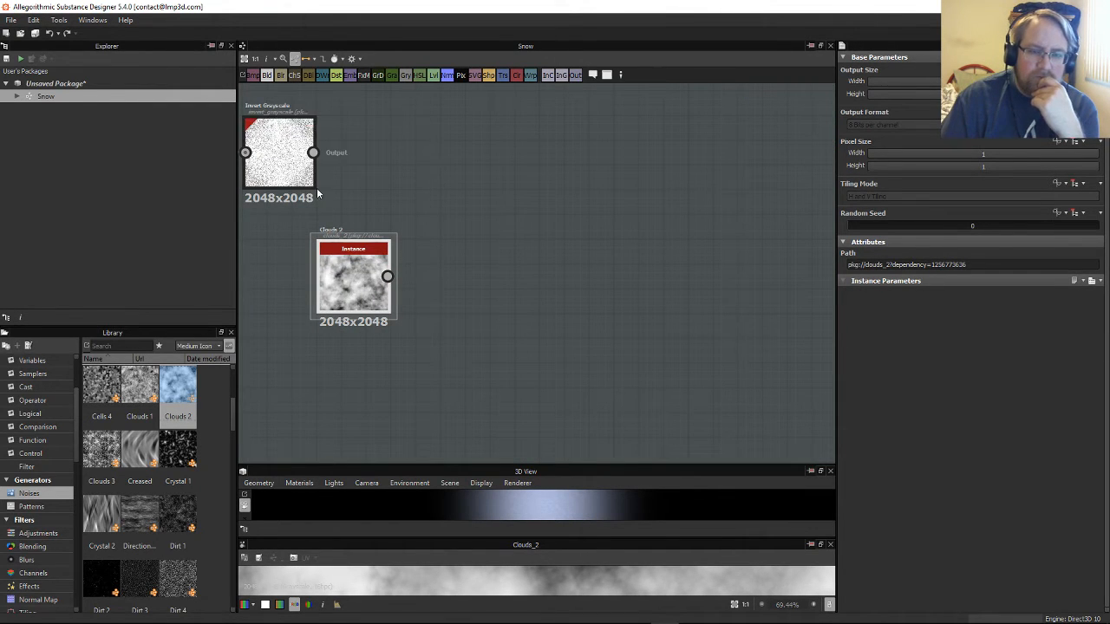
Step: Add a Blur node fed by Clouds 2 and check its whole texture in an enlarged 2D preview
left_click_drag(434, 288, 438, 287)
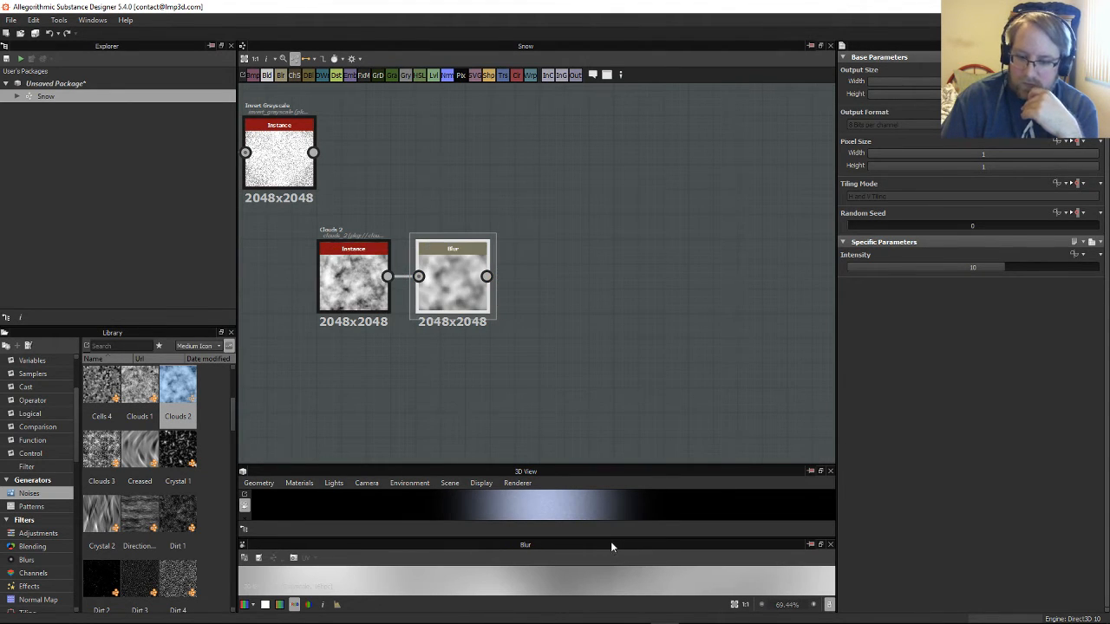
left_click_drag(610, 540, 643, 183)
scroll(607, 369, "down", 4)
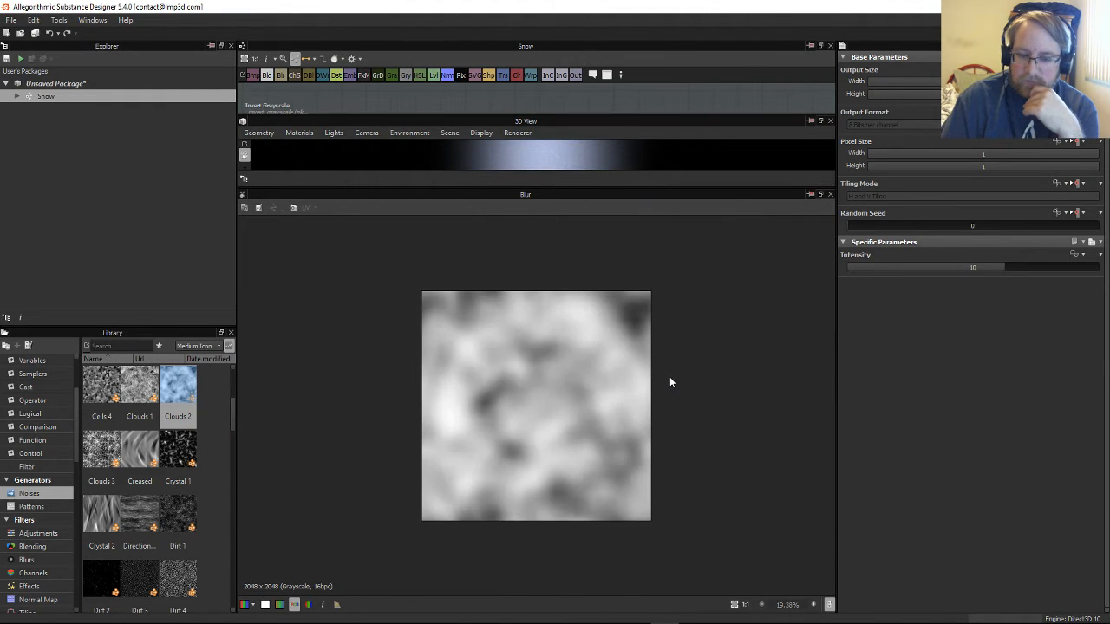
scroll(669, 376, "up", 1)
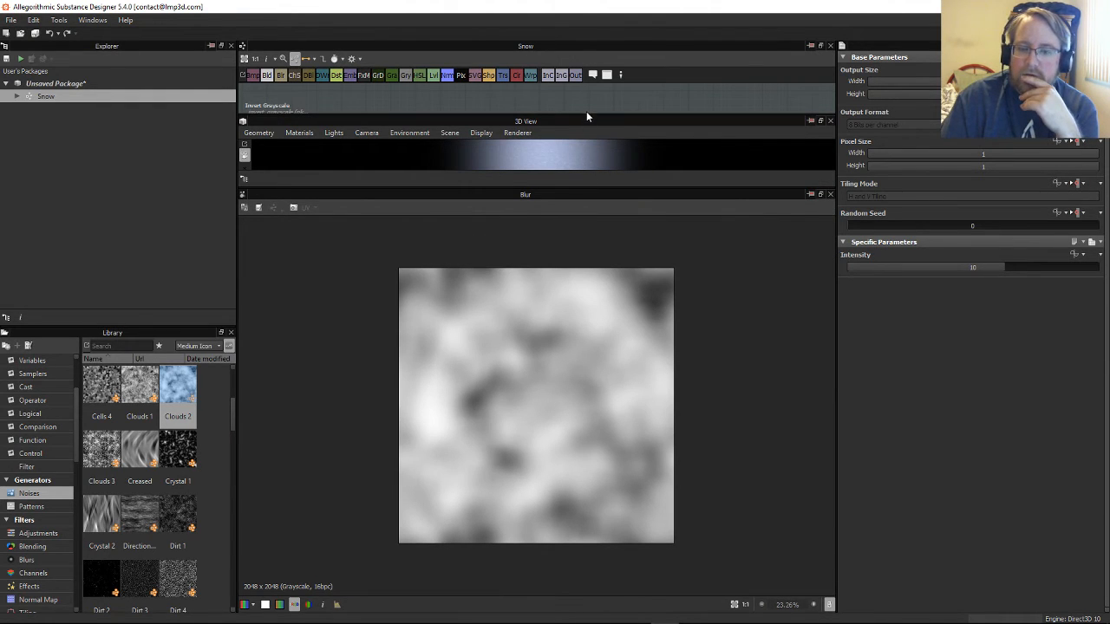
left_click_drag(585, 114, 593, 421)
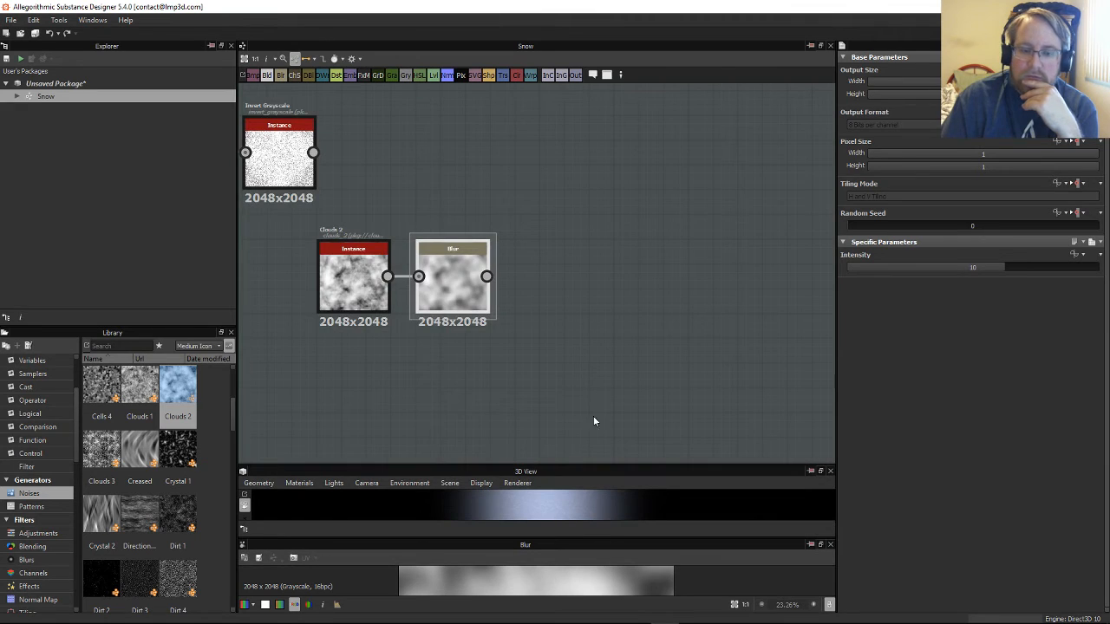
Step: Add a Uniform Color node above the Blur node, in Grayscale mode with a luminance of 192
scroll(454, 329, "down", 3)
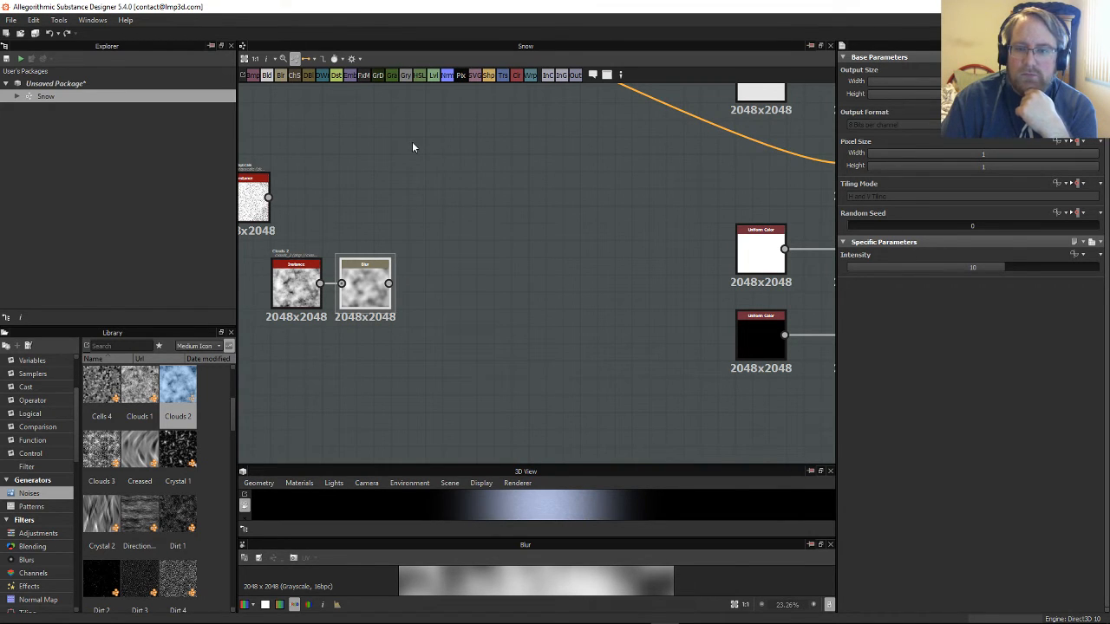
left_click_drag(460, 216, 463, 208)
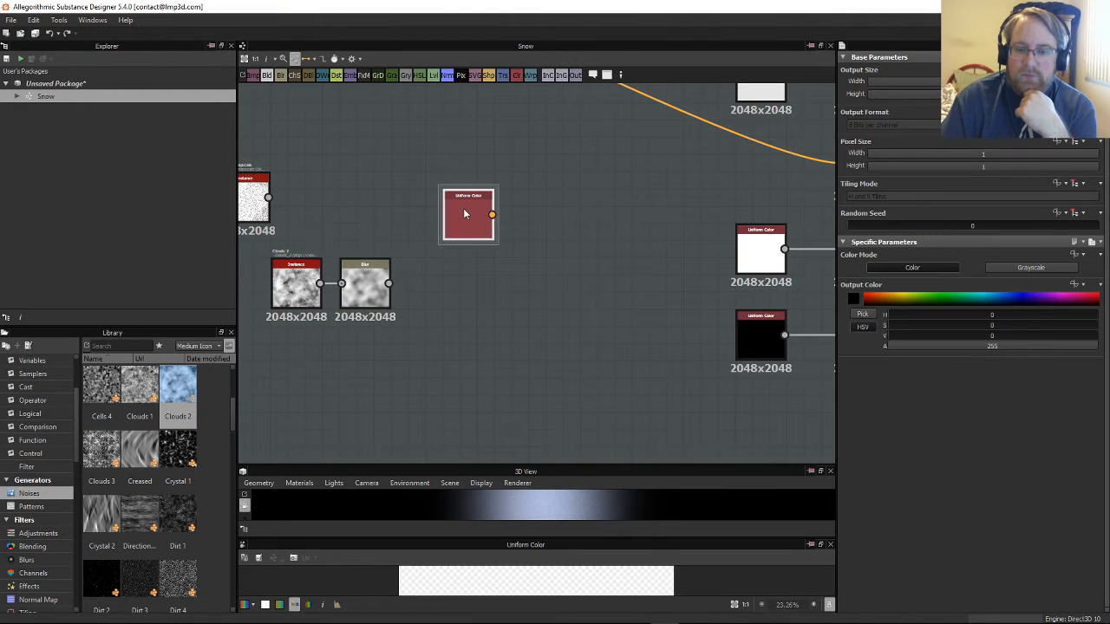
left_click(1048, 270)
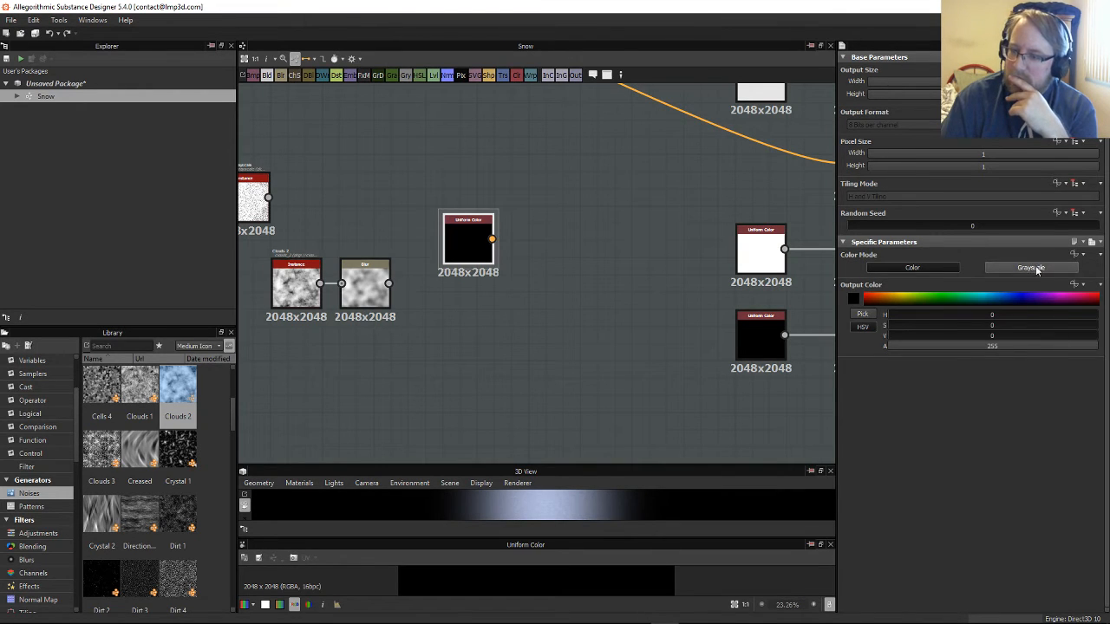
left_click_drag(950, 299, 1041, 298)
Step: Connect the grey Uniform Color node to the Roughness output and delete the white Uniform Color node it replaces
scroll(598, 219, "down", 1)
middle_click_drag(637, 202, 440, 242)
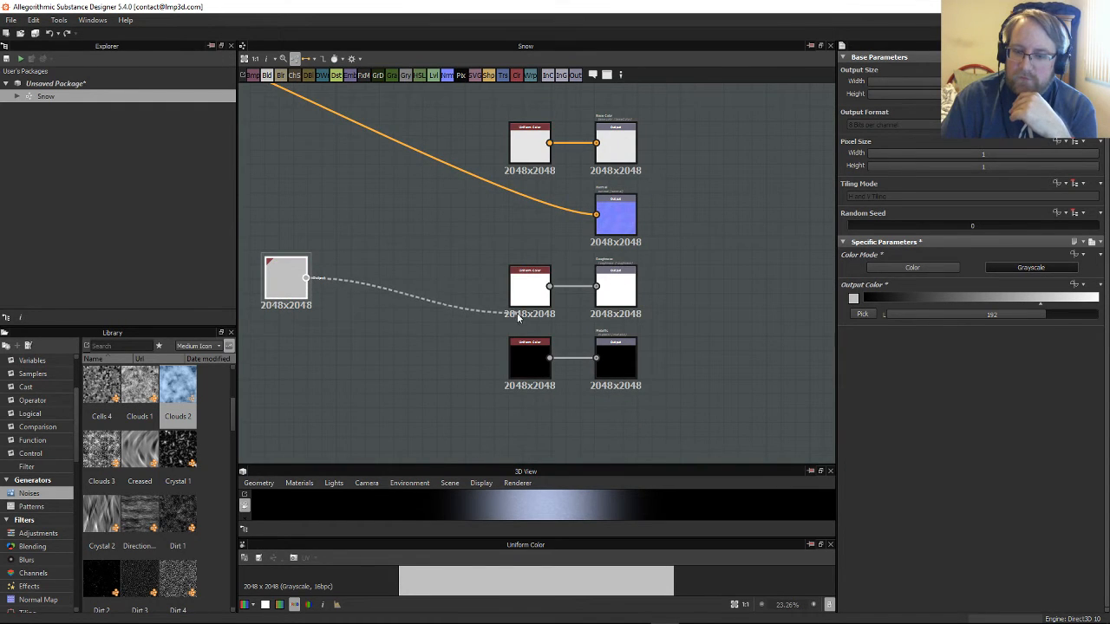
left_click_drag(517, 318, 520, 286)
left_click(518, 282)
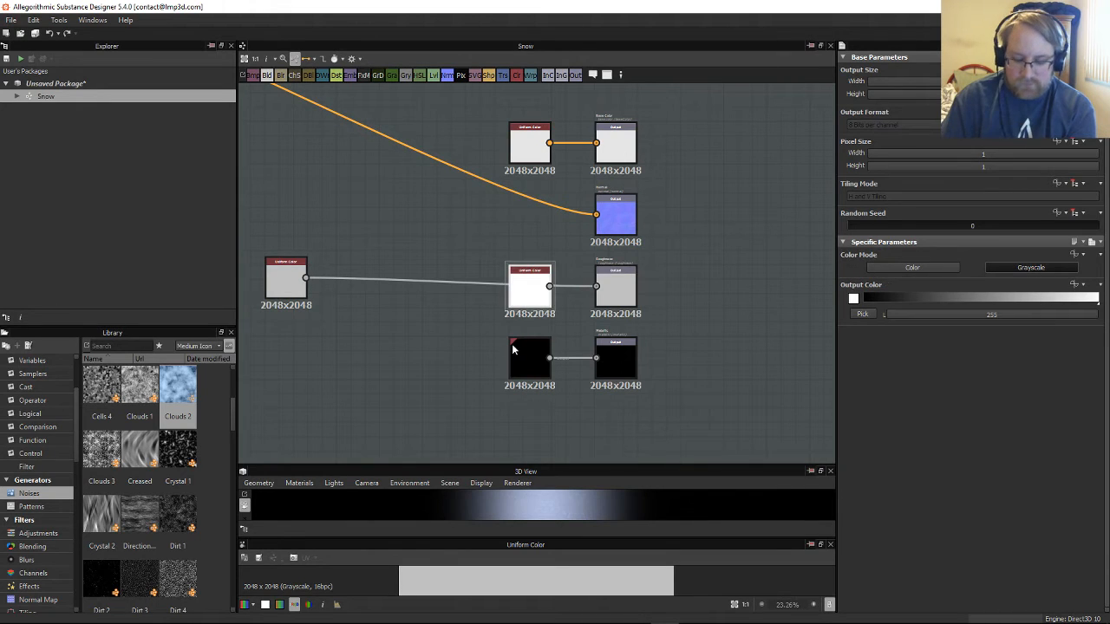
key("Delete")
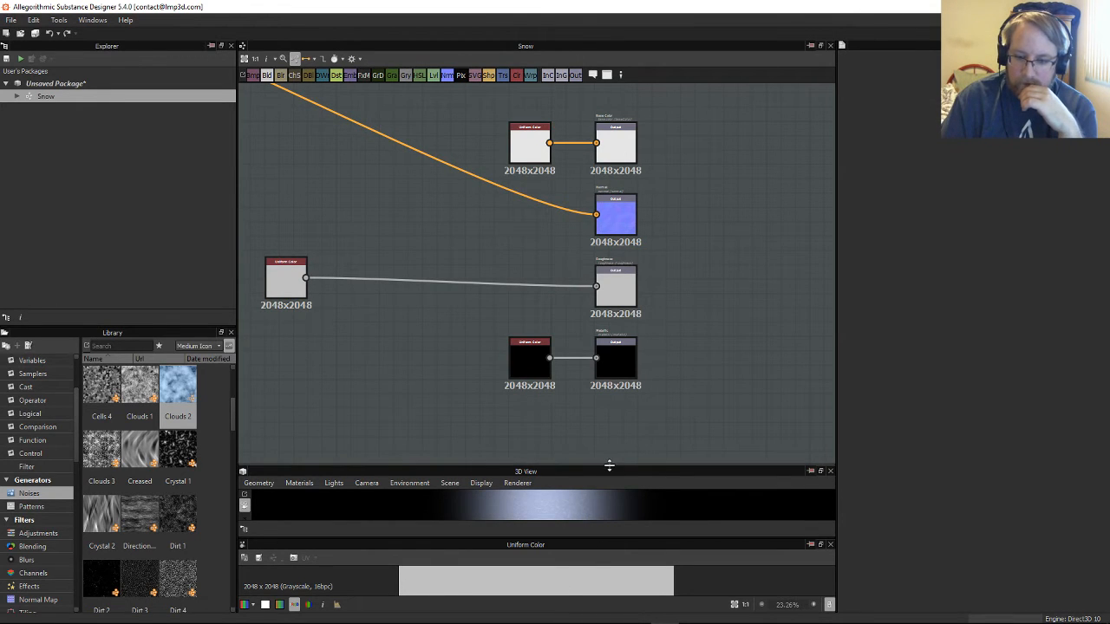
Step: Try a roughness luminance of 0 and examine the snow surface up close in an enlarged 3D view
left_click_drag(609, 466, 602, 183)
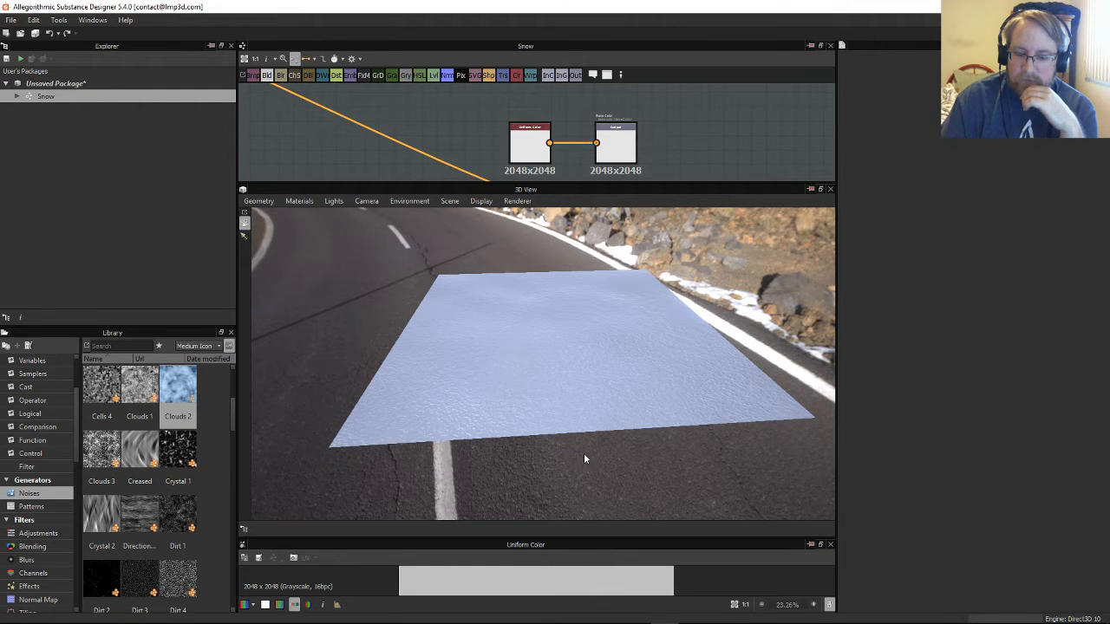
middle_click_drag(452, 123, 479, 77)
scroll(416, 149, "up", 2)
left_click_drag(447, 325, 568, 377)
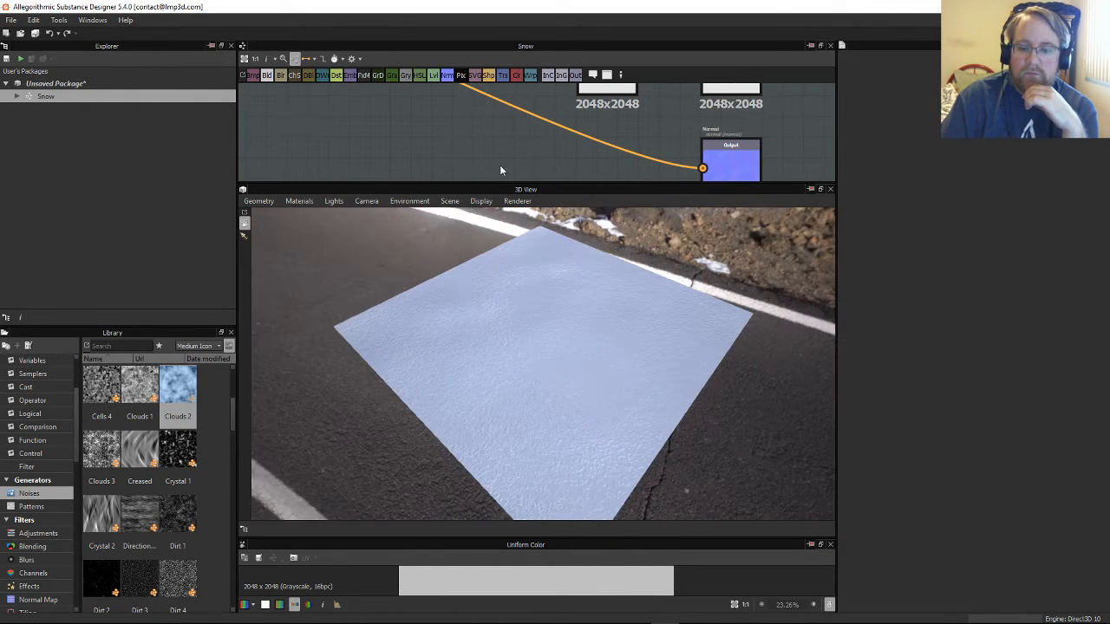
scroll(490, 147, "down", 4)
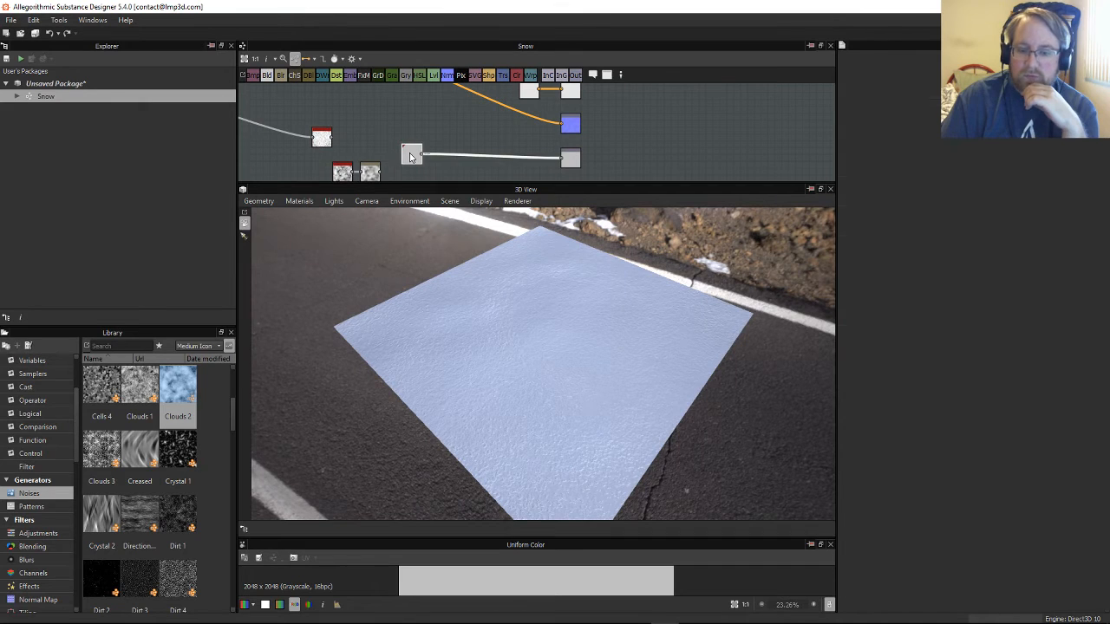
left_click(411, 156)
left_click_drag(1044, 299, 839, 315)
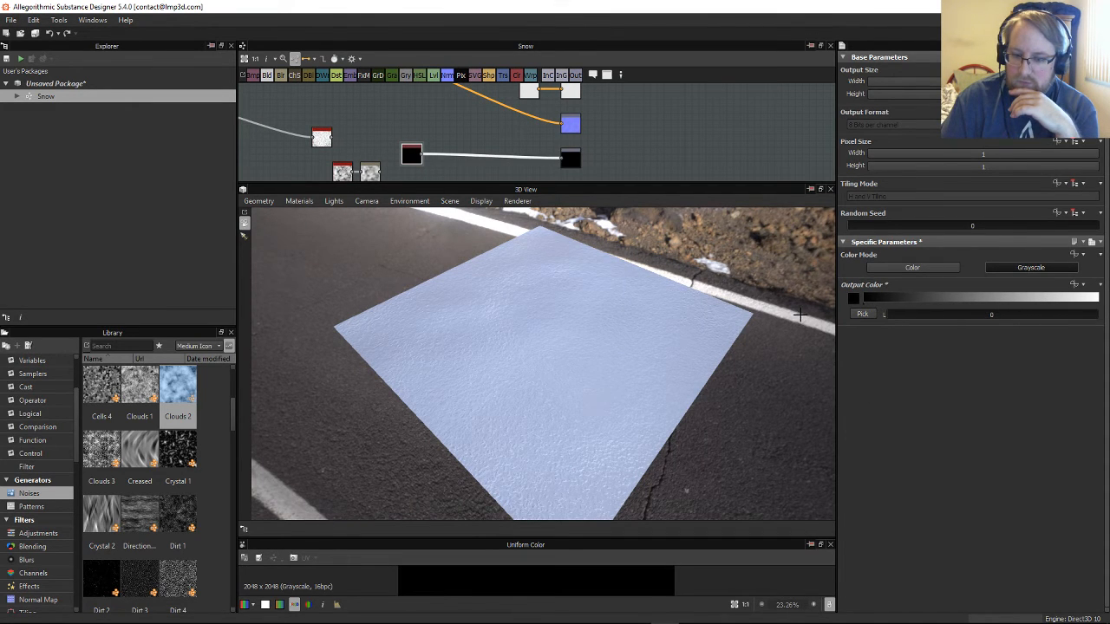
left_click_drag(651, 321, 575, 362)
right_click_drag(575, 362, 647, 387)
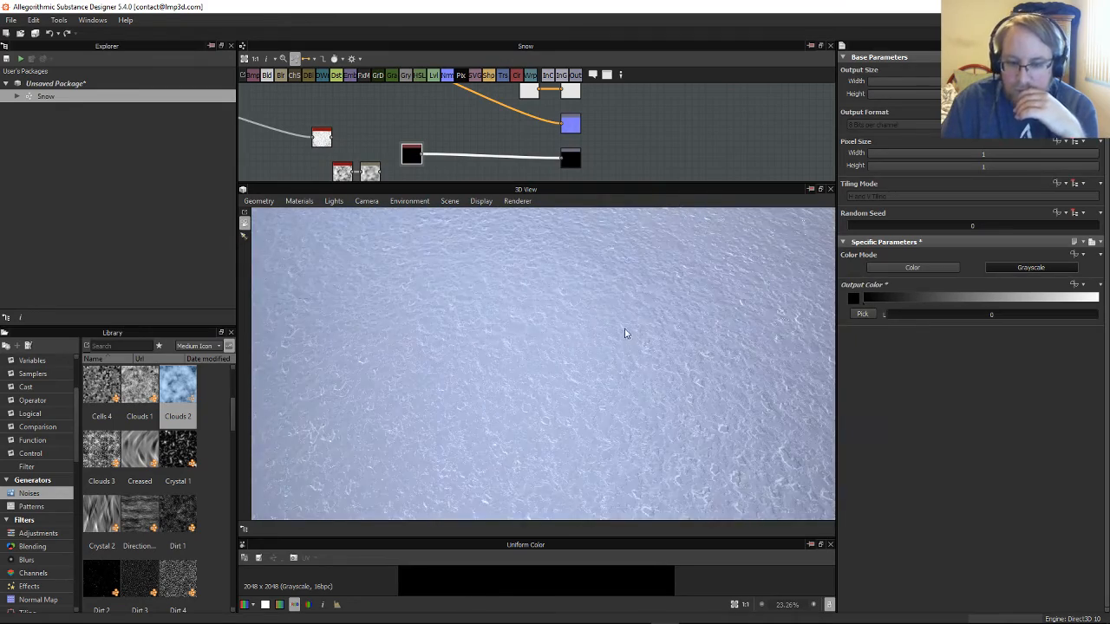
left_click_drag(626, 331, 652, 381)
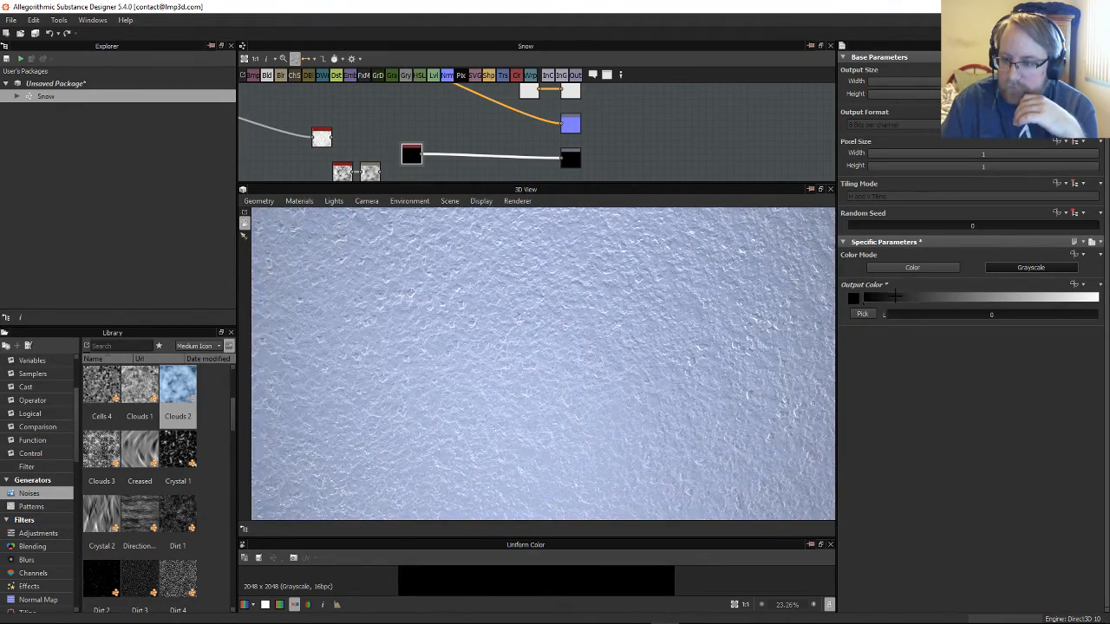
Step: Try other roughness luminance levels, including 159 and 86, and compare them on the snow surface from a low angle
left_click_drag(886, 314, 1018, 314)
scroll(598, 125, "up", 3)
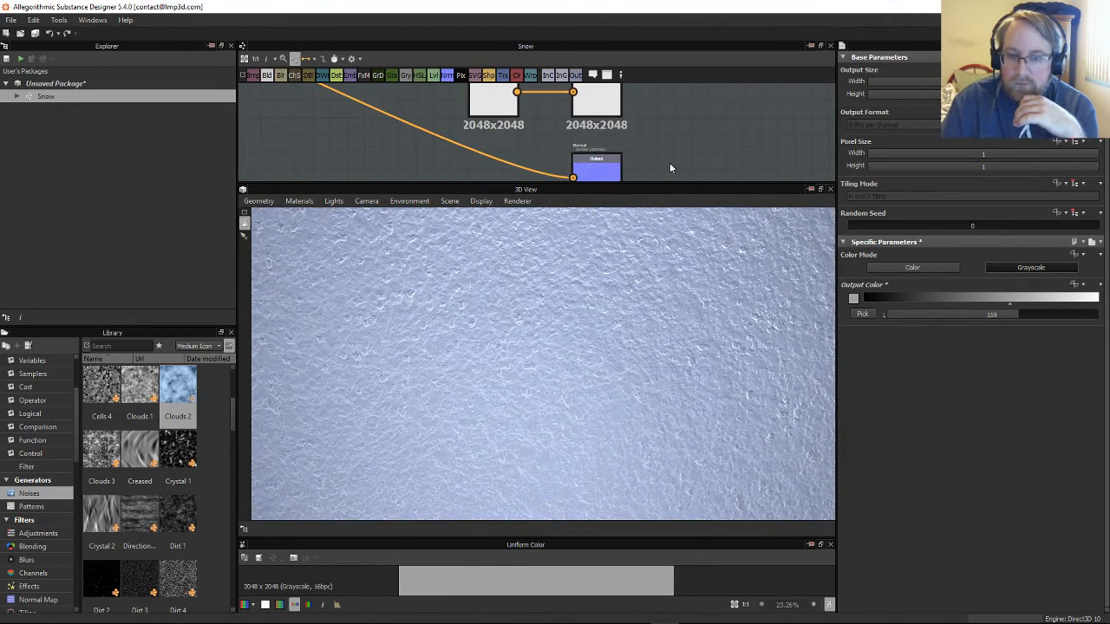
scroll(670, 163, "down", 5)
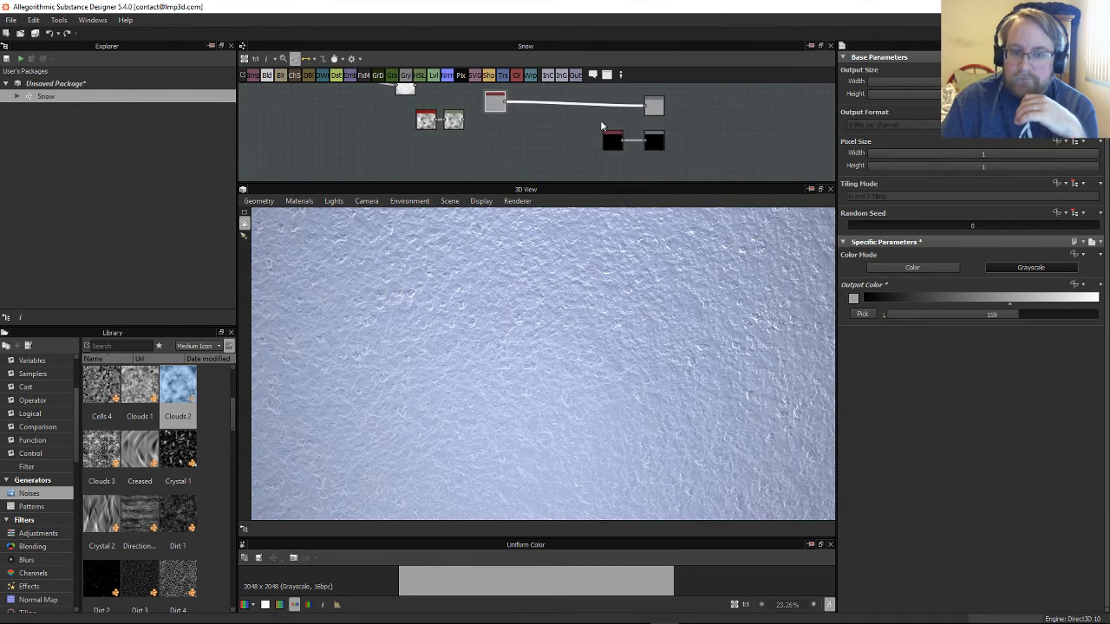
scroll(464, 96, "up", 1)
left_click(473, 90)
left_click(954, 313)
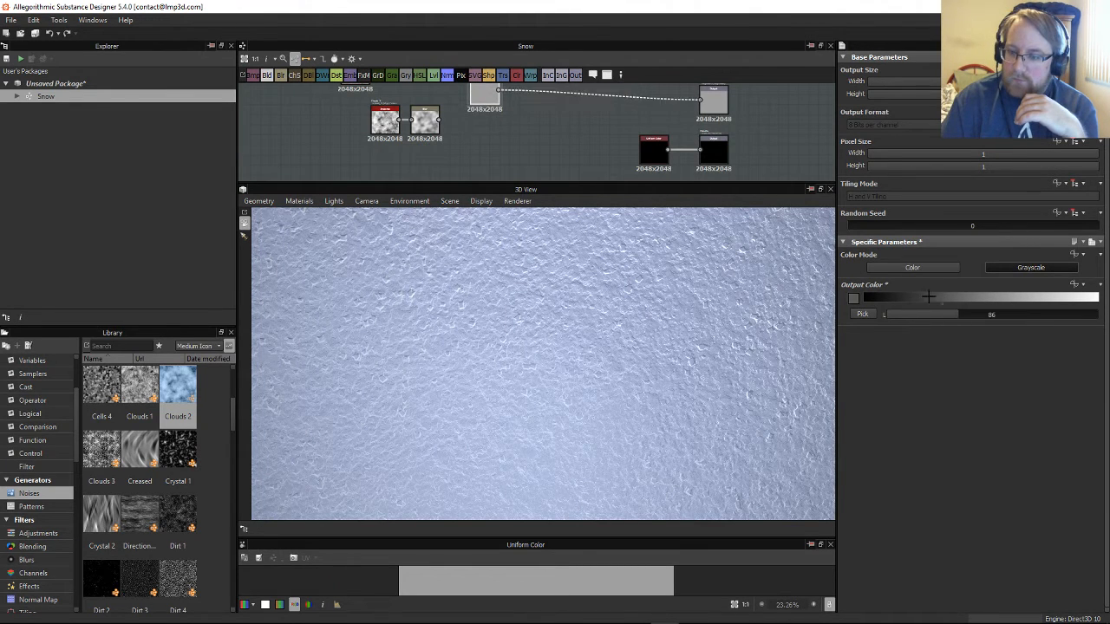
left_click_drag(929, 297, 853, 296)
mouse_move(652, 329)
left_mouse_down()
mouse_move(737, 265)
mouse_move(661, 278)
mouse_move(641, 316)
left_mouse_up()
Step: Set the roughness Uniform Color's luminance to 210, check the snow plane and enlarge the graph area
left_click_drag(895, 298, 1056, 297)
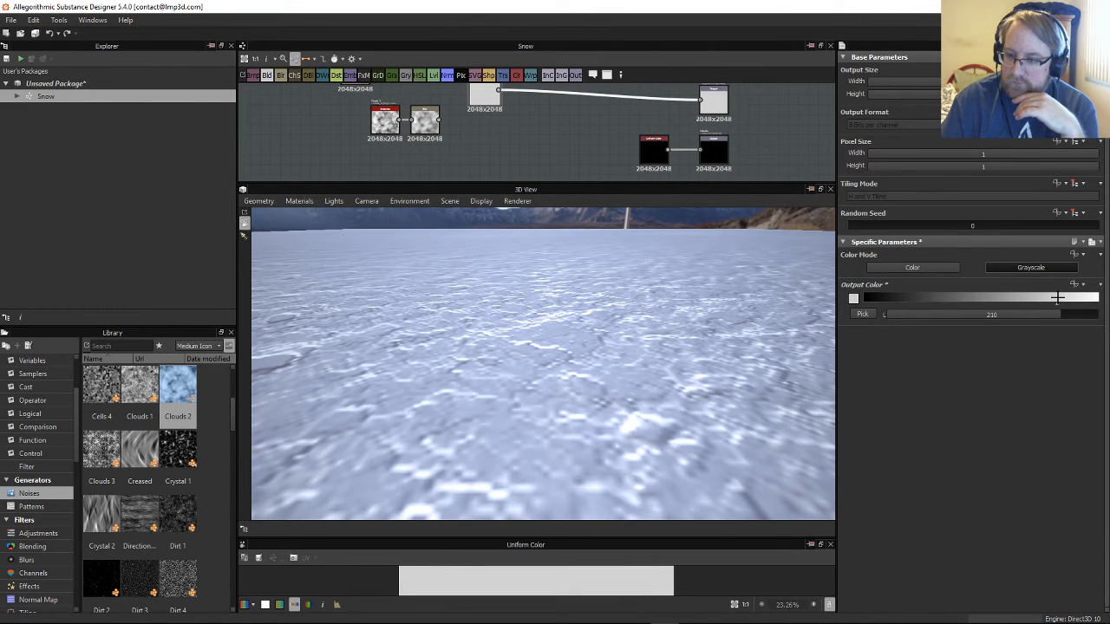
left_click_drag(568, 318, 650, 260)
left_click_drag(546, 183, 520, 286)
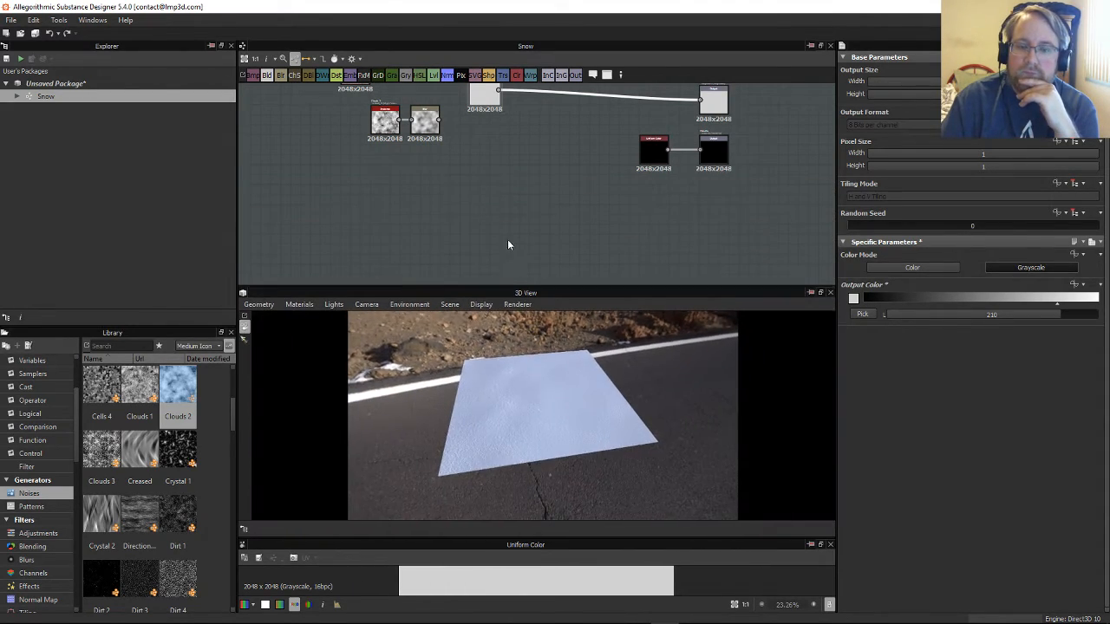
Step: Add a Blend node with the Blur as foreground and the repositioned grey Uniform Color as background
scroll(451, 229, "up", 4)
middle_click_drag(469, 162, 493, 216)
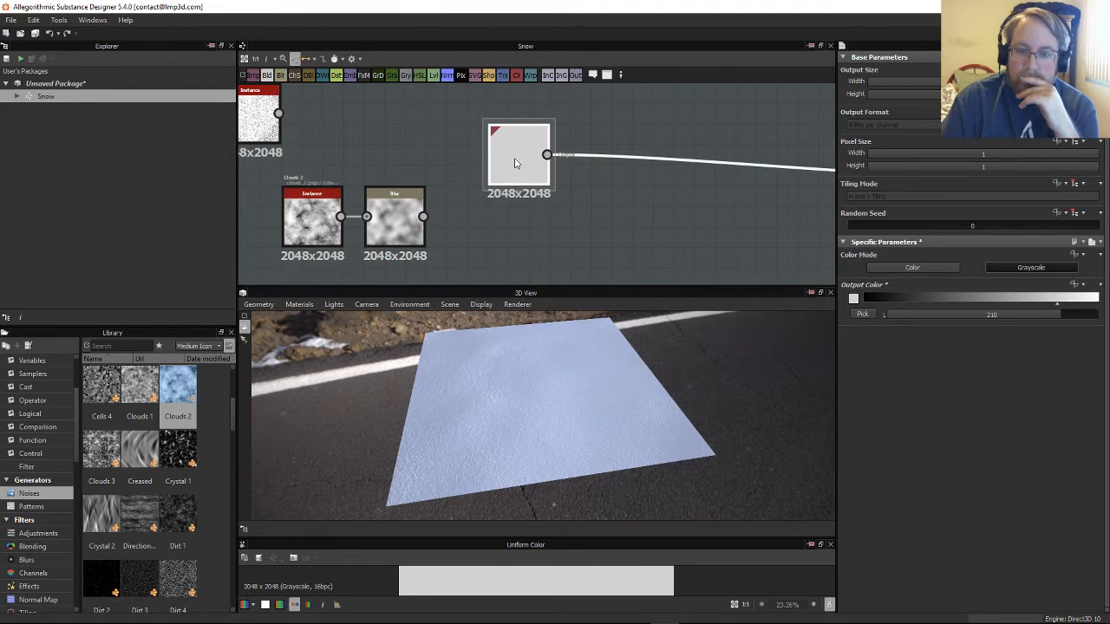
left_click_drag(519, 159, 458, 140)
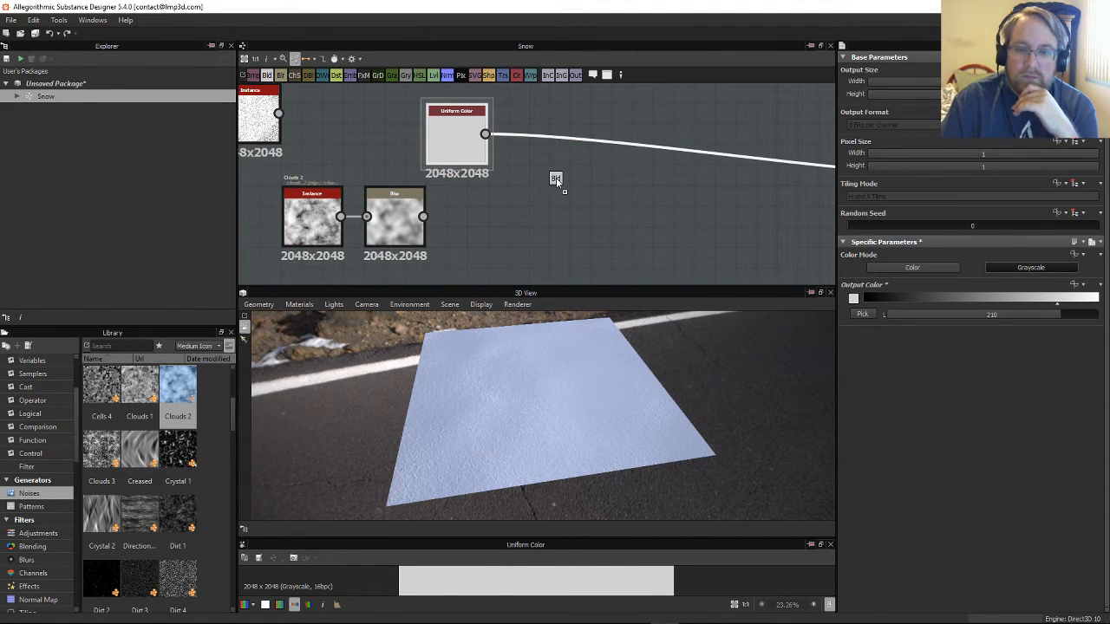
left_click_drag(556, 178, 607, 171)
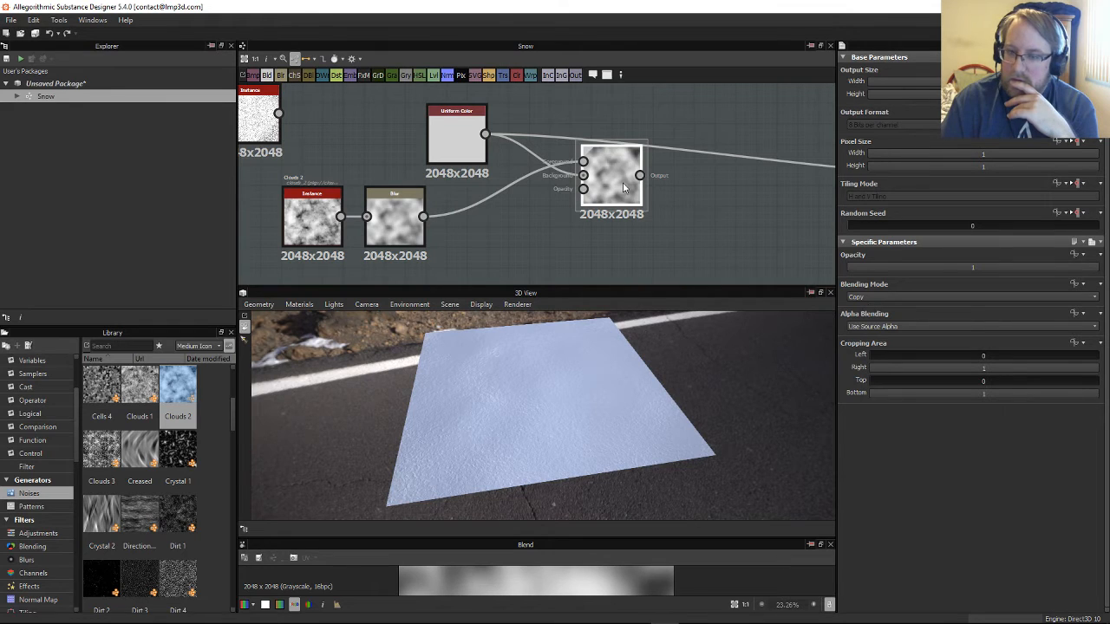
Step: Try the Multiply and Max (Lighten) blending modes on the Blend node
left_click(894, 298)
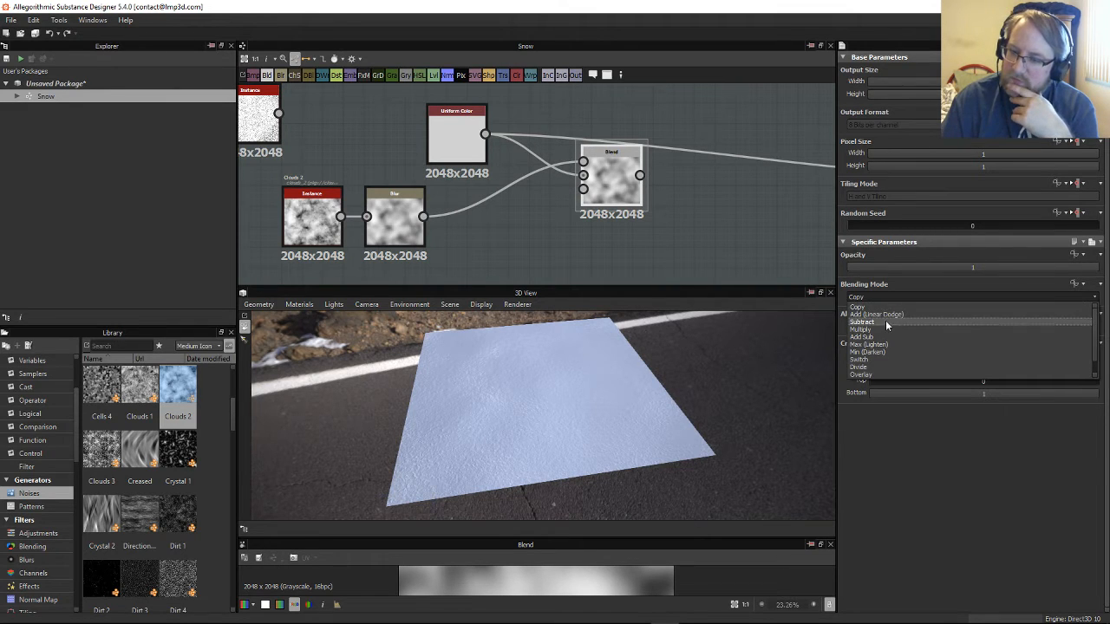
left_click(883, 329)
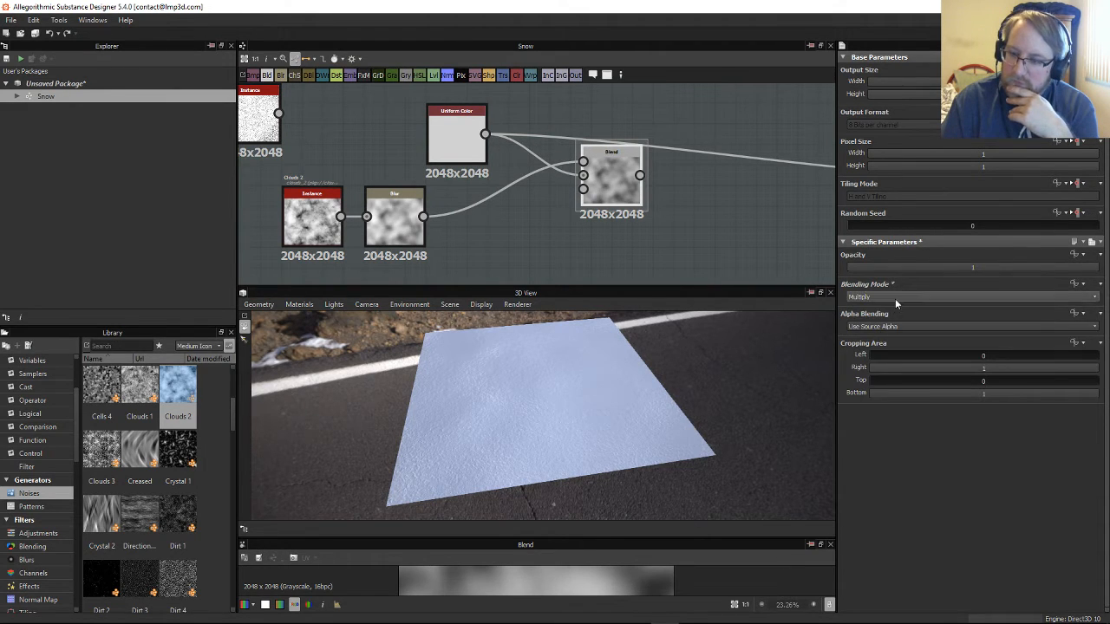
left_click(894, 297)
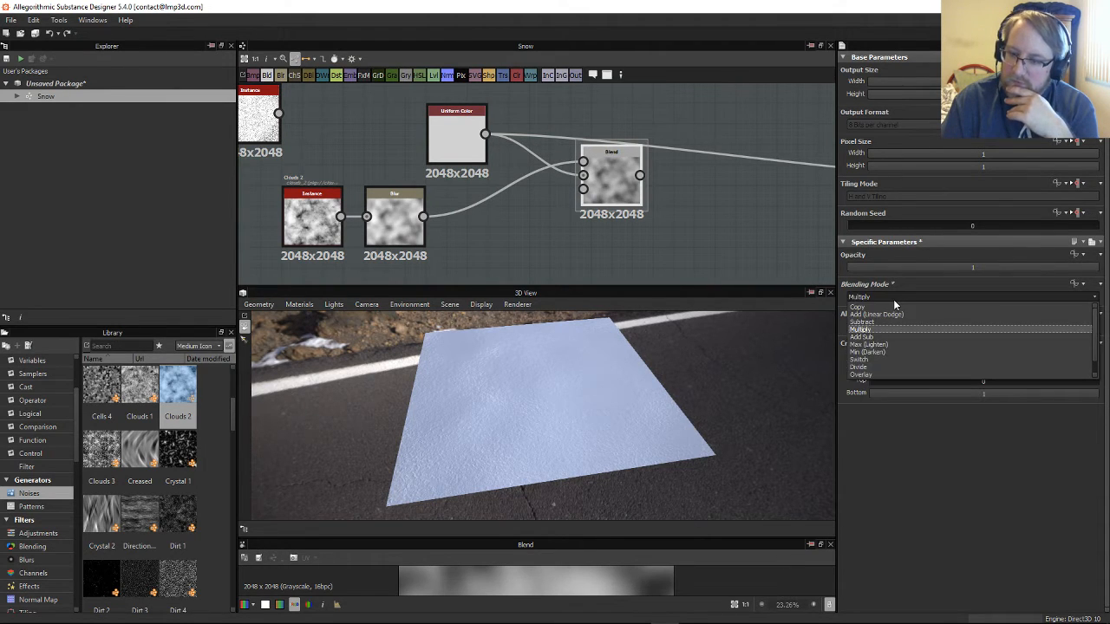
left_click(883, 345)
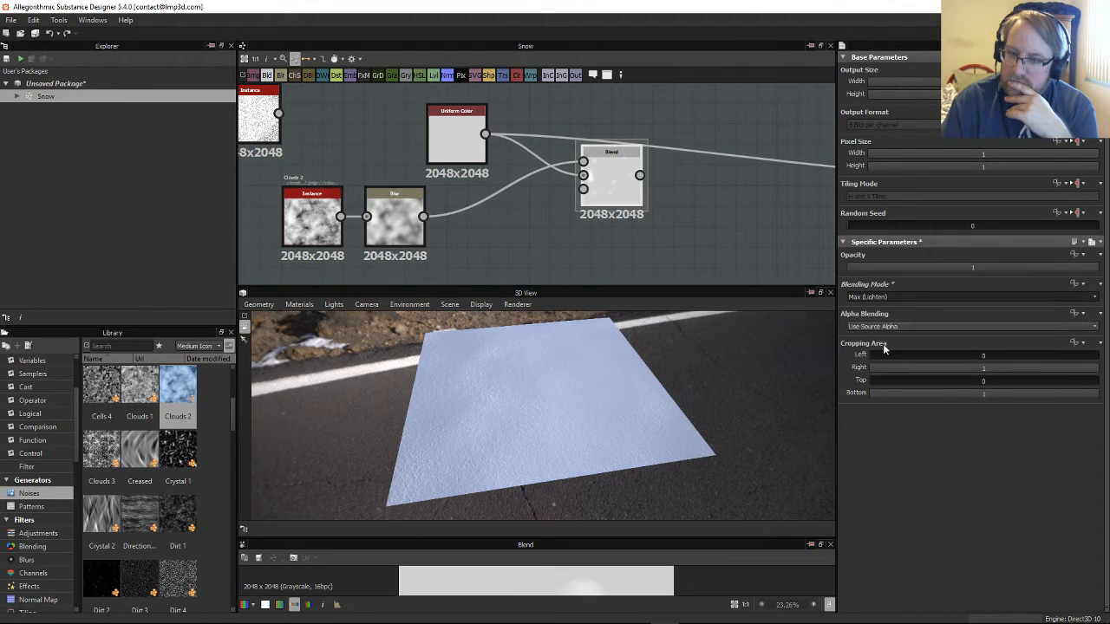
Step: Set the Blend node to Min (Darken) with an opacity of 0.19
left_click(889, 297)
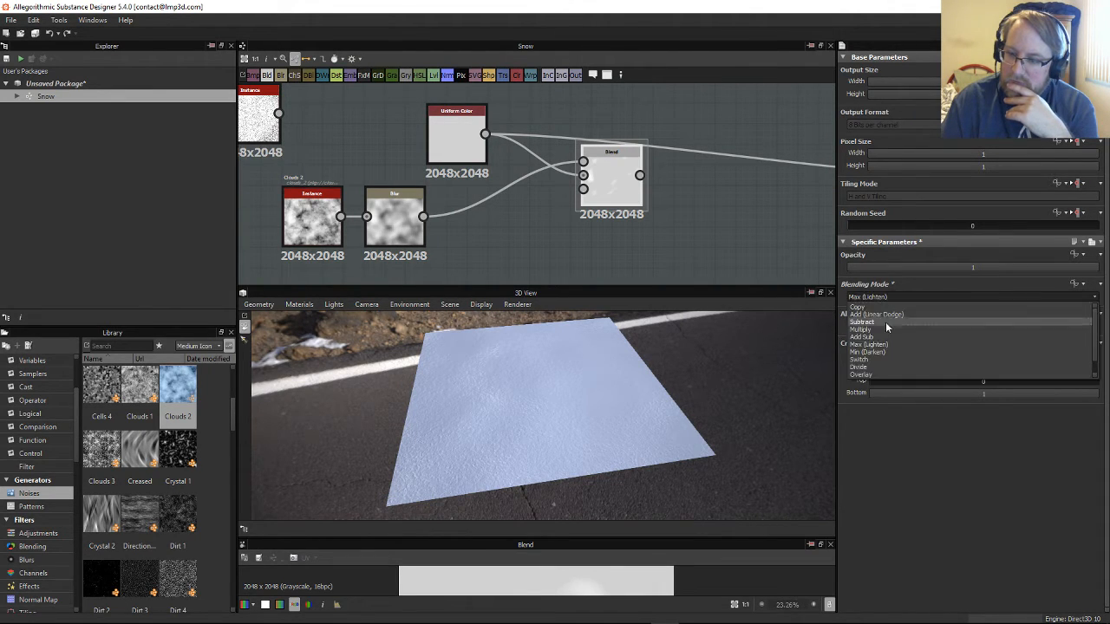
left_click(884, 353)
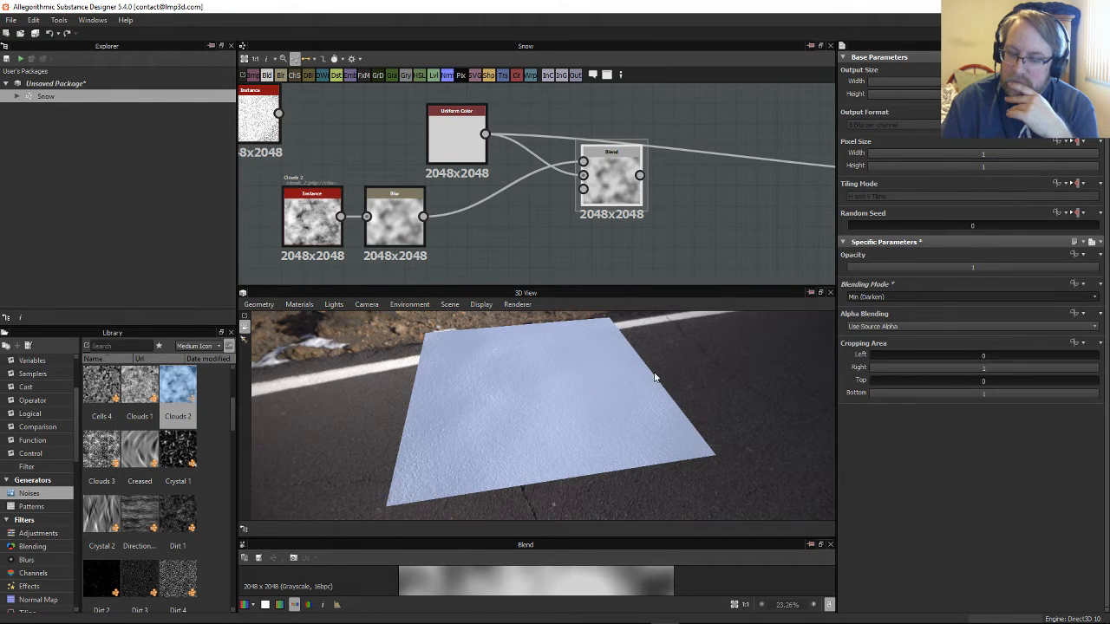
left_click_drag(978, 268, 901, 276)
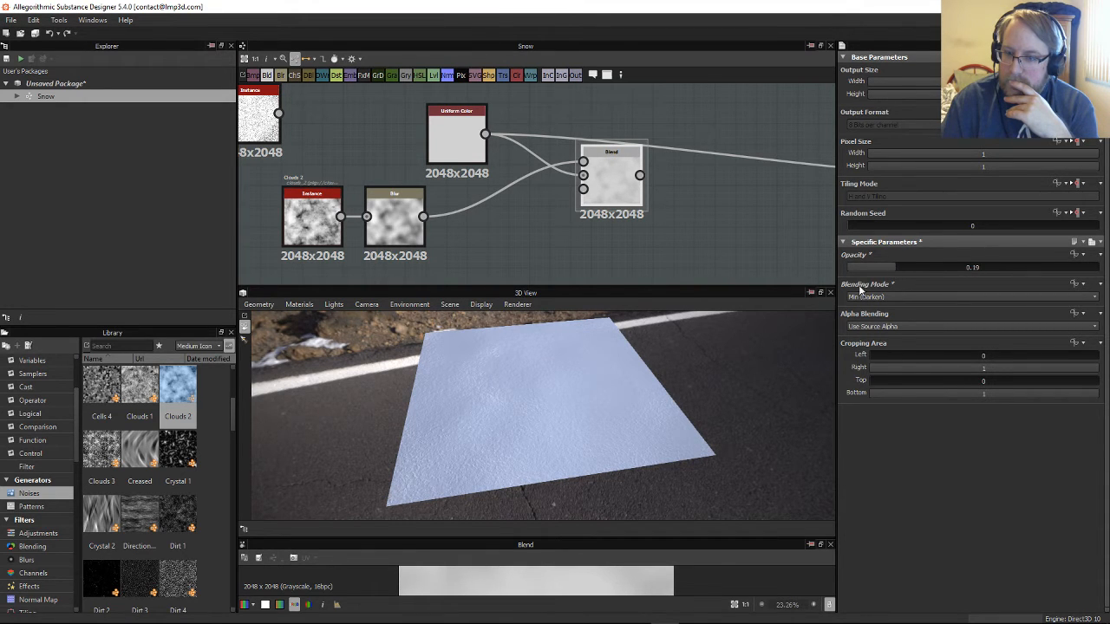
Step: Examine the blended roughness texture in a larger 2D preview and review the graph around the Invert Grayscale node
left_click_drag(582, 379, 555, 473)
left_click_drag(588, 546, 603, 312)
left_click_drag(602, 366, 600, 497)
left_click_drag(599, 296, 600, 378)
middle_click_drag(604, 274, 719, 333)
scroll(720, 333, "down", 2)
middle_click_drag(558, 251, 317, 222)
middle_click_drag(441, 198, 575, 254)
scroll(656, 293, "up", 5)
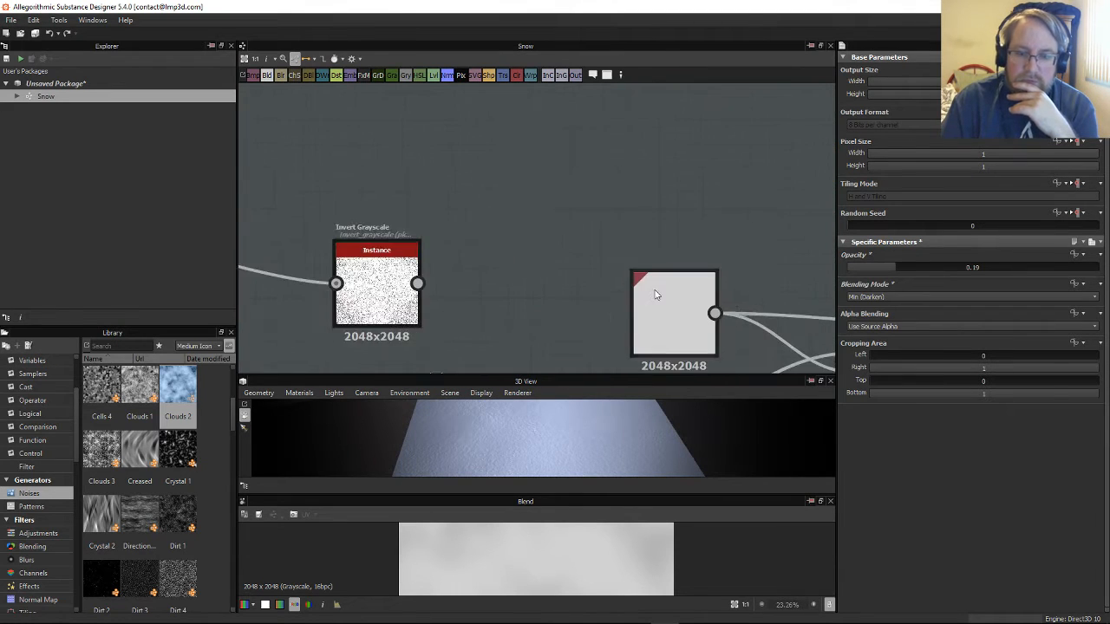
Step: Delete the Invert Grayscale node above the grey Uniform Color
scroll(528, 317, "down", 5)
left_click_drag(427, 187, 574, 147)
scroll(742, 280, "up", 3)
middle_click_drag(743, 280, 540, 259)
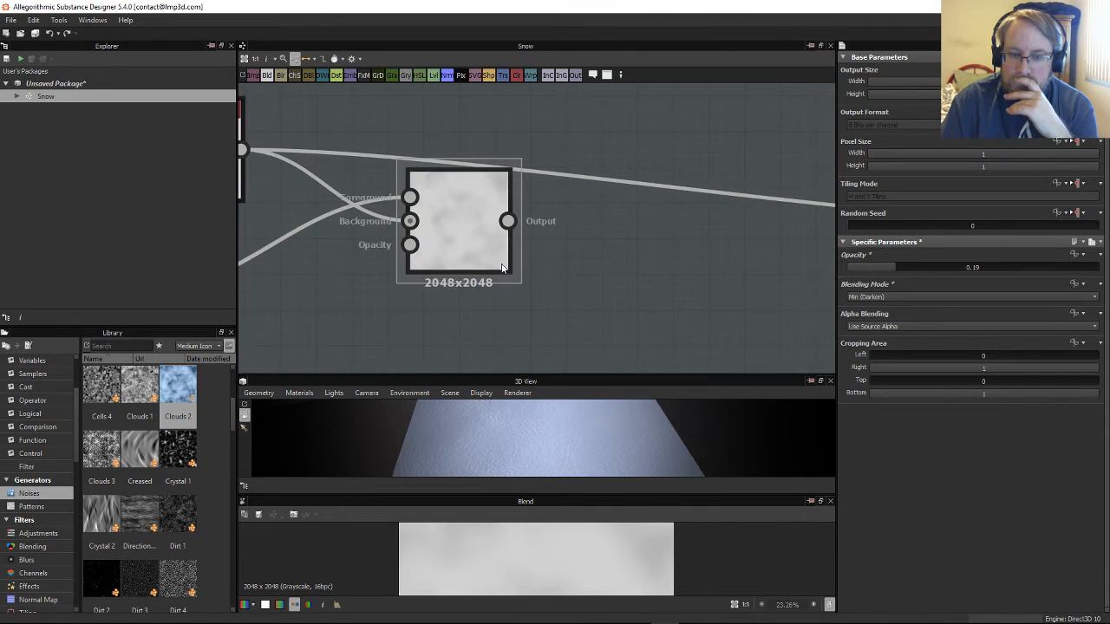
scroll(501, 262, "down", 1)
middle_click_drag(289, 208, 697, 298)
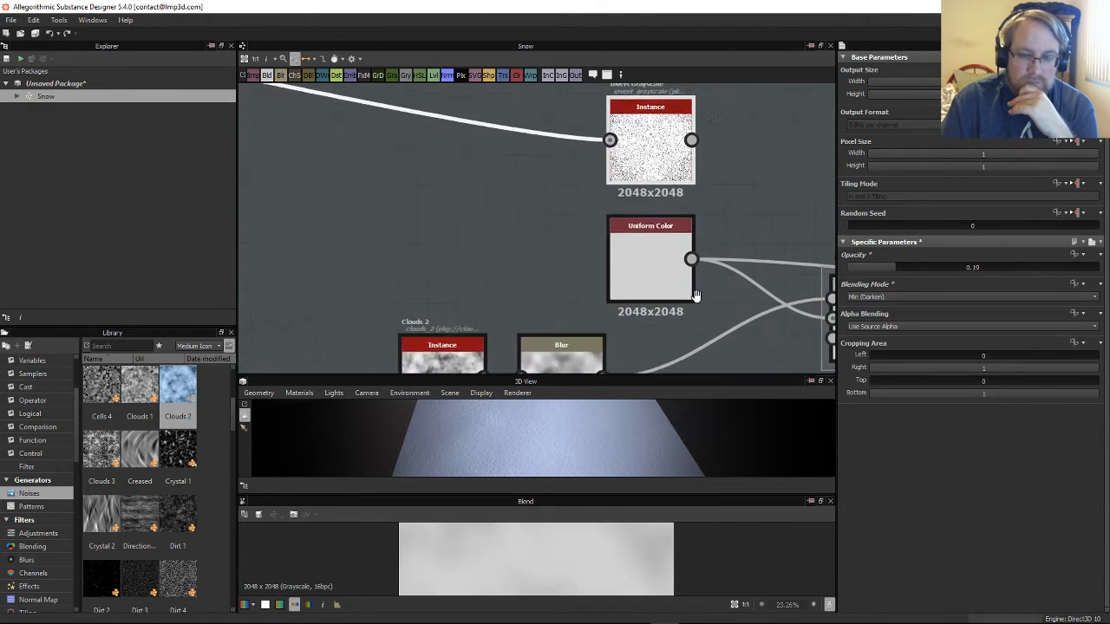
scroll(683, 291, "down", 6)
scroll(610, 274, "up", 1)
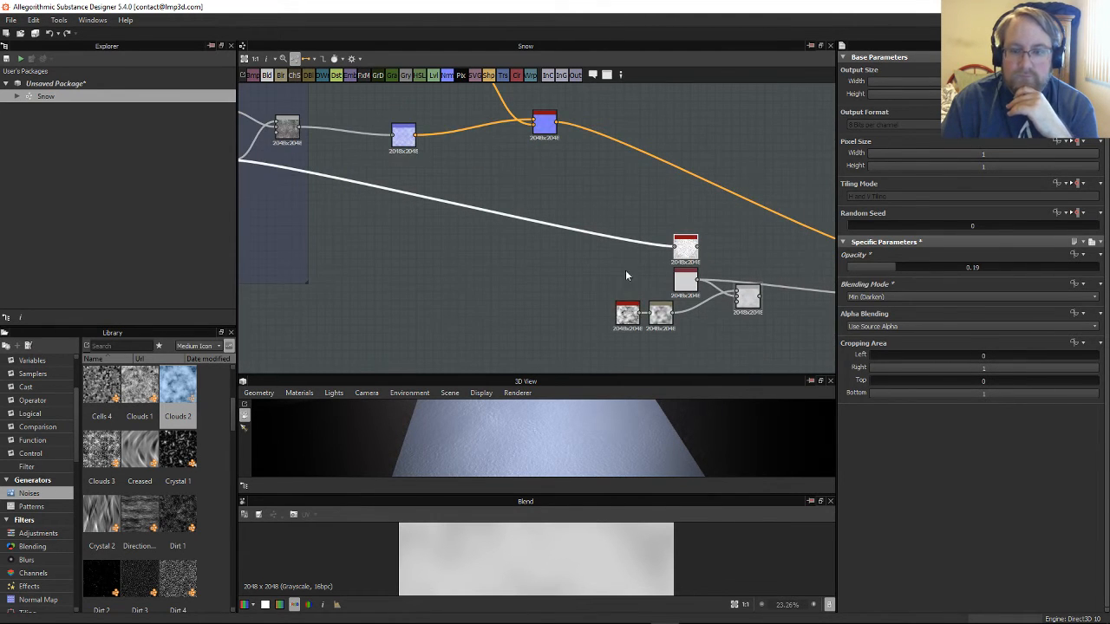
left_click(677, 249)
key("Delete")
Step: Add a second Blend node above the grey Uniform Color and connect the framed group's dark speckle node to its foreground
middle_click_drag(368, 226, 592, 227)
middle_click_drag(672, 231, 477, 199)
scroll(477, 198, "down", 1)
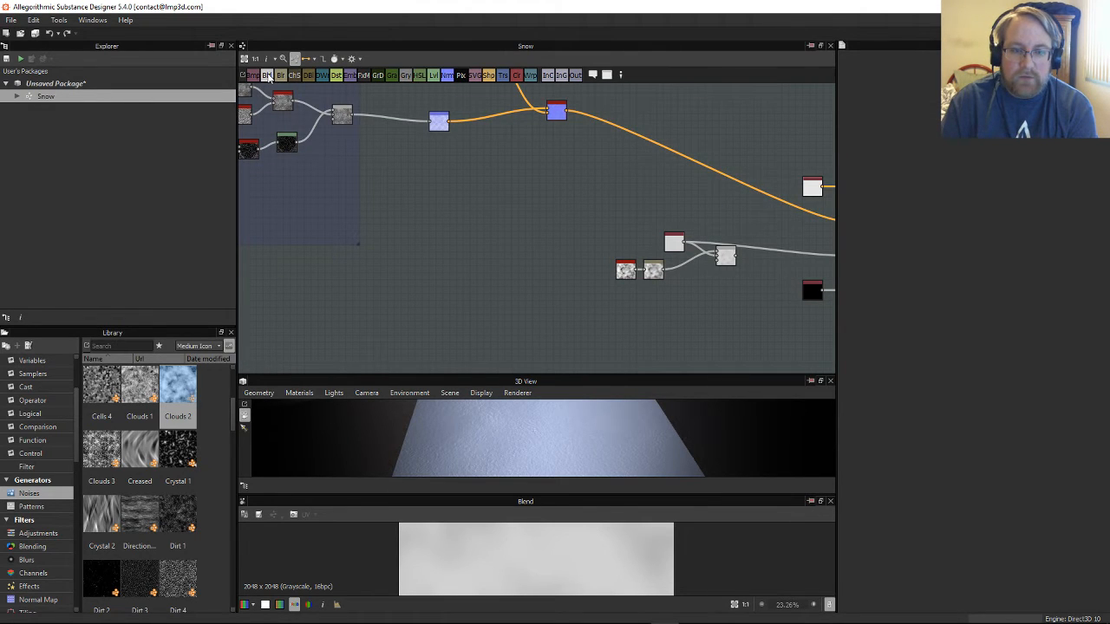
left_click_drag(269, 77, 660, 200)
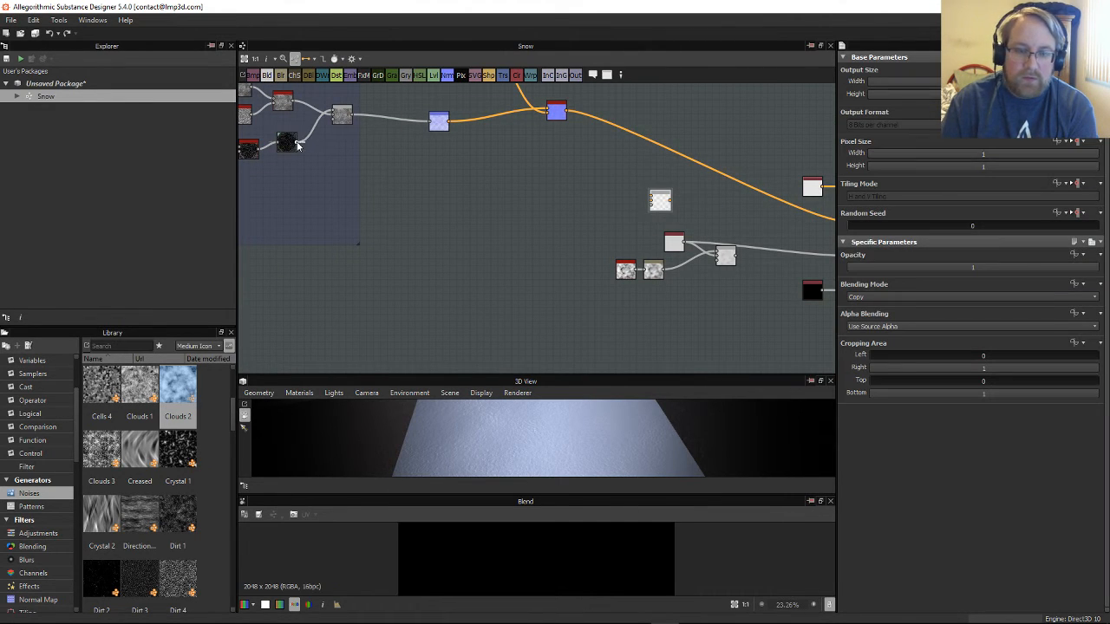
left_click_drag(295, 143, 656, 199)
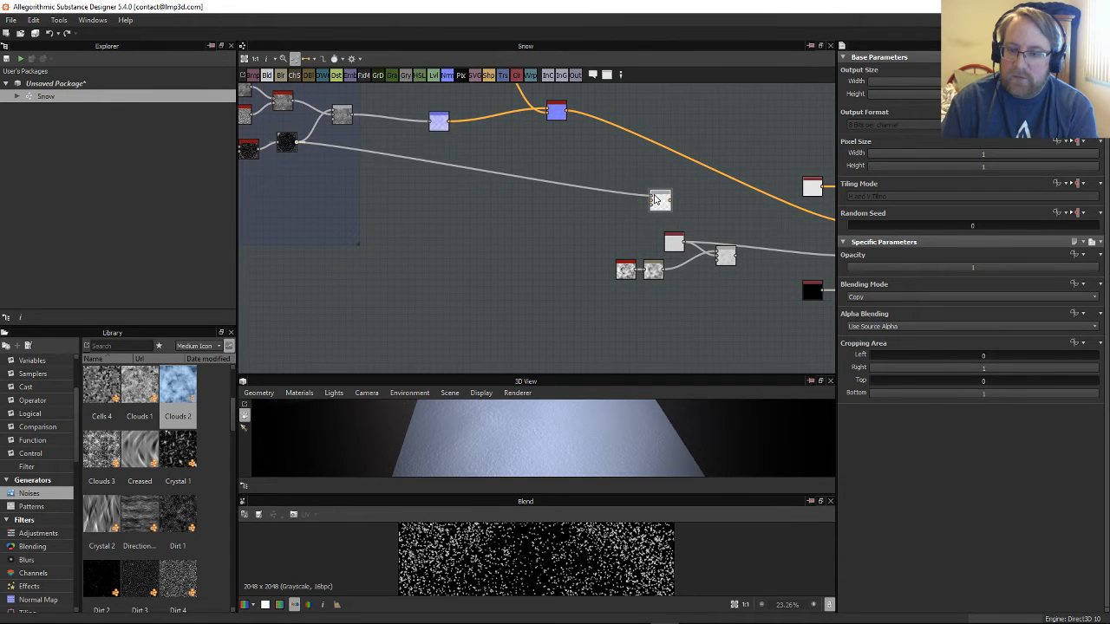
scroll(656, 199, "up", 3)
middle_click_drag(667, 196, 378, 163)
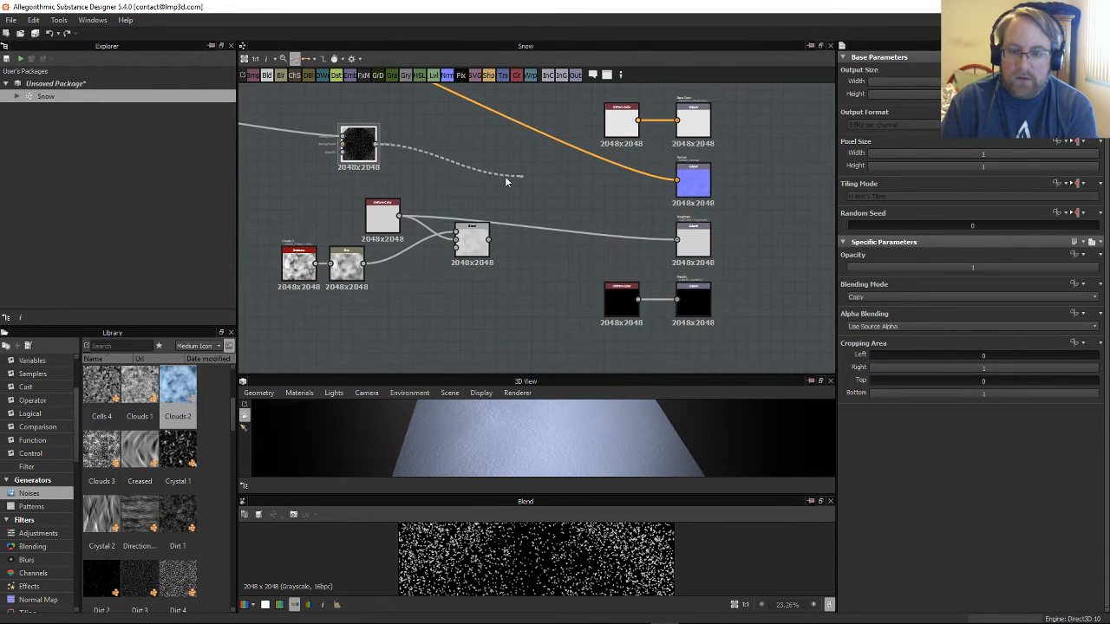
Step: Move the new Blend node above the cloud Blend and connect the cloud Blend's output to its background
left_click_drag(383, 170, 535, 207)
scroll(524, 213, "up", 4)
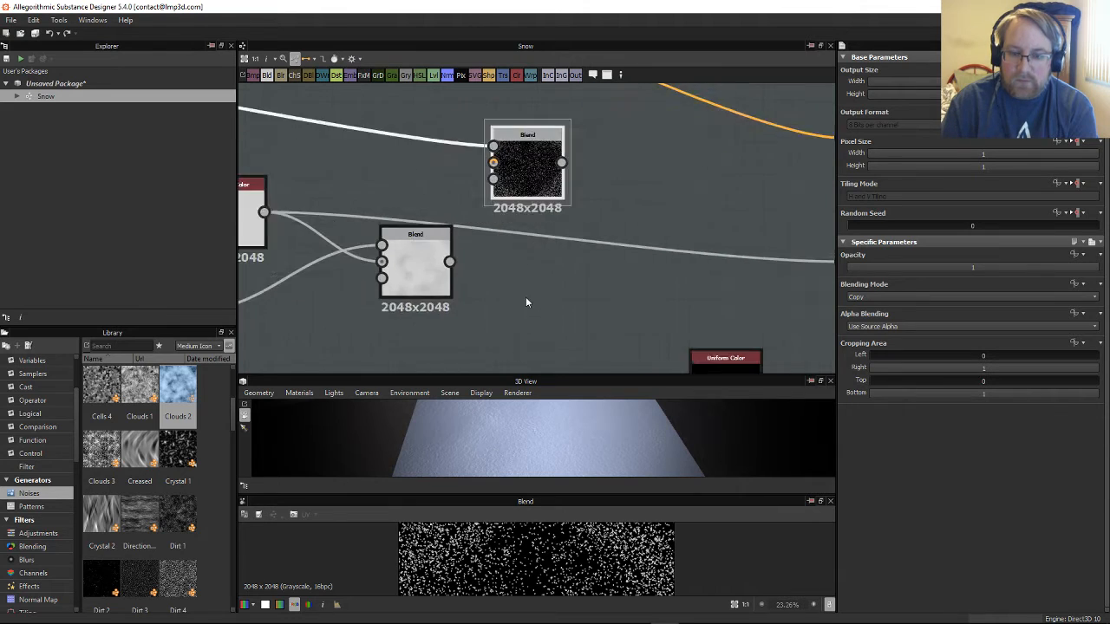
middle_click_drag(467, 315, 479, 352)
left_click_drag(453, 322, 515, 180)
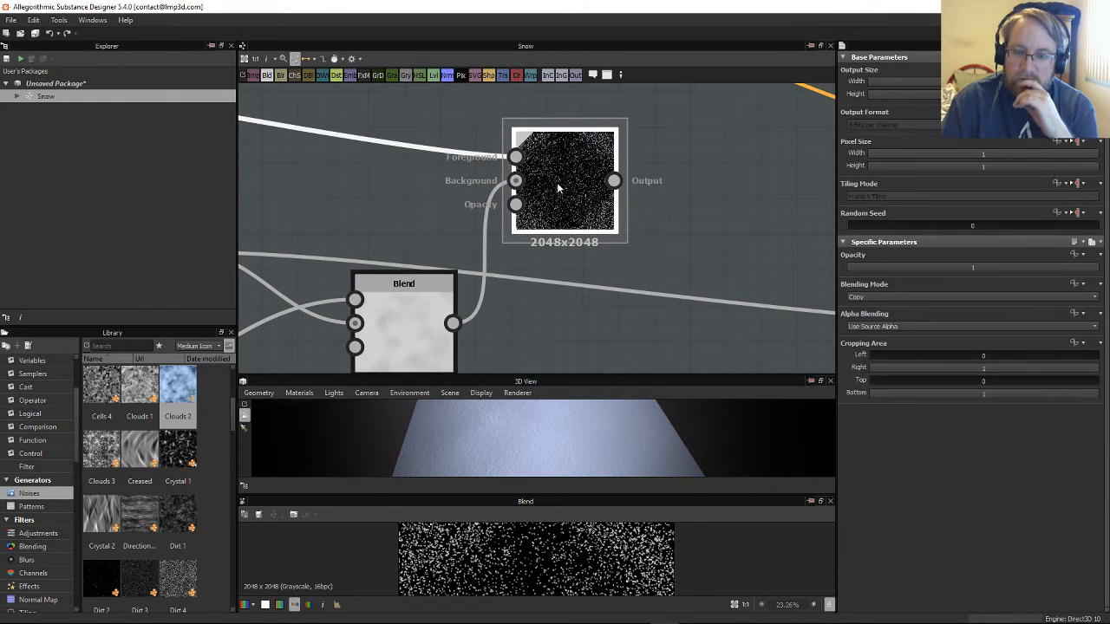
Step: Try Multiply on the new Blend node, then set its blending mode to Subtract
left_click(918, 297)
left_click(895, 330)
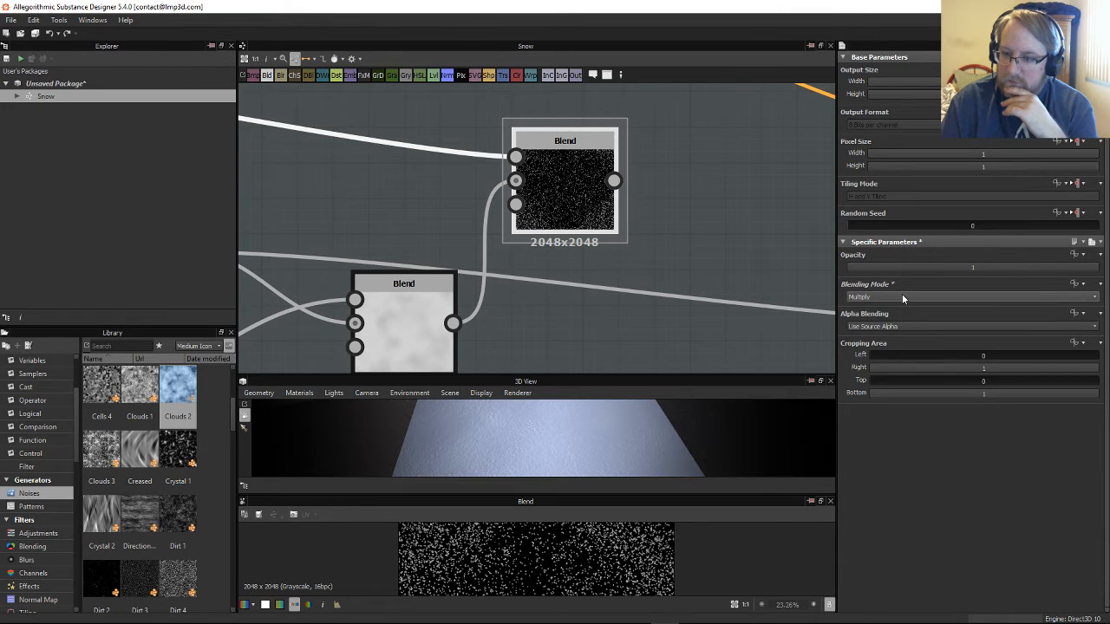
left_click(901, 297)
left_click(881, 323)
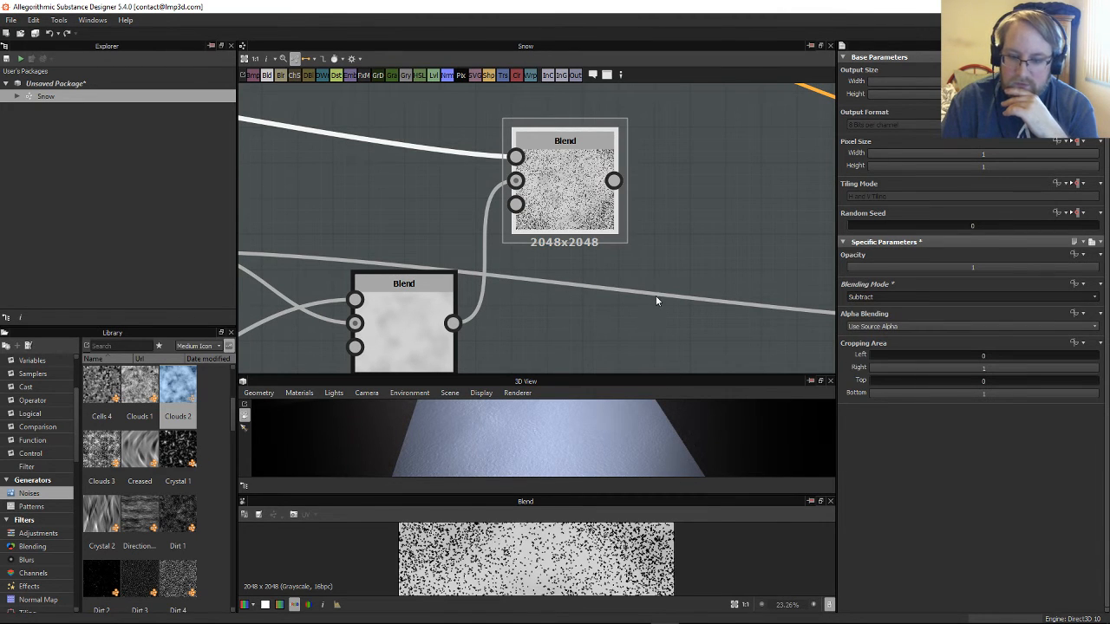
Step: Connect the Subtract Blend to the Roughness output and check the snow surface in the 3D view
scroll(656, 286, "up", 1)
middle_click_drag(657, 275, 638, 143)
middle_click_drag(627, 251, 390, 282)
scroll(391, 281, "down", 2)
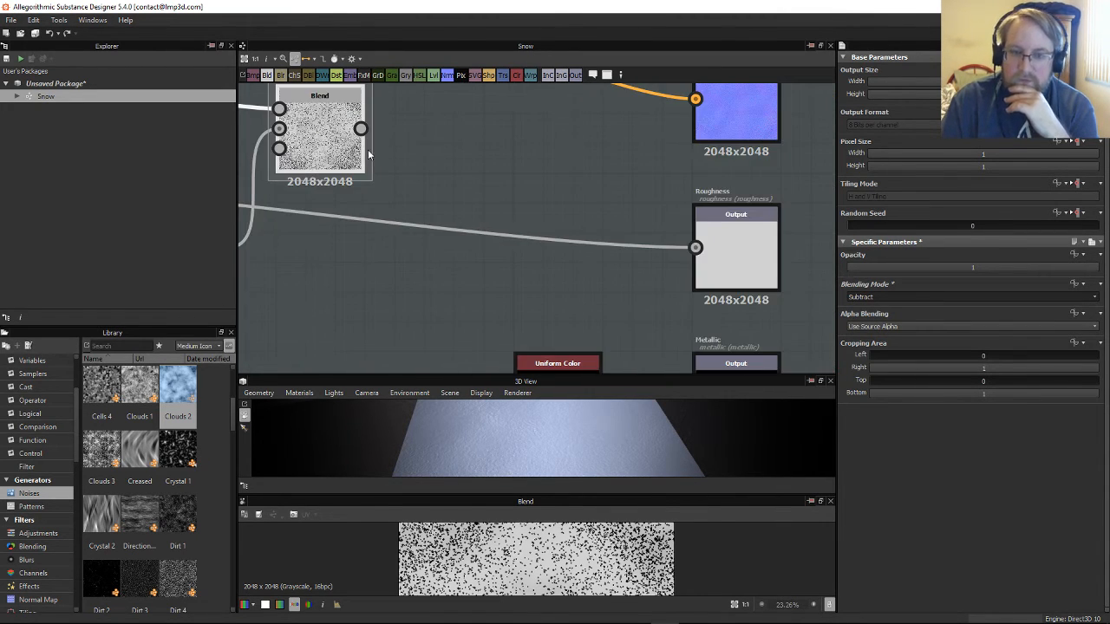
left_click_drag(359, 128, 713, 253)
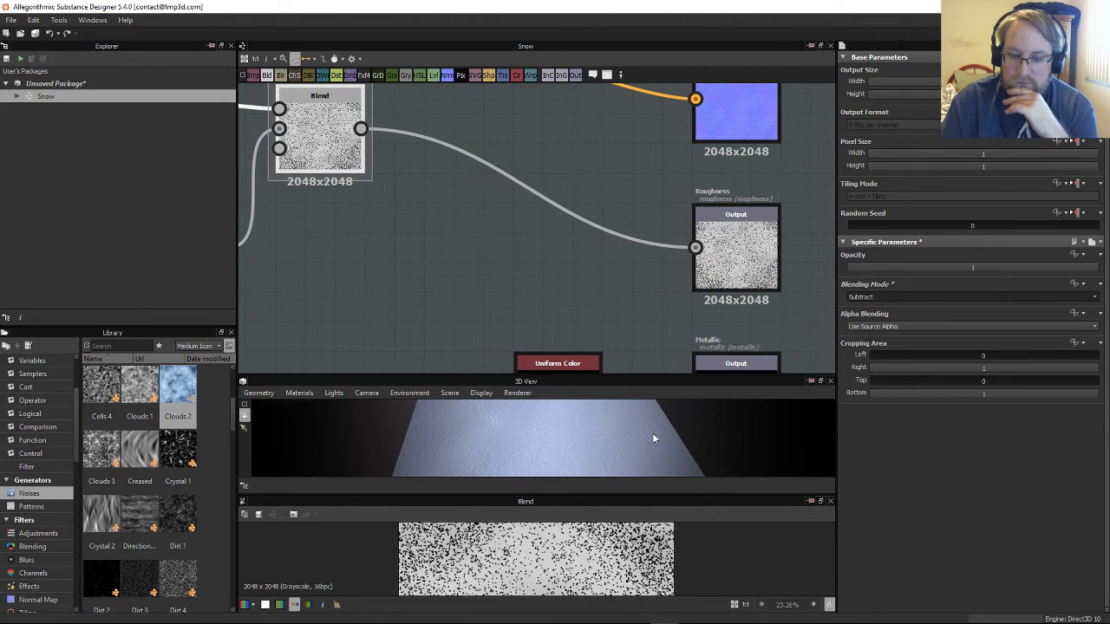
left_click_drag(653, 438, 610, 452)
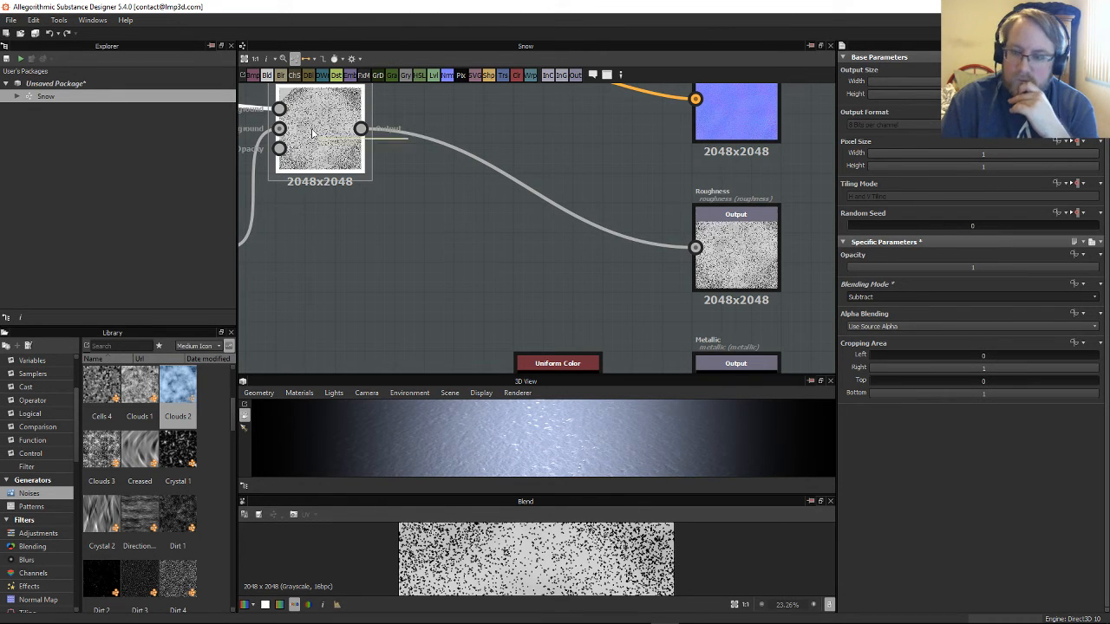
Step: Set the Subtract Blend's opacity to 0.22 and examine the snow surface in an enlarged 3D view
left_click_drag(978, 266, 900, 267)
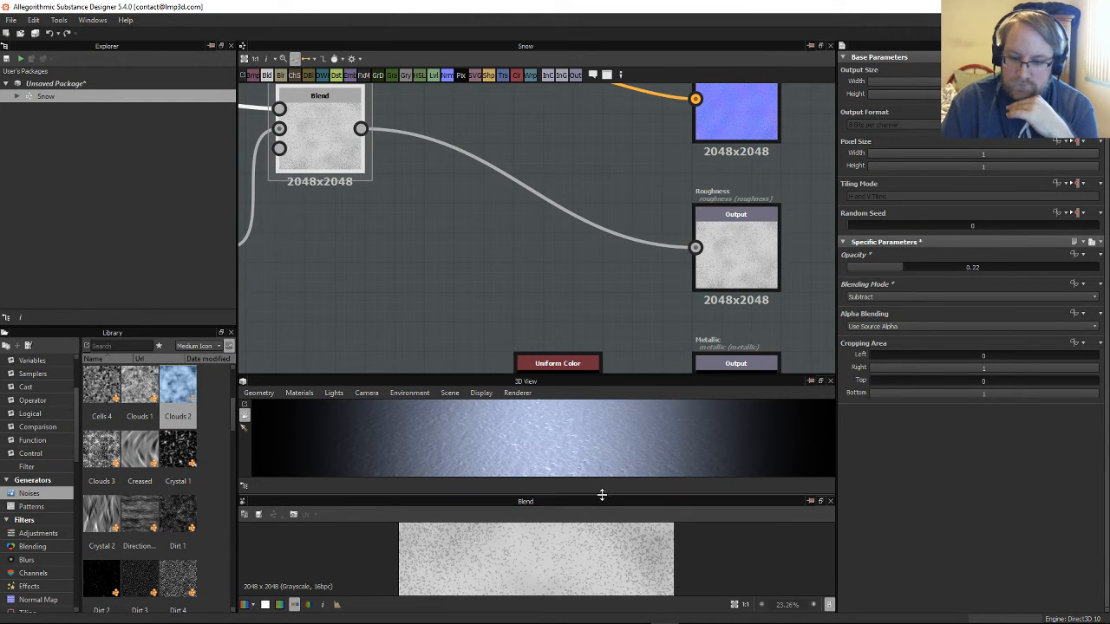
left_click_drag(610, 375, 582, 148)
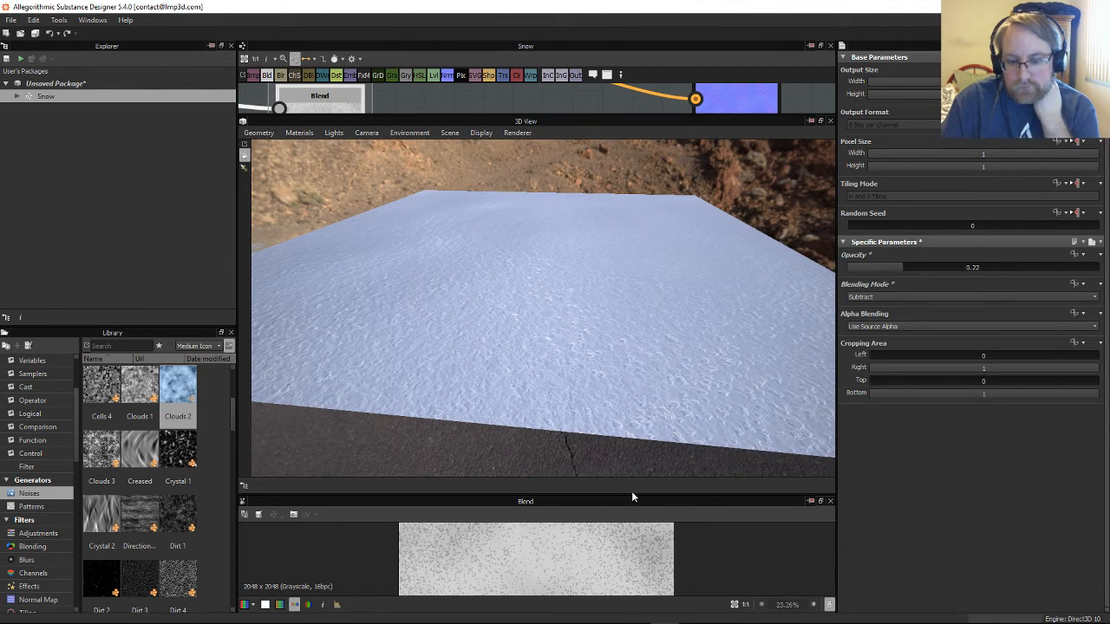
left_click_drag(631, 497, 631, 540)
scroll(540, 394, "up", 5)
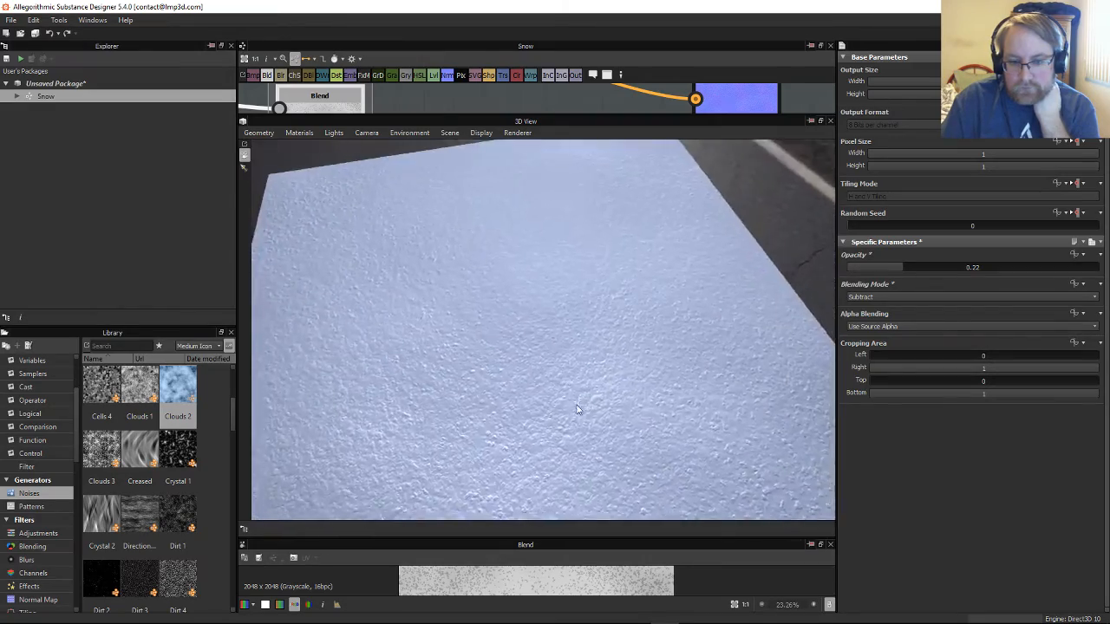
left_click_drag(576, 409, 572, 347)
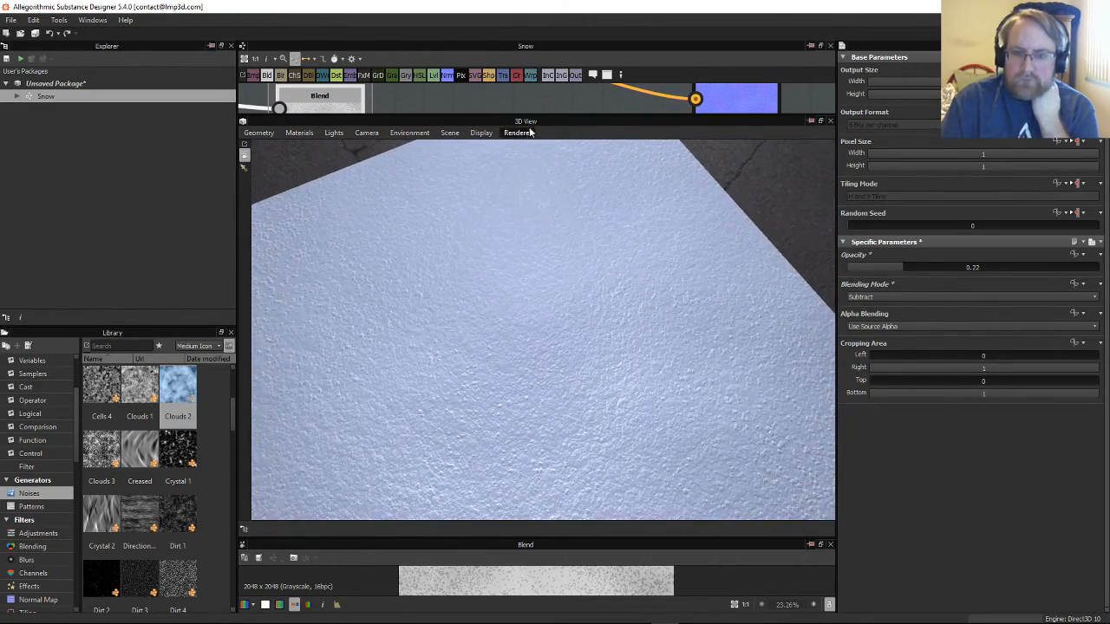
left_click_drag(543, 113, 549, 408)
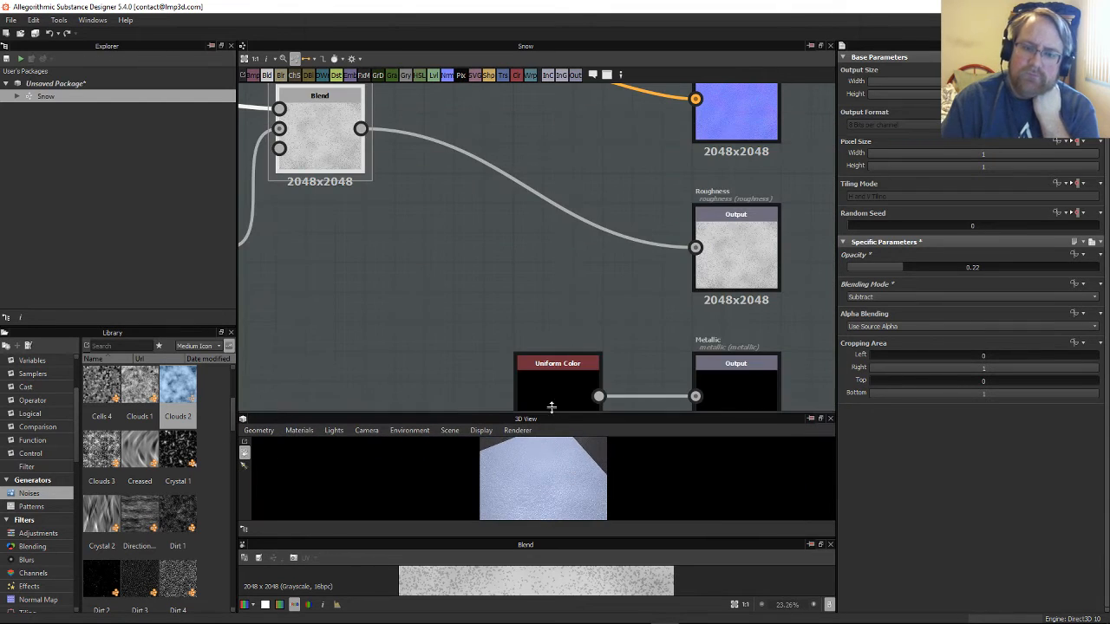
Step: Remove the connection between the dark speckle node and the Subtract Blend's foreground
middle_click_drag(666, 233, 813, 252)
scroll(814, 252, "down", 4)
middle_click_drag(376, 178, 752, 216)
scroll(488, 194, "down", 3)
middle_click_drag(507, 154, 558, 188)
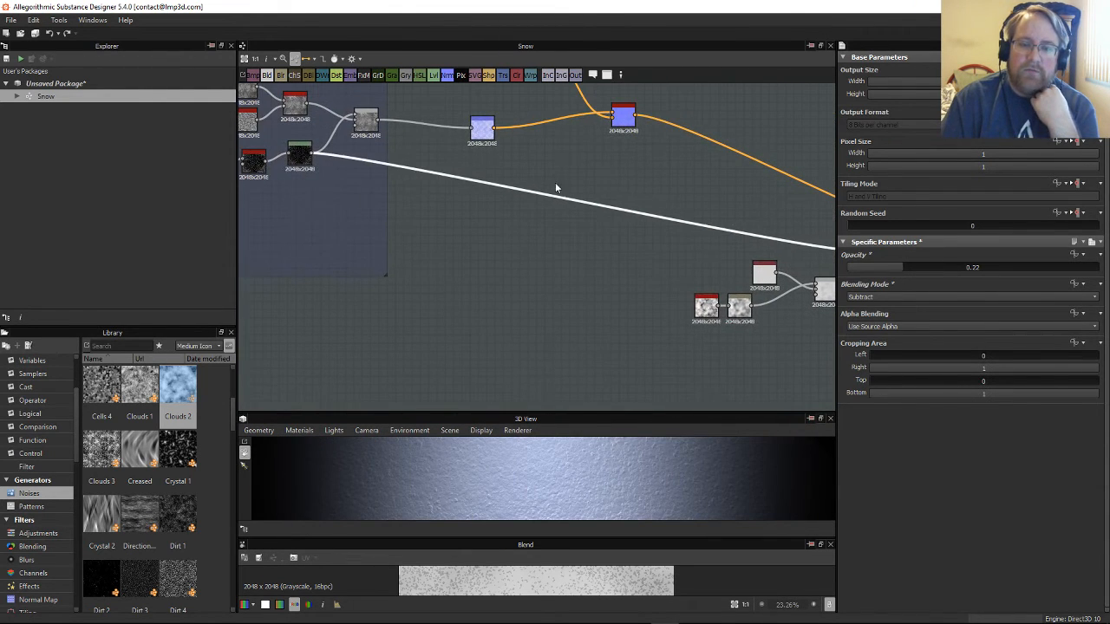
middle_click_drag(619, 246, 436, 180)
Step: Try a Gaussian Spots 1 noise node, delete it, and add a Gauss Spots 2 node above the cloud nodes instead
scroll(179, 504, "down", 5)
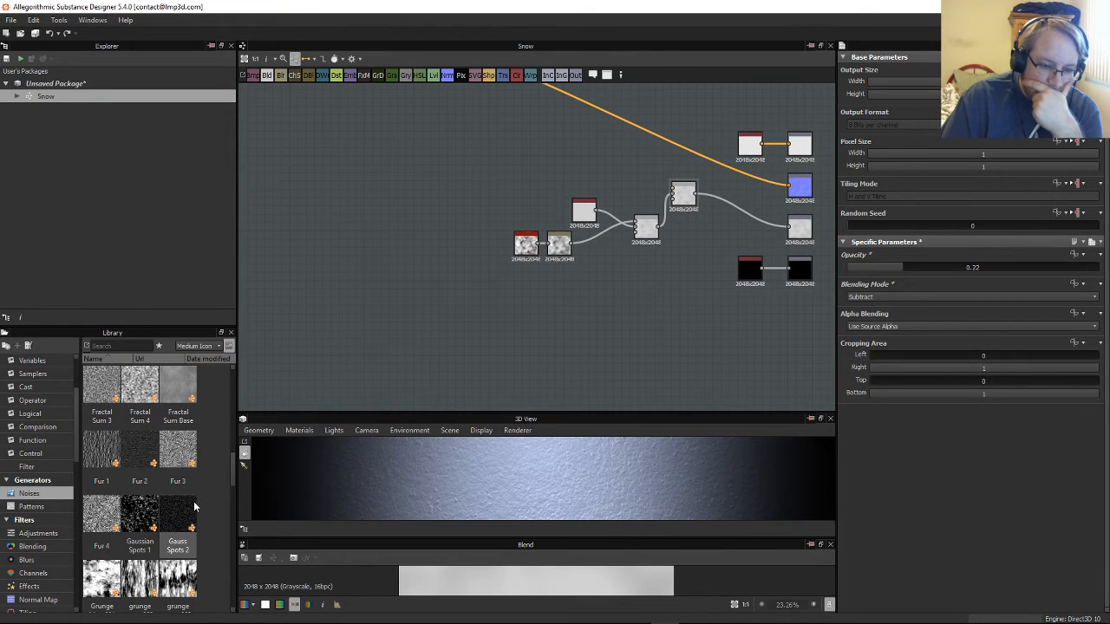
scroll(196, 509, "up", 2)
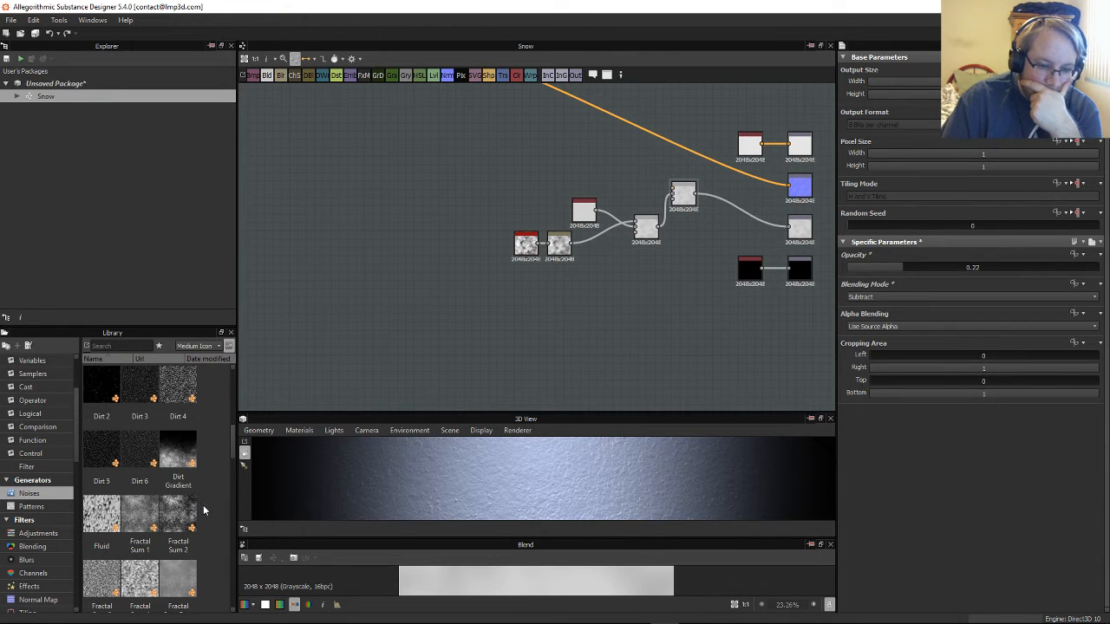
scroll(205, 510, "up", 2)
scroll(206, 509, "down", 4)
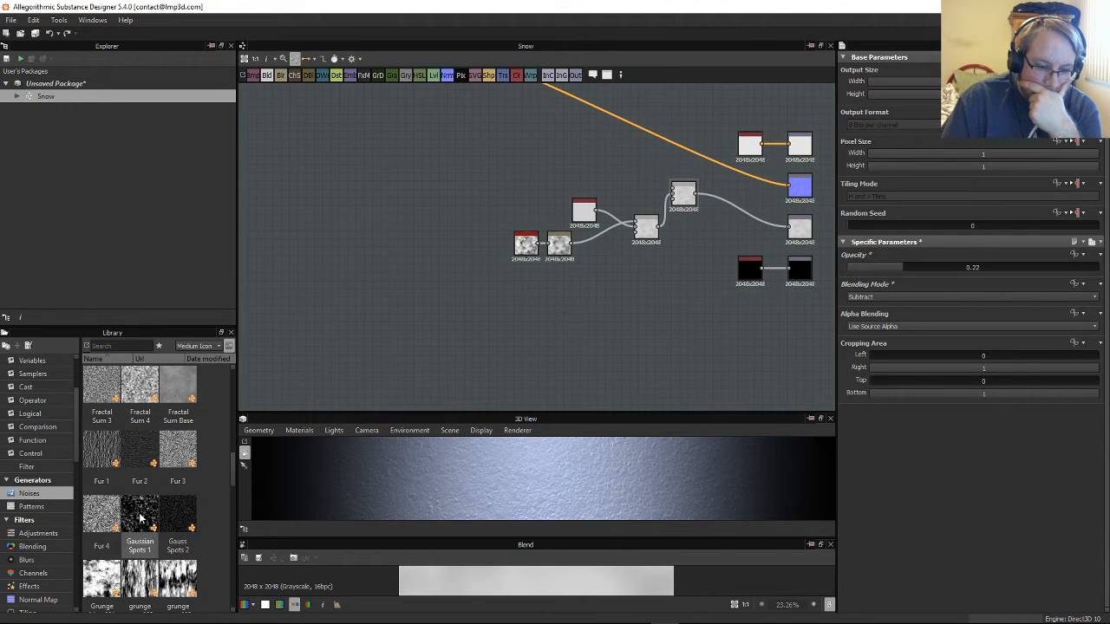
left_click_drag(140, 513, 481, 156)
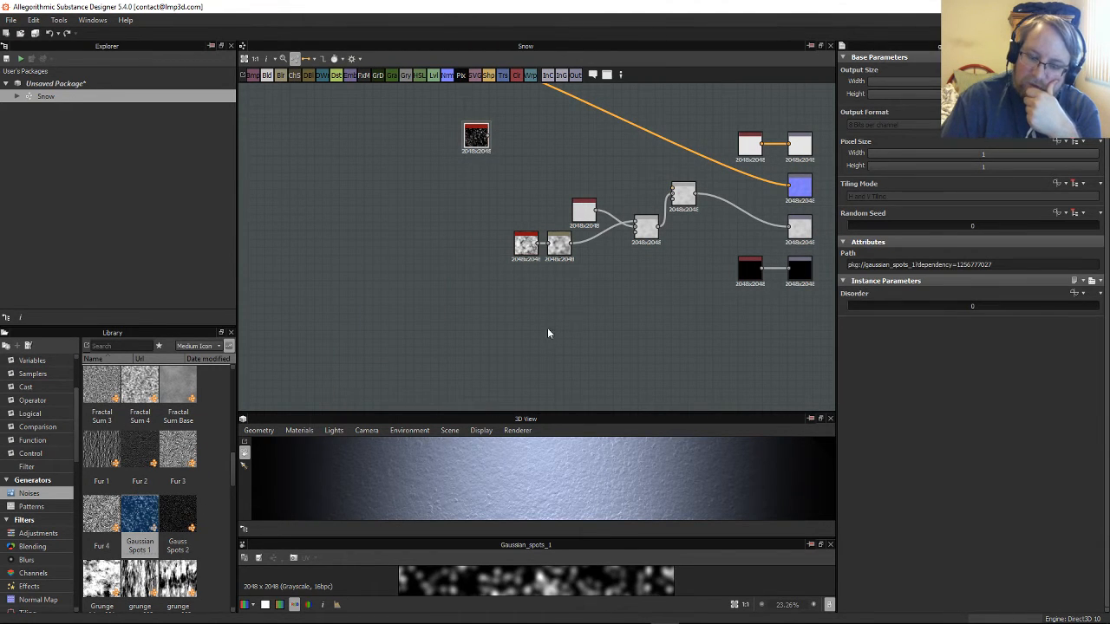
key("Delete")
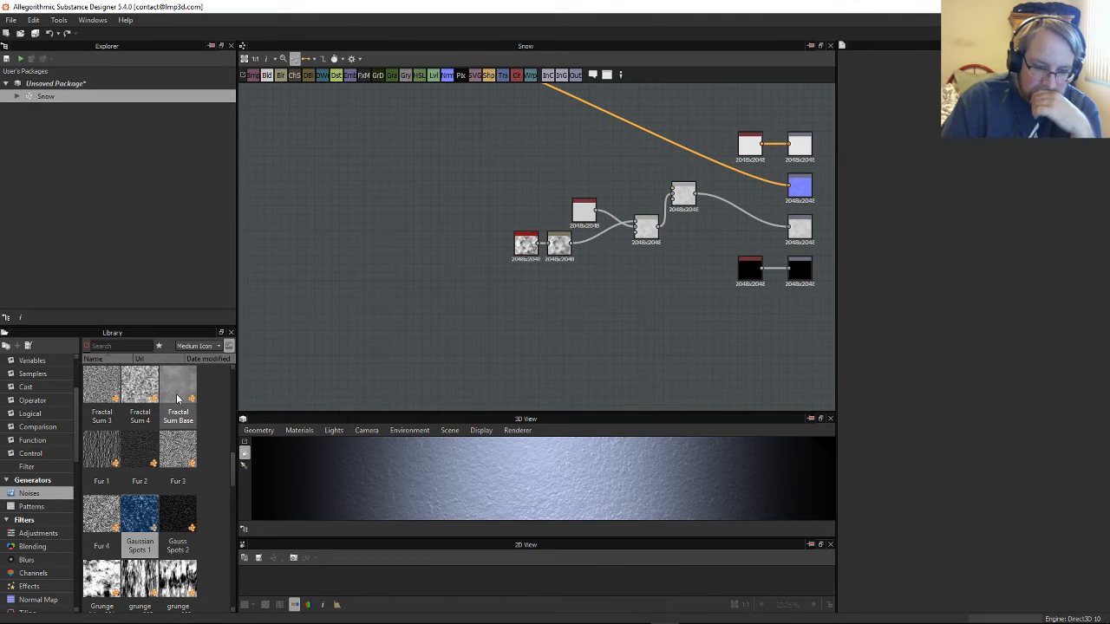
left_click_drag(180, 535, 460, 151)
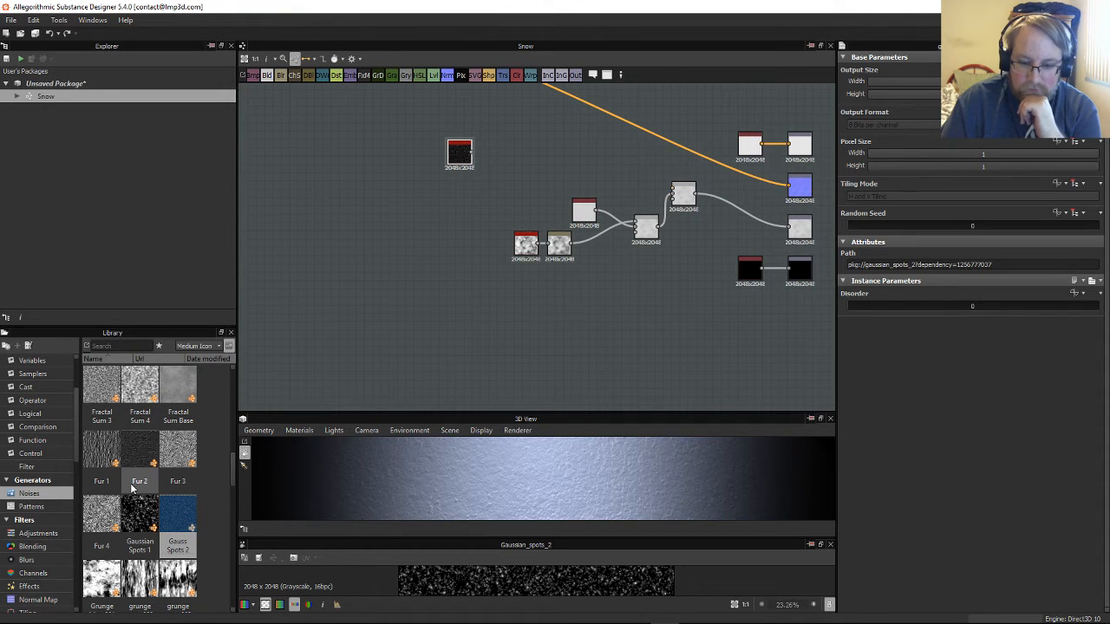
Step: Browse the library's noises, add a Dirt 1 node and position it just below the Gauss Spots 2 node
scroll(152, 493, "down", 5)
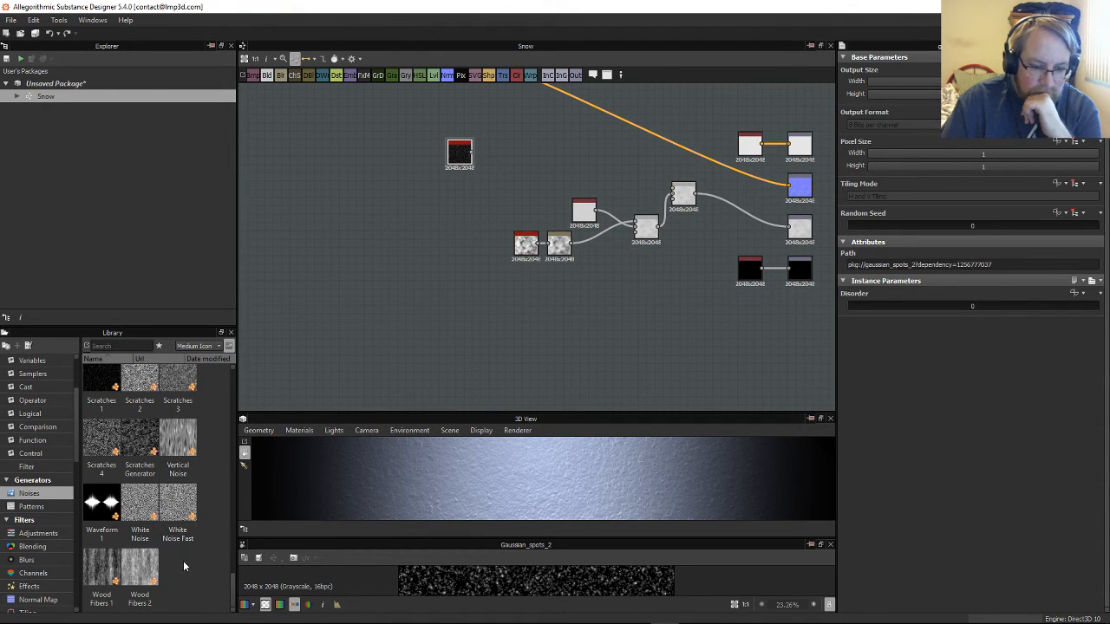
scroll(183, 566, "up", 3)
scroll(183, 564, "up", 3)
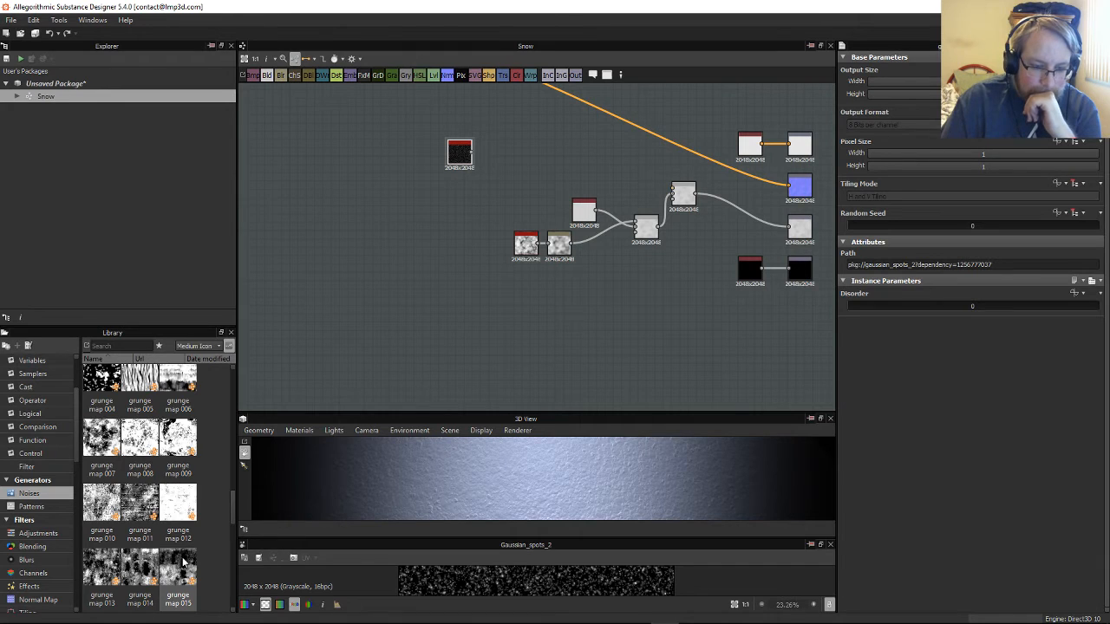
scroll(183, 563, "up", 5)
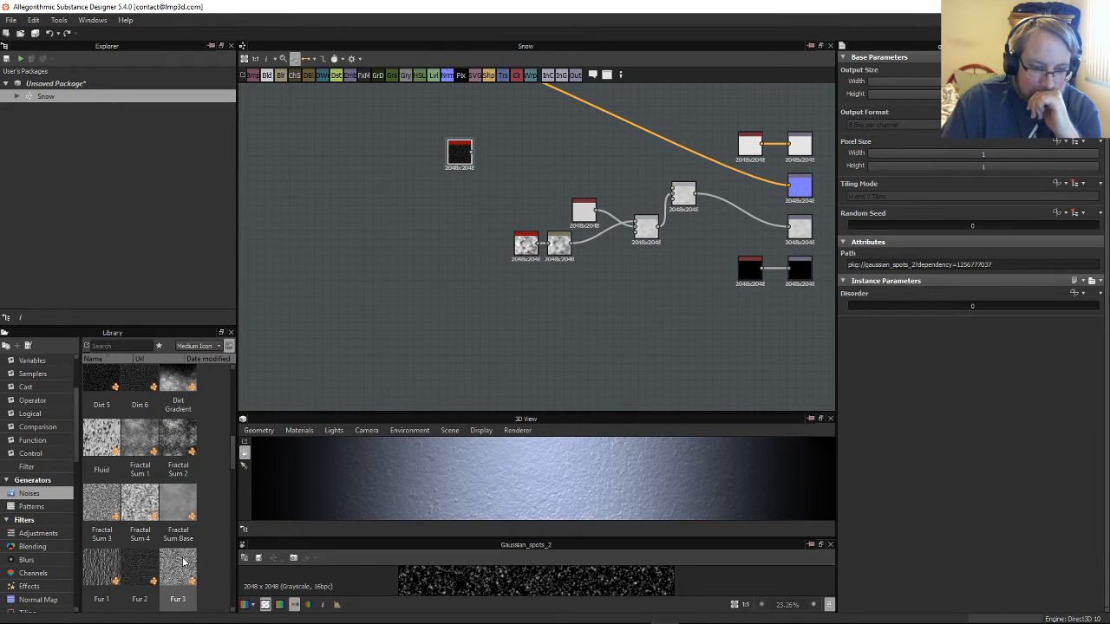
scroll(183, 563, "up", 3)
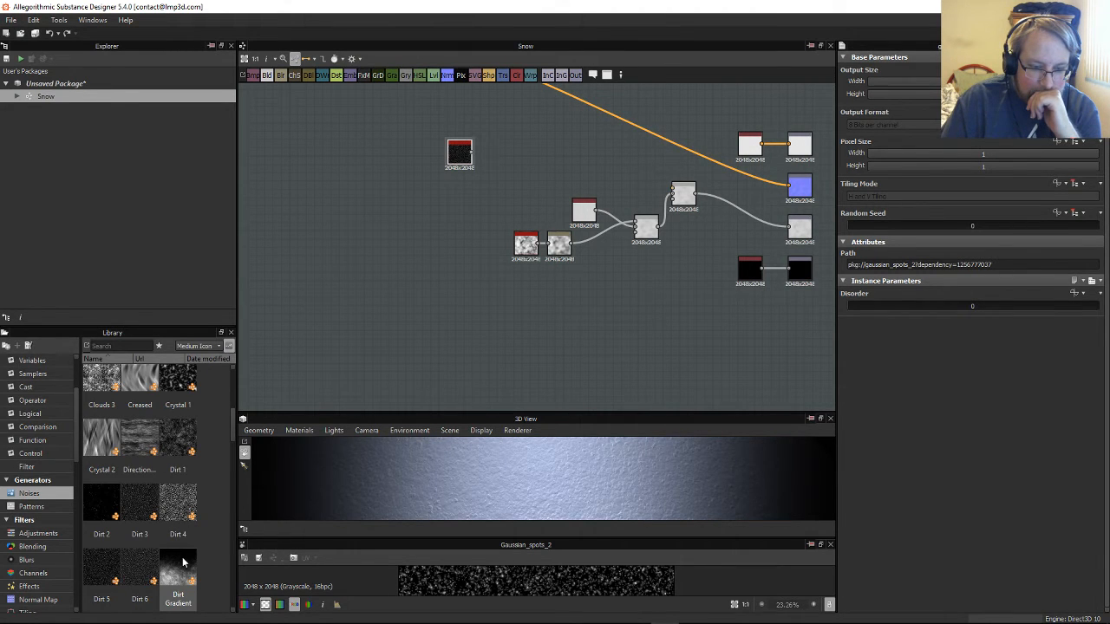
scroll(183, 561, "up", 3)
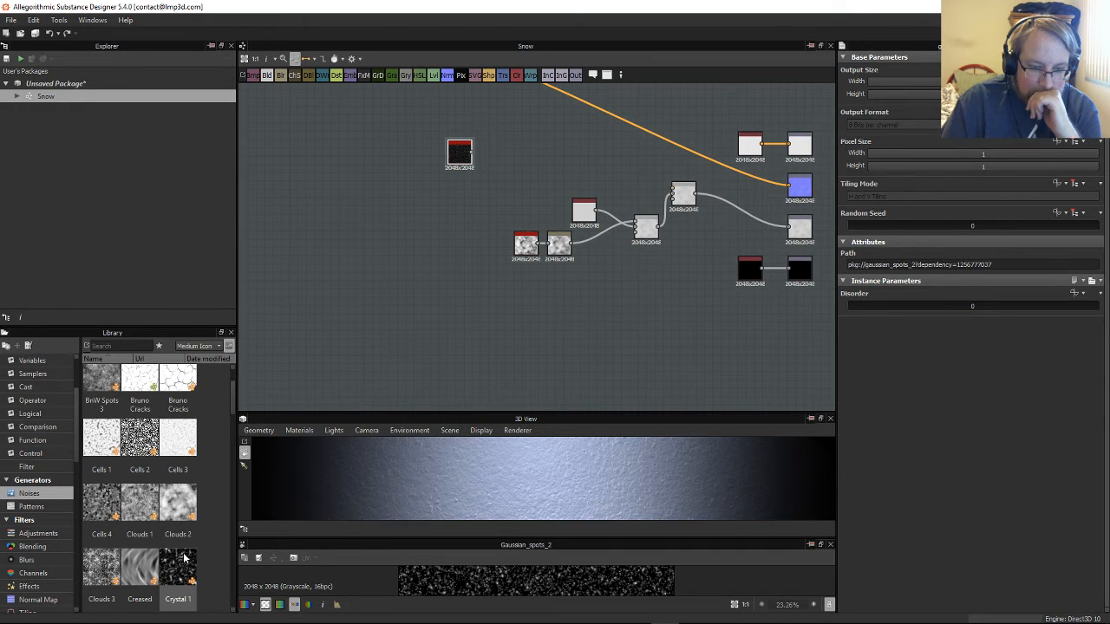
scroll(183, 559, "up", 1)
scroll(185, 556, "down", 3)
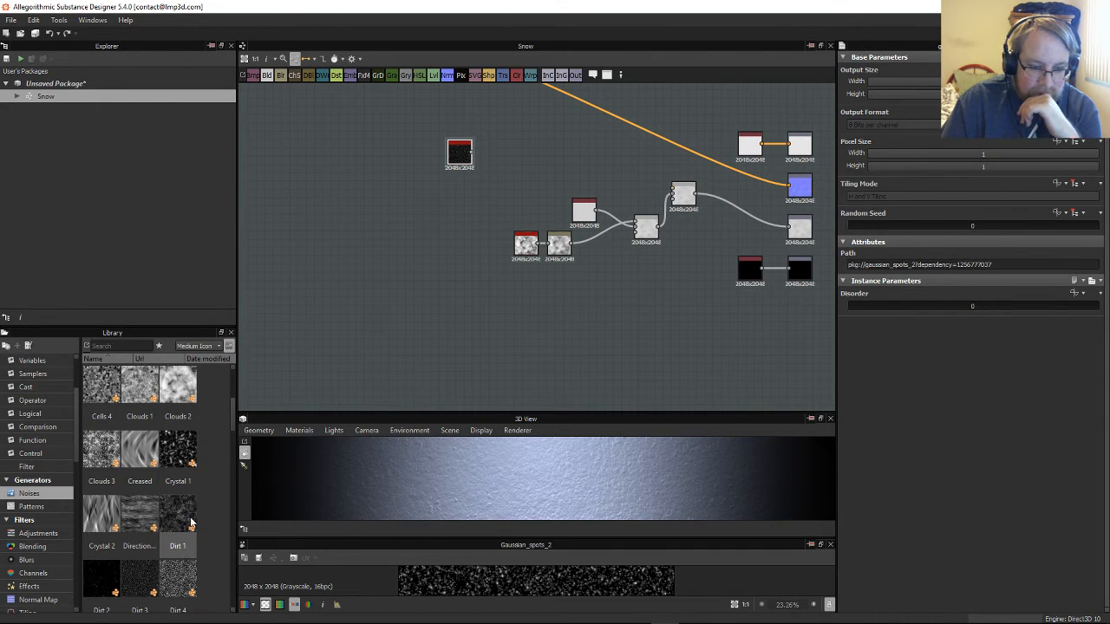
left_click_drag(164, 527, 451, 178)
scroll(508, 170, "up", 10)
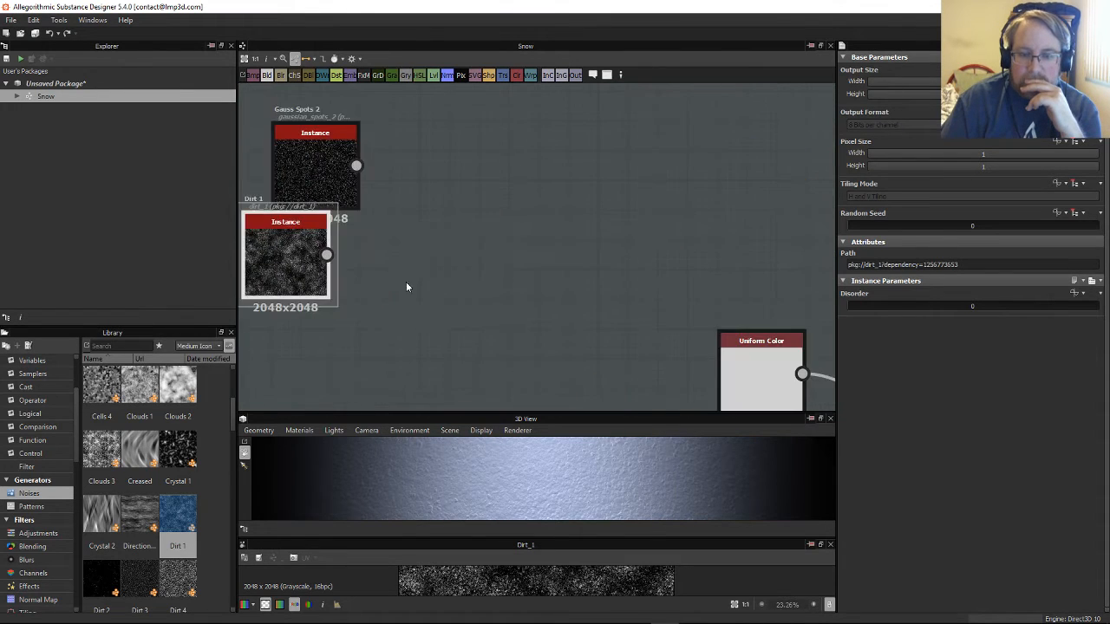
left_click_drag(451, 187, 427, 187)
middle_click_drag(485, 148, 491, 245)
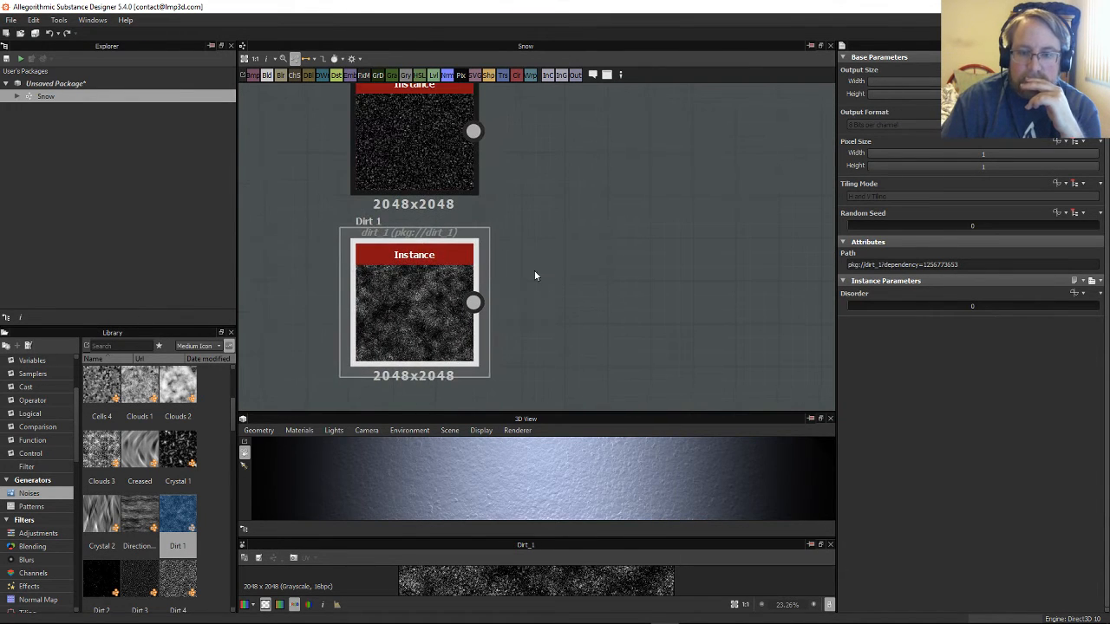
scroll(425, 235, "up", 1)
middle_click_drag(425, 235, 342, 229)
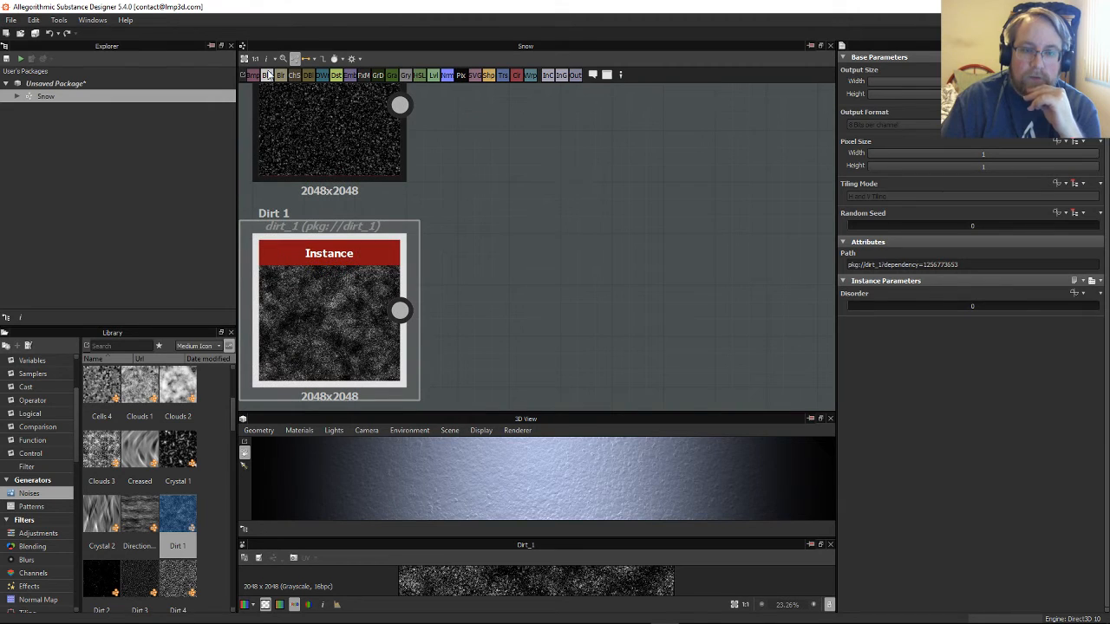
Step: Add a Blend node with Gauss Spots 2 as foreground and Dirt 1 as background, and enlarge the 2D preview
left_click_drag(559, 163, 565, 171)
left_click_drag(400, 310, 515, 156)
left_click_drag(400, 105, 519, 122)
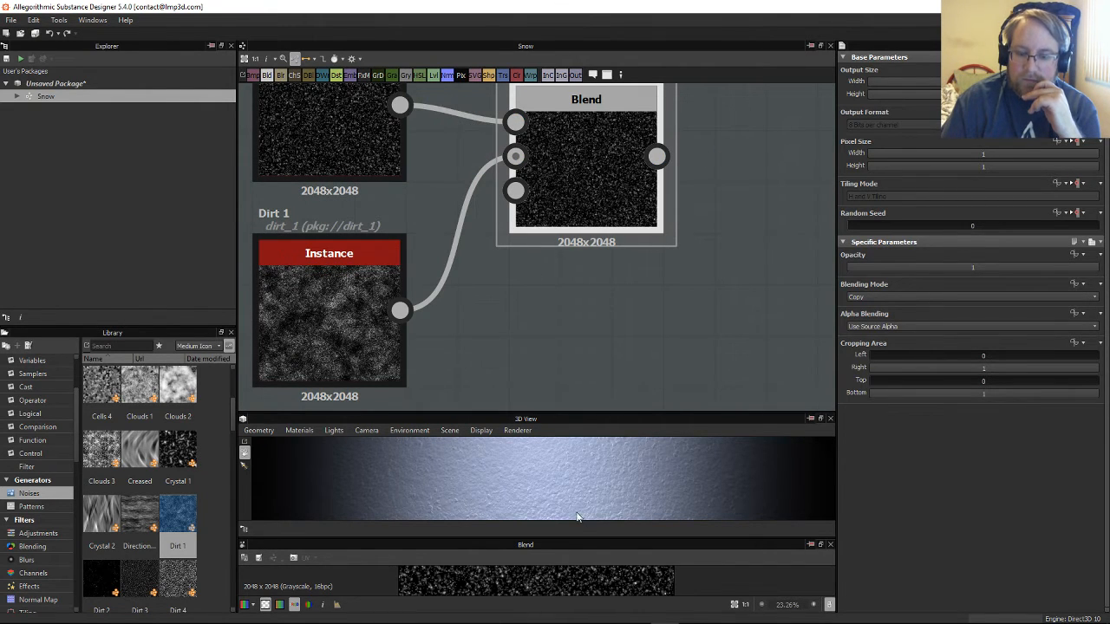
left_click_drag(597, 535, 607, 284)
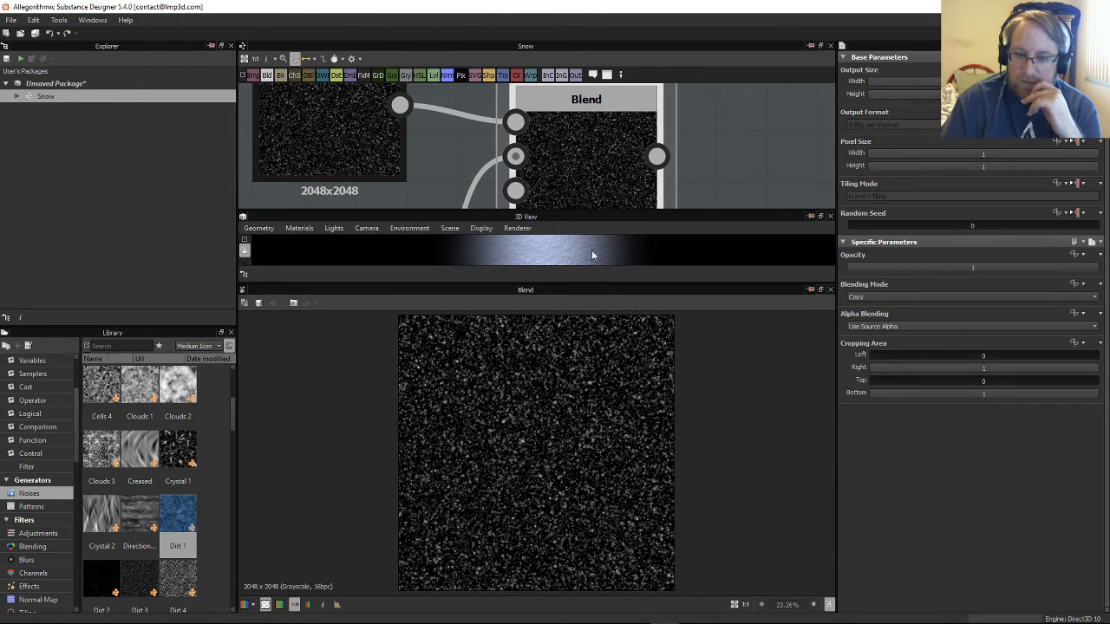
Step: Try the Multiply, Subtract and Divide blending modes on the new speckle Blend and compare them in the 2D preview
left_click(921, 295)
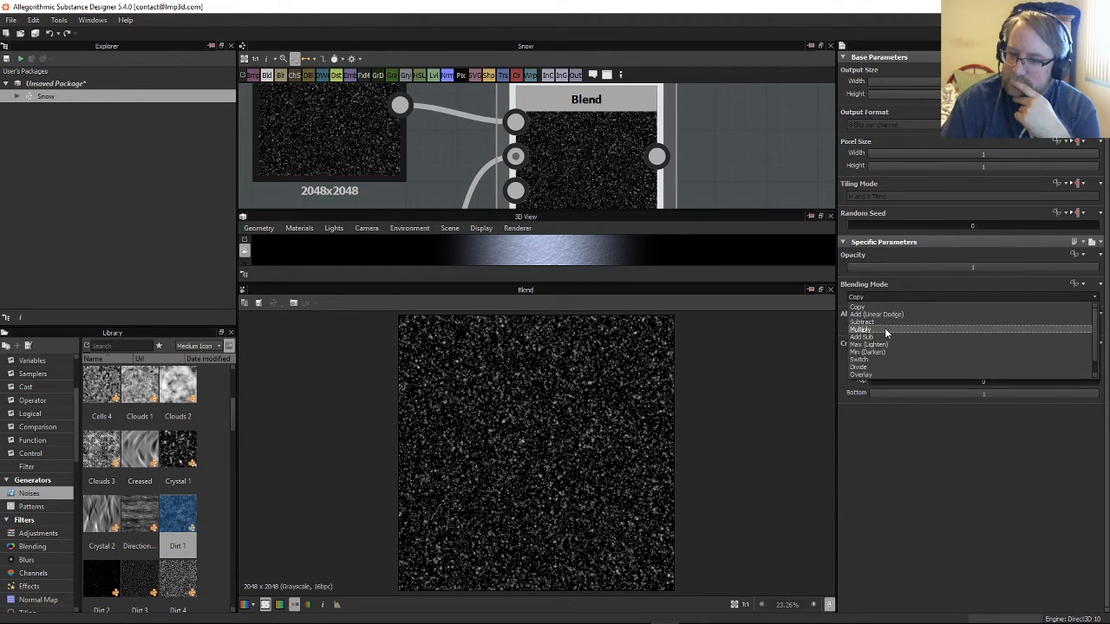
left_click(886, 331)
scroll(614, 435, "up", 3)
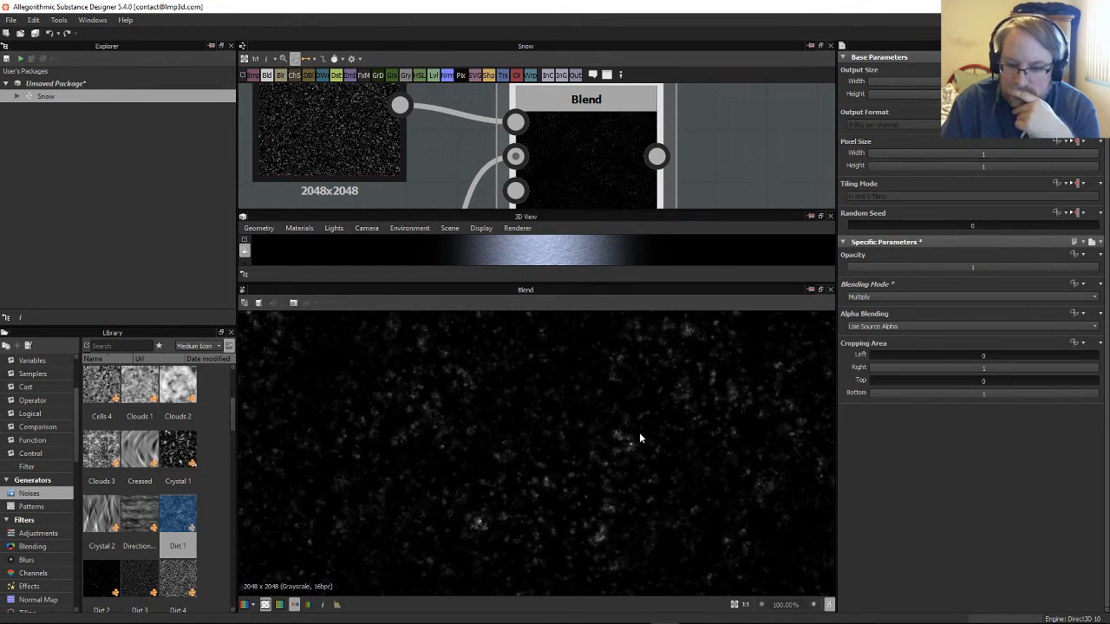
scroll(757, 398, "down", 2)
left_click(897, 299)
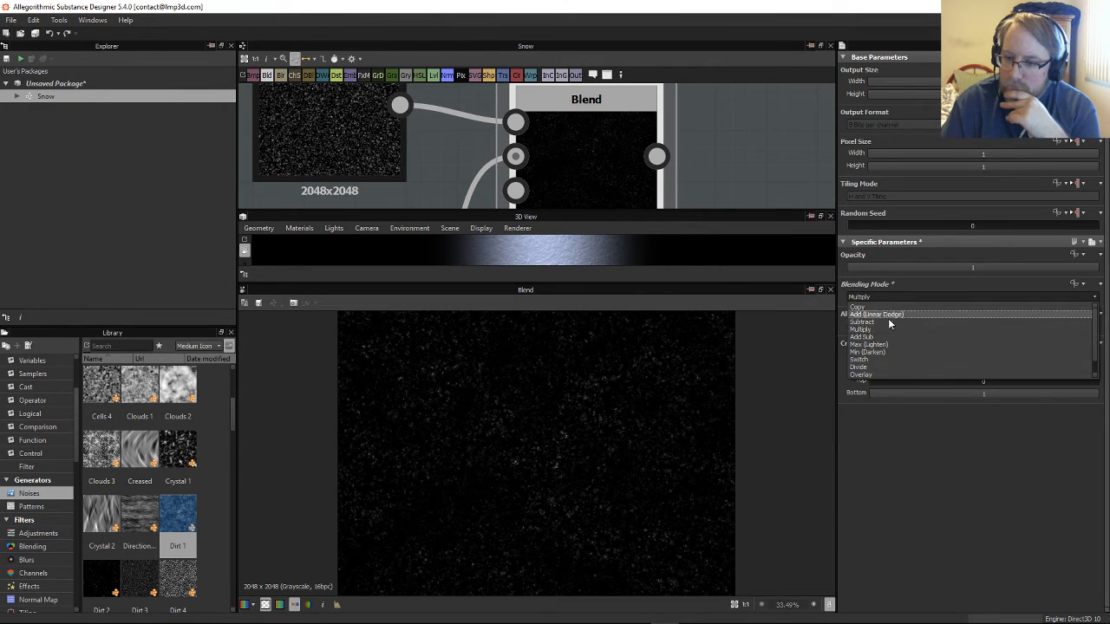
left_click(886, 325)
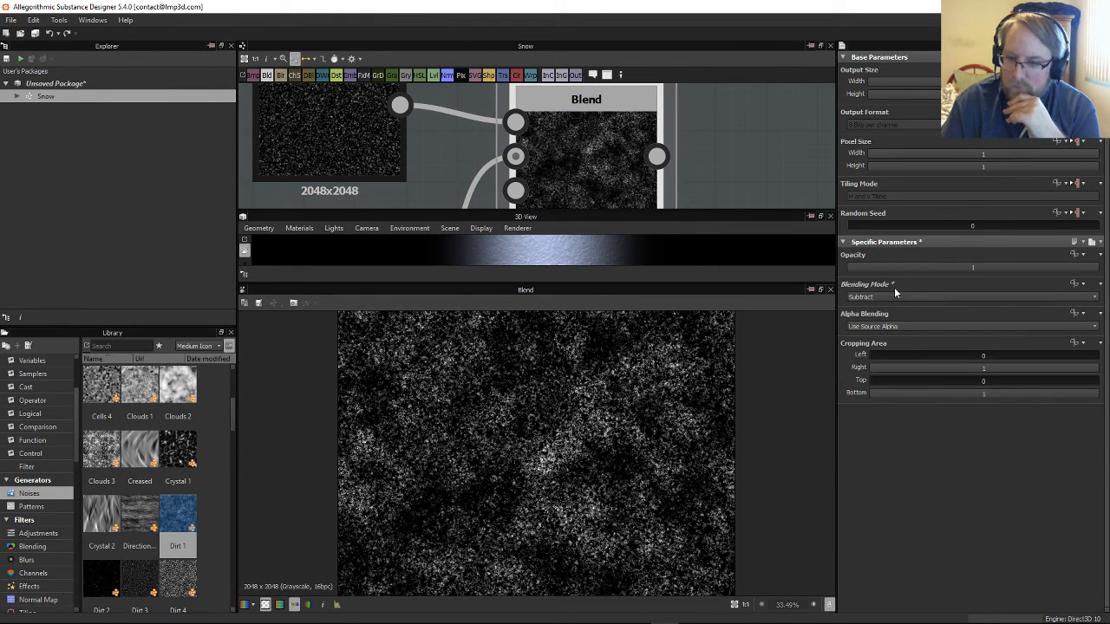
left_click(891, 299)
left_click(889, 367)
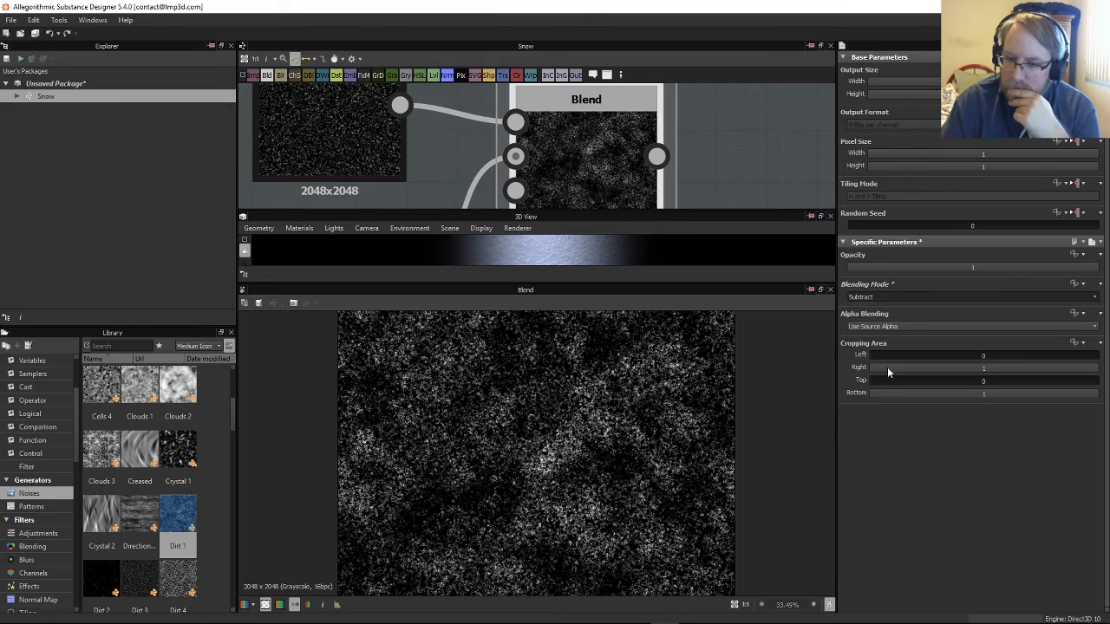
scroll(672, 417, "up", 5)
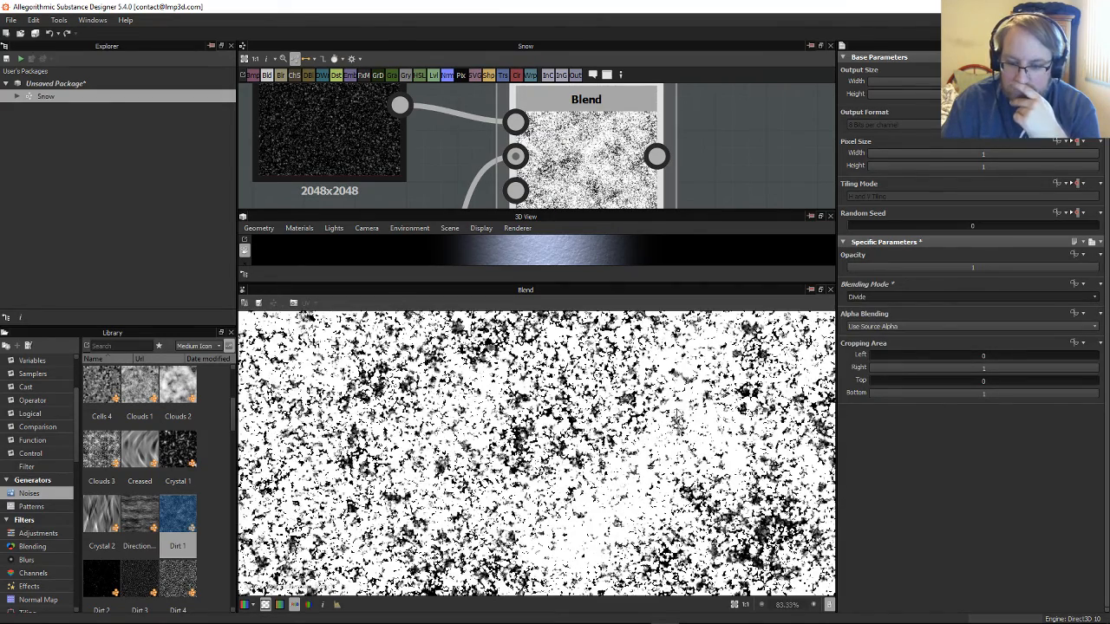
Step: Try Overlay, Subtract, Add (Linear Dodge) and Copy as the speckle Blend's blending mode
left_click(928, 298)
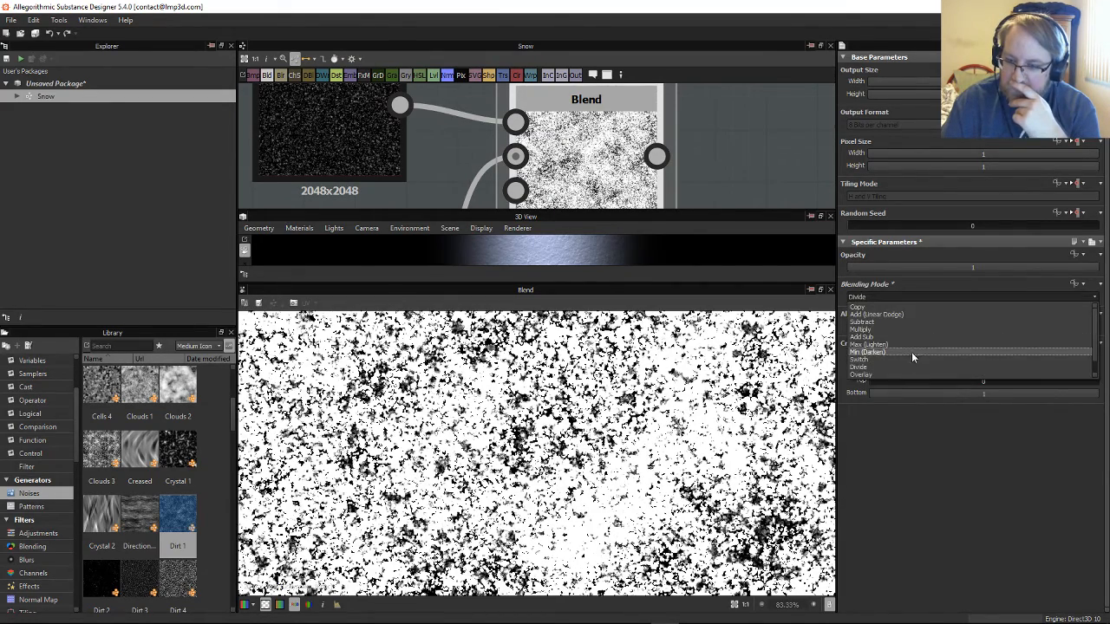
left_click(897, 373)
scroll(730, 417, "down", 5)
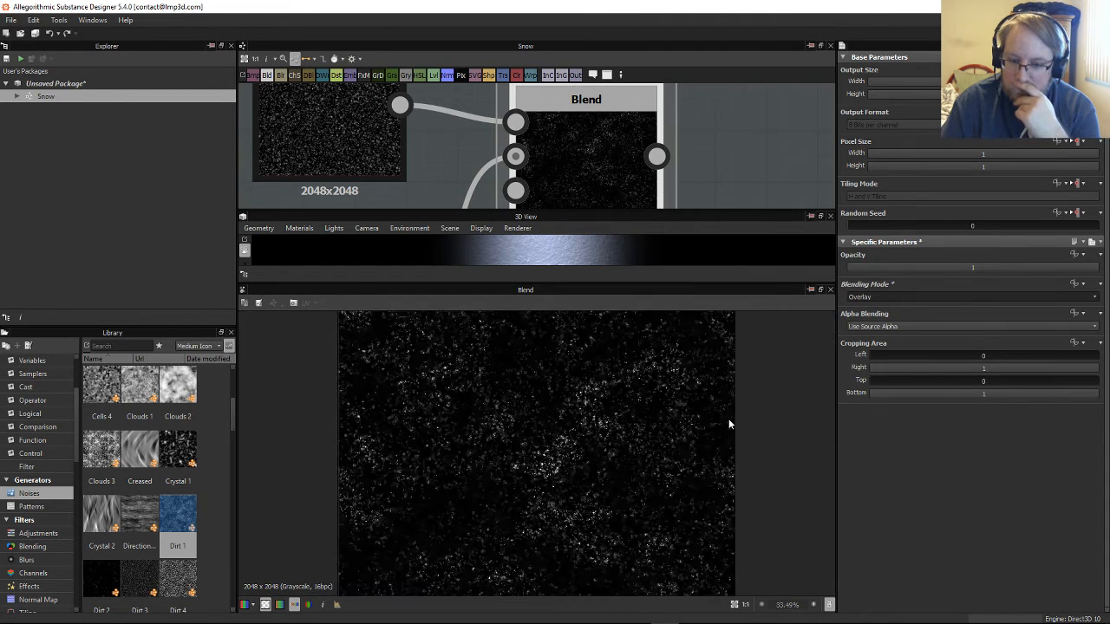
left_click(943, 296)
left_click(914, 322)
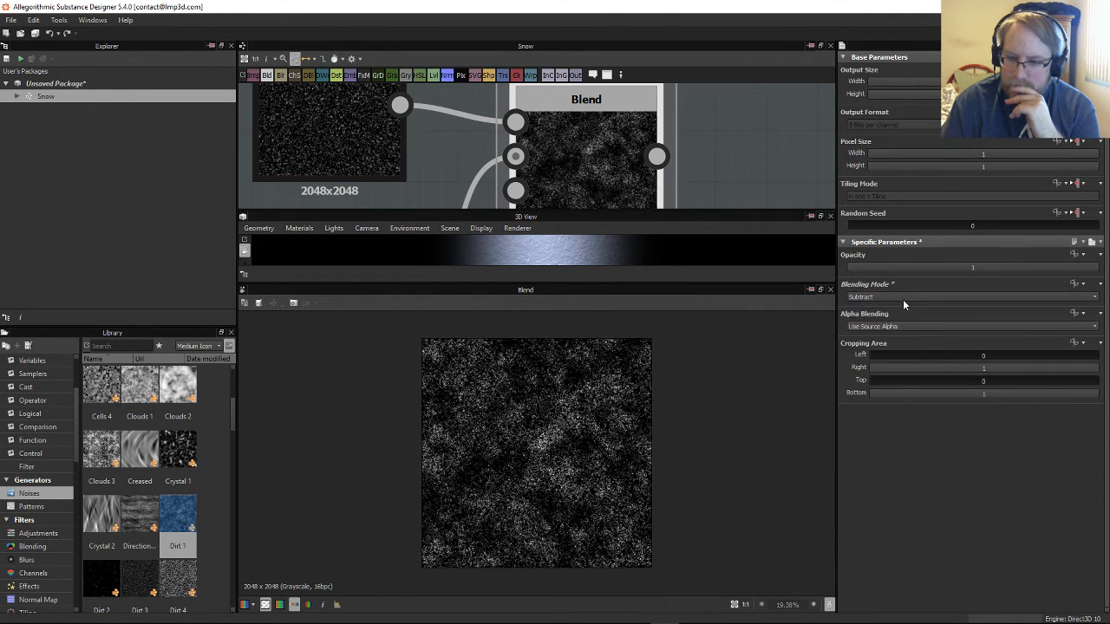
left_click(902, 299)
left_click(899, 315)
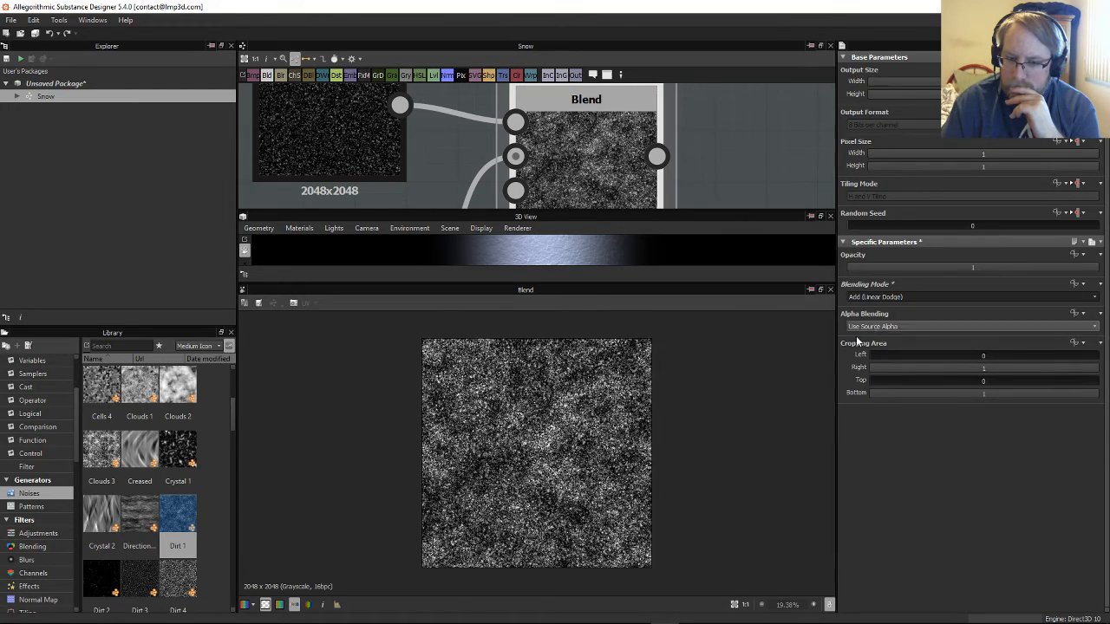
scroll(780, 365, "up", 4)
scroll(780, 365, "down", 2)
left_click(893, 297)
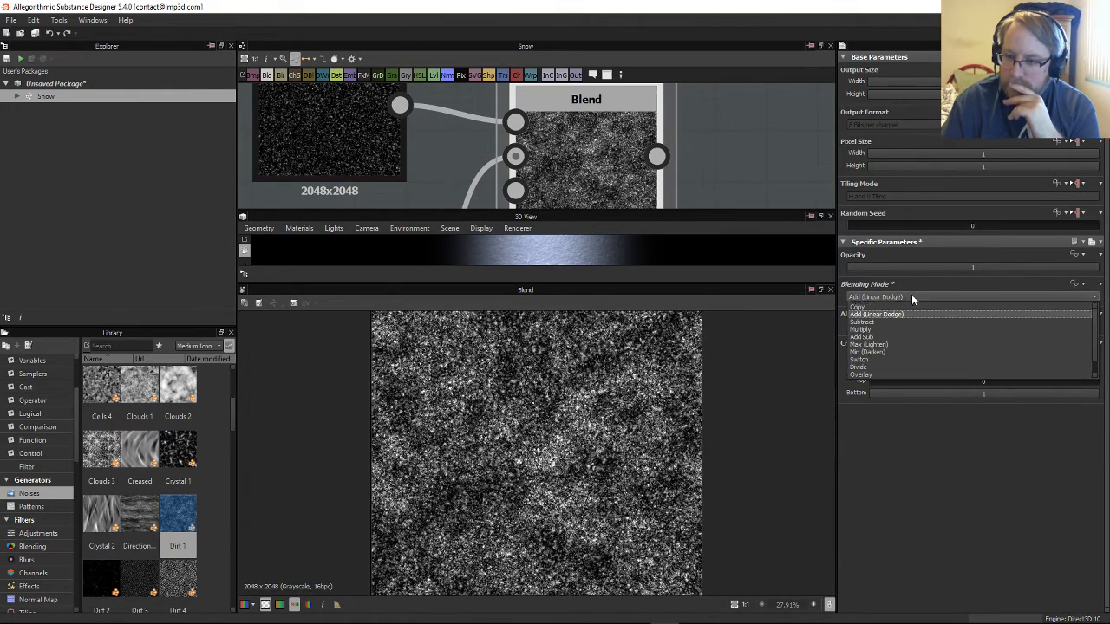
left_click(897, 305)
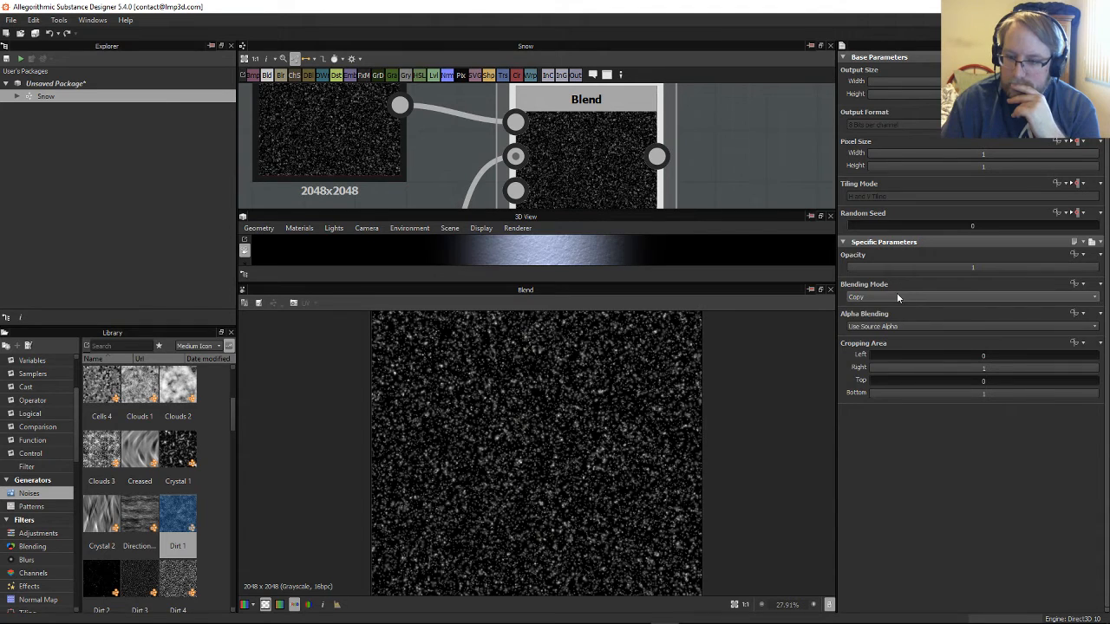
Step: Switch the speckle Blend to Add Sub and examine the sparse specks up close in the 2D preview
left_click(897, 293)
left_click(897, 341)
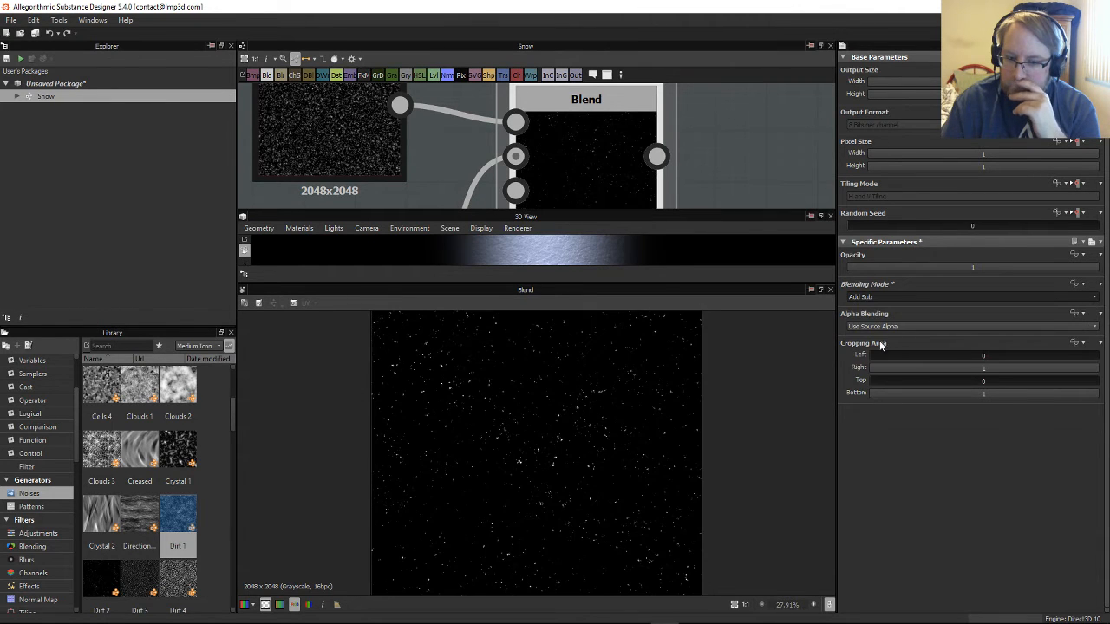
scroll(709, 410, "up", 8)
scroll(714, 405, "down", 4)
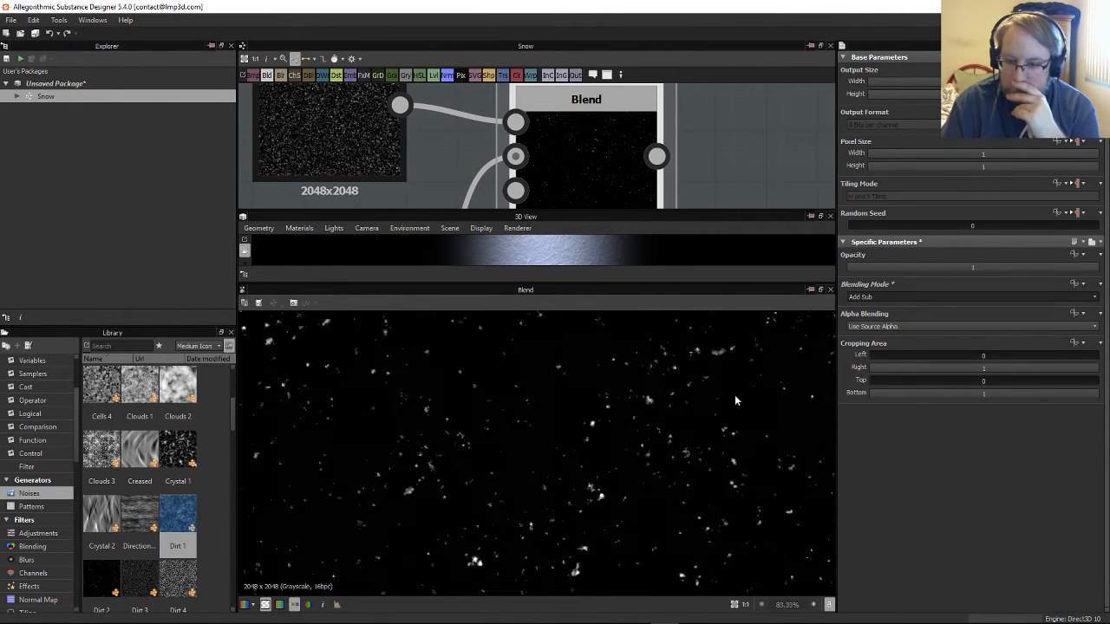
Step: Compare the Max (Lighten), Min (Darken) and Divide blending modes on the speckle Blend
left_click(918, 299)
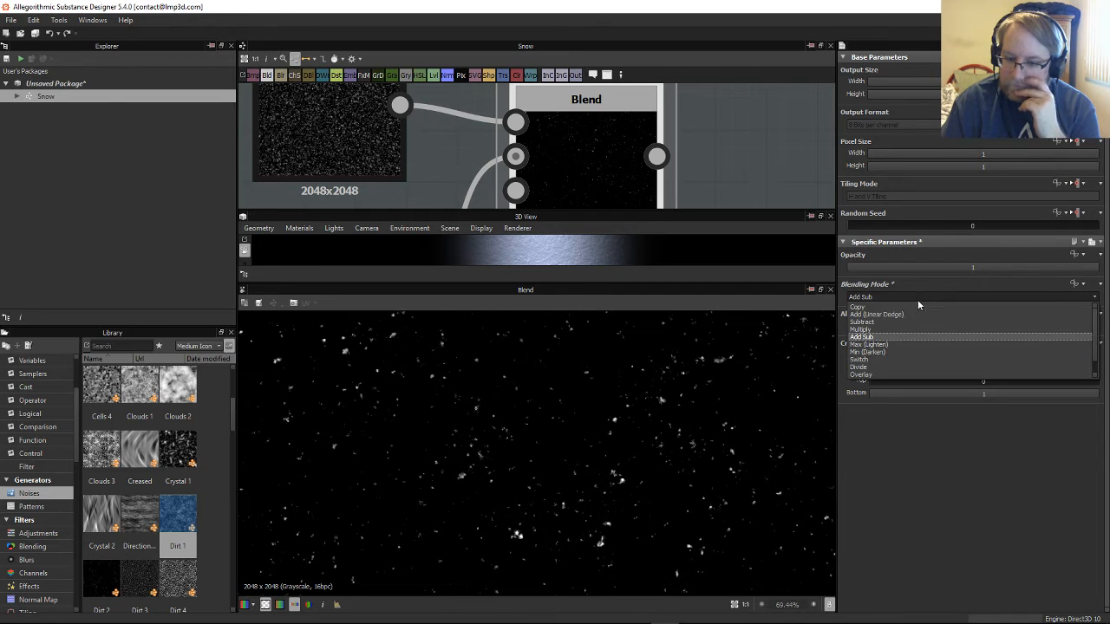
left_click(893, 345)
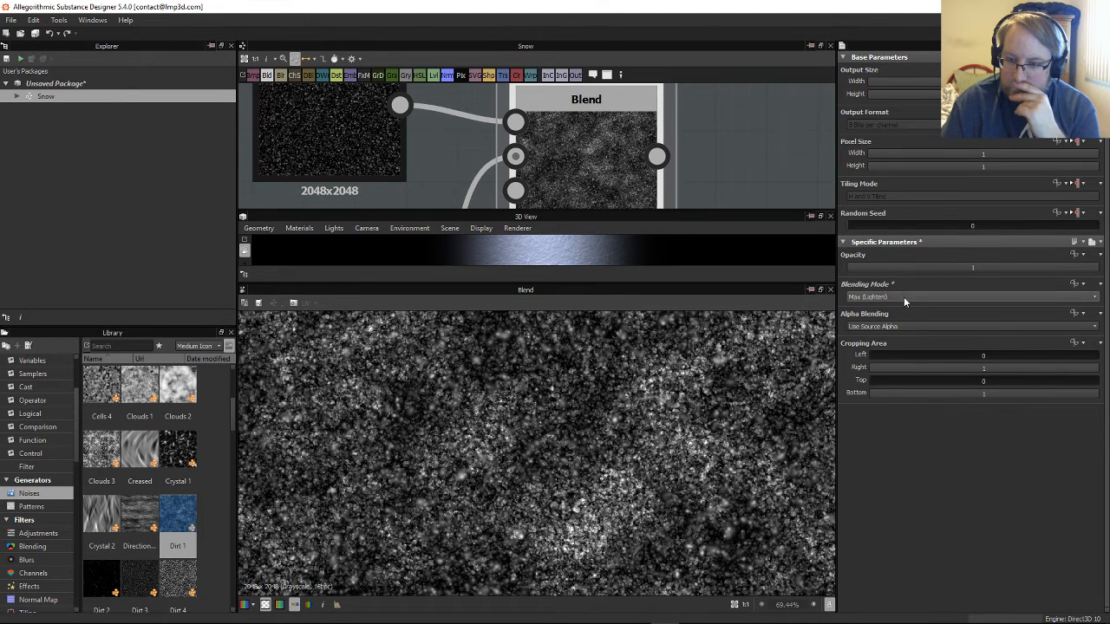
left_click(904, 296)
left_click(882, 351)
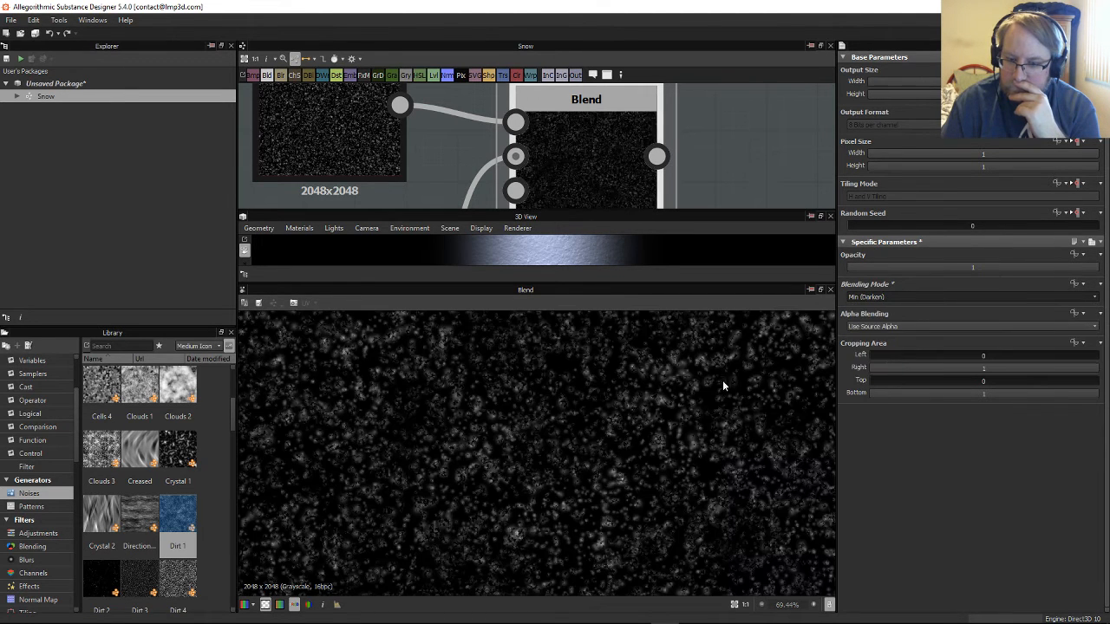
scroll(718, 382, "down", 8)
scroll(719, 382, "up", 15)
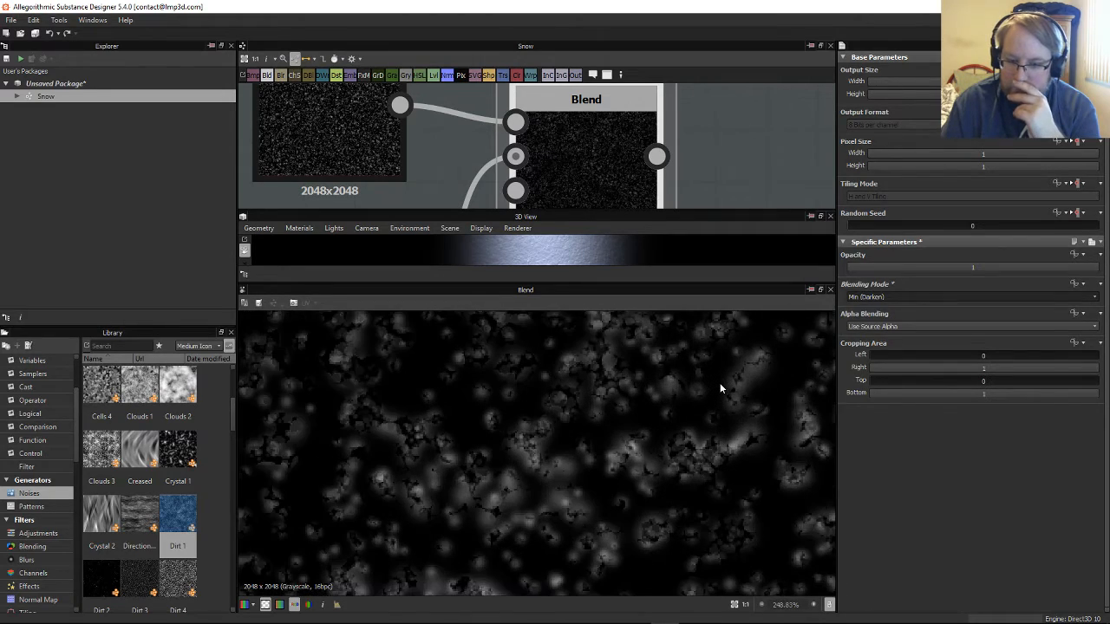
scroll(720, 388, "down", 2)
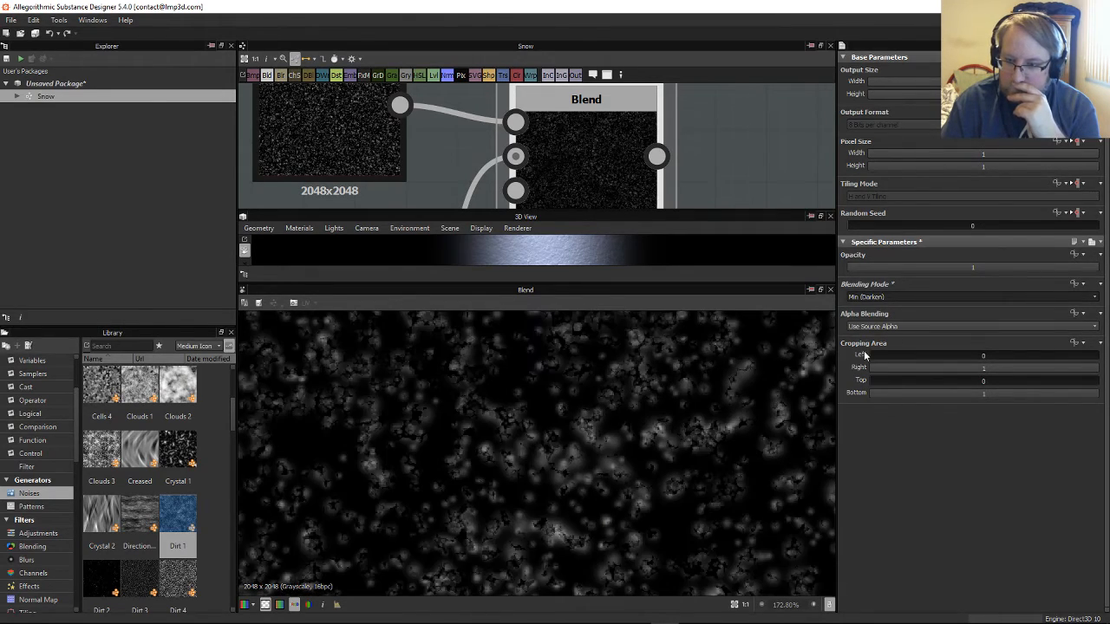
left_click(921, 296)
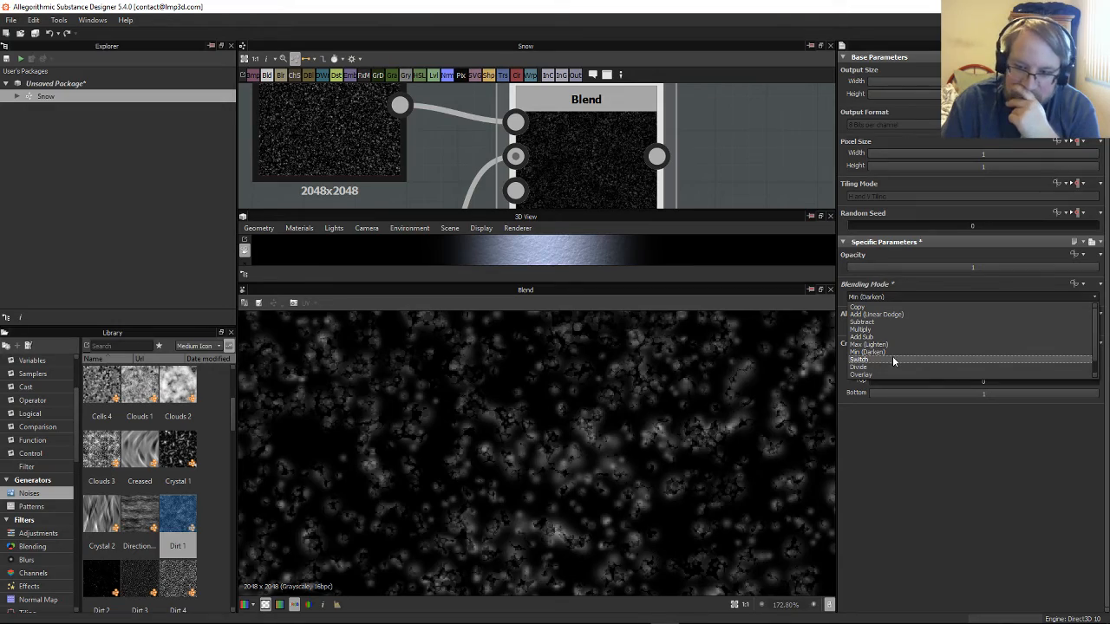
left_click(890, 367)
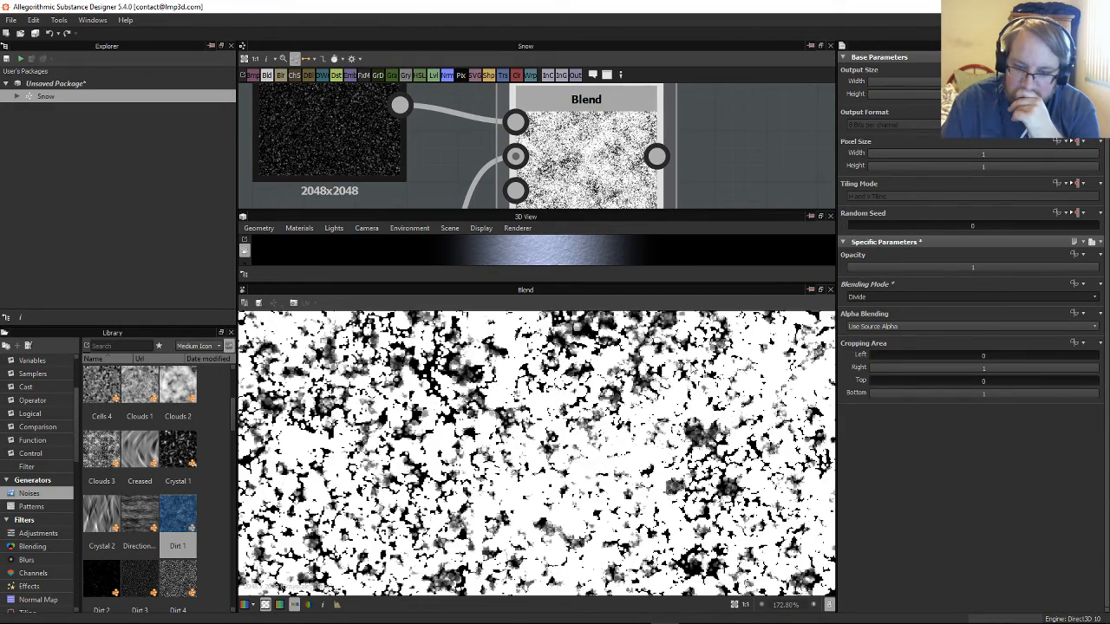
scroll(720, 388, "down", 7)
Step: Set the speckle Blend's blending mode to Add Sub and check the speck density in the 2D preview
left_click(890, 297)
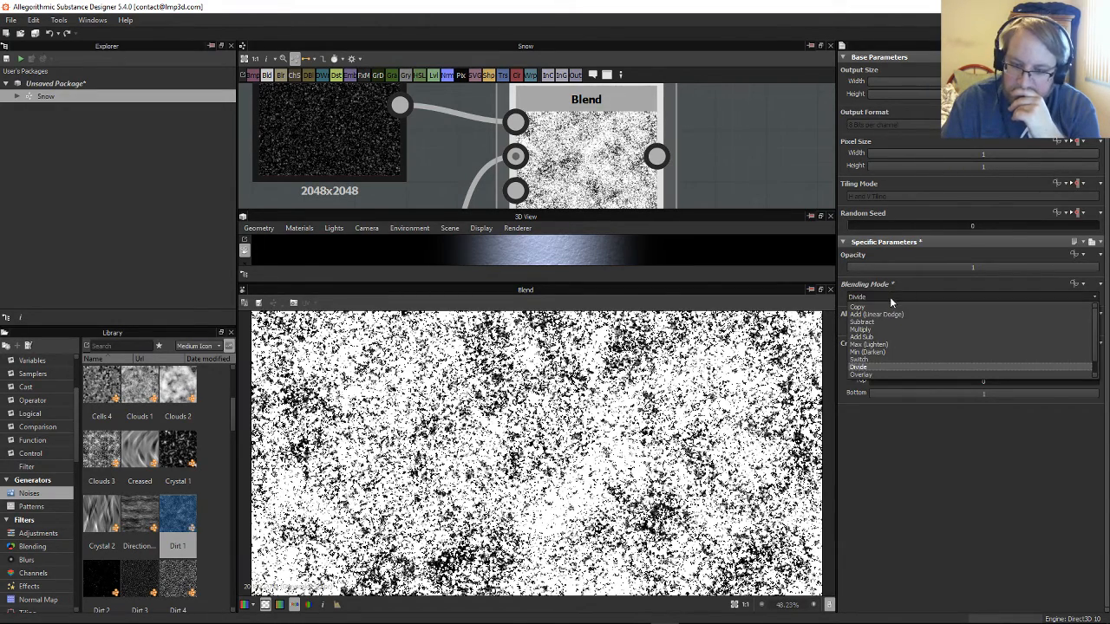
left_click(884, 337)
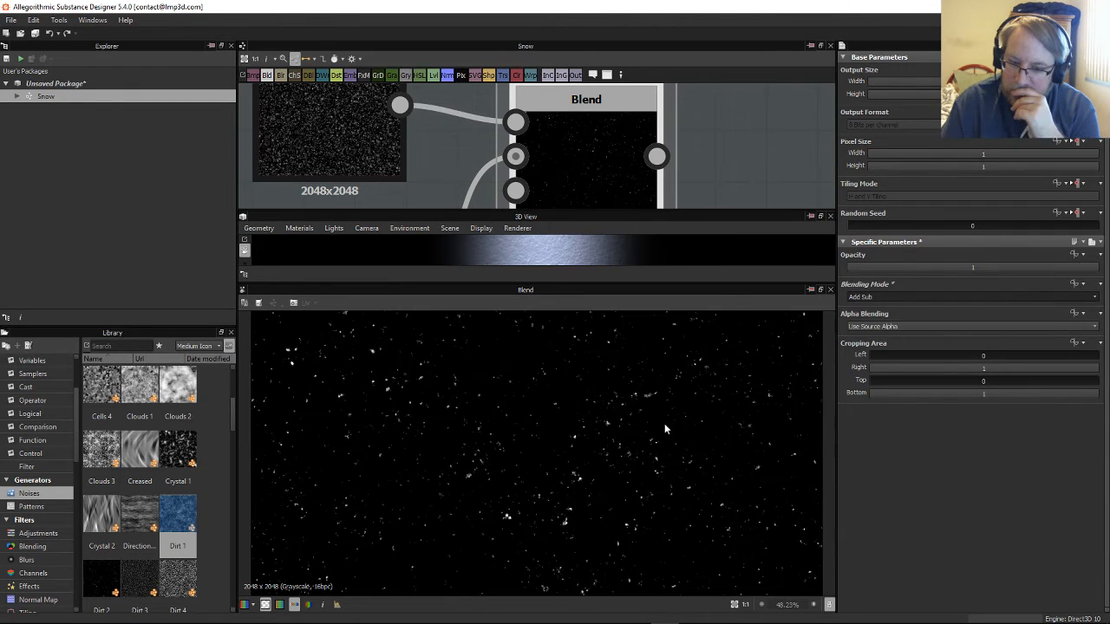
scroll(716, 430, "down", 5)
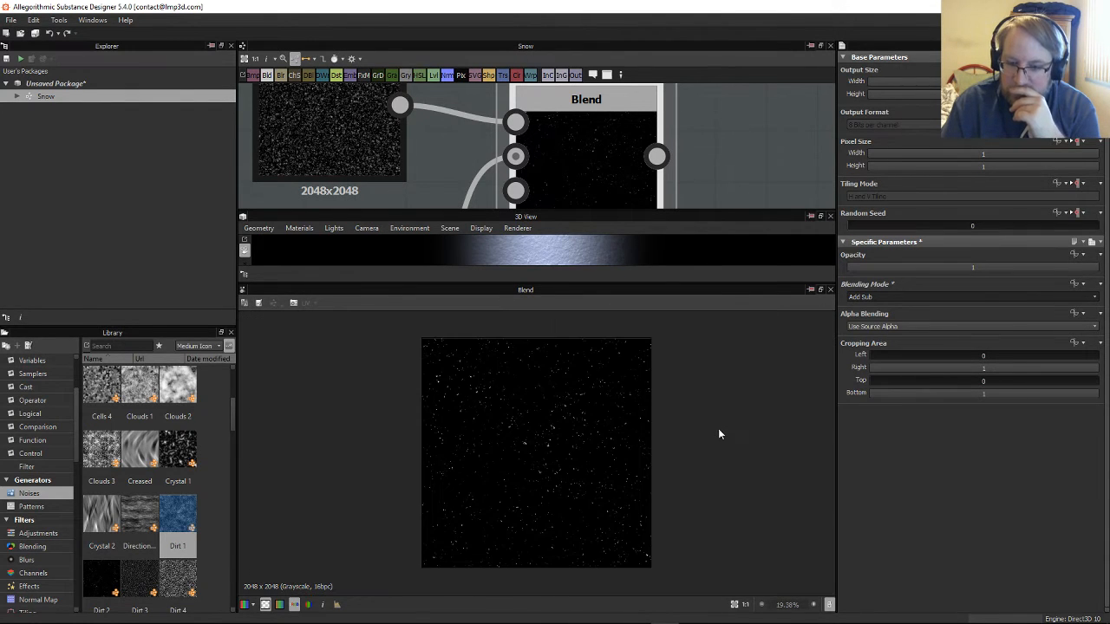
scroll(675, 439, "up", 5)
scroll(681, 454, "down", 4)
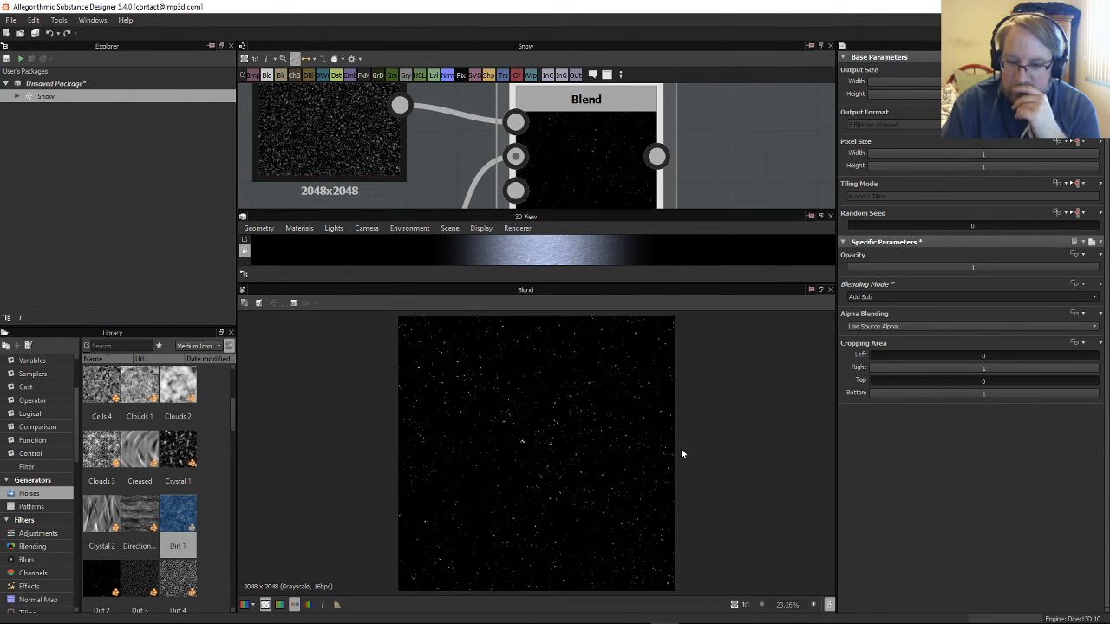
Step: Connect the speckle Blend's output to the foreground input of the Subtract Blend that feeds the roughness
scroll(597, 112, "down", 5)
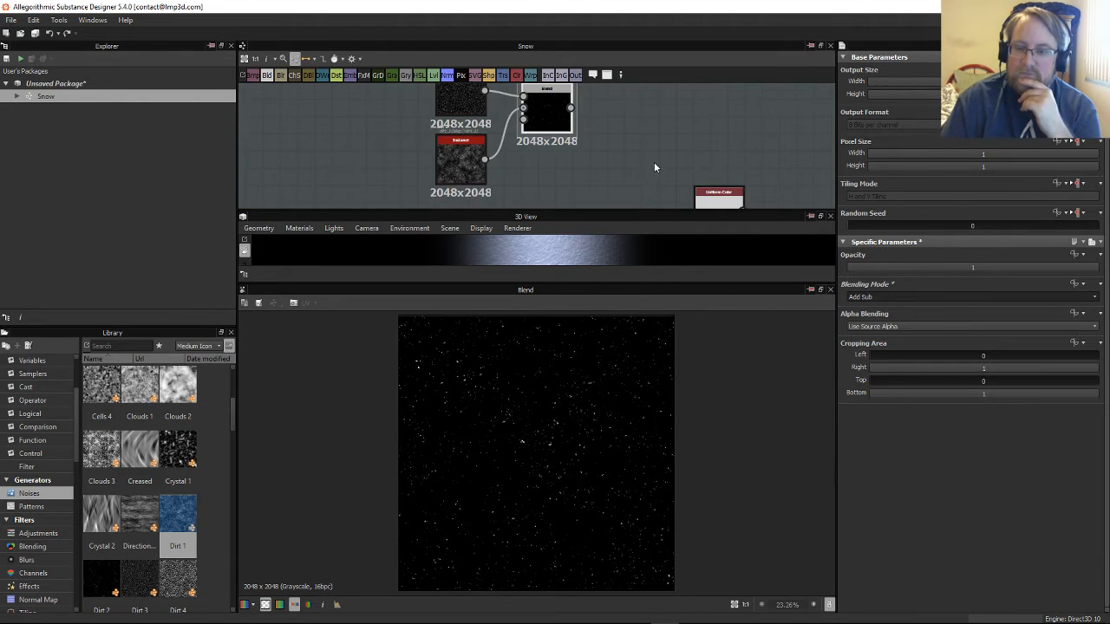
scroll(477, 104, "down", 3)
scroll(387, 126, "up", 2)
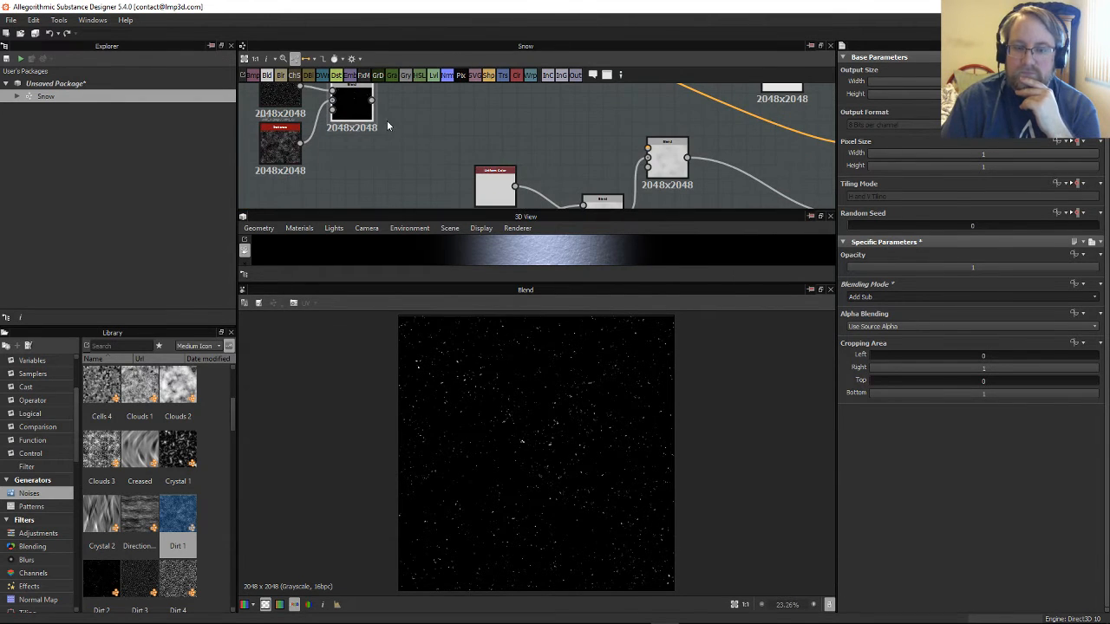
left_click_drag(628, 145, 646, 148)
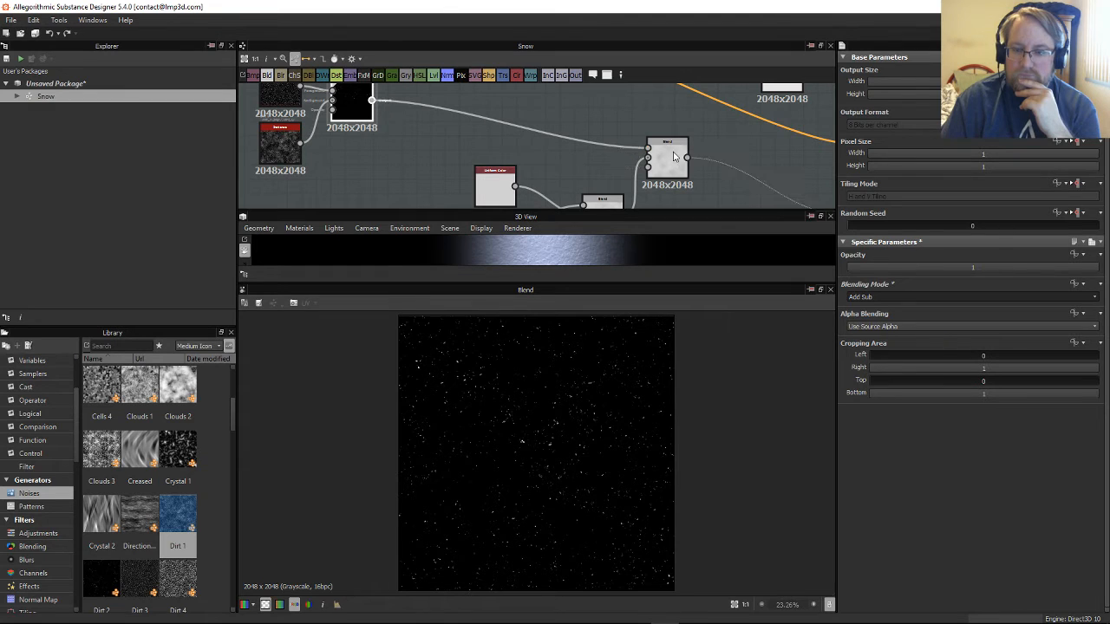
Step: Raise the Subtract Blend's opacity to 1 and check its dark specks in the 2D preview
scroll(599, 460, "up", 4)
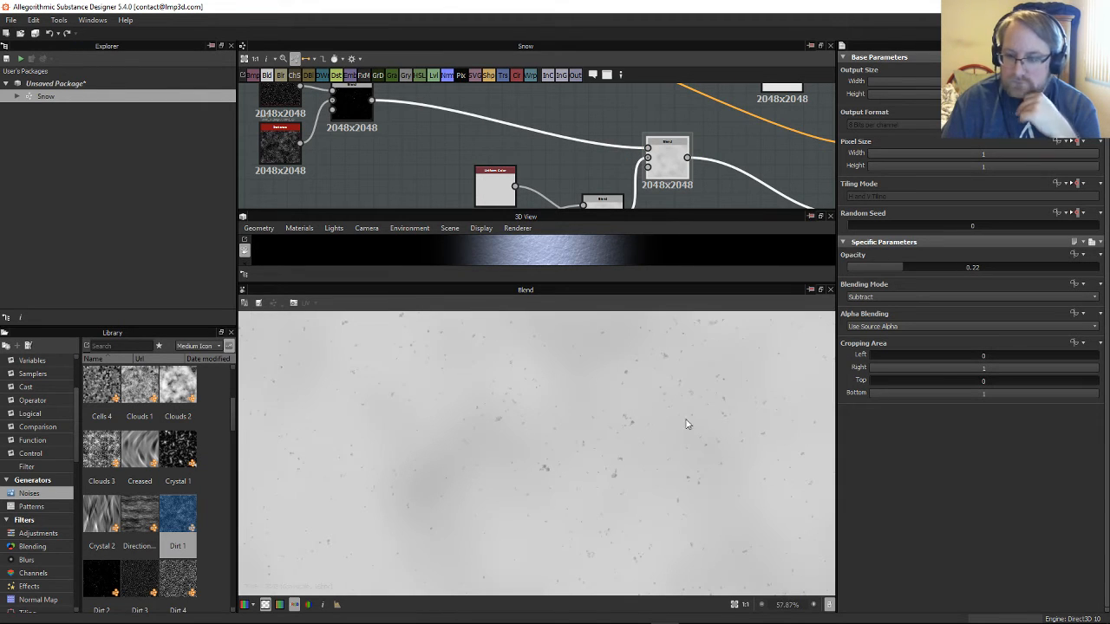
left_click_drag(961, 269, 1097, 269)
scroll(660, 401, "down", 5)
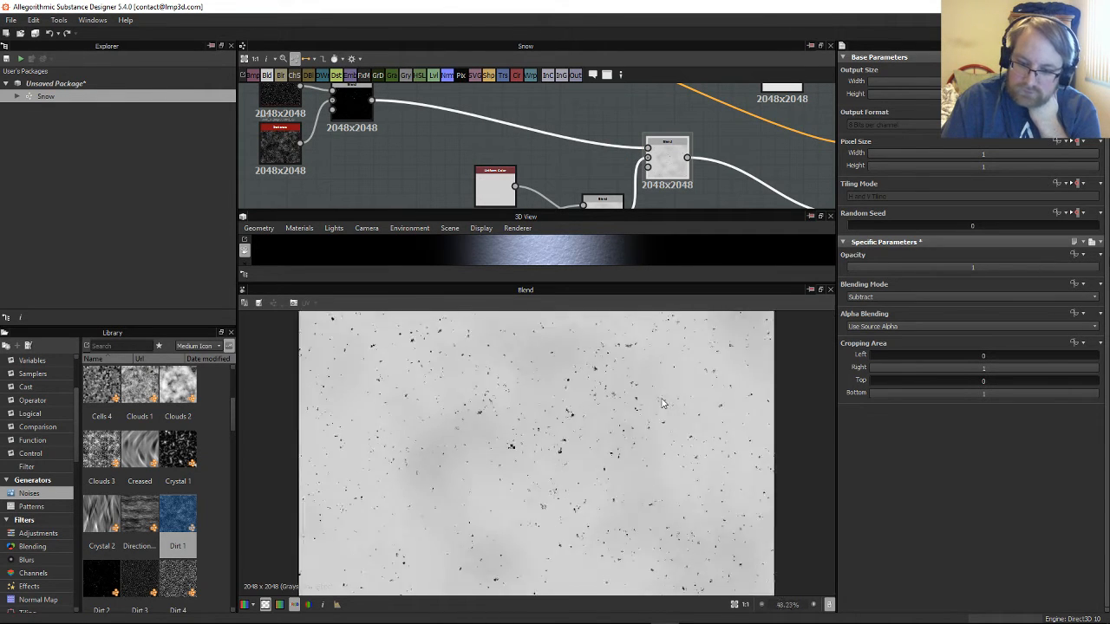
Step: Inspect the Roughness output node's map and enlarge the 3D view to examine the snow material
middle_click_drag(753, 173, 457, 144)
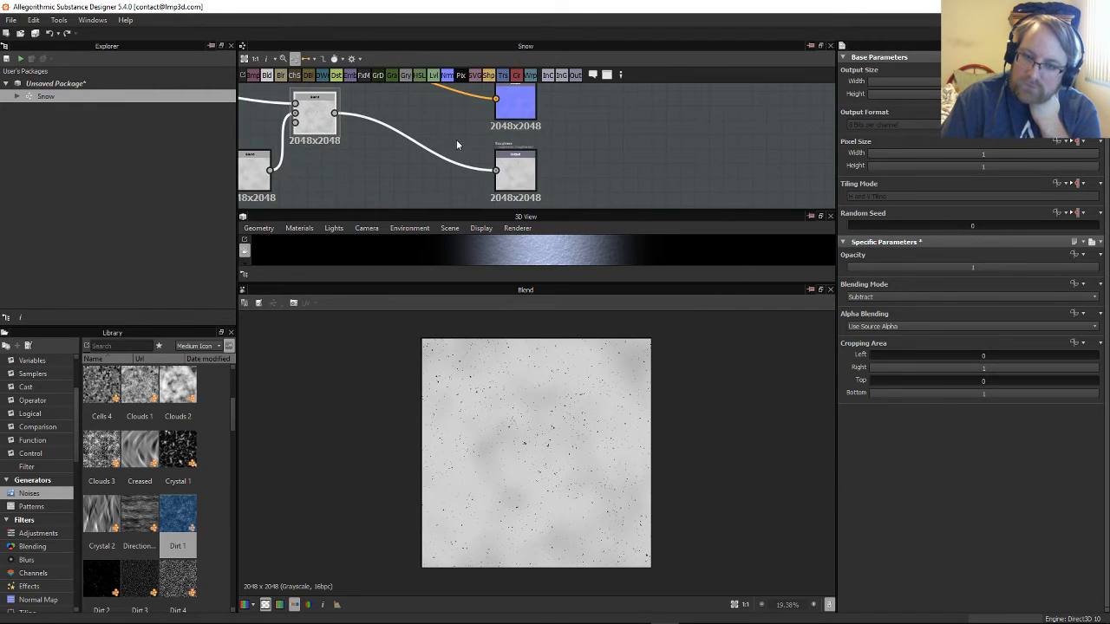
left_click(521, 177)
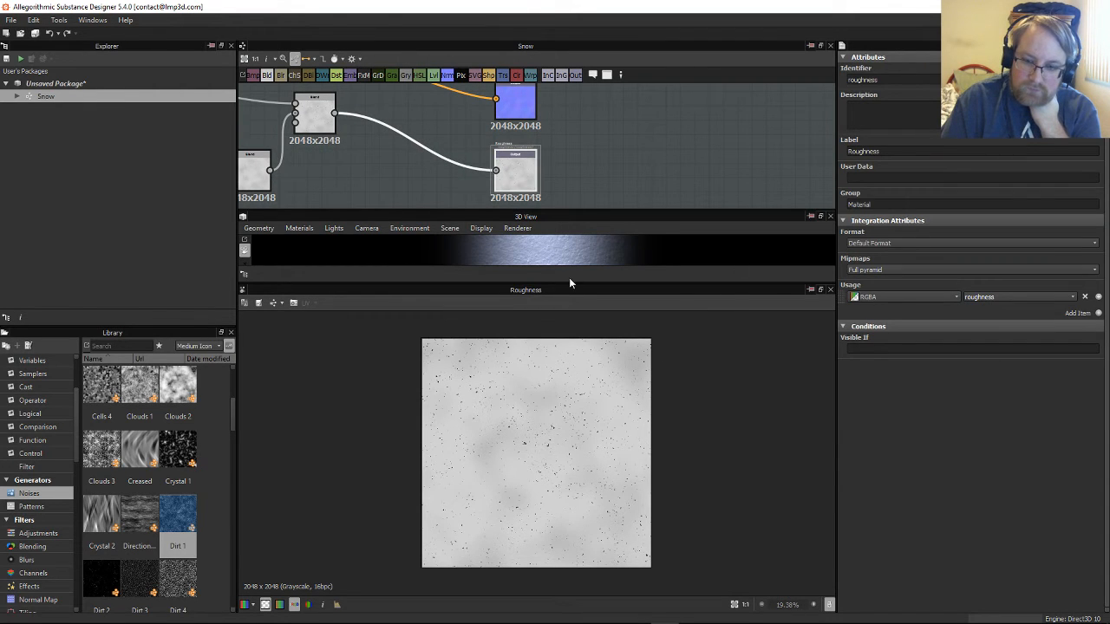
left_click_drag(567, 283, 561, 538)
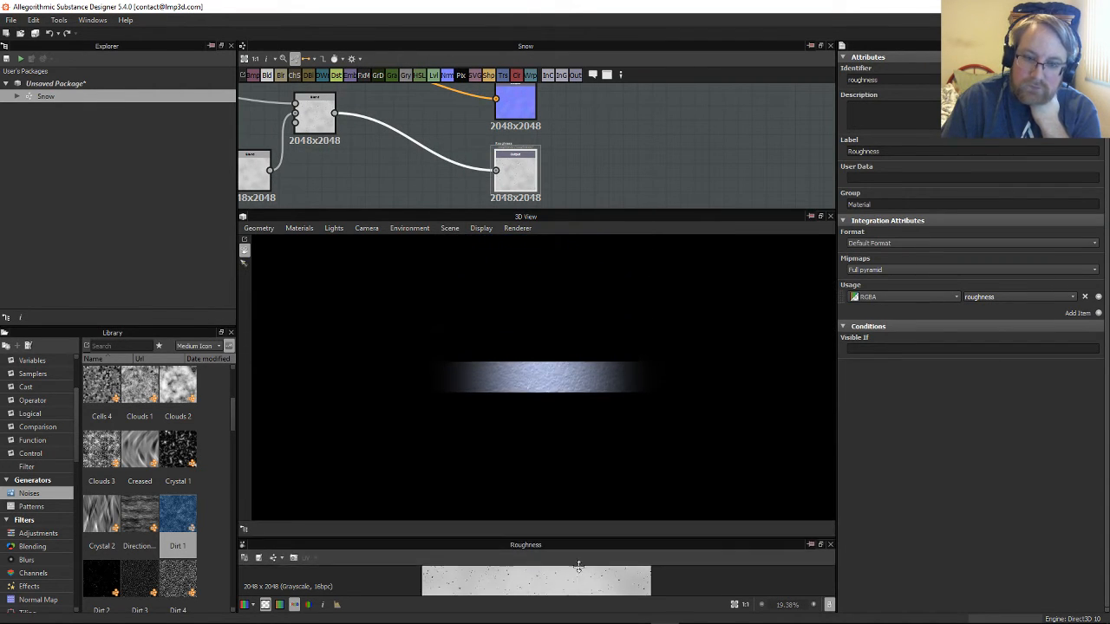
Step: Connect the cloud and grey Blend directly to the Roughness output and delete the Subtract Blend between them
left_click_drag(641, 378, 594, 260)
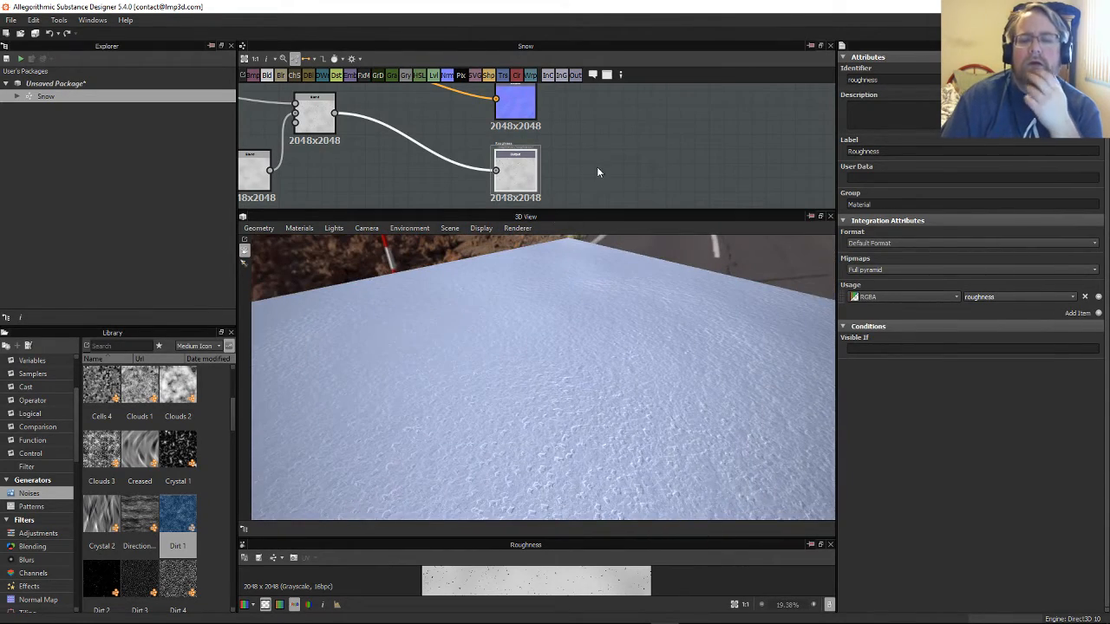
scroll(590, 138, "down", 5)
scroll(439, 136, "up", 5)
middle_click_drag(439, 136, 557, 192)
scroll(489, 155, "down", 2)
middle_click_drag(474, 146, 539, 176)
middle_click_drag(478, 94, 608, 95)
scroll(509, 132, "down", 1)
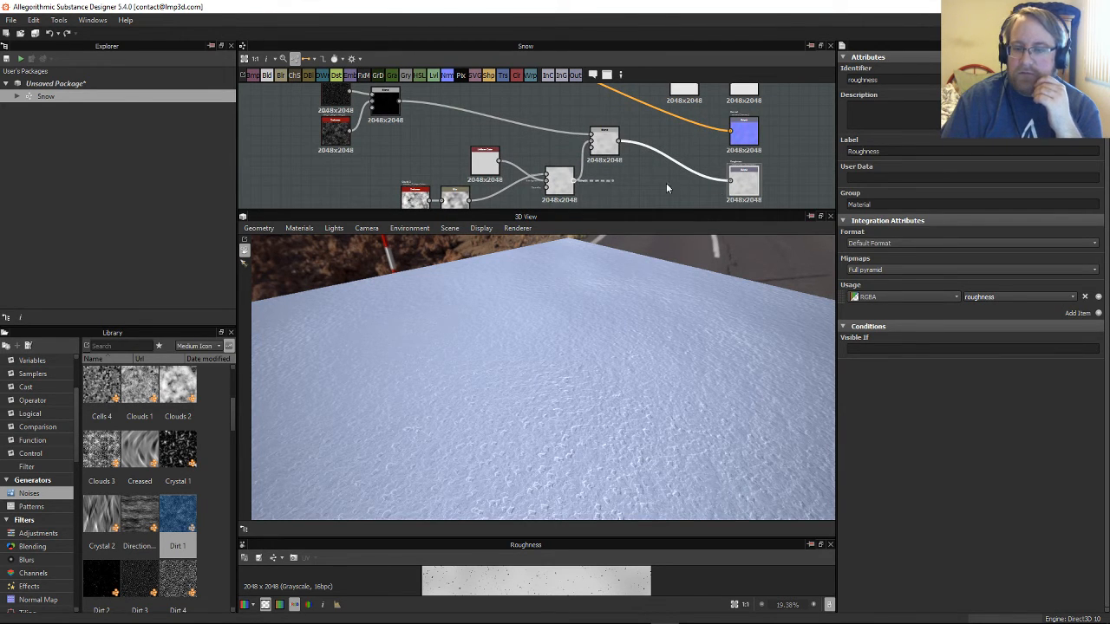
left_click_drag(667, 188, 730, 181)
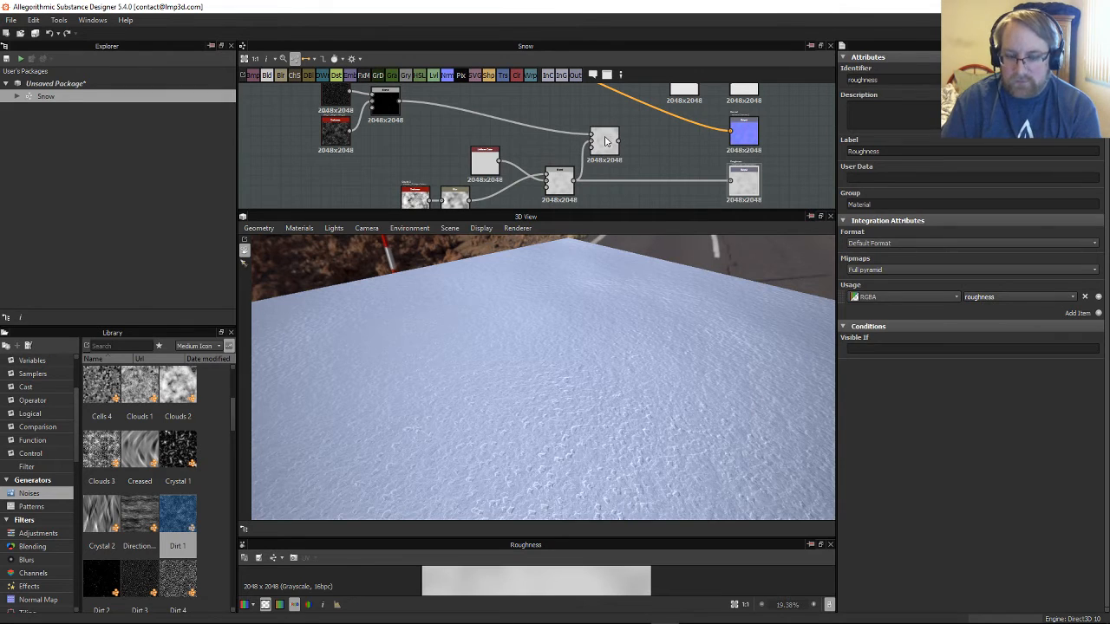
left_click(606, 141)
key("Delete")
Step: Add a new Output node to the graph and place it directly below the metallic output
middle_click_drag(632, 156, 538, 36)
scroll(604, 174, "up", 2)
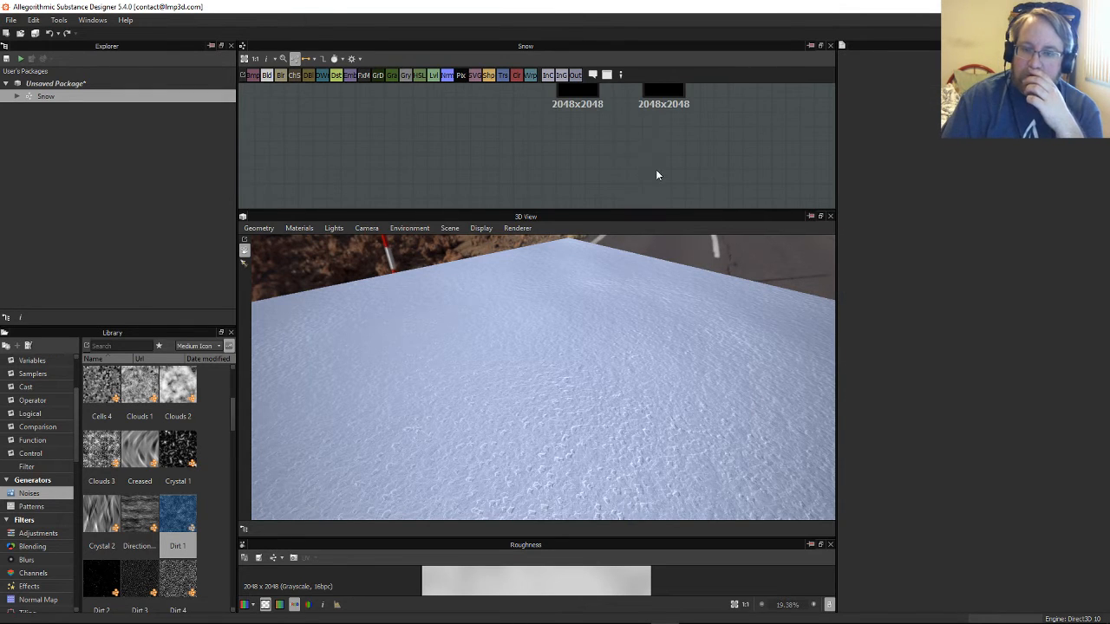
middle_click_drag(657, 175, 636, 169)
right_click(640, 144)
mouse_move(659, 151)
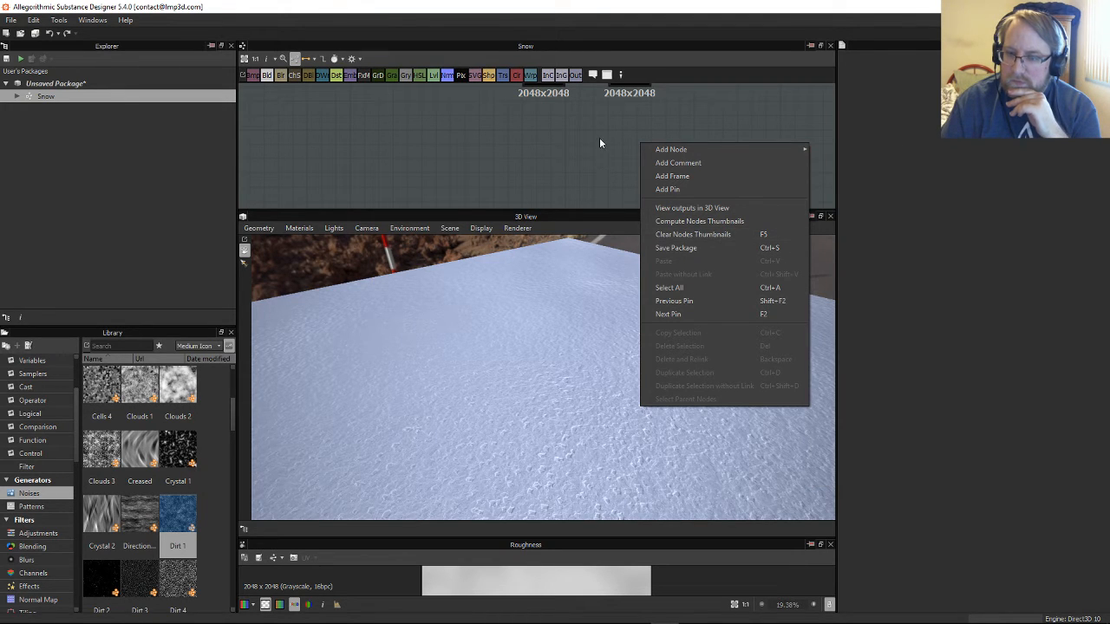
mouse_move(696, 150)
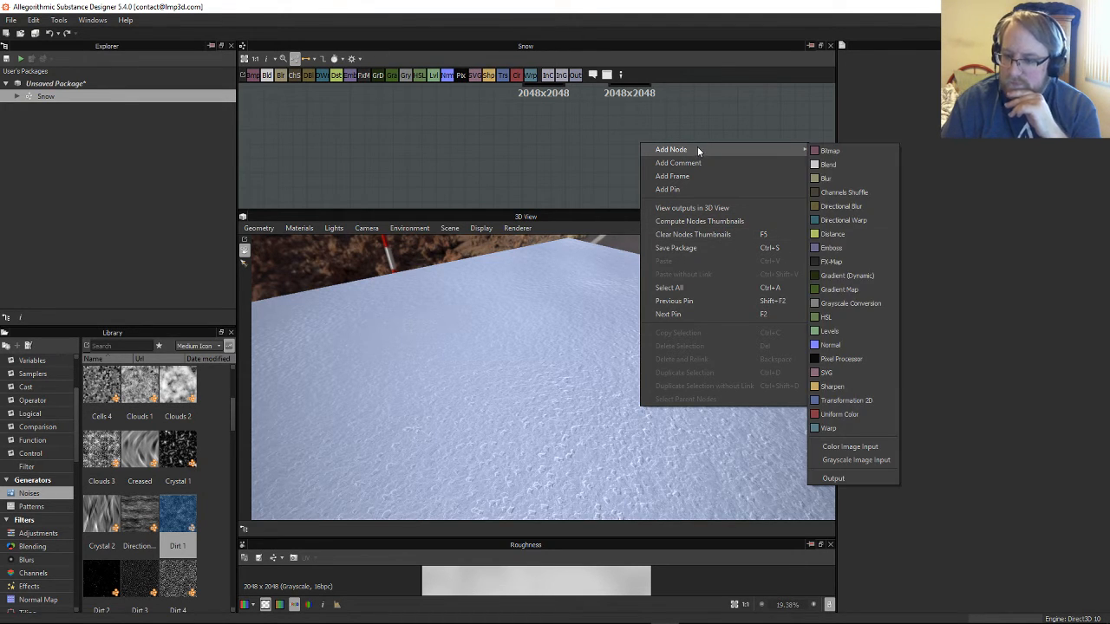
left_click(843, 478)
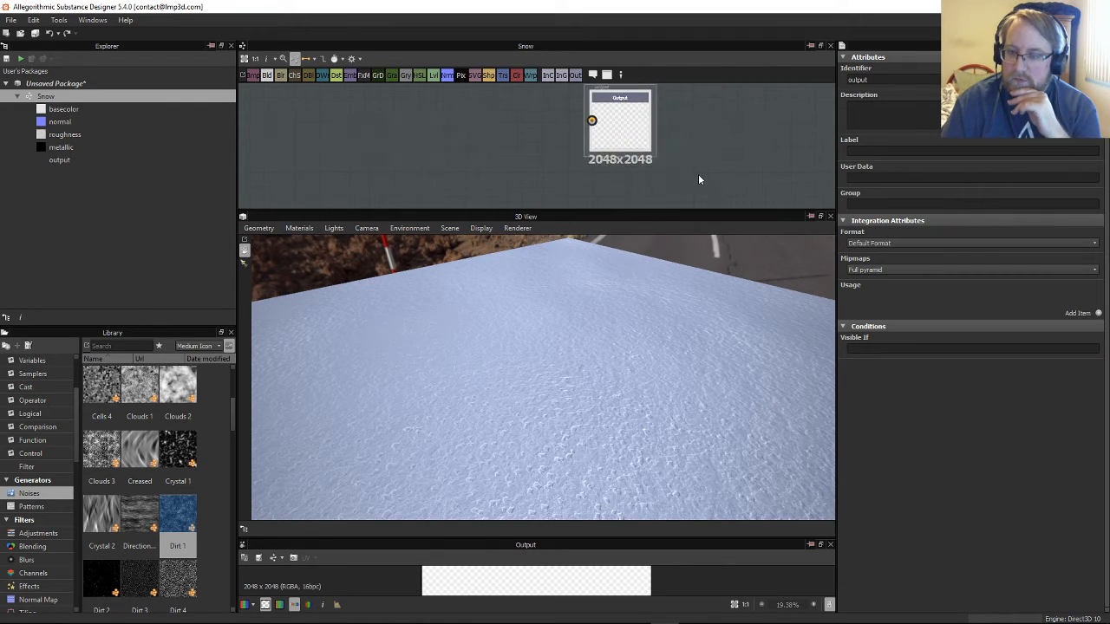
scroll(699, 180, "up", 2)
middle_click_drag(683, 151, 686, 211)
middle_click_drag(681, 153, 683, 157)
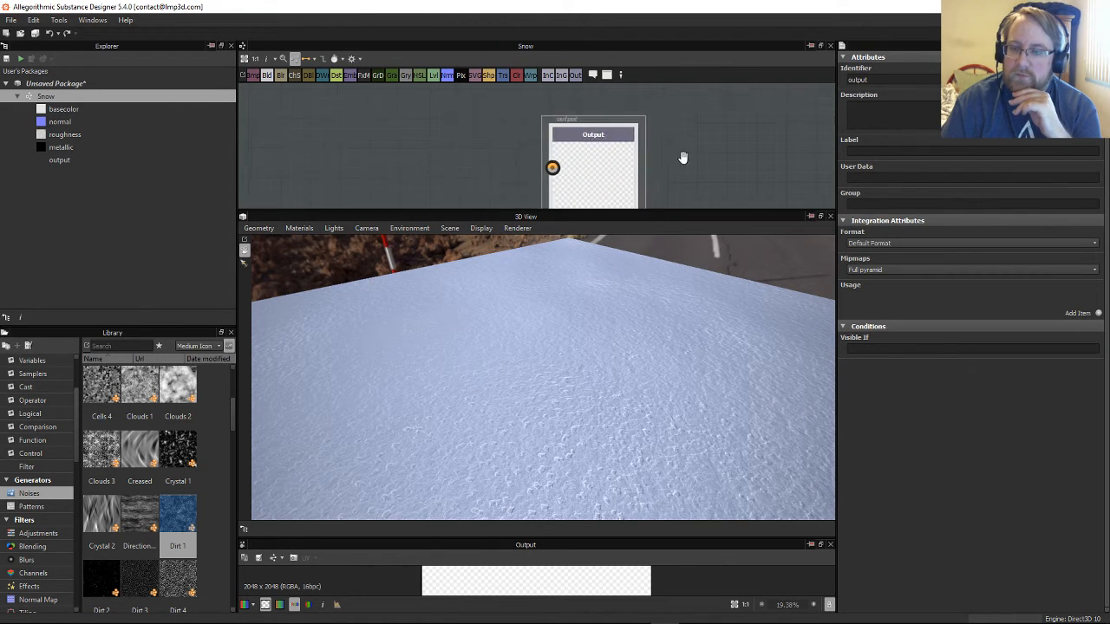
scroll(683, 158, "down", 3)
left_click_drag(648, 179, 633, 180)
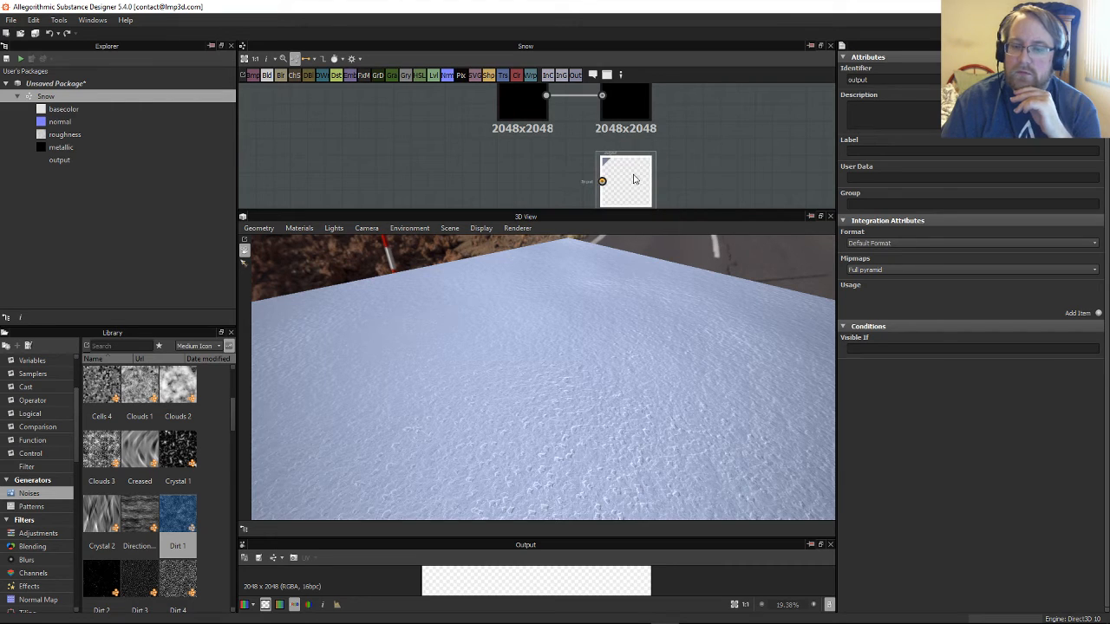
Step: Set both the identifier and the label of the new output node to Emissive
double_click(878, 79)
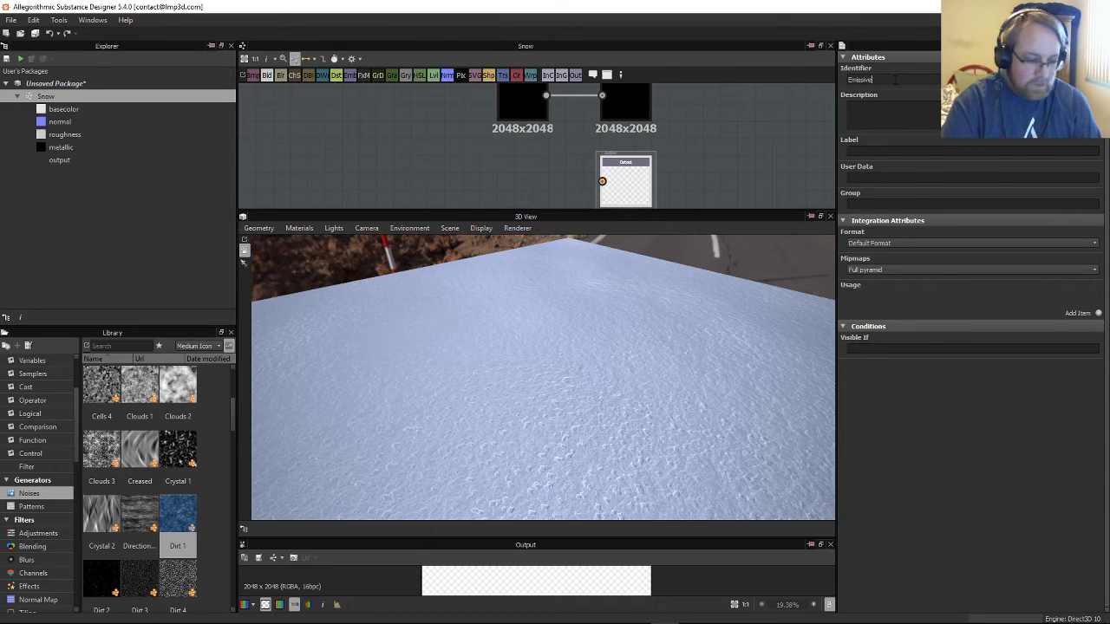
key("Return")
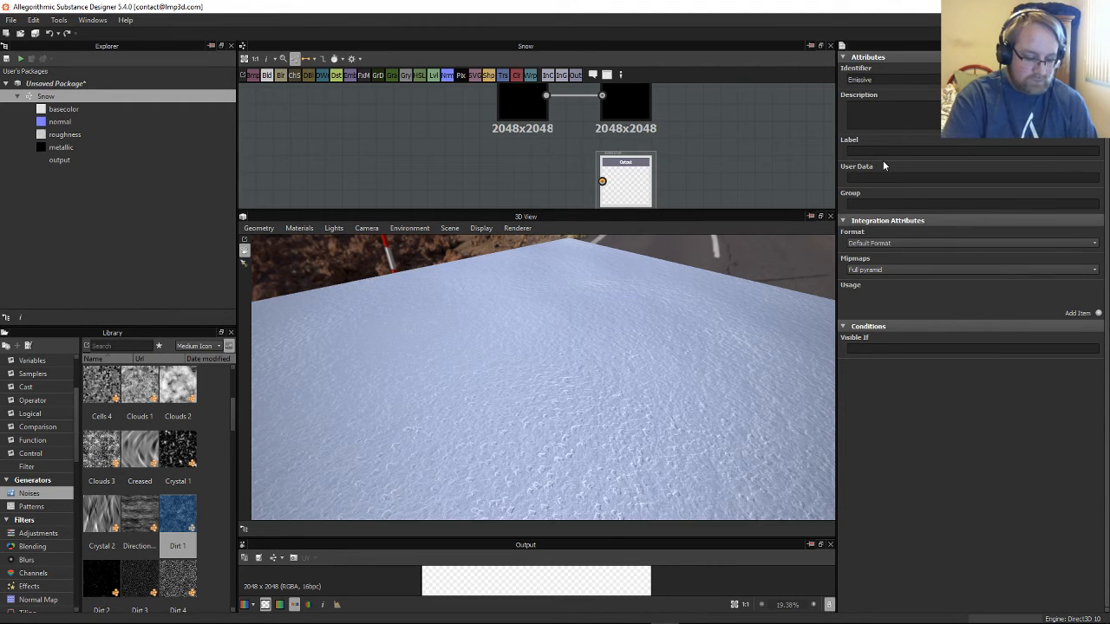
type("Emissiv")
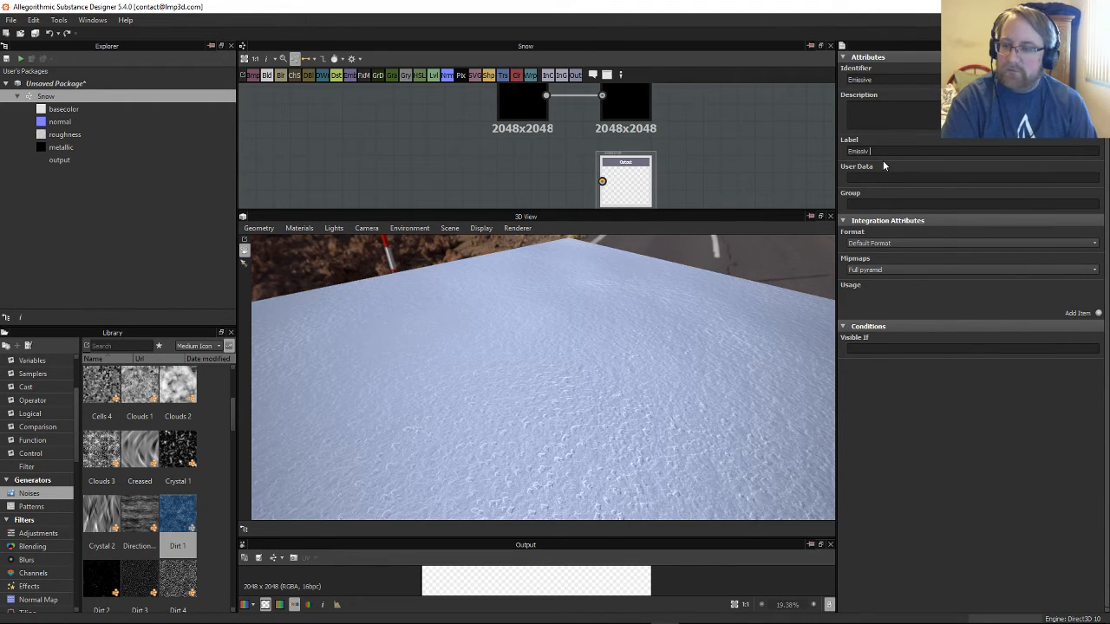
type("ee")
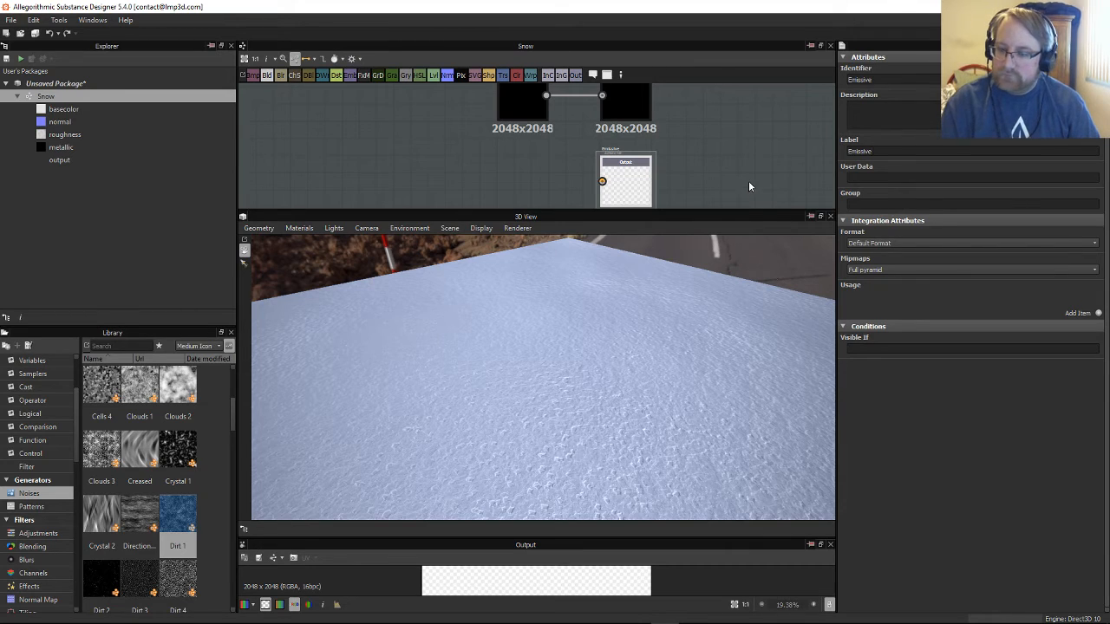
middle_click_drag(749, 186, 731, 141)
right_click(600, 141)
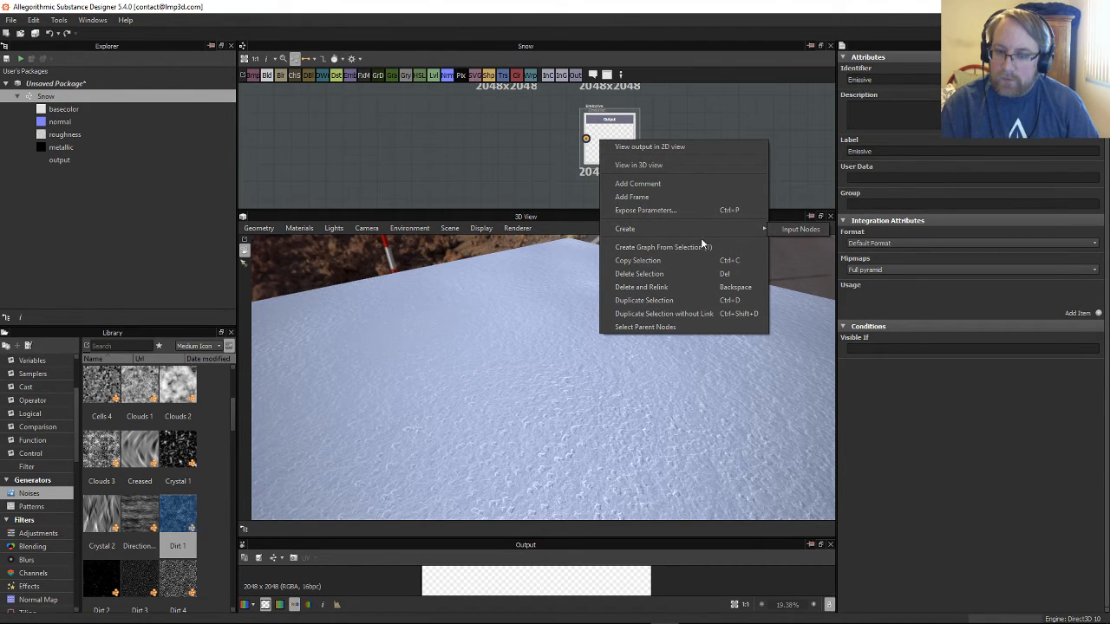
left_click(552, 402)
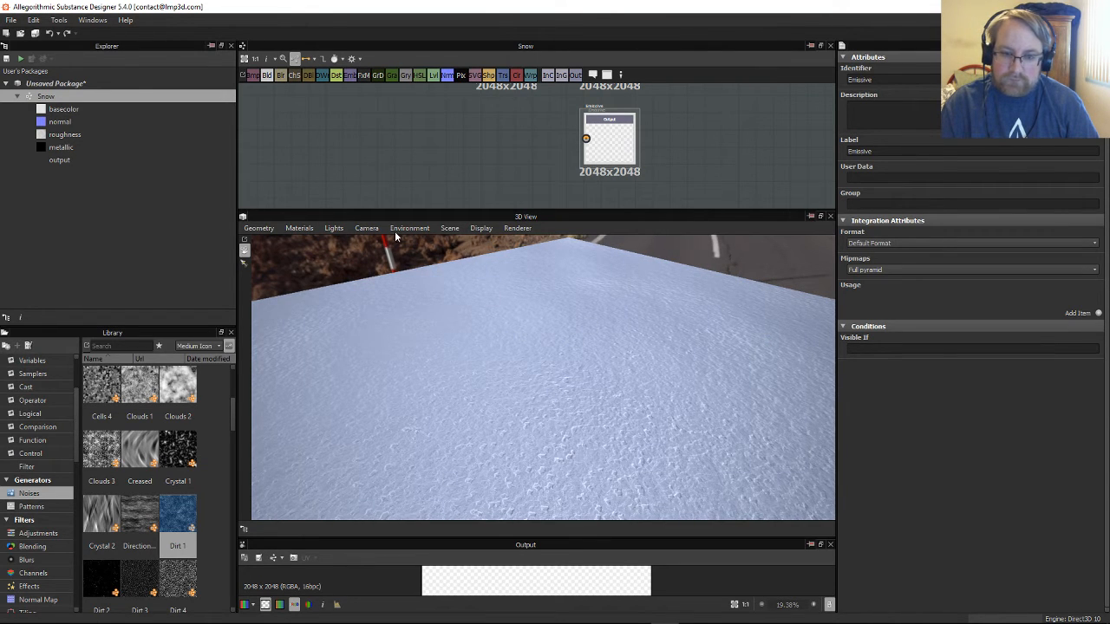
Step: Switch the default material's physically_metallic_roughness shader to Tesselation in the 3D view
left_click(316, 227)
mouse_move(318, 243)
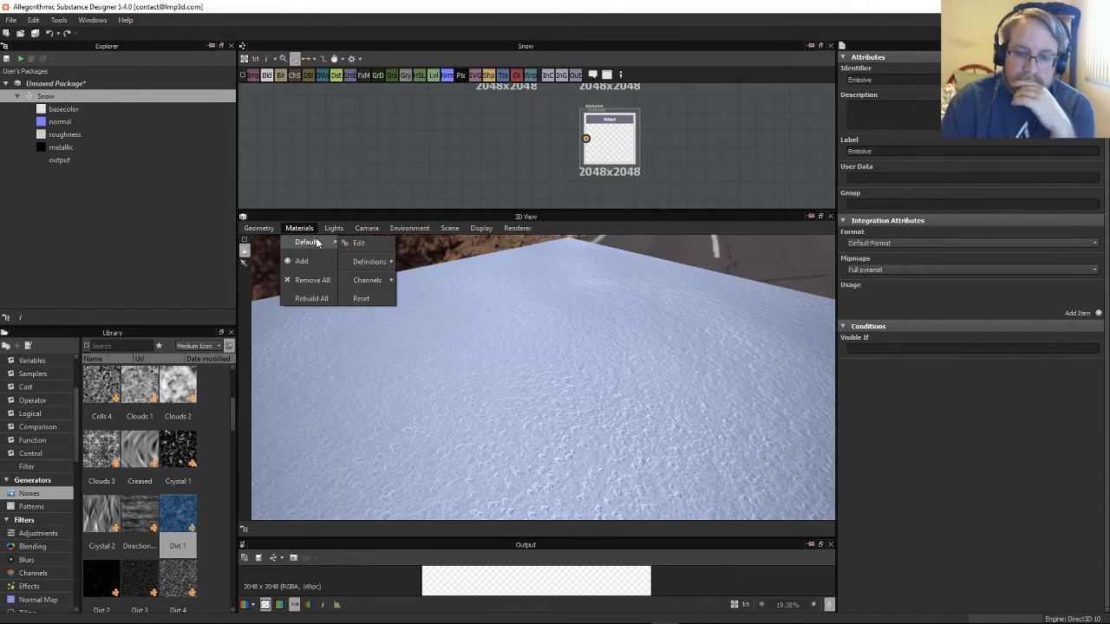
mouse_move(379, 263)
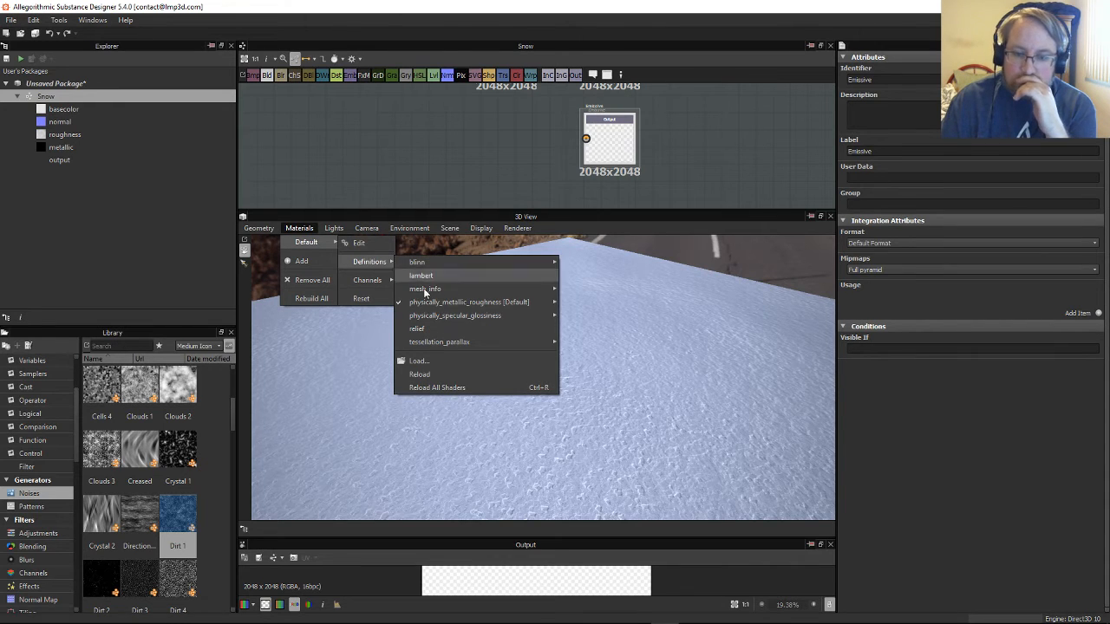
mouse_move(506, 307)
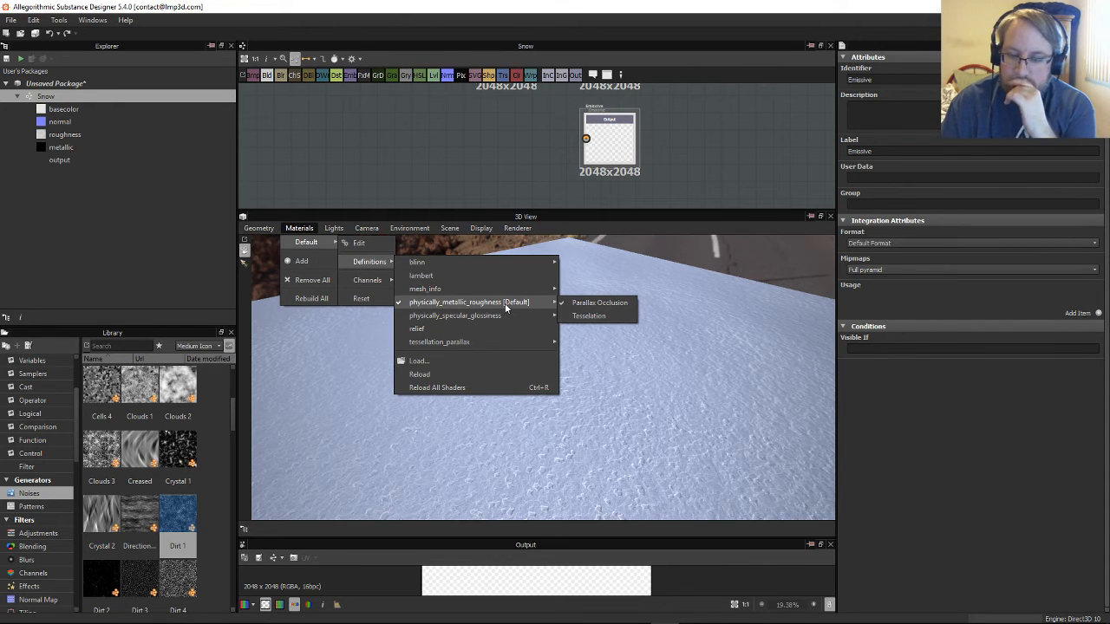
mouse_move(361, 282)
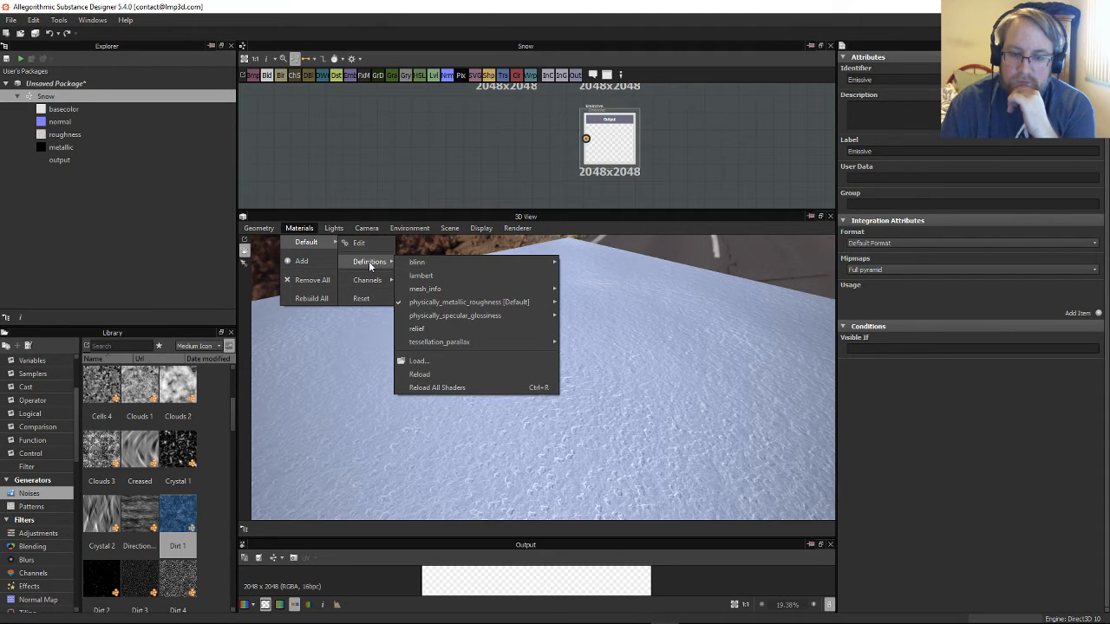
mouse_move(458, 304)
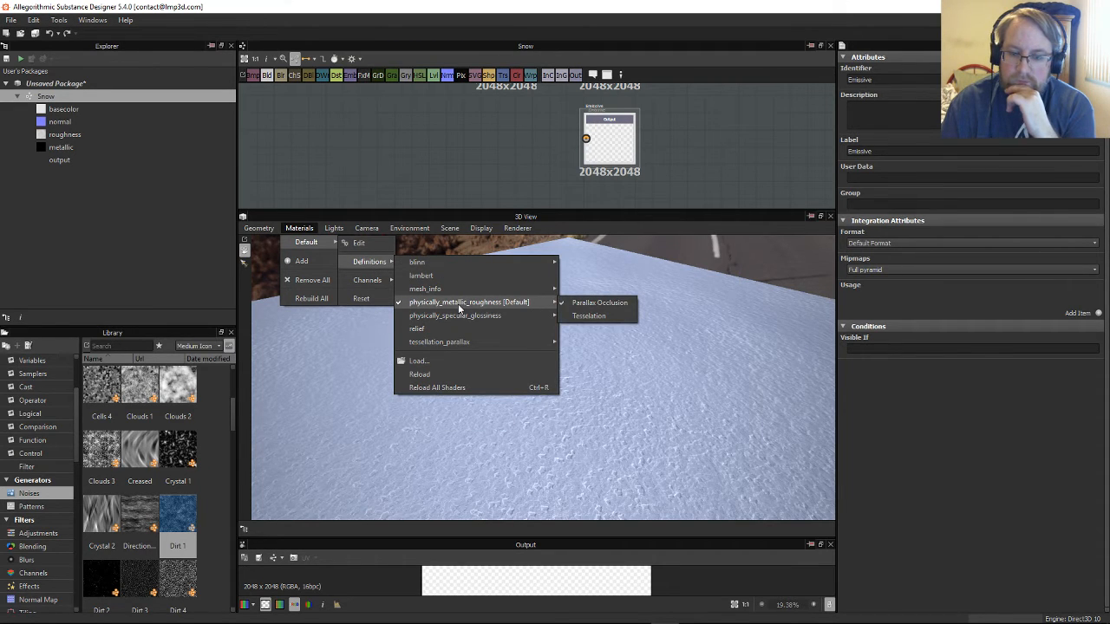
left_click(589, 315)
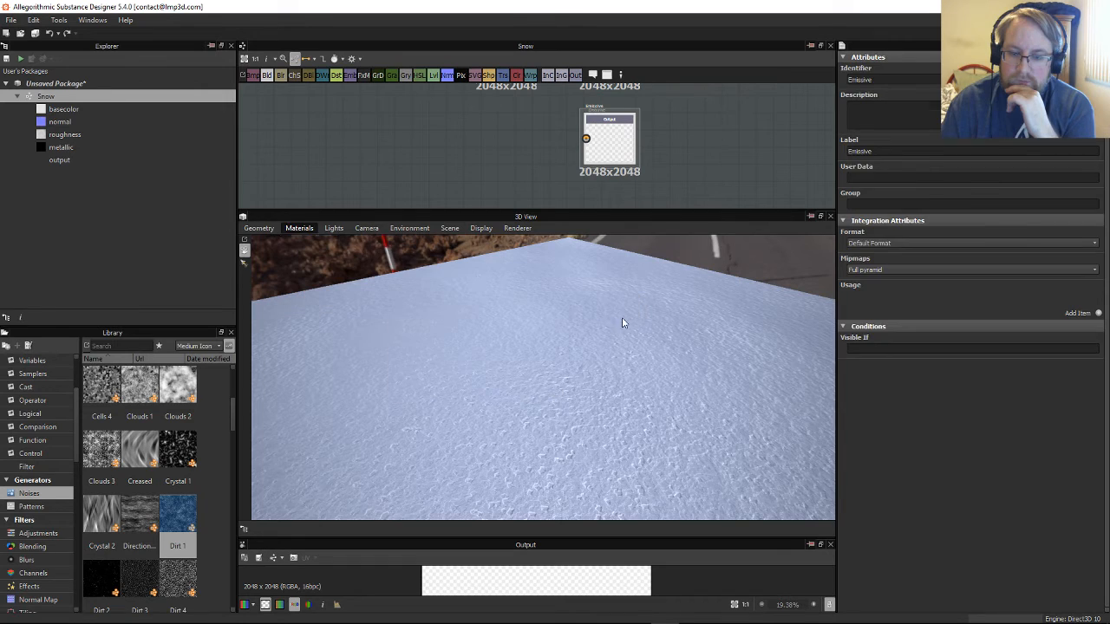
Step: Open the default material's parameters for editing in the 3D view
left_click(302, 228)
mouse_move(321, 242)
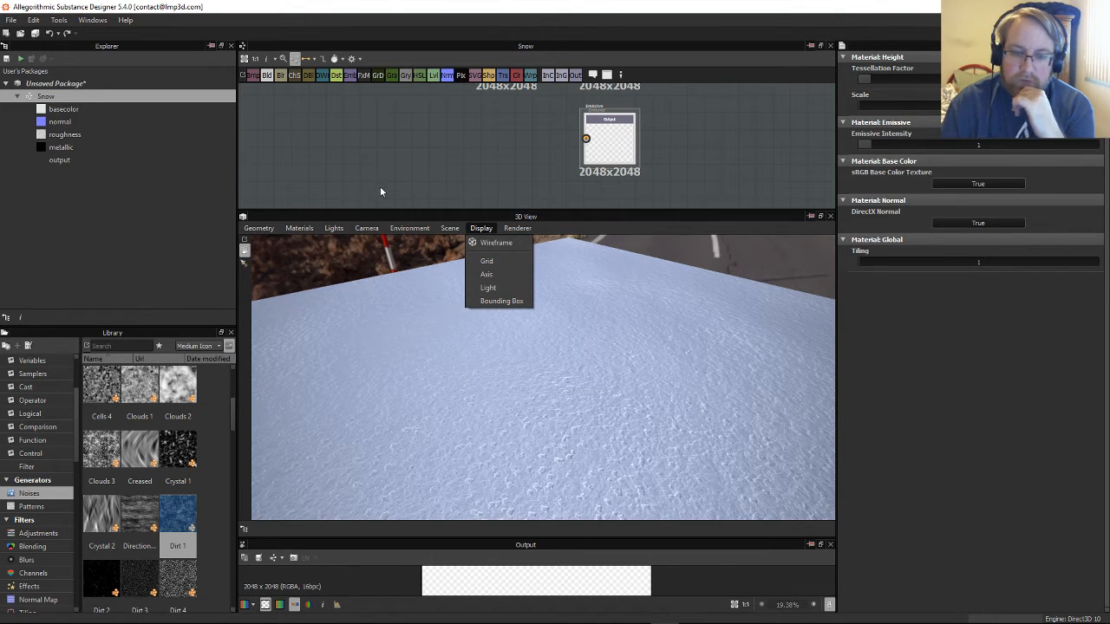
left_click(332, 210)
left_click(299, 228)
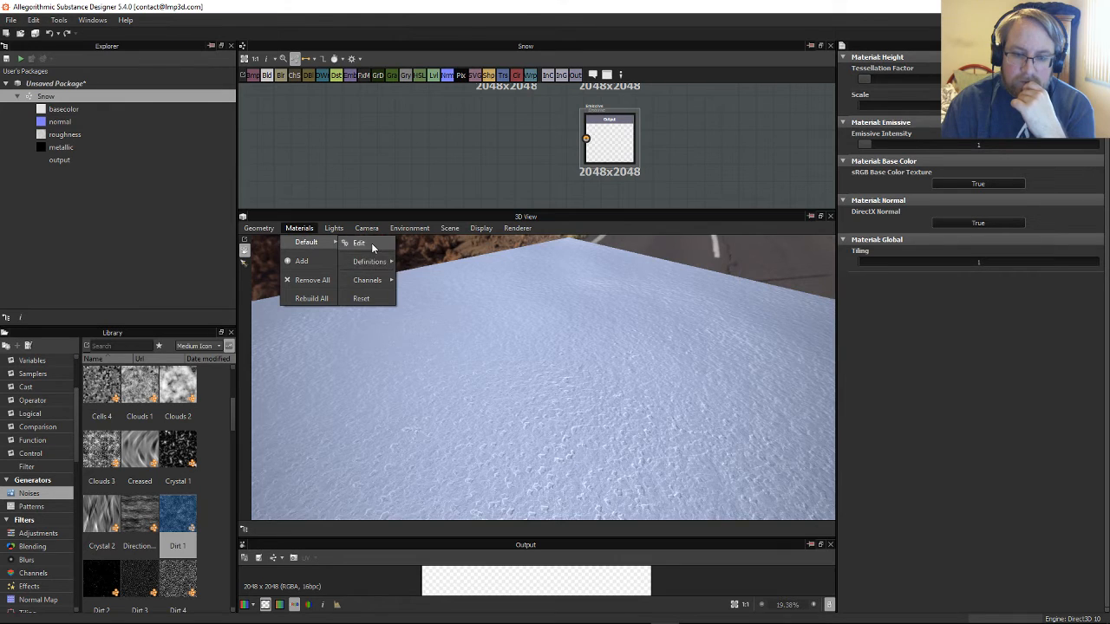
left_click(371, 245)
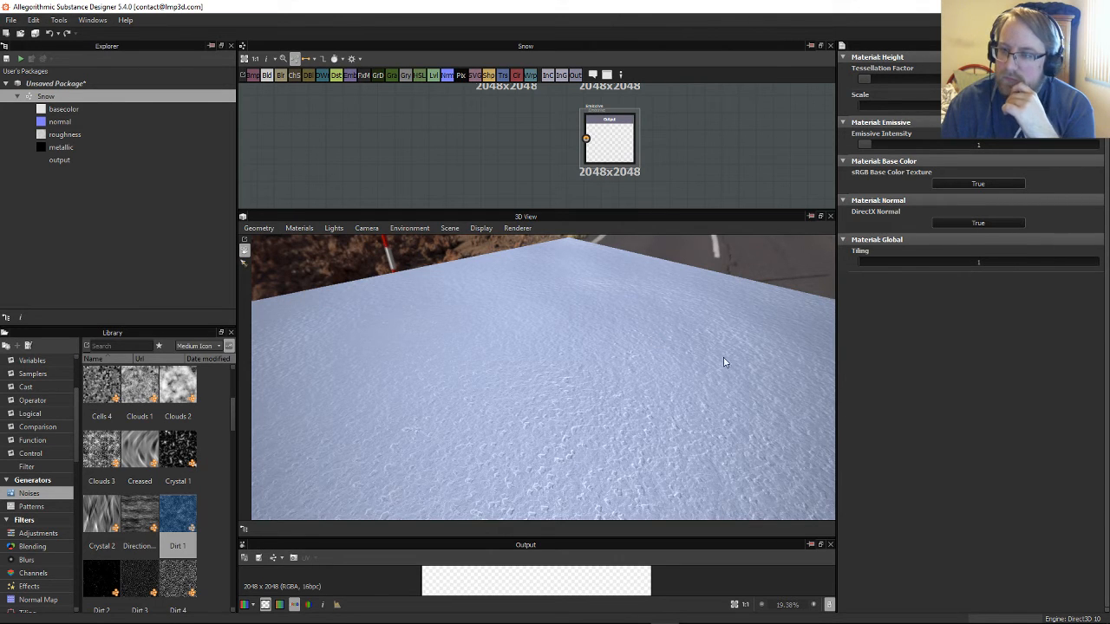
Step: Compare the snow surface with sRGB Base Color Texture on and off, and try a slightly different material tiling
mouse_move(679, 361)
left_mouse_down()
mouse_move(677, 379)
mouse_move(699, 361)
mouse_move(681, 364)
mouse_move(696, 423)
mouse_move(694, 372)
left_mouse_up()
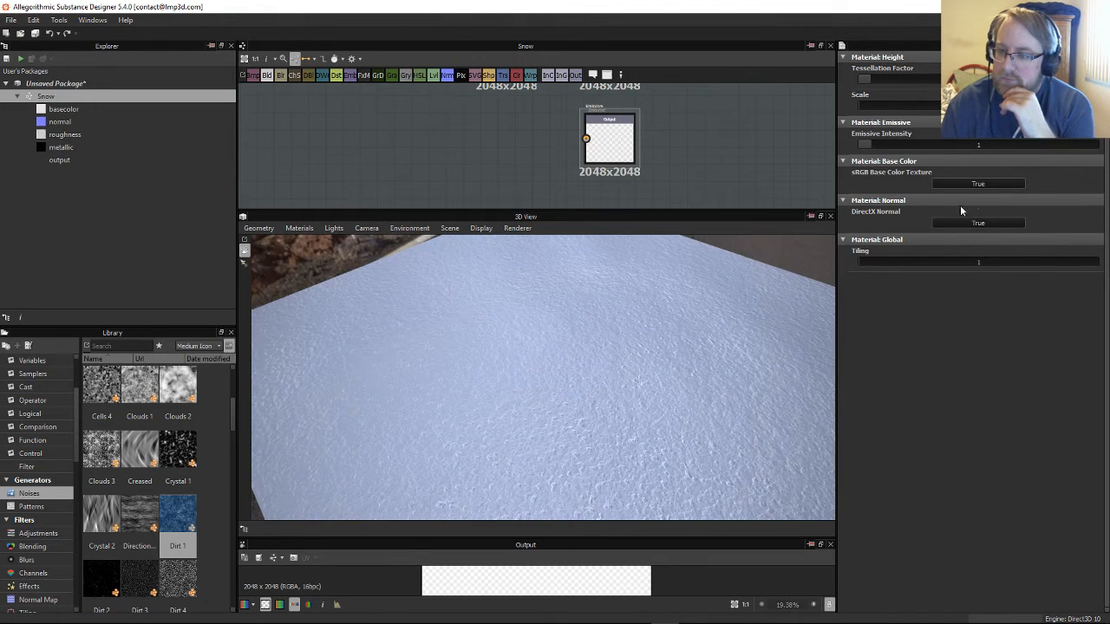
left_click(990, 184)
left_click(989, 184)
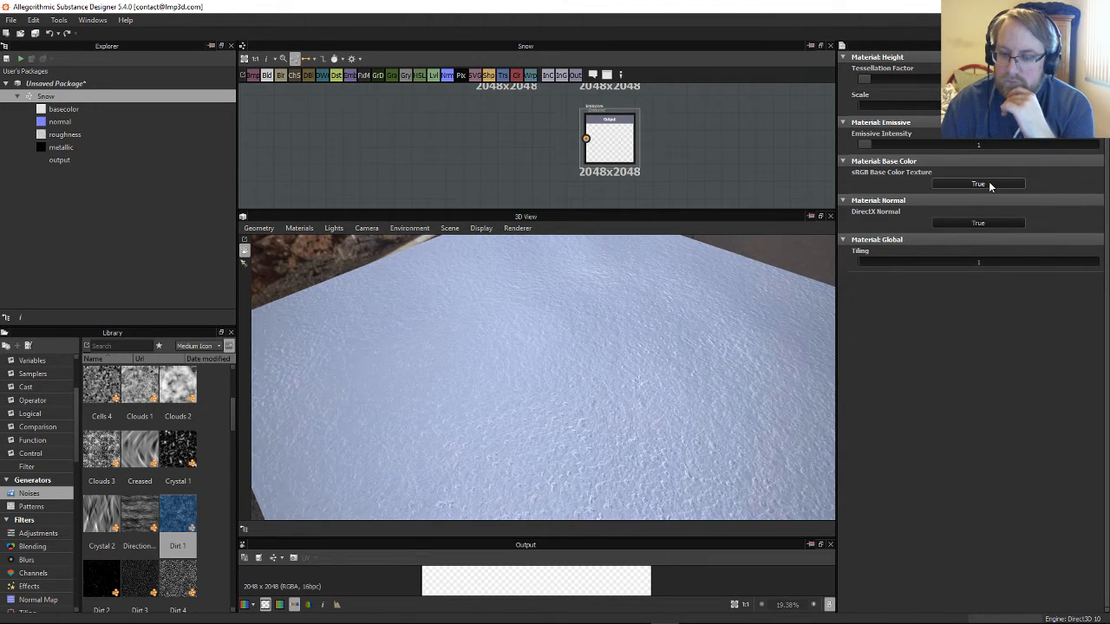
left_click(989, 185)
left_click(990, 184)
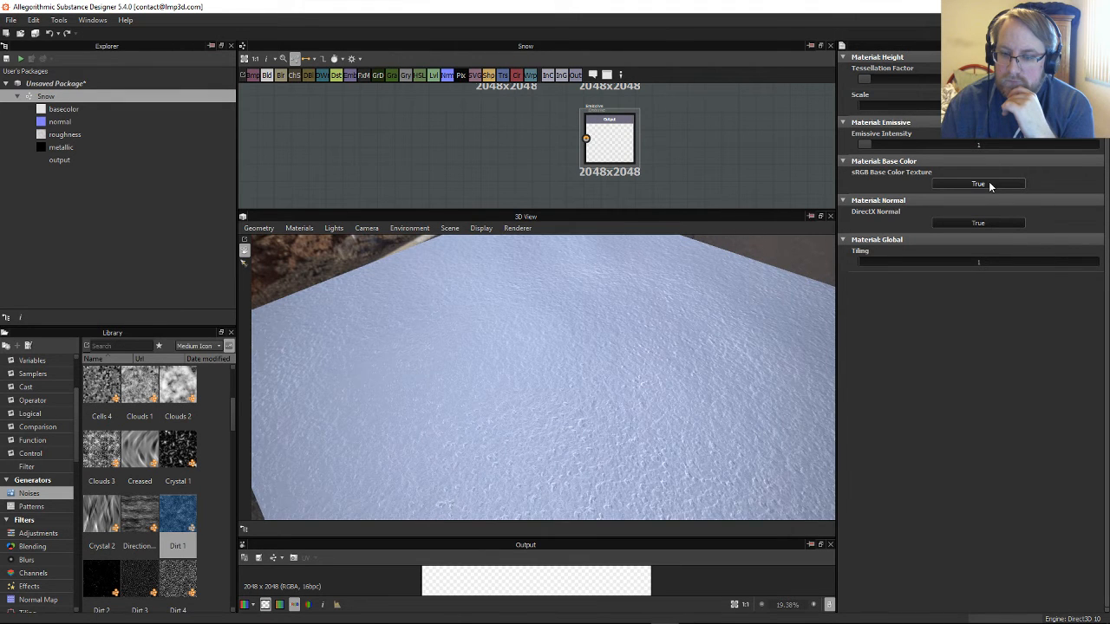
left_click(989, 184)
left_click(989, 185)
left_click(989, 185)
left_click(990, 185)
mouse_move(875, 265)
left_mouse_down()
mouse_move(1046, 264)
mouse_move(859, 272)
left_mouse_up()
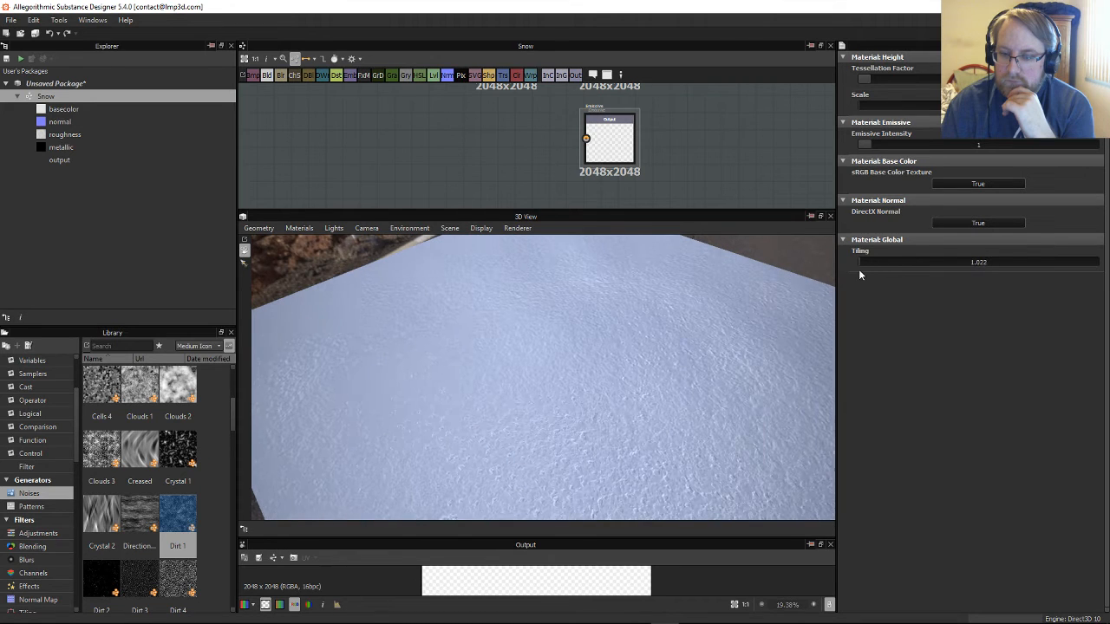
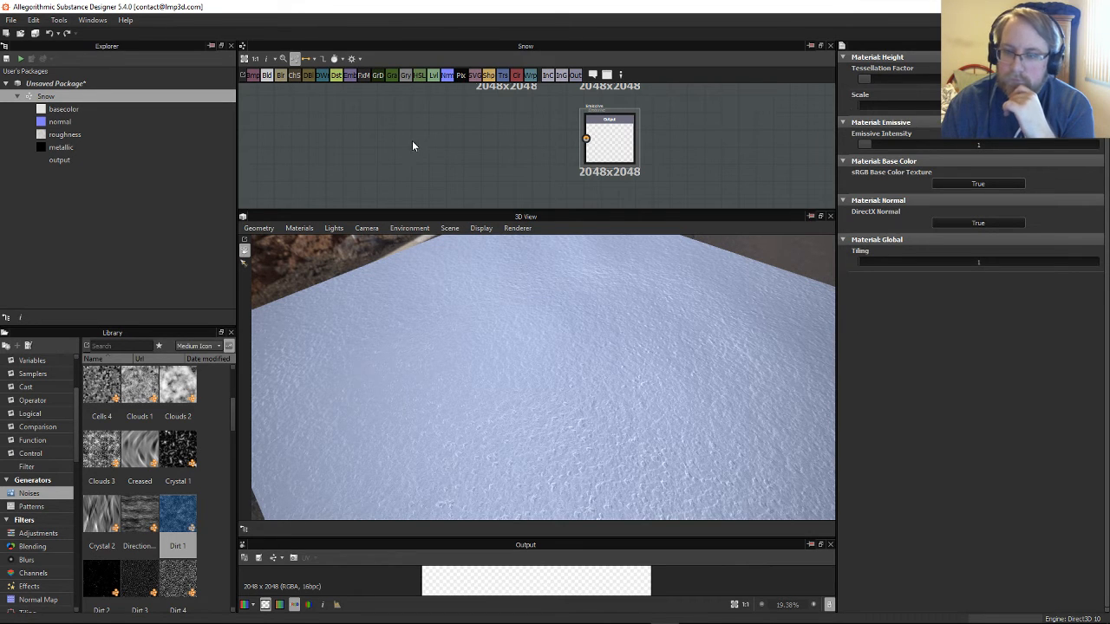
left_click(310, 229)
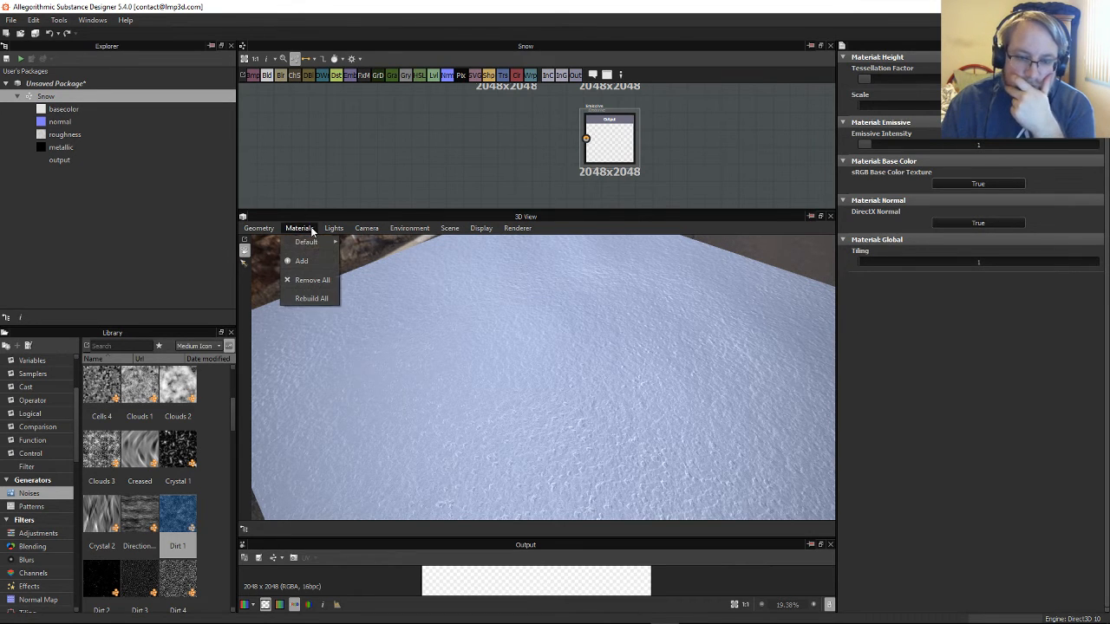
mouse_move(316, 242)
mouse_move(379, 262)
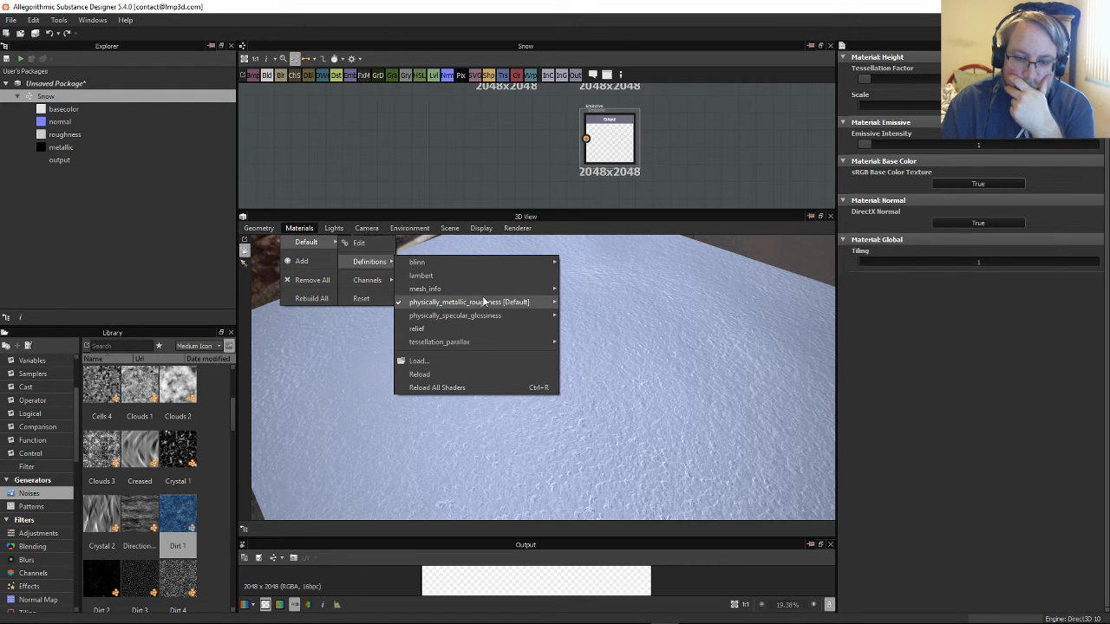
mouse_move(485, 302)
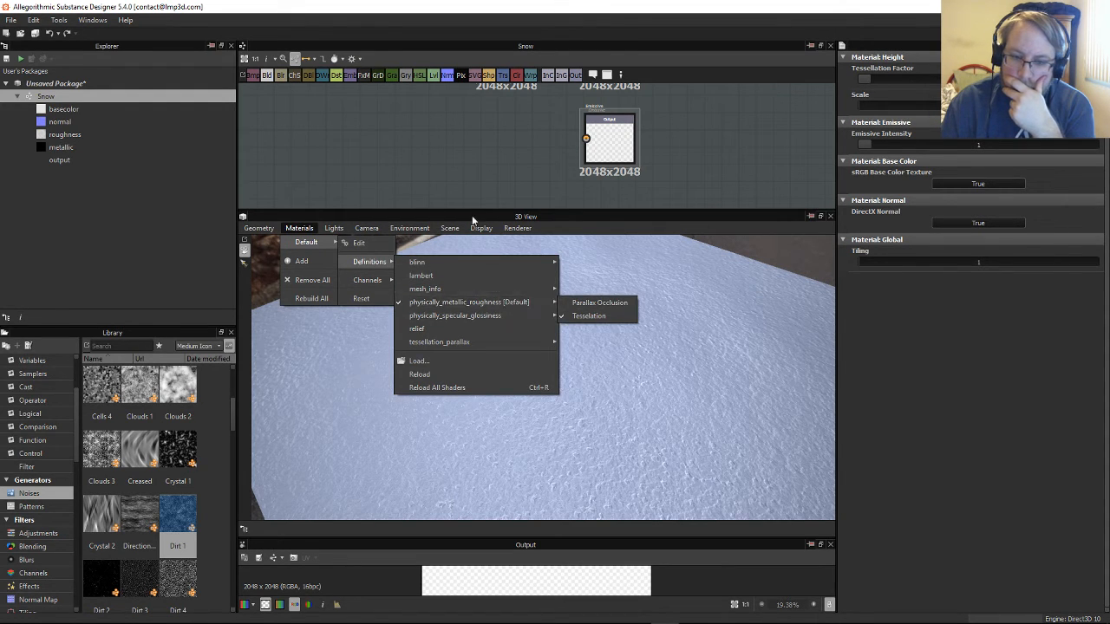
left_click(520, 152)
Step: Display the Emissive output node in the Emissive channel of the 3D view
middle_click_drag(514, 136, 513, 148)
scroll(513, 148, "down", 1)
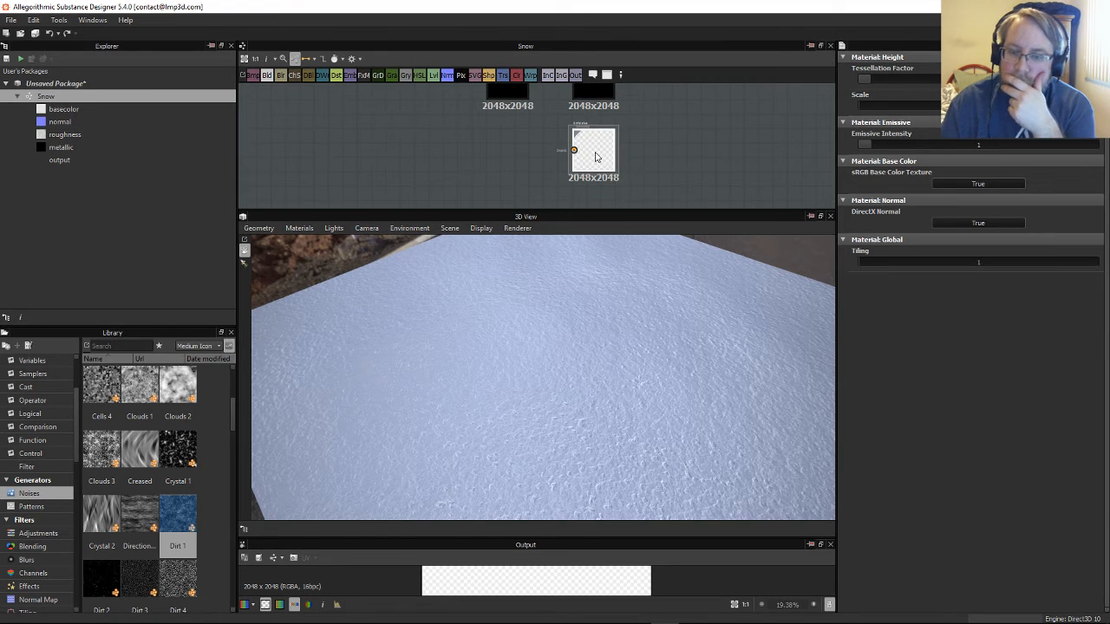
right_click(595, 157)
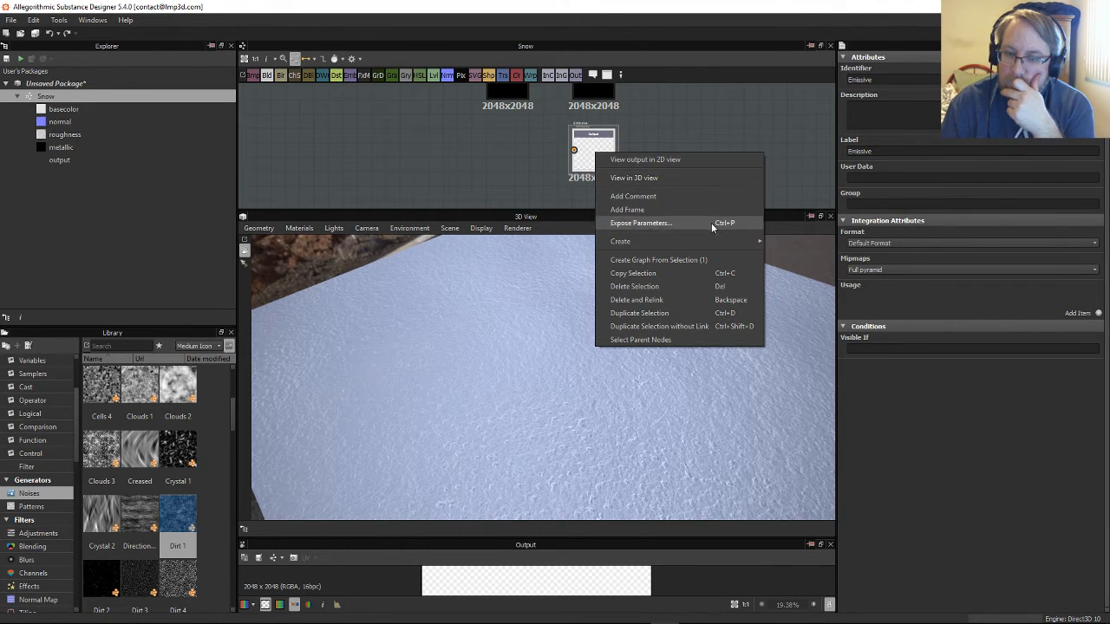
left_click(674, 179)
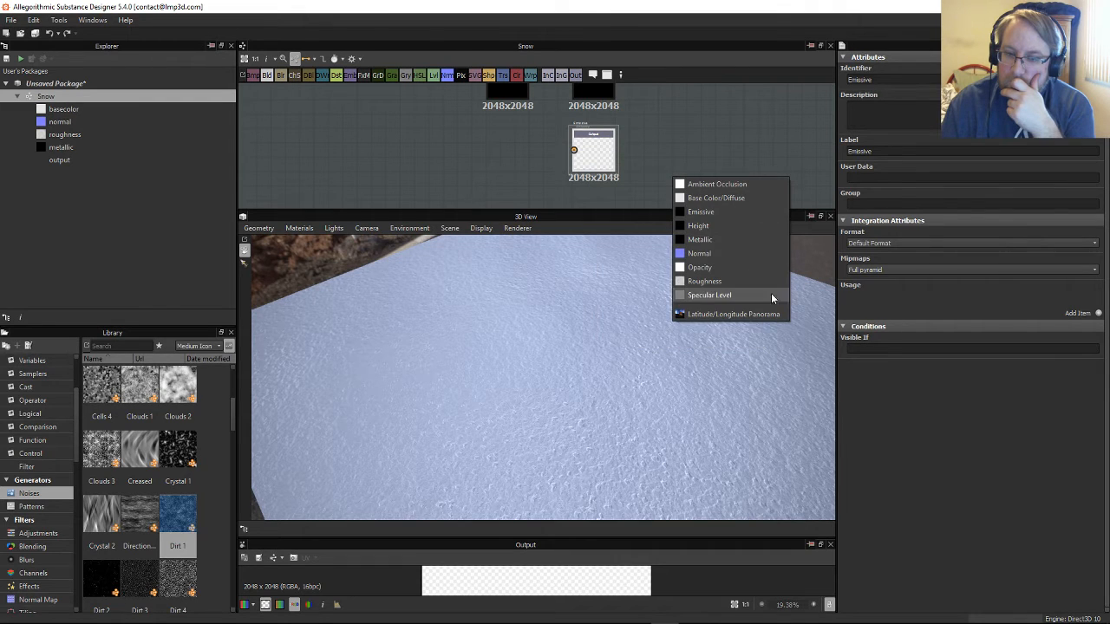
left_click(685, 212)
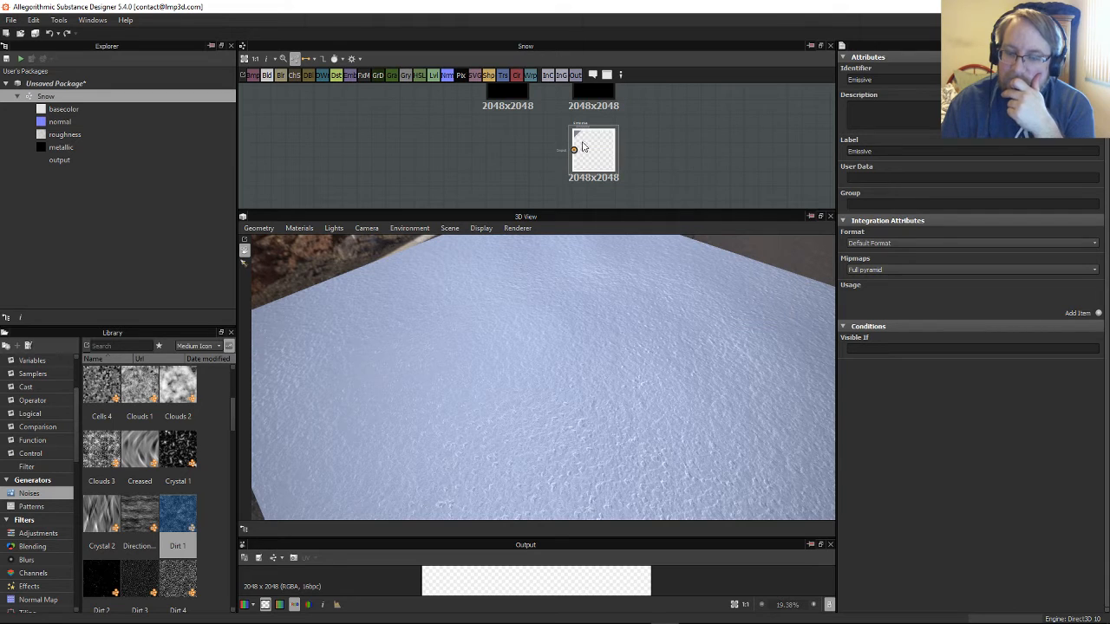
Step: Move the unused Blend node and its two noise nodes beside the Emissive output and connect the Blend result to that output
scroll(641, 139, "down", 2)
scroll(471, 155, "down", 4)
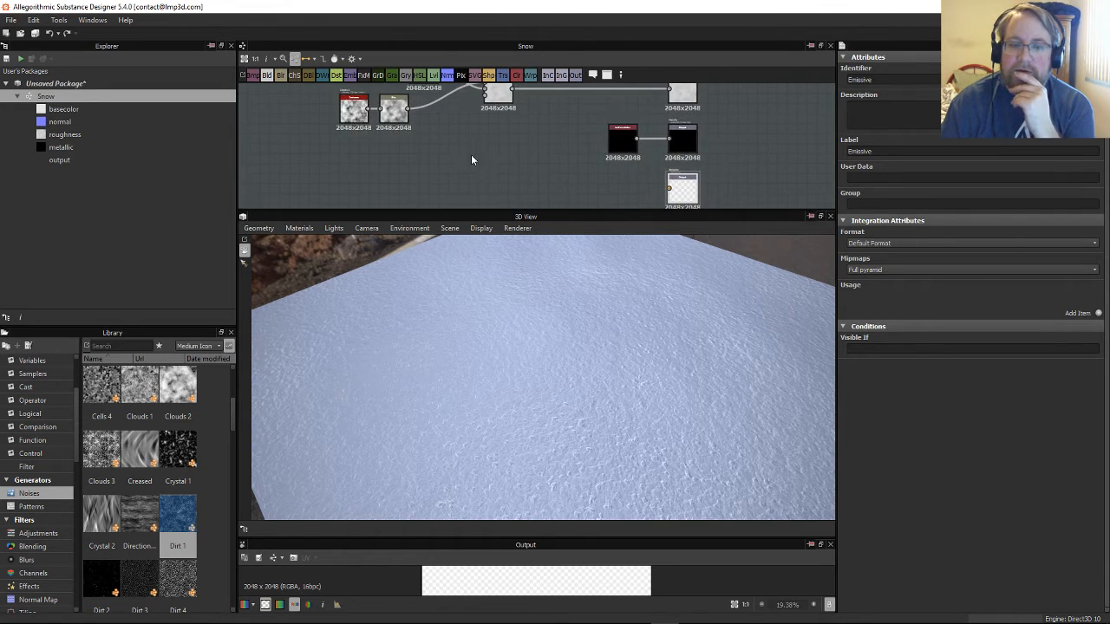
scroll(449, 130, "up", 1)
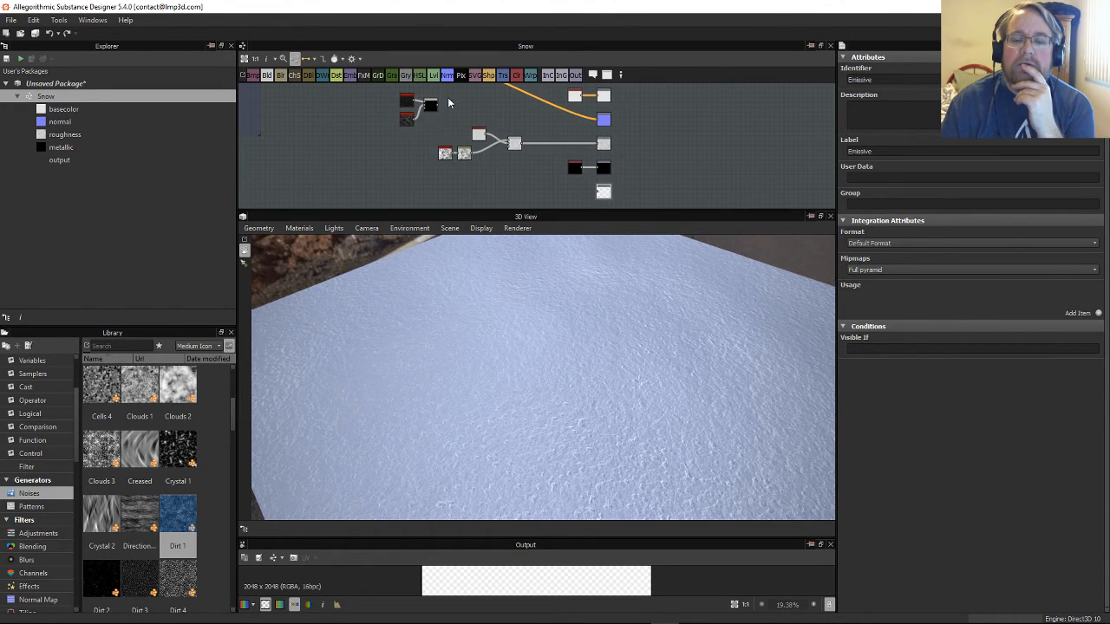
scroll(425, 104, "up", 3)
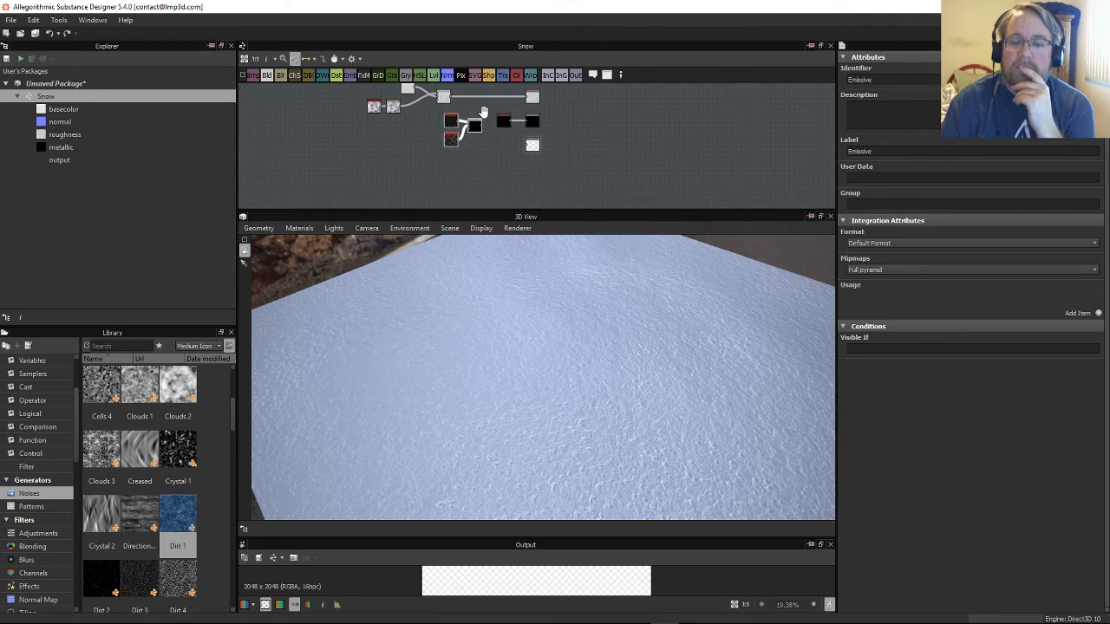
scroll(493, 158, "up", 3)
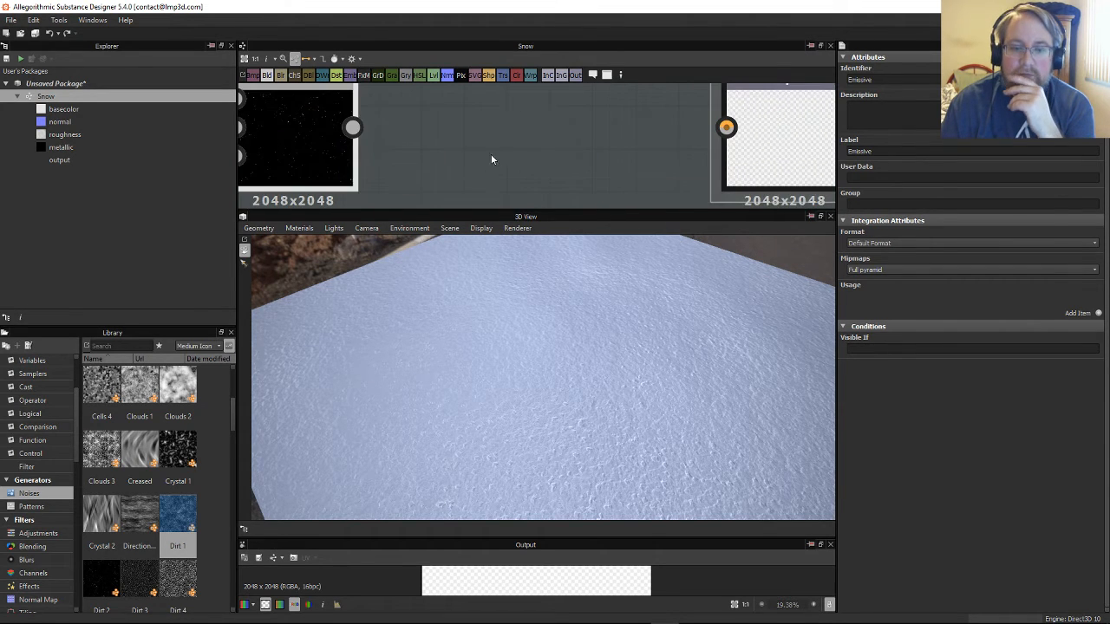
scroll(381, 156, "down", 1)
left_click_drag(333, 154, 549, 154)
left_click_drag(584, 292, 538, 329)
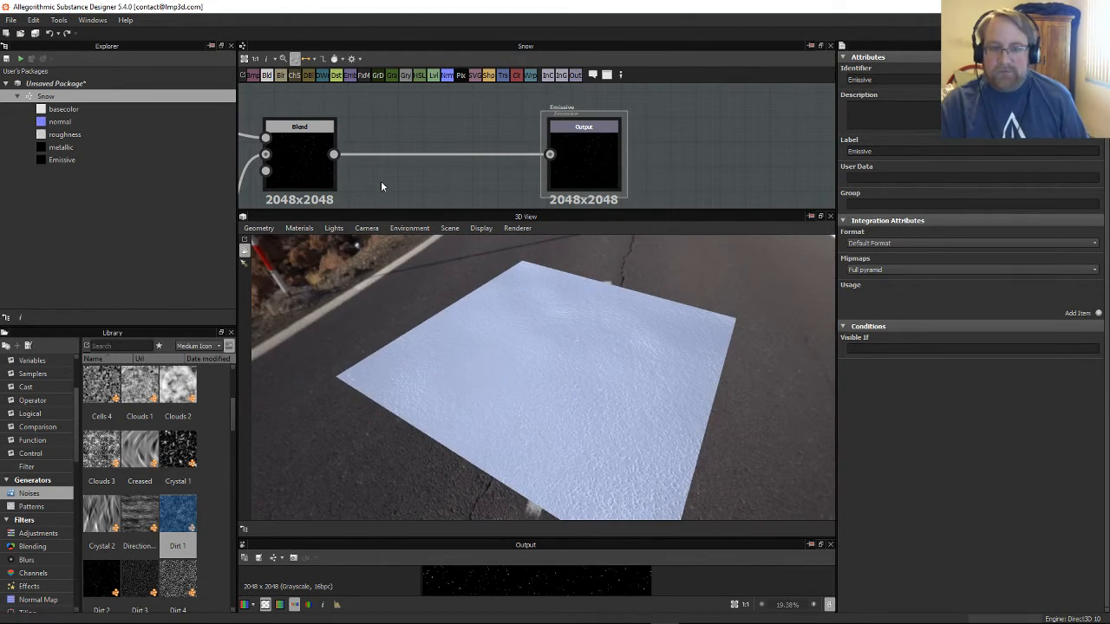
Step: Shift the Blend node and its two noise nodes further away from the Emissive output to make room between them
scroll(382, 183, "down", 4)
left_click_drag(524, 134, 355, 209)
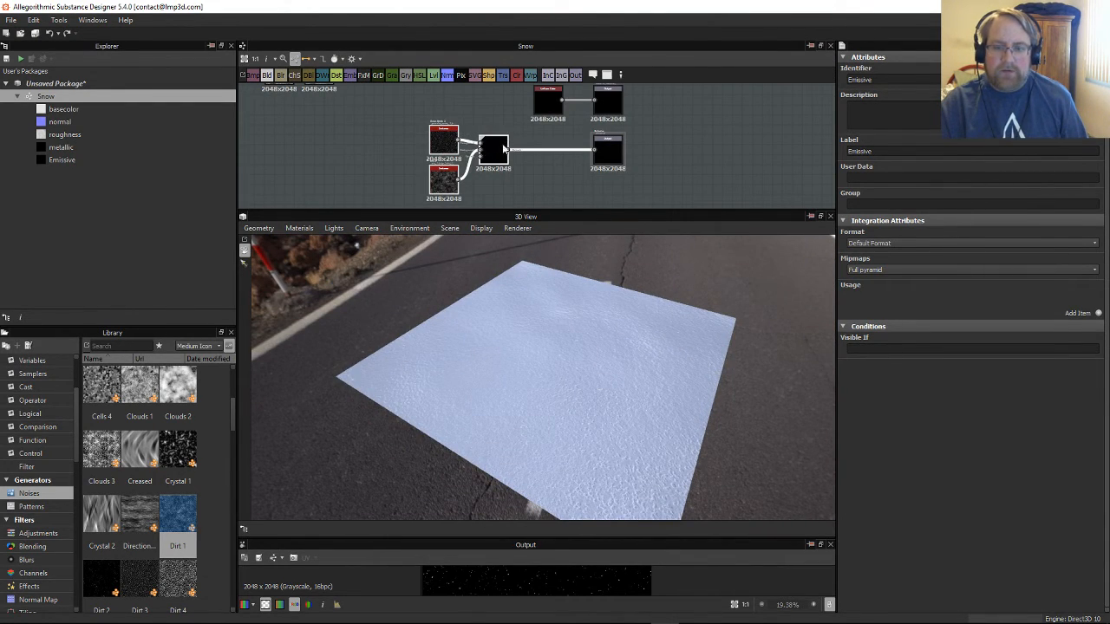
left_click_drag(499, 150, 424, 149)
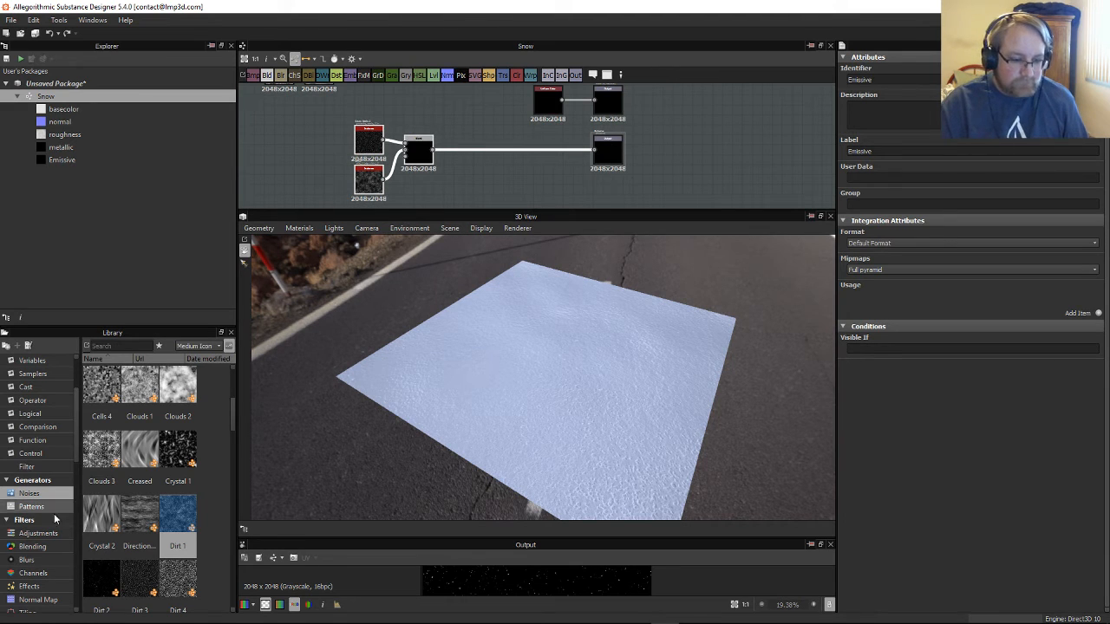
Step: Look through the library's filters, mask generators, adjustments and patterns for a node that can scatter the emissive specks
scroll(26, 593, "down", 2)
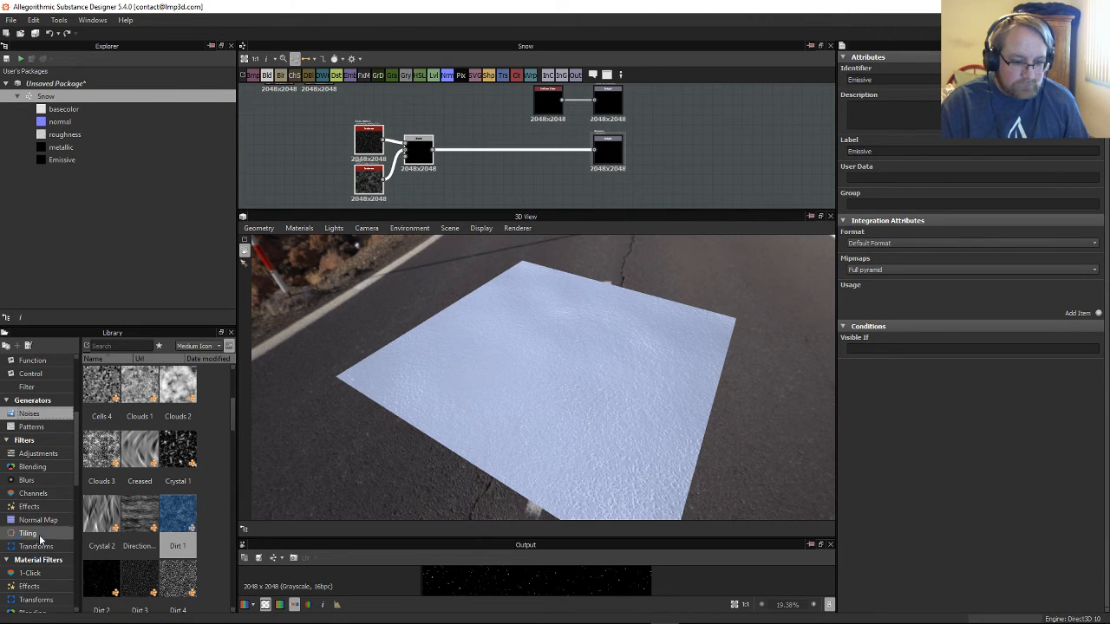
scroll(26, 555, "up", 4)
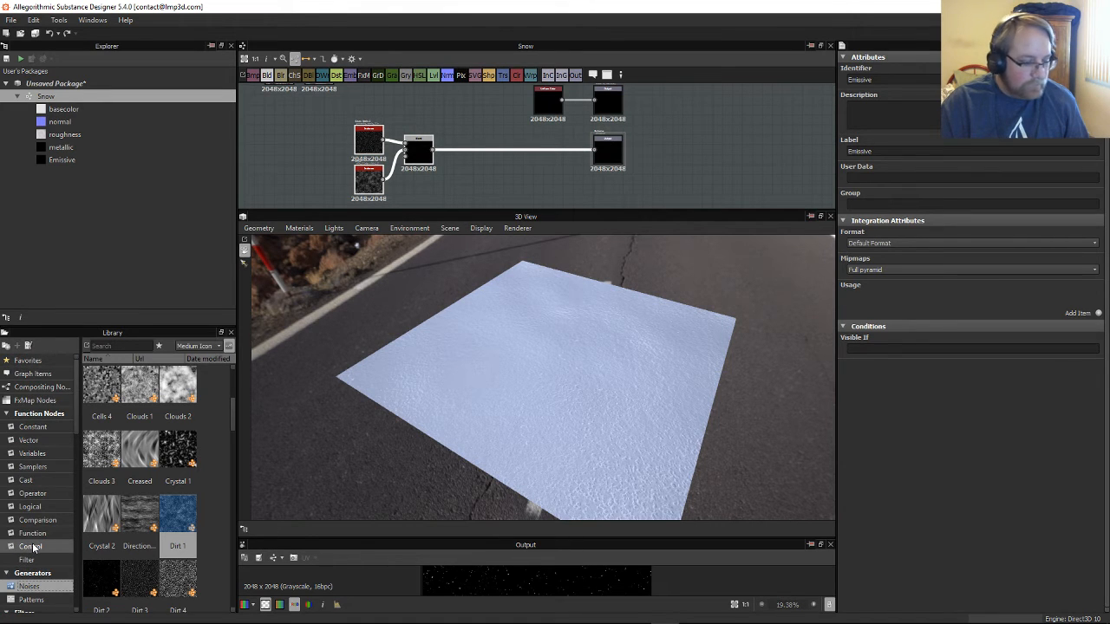
scroll(32, 548, "down", 5)
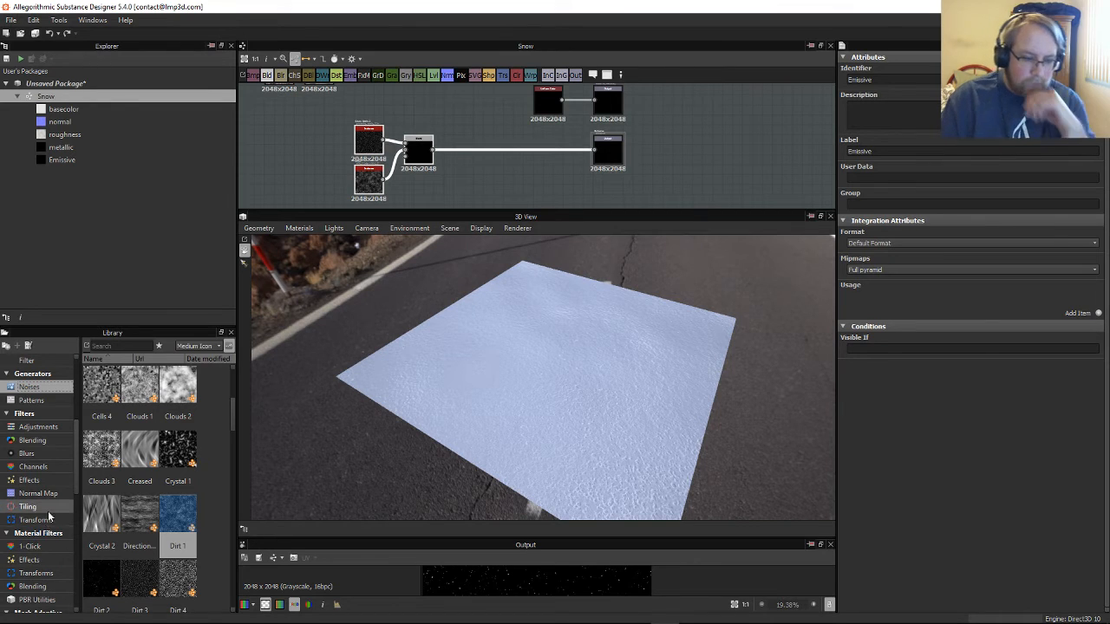
scroll(52, 508, "down", 4)
left_click(45, 467)
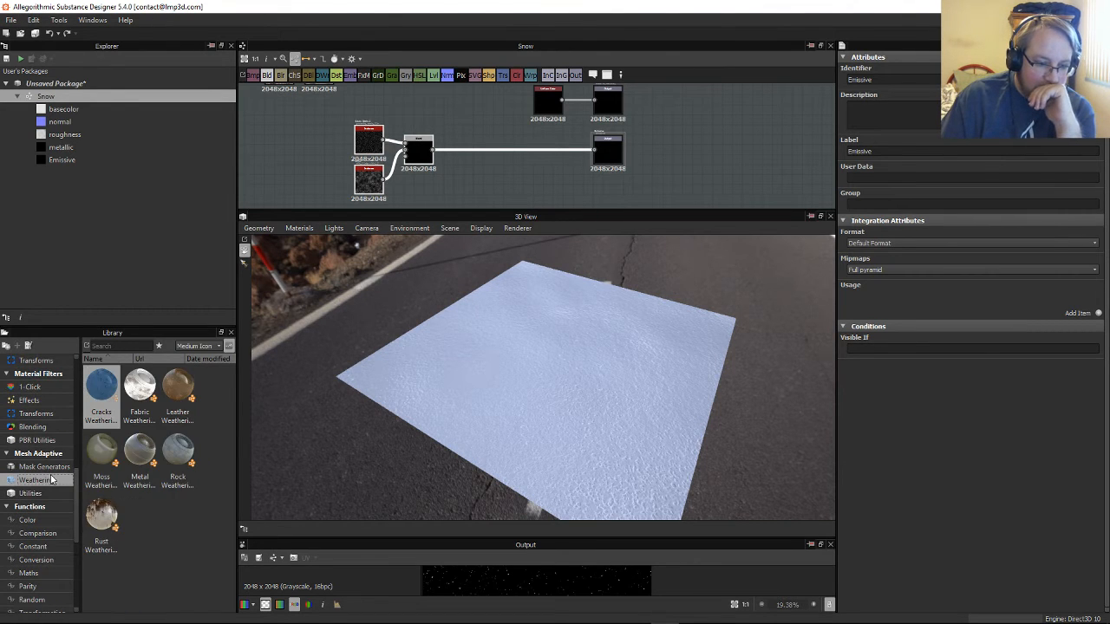
scroll(51, 482, "up", 1)
scroll(52, 482, "up", 4)
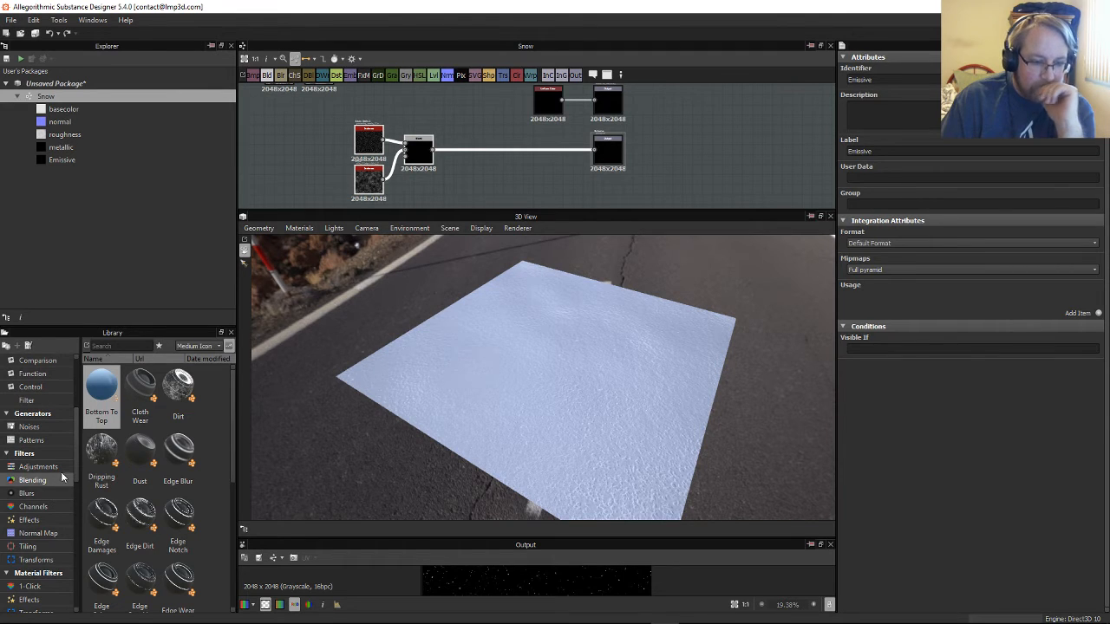
left_click(39, 467)
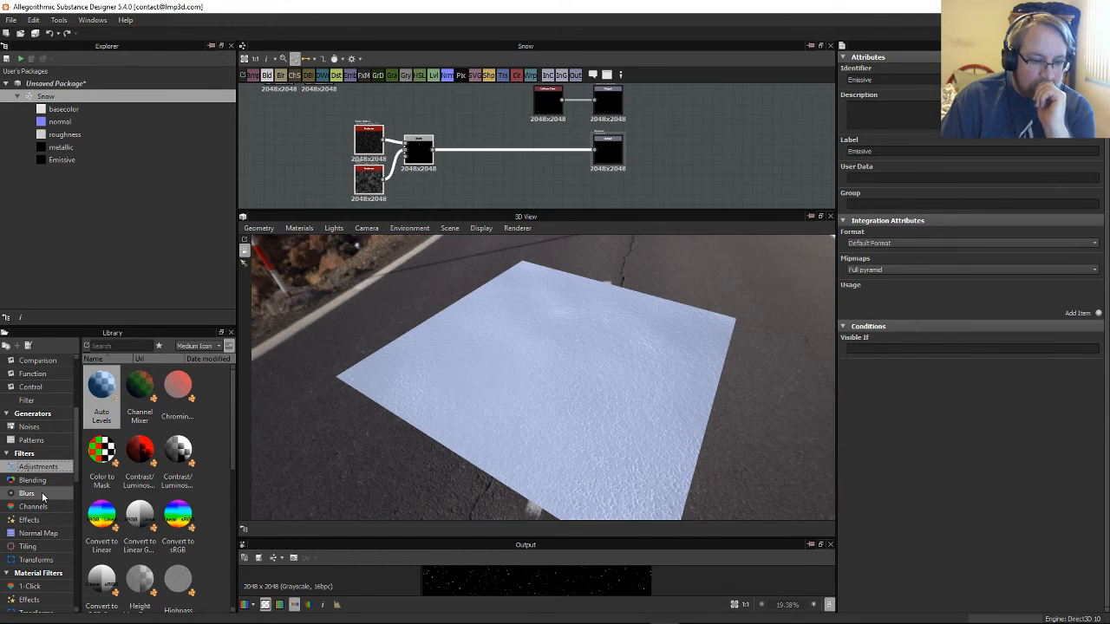
left_click(31, 440)
scroll(212, 468, "down", 5)
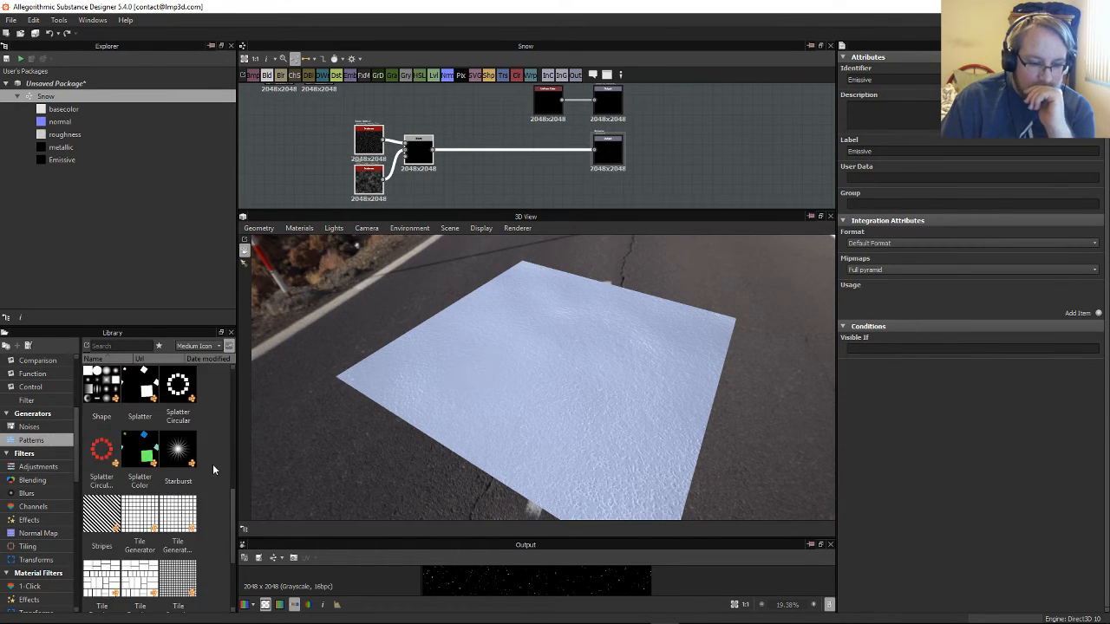
scroll(211, 465, "up", 5)
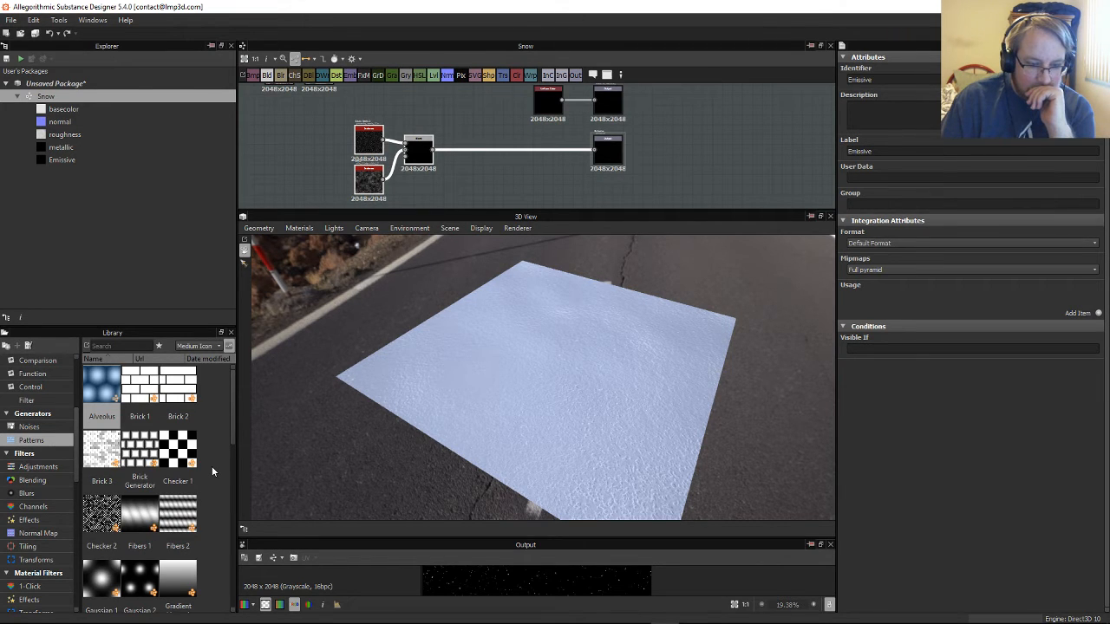
scroll(210, 473, "down", 5)
scroll(211, 476, "up", 3)
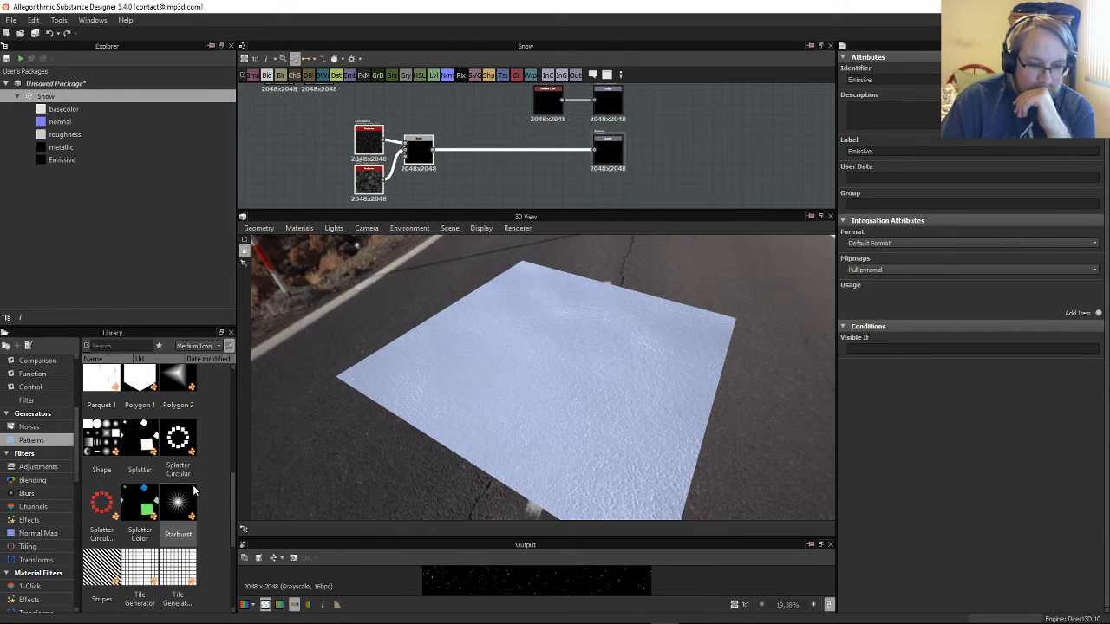
scroll(213, 481, "up", 3)
scroll(216, 479, "down", 4)
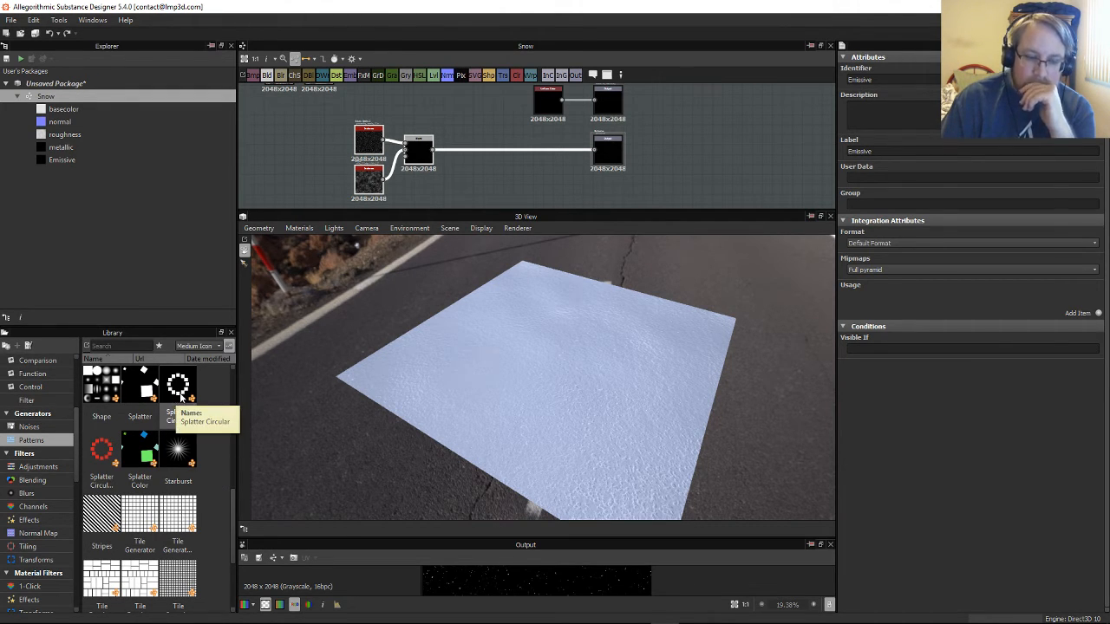
Step: Add a Splatter Circular node after the emissive Blend, feed the Blend result into it, and enlarge the 2D preview
left_click_drag(176, 399, 485, 179)
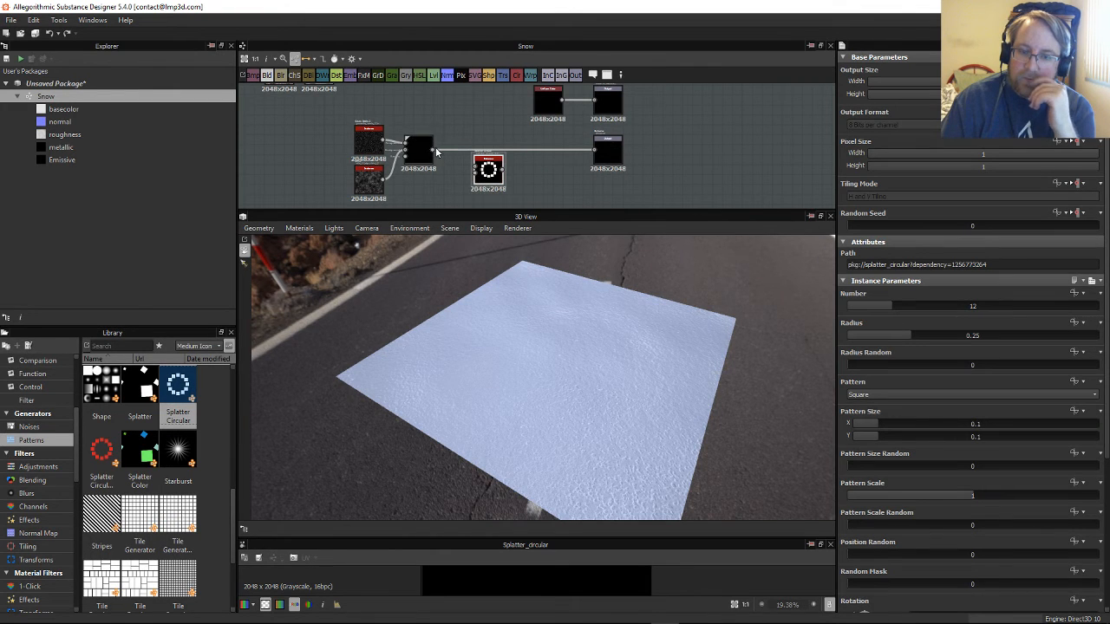
left_click_drag(433, 152, 490, 173)
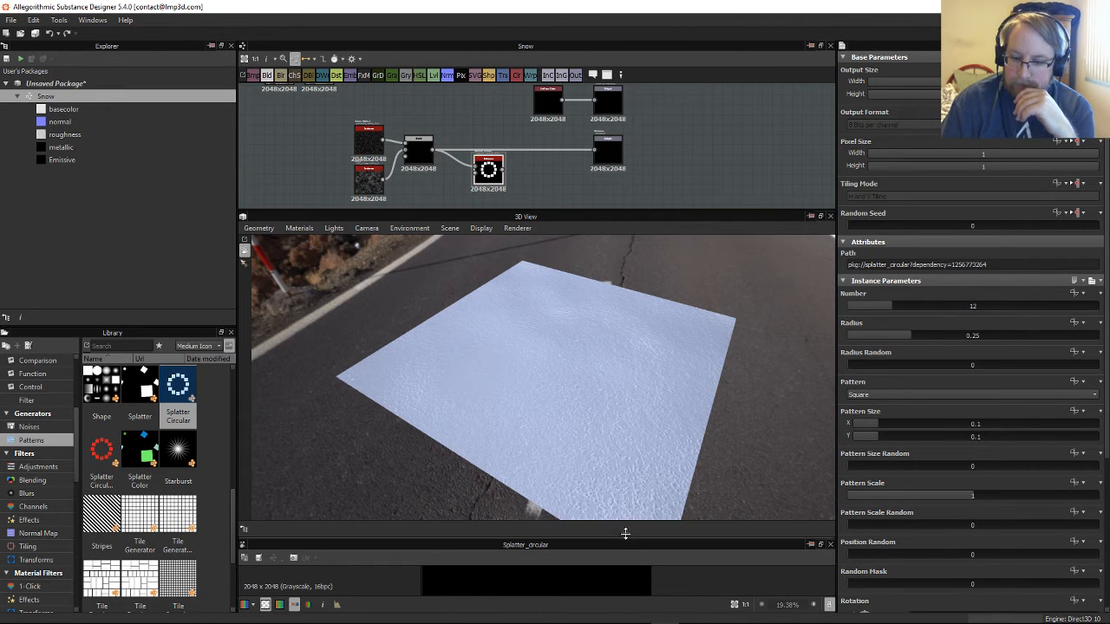
left_click_drag(625, 532, 625, 300)
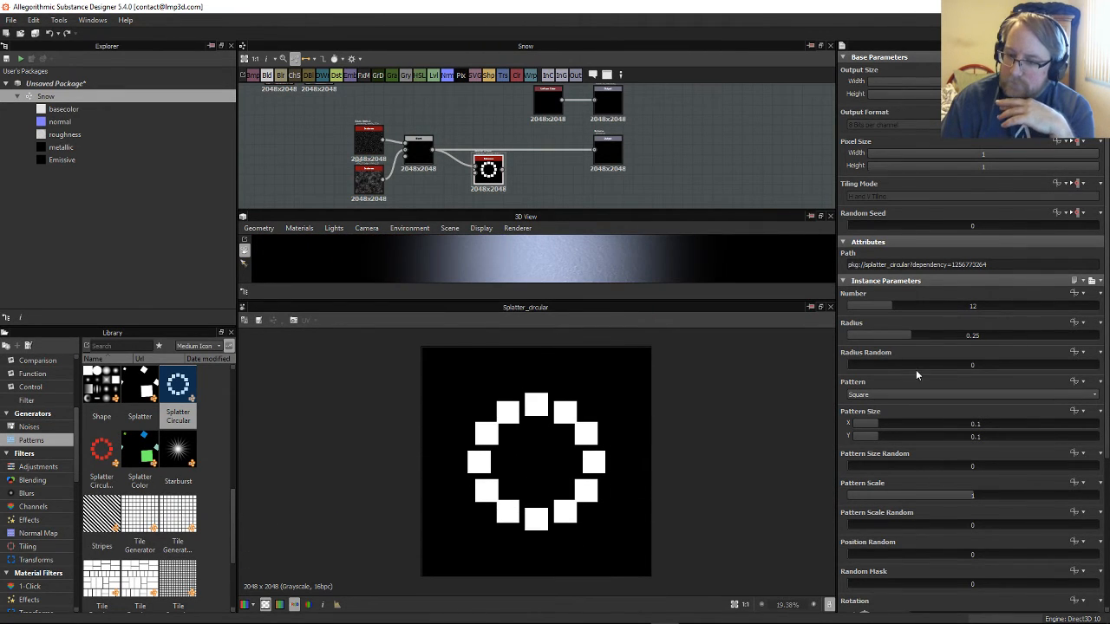
Step: Set the splatter's Pattern to Image Input, Number to 6, Radius and Radius Random to 1, and Pattern Size X and Y to 1
left_click(929, 395)
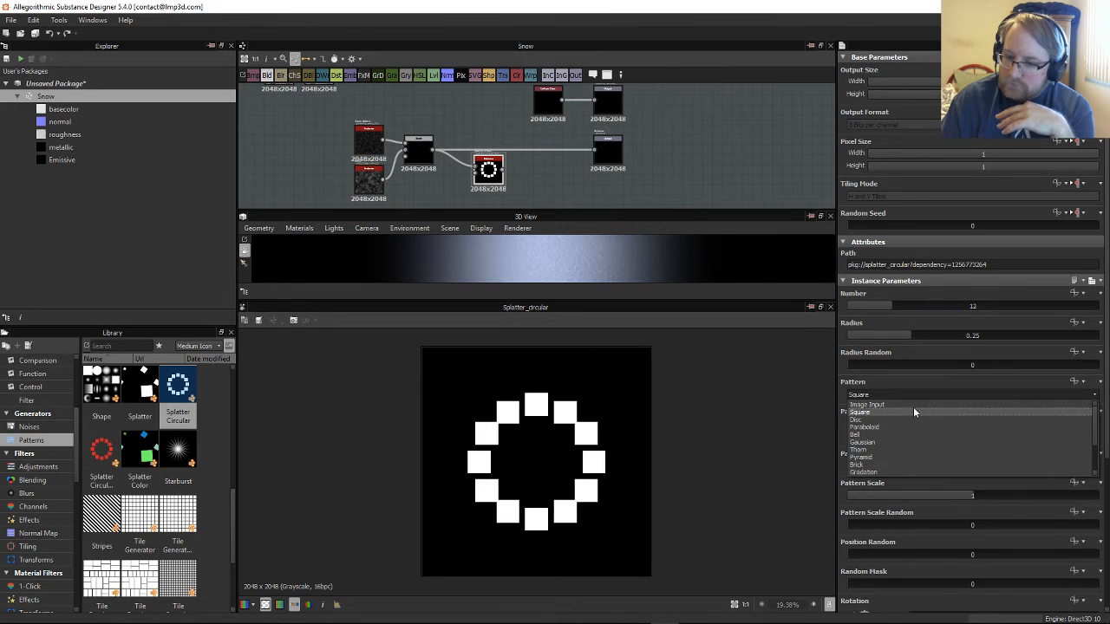
left_click(916, 403)
scroll(682, 436, "up", 3)
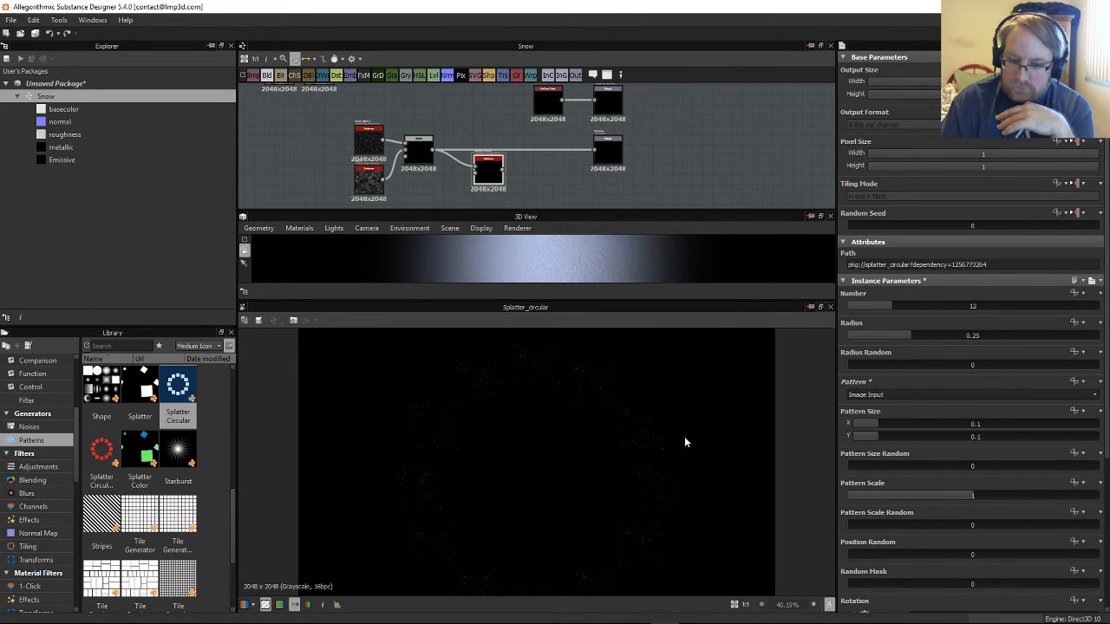
scroll(684, 436, "down", 1)
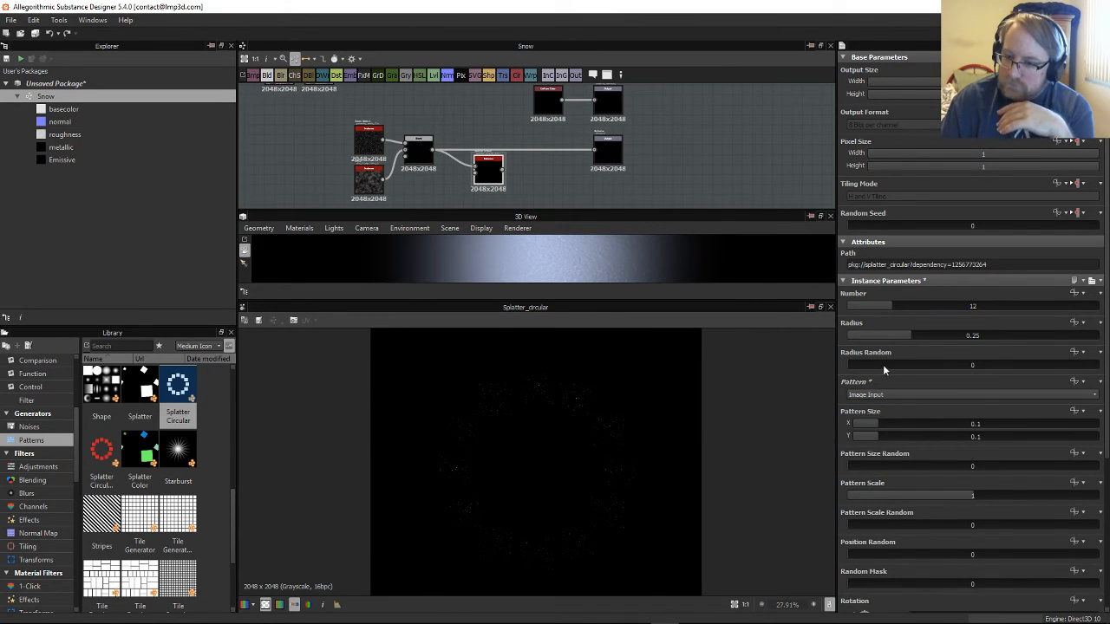
left_click_drag(883, 364, 1001, 370)
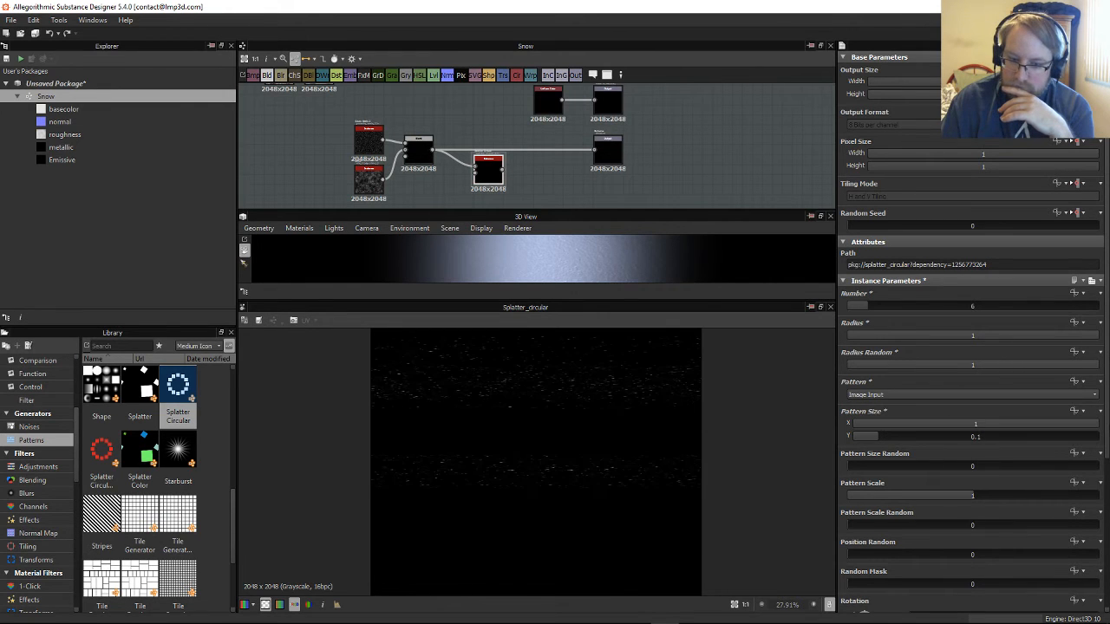
left_click_drag(887, 440, 1097, 438)
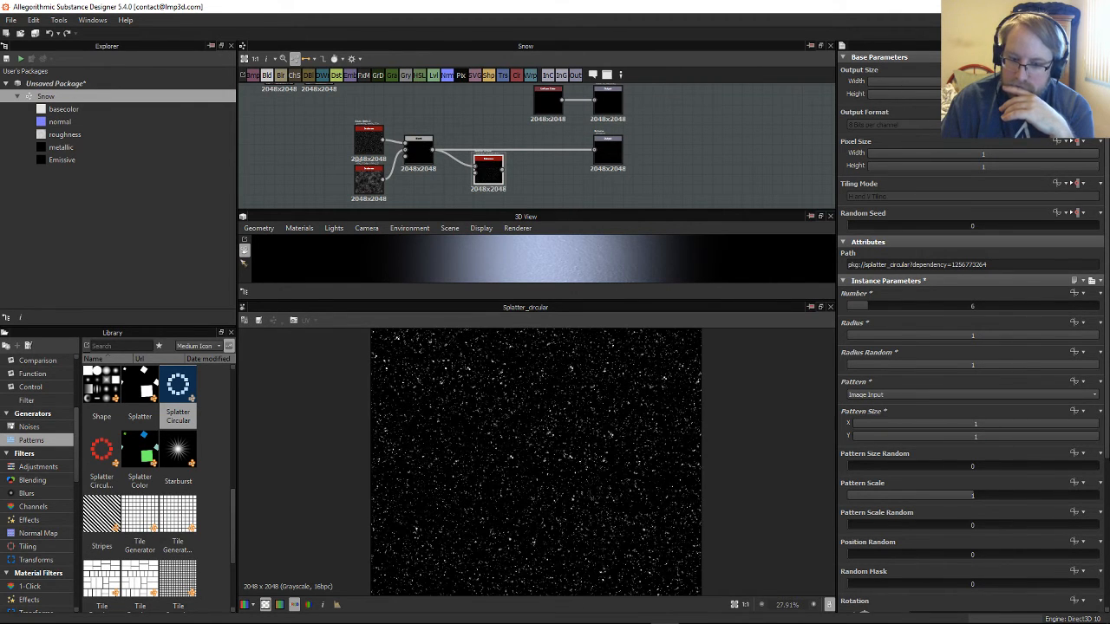
Step: Set the splatter's Pattern Size Random to 0.2, Pattern Scale to 1.09 and Pattern Scale Random to 0.24
mouse_move(884, 467)
left_mouse_down()
mouse_move(1097, 467)
mouse_move(872, 478)
mouse_move(893, 467)
mouse_move(976, 468)
mouse_move(898, 469)
left_mouse_up()
mouse_move(958, 498)
left_mouse_down()
mouse_move(1097, 500)
mouse_move(954, 498)
mouse_move(1005, 496)
mouse_move(979, 501)
left_mouse_up()
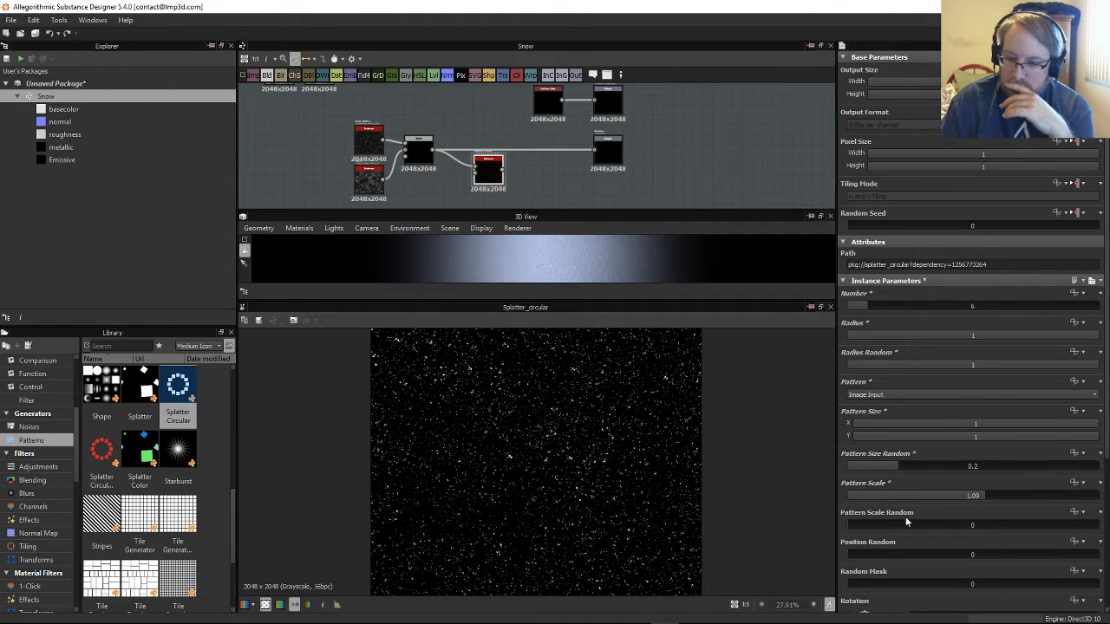
left_click_drag(919, 526, 907, 535)
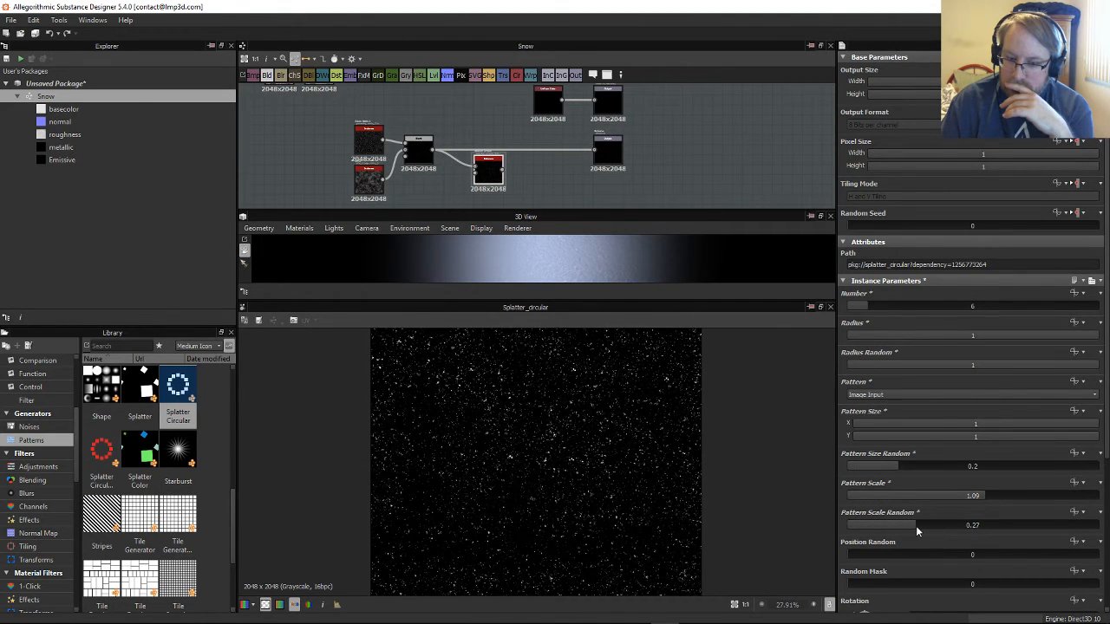
Step: Set Position Random to 1, Random Mask to 0.03 and Rotation Random to 0.7, and try Center Orientation on and back to False
scroll(907, 535, "down", 3)
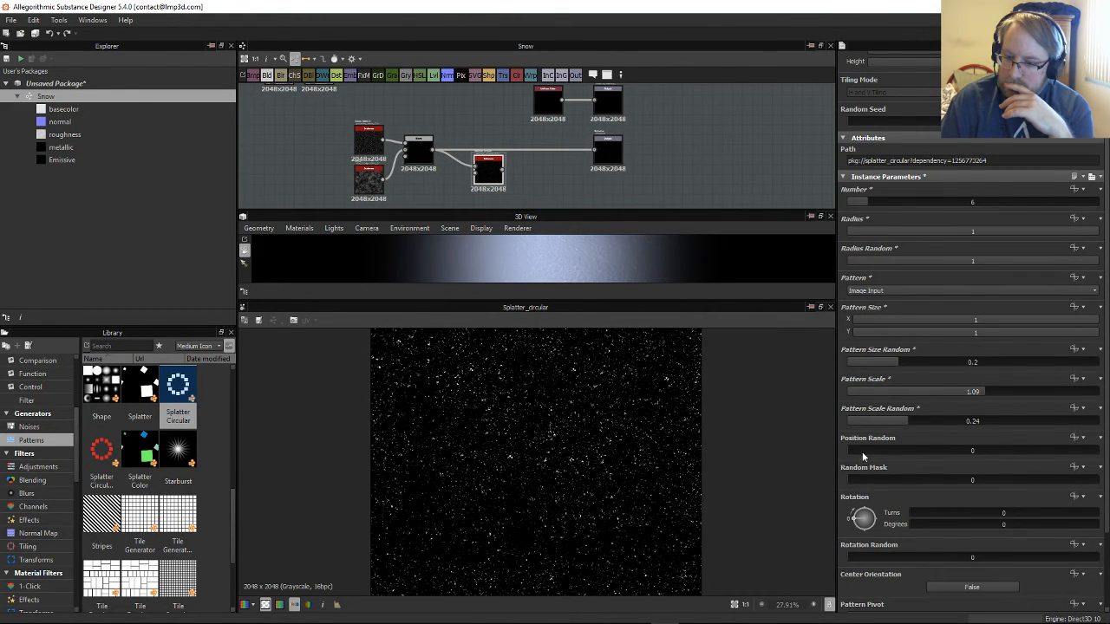
left_click_drag(862, 452, 912, 486)
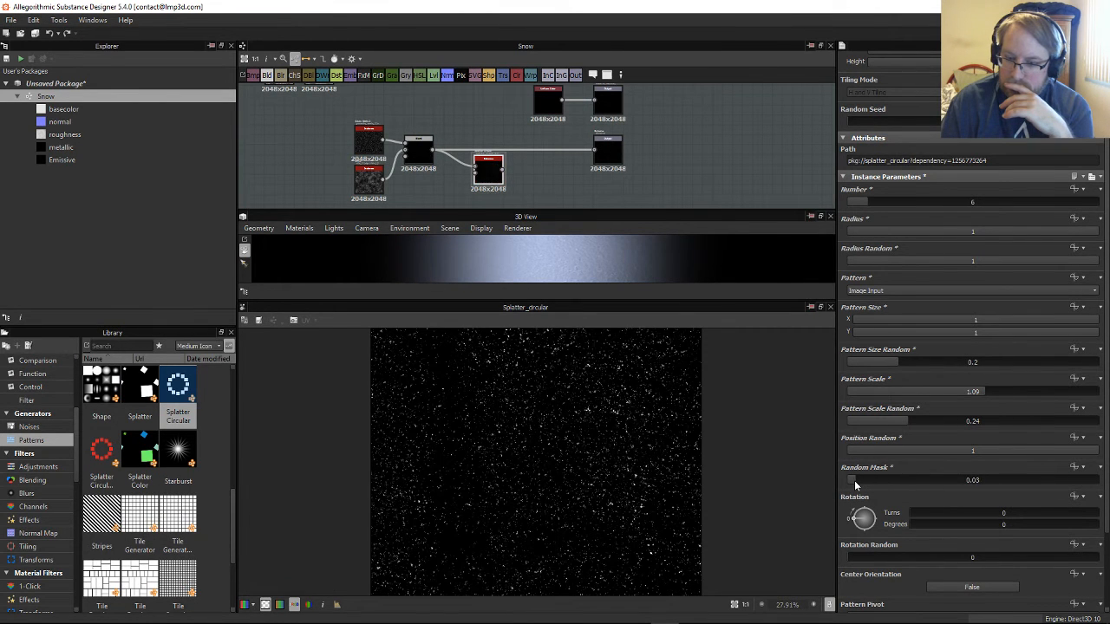
left_click_drag(904, 556, 1024, 557)
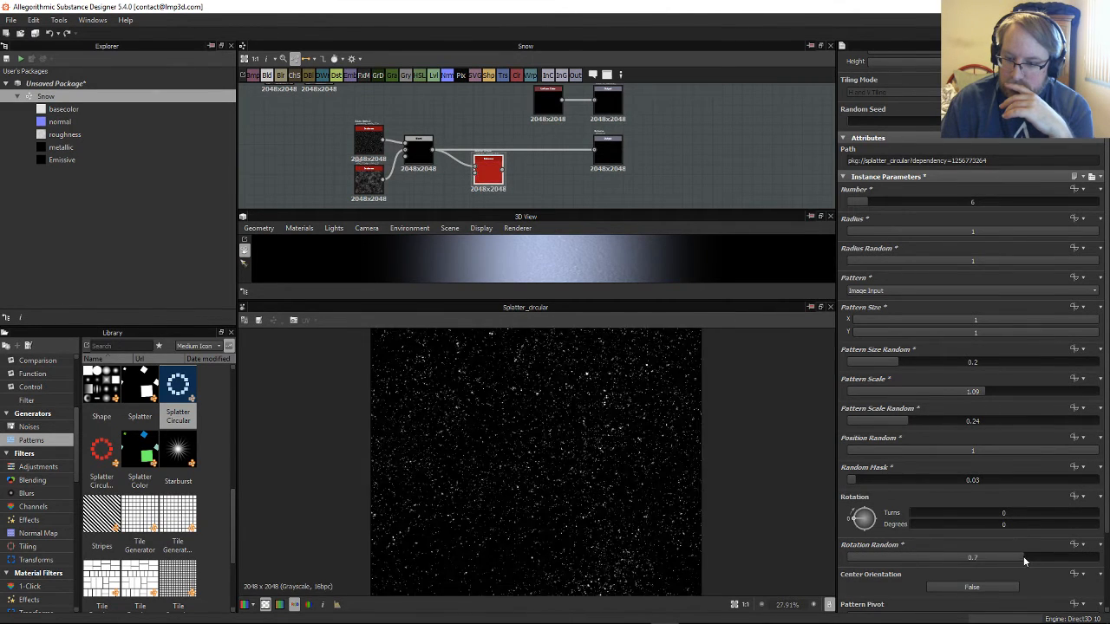
scroll(1024, 555, "down", 2)
left_click(989, 488)
left_click(988, 487)
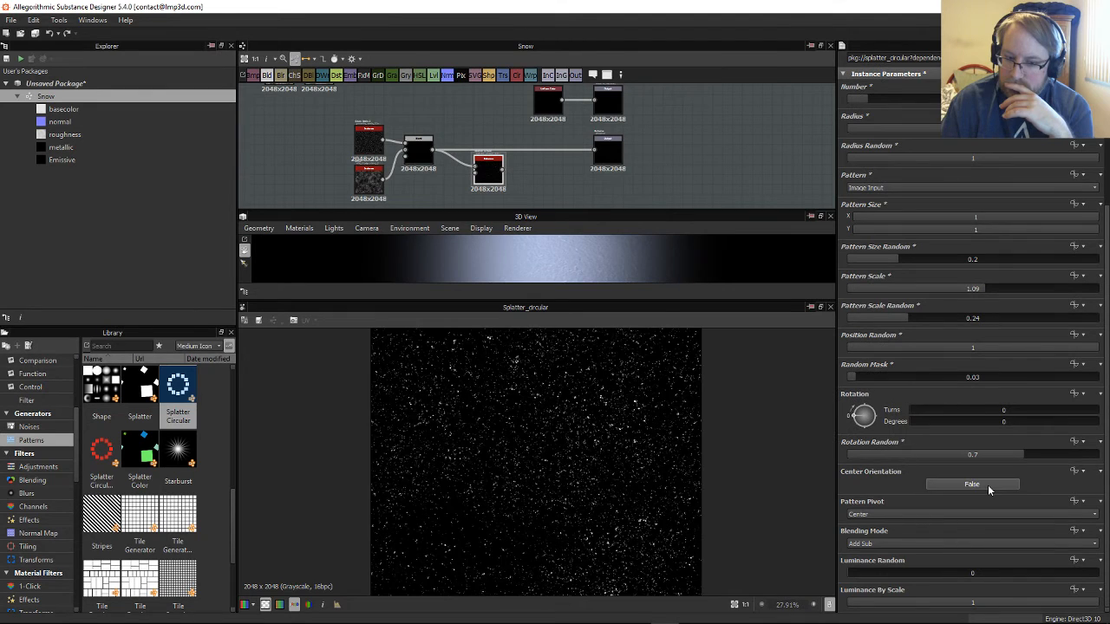
Step: Set the splatter's Center Orientation to True, and try Pattern Pivot Min before setting it to Max
left_click(961, 515)
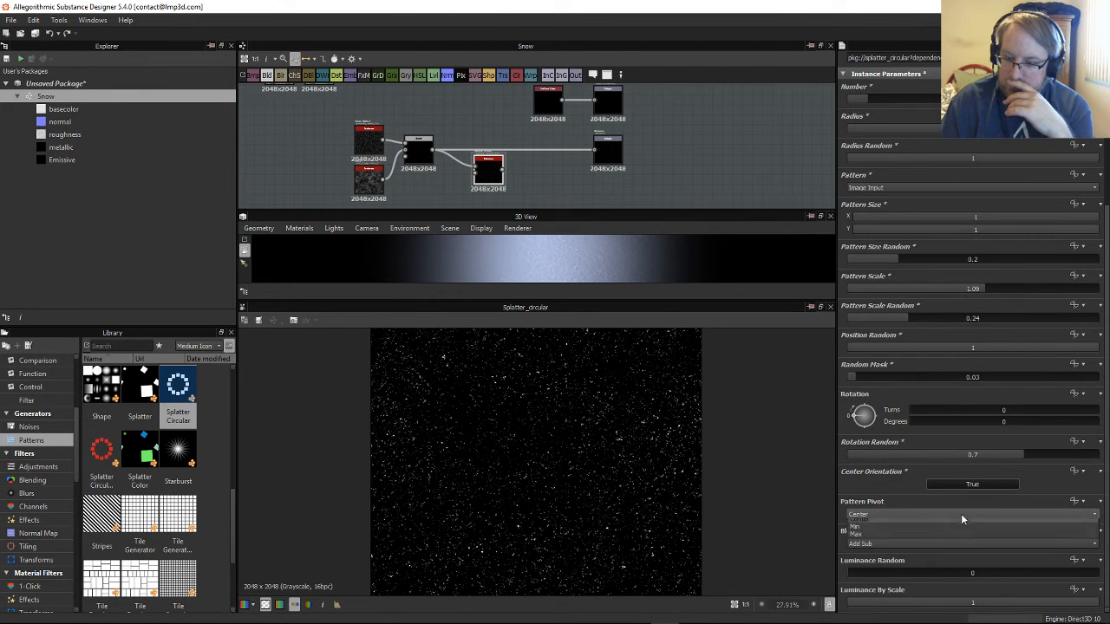
left_click(883, 528)
left_click(883, 515)
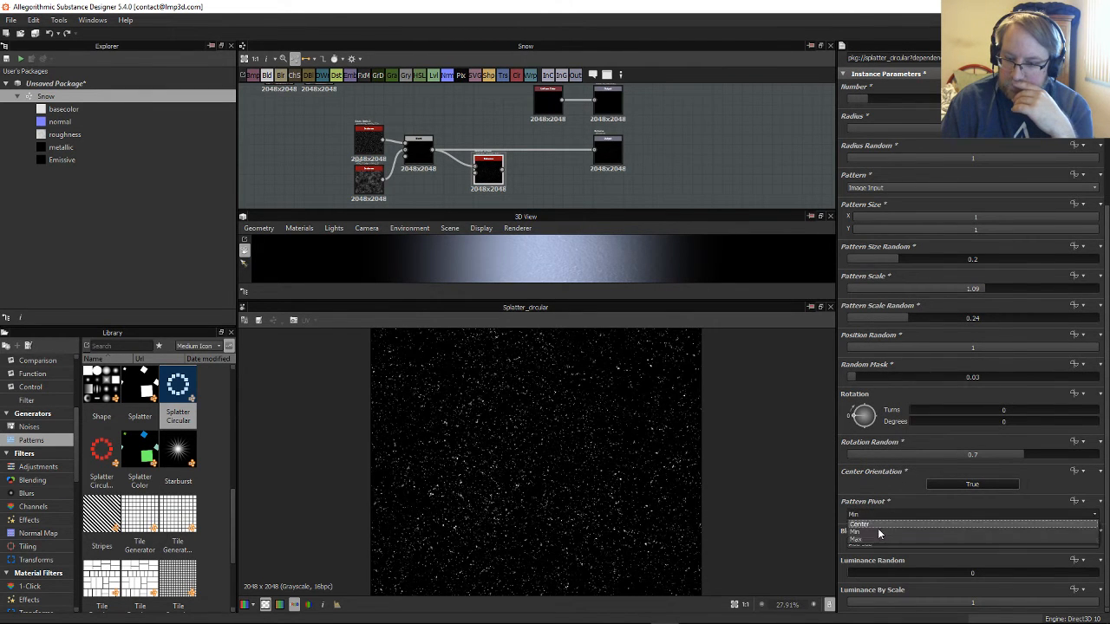
left_click(875, 543)
scroll(661, 504, "up", 3)
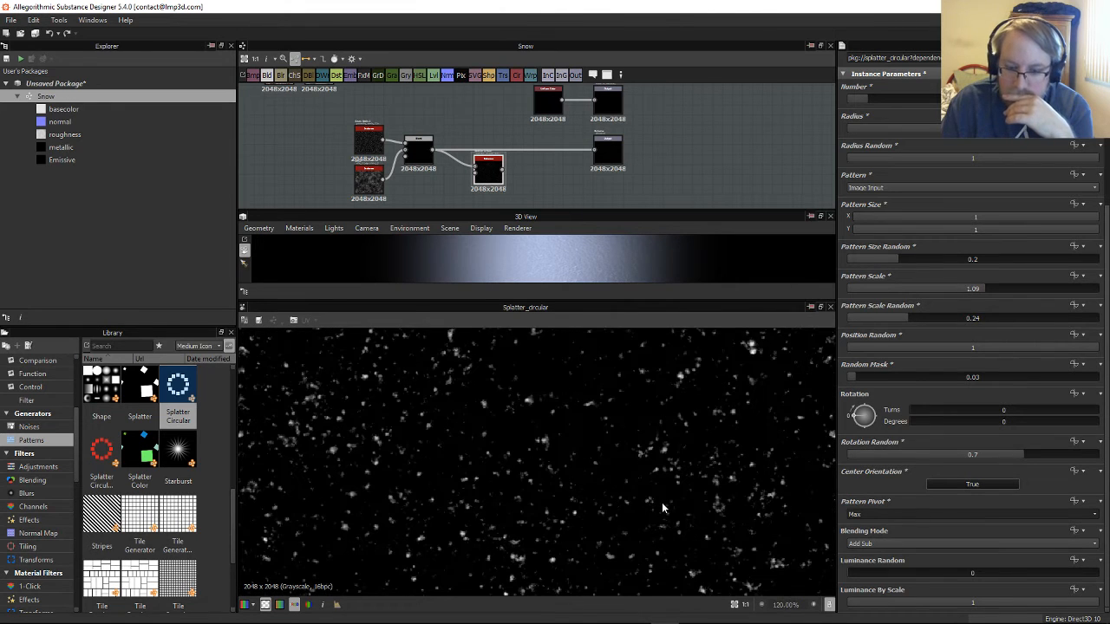
scroll(662, 502, "down", 4)
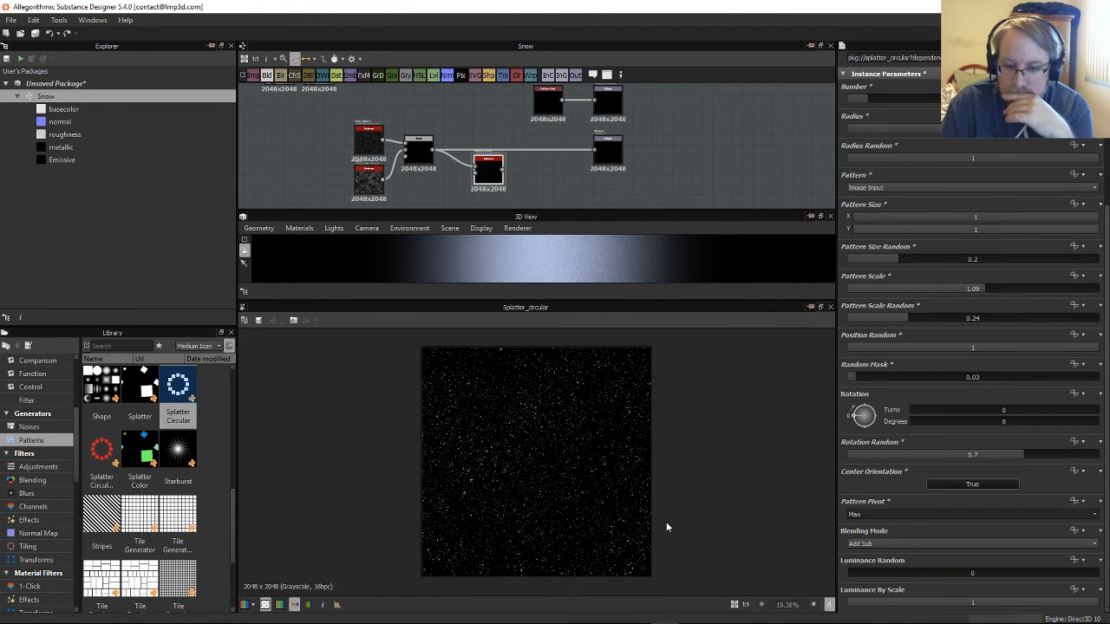
Step: Set the splatter's Blending Mode to Max, Luminance Random to 0.29 and Luminance By Scale to 0.34
left_click(898, 543)
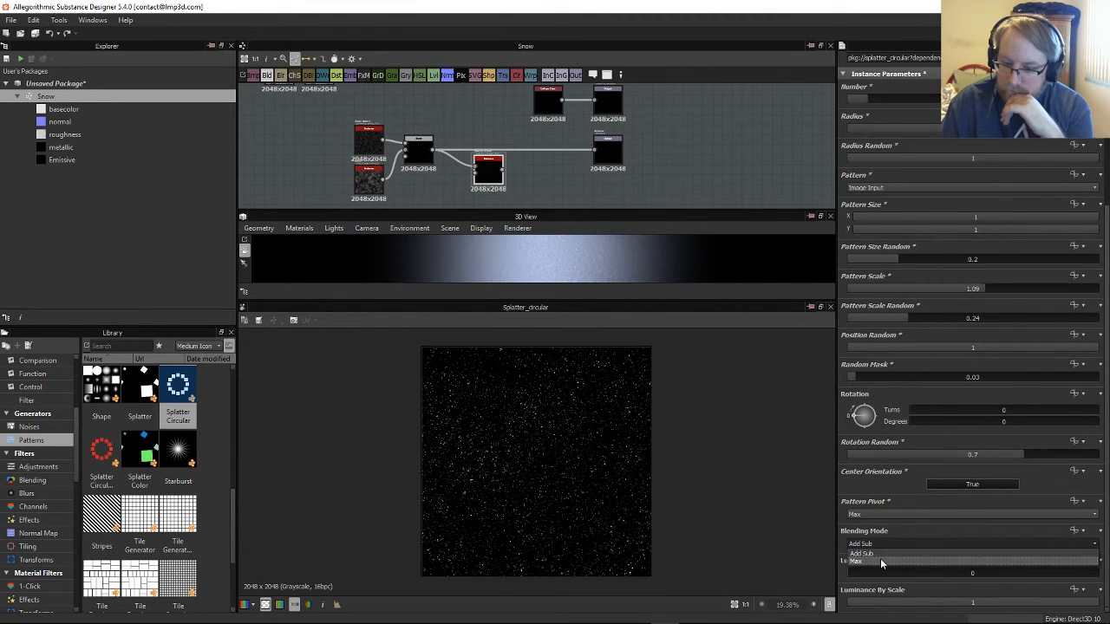
left_click(883, 561)
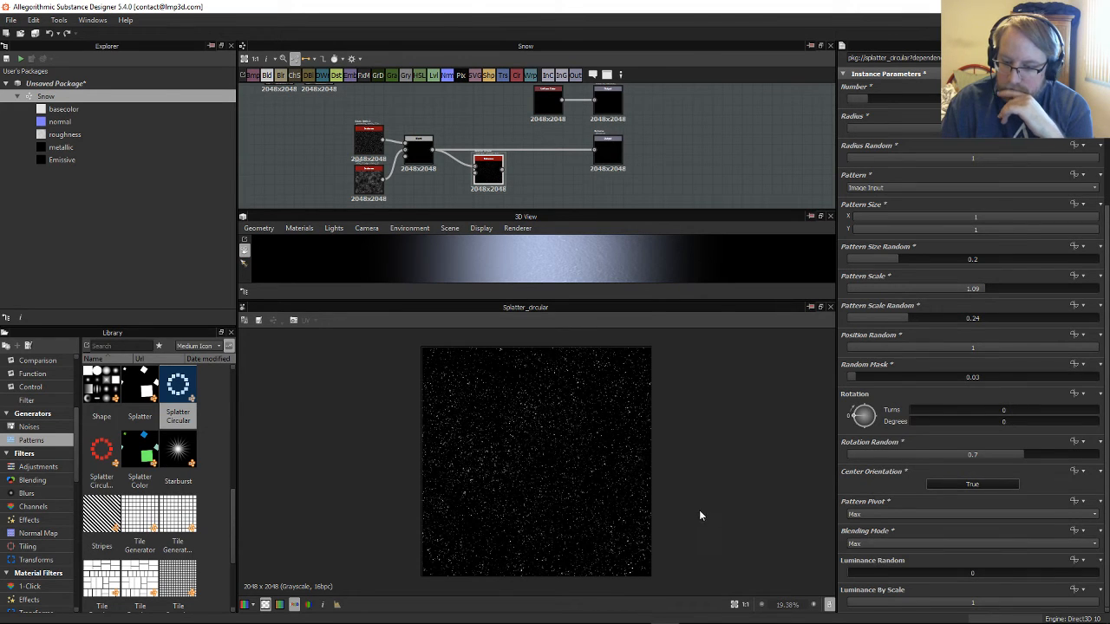
scroll(704, 515, "down", 1)
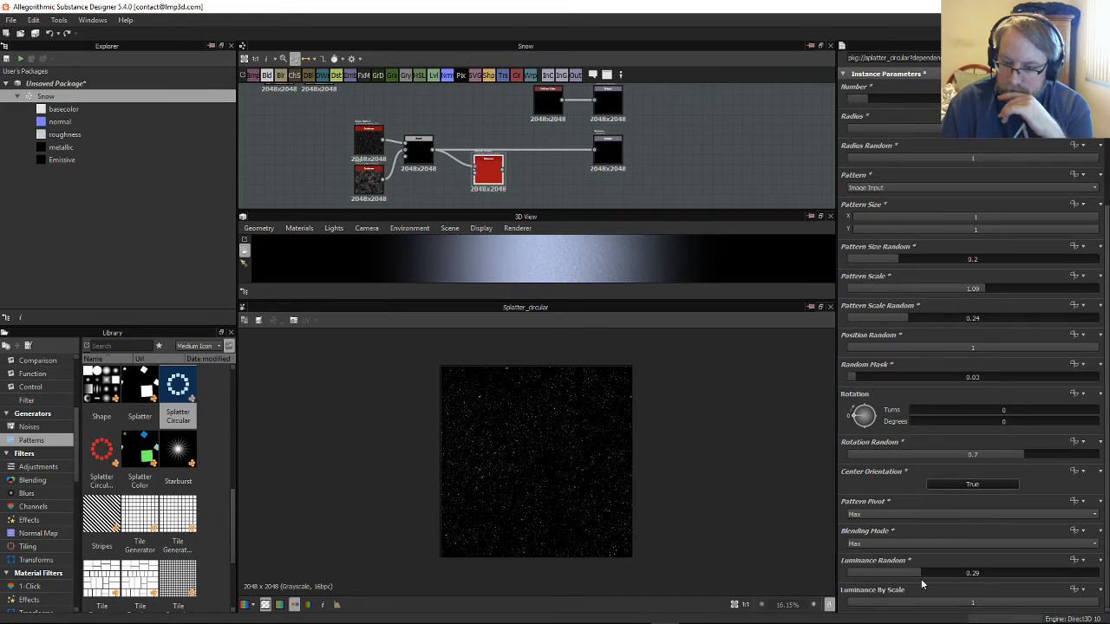
left_click_drag(973, 602, 933, 607)
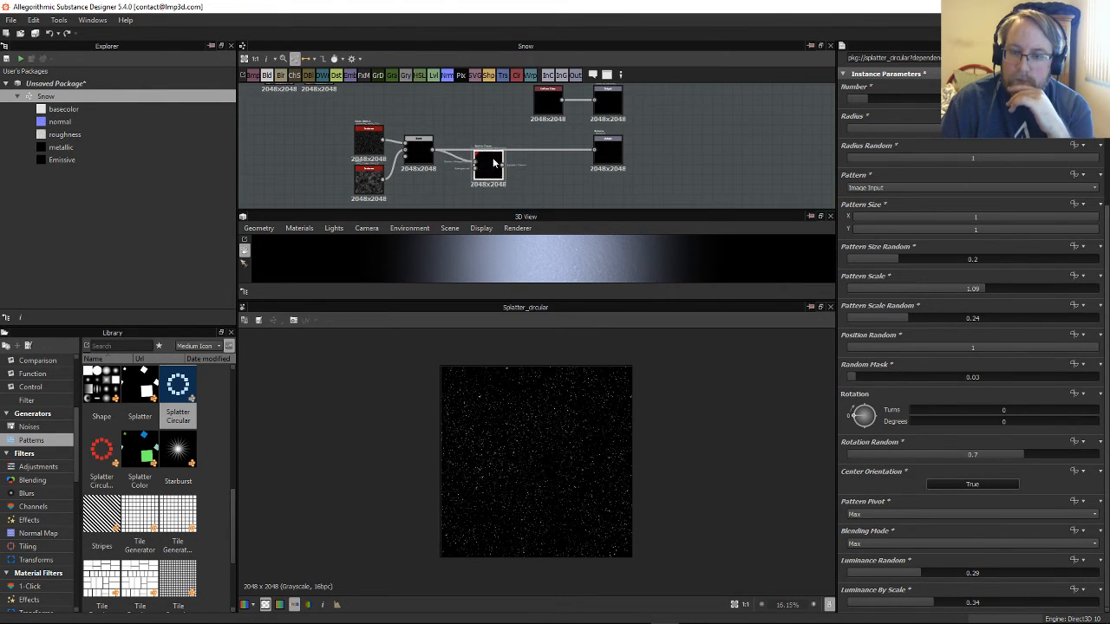
Step: Connect the Splatter Circular result to the Emissive output and enlarge the 3D view to inspect the sparkles on the snow
scroll(493, 162, "up", 5)
scroll(481, 150, "down", 5)
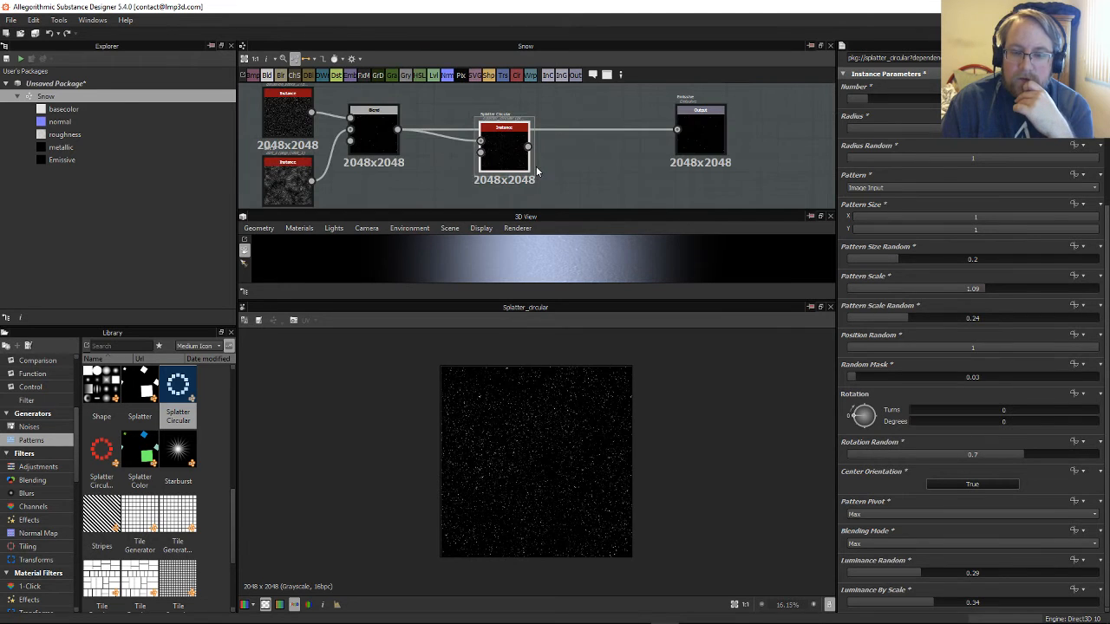
left_click_drag(686, 129, 683, 130)
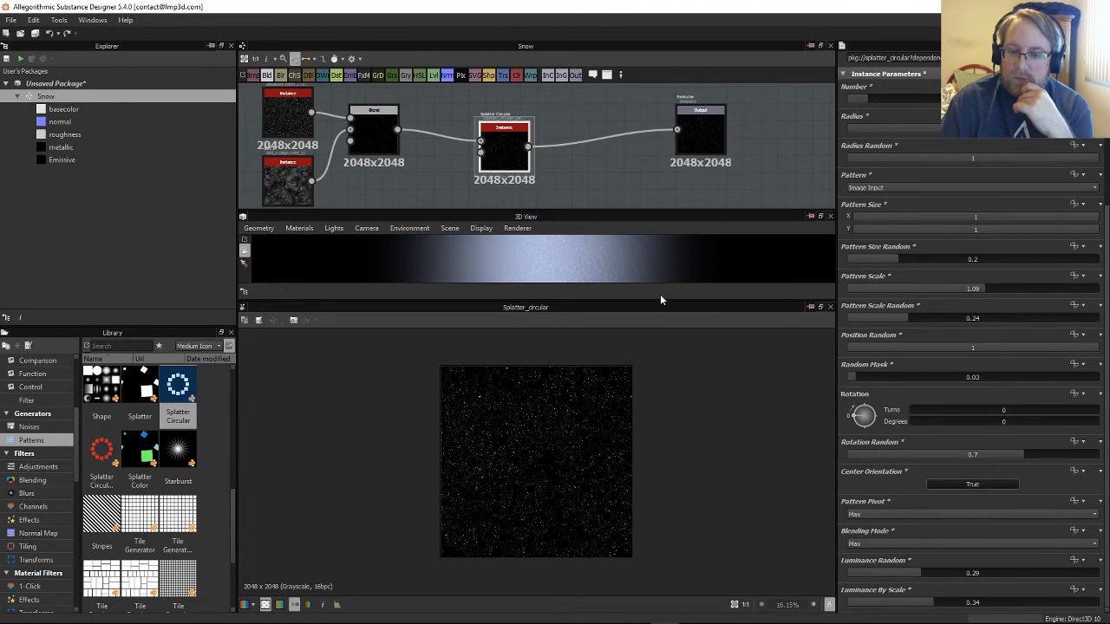
left_click_drag(650, 302, 650, 539)
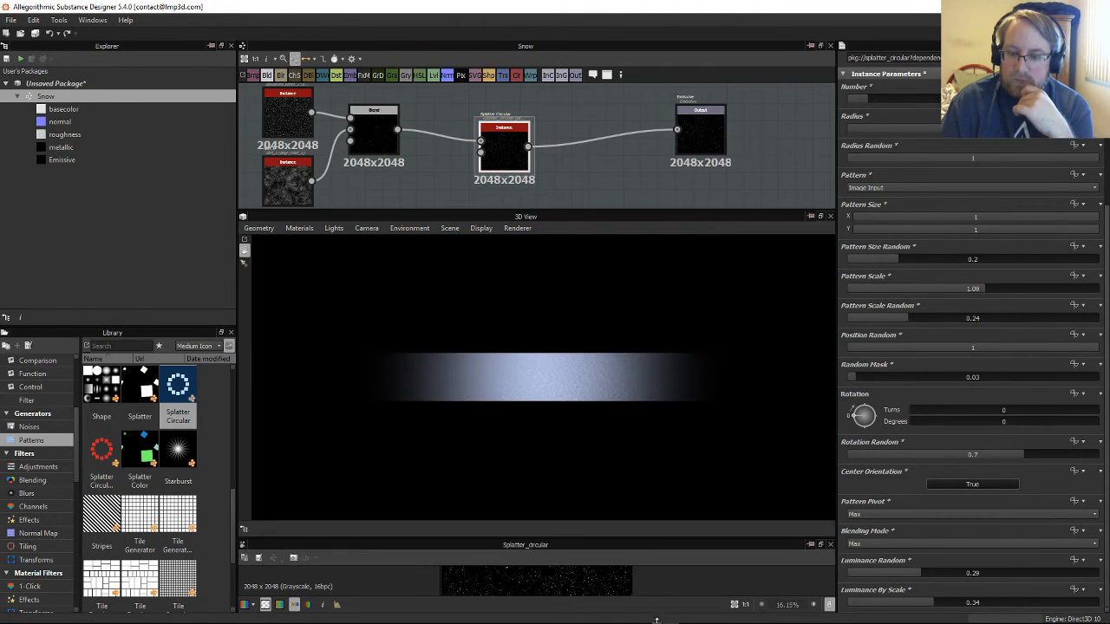
left_click_drag(544, 429, 661, 378)
scroll(689, 382, "up", 5)
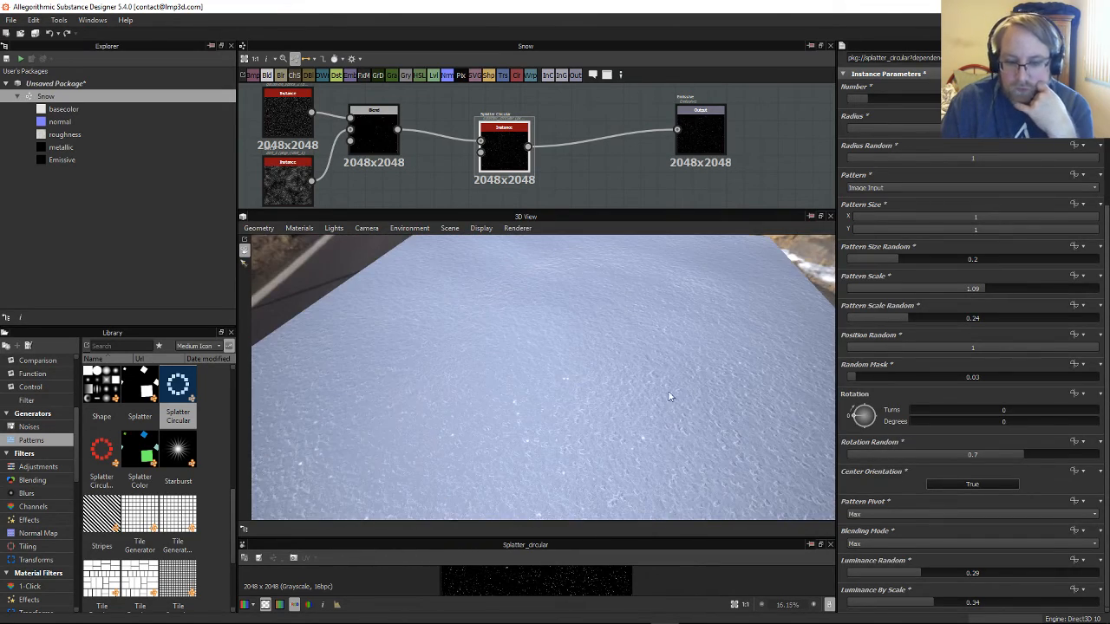
left_click_drag(607, 305, 548, 365)
Step: Move the Splatter Circular node closer to the Blend and insert a Levels node on its link to the Emissive output
middle_click_drag(550, 181, 573, 236)
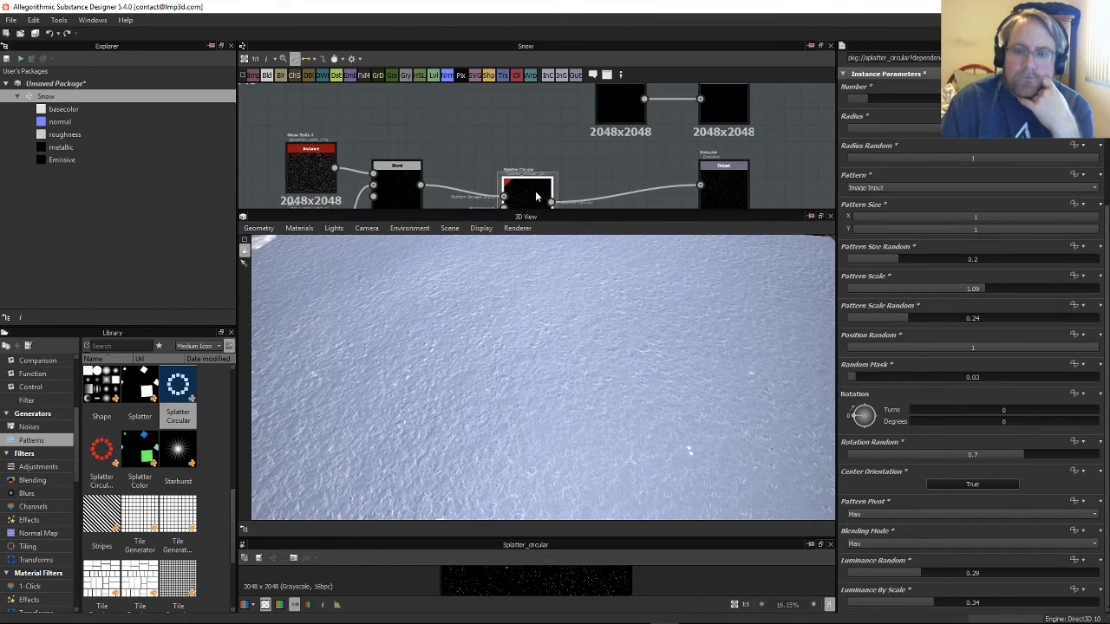
left_click_drag(535, 196, 491, 179)
middle_click_drag(547, 161, 438, 79)
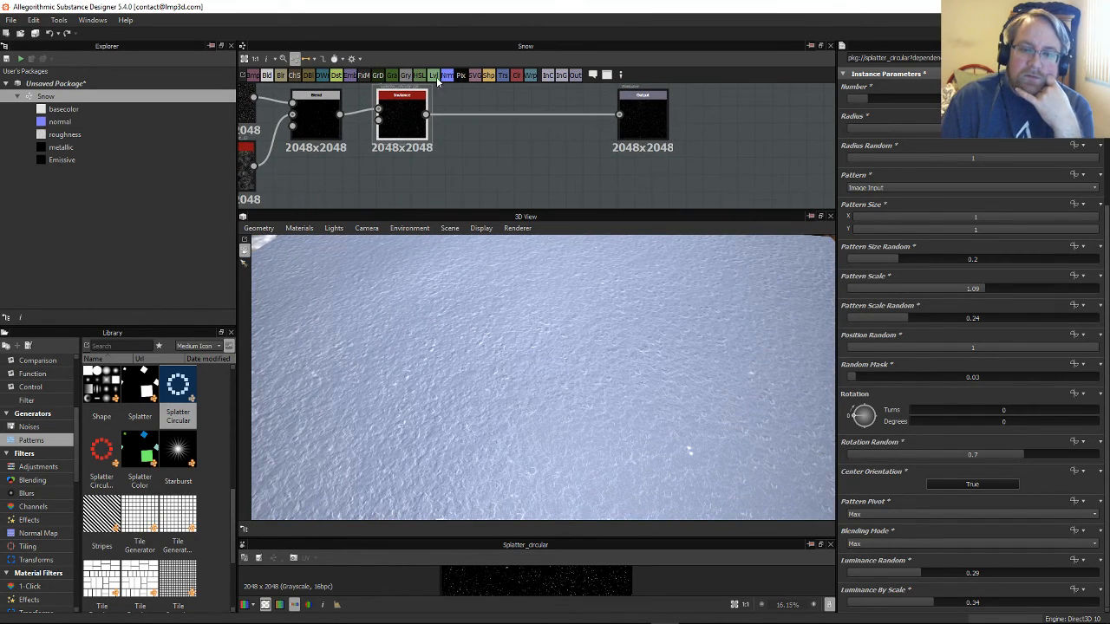
left_click_drag(474, 141, 477, 138)
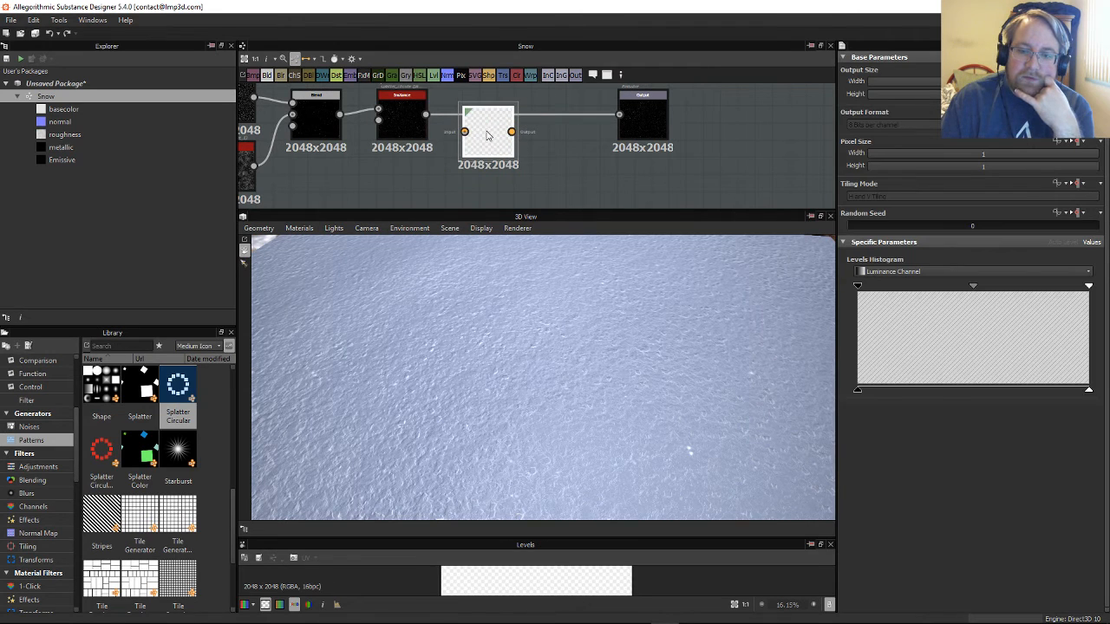
key("ctrl+z")
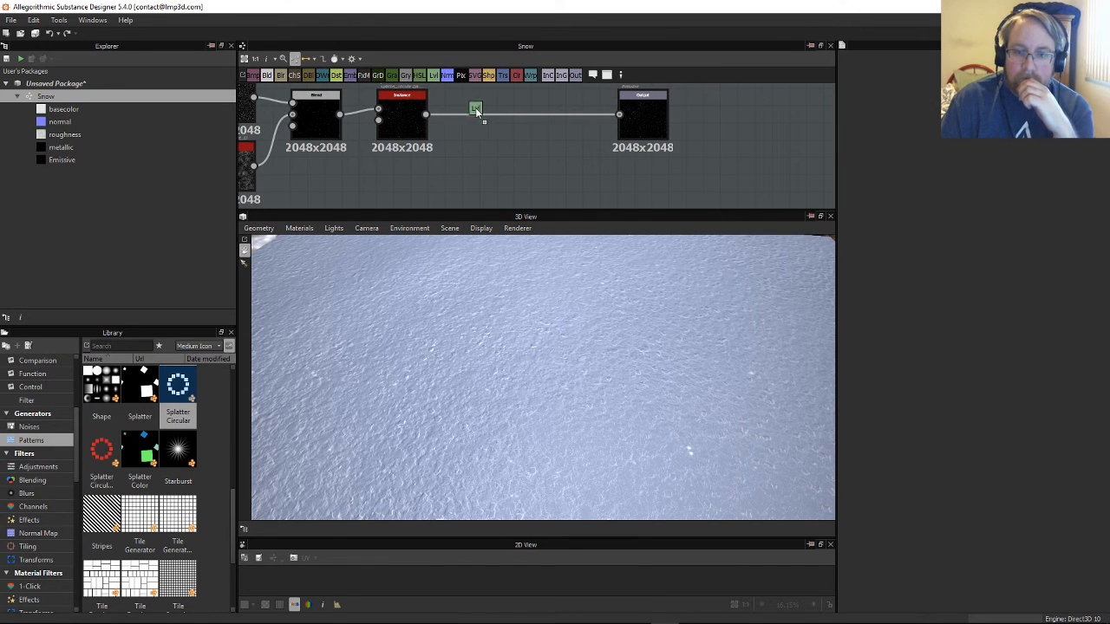
left_click_drag(480, 113, 480, 113)
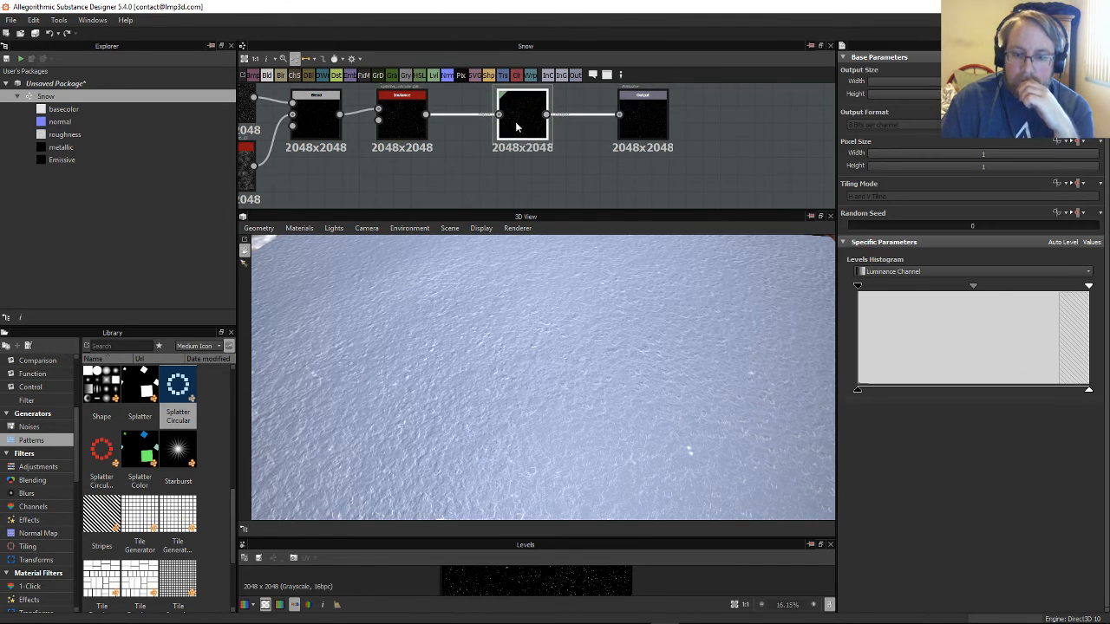
Step: Brighten the sparkles in Levels by lowering the white input point and shifting the midtone towards black, judging the result on the plane
left_click_drag(1080, 286, 952, 299)
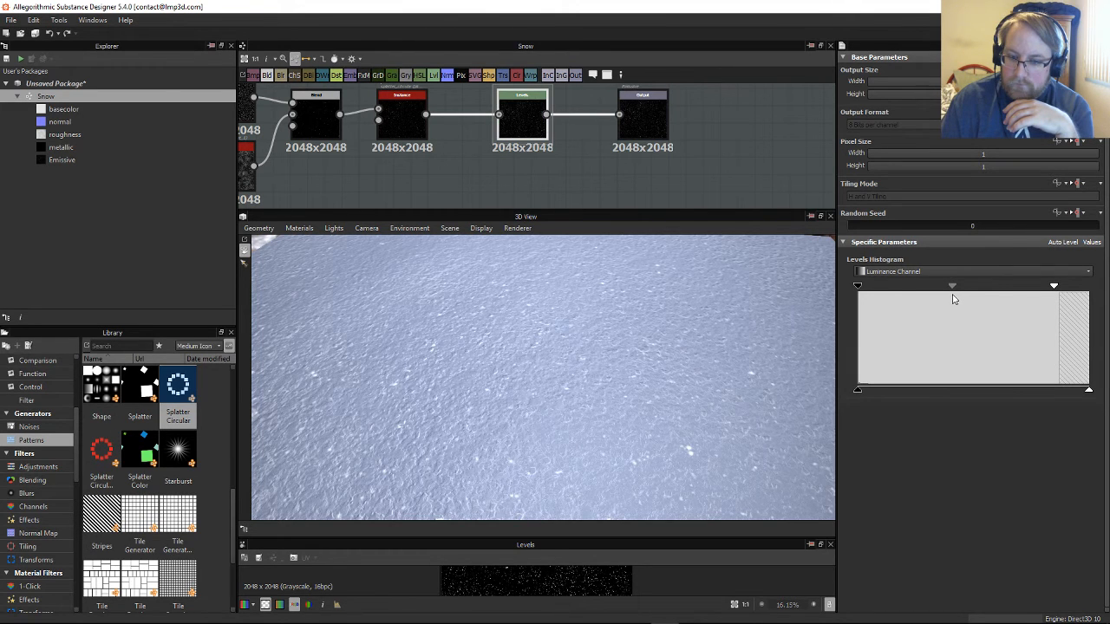
left_click_drag(562, 361, 601, 369)
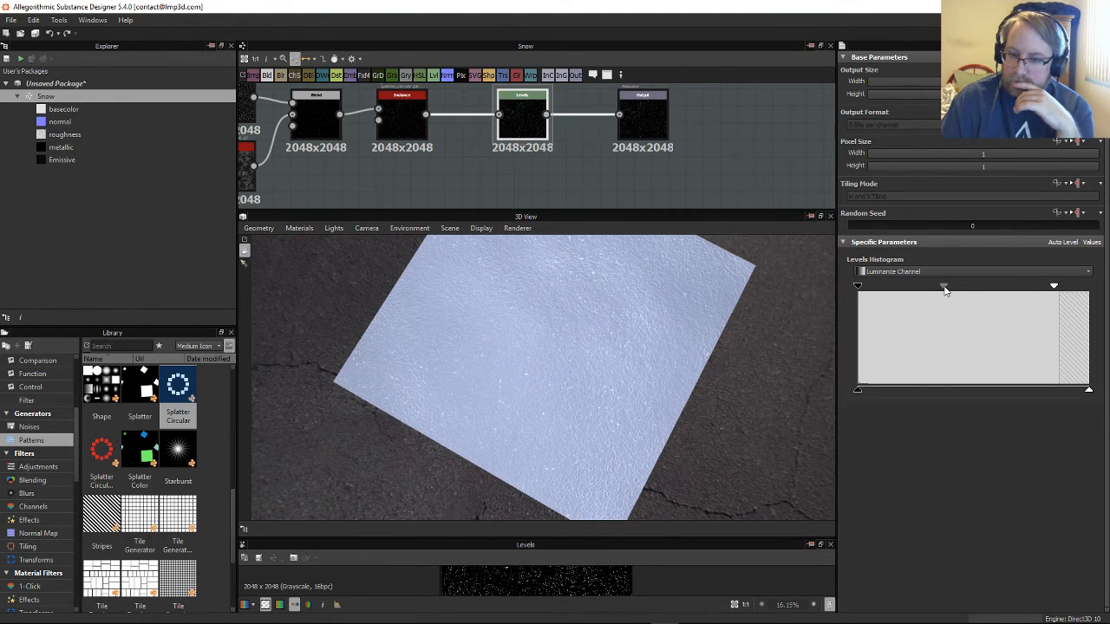
left_click_drag(945, 291, 942, 293)
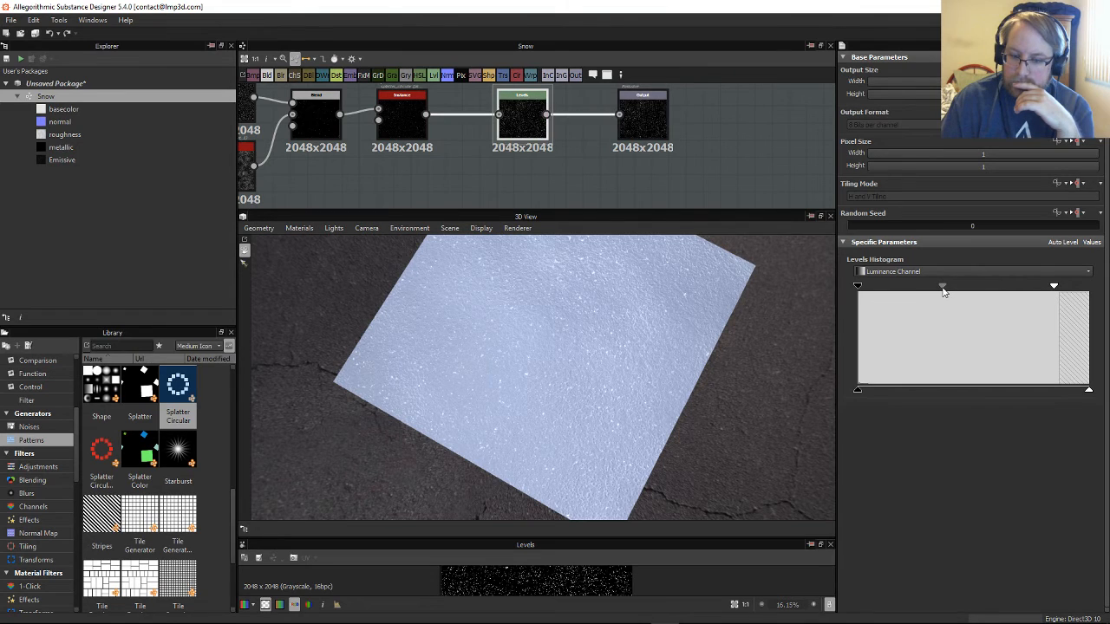
left_click_drag(777, 321, 671, 363)
scroll(671, 363, "up", 6)
left_click_drag(639, 313, 862, 325)
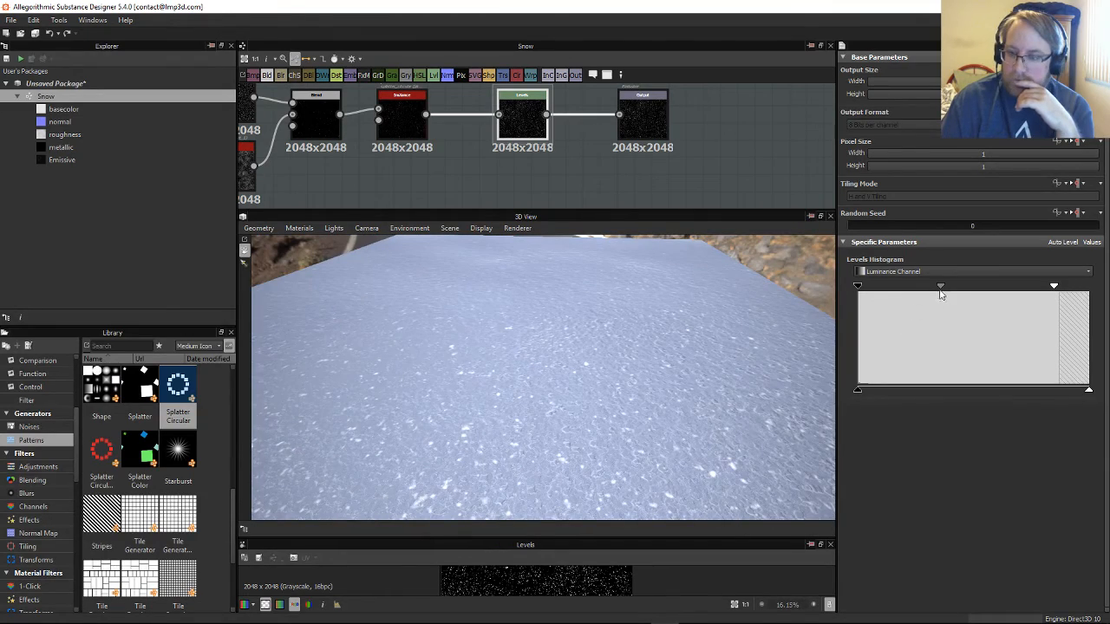
left_click_drag(669, 293, 514, 382)
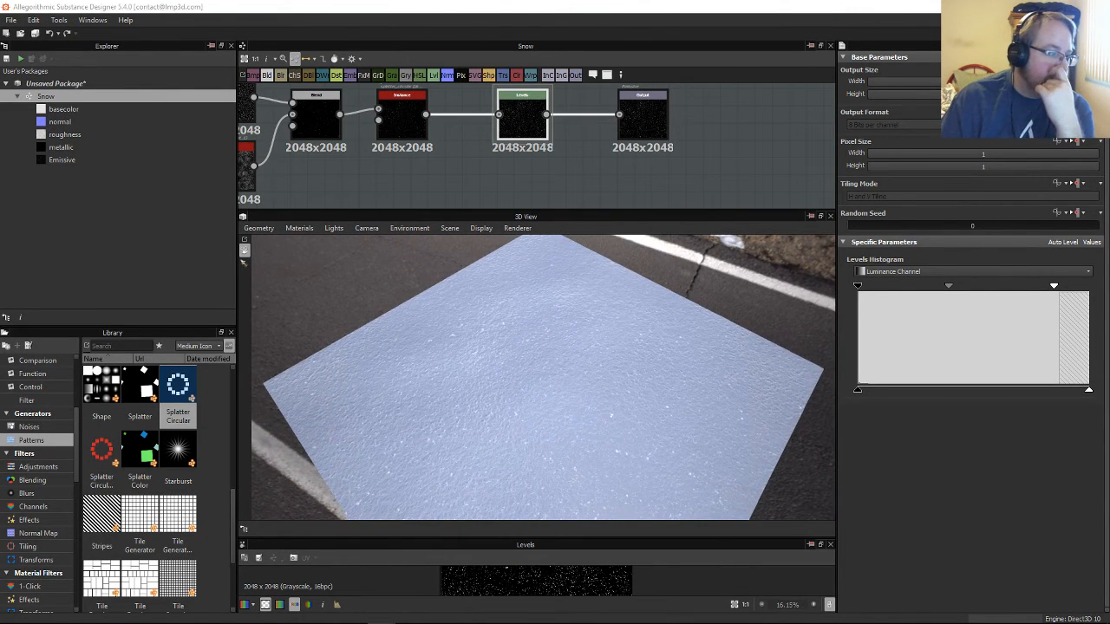
left_click_drag(437, 319, 488, 217)
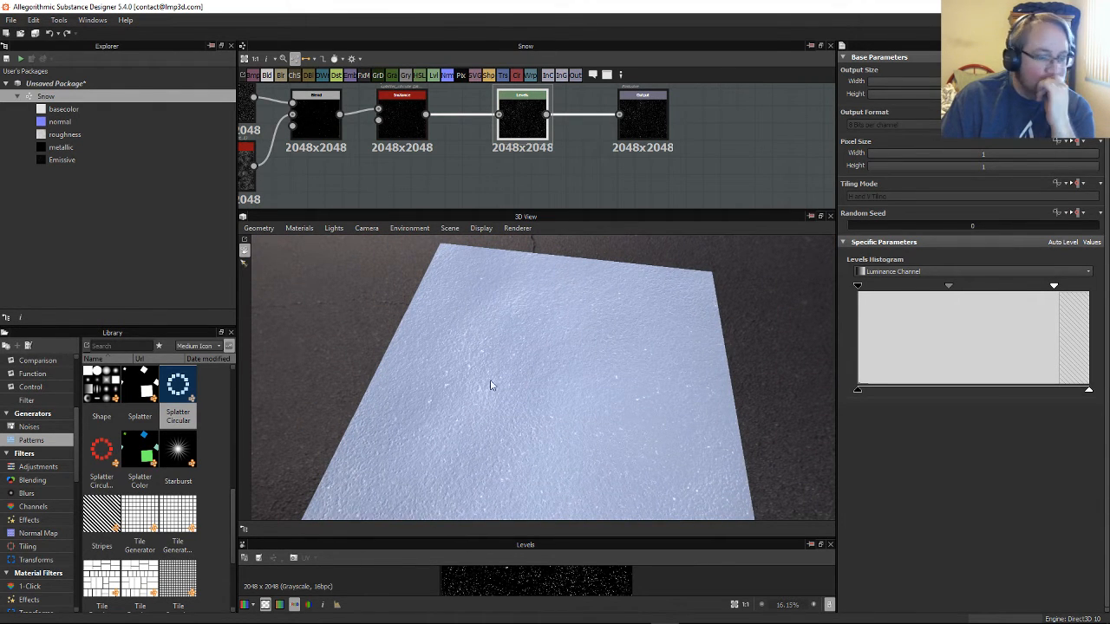
left_click_drag(490, 385, 559, 445)
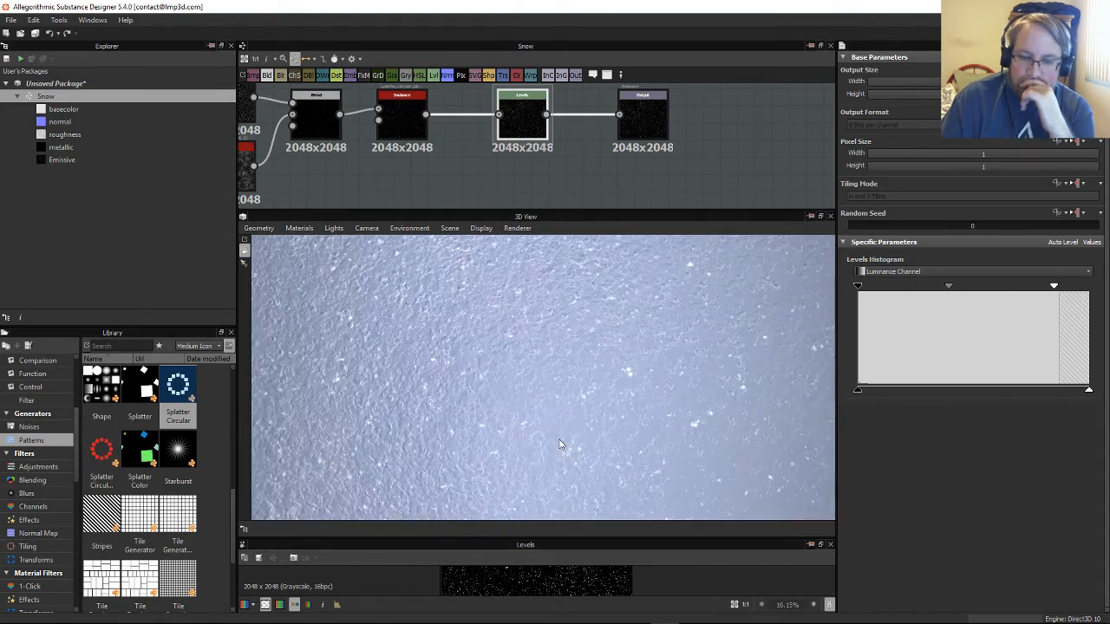
scroll(560, 444, "up", 3)
scroll(559, 442, "down", 5)
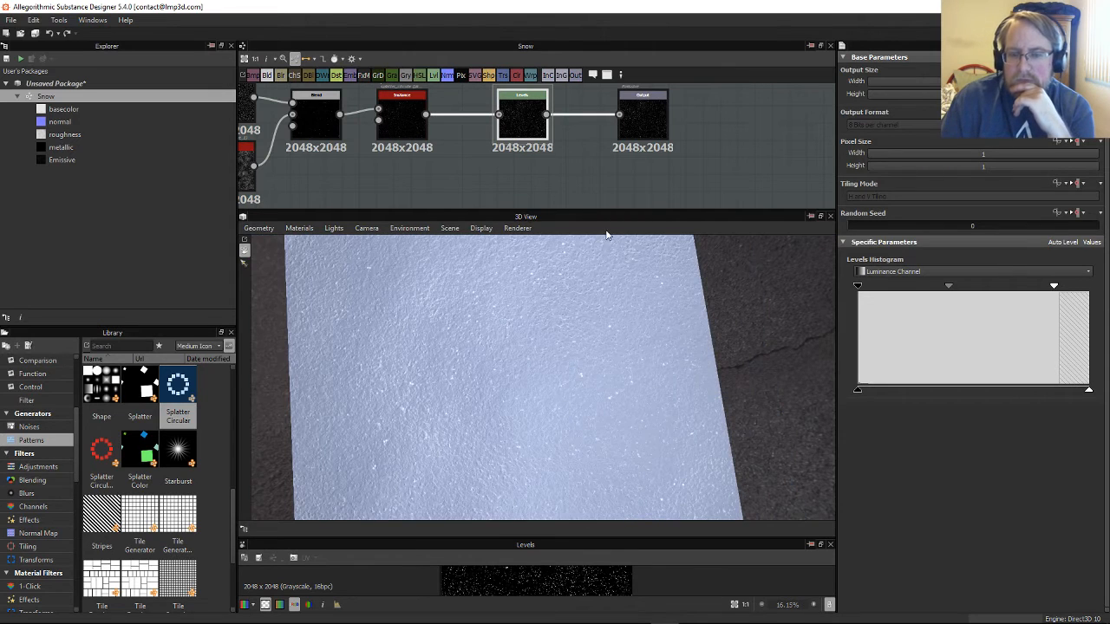
Step: Enlarge the graph view and open the parameters of the Uniform Color node feeding the Base Color output
left_click_drag(618, 210, 621, 328)
middle_click_drag(703, 208, 671, 465)
middle_click_drag(696, 179, 684, 214)
scroll(670, 189, "up", 4)
middle_click_drag(669, 108, 682, 251)
scroll(659, 199, "down", 1)
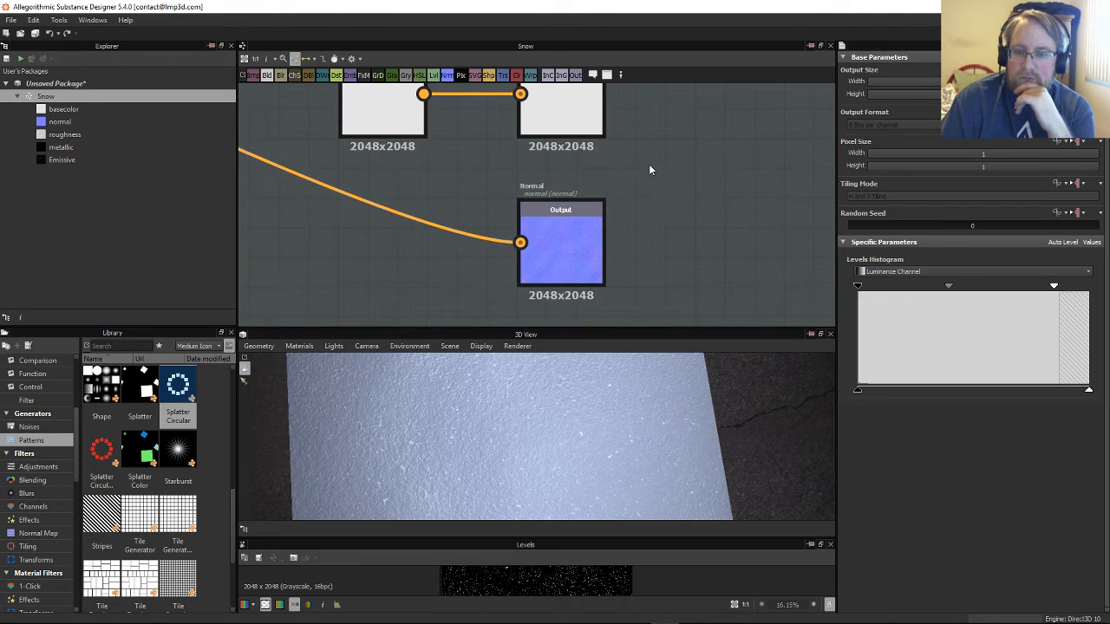
middle_click_drag(648, 168, 676, 224)
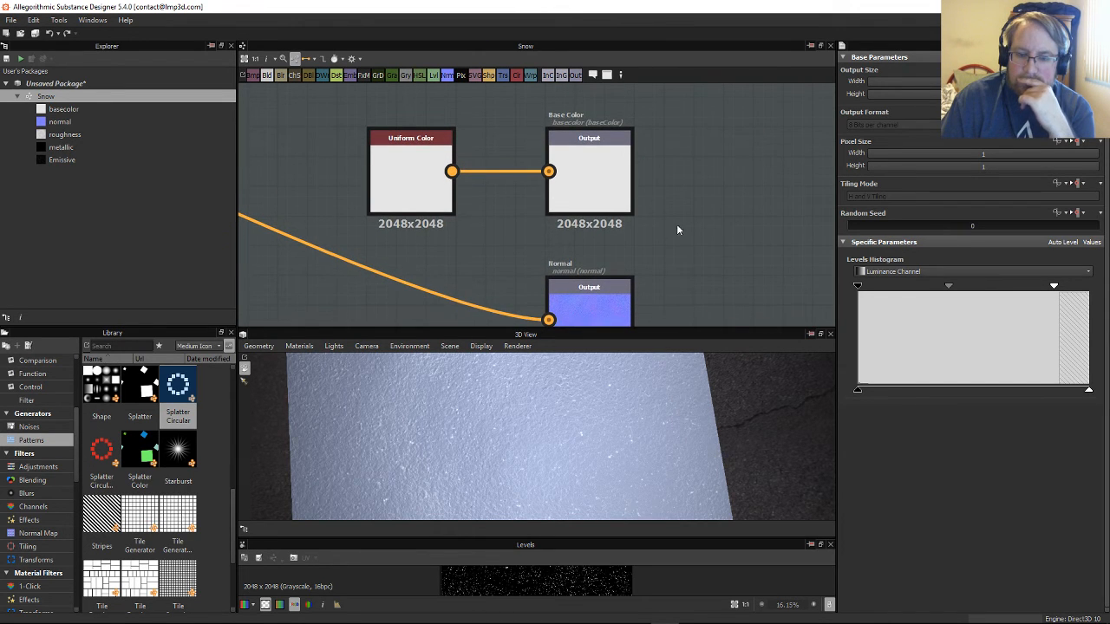
left_click_drag(593, 435, 620, 373)
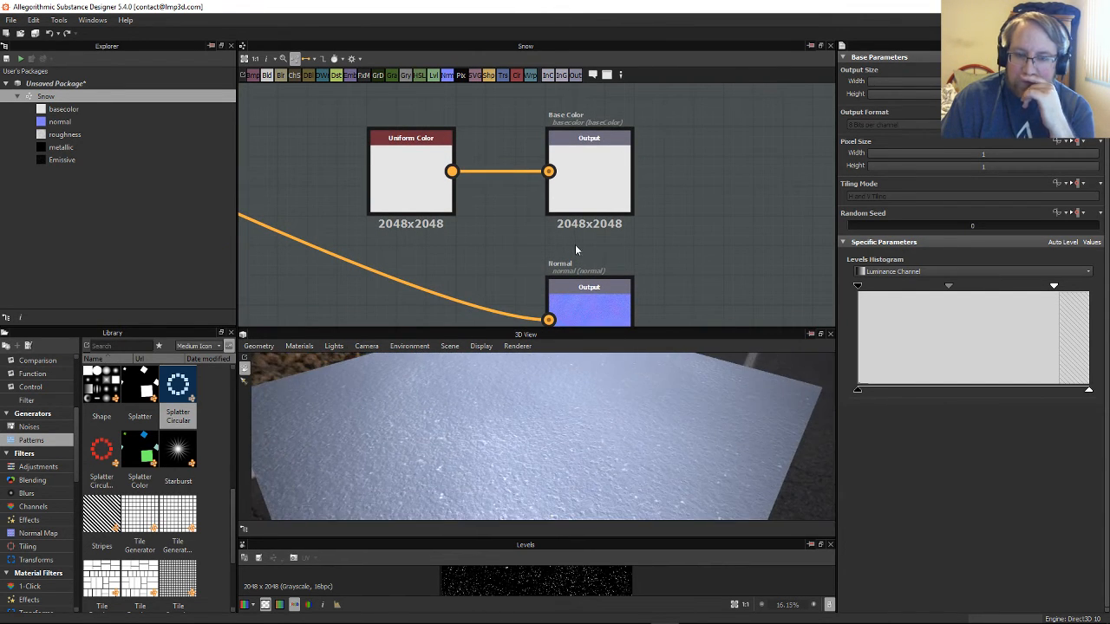
left_click(393, 190)
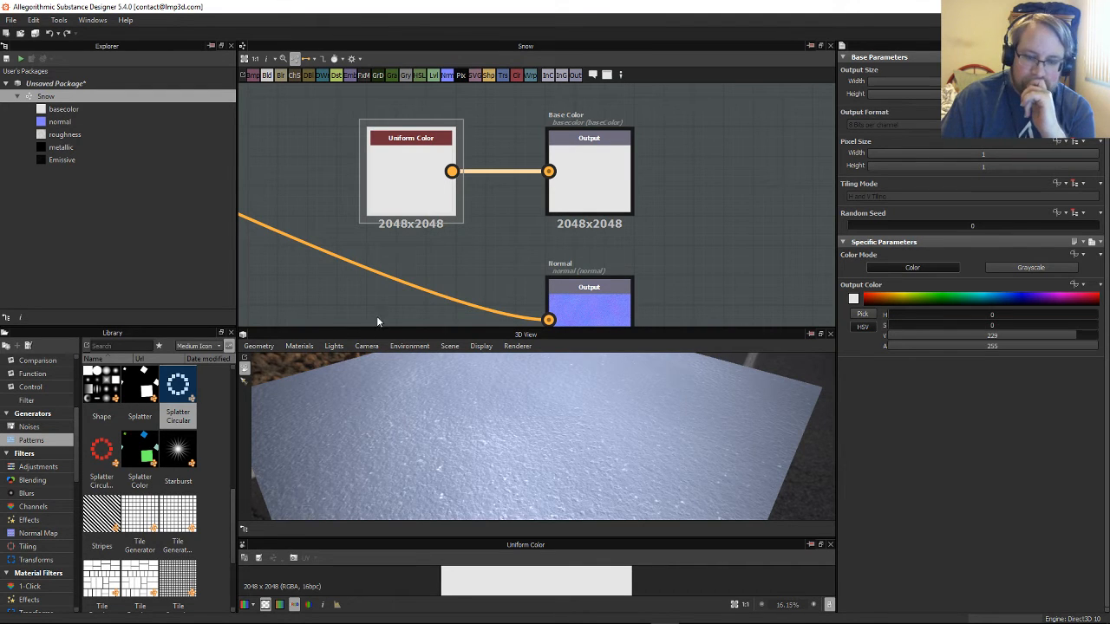
Step: Add a Gradient Map node fed by the last node of the framed snow detail group, placed before the Base Color output
scroll(621, 276, "down", 5)
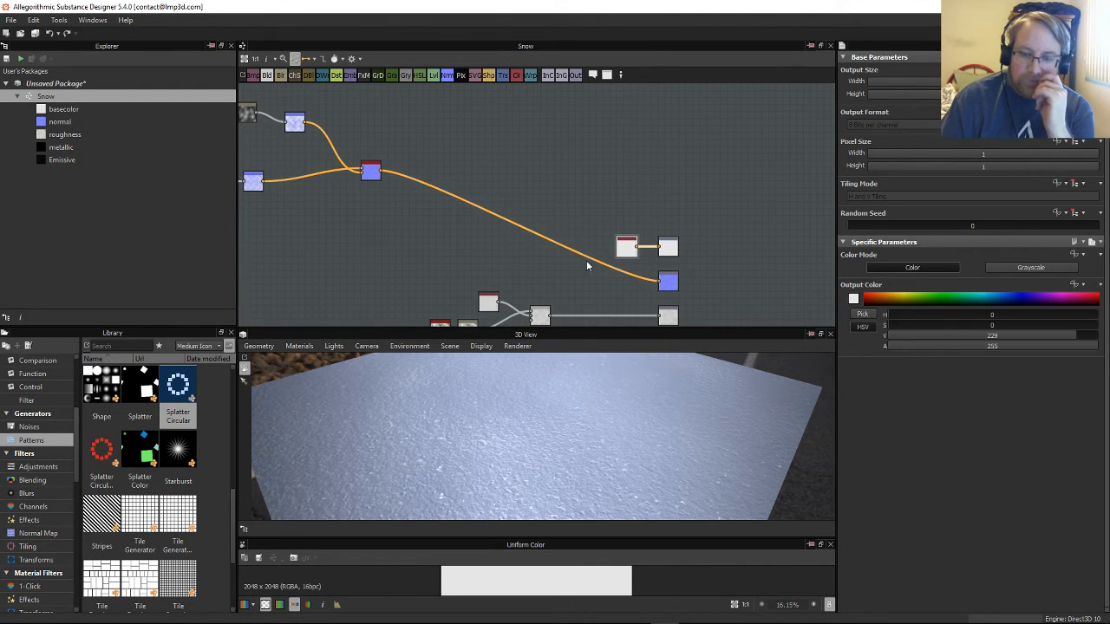
scroll(549, 221, "up", 4)
middle_click_drag(433, 213, 751, 208)
scroll(737, 208, "down", 3)
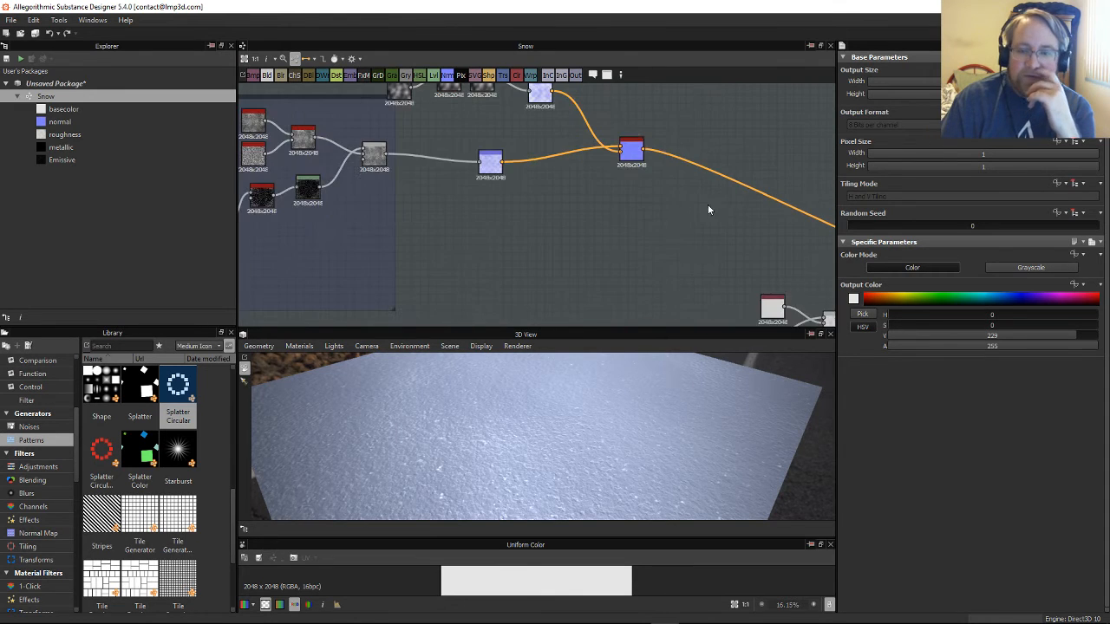
middle_click_drag(632, 200, 552, 313)
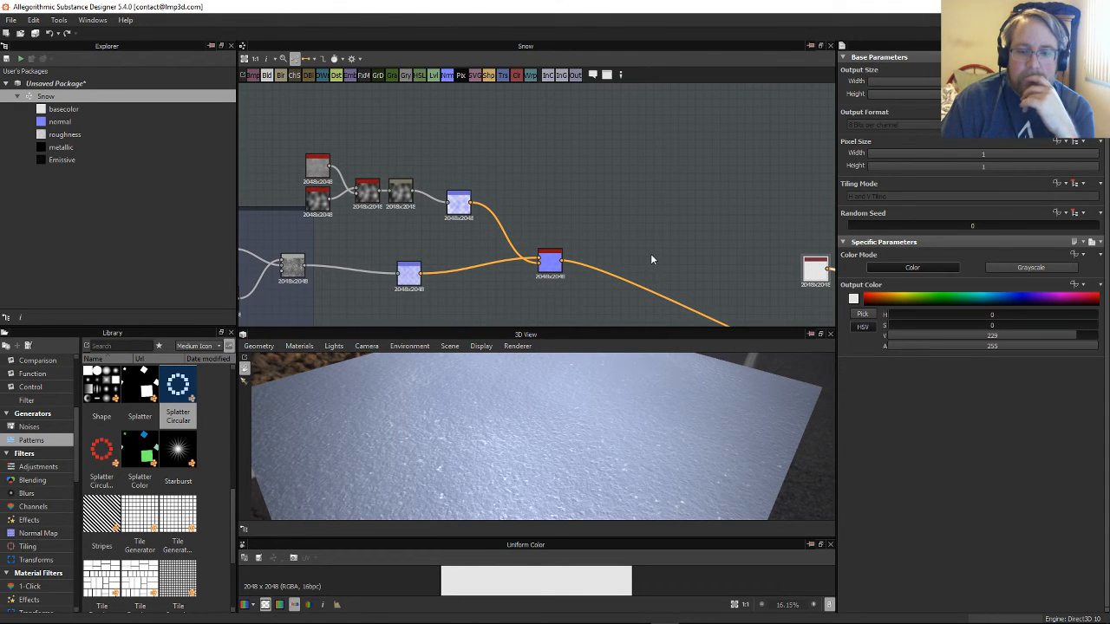
middle_click_drag(644, 290, 540, 249)
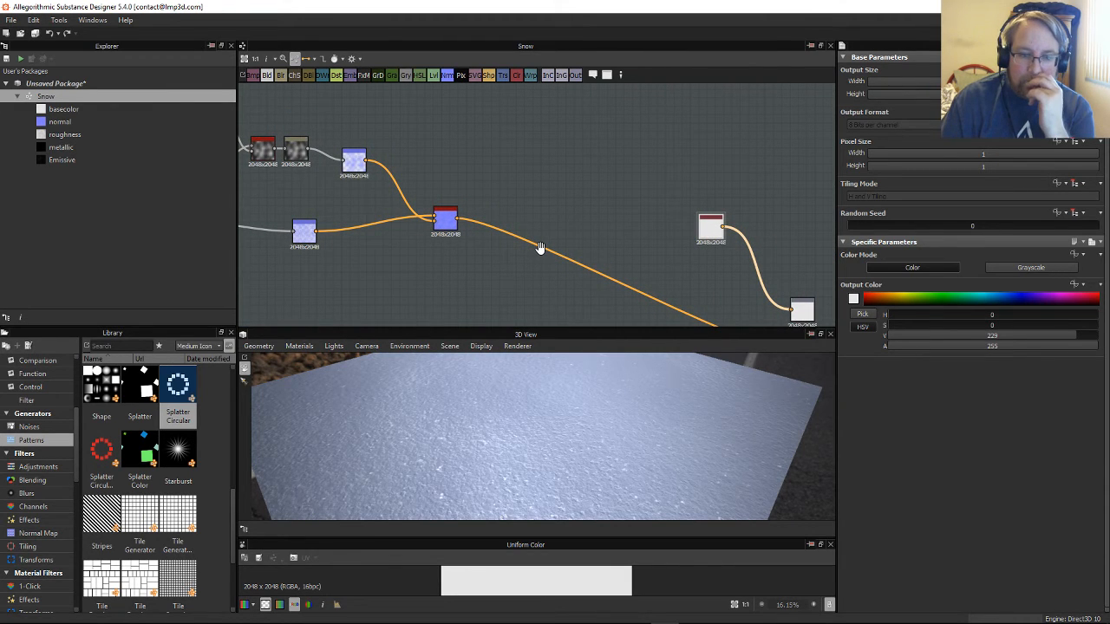
middle_click_drag(540, 248, 698, 237)
middle_click_drag(532, 283, 414, 264)
scroll(341, 227, "down", 1)
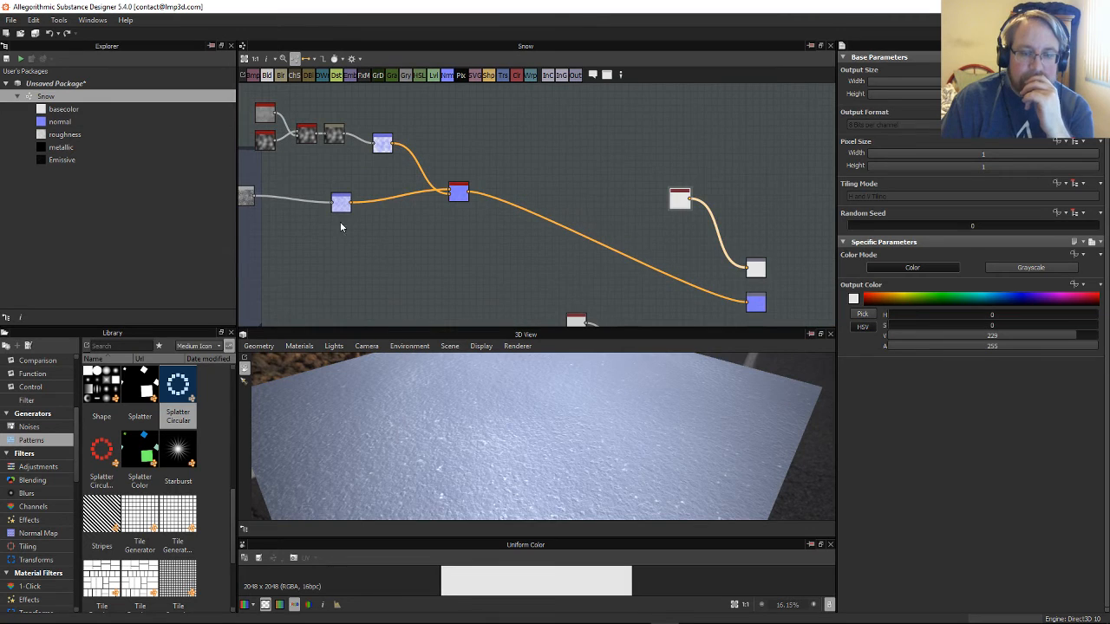
left_click_drag(254, 195, 507, 141)
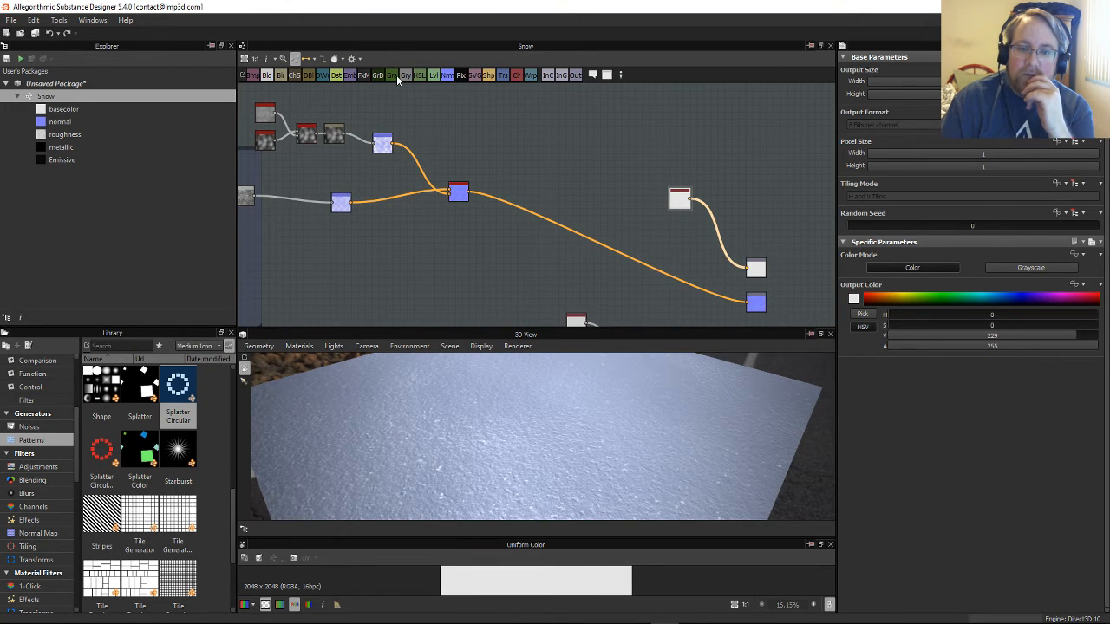
left_click_drag(621, 153, 577, 167)
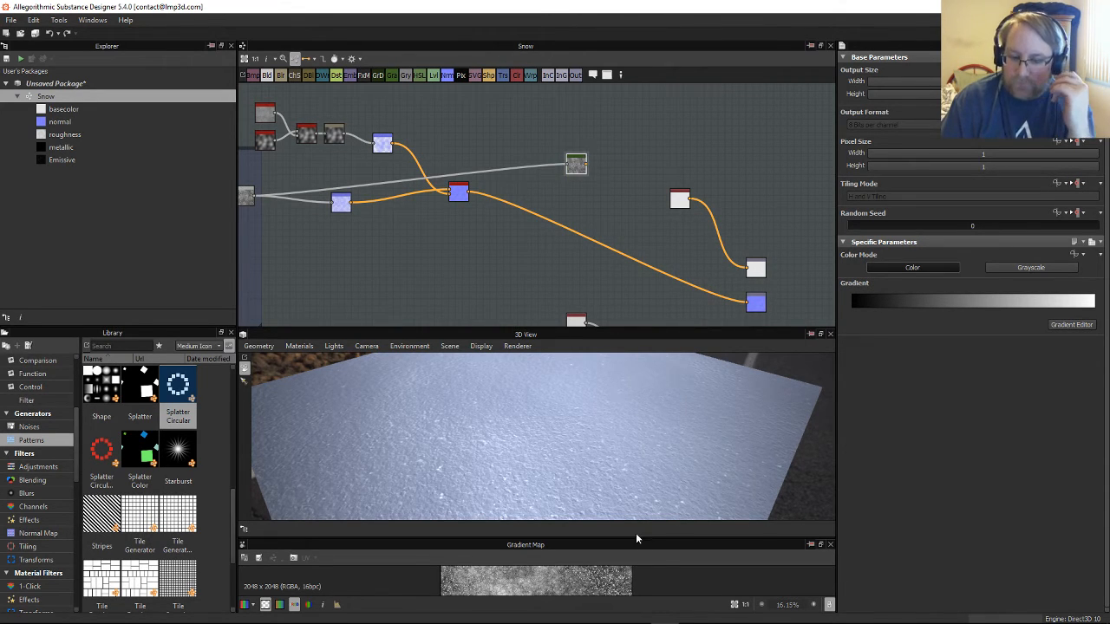
Step: Enlarge the 2D view to show the gradient result and move the Gradient Map node beside the Uniform Color node
left_click_drag(636, 537, 636, 335)
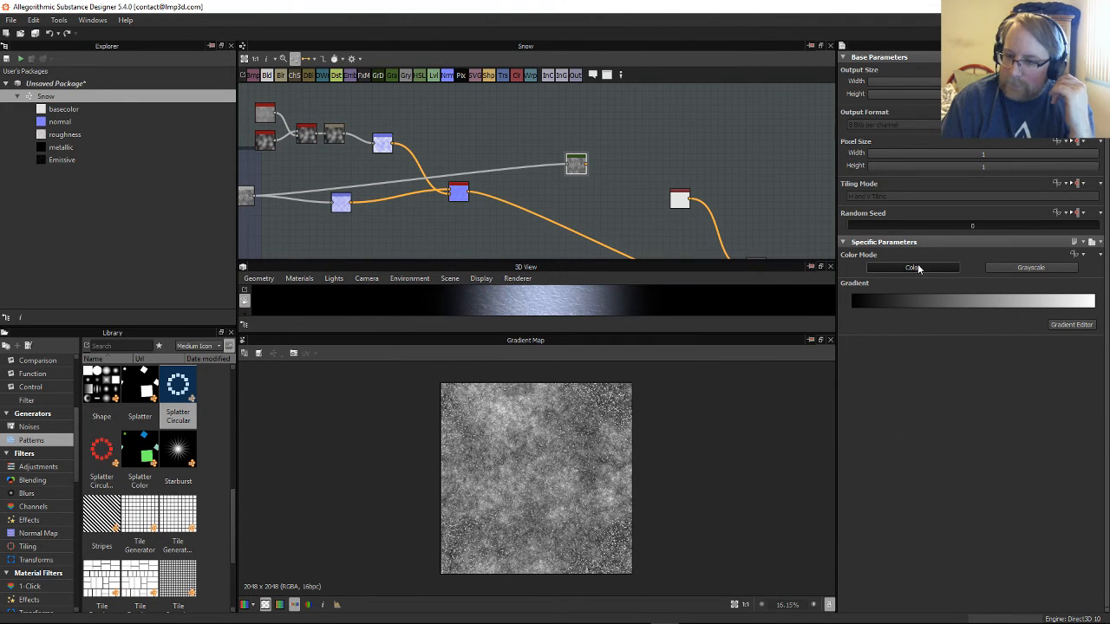
middle_click_drag(649, 186, 500, 129)
left_click_drag(433, 113, 518, 169)
scroll(631, 462, "up", 4)
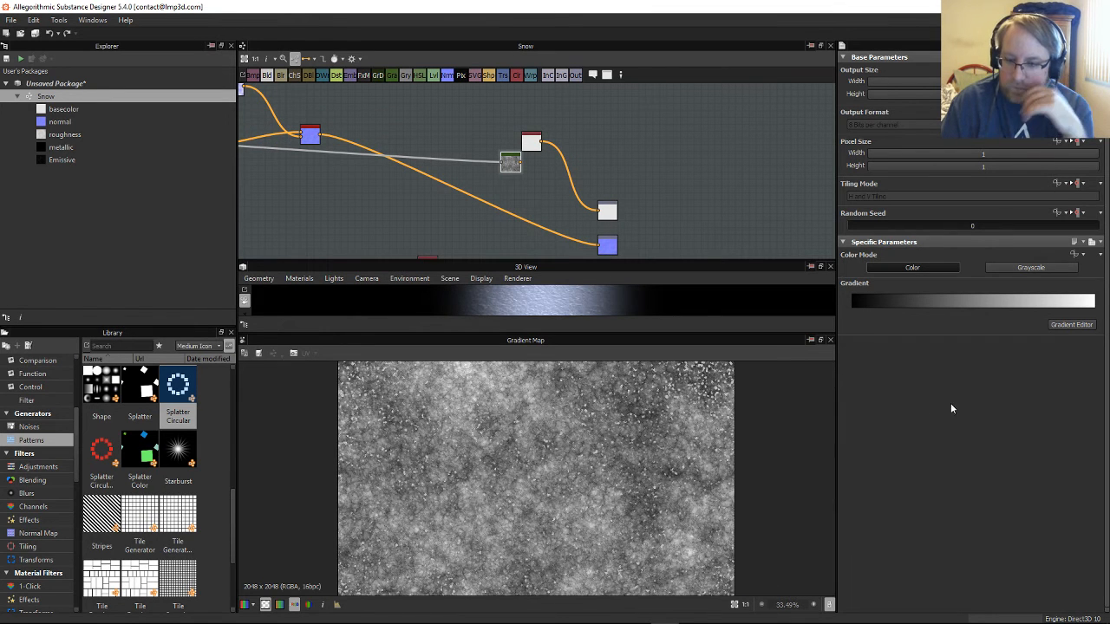
Step: Add a gradient key at position 0.06 and color it light blue, RGB 188, 230, 255
left_click(861, 309)
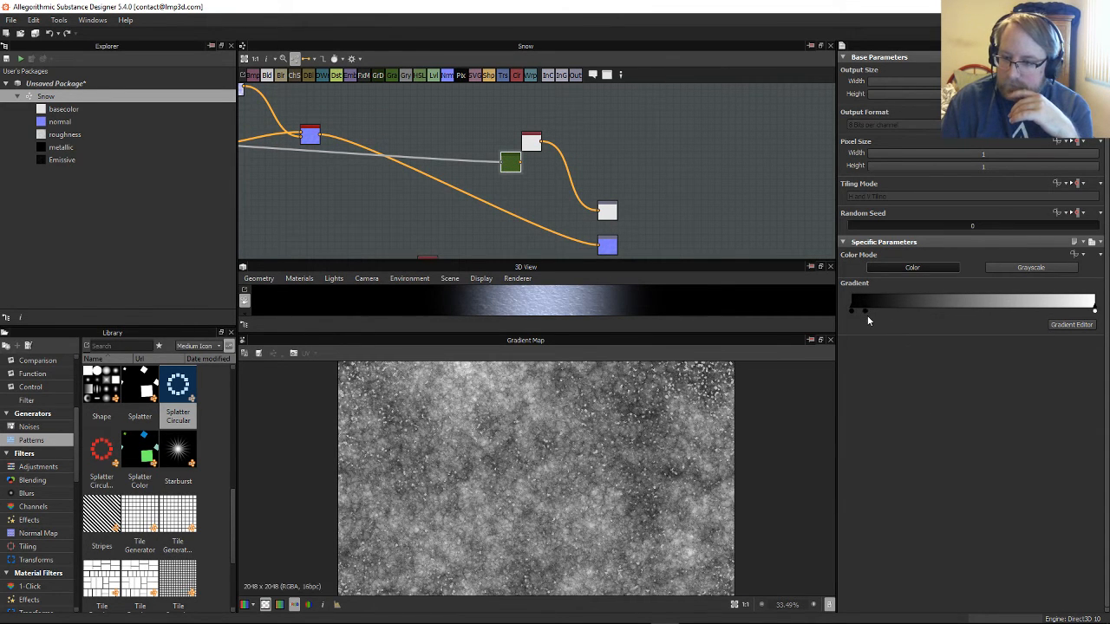
double_click(865, 313)
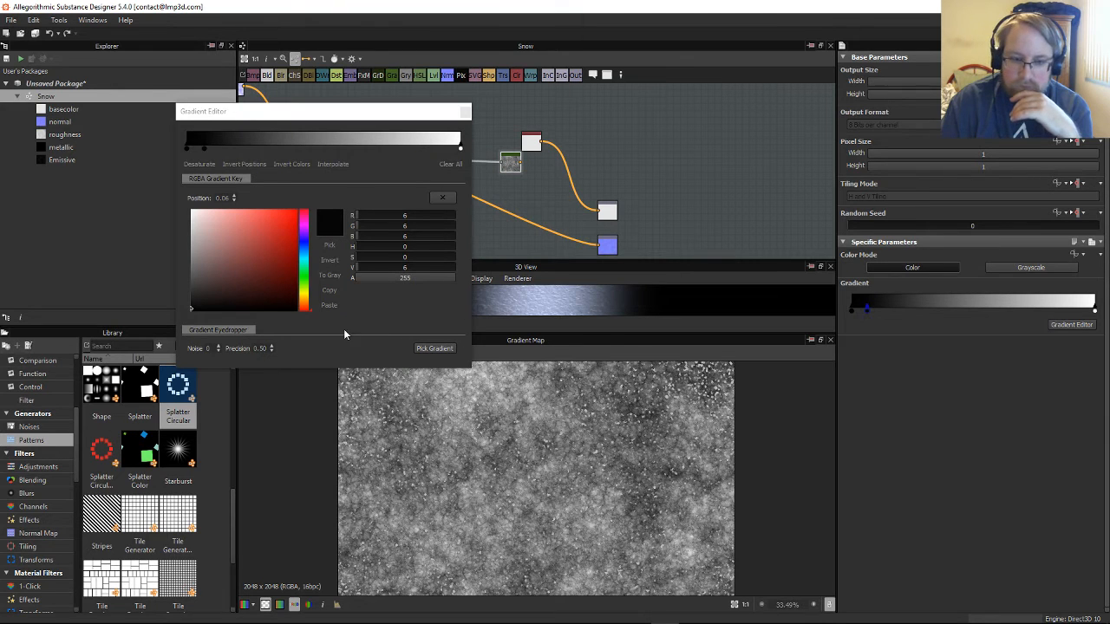
left_click(225, 249)
left_click_drag(200, 225, 221, 209)
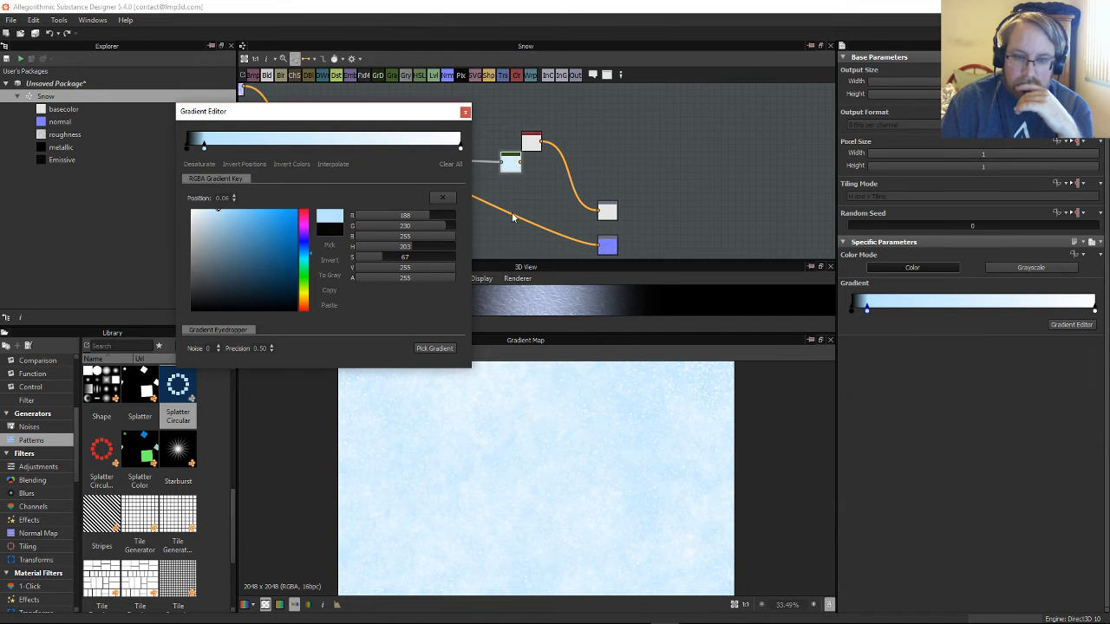
Step: Change the gradient's first key at position 0.00 to pure white
left_click(187, 146)
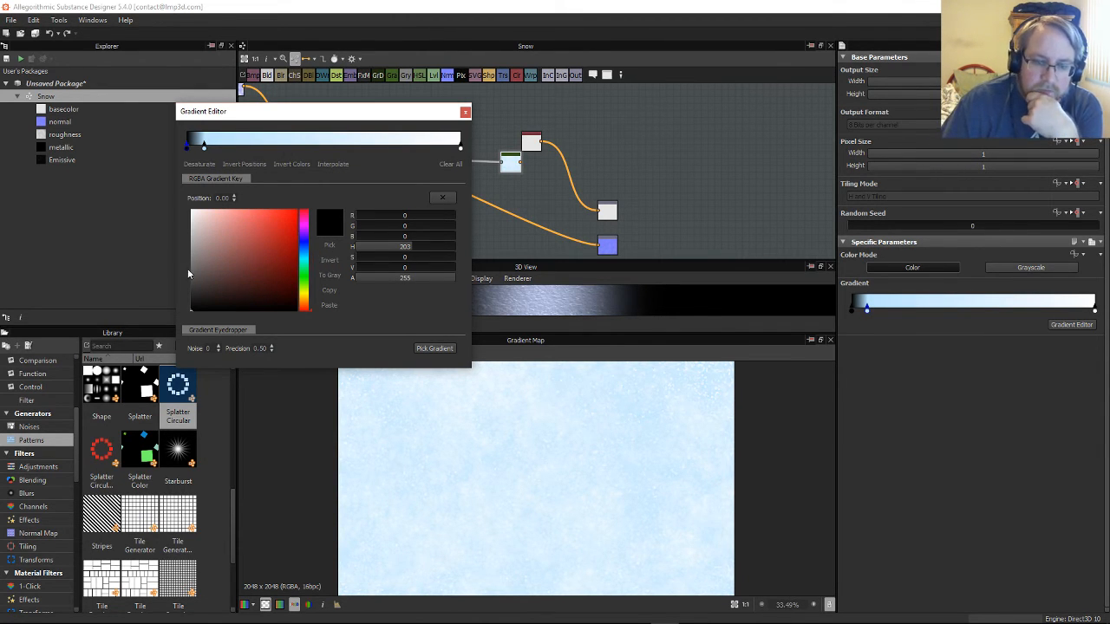
left_click(191, 215)
left_click_drag(187, 202, 180, 193)
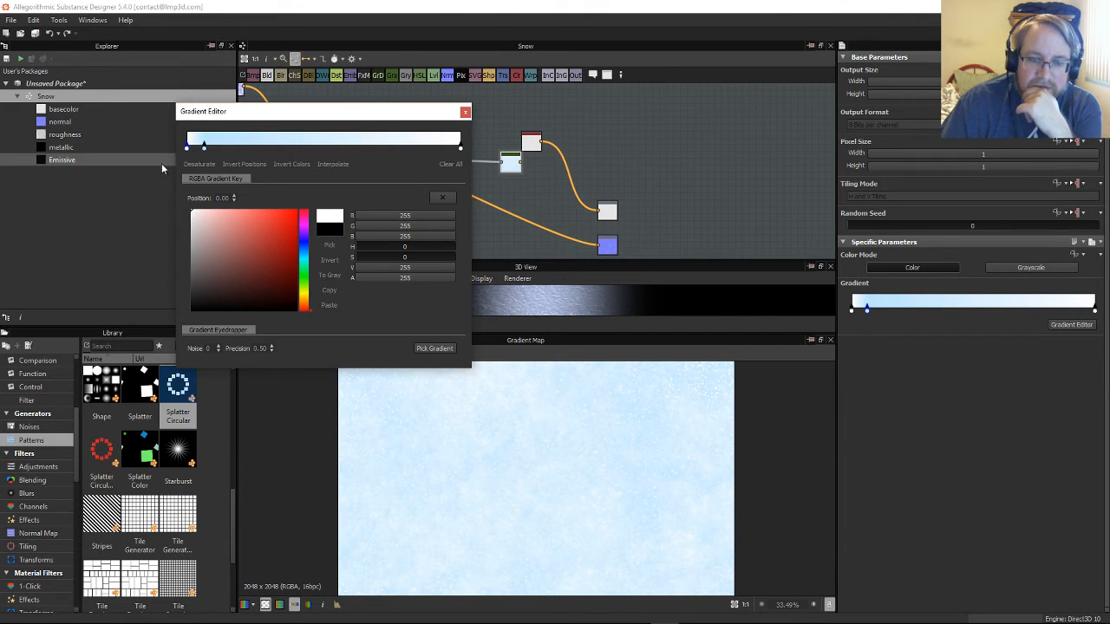
Step: Add a gradient key at about 0.65 and color it pale blue with hue 199, saturation 33 and value 255
left_click(326, 146)
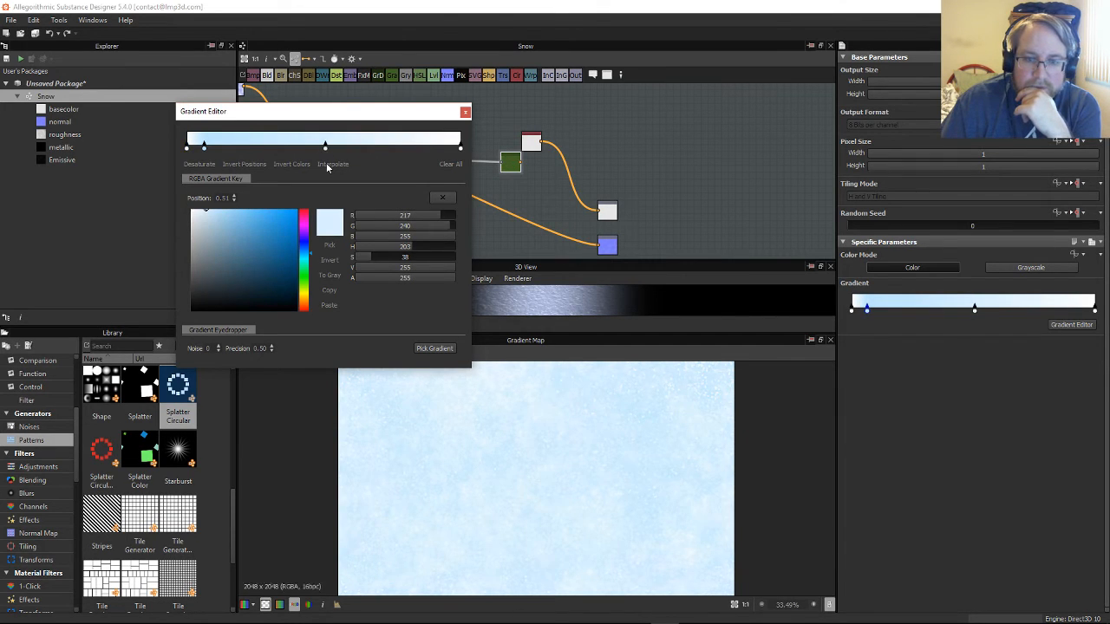
left_click_drag(371, 161, 379, 161)
left_click(304, 248)
left_click_drag(222, 211, 215, 211)
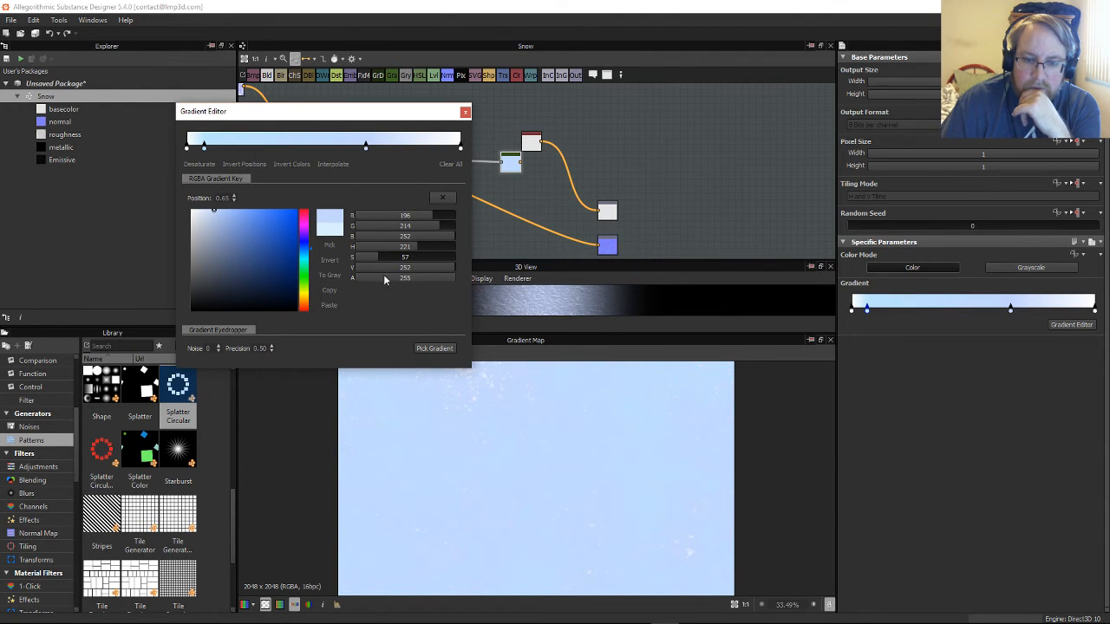
mouse_move(445, 271)
left_mouse_down()
mouse_move(425, 272)
mouse_move(467, 274)
left_mouse_up()
left_click_drag(386, 259, 368, 261)
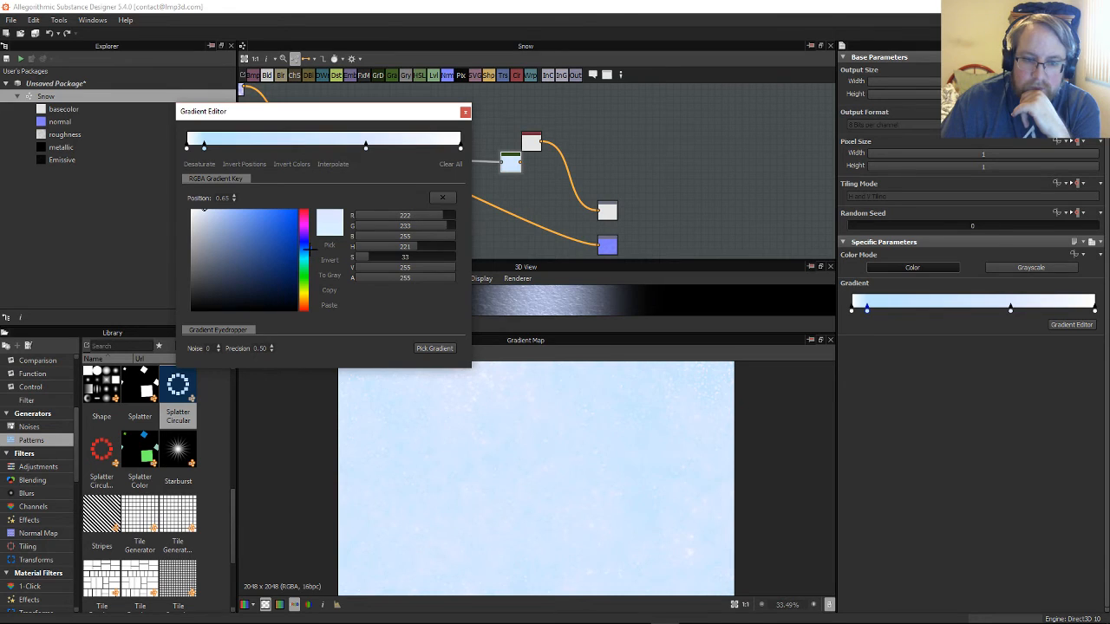
left_click_drag(311, 250, 311, 253)
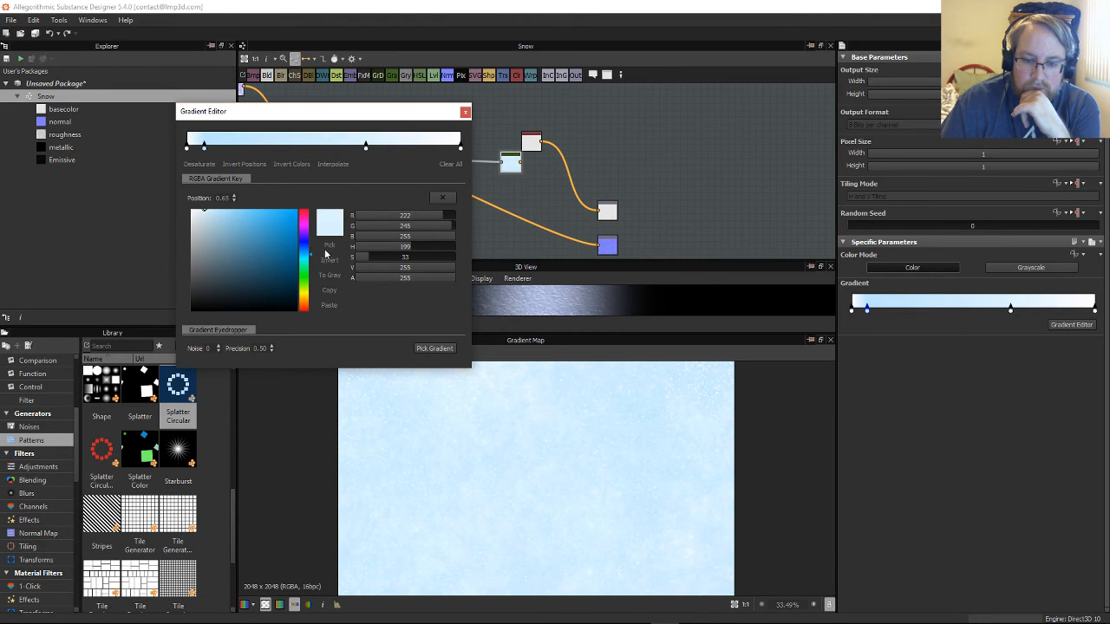
Step: Add a near-white blue gradient key at position 0.38, RGB 245, 252, 255, and close the Gradient Editor
left_click(287, 149)
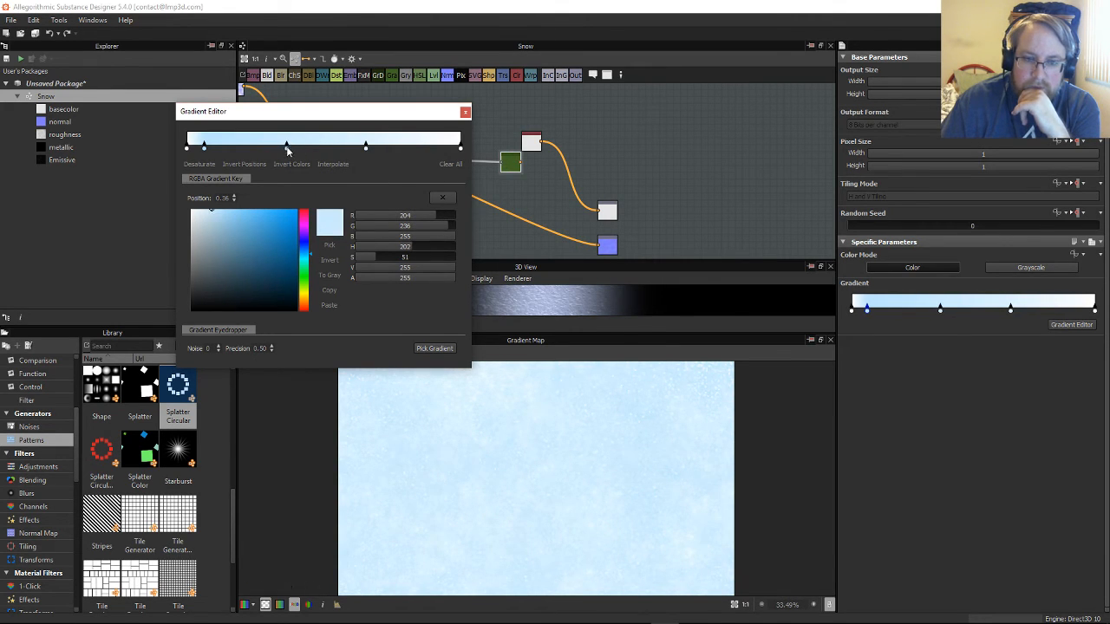
left_click(192, 211)
left_click_drag(192, 211, 183, 206)
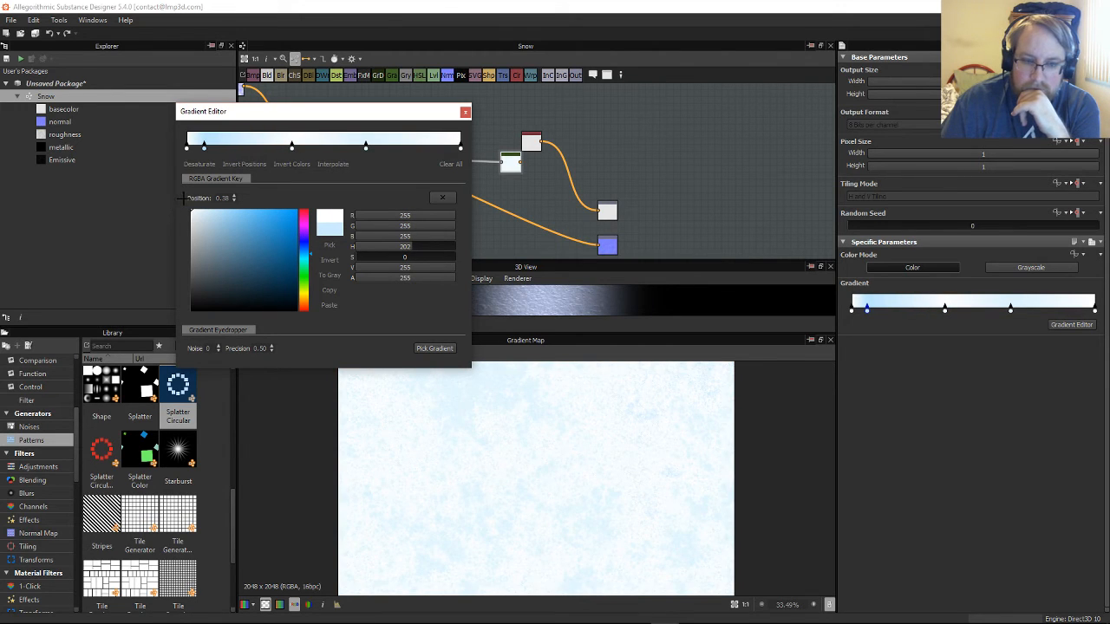
left_click_drag(195, 211, 197, 211)
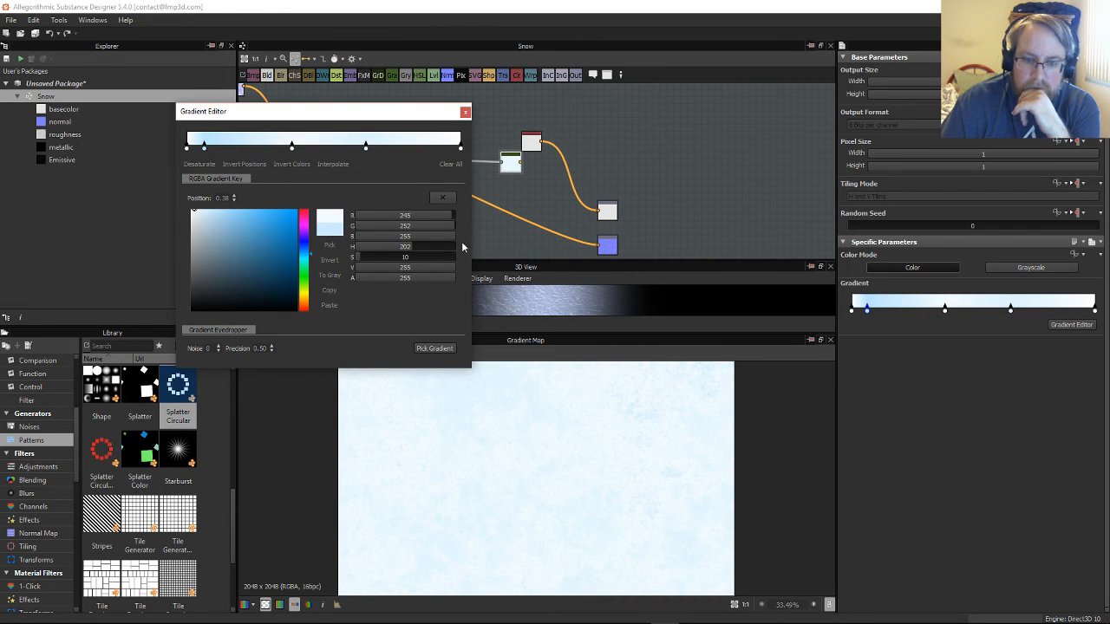
left_click(465, 112)
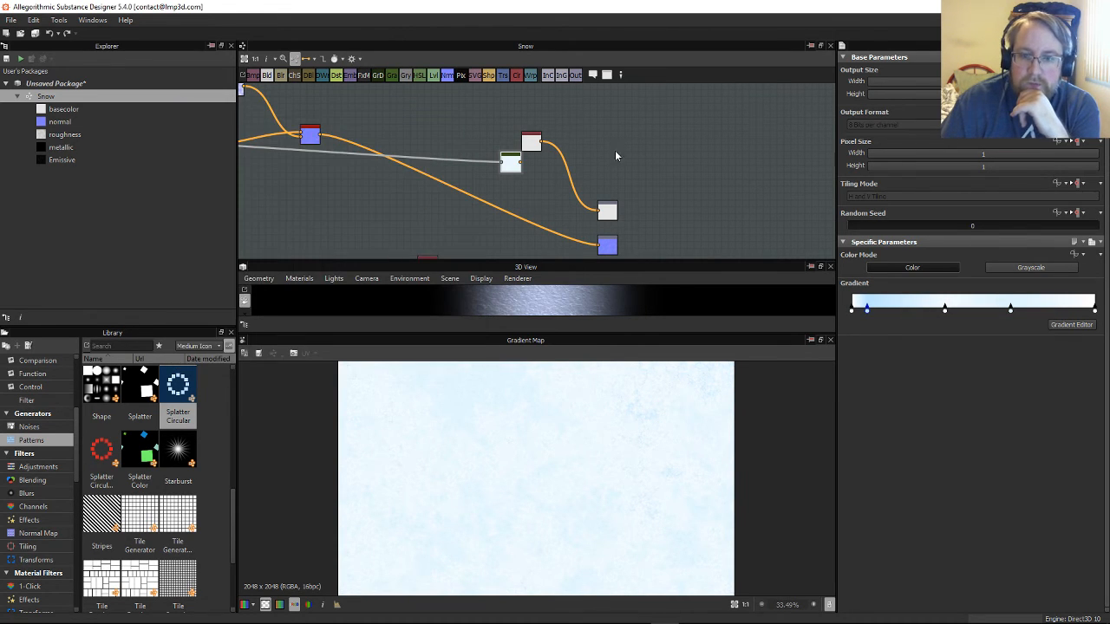
Step: Connect the Gradient Map to the Base Color output and delete the Uniform Color node
left_click_drag(600, 208, 602, 209)
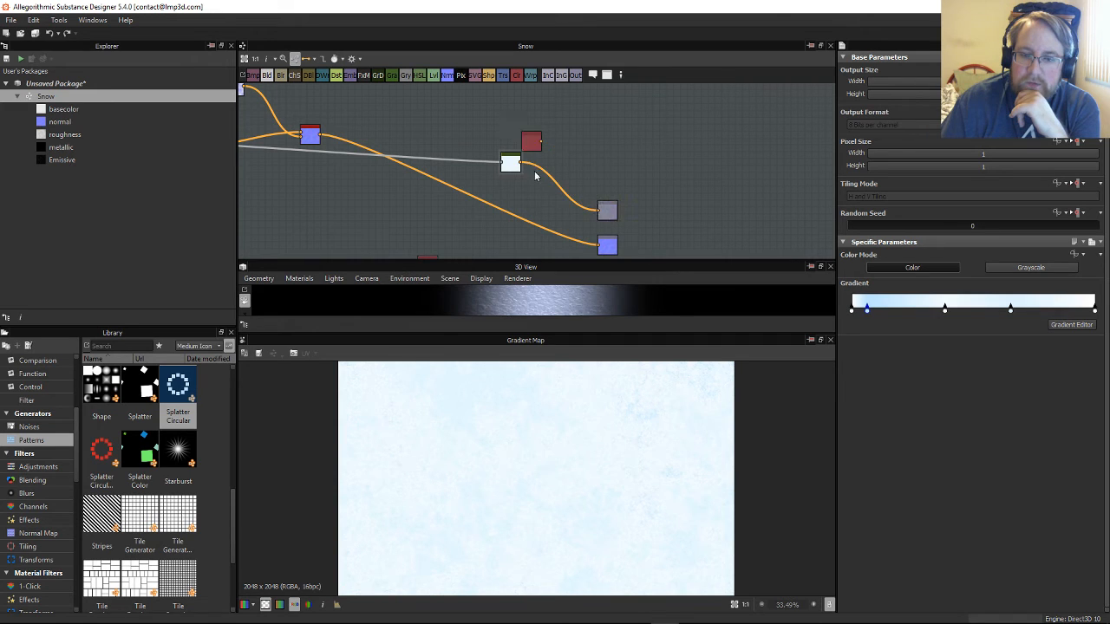
left_click(531, 143)
key("Delete")
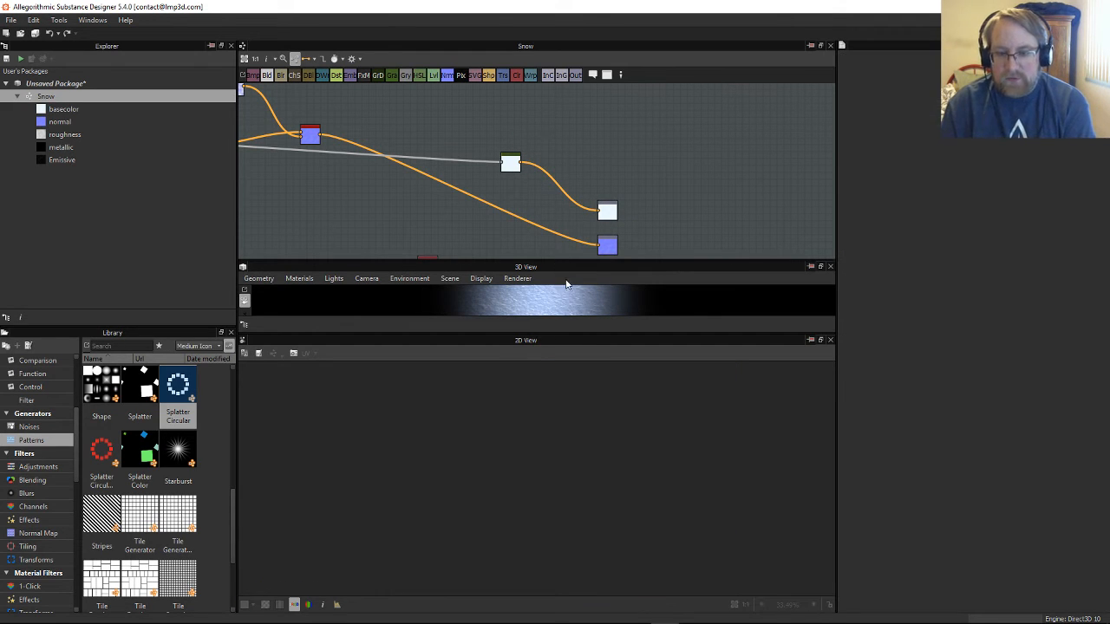
Step: Enlarge the 3D view and examine the new base color on the snow plane from near and far
left_click_drag(574, 334, 597, 545)
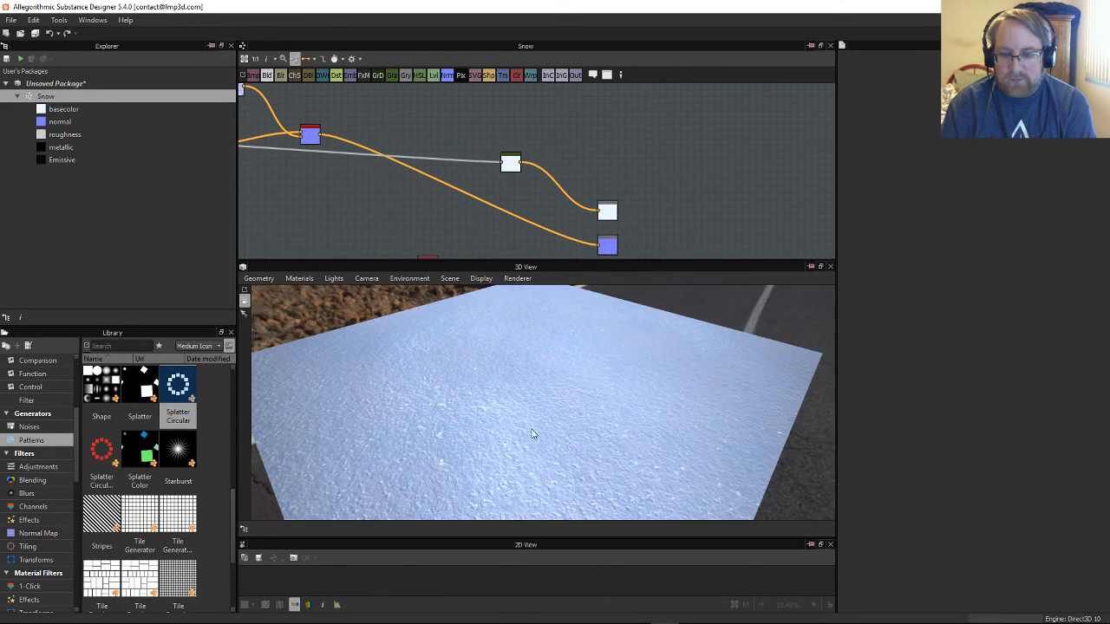
left_click_drag(529, 436, 564, 404)
scroll(564, 404, "down", 3)
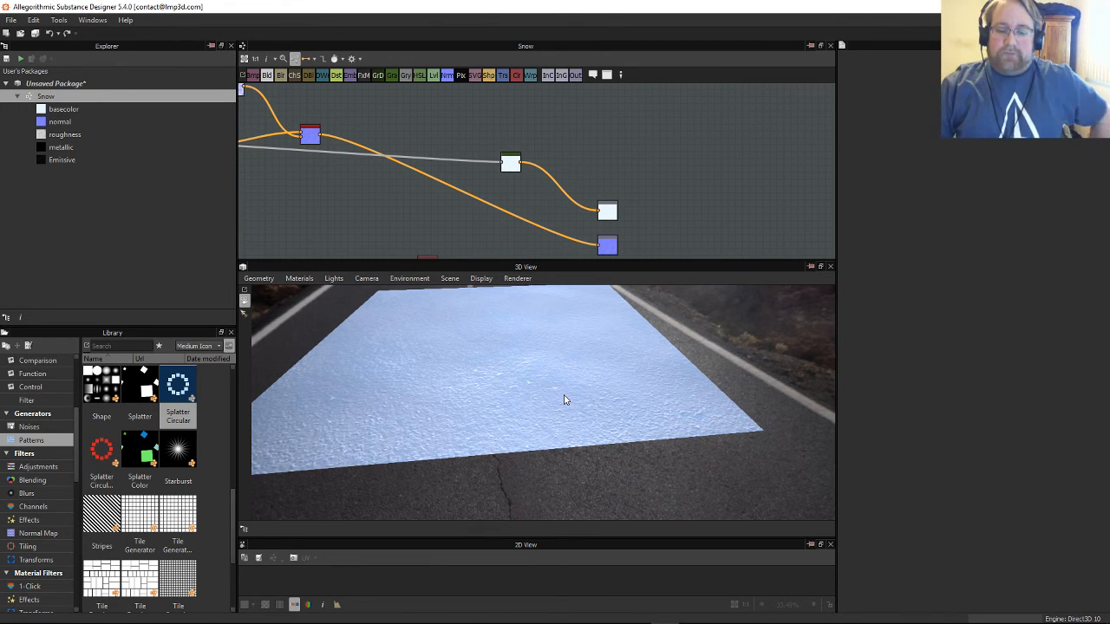
scroll(578, 374, "up", 8)
scroll(566, 368, "down", 6)
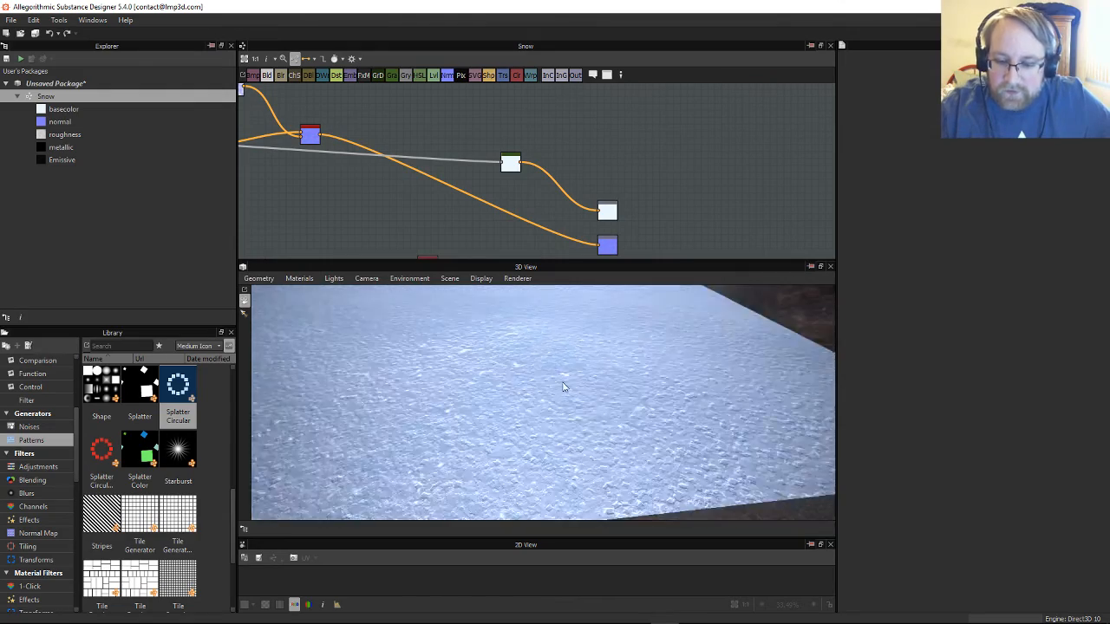
left_click_drag(566, 368, 590, 349)
scroll(550, 400, "up", 3)
scroll(553, 404, "down", 3)
Step: Insert an HSL node between the Gradient Map and the Base Color output
middle_click_drag(508, 189, 438, 184)
scroll(461, 207, "up", 3)
middle_click_drag(439, 137, 461, 173)
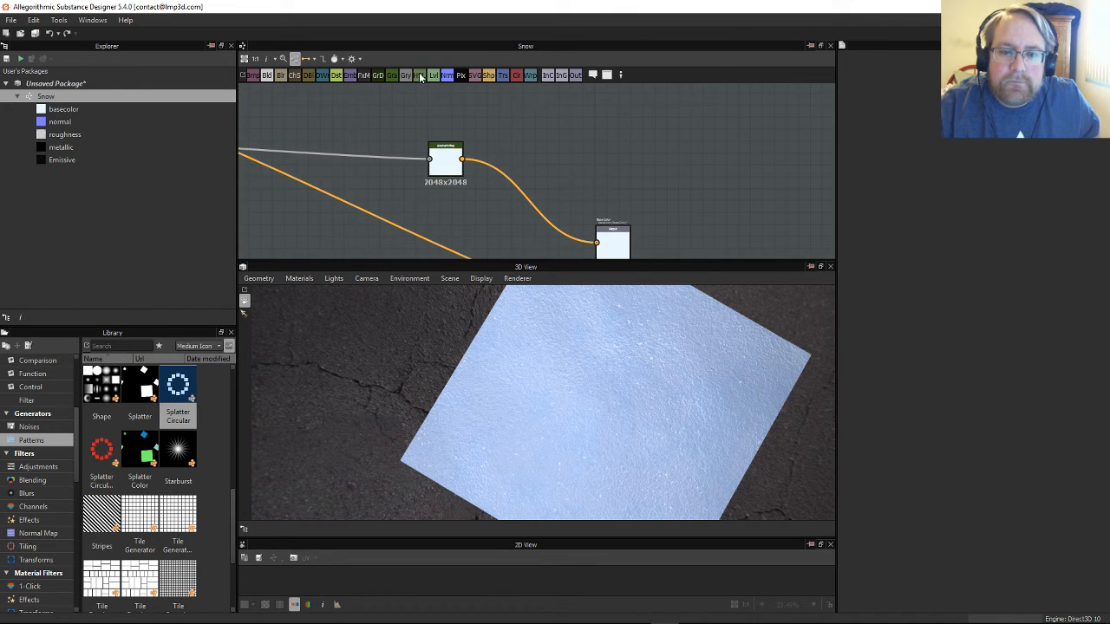
left_click_drag(530, 160, 529, 158)
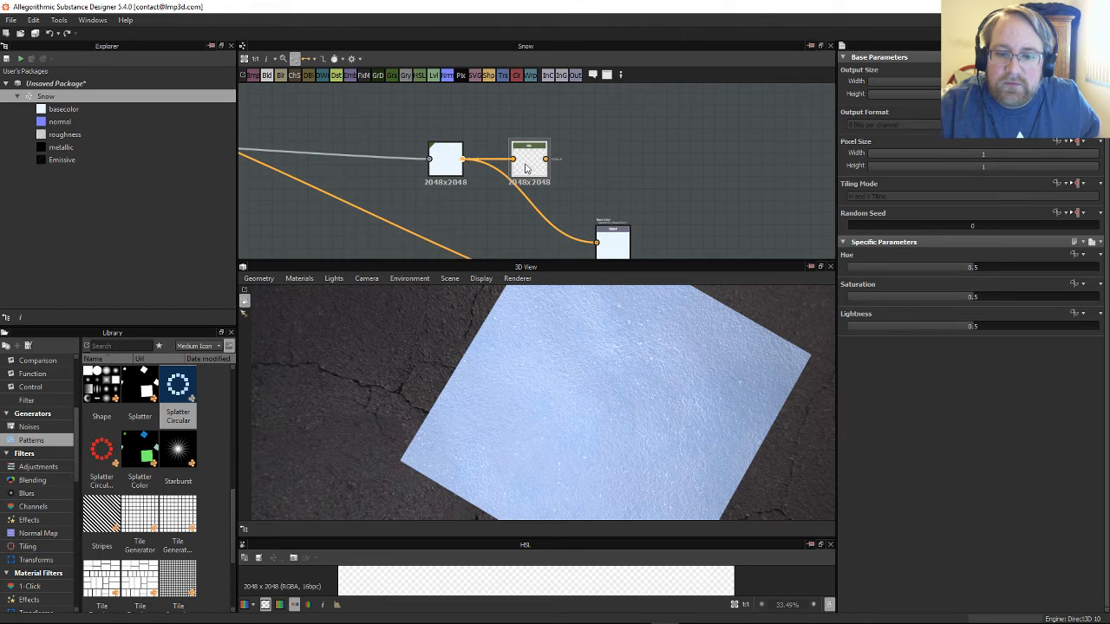
left_click_drag(604, 249, 603, 246)
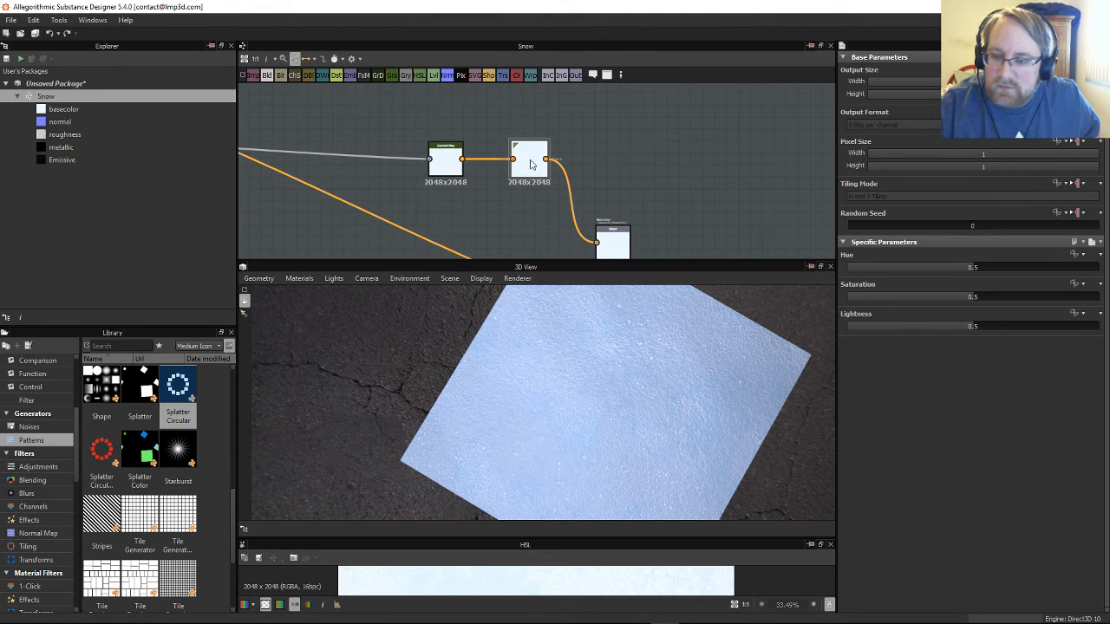
Step: Lower the HSL node's Saturation to 0.15, judging the snow's tint on the plane from several angles
mouse_move(912, 299)
left_mouse_down()
mouse_move(860, 300)
mouse_move(893, 300)
left_mouse_up()
left_click_drag(985, 305, 898, 306)
scroll(649, 389, "up", 5)
left_click_drag(681, 415, 670, 361)
left_click_drag(893, 303, 891, 302)
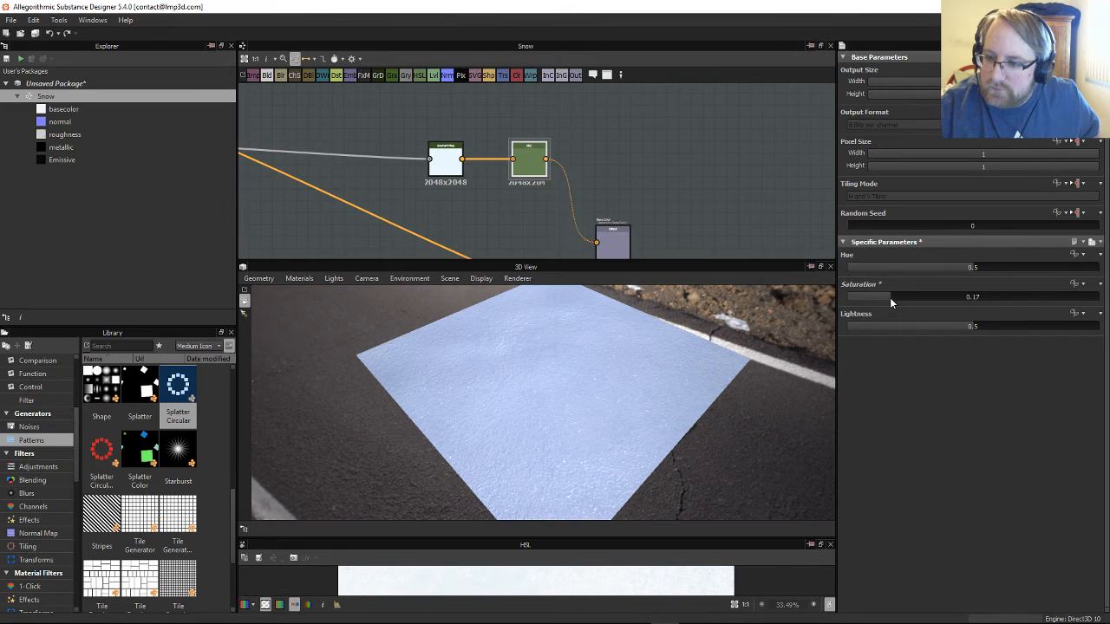
mouse_move(971, 269)
left_mouse_down()
mouse_move(839, 273)
mouse_move(1103, 268)
mouse_move(831, 275)
mouse_move(972, 274)
left_mouse_up()
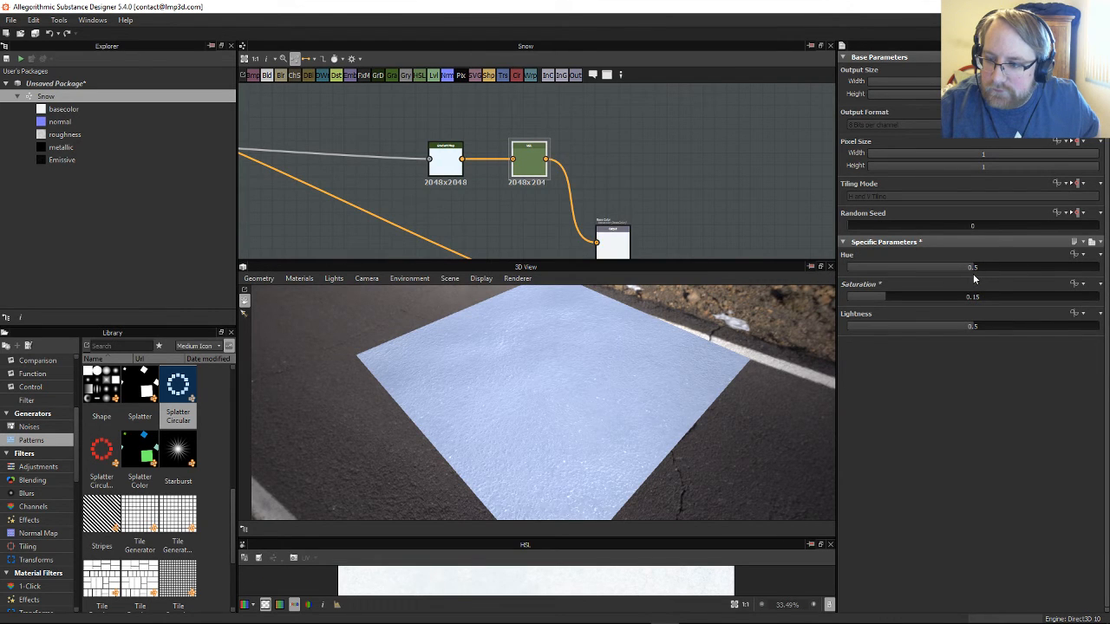
scroll(666, 384, "up", 5)
left_click_drag(650, 422, 525, 362)
scroll(640, 378, "down", 5)
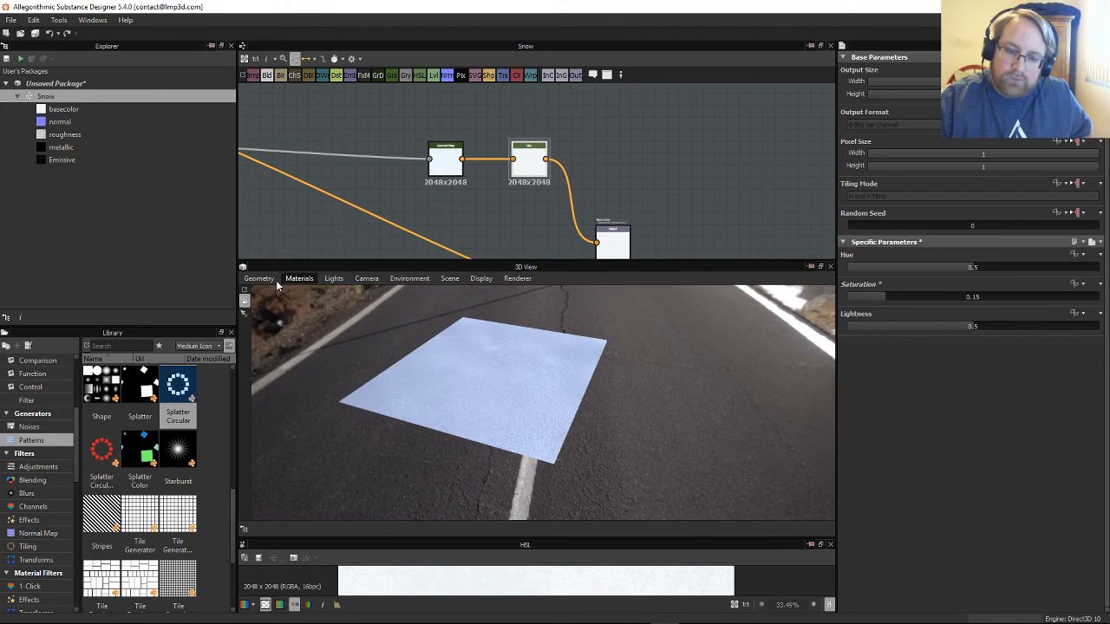
Step: Switch the preview geometry to Sphere and examine the snow material on it from several angles
left_click(297, 282)
mouse_move(304, 293)
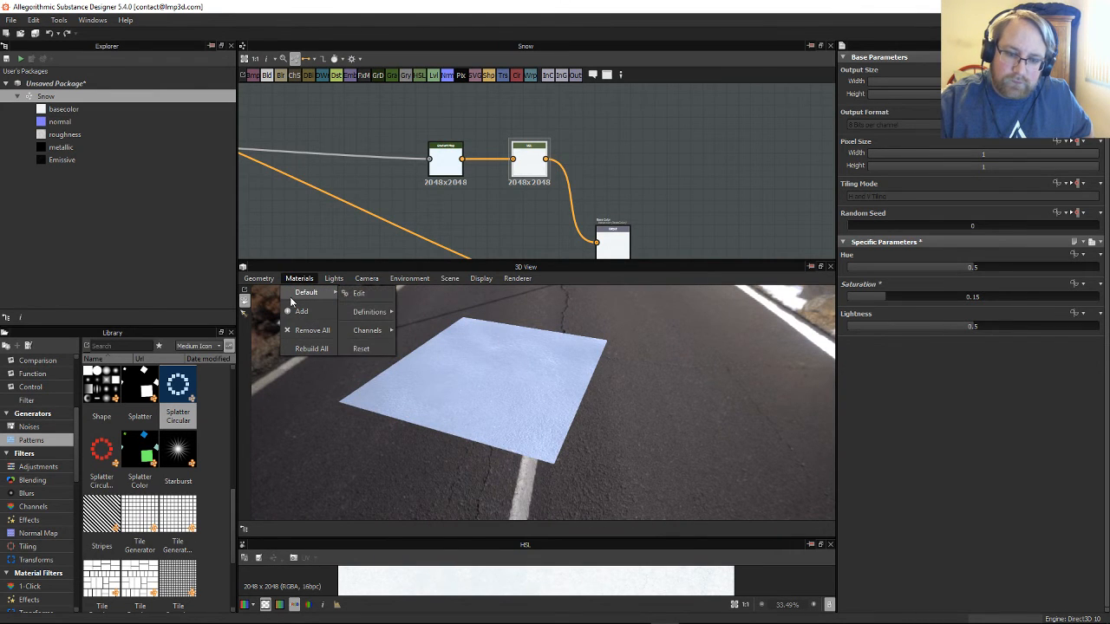
mouse_move(259, 279)
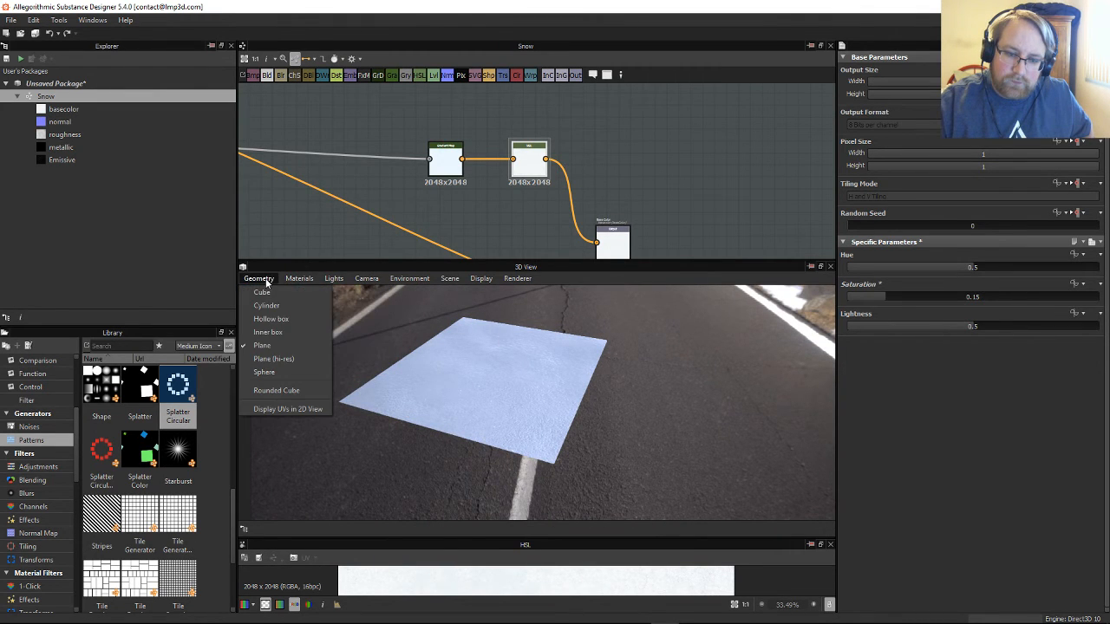
left_click(294, 371)
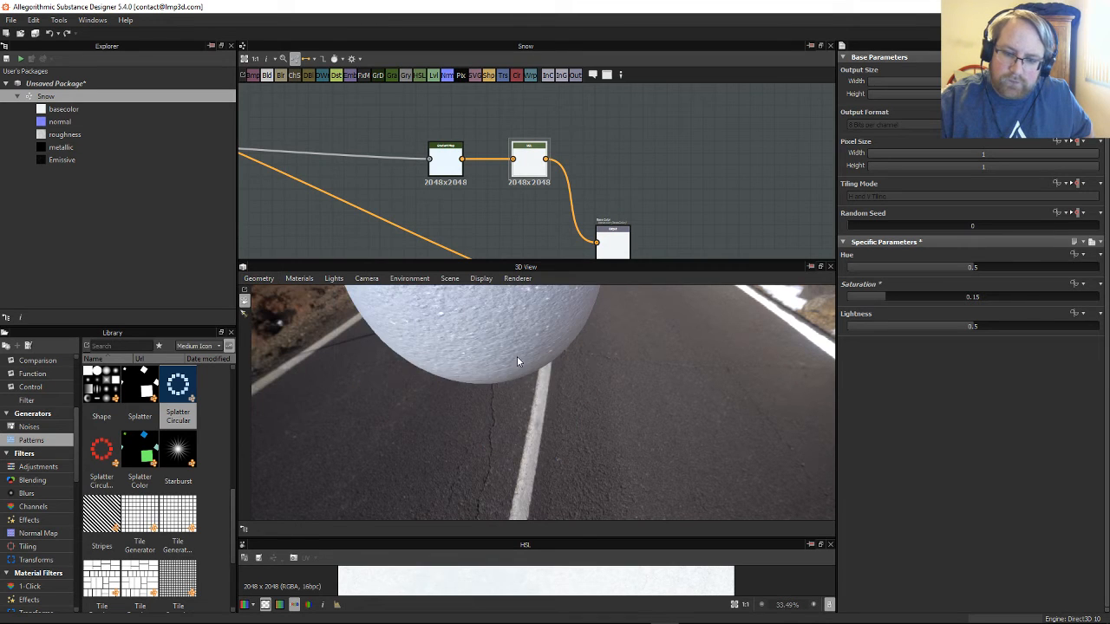
left_click_drag(559, 395, 566, 360)
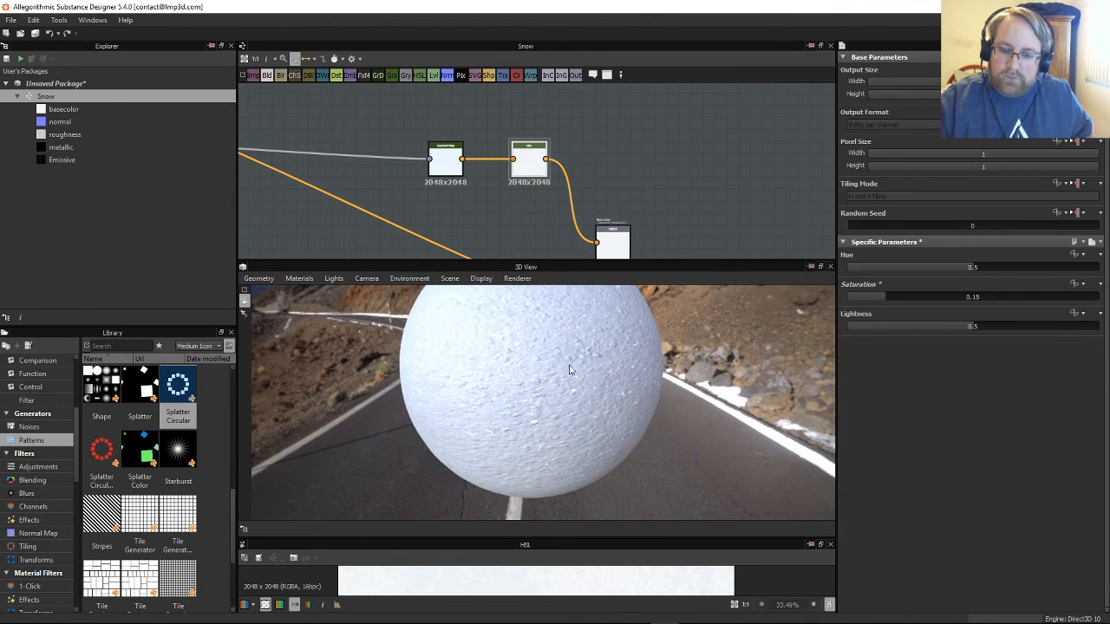
middle_click_drag(567, 364, 576, 379)
scroll(576, 380, "down", 2)
left_click_drag(626, 389, 332, 387)
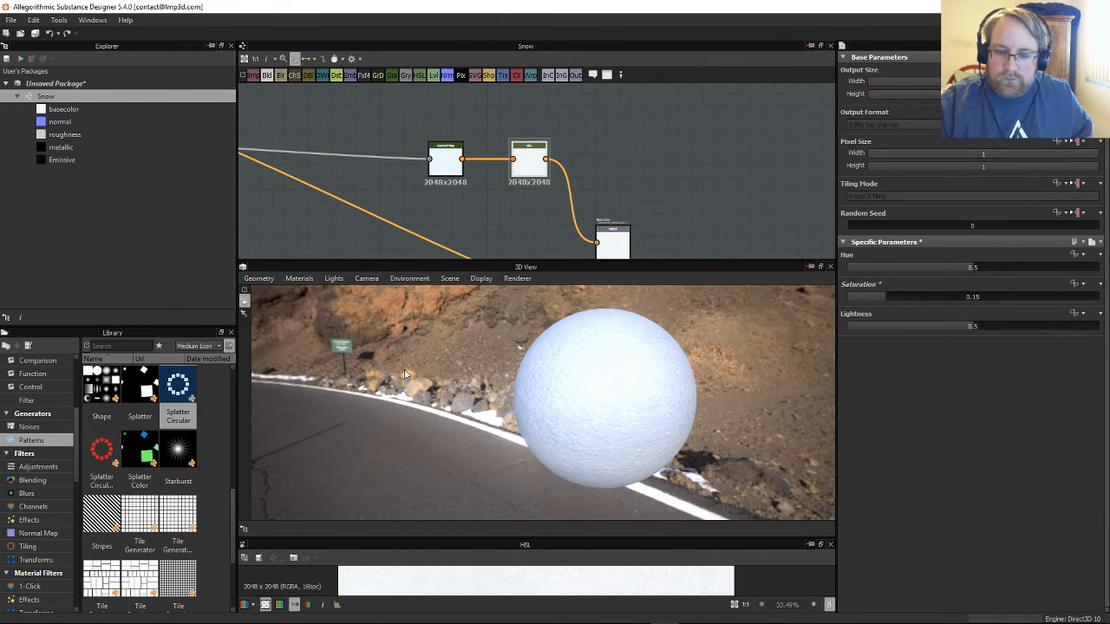
middle_click_drag(482, 353, 425, 350)
Step: Switch the preview geometry to Hollow box and examine the snow on its inner faces up close
left_click(261, 280)
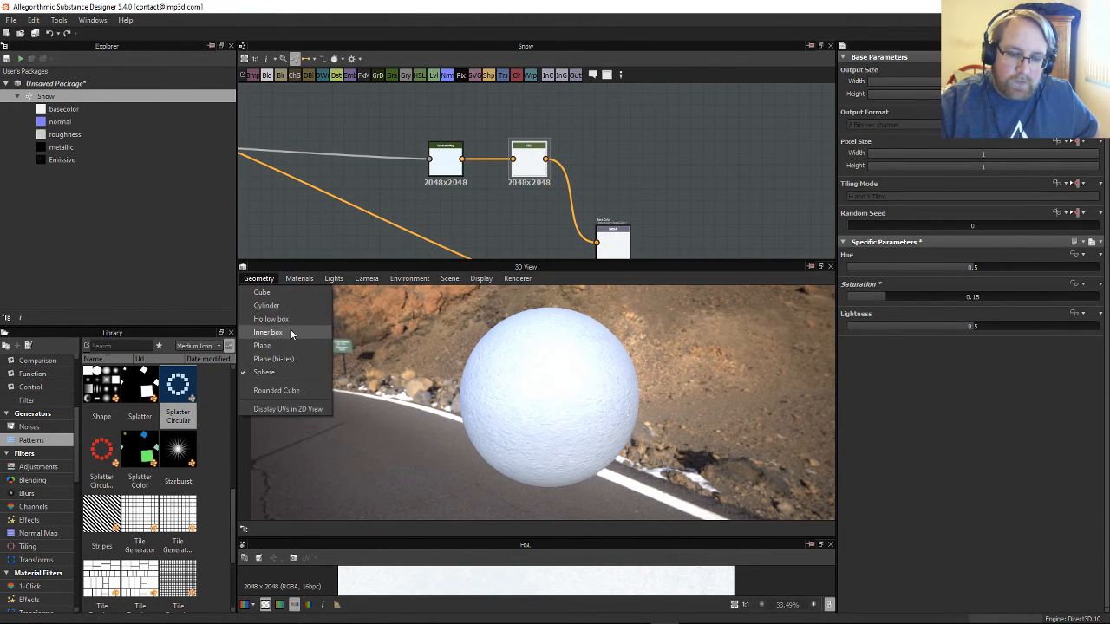
left_click(285, 320)
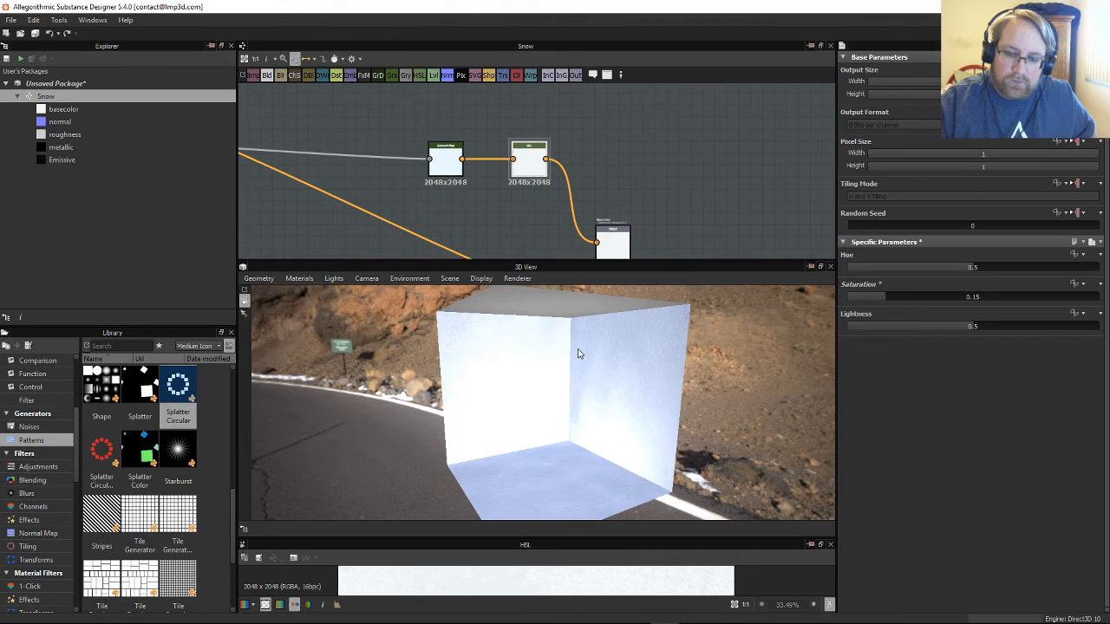
left_click_drag(577, 352, 644, 406)
right_click_drag(644, 406, 679, 433)
left_click_drag(679, 434, 658, 424)
right_click_drag(659, 424, 595, 445)
left_click_drag(595, 445, 704, 426)
right_click_drag(703, 425, 568, 424)
left_click_drag(567, 424, 432, 404)
Step: Switch the preview geometry to Cylinder and look at the snow on its curved surface
left_click(258, 279)
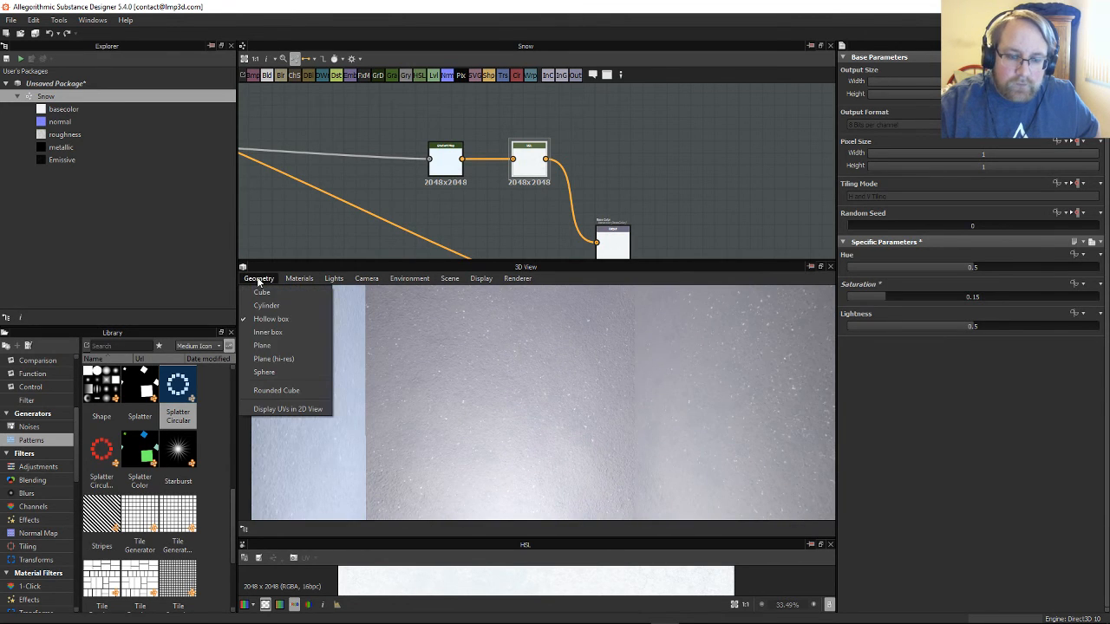
left_click(267, 306)
left_click_drag(566, 371, 543, 377)
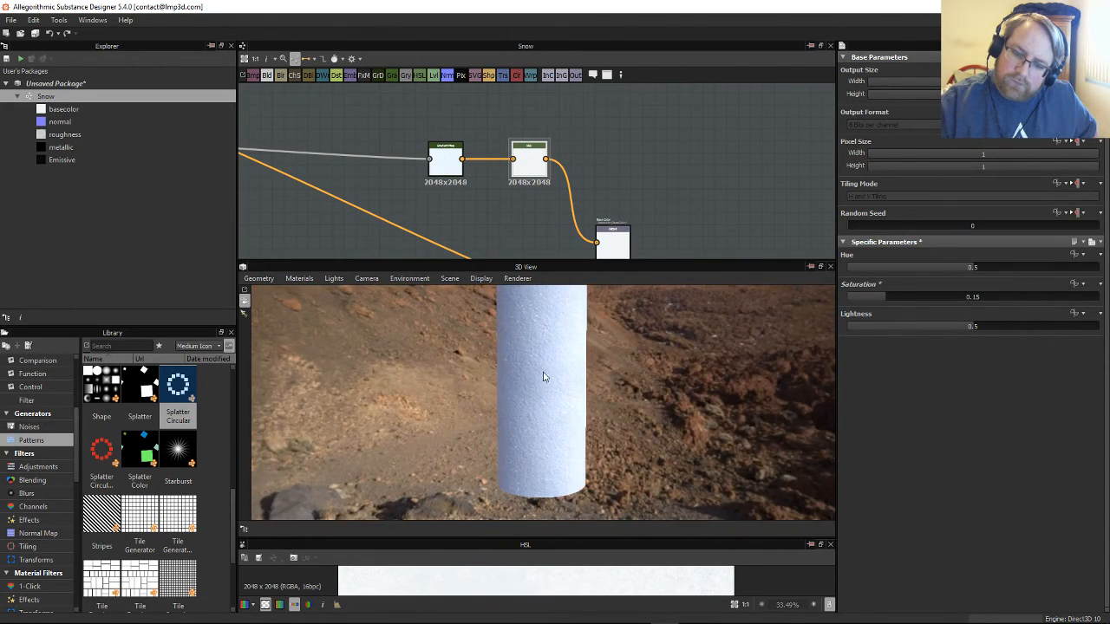
Step: Add a Uniform Color node near the HSL node and set its output color to a light grey with V at 231
middle_click_drag(634, 239, 631, 178)
scroll(631, 178, "down", 2)
scroll(645, 216, "up", 3)
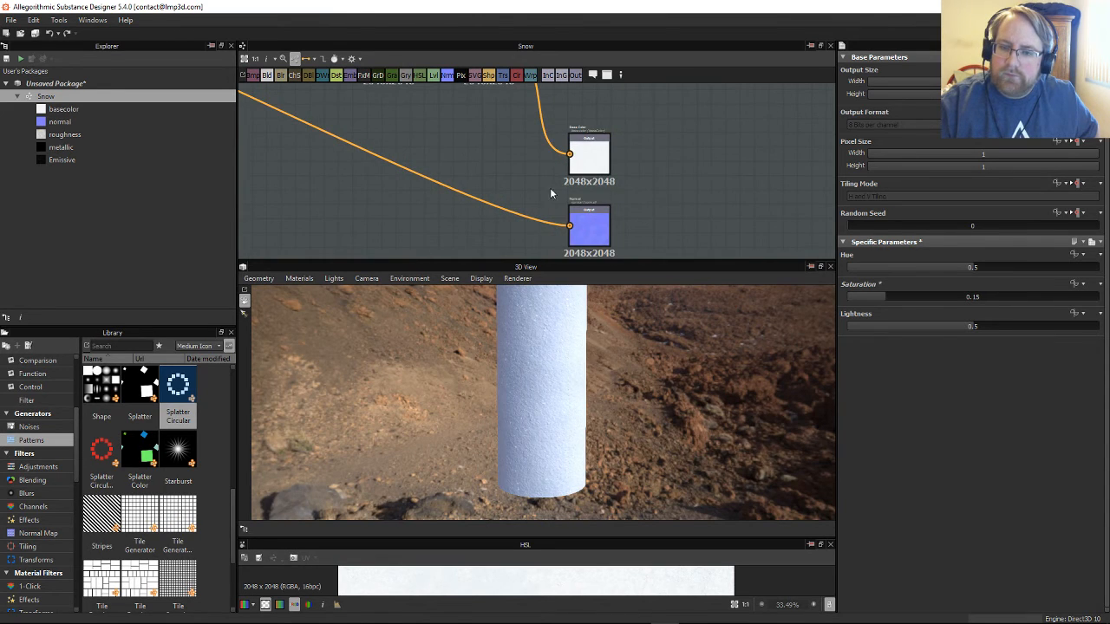
middle_click_drag(520, 189, 607, 171)
scroll(636, 176, "down", 3)
middle_click_drag(493, 137, 561, 176)
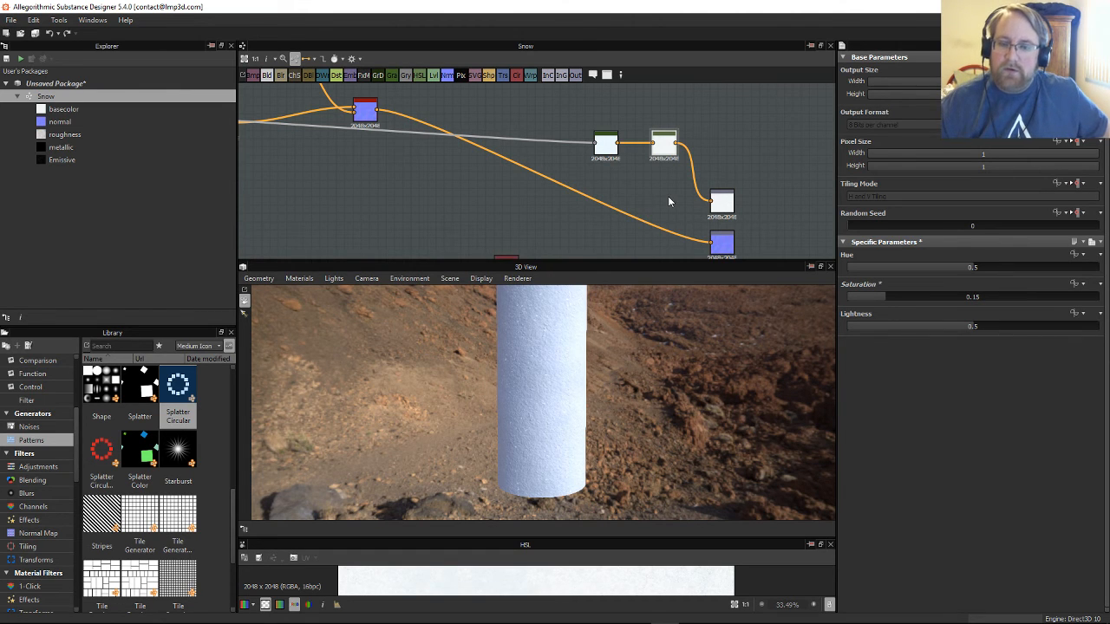
scroll(660, 197, "down", 4)
scroll(646, 190, "up", 5)
middle_click_drag(646, 191, 571, 161)
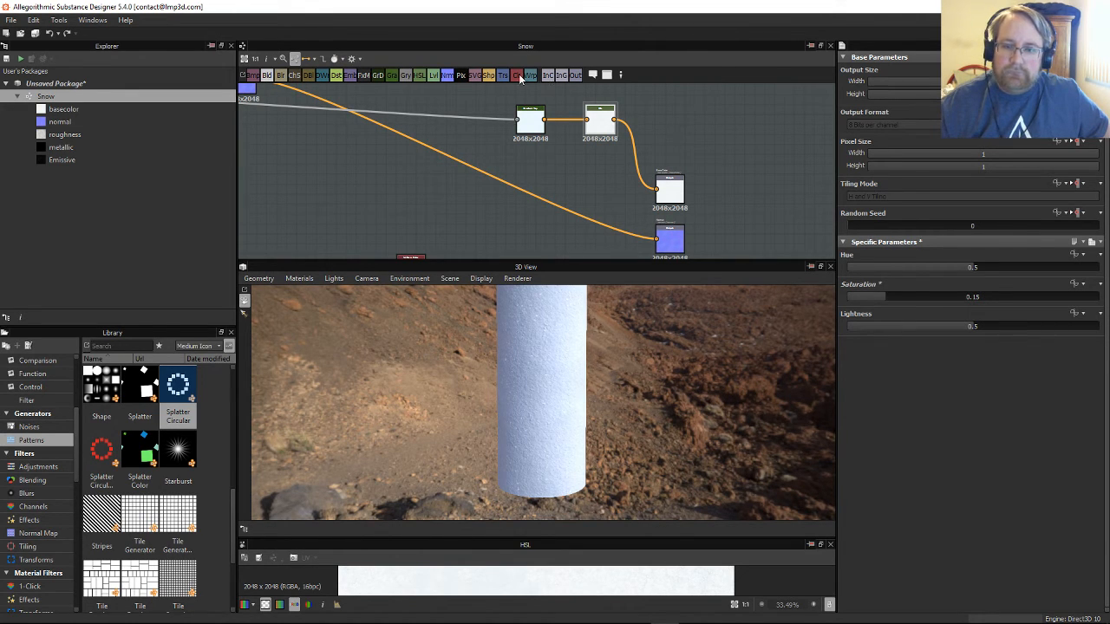
left_click_drag(562, 158, 585, 179)
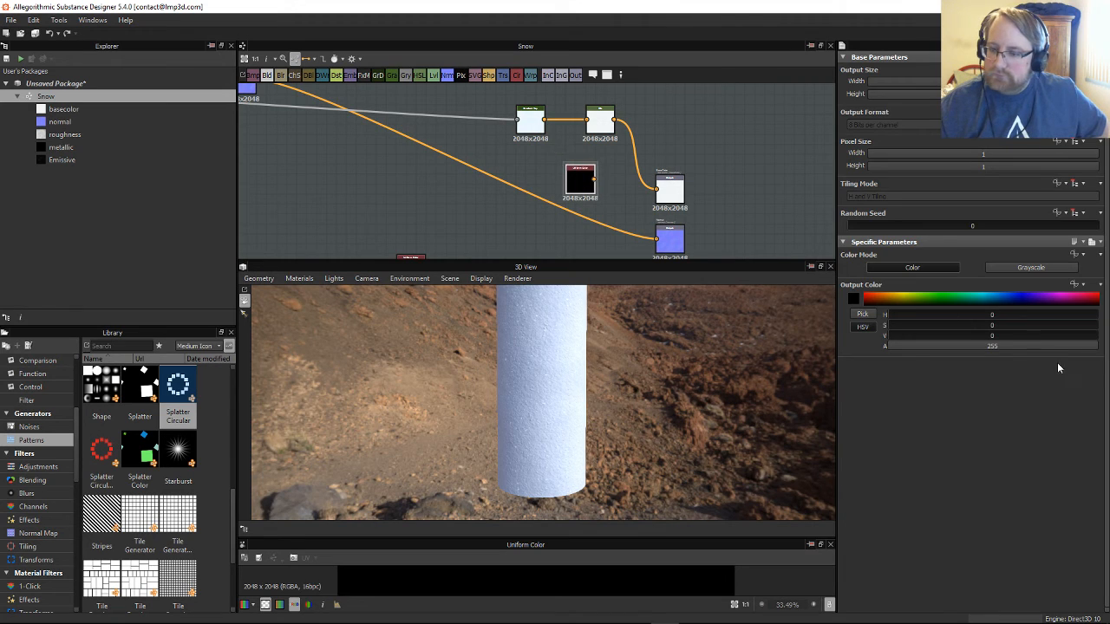
left_click_drag(953, 336, 1079, 344)
Step: Shift the Gradient Map and HSL nodes away from the outputs and place the Uniform Color node beneath HSL
left_click_drag(513, 95, 539, 128)
left_click(553, 154)
left_click_drag(592, 175, 552, 167)
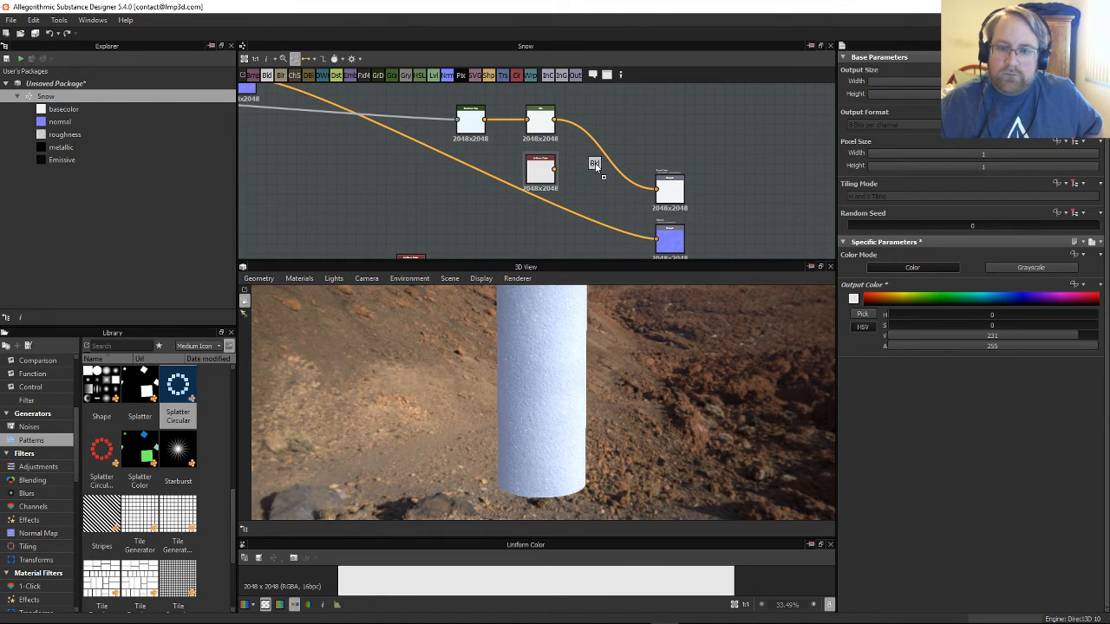
Step: Add a Blend node with the Uniform Color as its background and the HSL node as its foreground
left_click(596, 165)
scroll(589, 173, "up", 5)
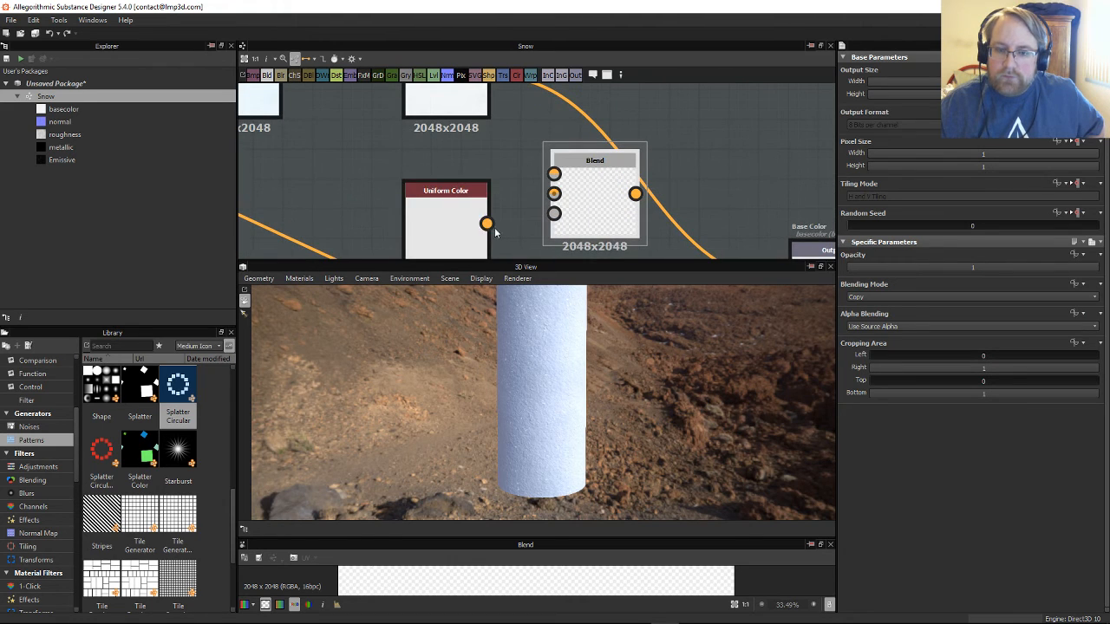
left_click_drag(487, 225, 554, 194)
scroll(513, 178, "down", 3)
left_click_drag(479, 132, 526, 201)
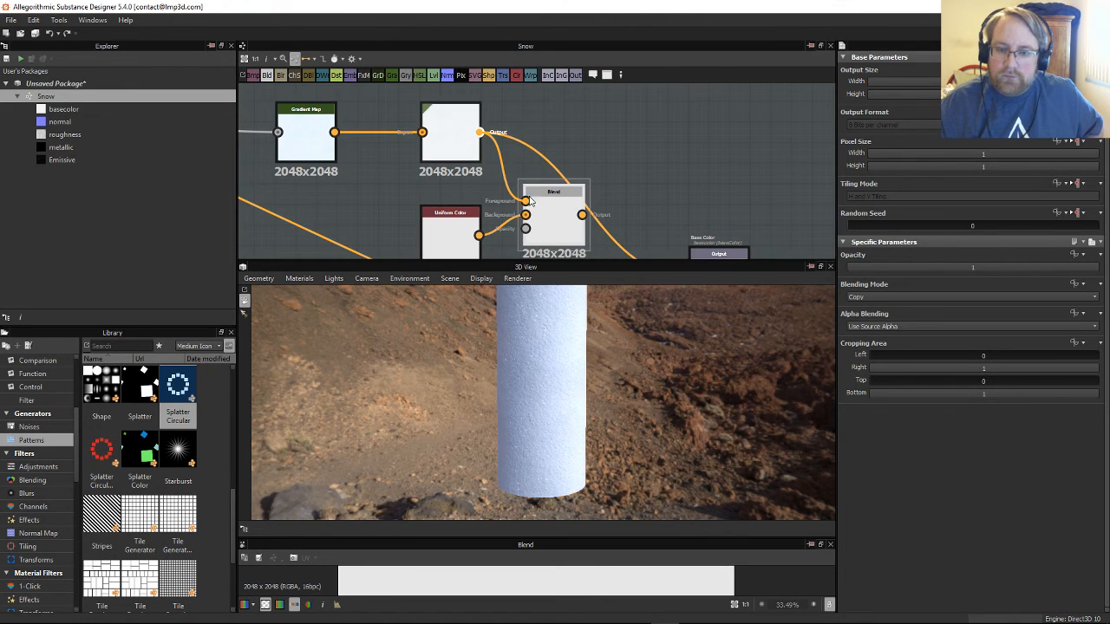
Step: Set the Blend node's blending mode to Multiply and connect it to the Base Color output
left_click(900, 297)
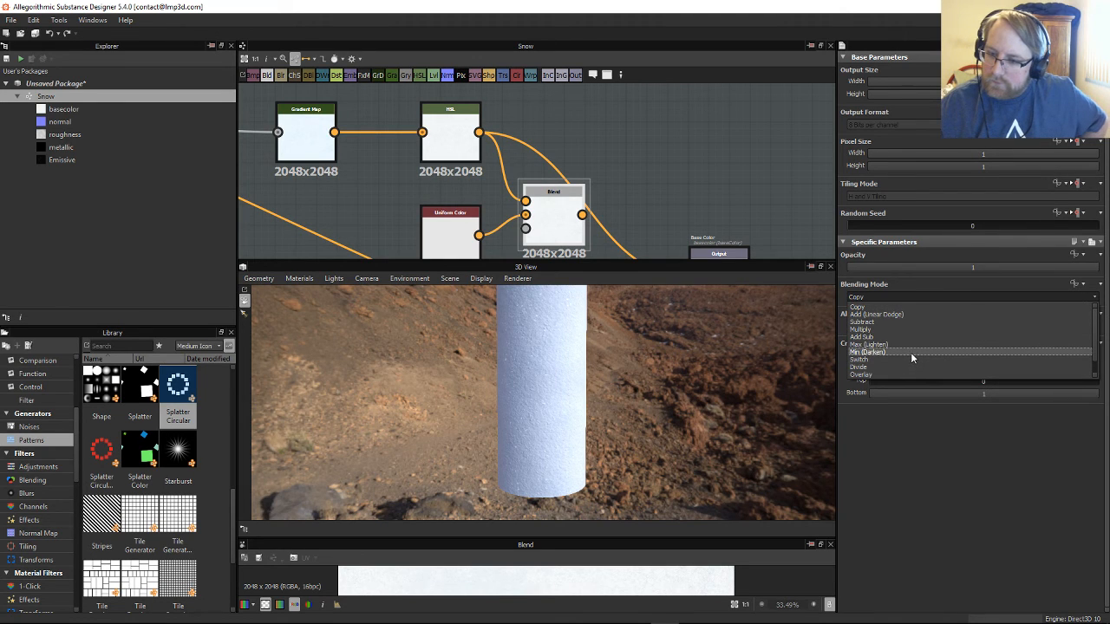
left_click(900, 331)
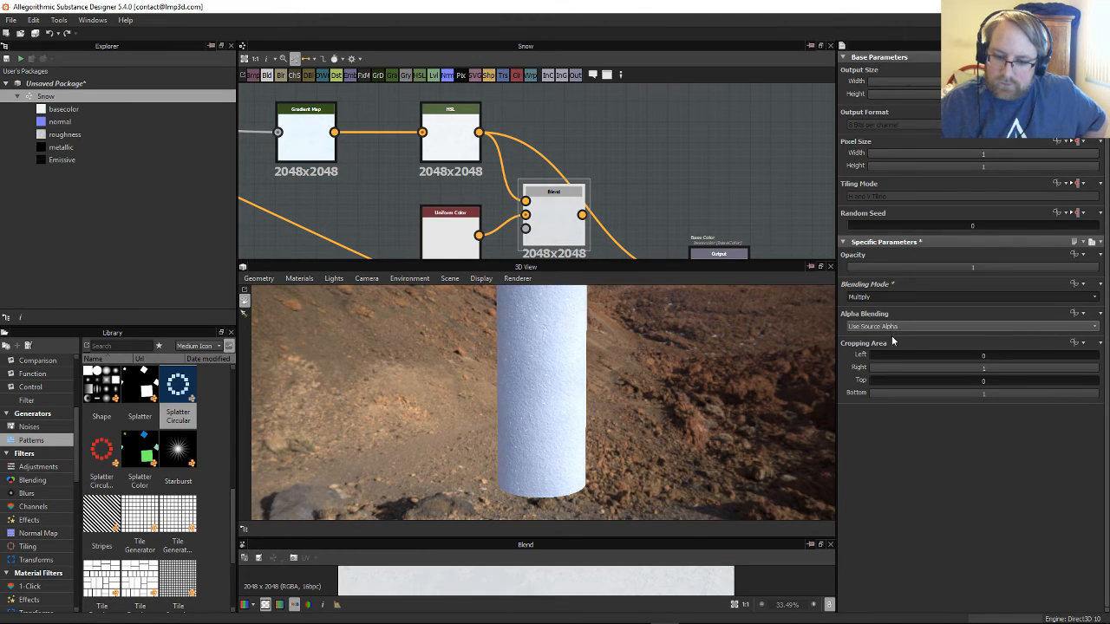
left_click_drag(673, 538, 702, 537)
middle_click_drag(640, 185, 587, 66)
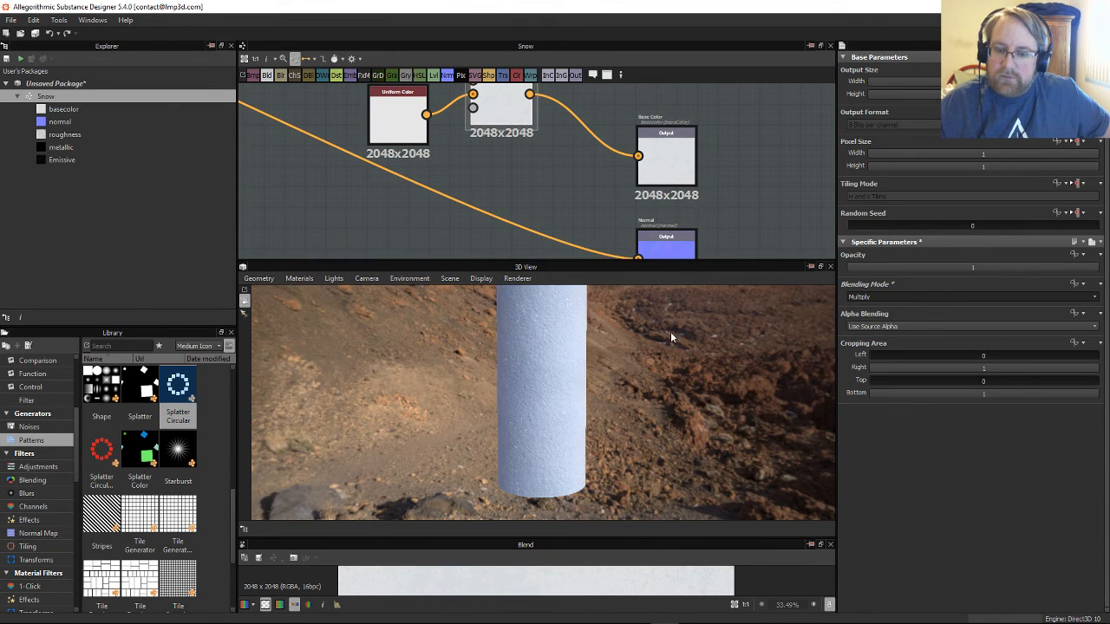
Step: Examine the multiplied base color on the cylinder from the shaded and sunlit sides
left_click_drag(671, 331, 598, 425)
scroll(601, 394, "up", 3)
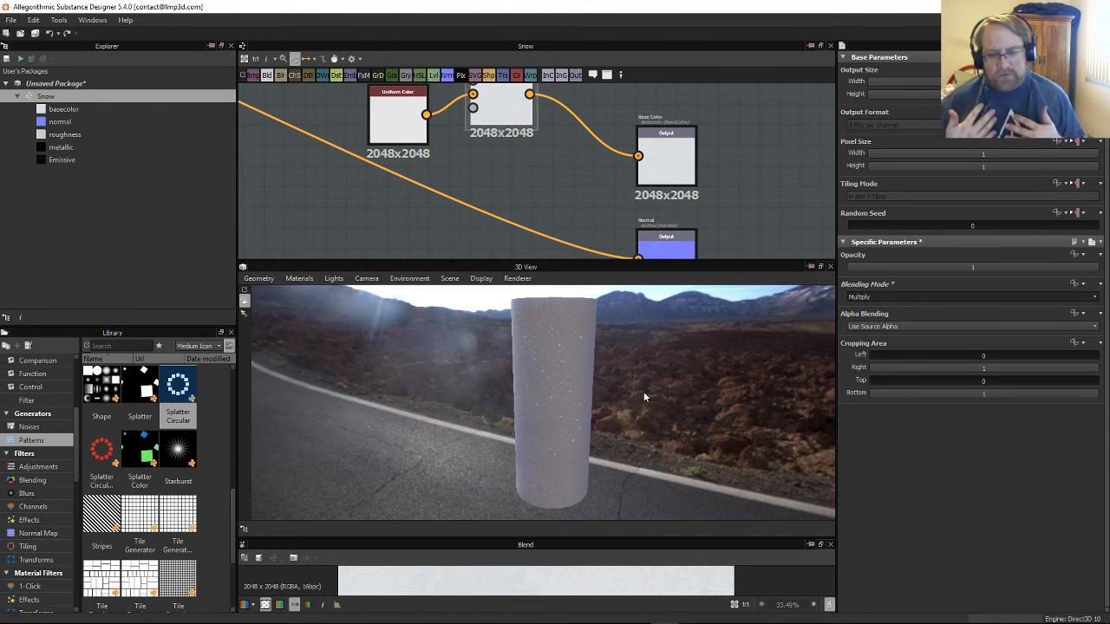
left_click_drag(719, 430, 440, 413)
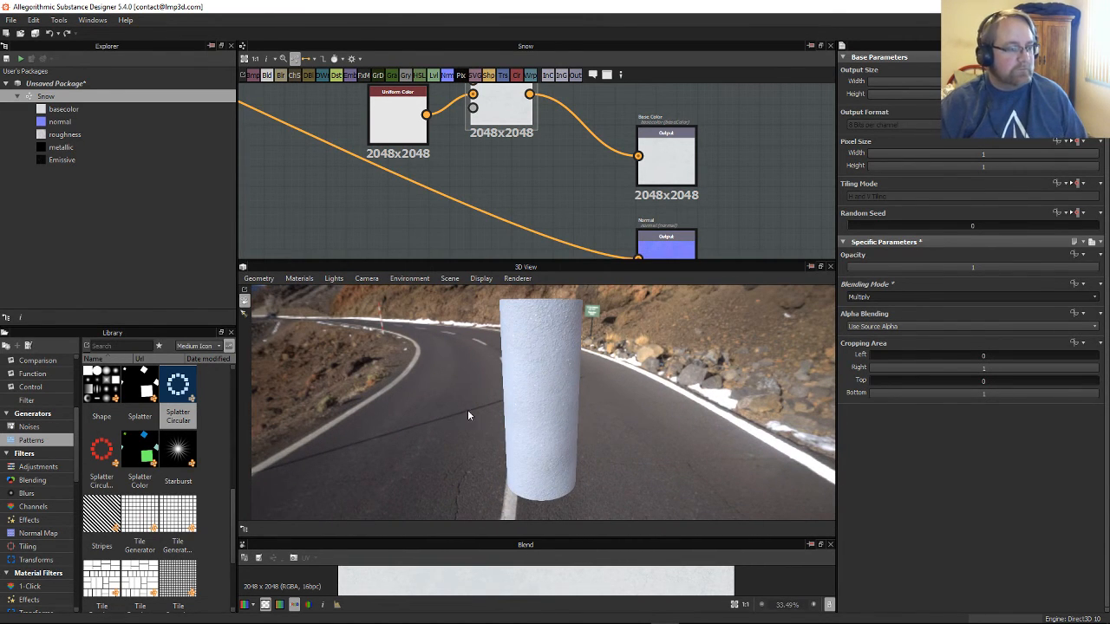
left_click(303, 280)
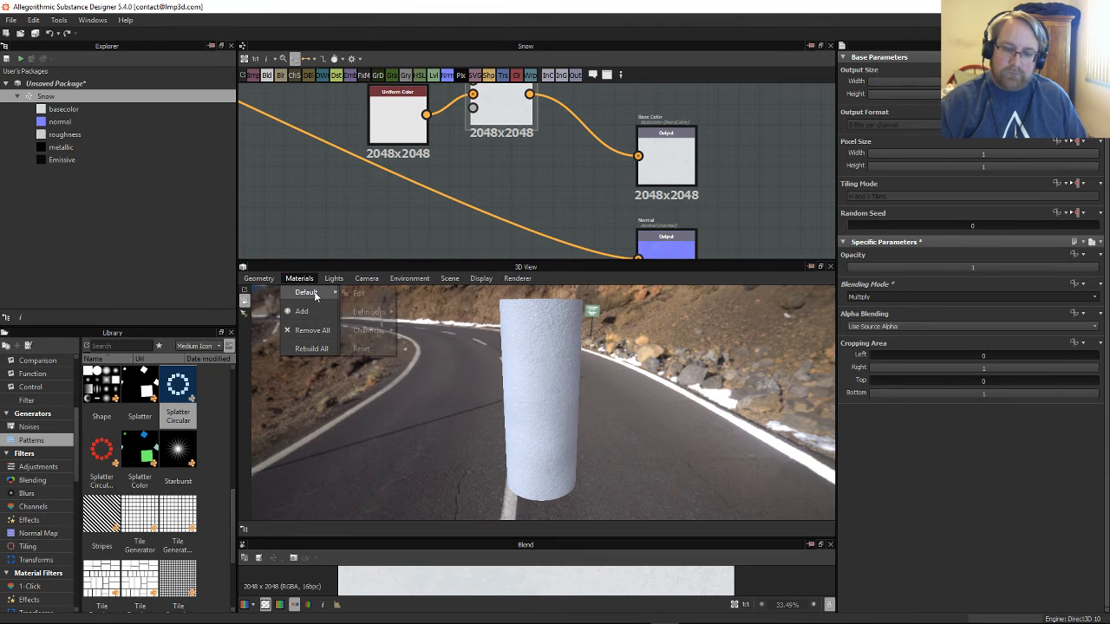
mouse_move(329, 279)
mouse_move(375, 281)
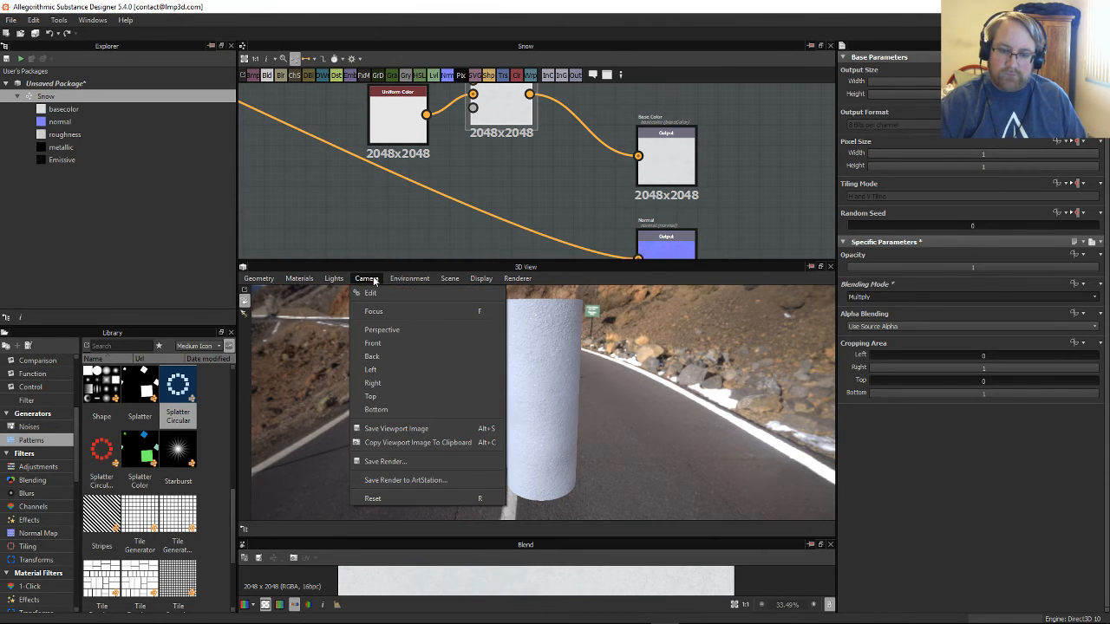
mouse_move(426, 283)
left_click(421, 227)
Step: Switch the preview geometry from the cylinder to Plane and inspect the snow surface up close
left_click_drag(557, 354, 543, 335)
left_click(257, 279)
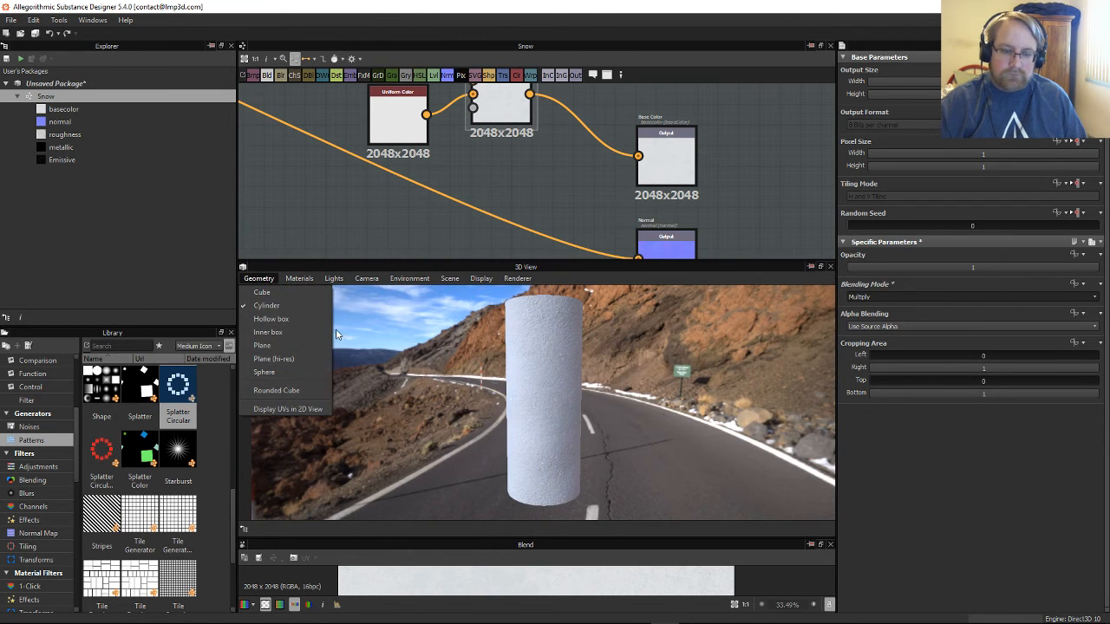
left_click(300, 358)
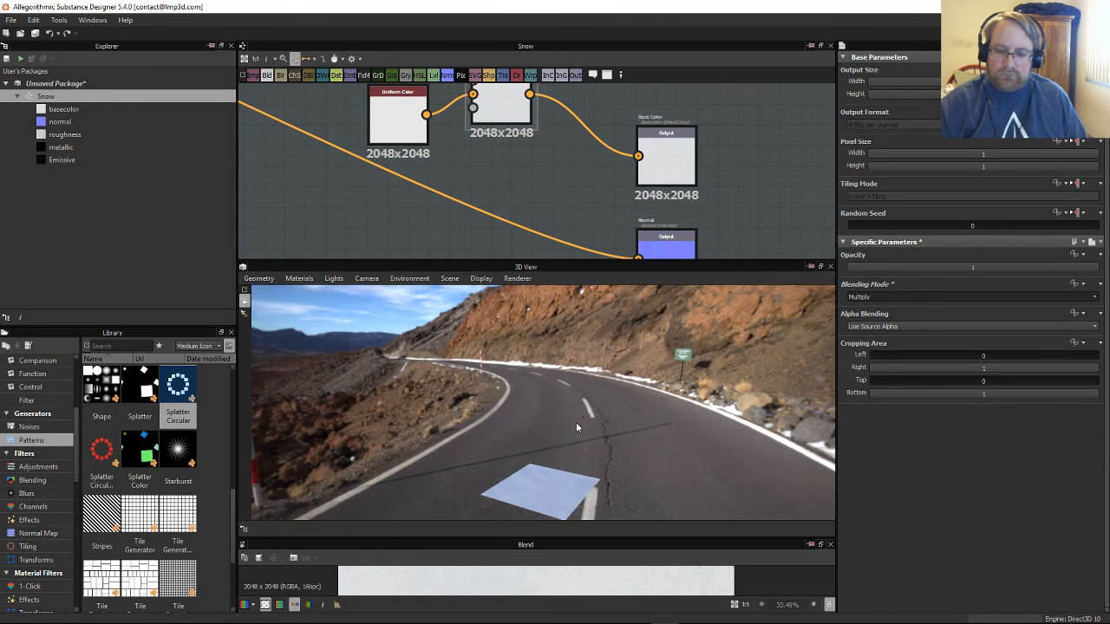
left_click_drag(577, 427, 749, 401)
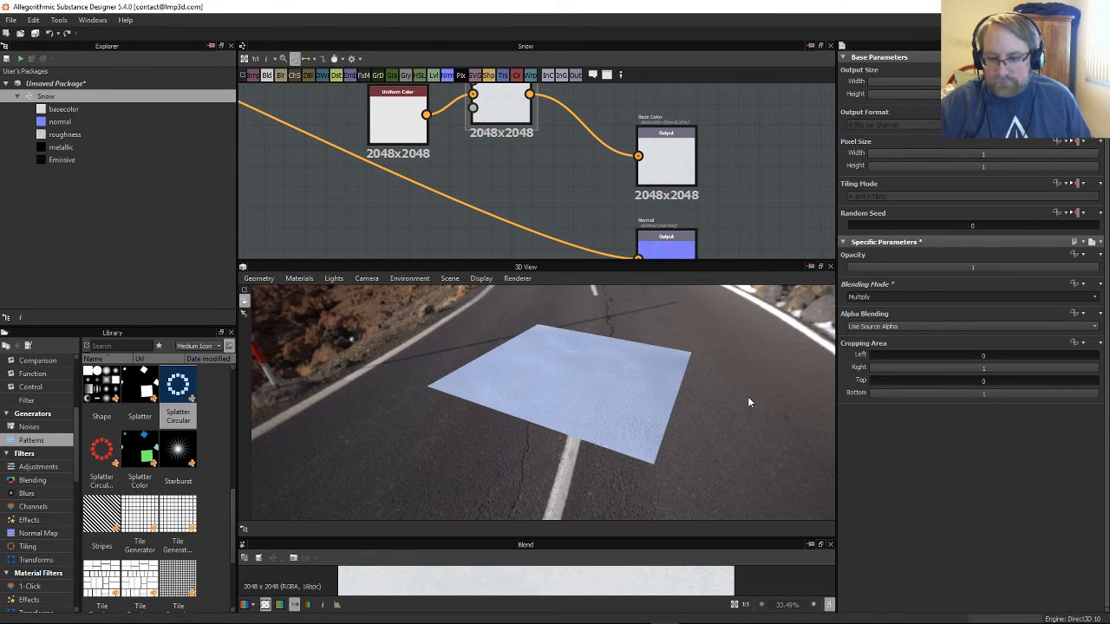
scroll(747, 396, "up", 5)
left_click_drag(680, 363, 595, 370)
Step: Switch the preview geometry to Plane (hi-res) and check the snow surface on it
left_click(292, 279)
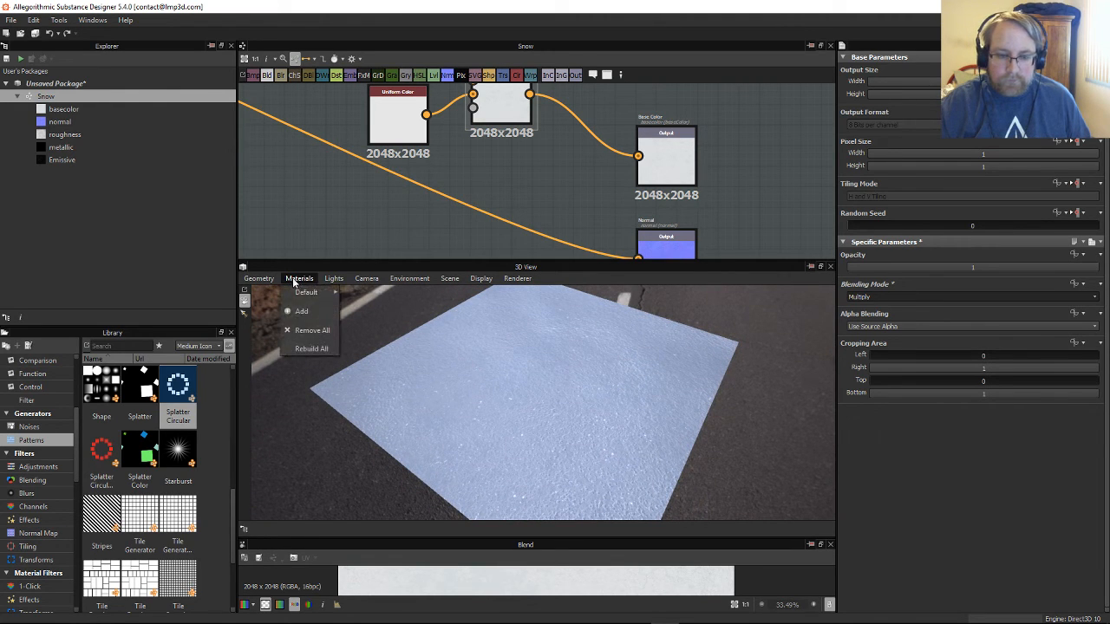
left_click(295, 280)
left_click(298, 280)
mouse_move(308, 295)
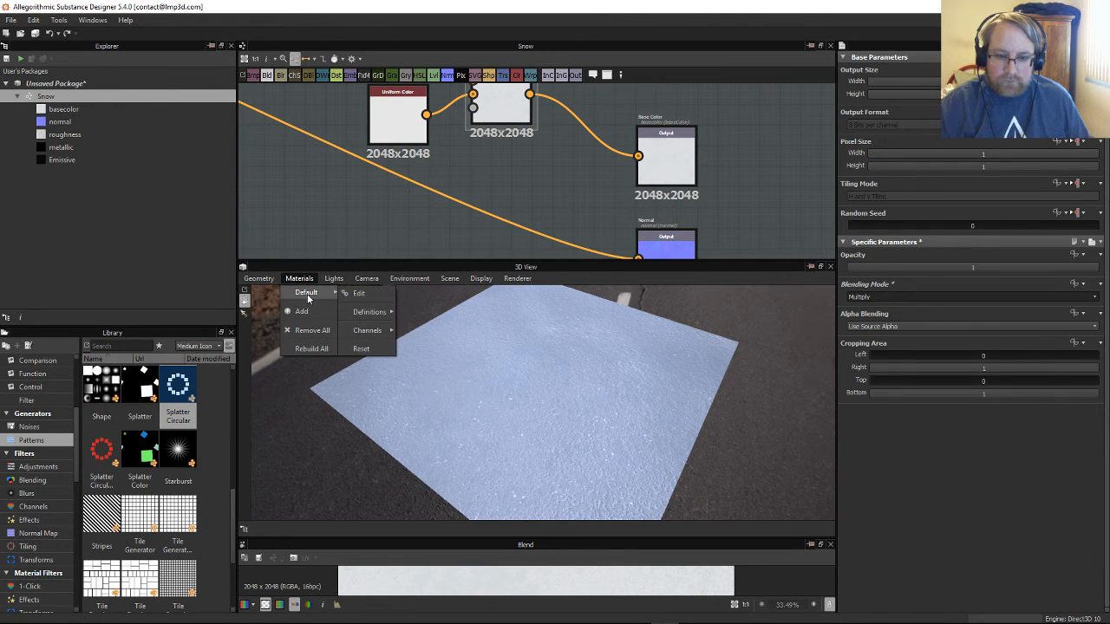
left_click(259, 278)
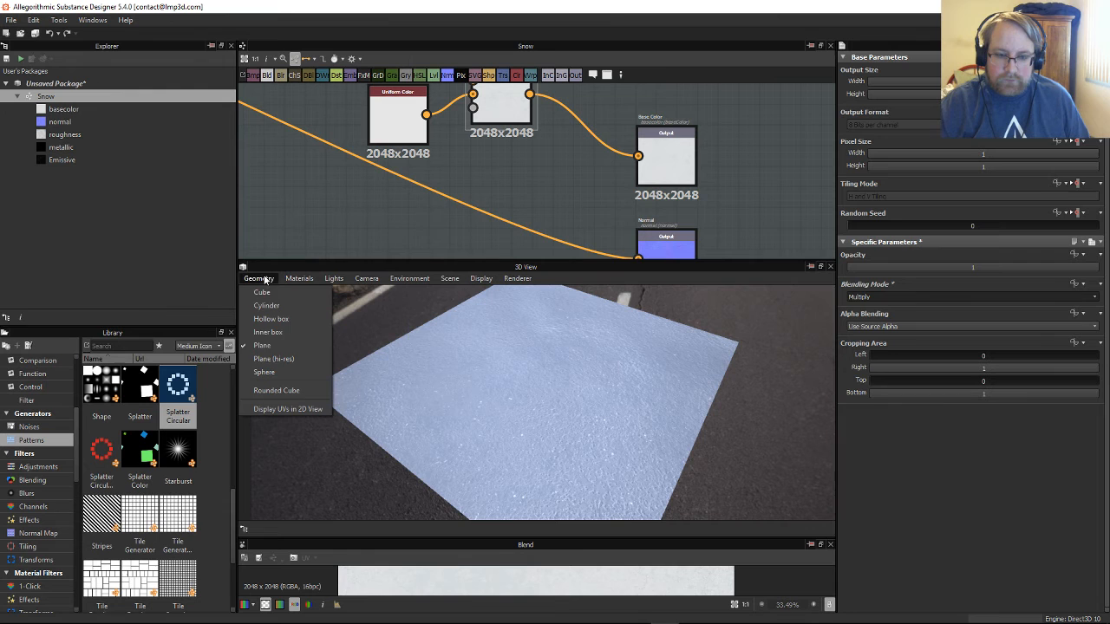
left_click(299, 358)
mouse_move(595, 391)
left_mouse_down()
mouse_move(580, 418)
mouse_move(616, 384)
mouse_move(599, 379)
mouse_move(584, 411)
mouse_move(629, 436)
mouse_move(610, 414)
mouse_move(603, 373)
left_mouse_up()
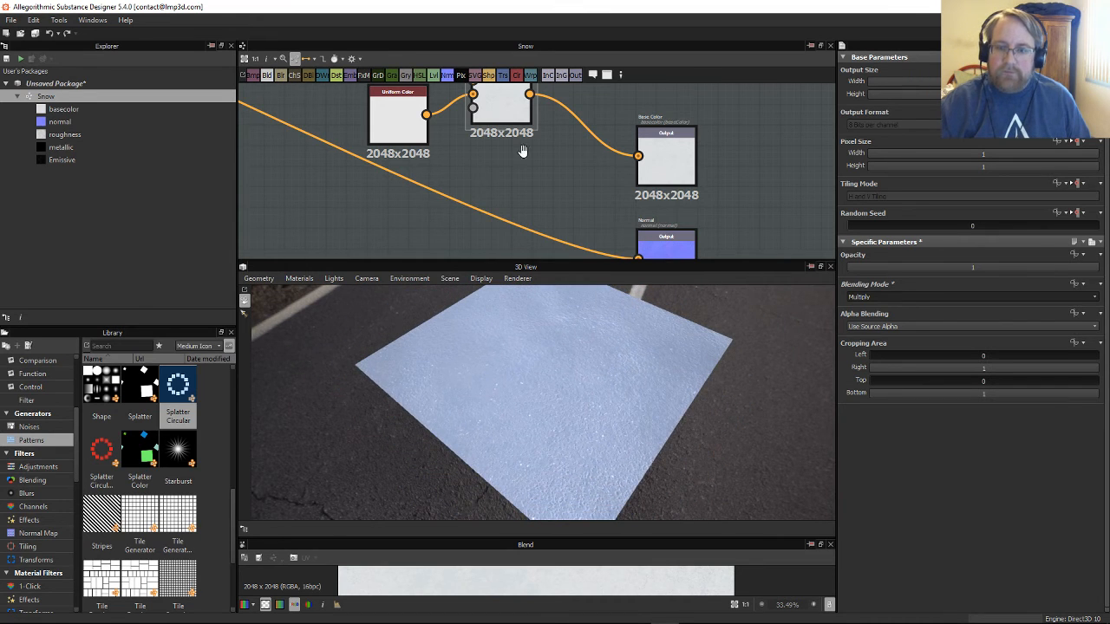
Step: Add an Output node fed by the Blur node that drives the large-scale Normal node
scroll(593, 162, "down", 4)
middle_click_drag(506, 173, 754, 197)
scroll(728, 198, "down", 1)
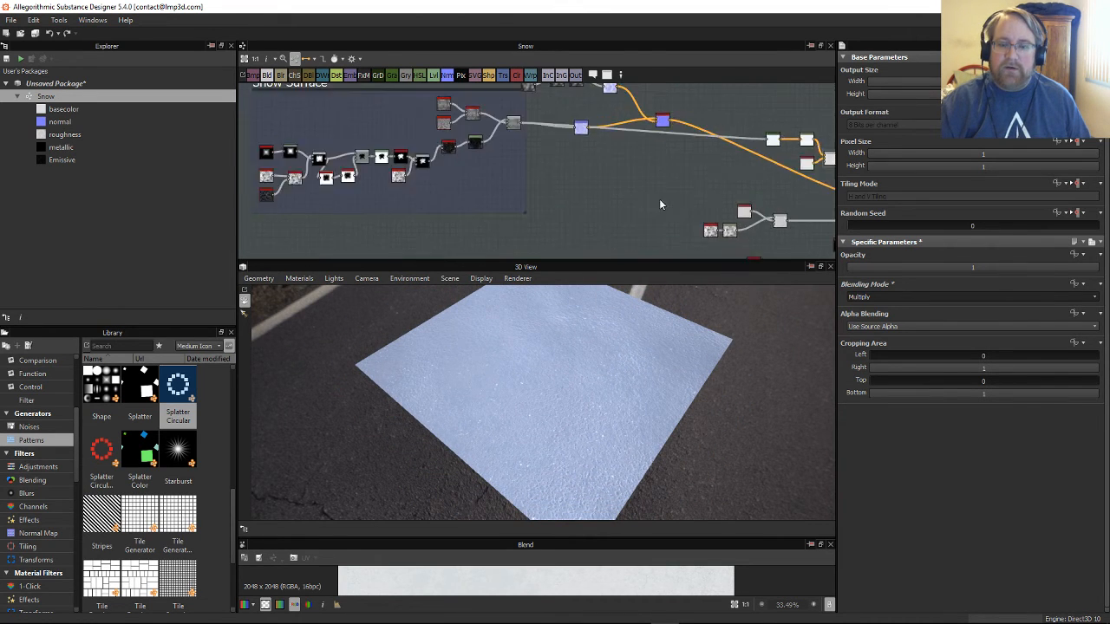
middle_click_drag(546, 212, 600, 204)
scroll(593, 206, "up", 2)
middle_click_drag(604, 141, 440, 249)
scroll(612, 217, "up", 3)
middle_click_drag(584, 186, 454, 215)
scroll(464, 220, "up", 2)
middle_click_drag(517, 159, 475, 172)
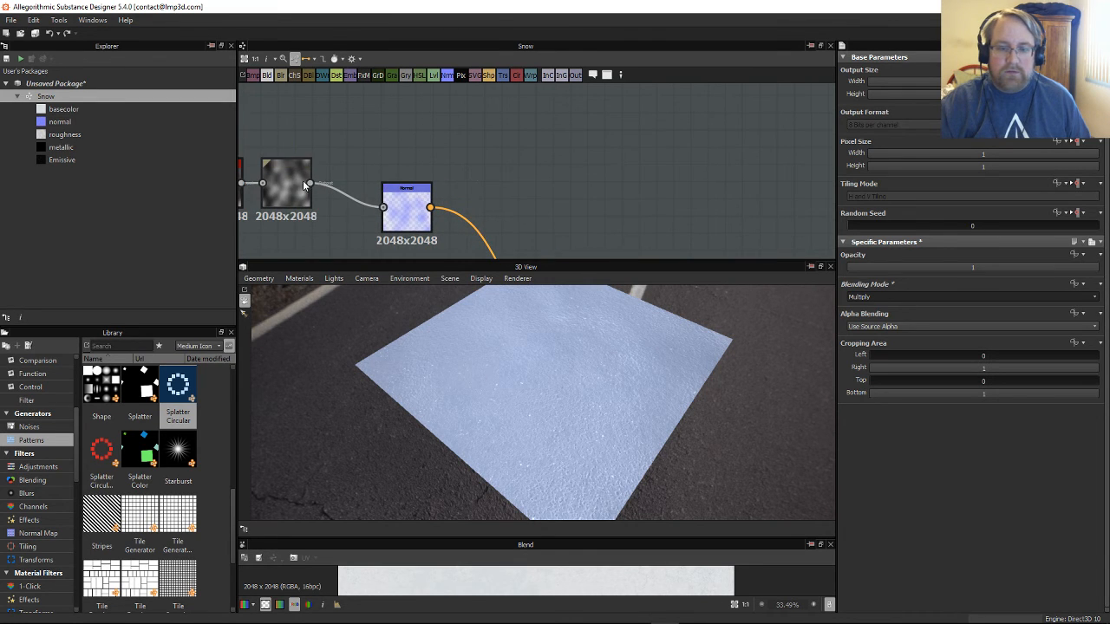
left_click_drag(309, 183, 611, 184)
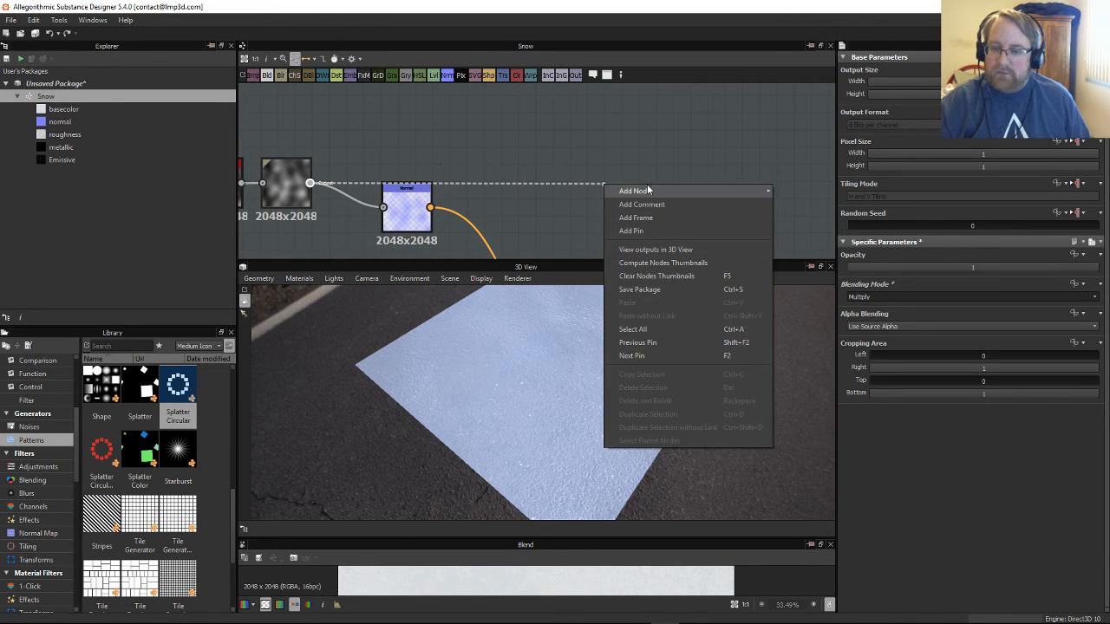
mouse_move(652, 192)
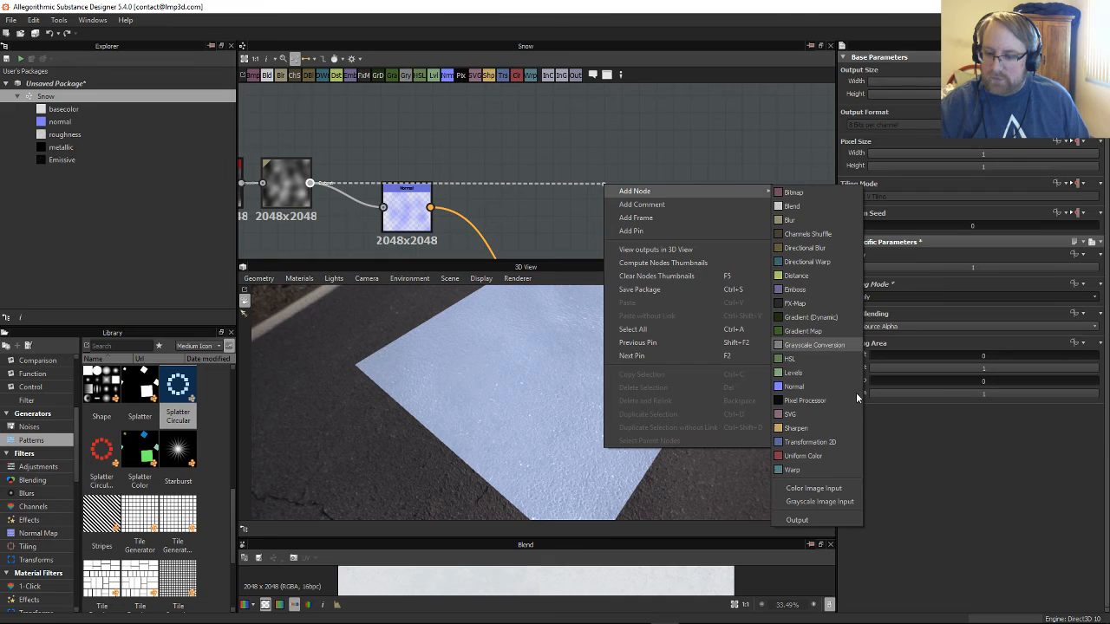
left_click(798, 519)
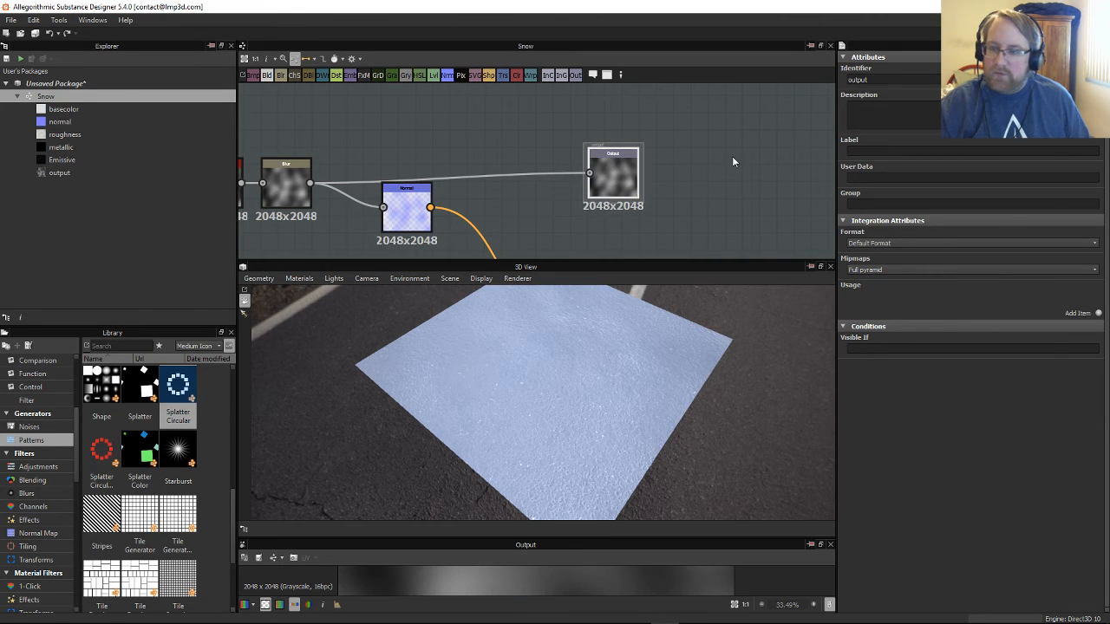
Step: Give the new Output node the identifier Tesselation and show it in the 3D view as Height
type("Te")
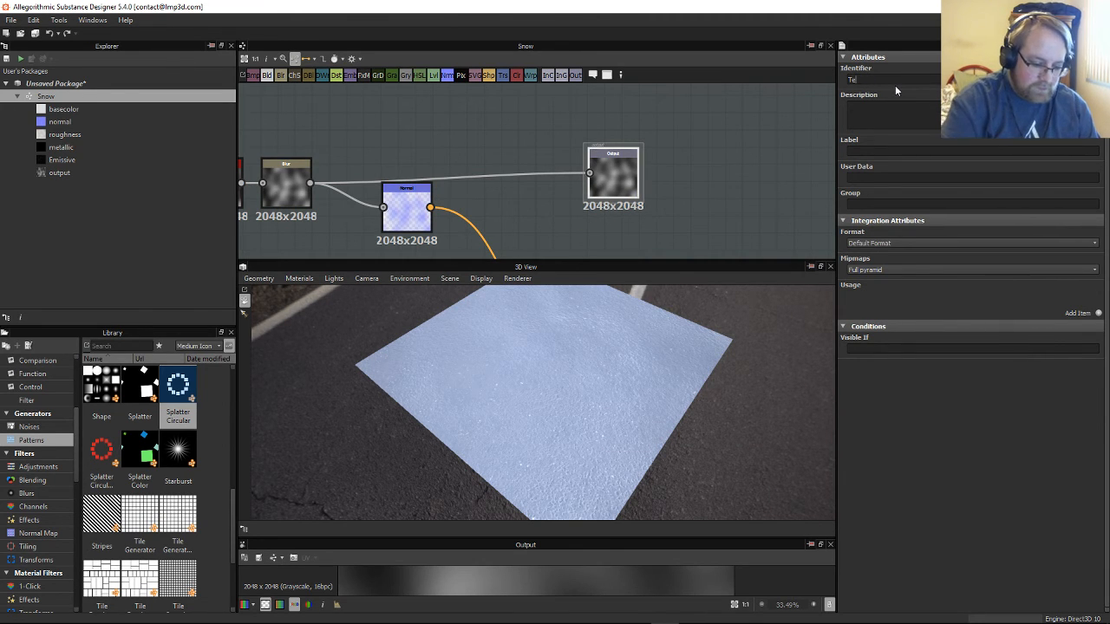
type("sselation")
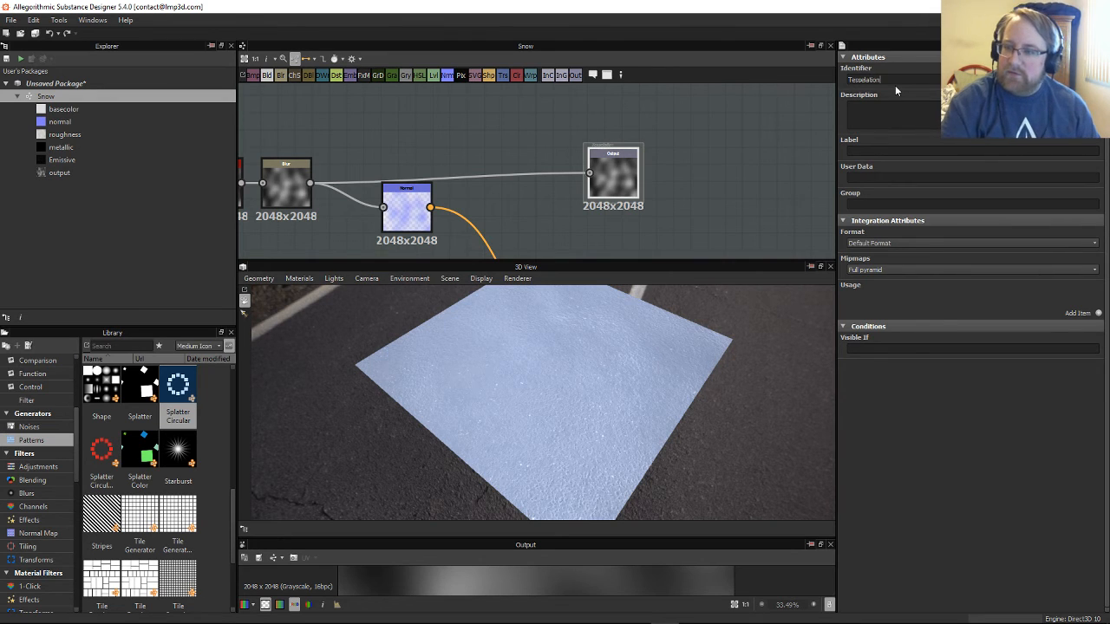
right_click(618, 179)
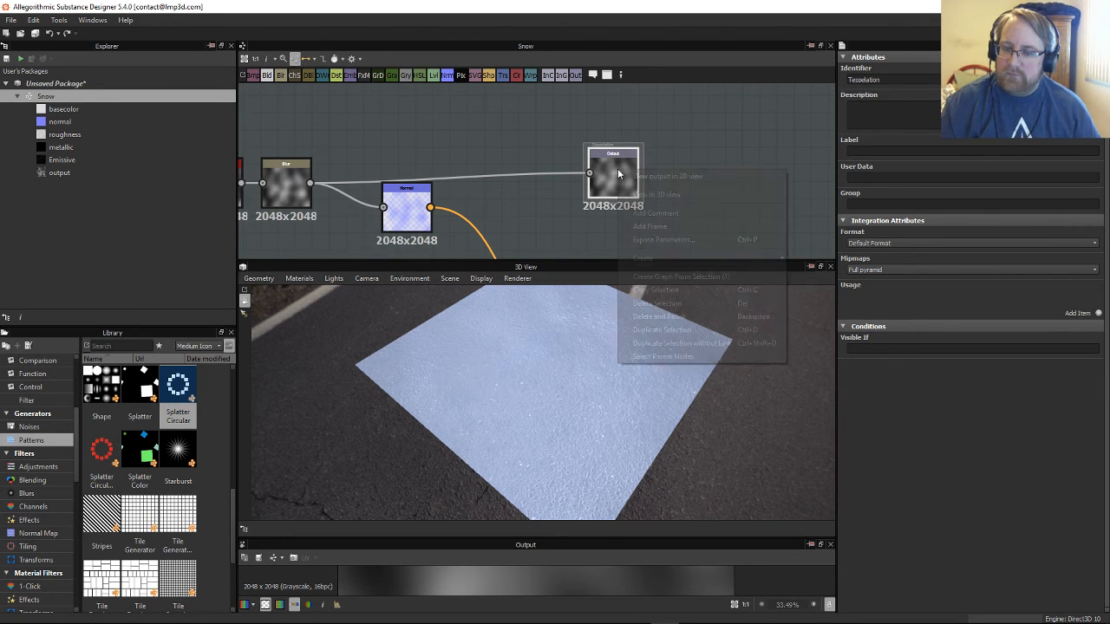
left_click(659, 195)
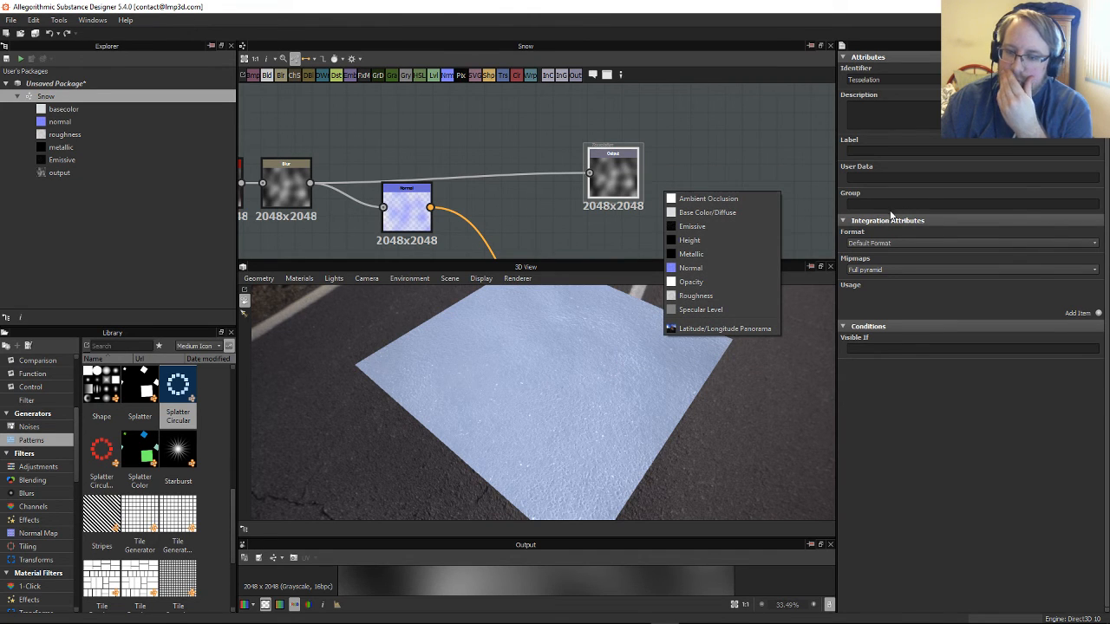
left_click(673, 247)
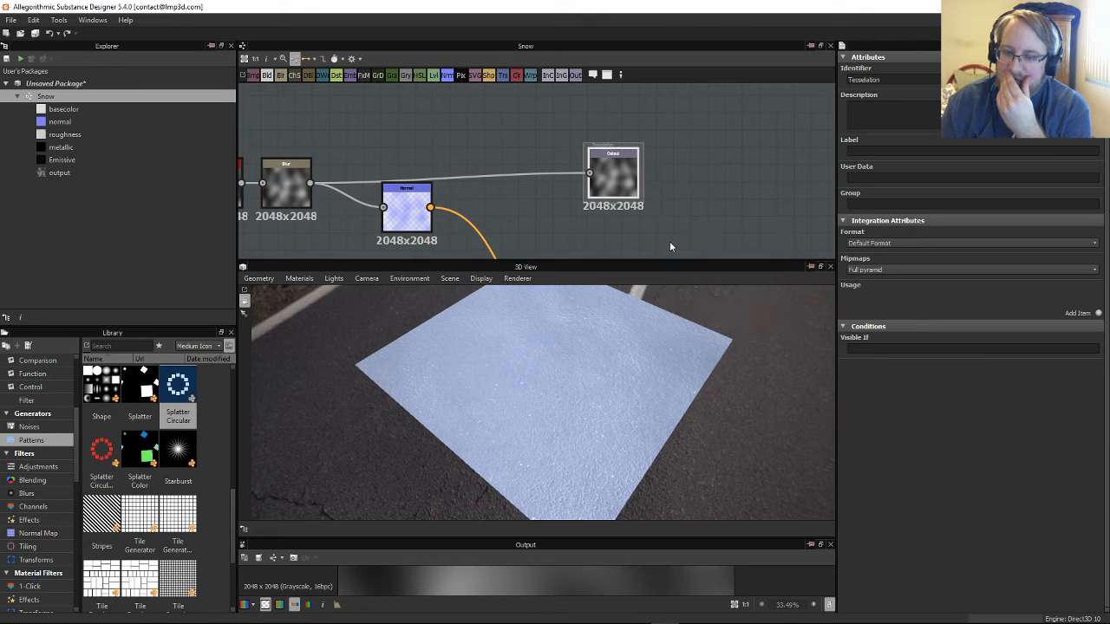
Step: Set the preview material's definition to physically_metallic_roughness with Tesselation and open its material parameters
left_click_drag(620, 348, 692, 307)
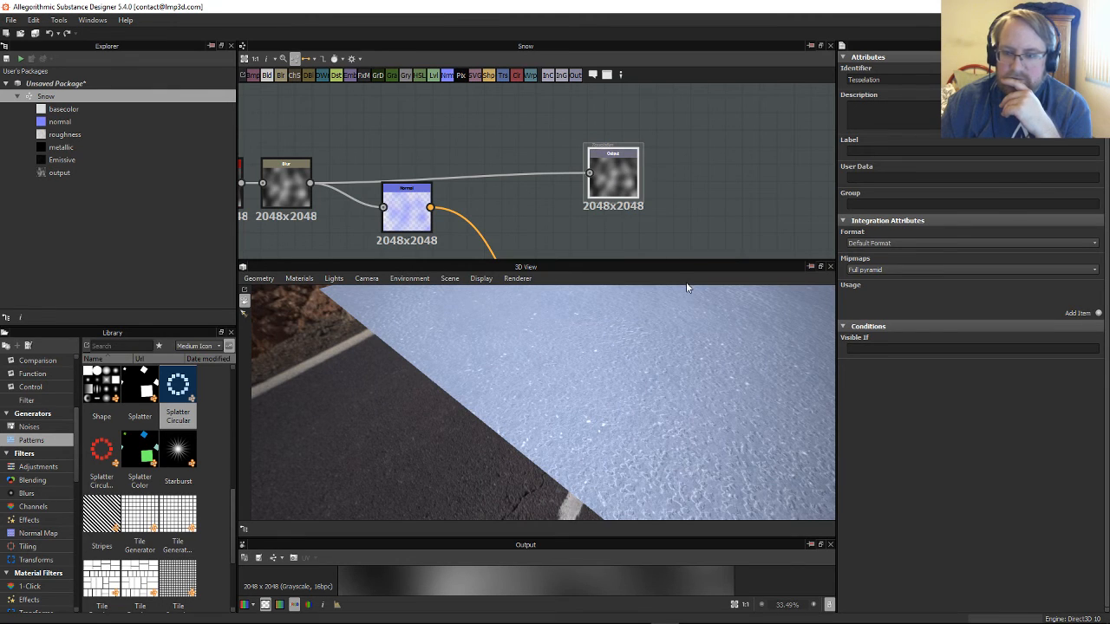
left_click_drag(699, 341, 408, 359)
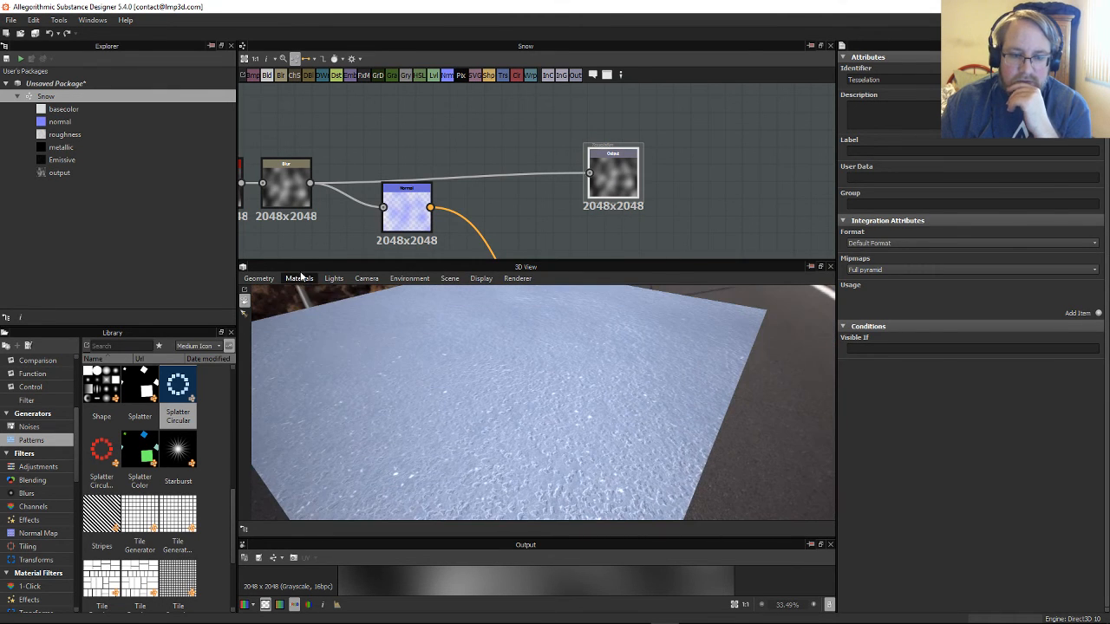
left_click(299, 278)
mouse_move(308, 293)
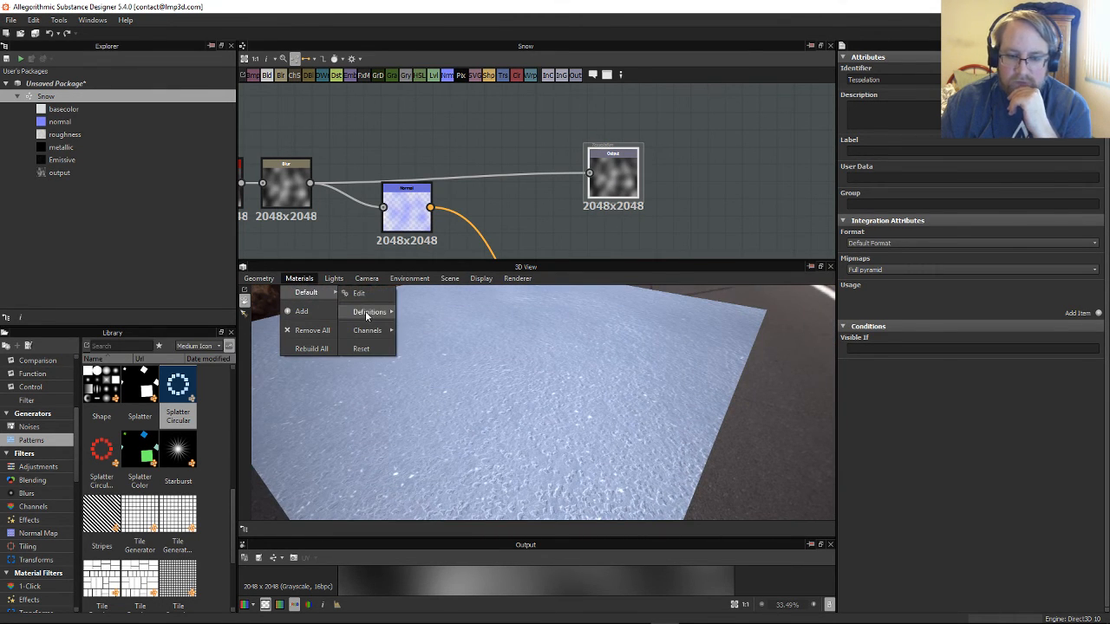
mouse_move(367, 312)
mouse_move(490, 355)
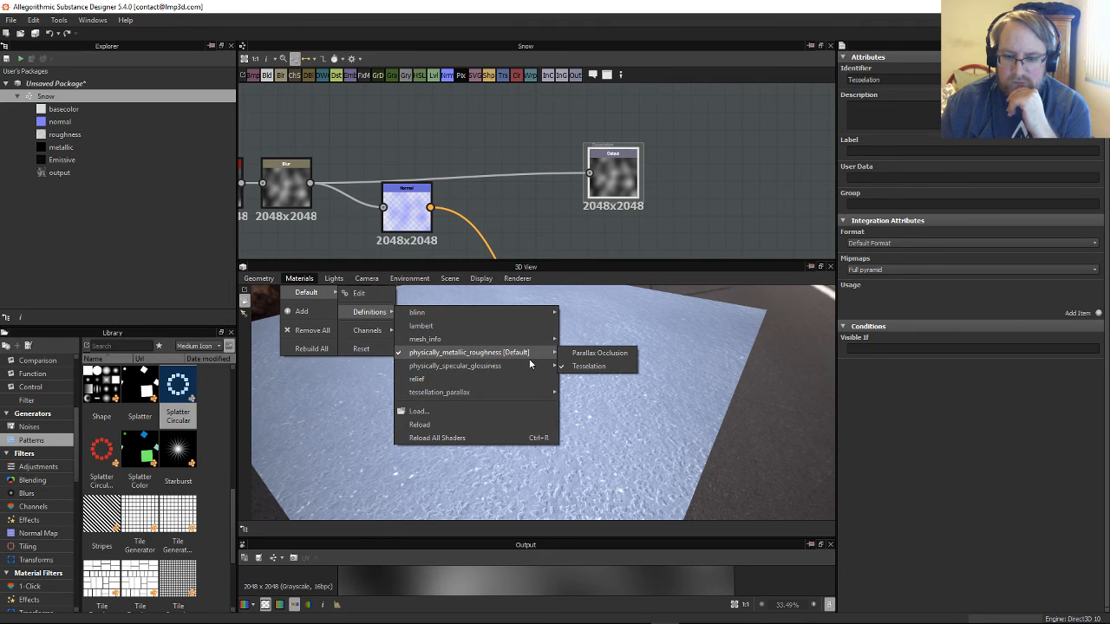
left_click(594, 368)
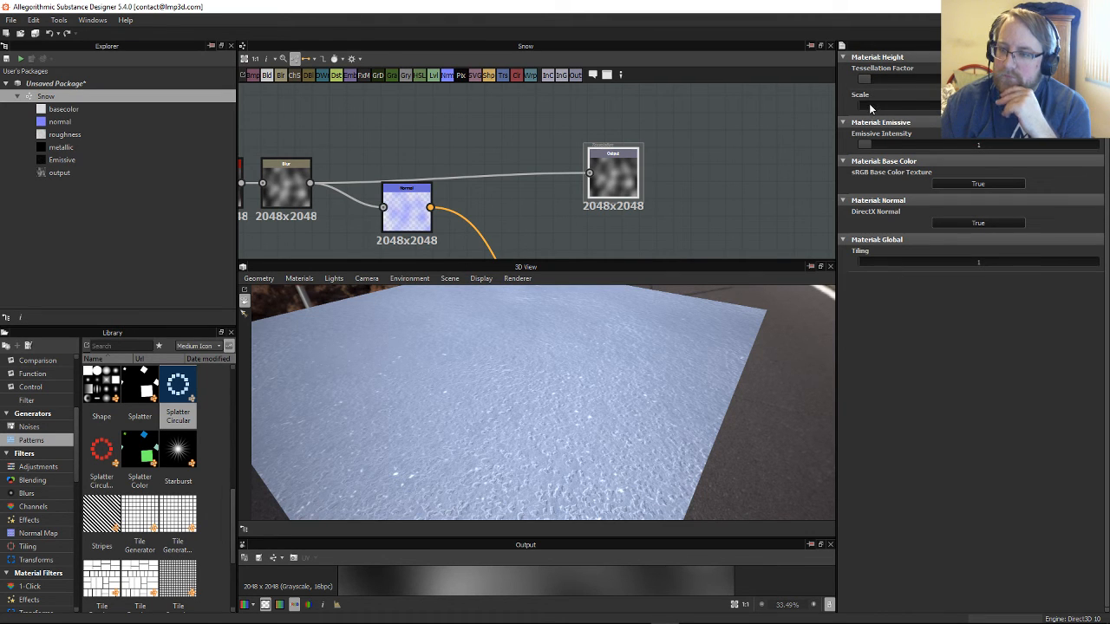
Step: Raise the material's height scale and adjust its tessellation factor, checking the displacement on the plane
left_click_drag(871, 109, 963, 112)
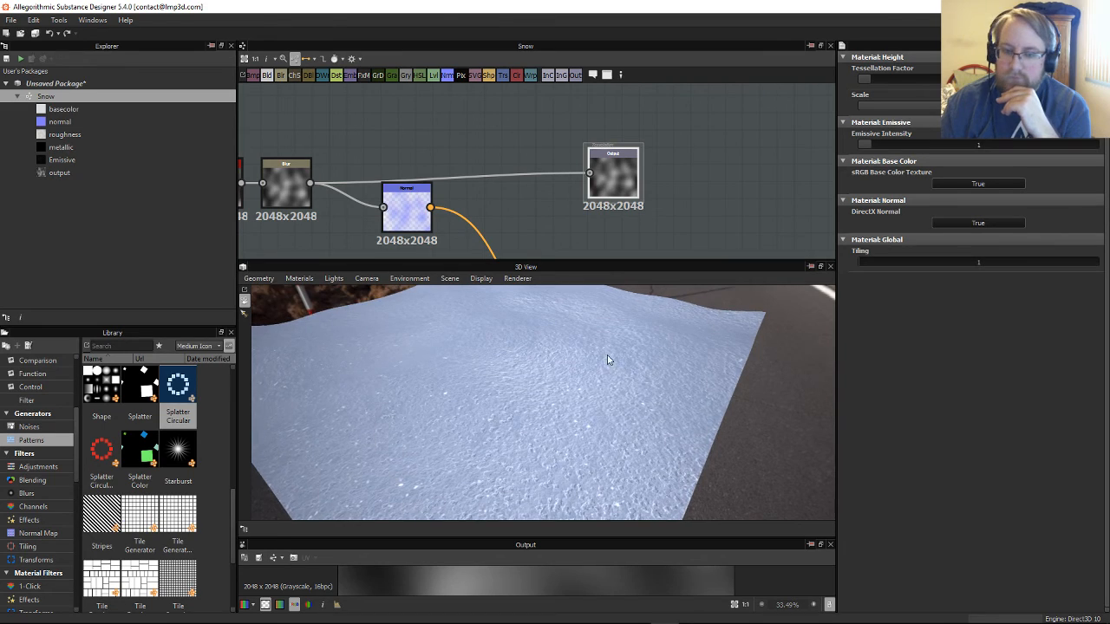
left_click_drag(607, 359, 805, 121)
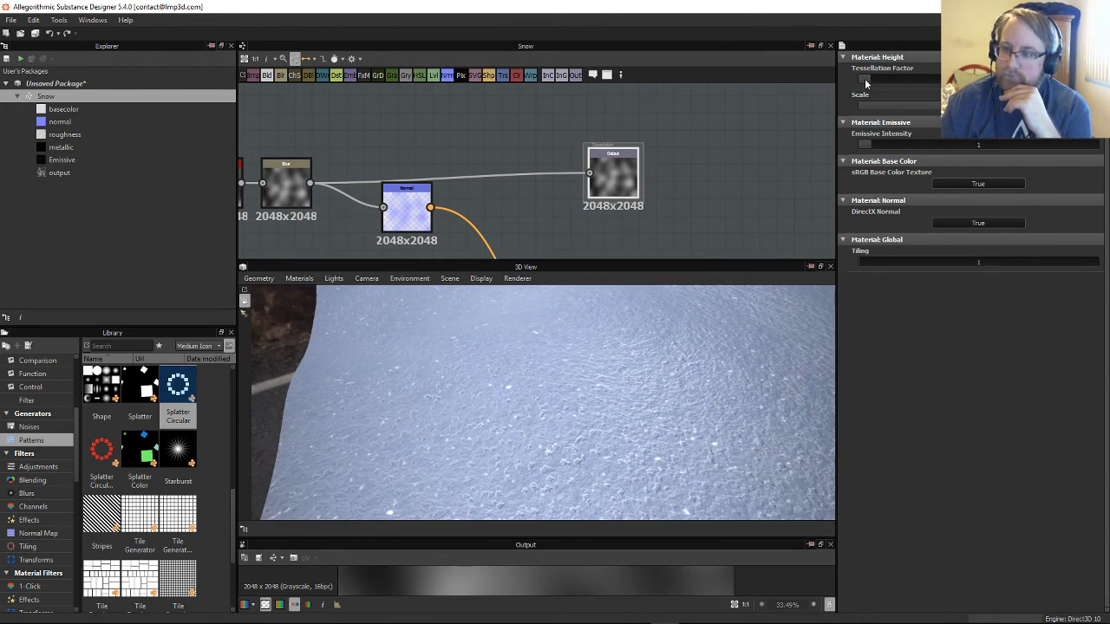
left_click_drag(897, 79, 885, 85)
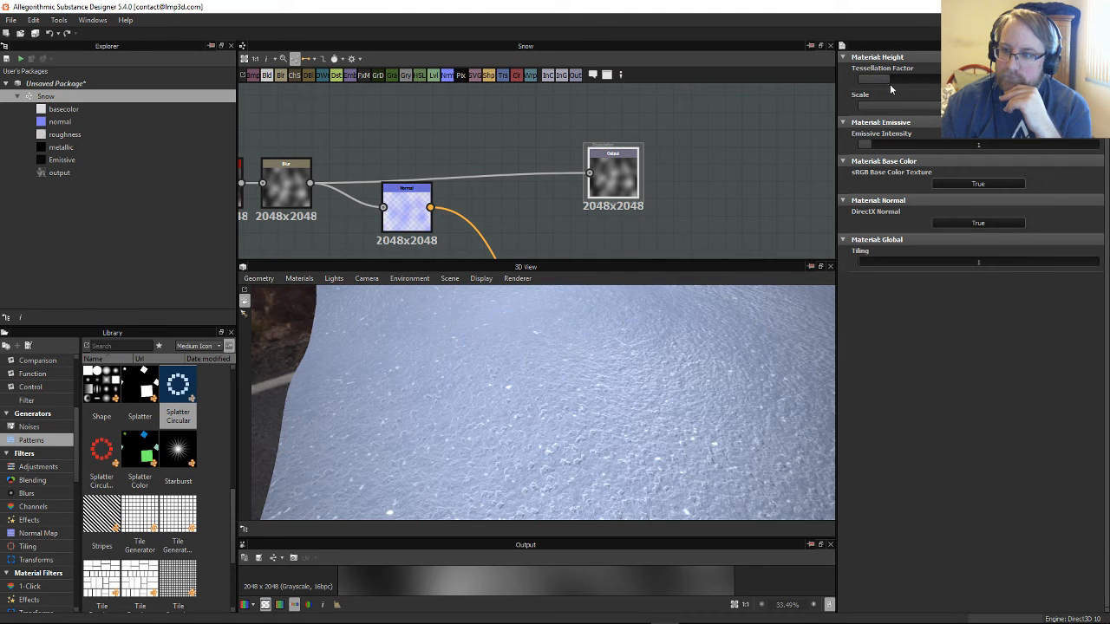
left_click_drag(693, 299, 694, 364)
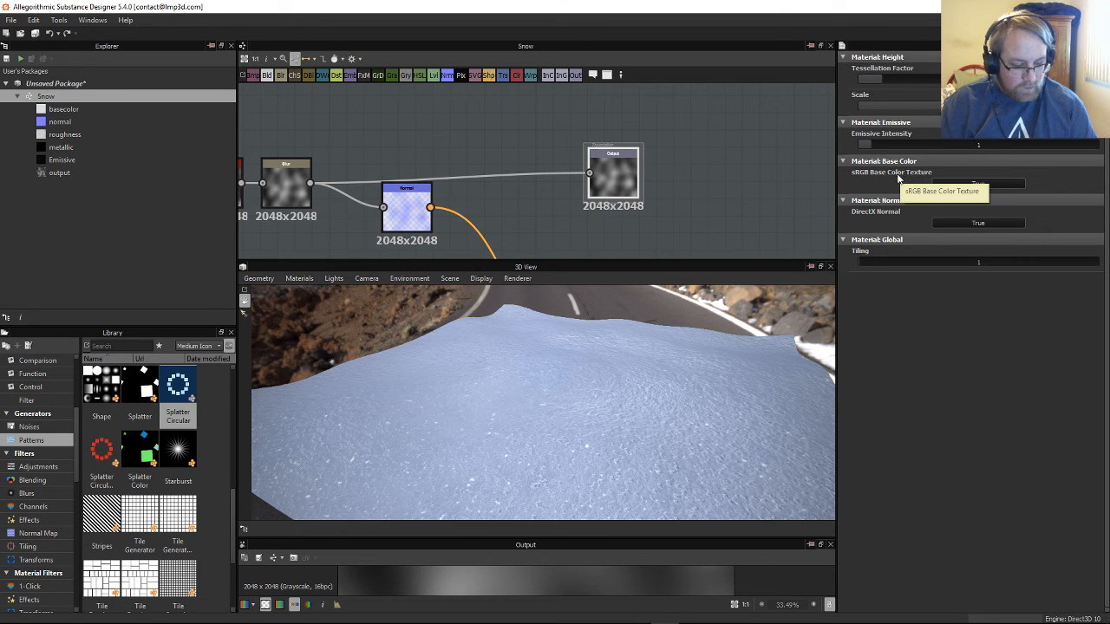
left_click_drag(610, 399, 371, 295)
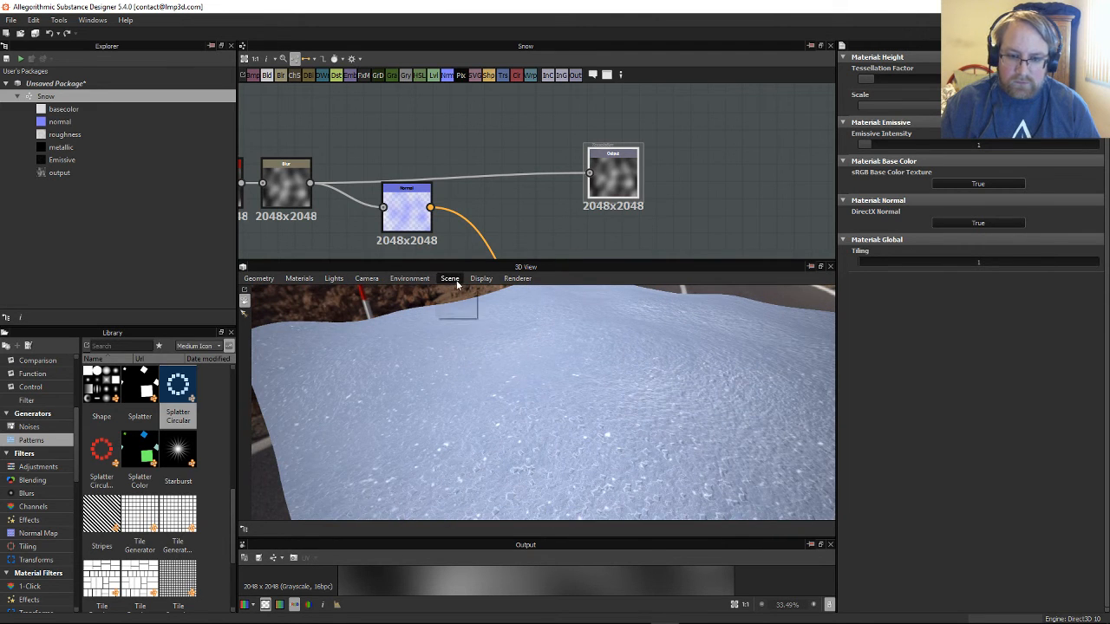
Step: Examine the tessellated plane's mesh density in wireframe display, then restore the shaded display
left_click(482, 279)
left_click(487, 297)
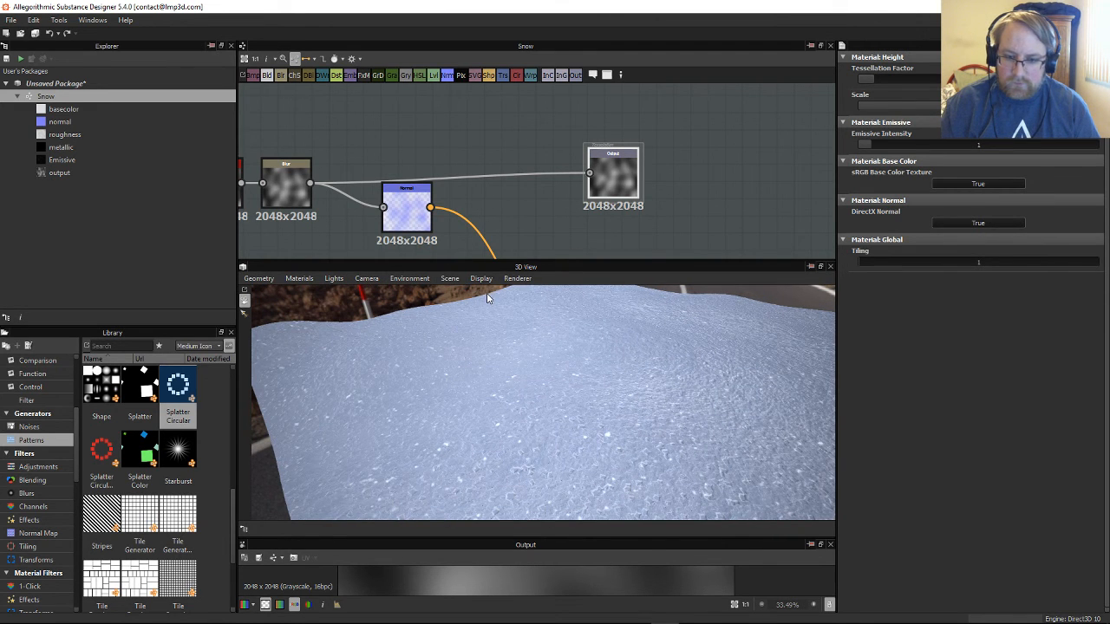
left_click(481, 279)
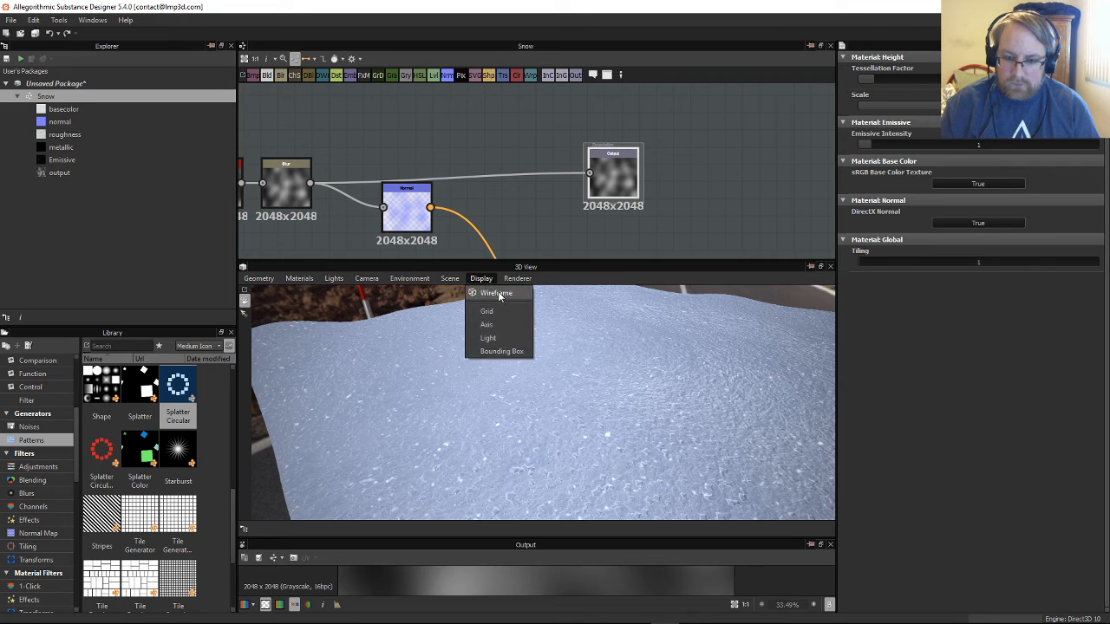
left_click(498, 295)
left_click_drag(534, 354, 595, 402)
left_click(483, 279)
left_click(498, 294)
scroll(594, 402, "up", 5)
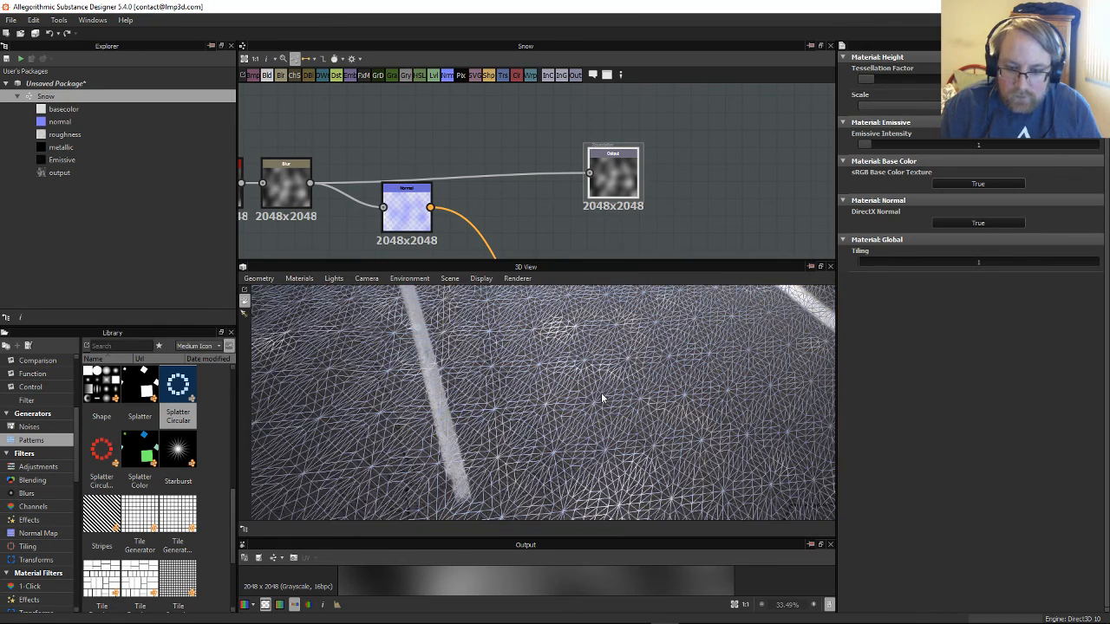
left_click(482, 279)
left_click(499, 294)
Step: Increase the height scale further and check the taller snow mounds from several angles
left_click_drag(604, 355, 522, 428)
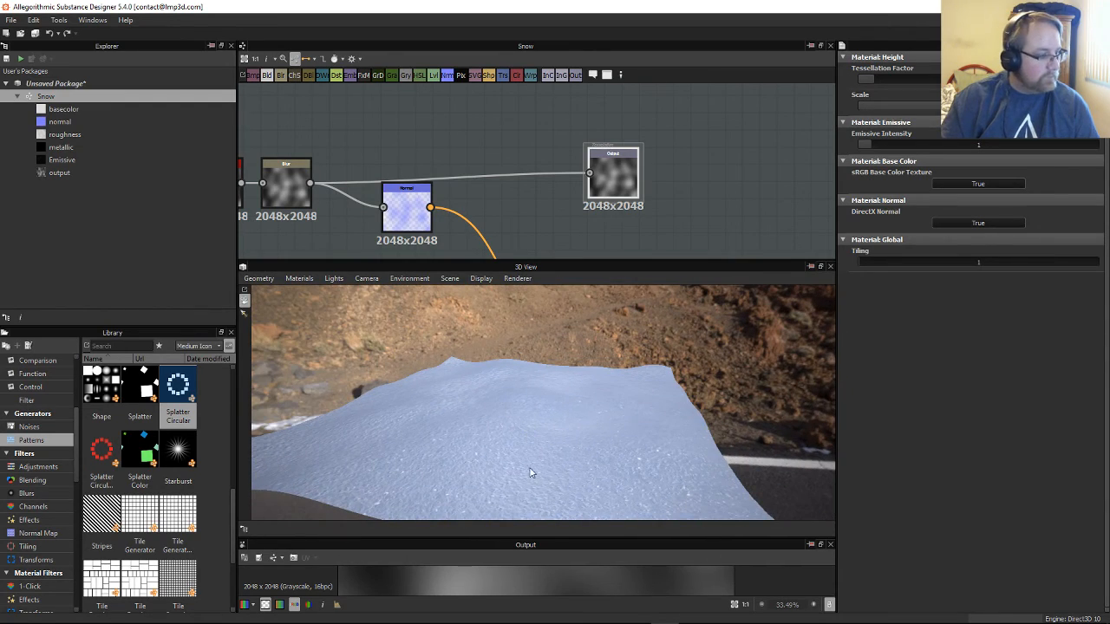
left_click_drag(531, 472, 691, 381)
mouse_move(701, 385)
left_mouse_down()
mouse_move(672, 403)
mouse_move(683, 357)
mouse_move(691, 367)
left_mouse_up()
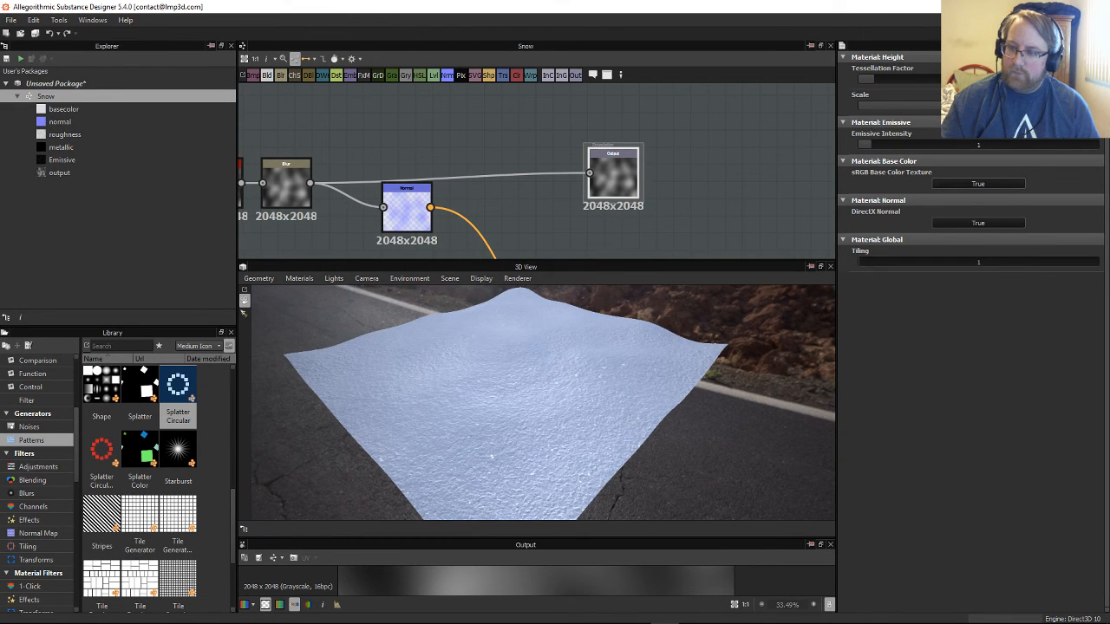
left_click_drag(988, 106, 1022, 105)
left_click_drag(630, 366, 723, 346)
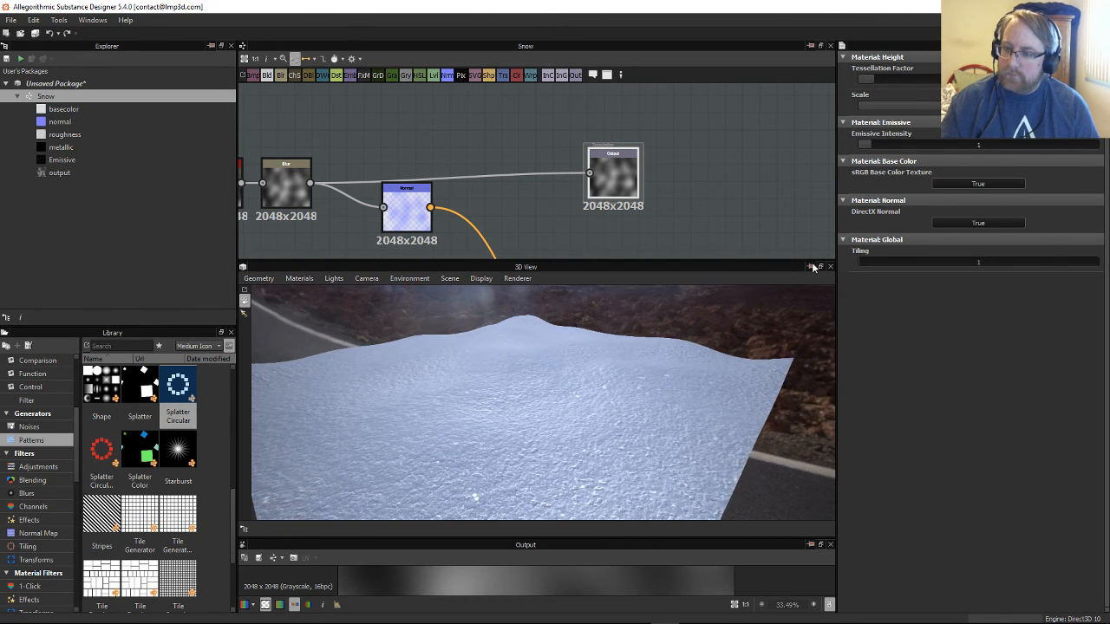
Step: Set the material tiling to about 2.58 and reduce the height scale slightly
left_click_drag(863, 269, 901, 265)
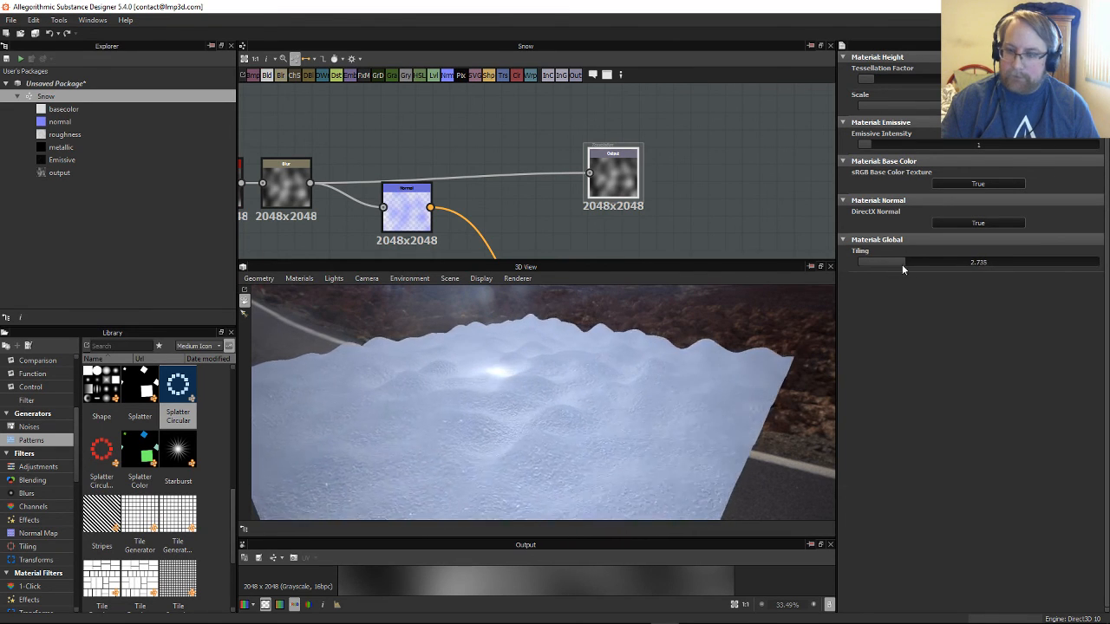
left_click_drag(801, 290, 654, 322)
left_click_drag(1014, 106, 984, 105)
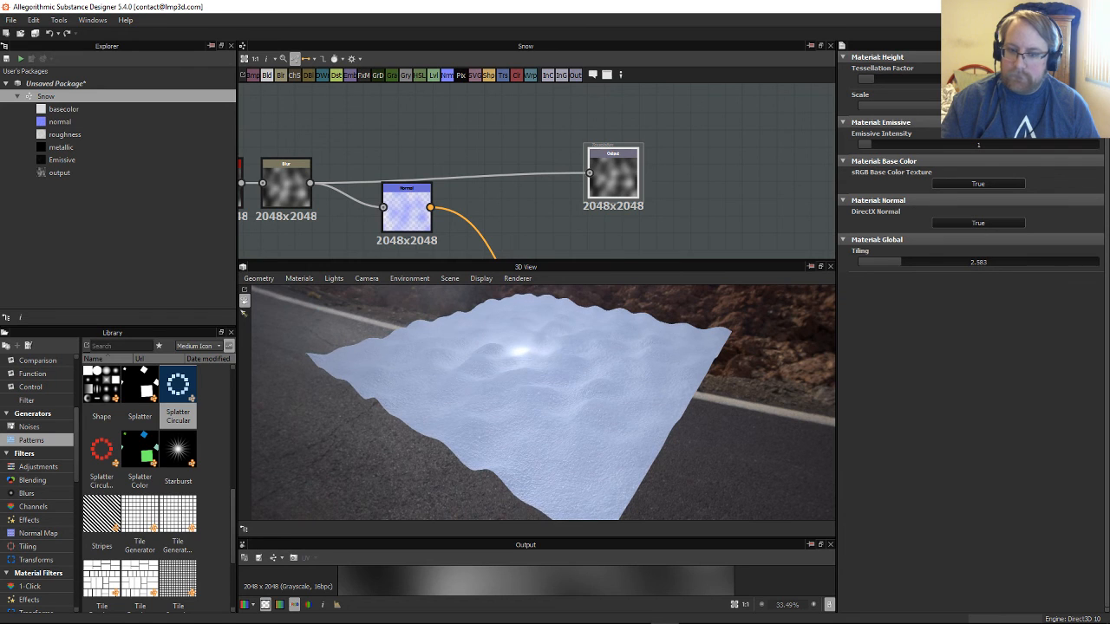
Step: Set the material tiling to 10 and inspect the repeated snow surface up close and from afar
left_click_drag(903, 265, 1107, 266)
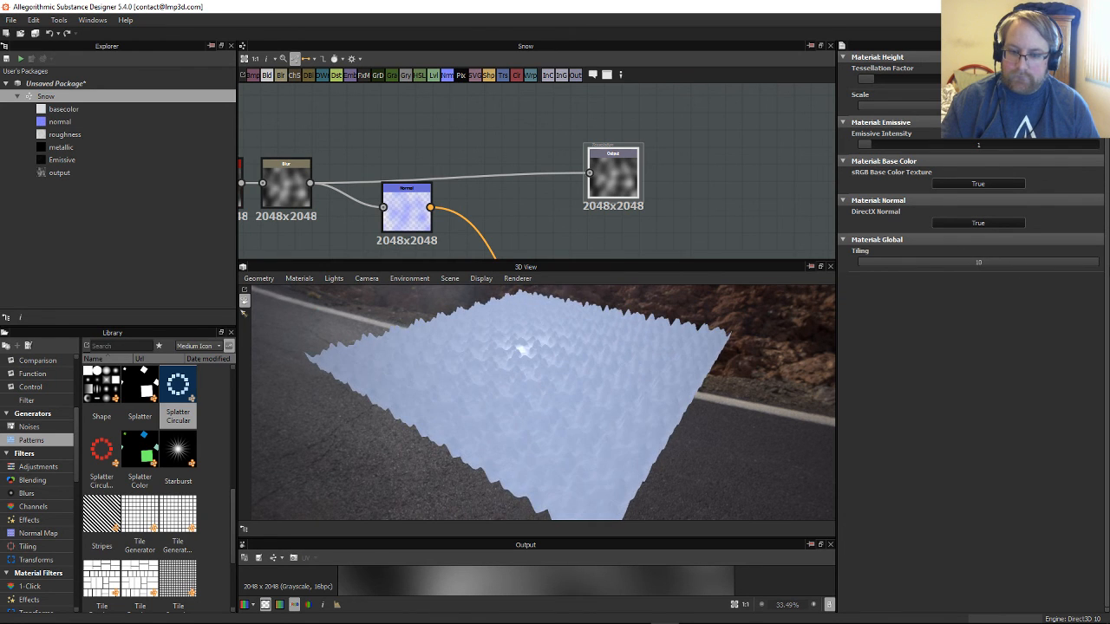
scroll(656, 333, "up", 5)
left_click_drag(685, 324, 655, 410)
scroll(657, 407, "up", 6)
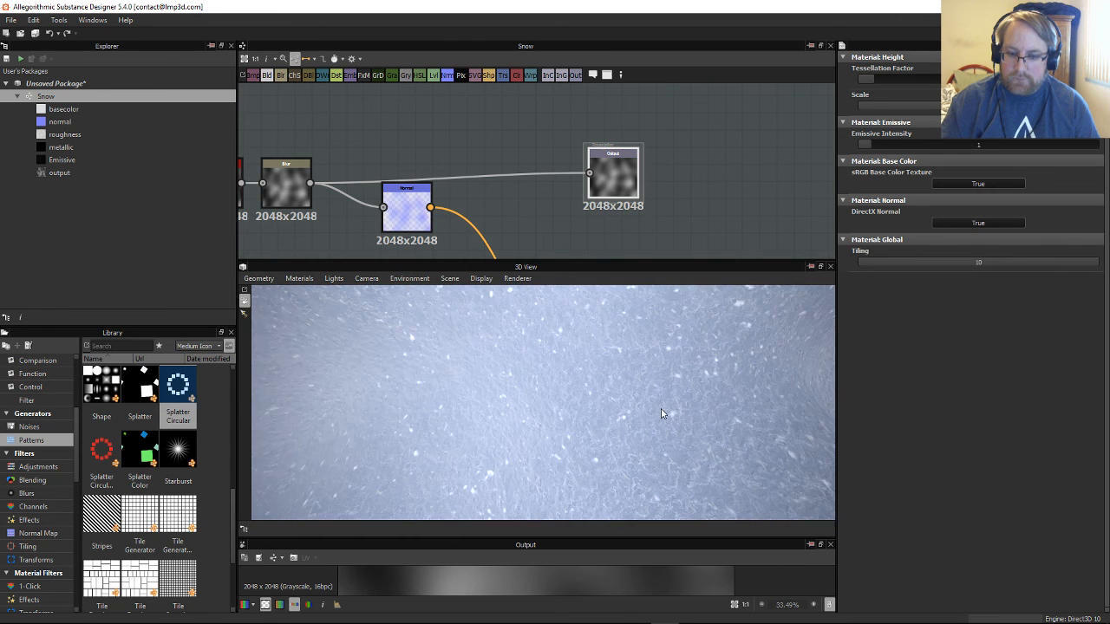
scroll(659, 405, "down", 3)
scroll(654, 399, "down", 5)
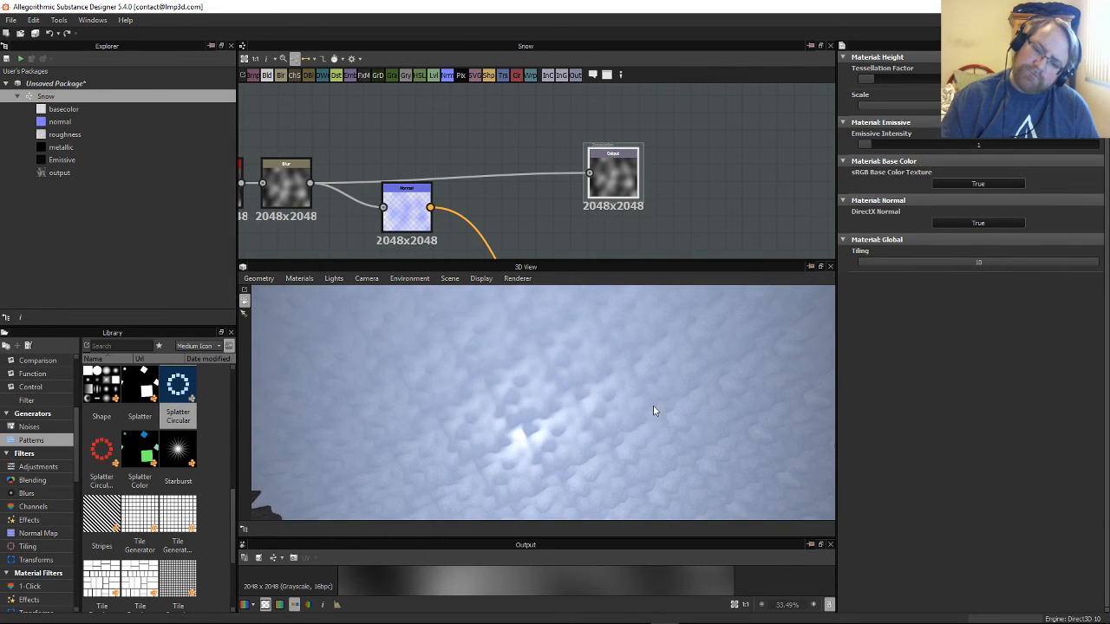
left_click_drag(654, 410, 789, 266)
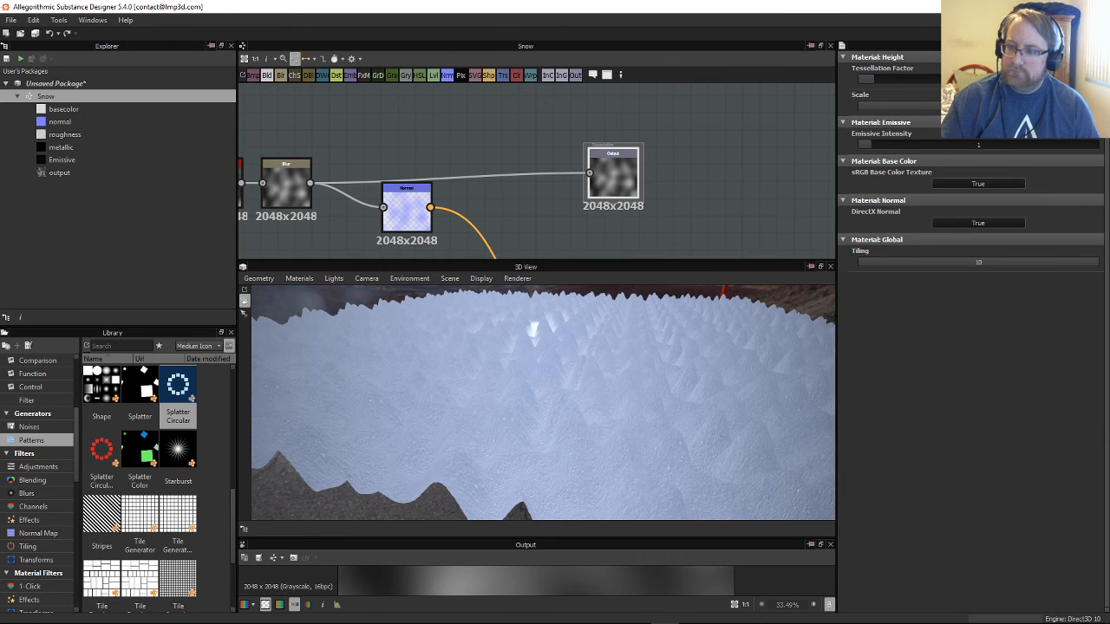
Step: Lower the height scale to near zero, set the tiling to about 2.236, and view the flattened plane from the side
left_click_drag(964, 108, 850, 122)
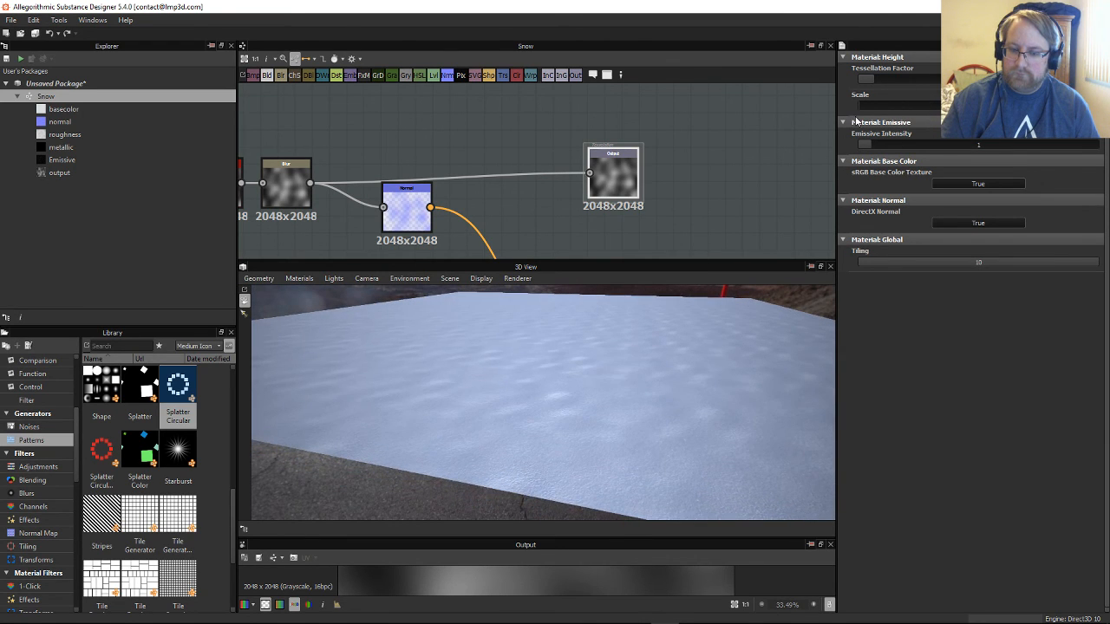
left_click_drag(641, 348, 746, 364)
left_click_drag(984, 263, 891, 267)
left_click_drag(641, 412, 665, 324)
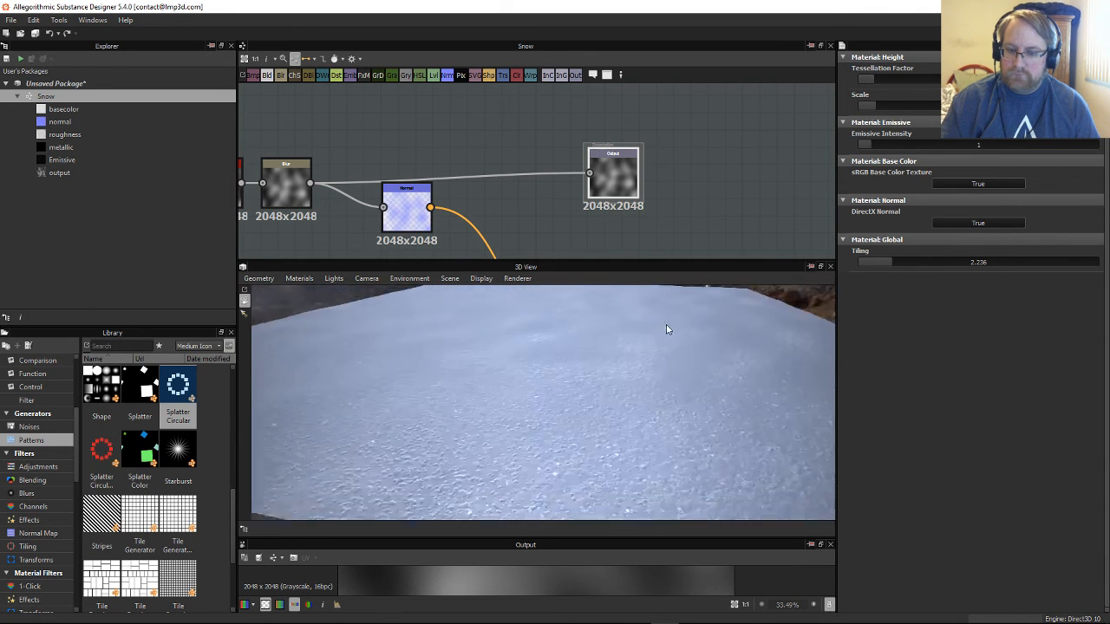
scroll(651, 316, "down", 5)
middle_click_drag(648, 314, 666, 371)
left_click_drag(667, 374, 647, 414)
middle_click_drag(646, 414, 683, 355)
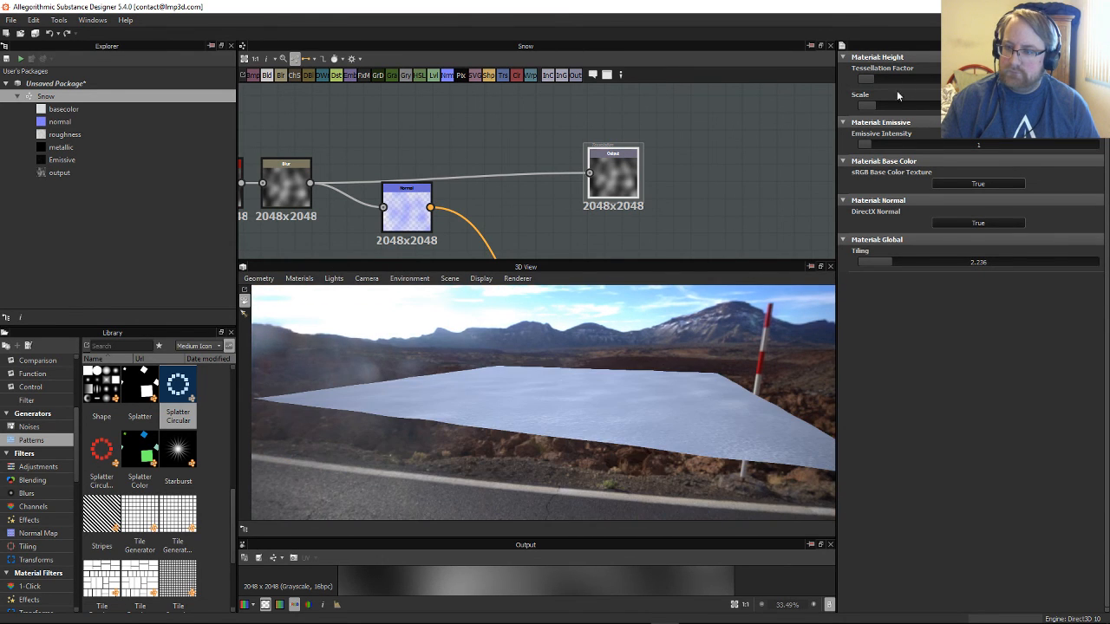
Step: Raise the height scale to a moderate level and set the material tiling to about 1.933
left_click_drag(892, 110, 934, 109)
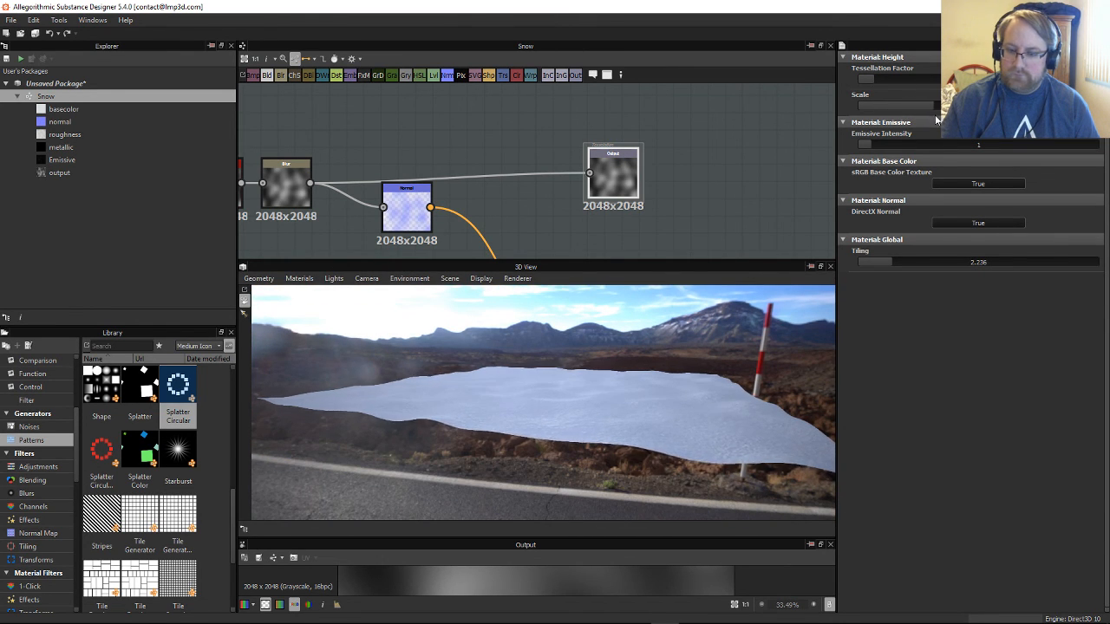
left_click_drag(672, 408, 828, 328)
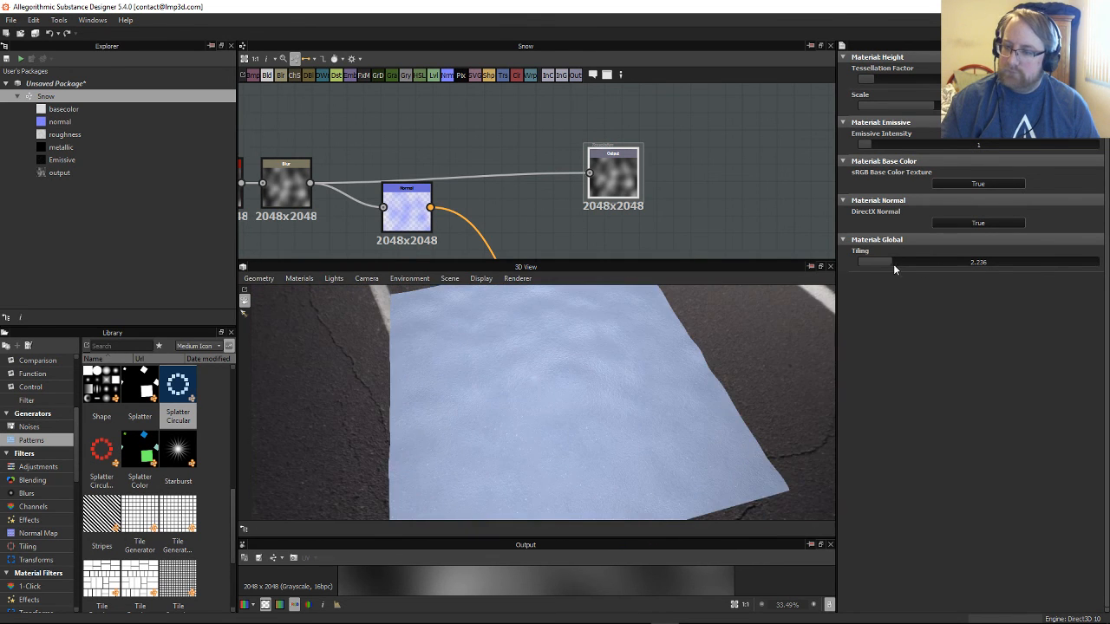
mouse_move(893, 263)
left_mouse_down()
mouse_move(864, 262)
mouse_move(909, 255)
mouse_move(883, 265)
left_mouse_up()
left_click_drag(737, 312, 807, 350)
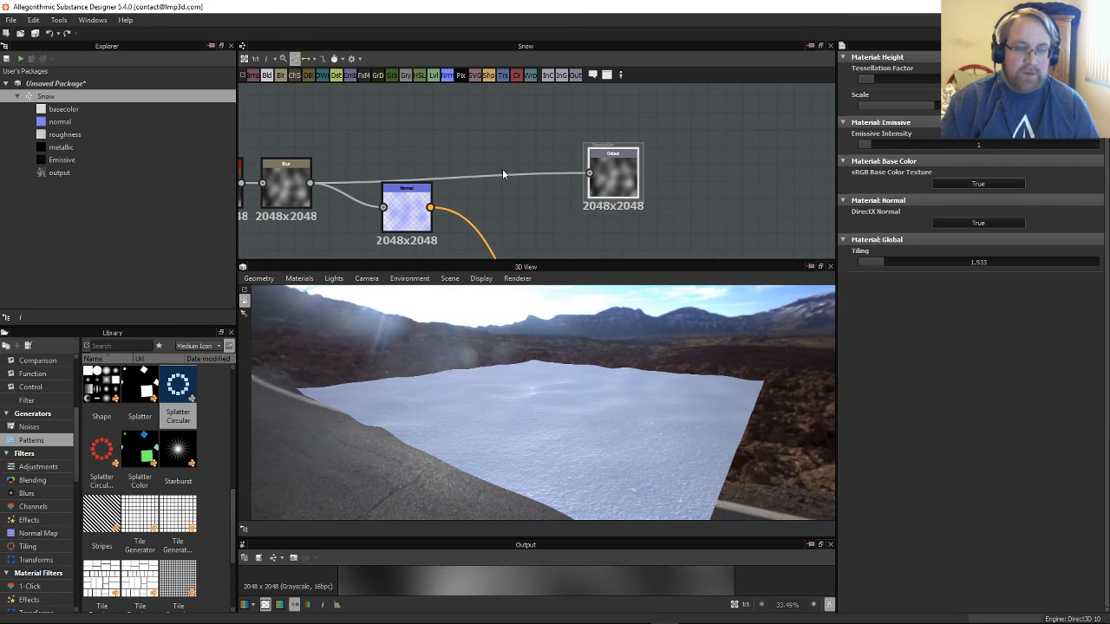
Step: Open the Snow graph's properties and bring the wider node network into view to review the material
middle_click_drag(502, 168, 558, 133)
double_click(45, 97)
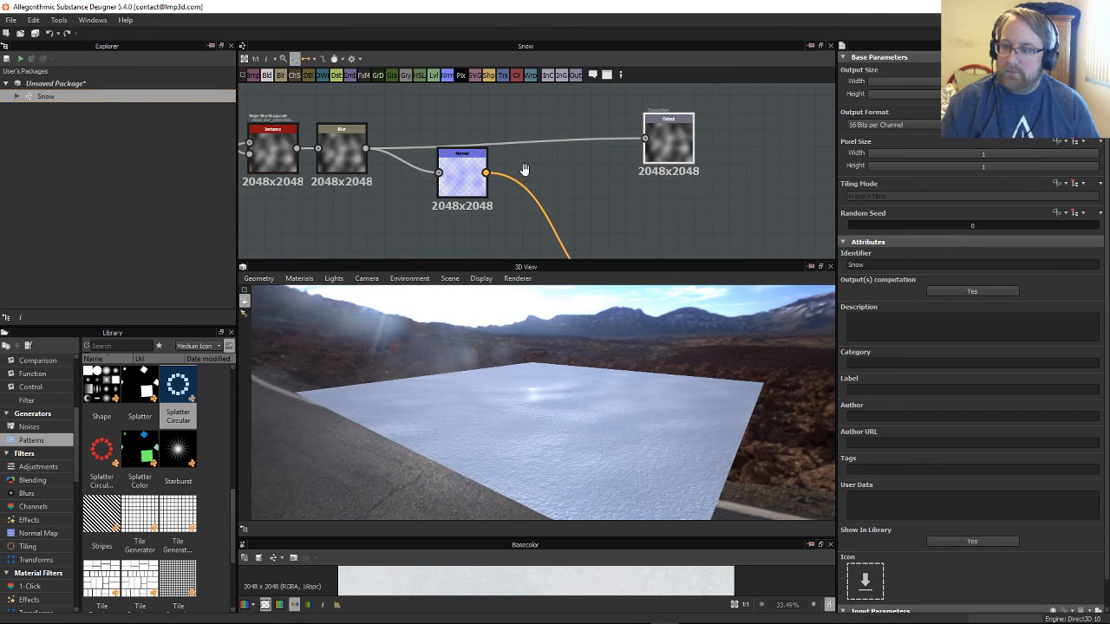
middle_click_drag(524, 170, 640, 139)
scroll(640, 139, "down", 5)
left_click_drag(657, 351, 725, 284)
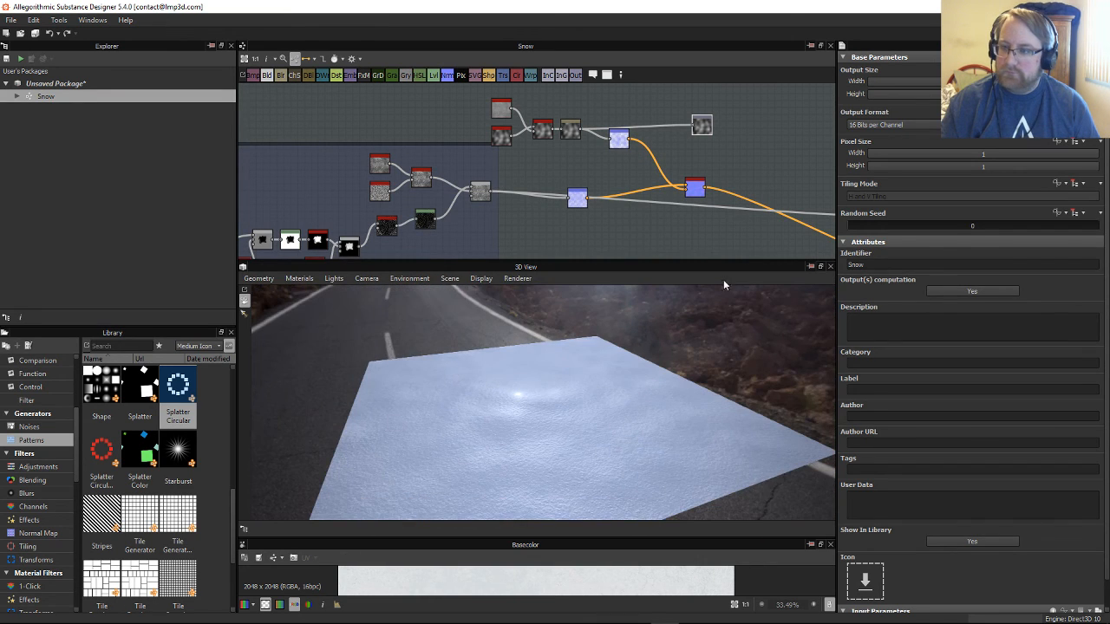
Step: Try random seeds 8 and 9 on the Snow graph, inspecting the snow plane from different angles with each one
left_click_drag(858, 228, 1048, 229)
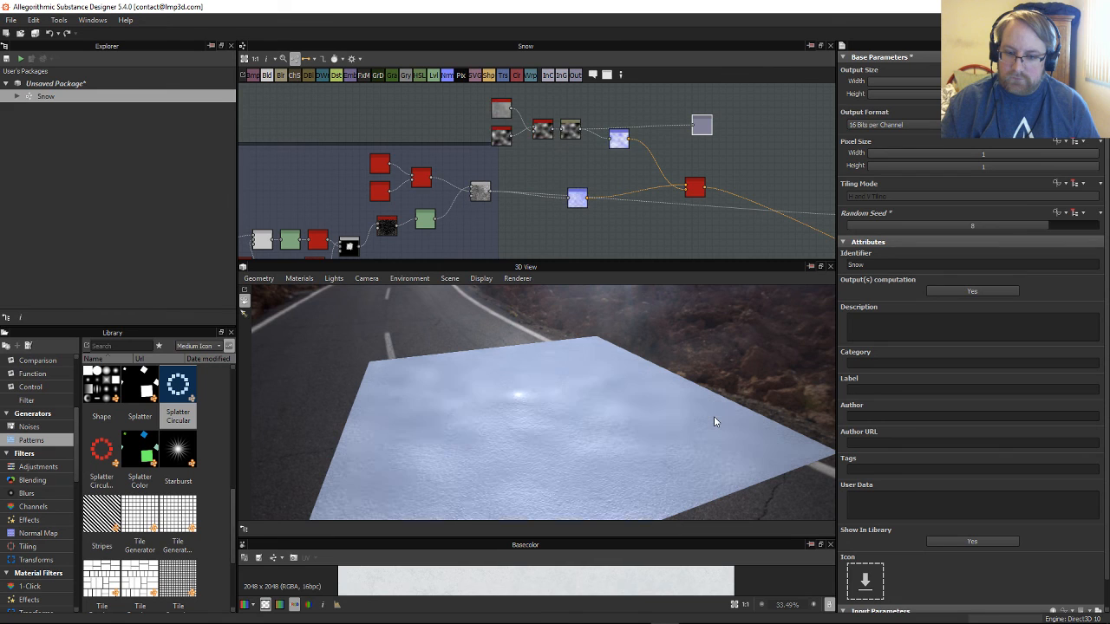
left_click_drag(673, 404, 654, 447)
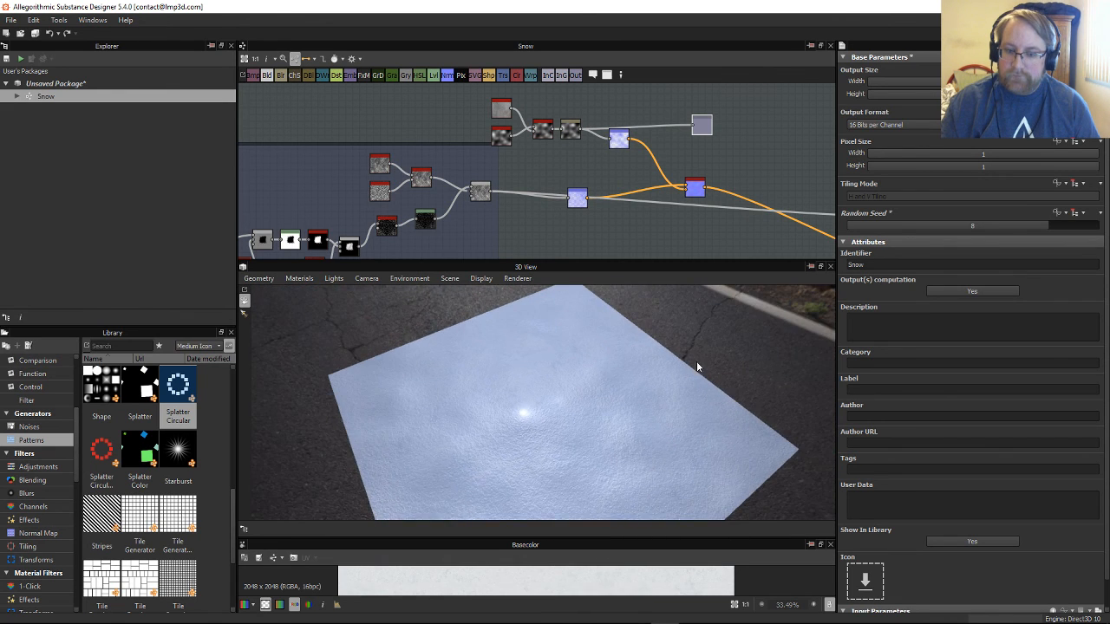
mouse_move(696, 360)
left_mouse_down()
mouse_move(668, 391)
mouse_move(689, 358)
left_mouse_up()
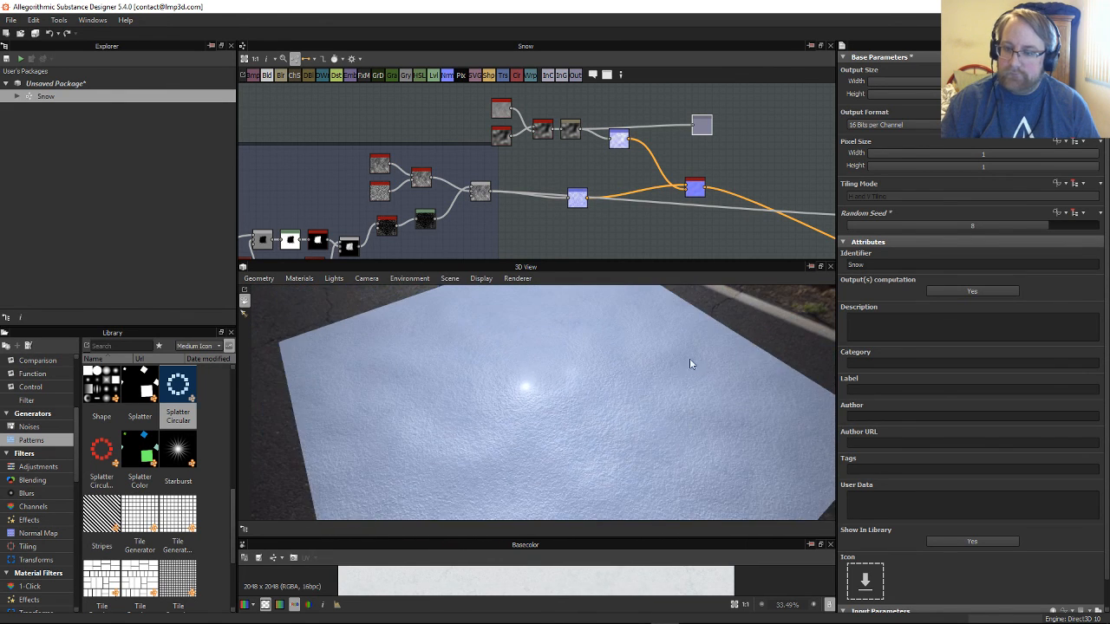
middle_click_drag(690, 359, 602, 298)
left_click_drag(1026, 225, 1078, 227)
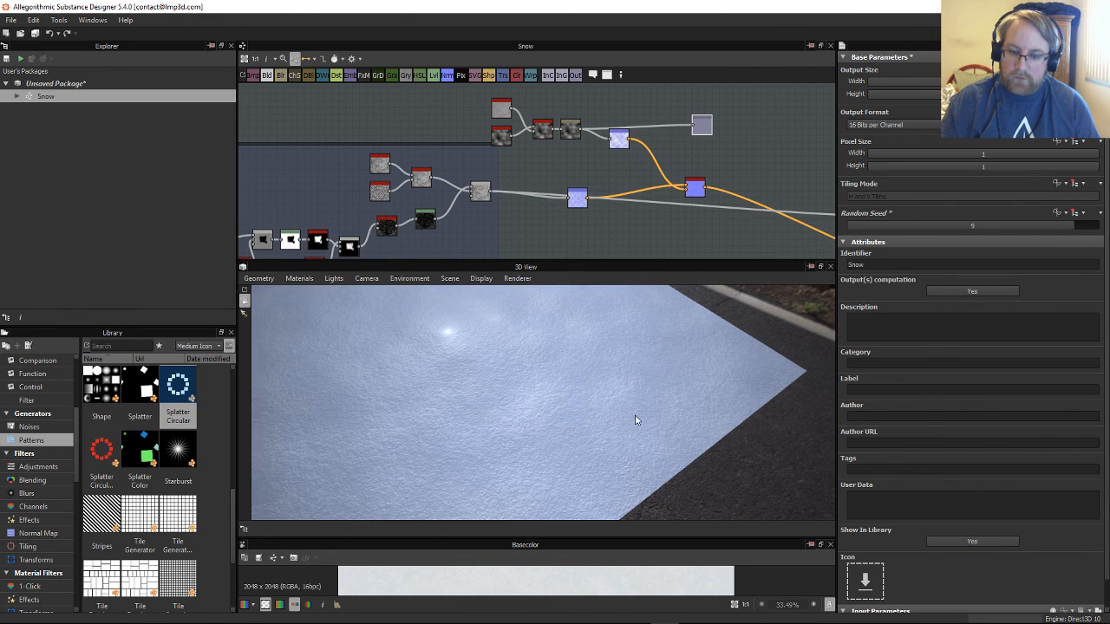
left_click_drag(636, 418, 656, 404)
right_click_drag(652, 416, 941, 259)
Step: Set the Snow graph's random seed to 2 and inspect the snow plane up close, from afar and from above
left_click_drag(956, 230, 889, 234)
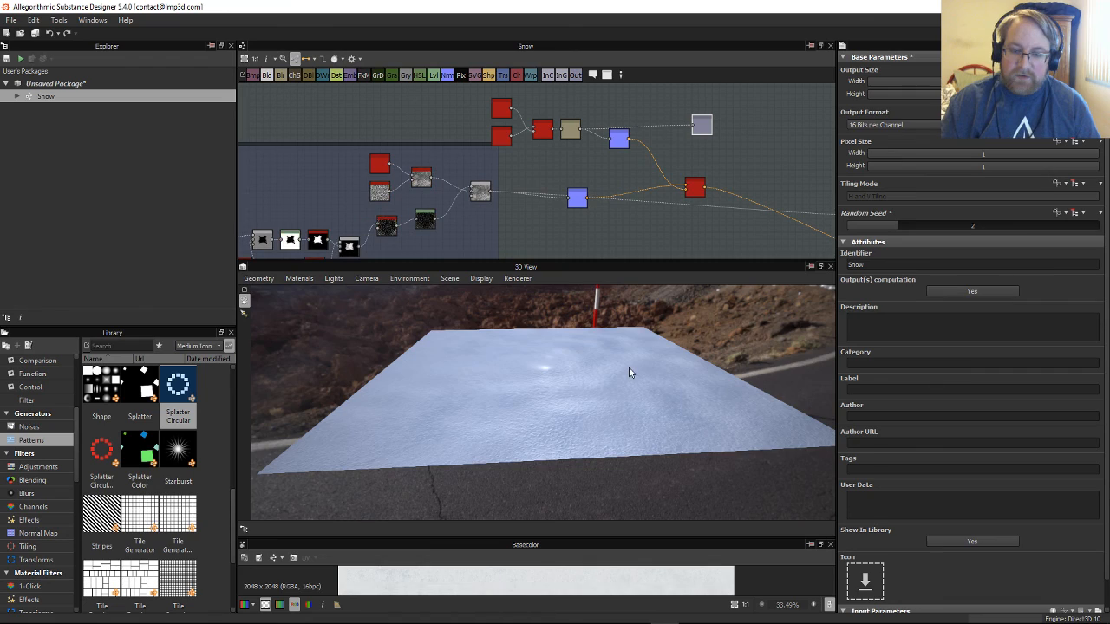
left_click_drag(629, 366, 667, 437)
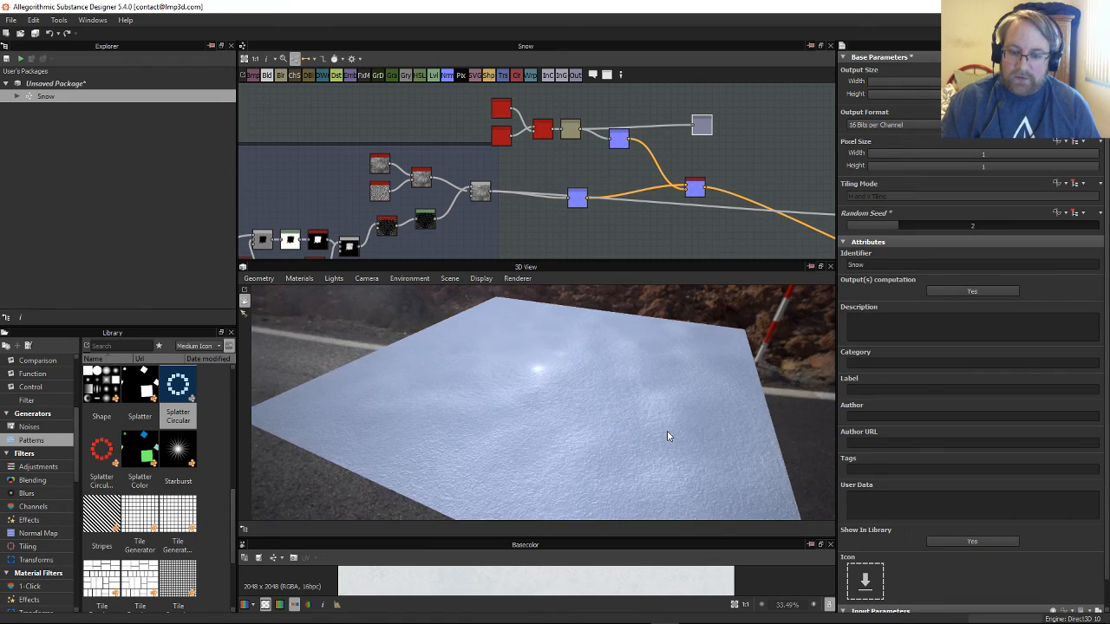
right_click_drag(652, 435, 664, 393)
left_click_drag(664, 398, 600, 345)
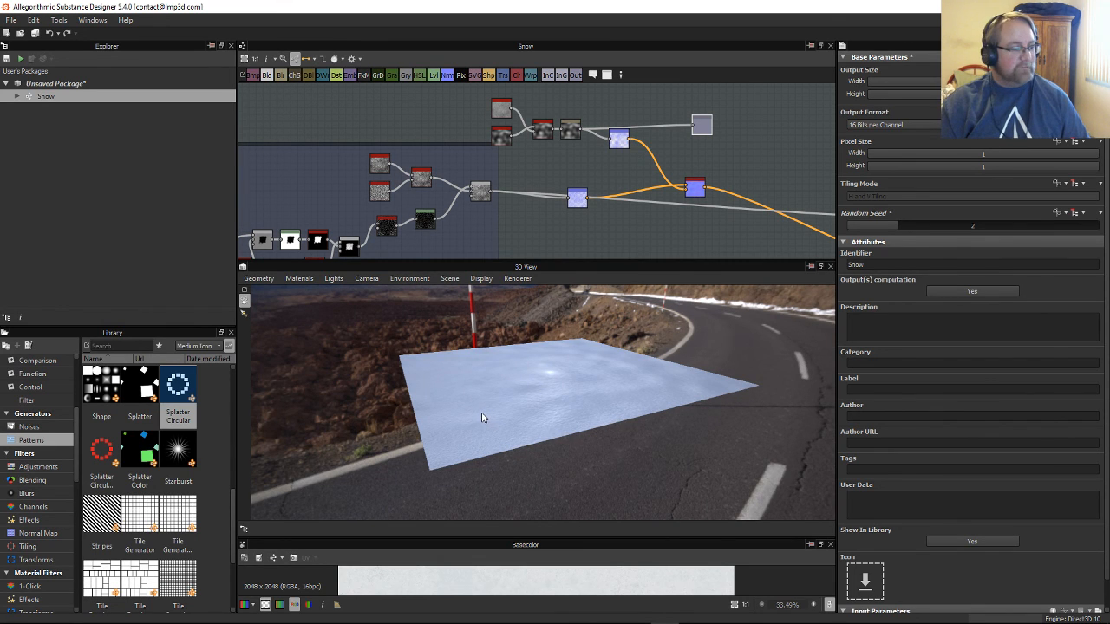
left_click_drag(470, 426, 541, 450)
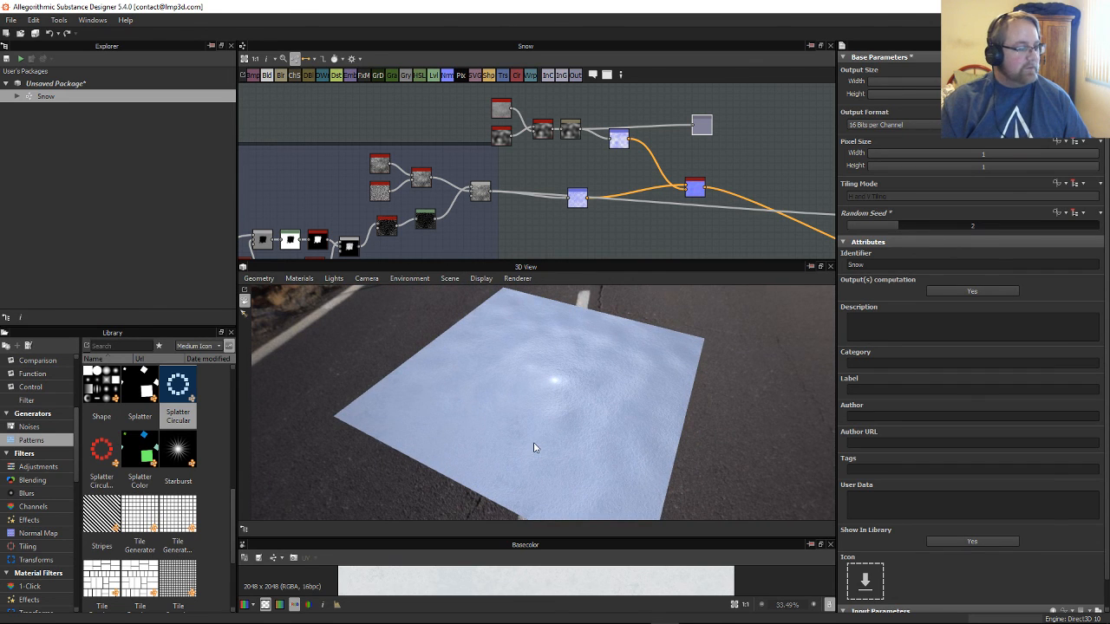